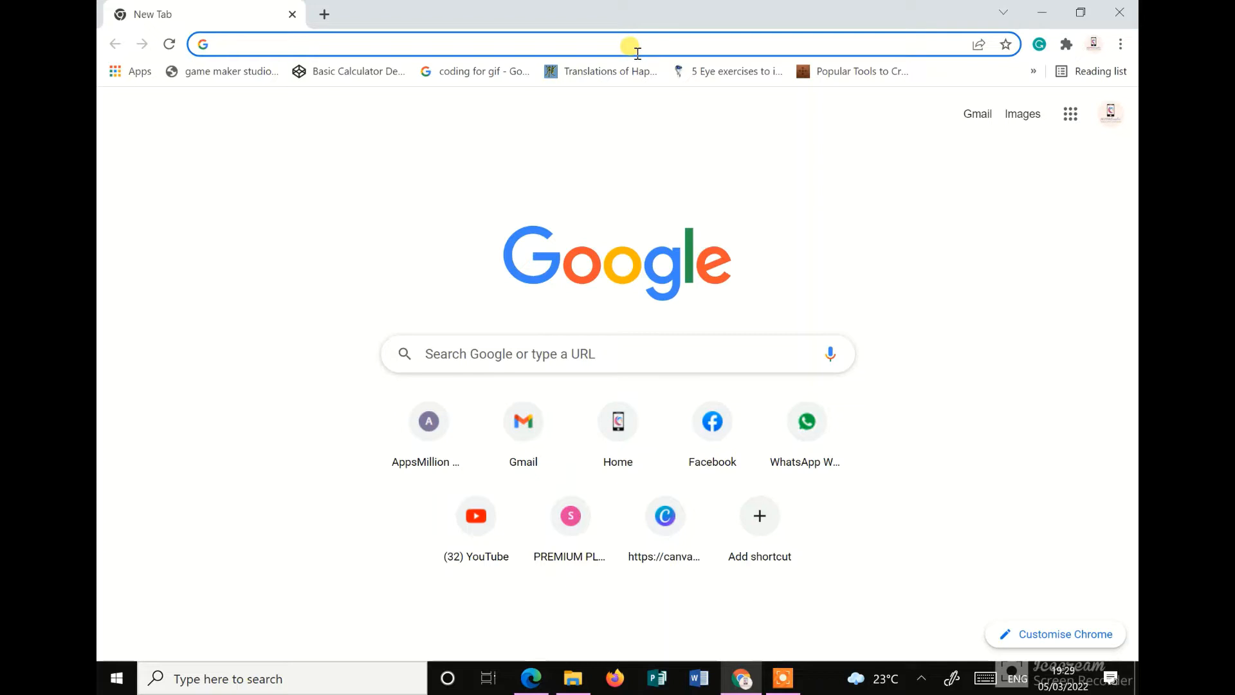
Look through the image and sound files in the Bouncing bullets game assets folder
left_click(574, 679)
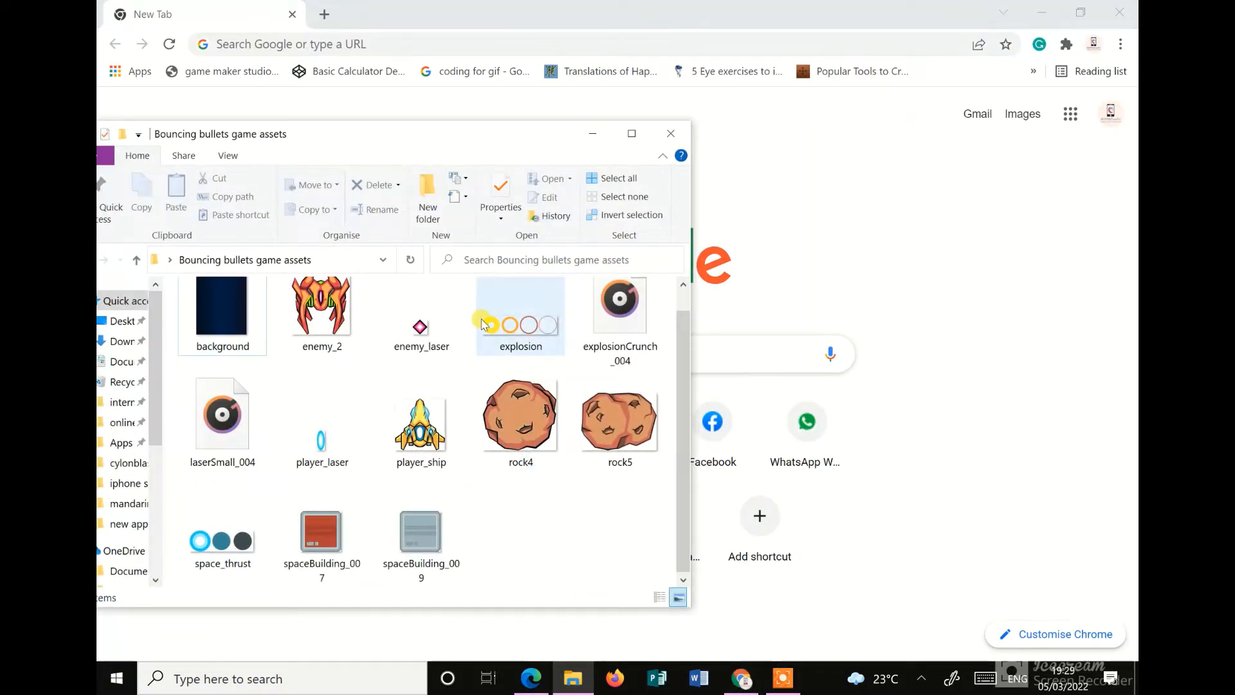
scroll(483, 324, "up", 1)
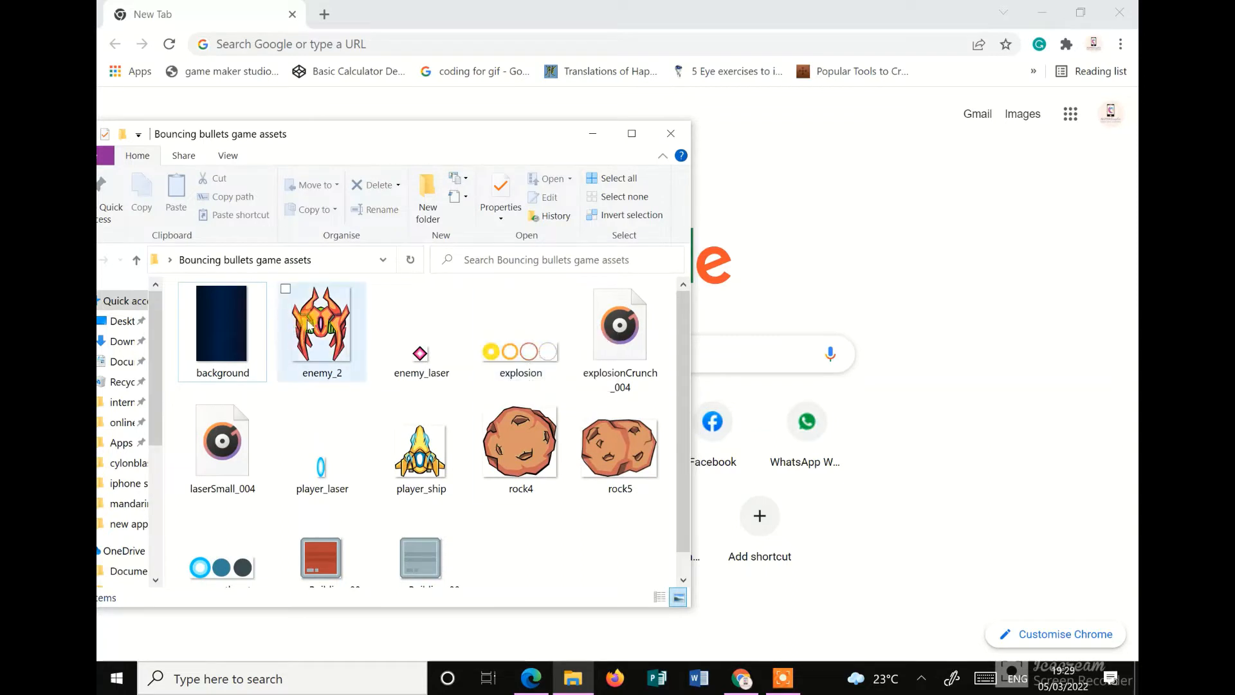
left_click(590, 138)
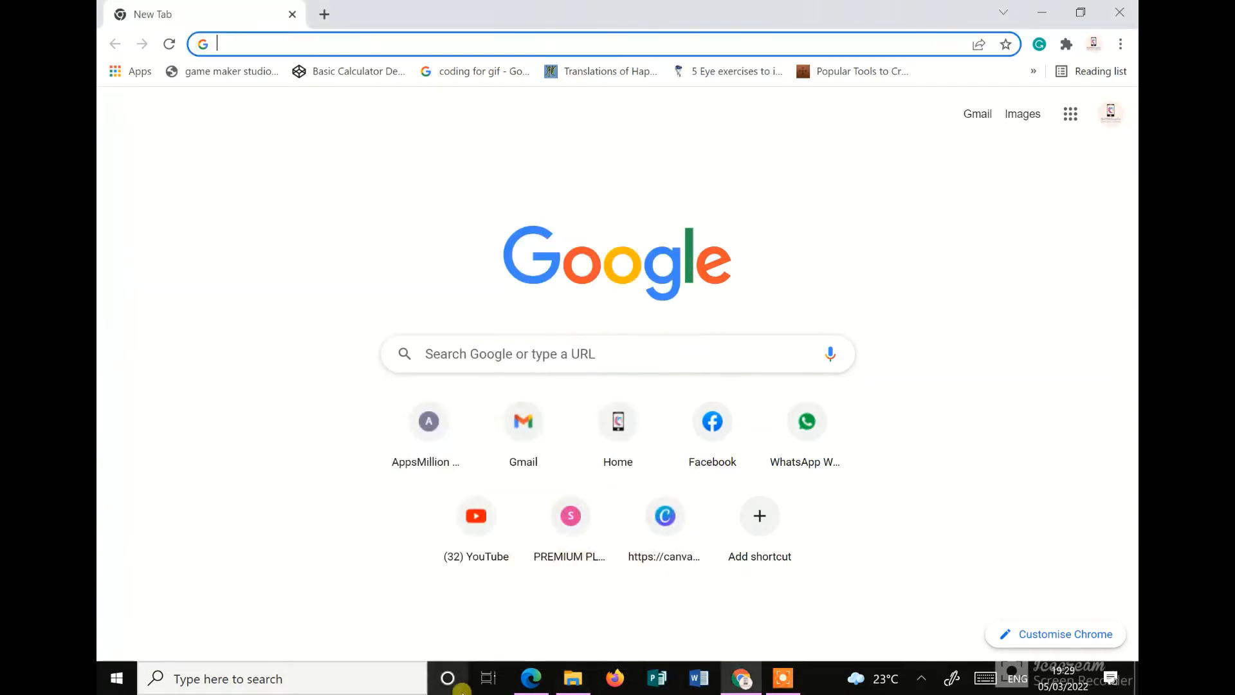
Switch to the Bouncing Bullets notes PDF in Edge and review the new-project instructions on its first page
mouse_move(537, 682)
left_click(531, 601)
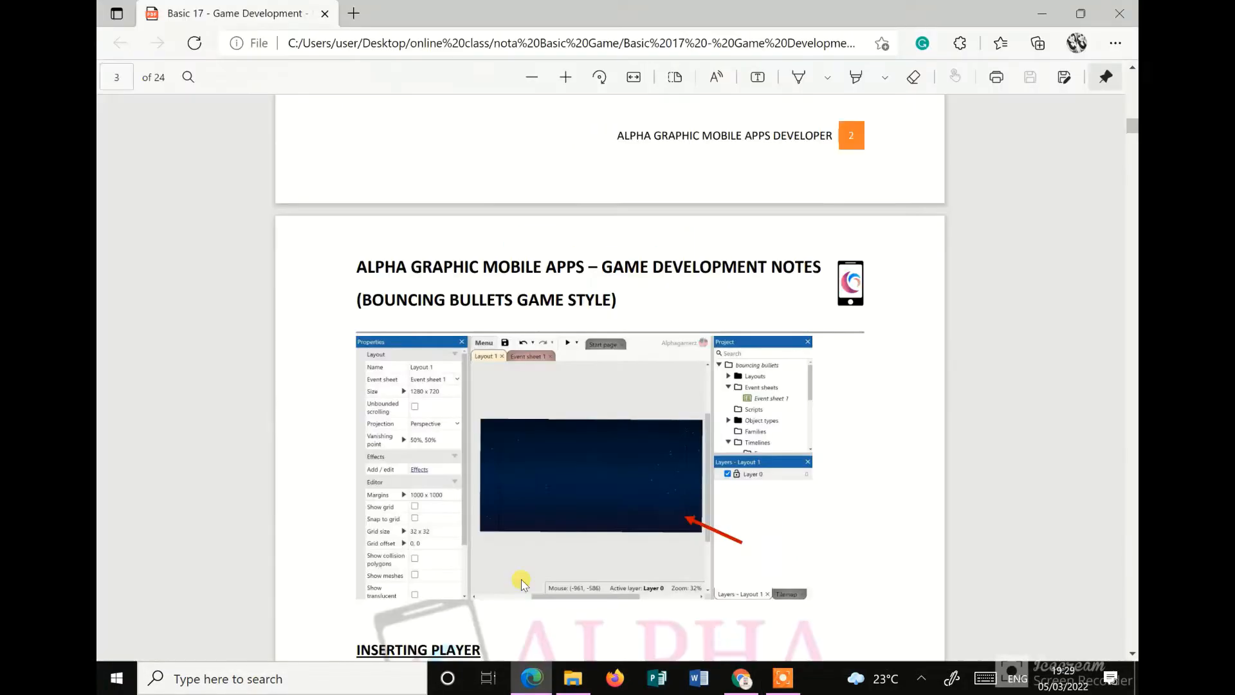
scroll(562, 467, "down", 5)
scroll(561, 470, "up", 15)
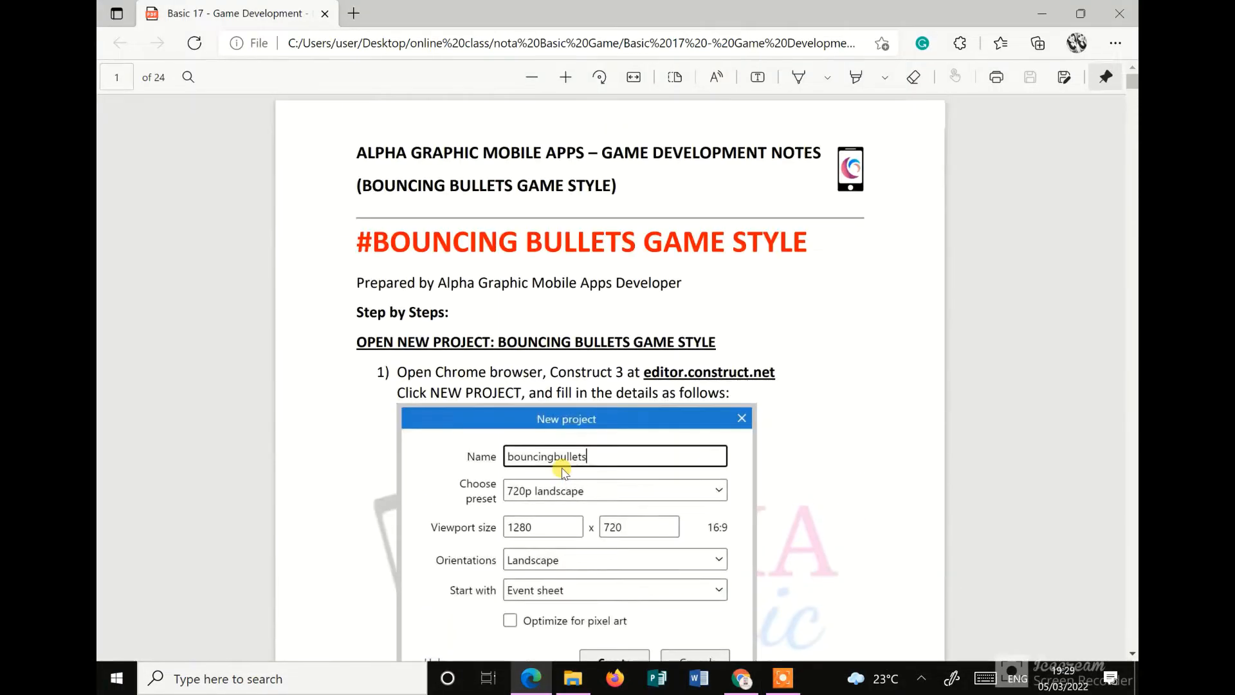
scroll(561, 469, "down", 4)
scroll(562, 471, "up", 4)
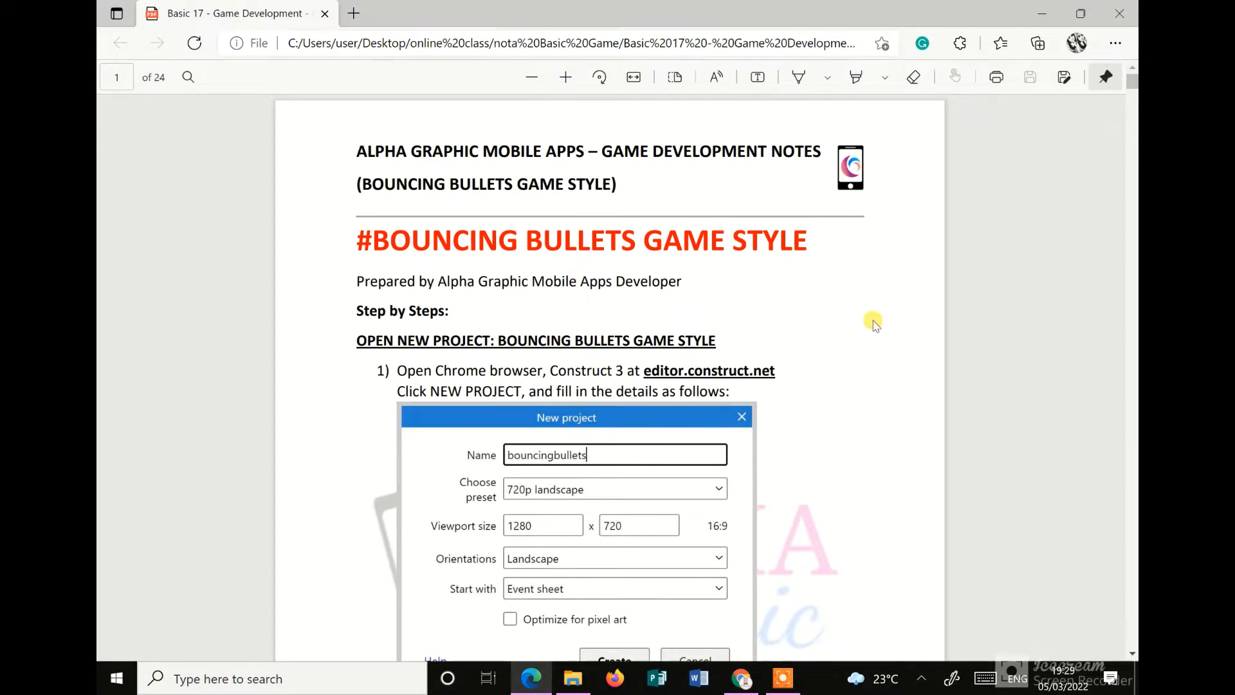
scroll(862, 342, "down", 1)
left_click(1040, 12)
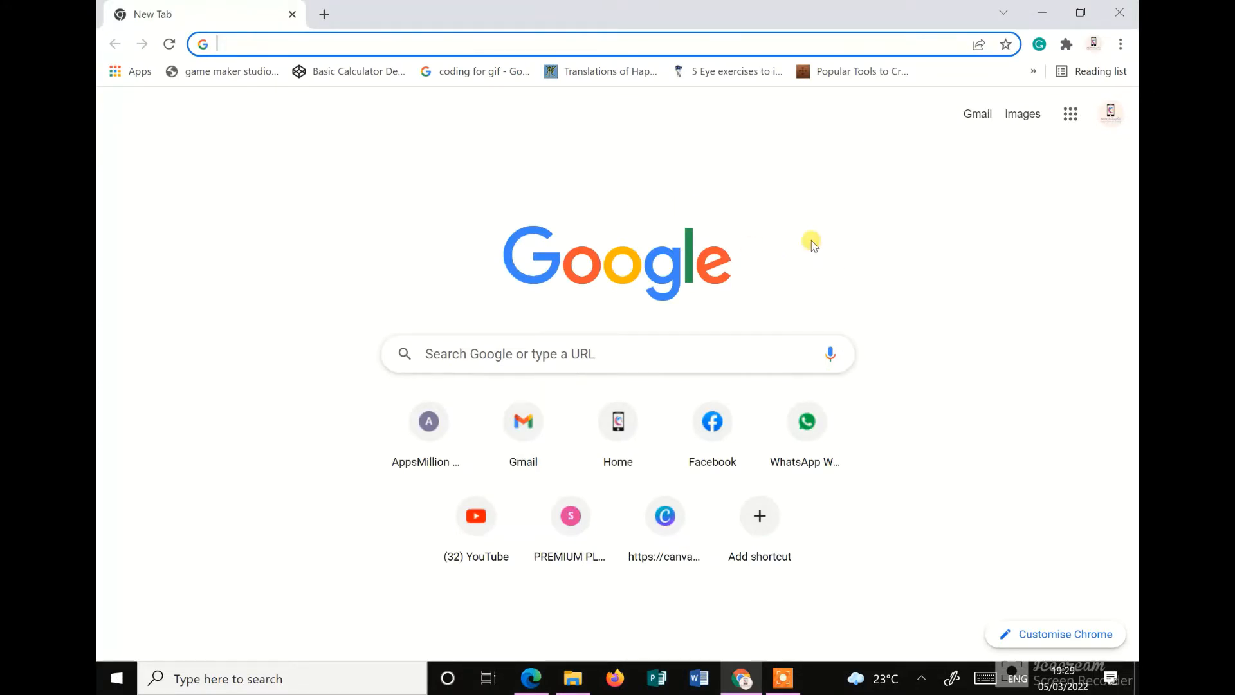
Search Google for editor.construct.net in Chrome and open the Construct 3 editor
left_click(653, 343)
type("ed")
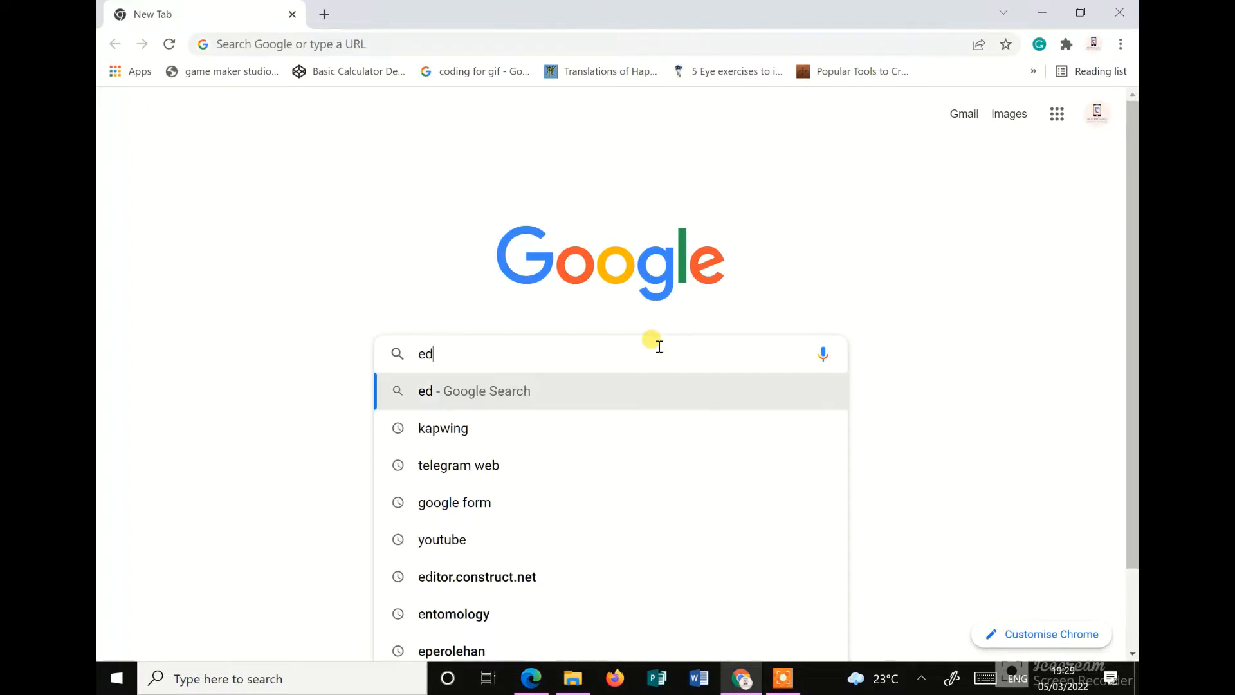
type("ito")
key("BackSpace")
type("tor")
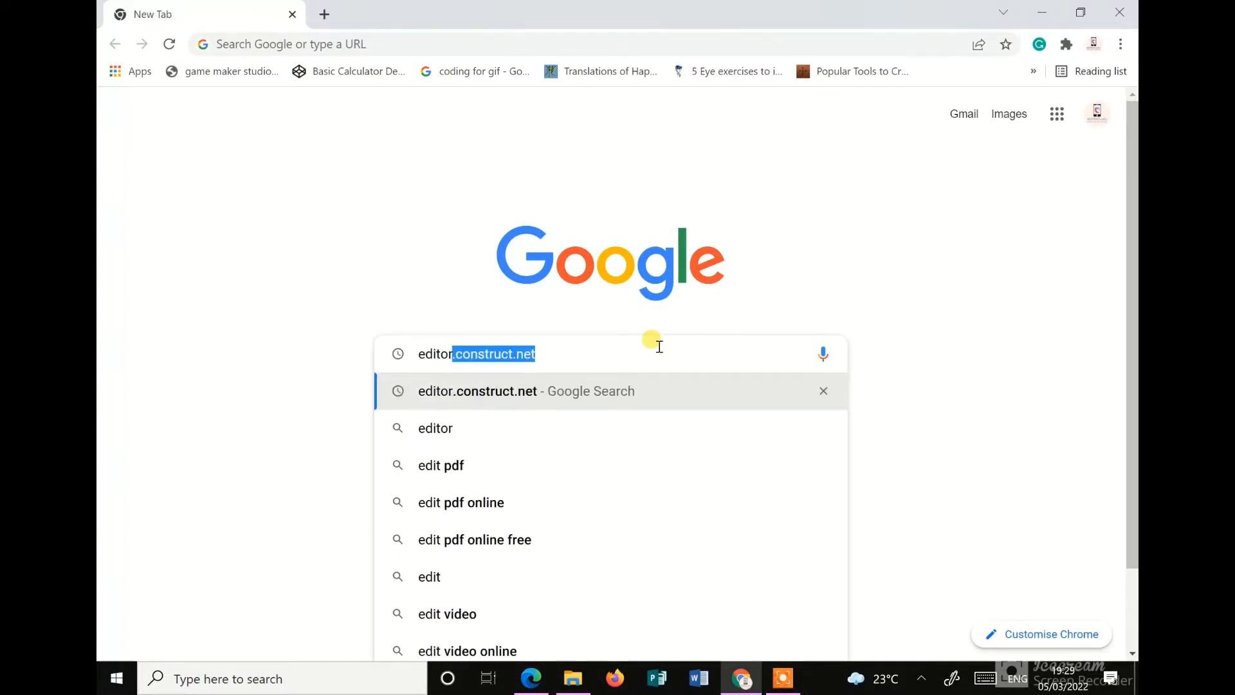
type(".c")
key("BackSpace")
key("BackSpace")
type(".c")
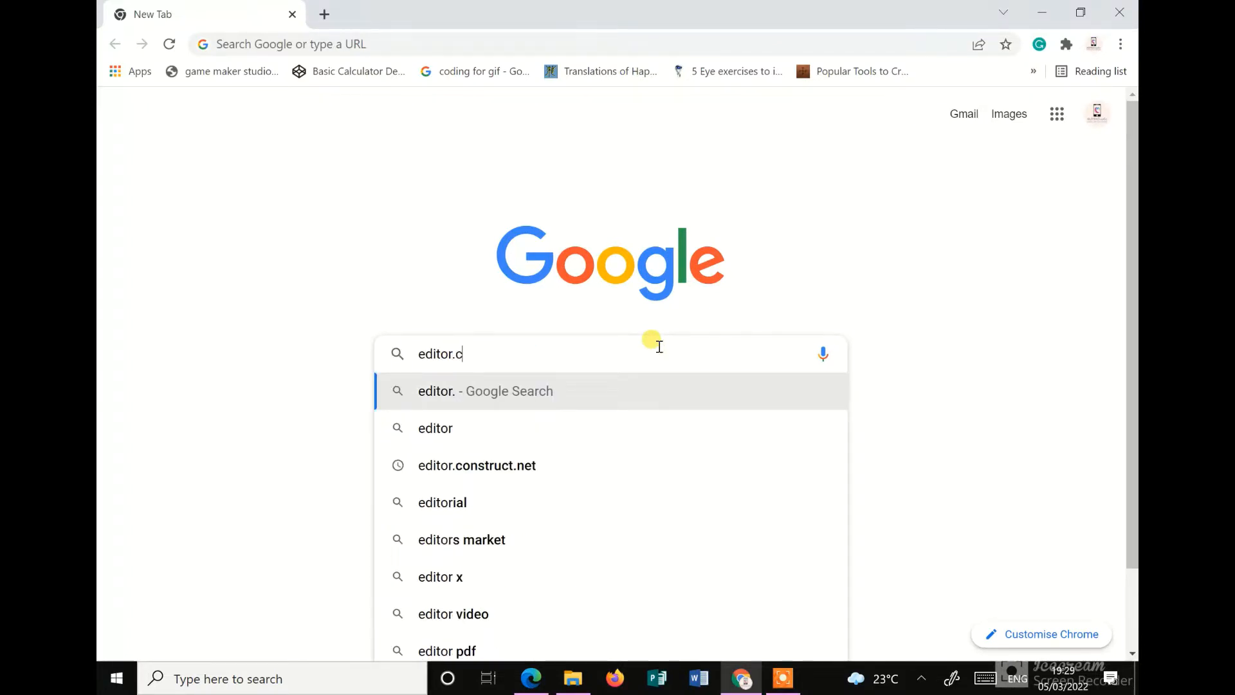
type("onstruct")
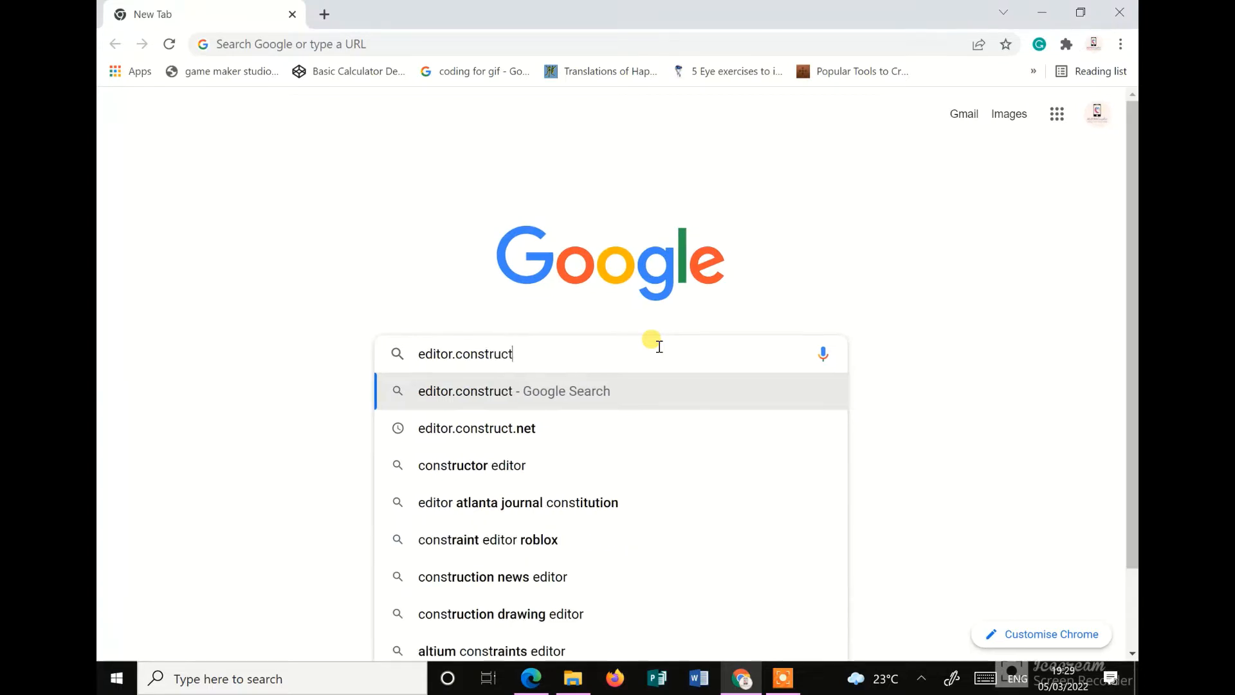
type(".net")
key("Return")
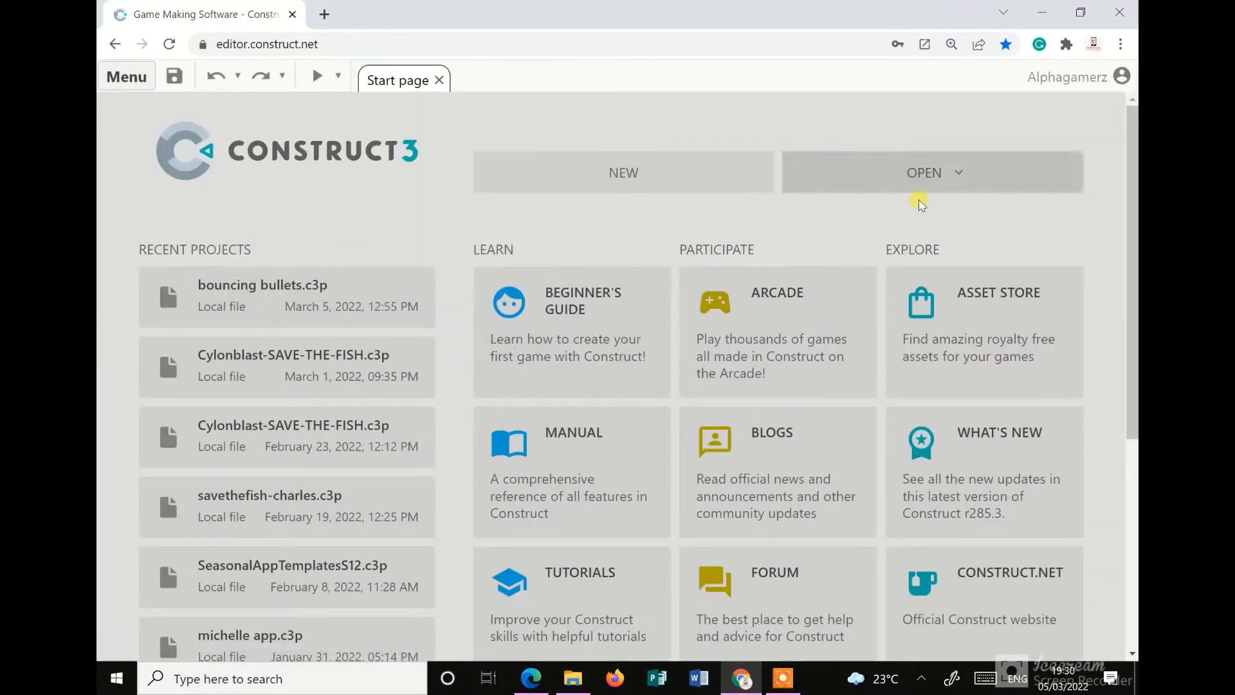
Look over the start page's recent projects, learning resources, asset store and recommended examples
scroll(518, 447, "down", 2)
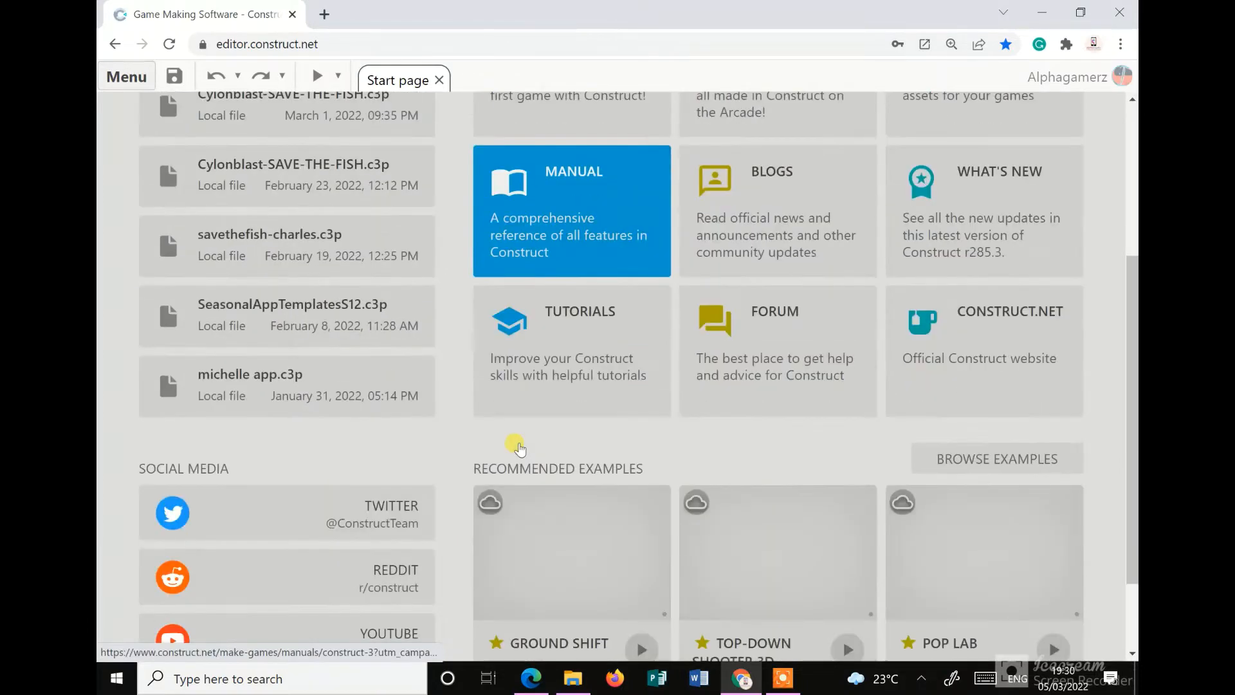
scroll(520, 448, "down", 2)
scroll(386, 334, "up", 5)
scroll(331, 283, "down", 1)
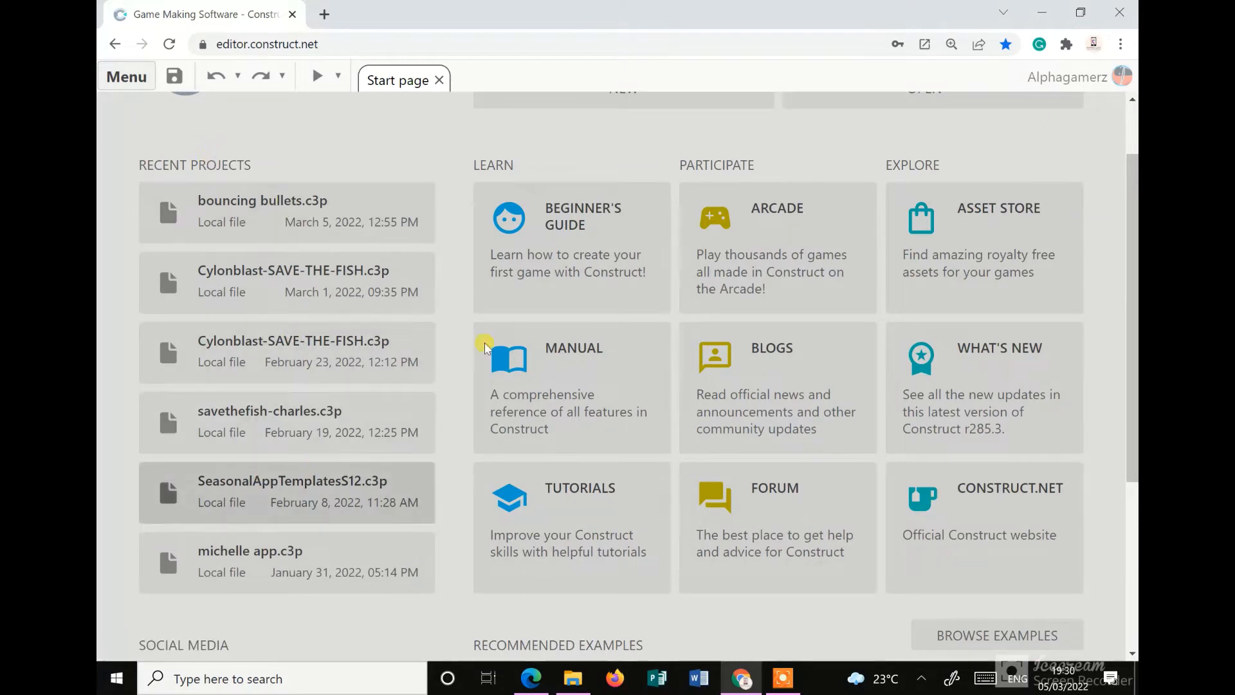
scroll(1060, 271, "up", 1)
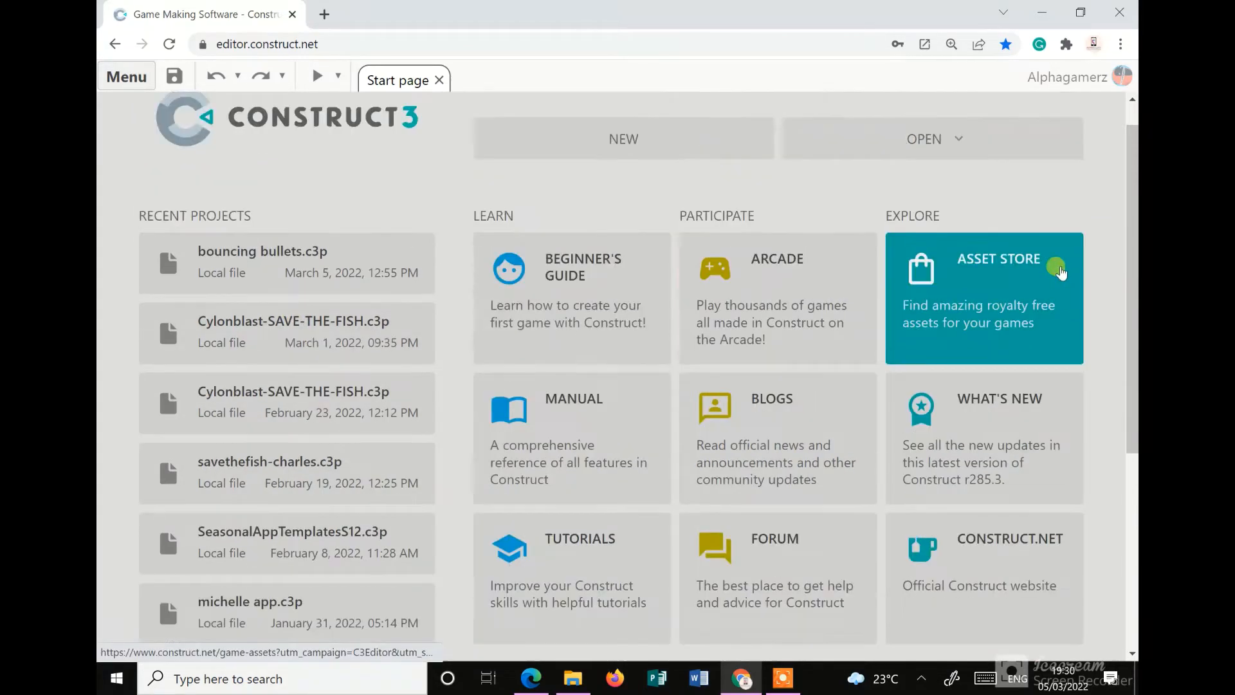
scroll(533, 404, "down", 5)
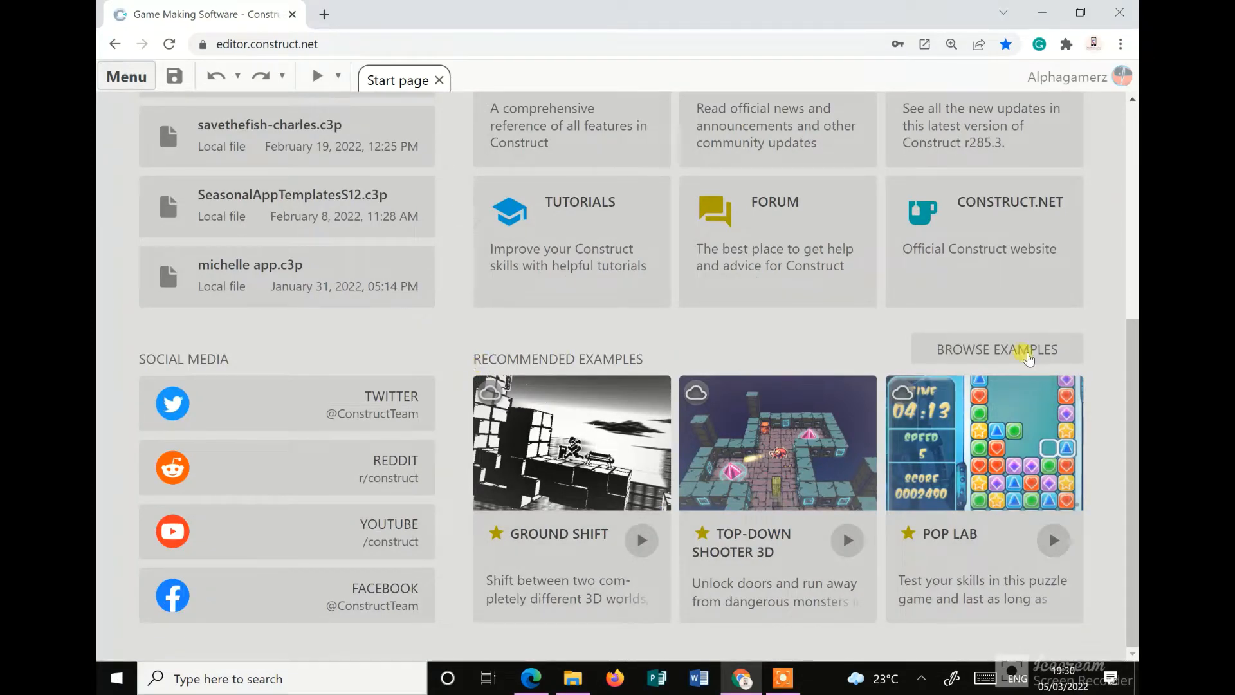
Browse the beginner example projects, including the Bouncing Bullets example
left_click(959, 356)
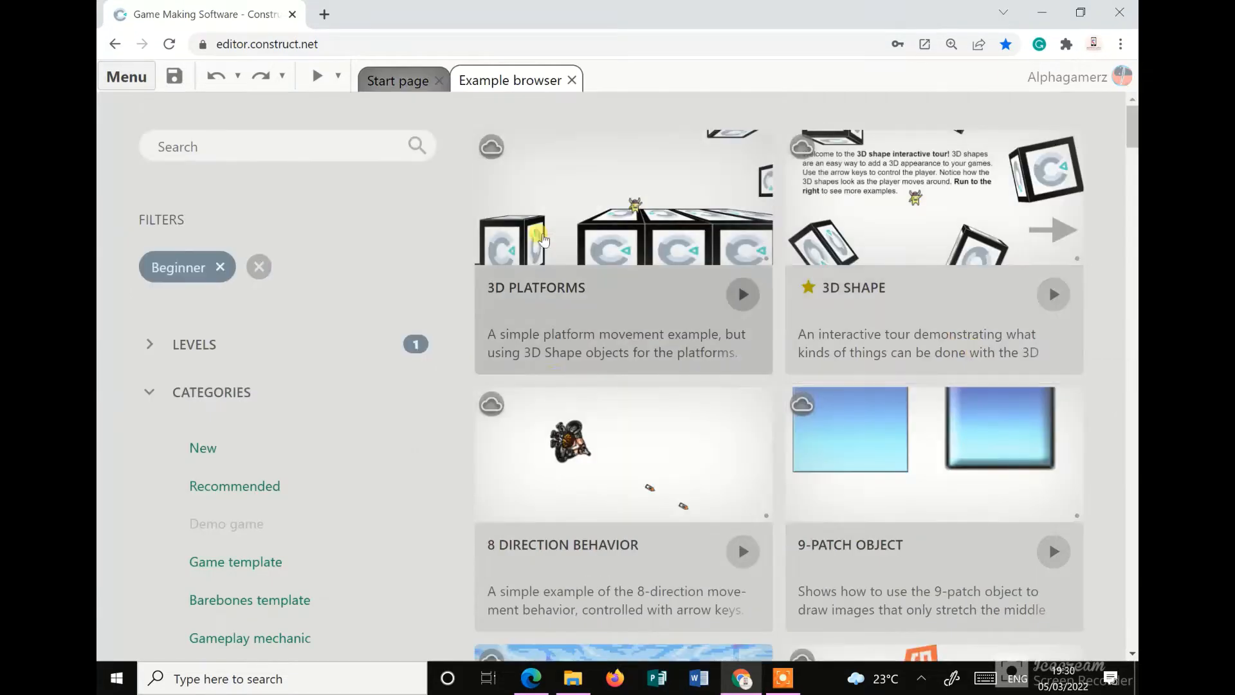
scroll(596, 458, "down", 20)
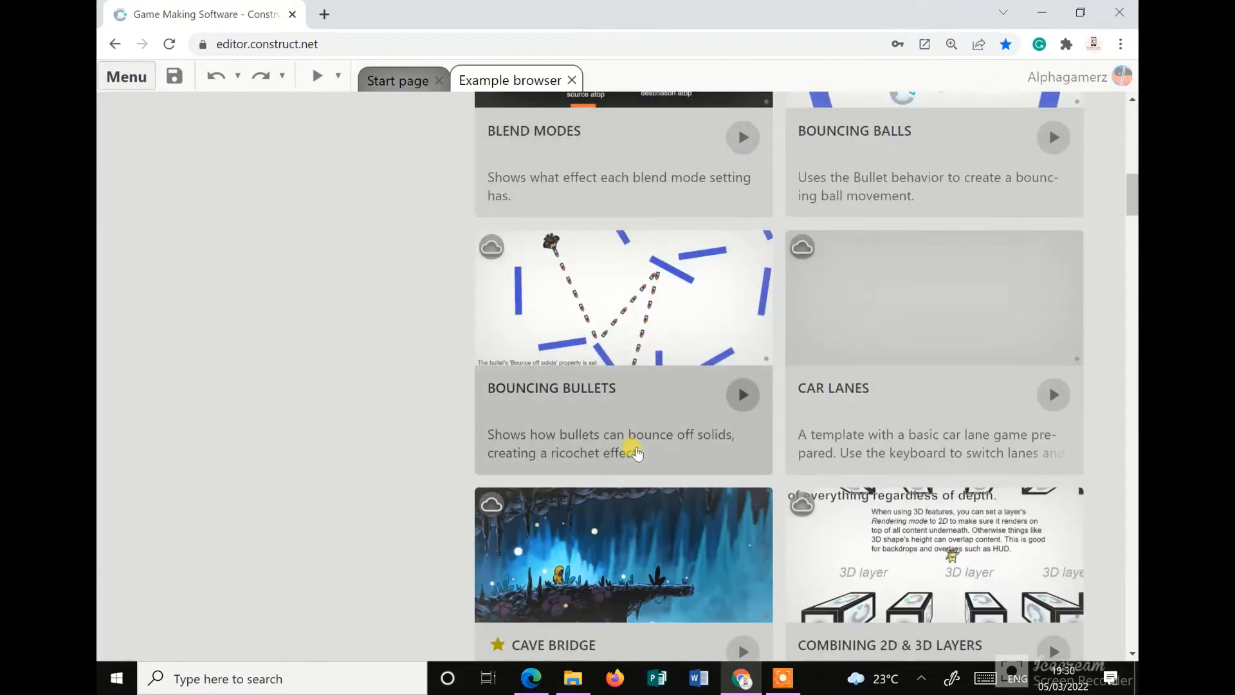
scroll(637, 453, "down", 5)
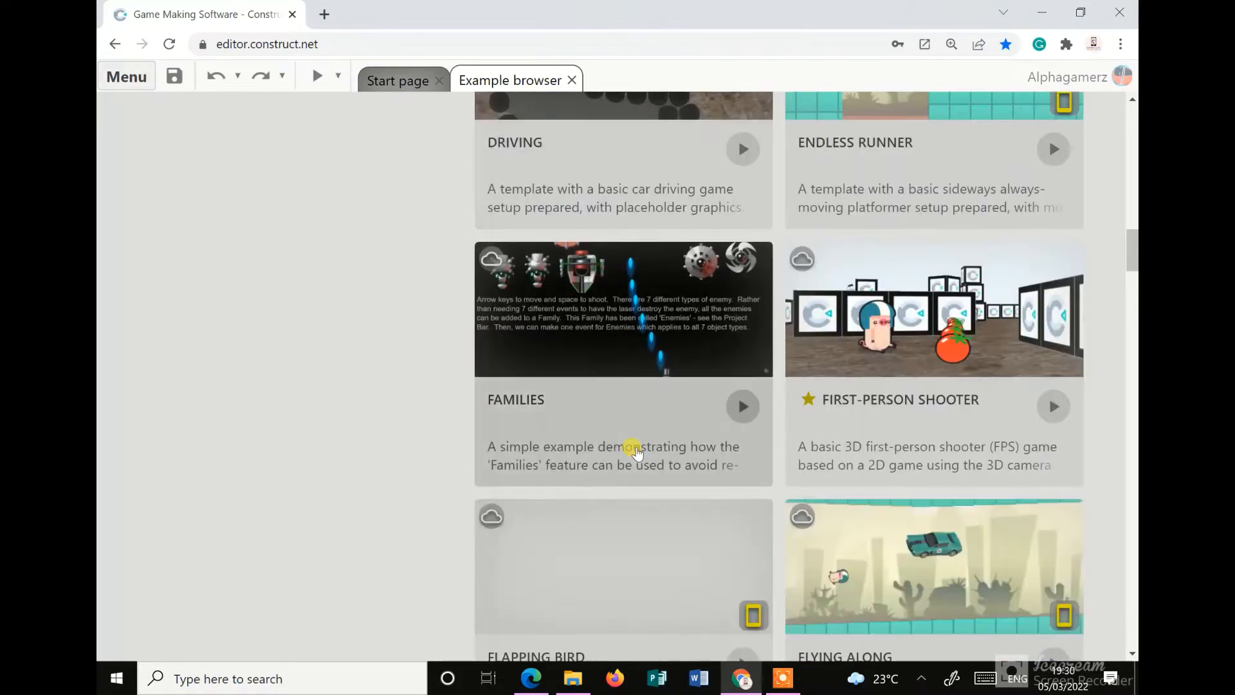
scroll(637, 453, "up", 9)
scroll(637, 453, "up", 7)
scroll(637, 453, "down", 6)
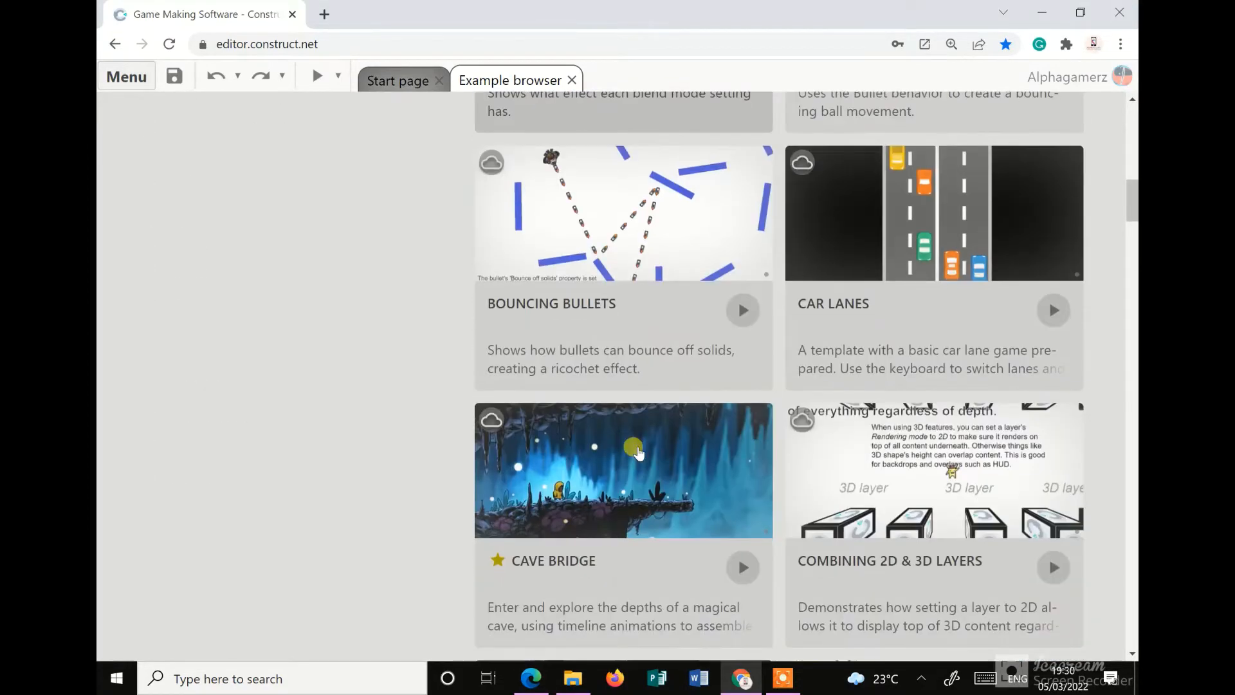
scroll(637, 451, "up", 10)
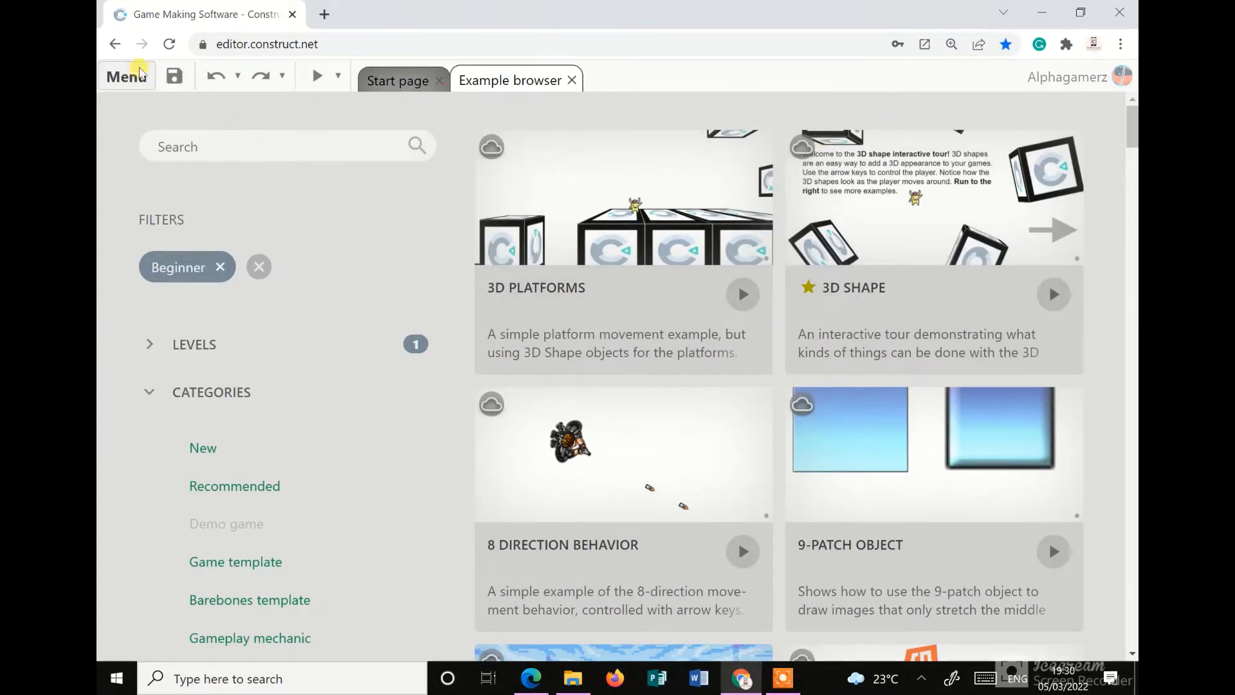
Reopen the Construct 3 editor through the suggested editor.construct.net search and check the user account options
left_click(115, 45)
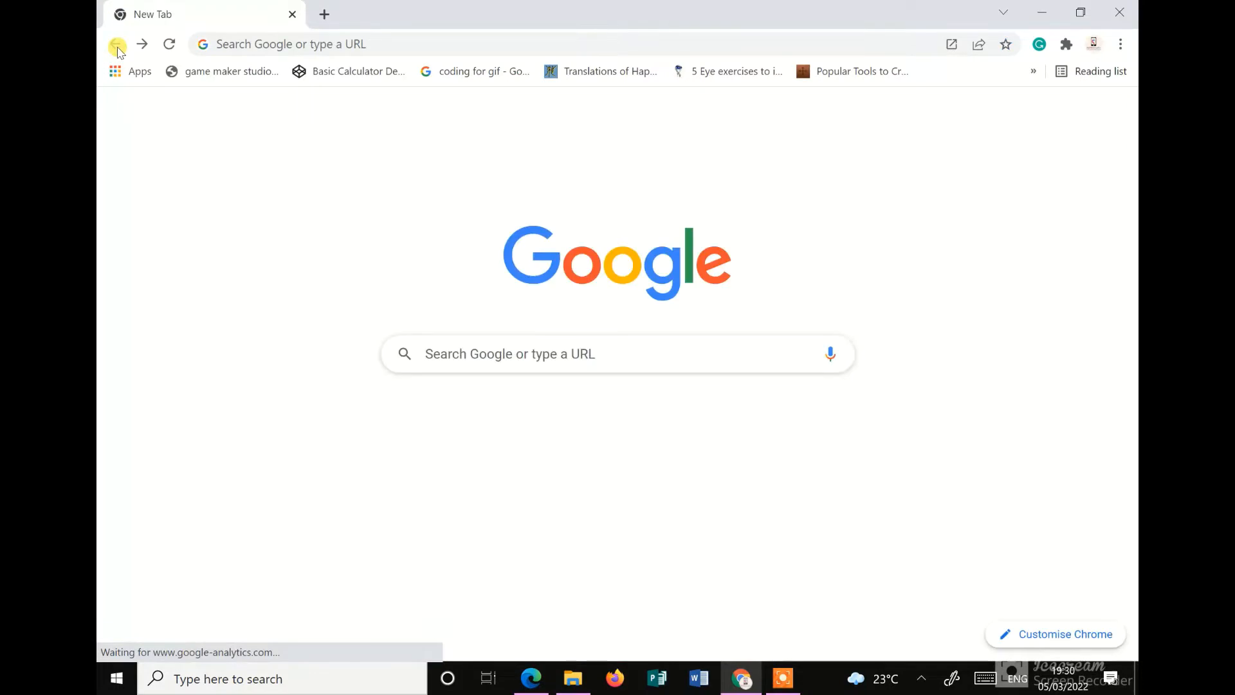
left_click(537, 353)
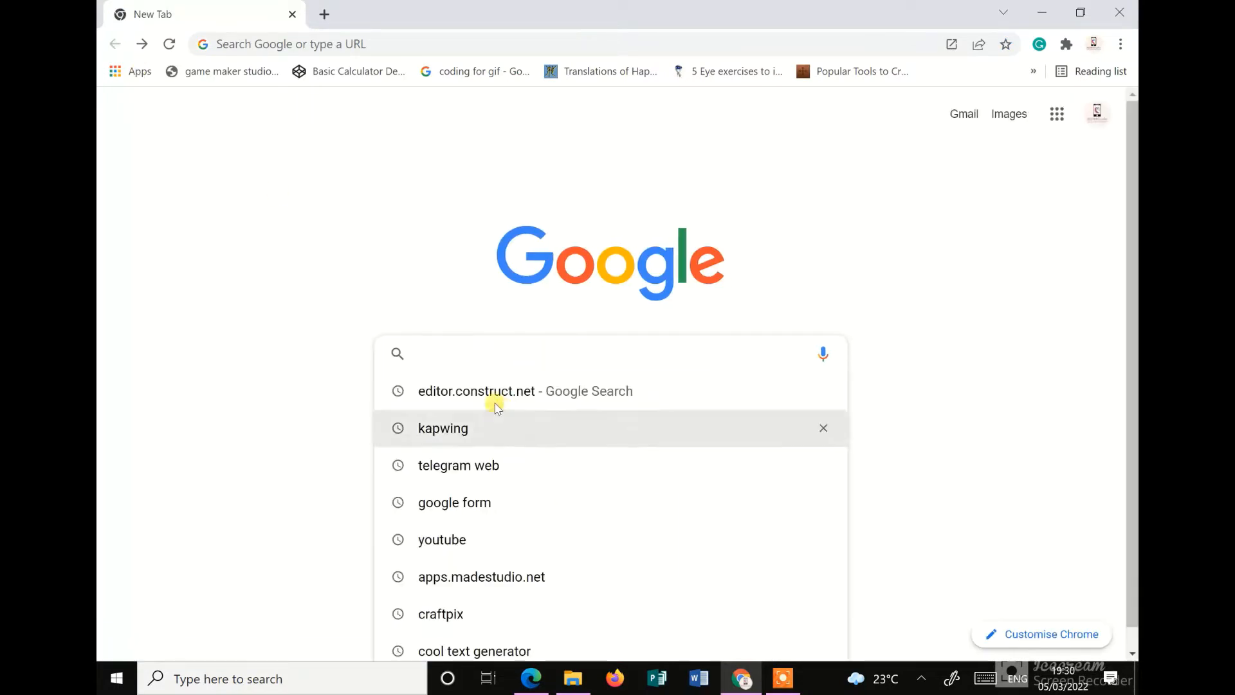
left_click(498, 400)
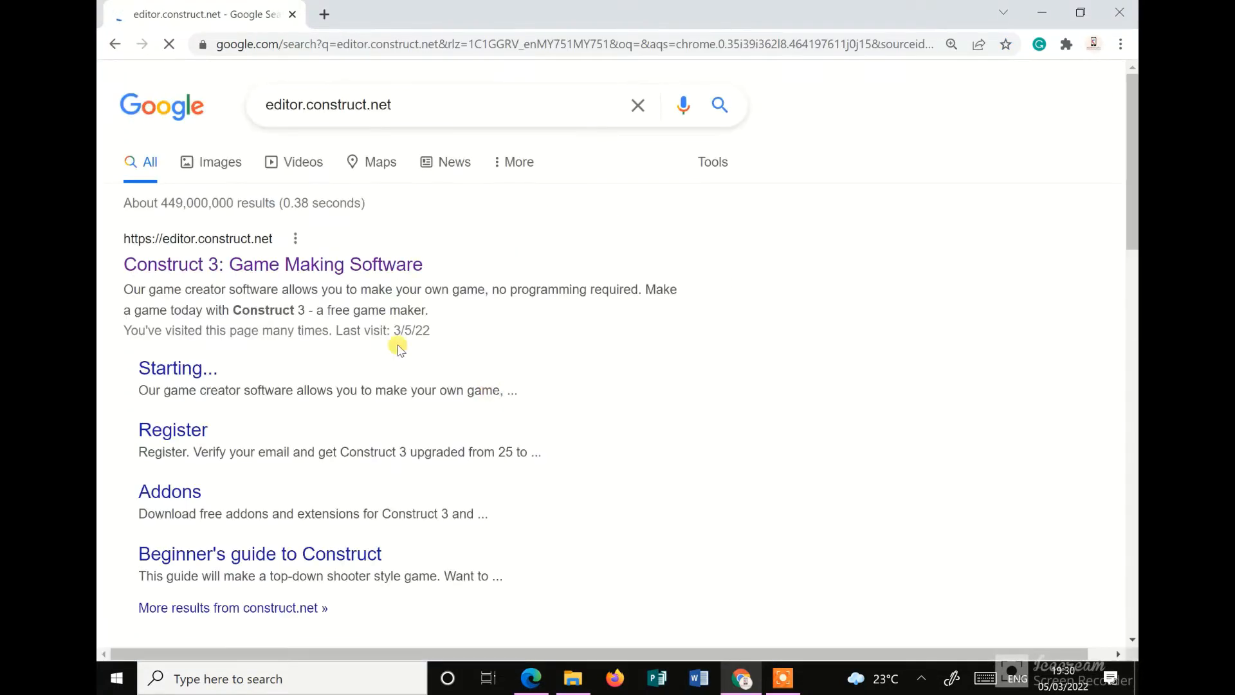
left_click(228, 261)
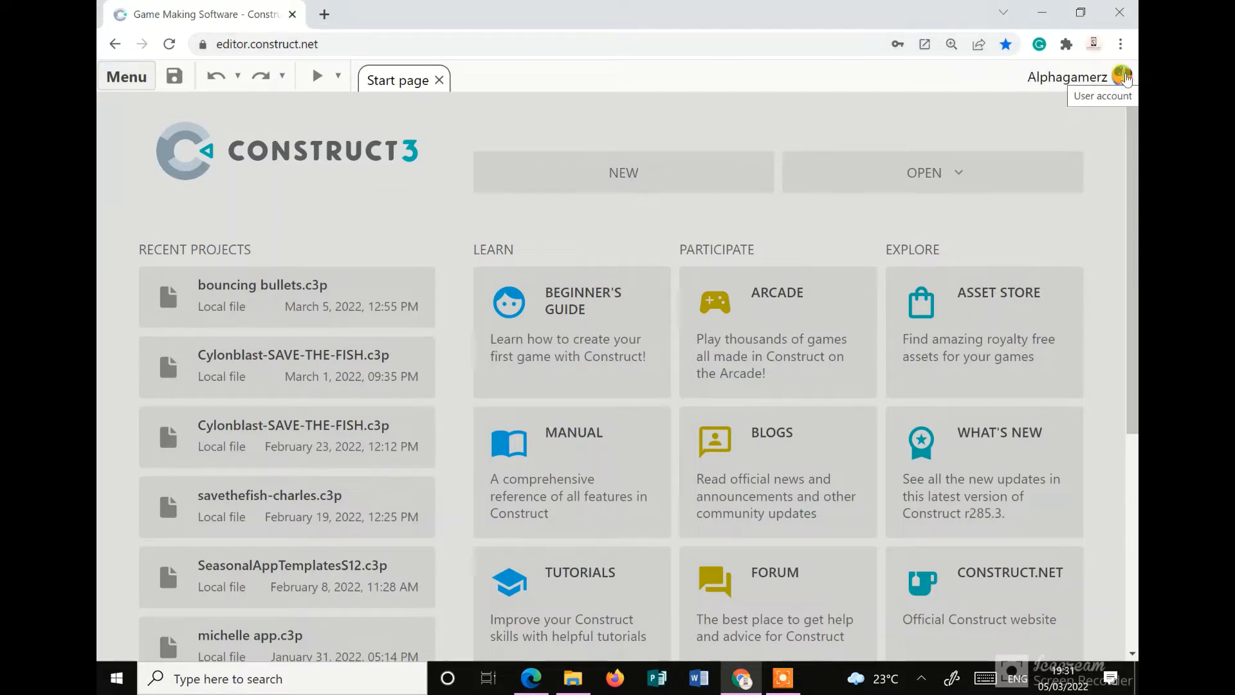
left_click(1123, 76)
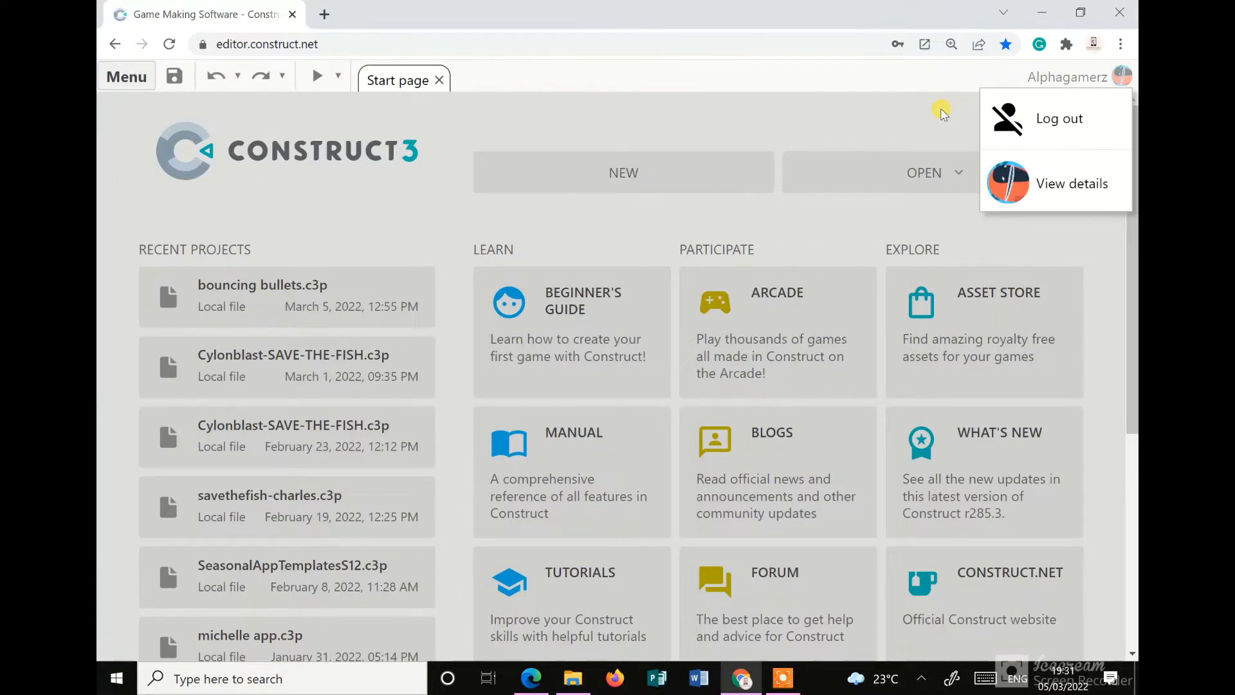
left_click(742, 207)
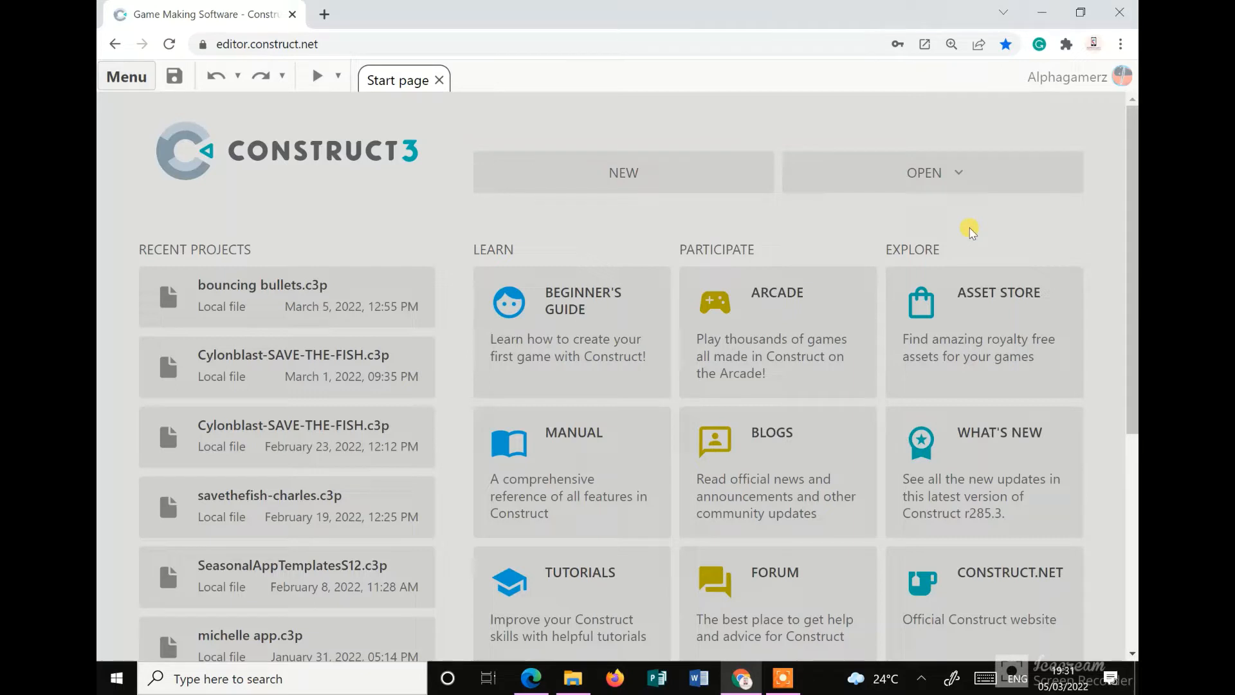
Create a new project named bouncingbullets with the 720p landscape preset, 1280 x 720 viewport, Landscape orientation and Event sheet start
left_click(673, 178)
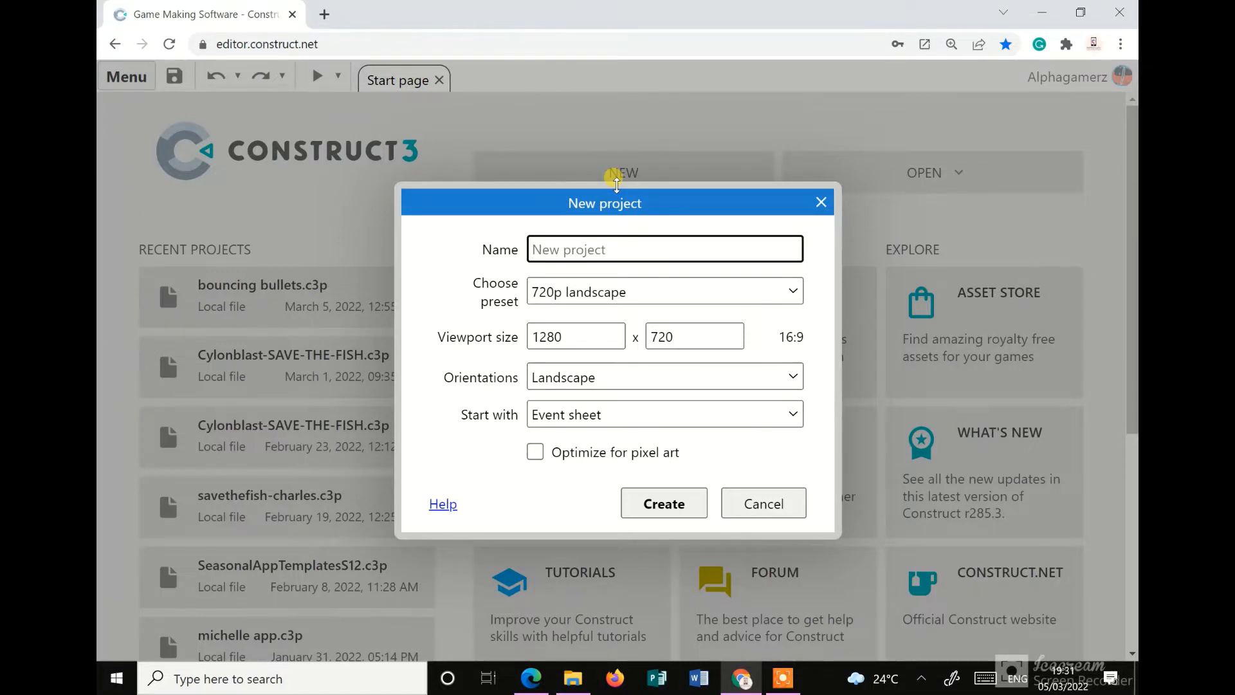
left_click_drag(523, 212, 310, 269)
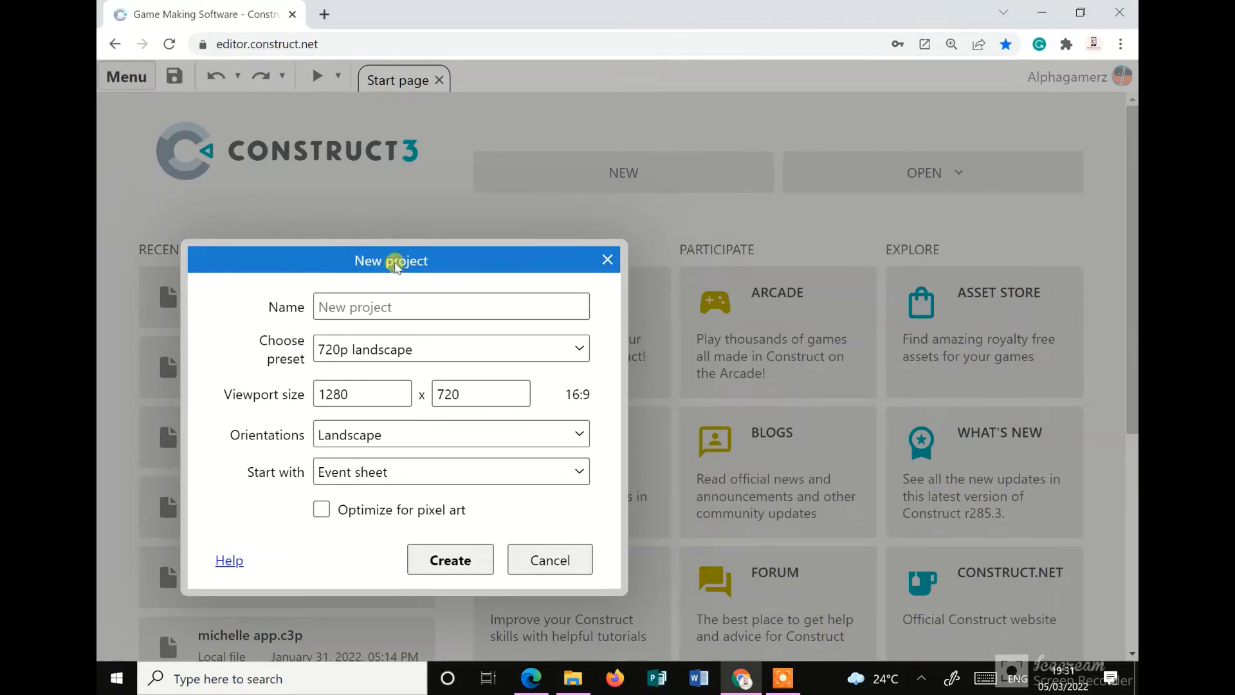
left_click_drag(394, 264, 410, 183)
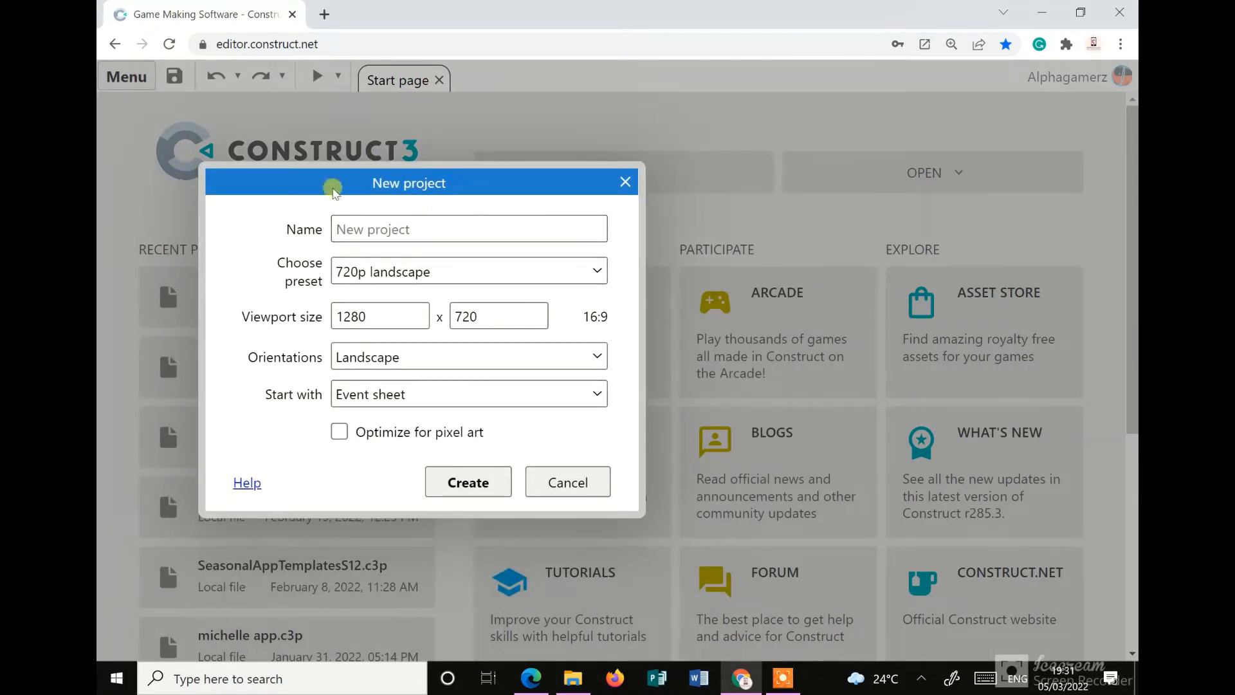
left_click(399, 230)
left_click(404, 235)
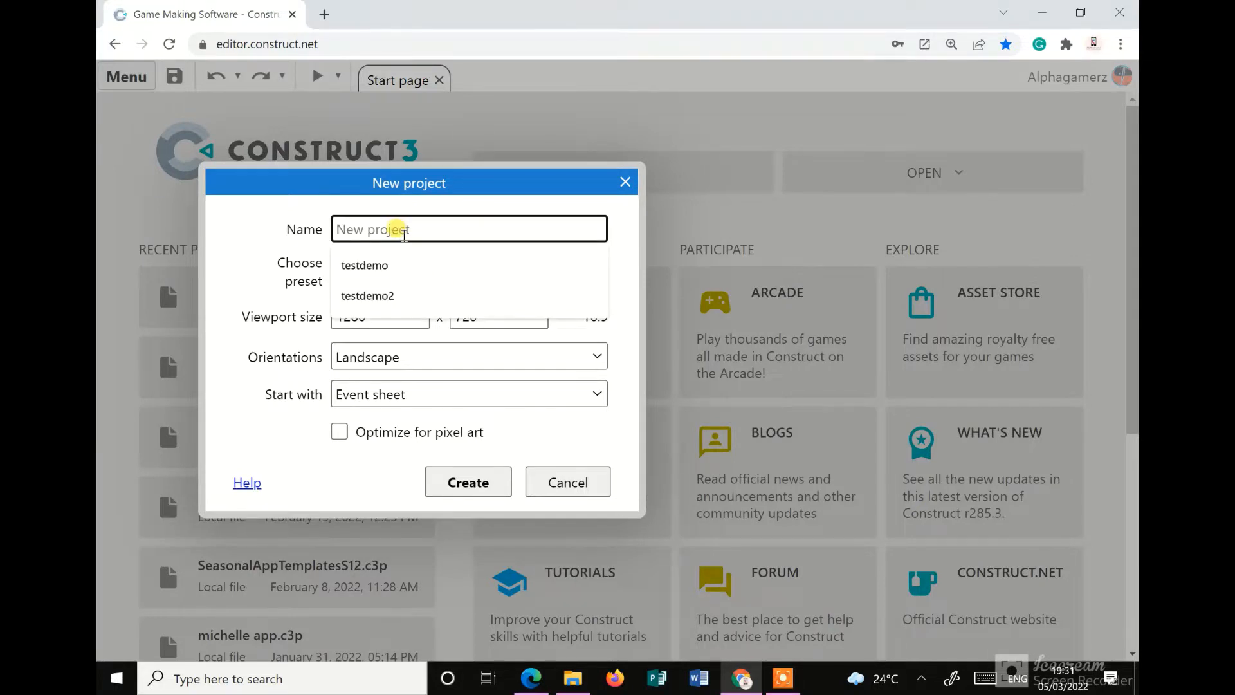
type("bouncingbullets")
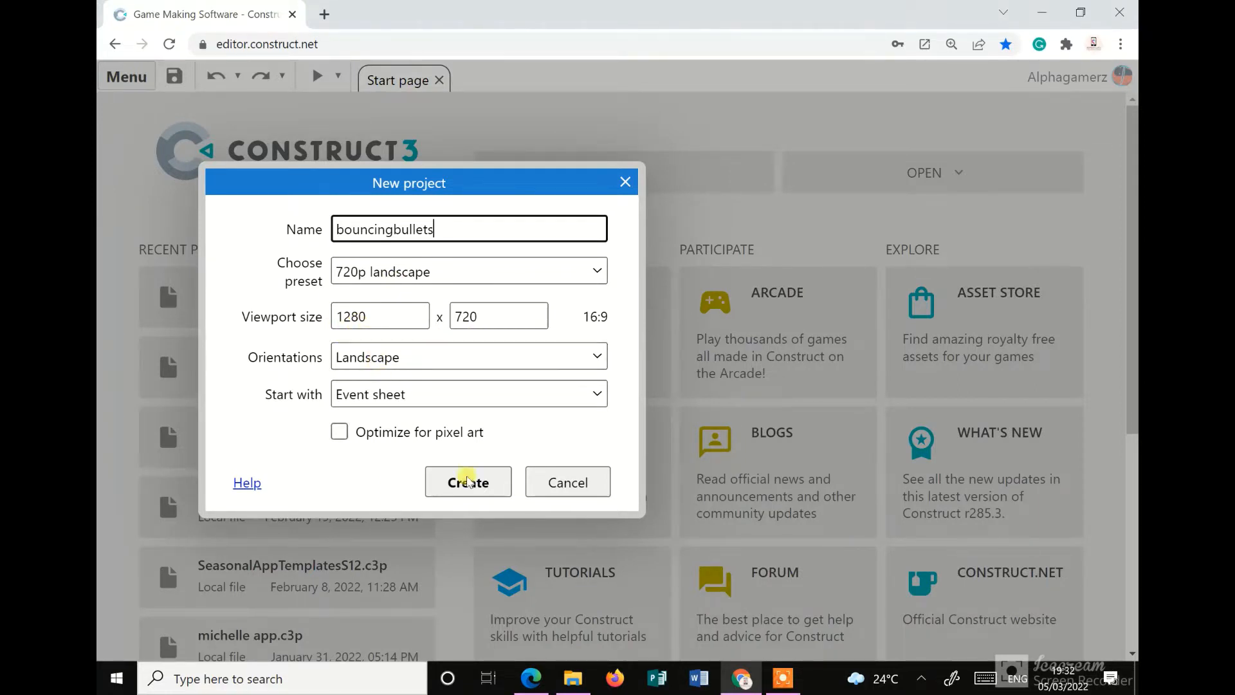
left_click(474, 485)
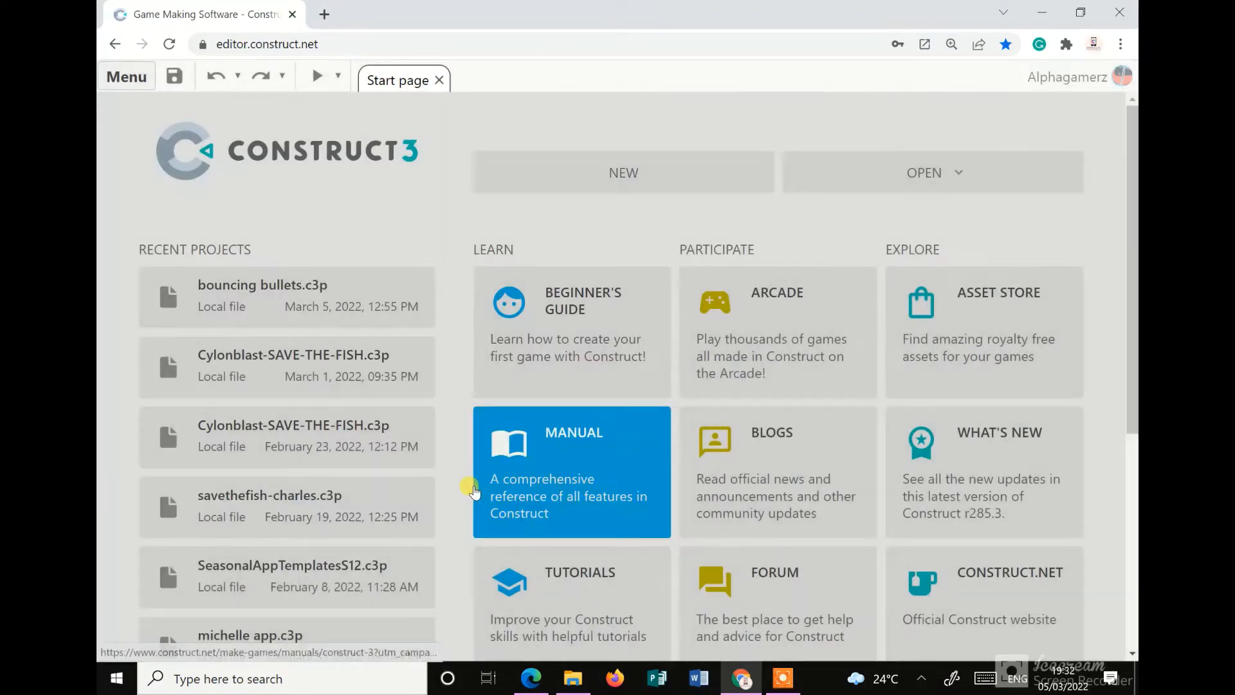
Examine the empty layout's full extent and the dashed viewport boundary inside it at different zoom levels
scroll(566, 355, "down", 3)
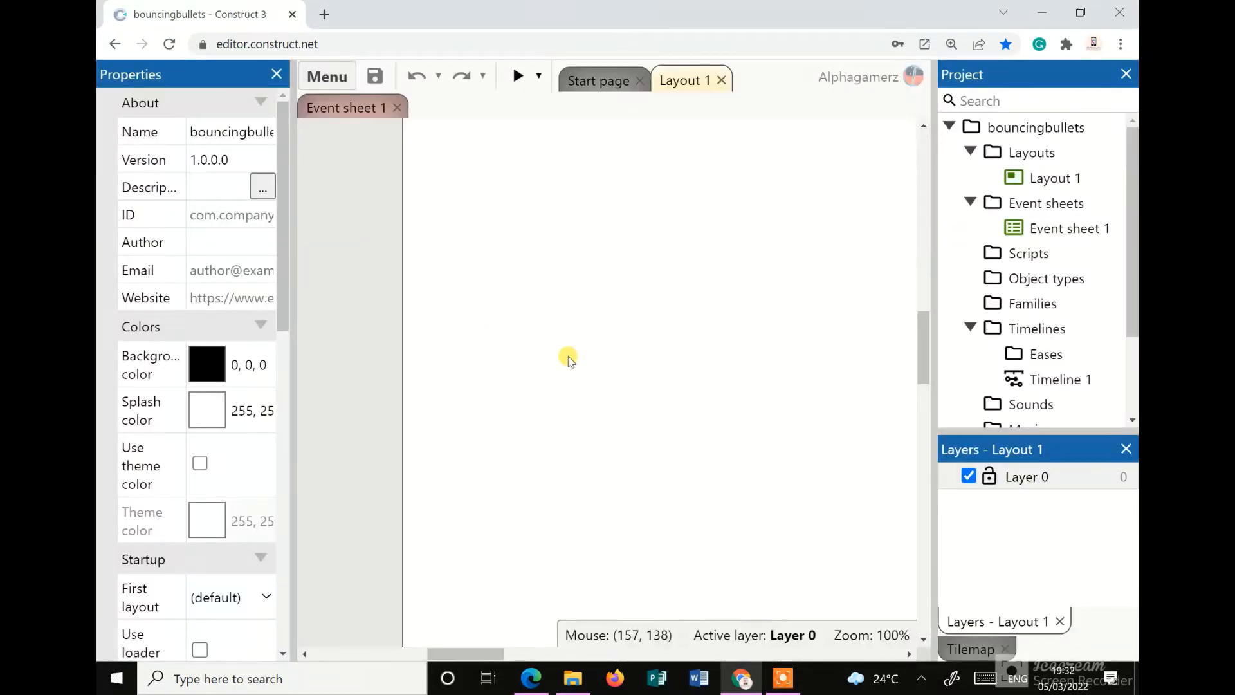
scroll(651, 390, "down", 3, "ctrl")
scroll(651, 390, "down", 3, "ctrl")
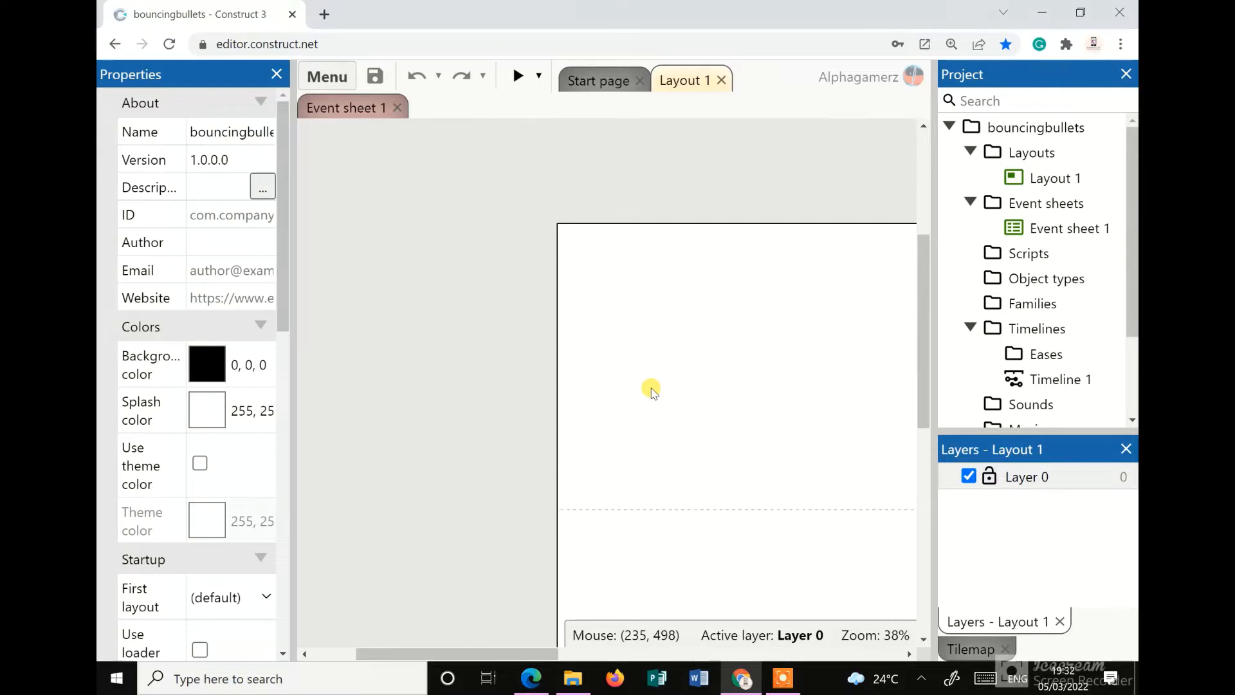
scroll(634, 391, "up", 3, "ctrl")
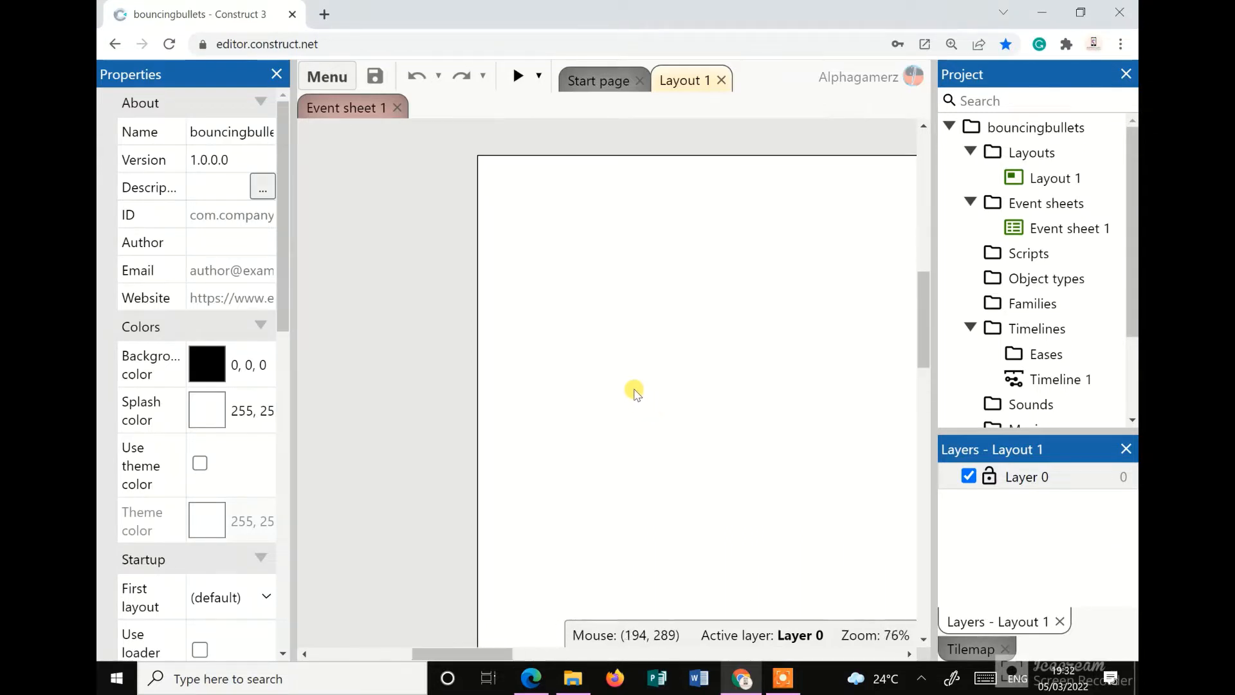
scroll(634, 391, "down", 3, "ctrl")
scroll(633, 390, "up", 3, "ctrl")
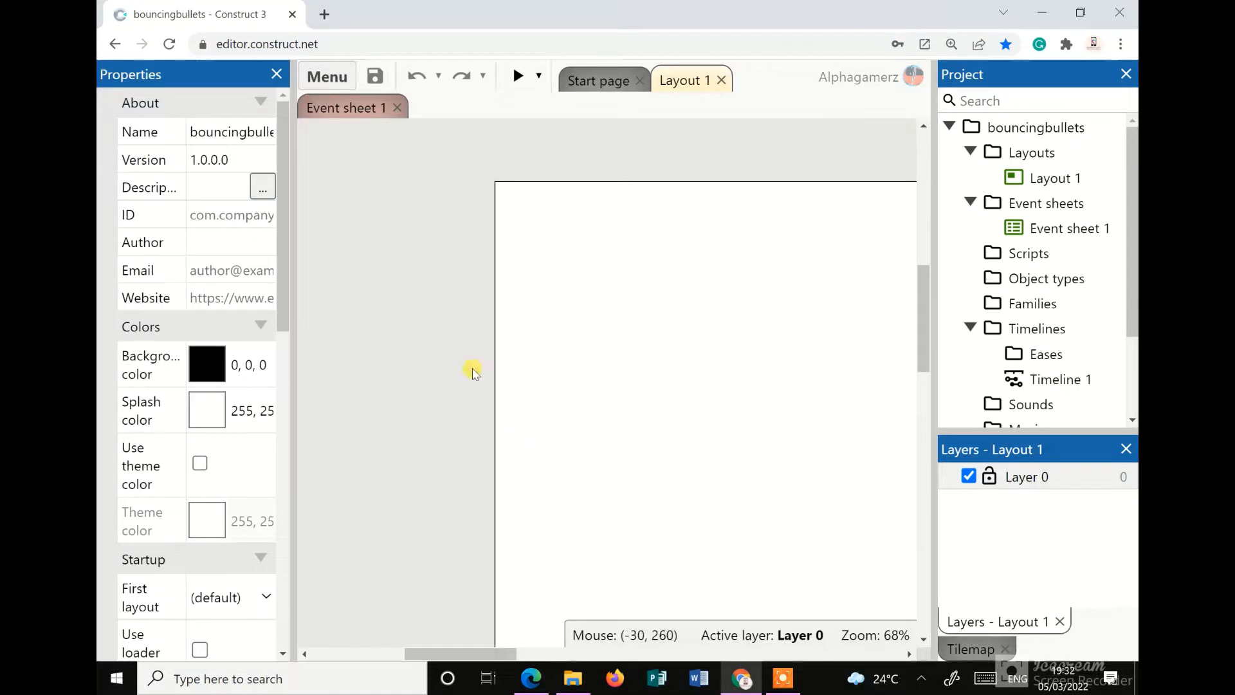
scroll(472, 370, "down", 3, "ctrl")
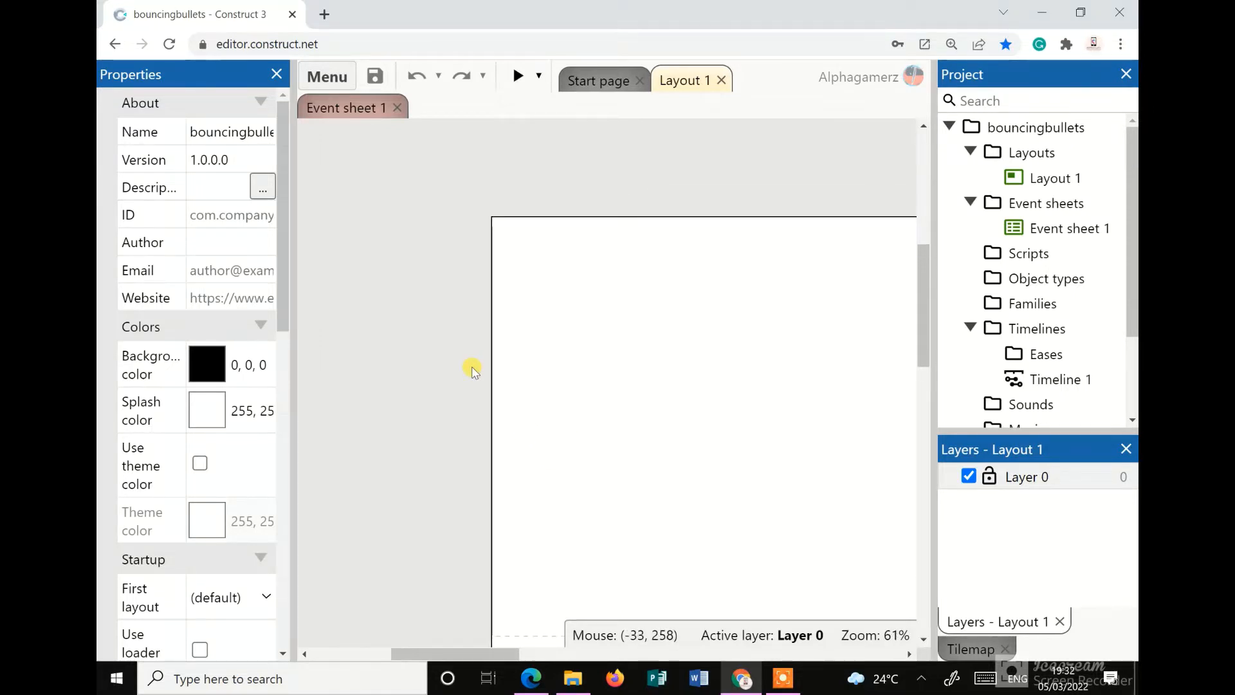
scroll(629, 380, "down", 2, "ctrl")
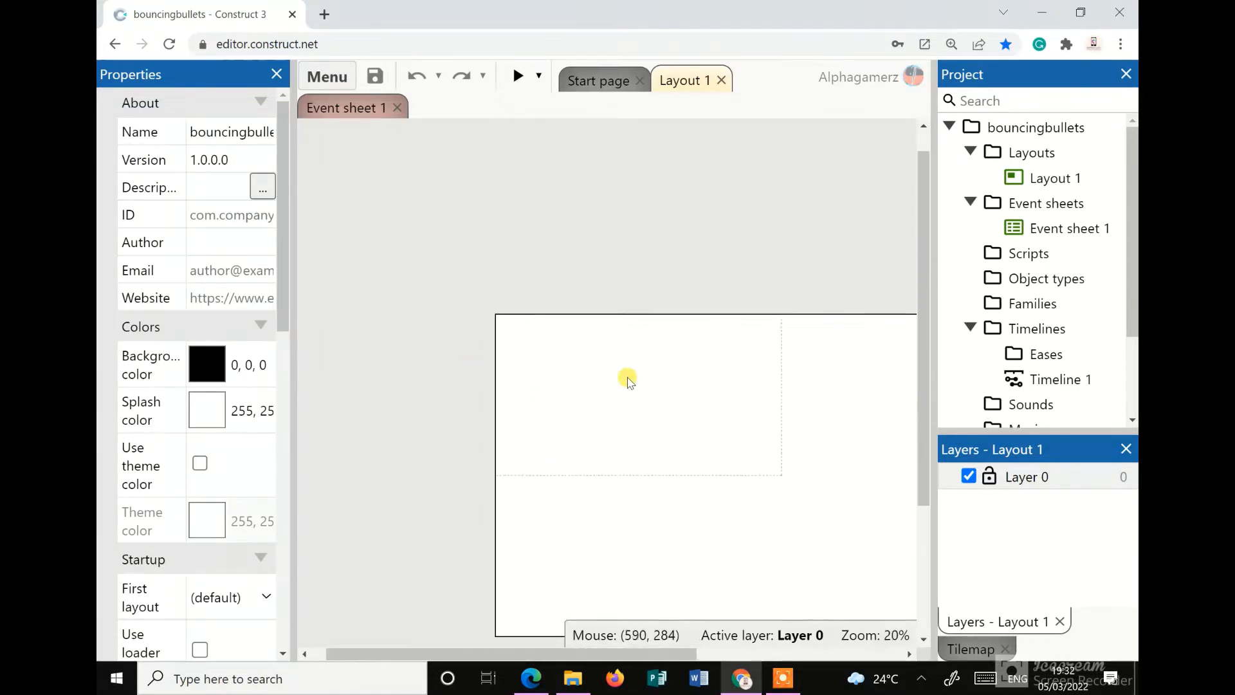
scroll(629, 380, "up", 2, "ctrl")
scroll(629, 381, "down", 3, "ctrl")
scroll(629, 380, "up", 3, "ctrl")
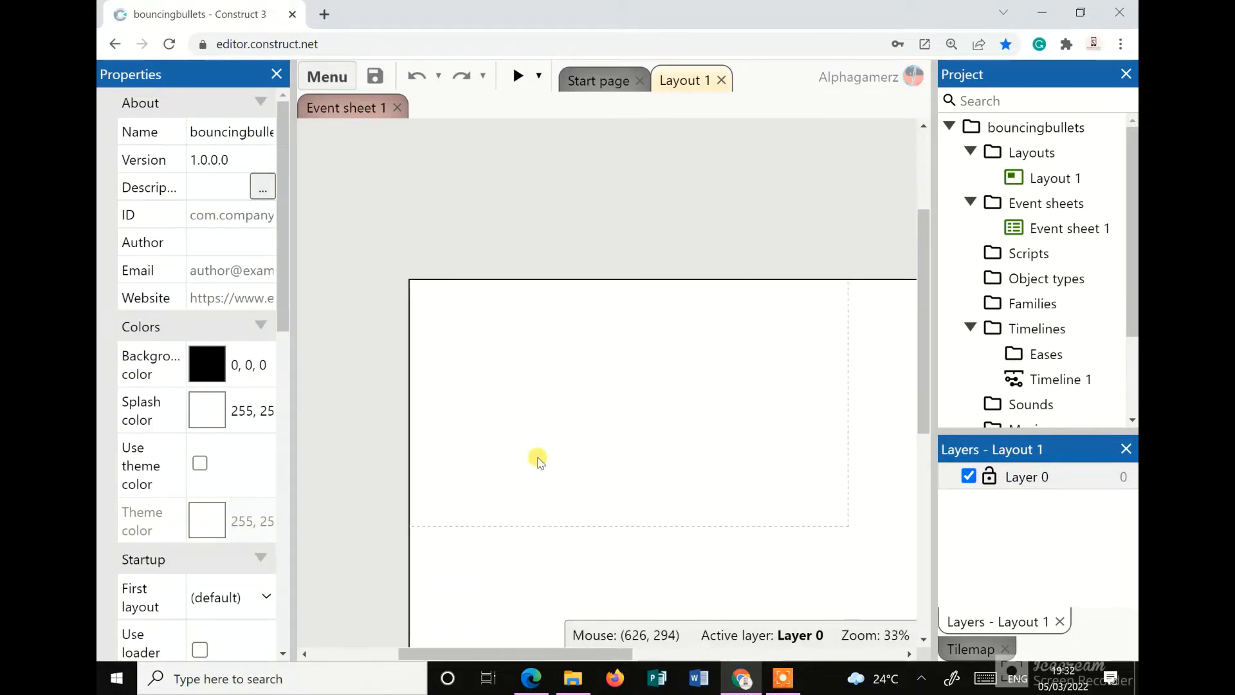
left_click_drag(511, 657, 450, 651)
scroll(471, 499, "down", 3)
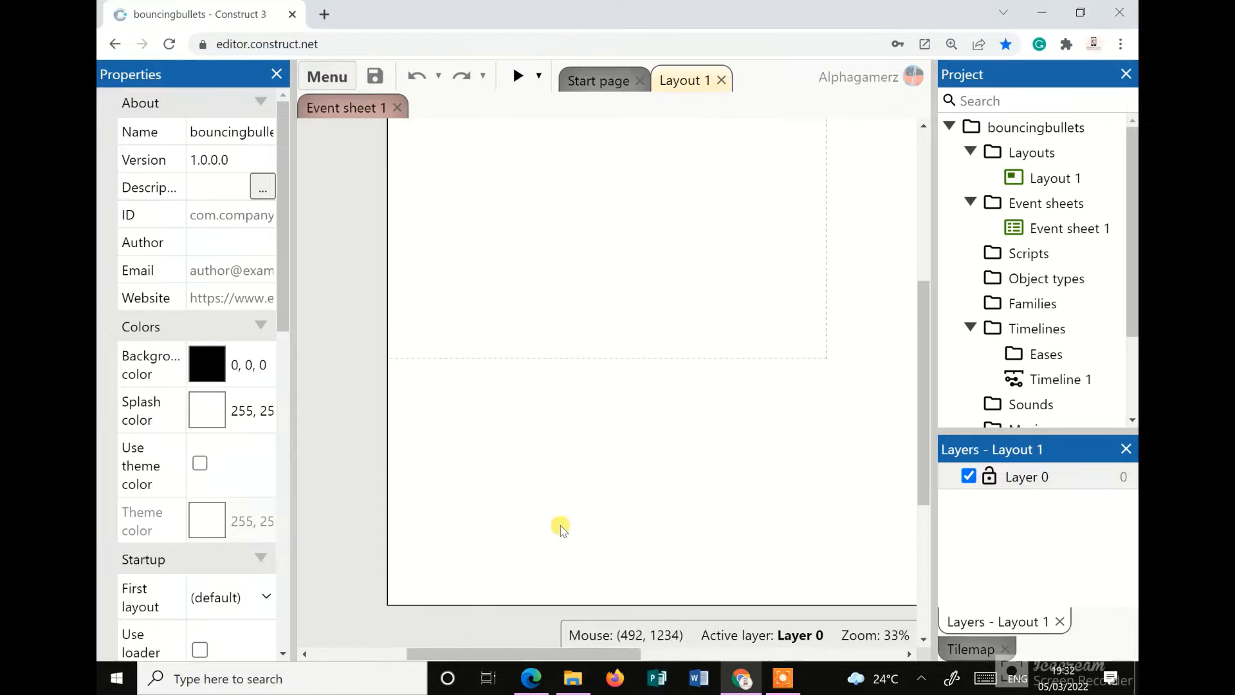
scroll(560, 523, "up", 3)
Set the size of Layout 1 to 1280 x 720
left_click(616, 278)
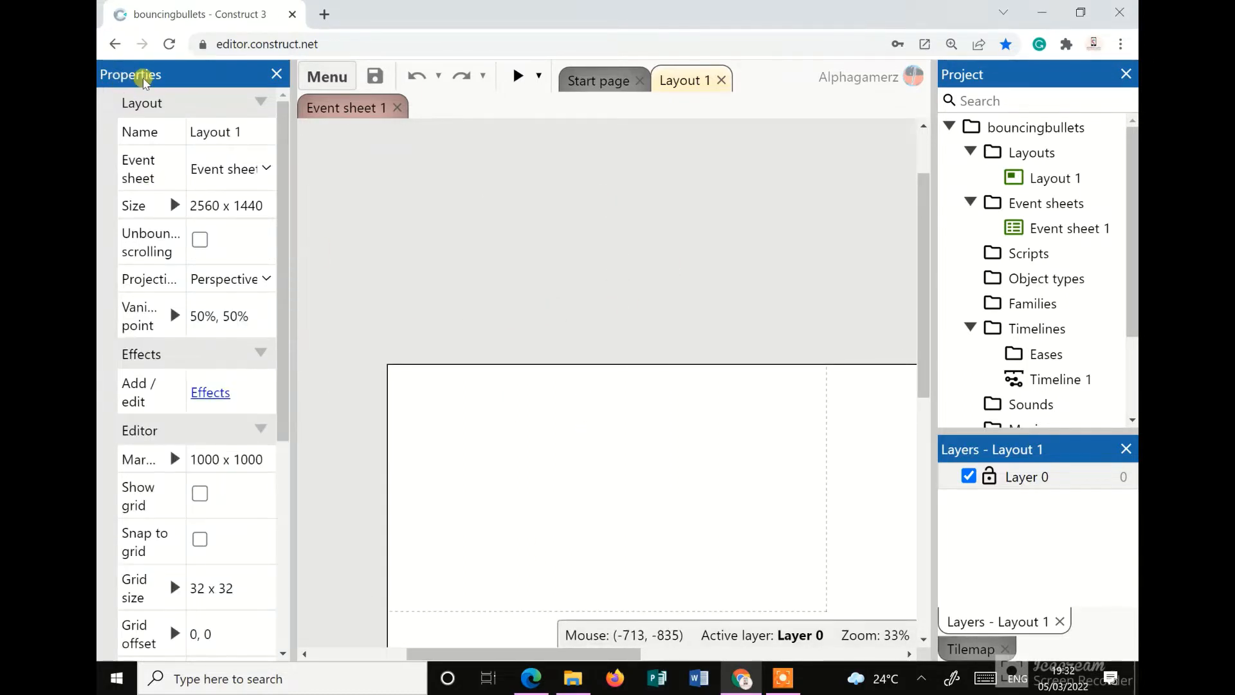
left_click(196, 206)
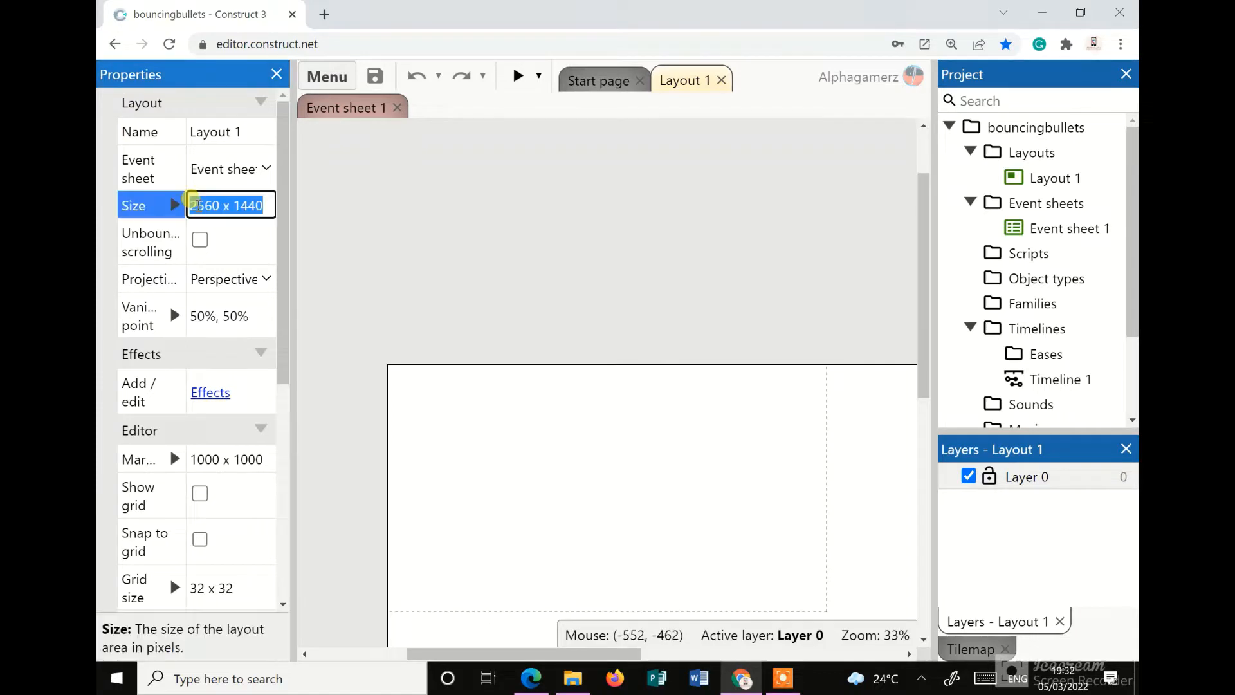
type("1280")
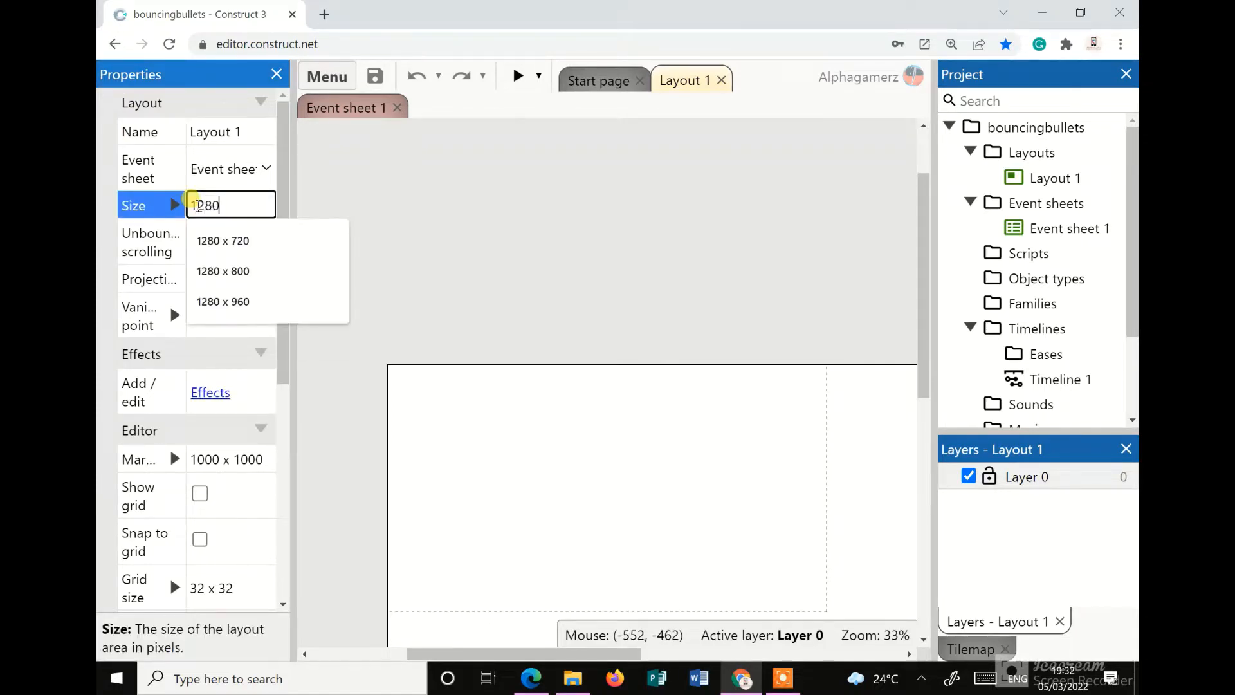
type("7")
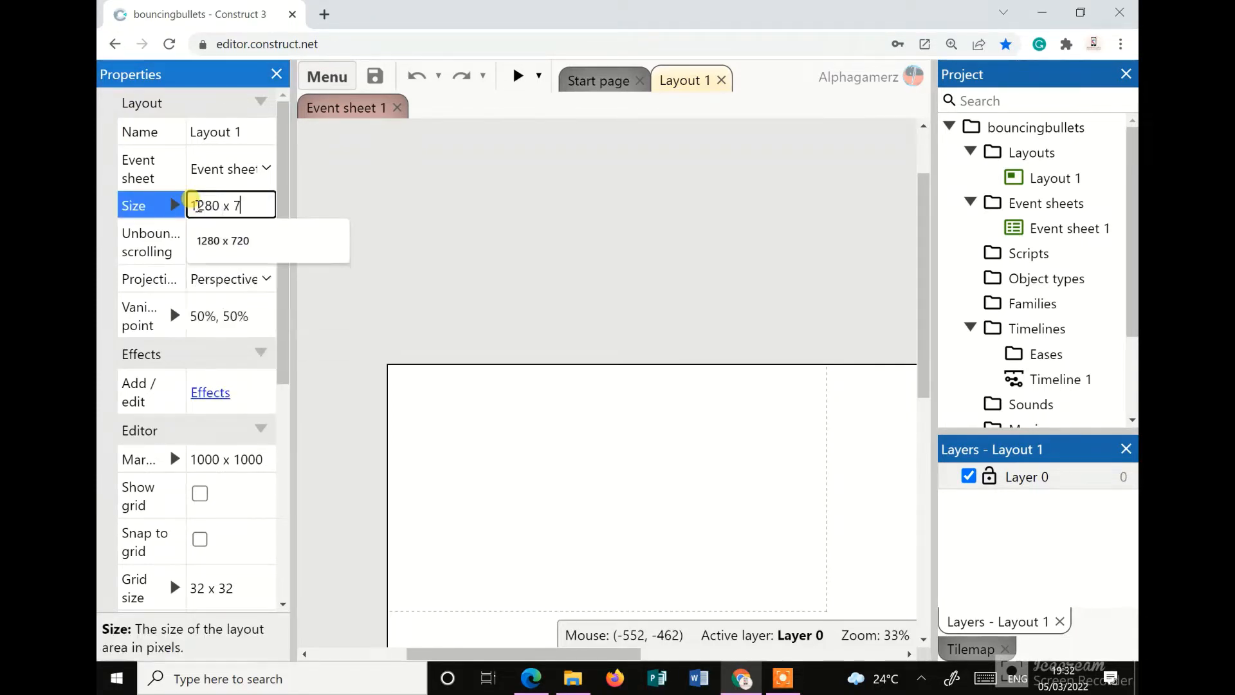
type("20")
key("Tab")
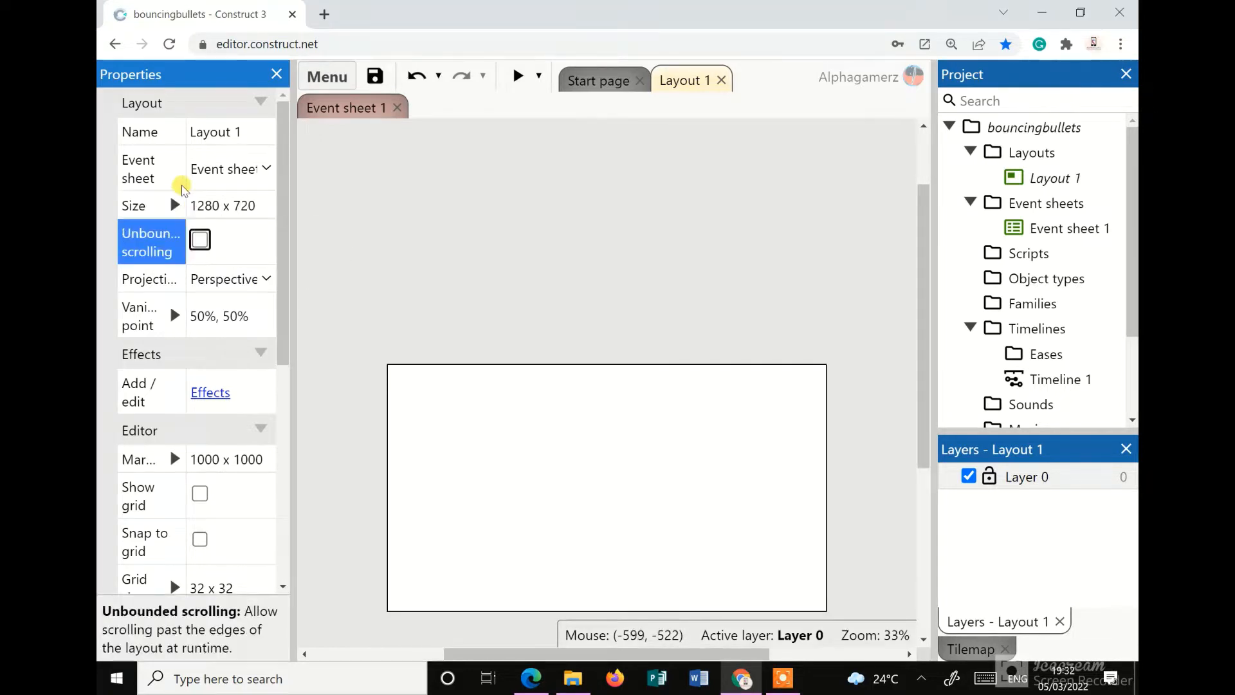
scroll(422, 296, "down", 3)
scroll(410, 259, "up", 3)
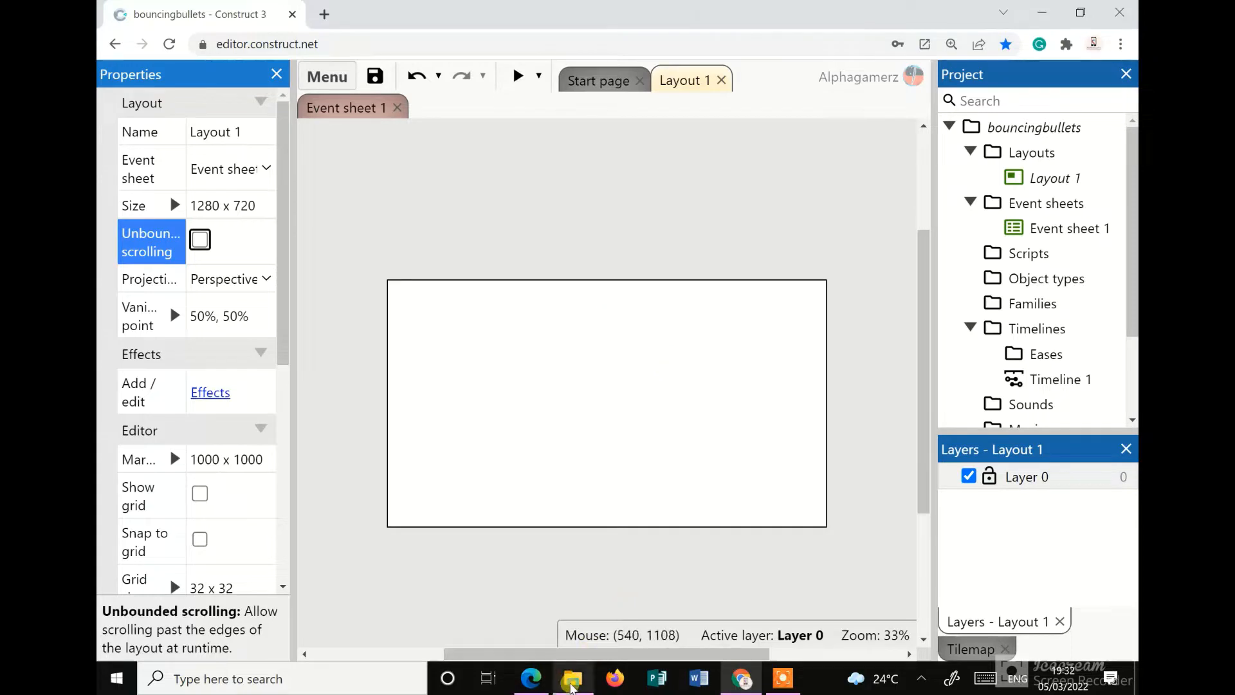
Add the background image from the Bouncing bullets game assets folder to the layout as a sprite
left_click(571, 679)
left_click_drag(475, 137, 466, 181)
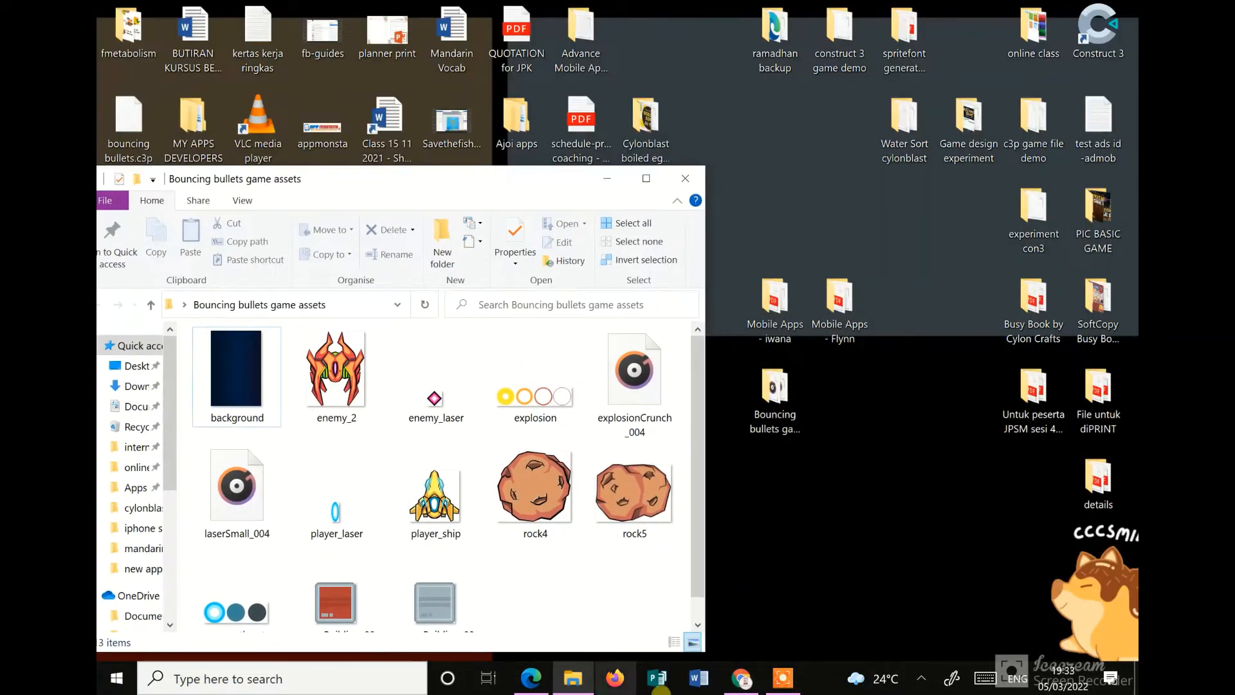
left_click(740, 679)
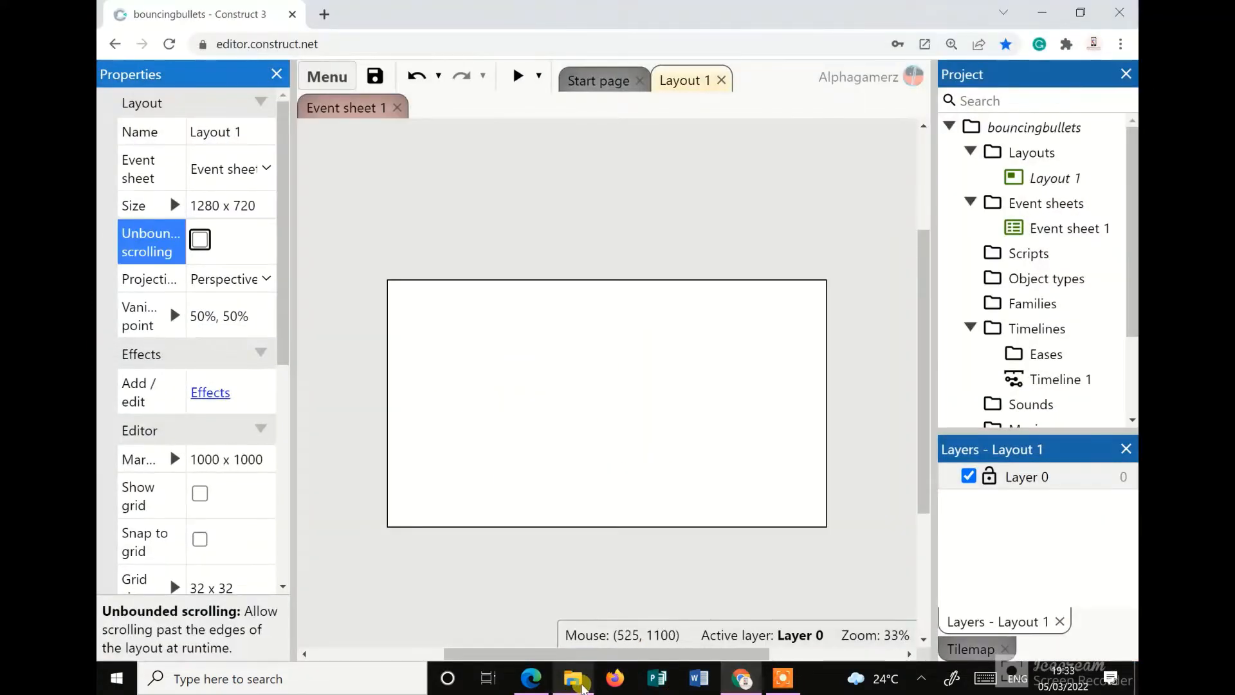
left_click(572, 679)
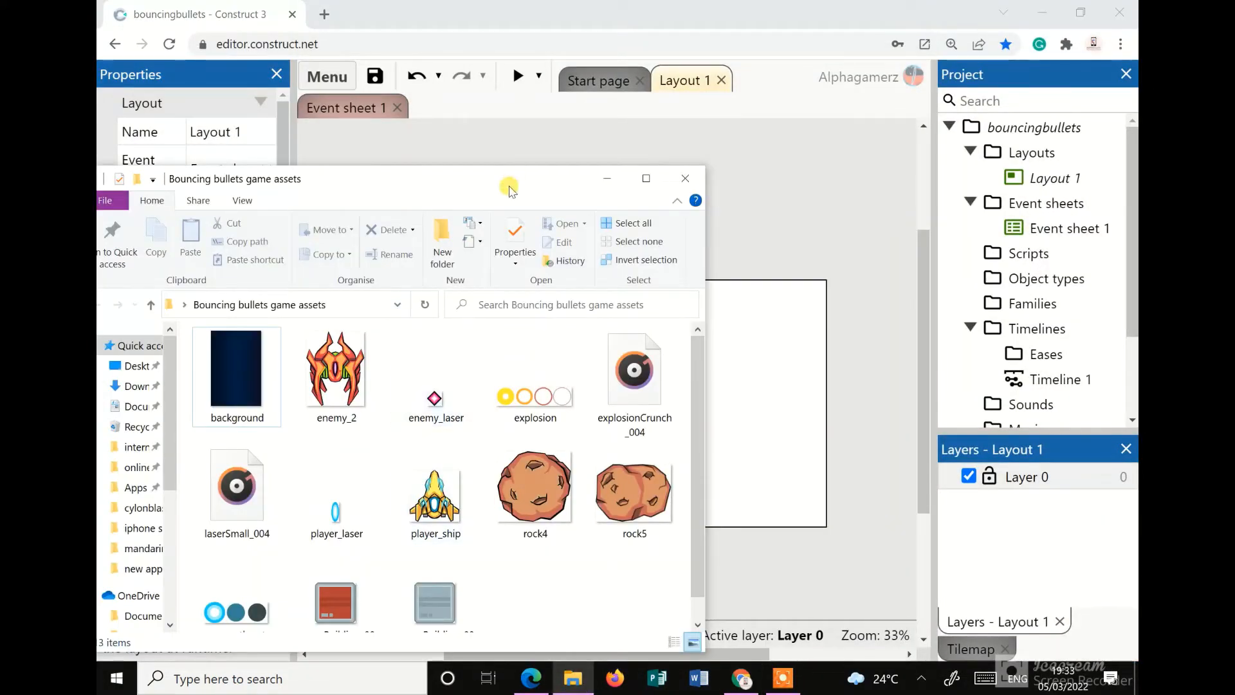
left_click_drag(510, 183, 516, 124)
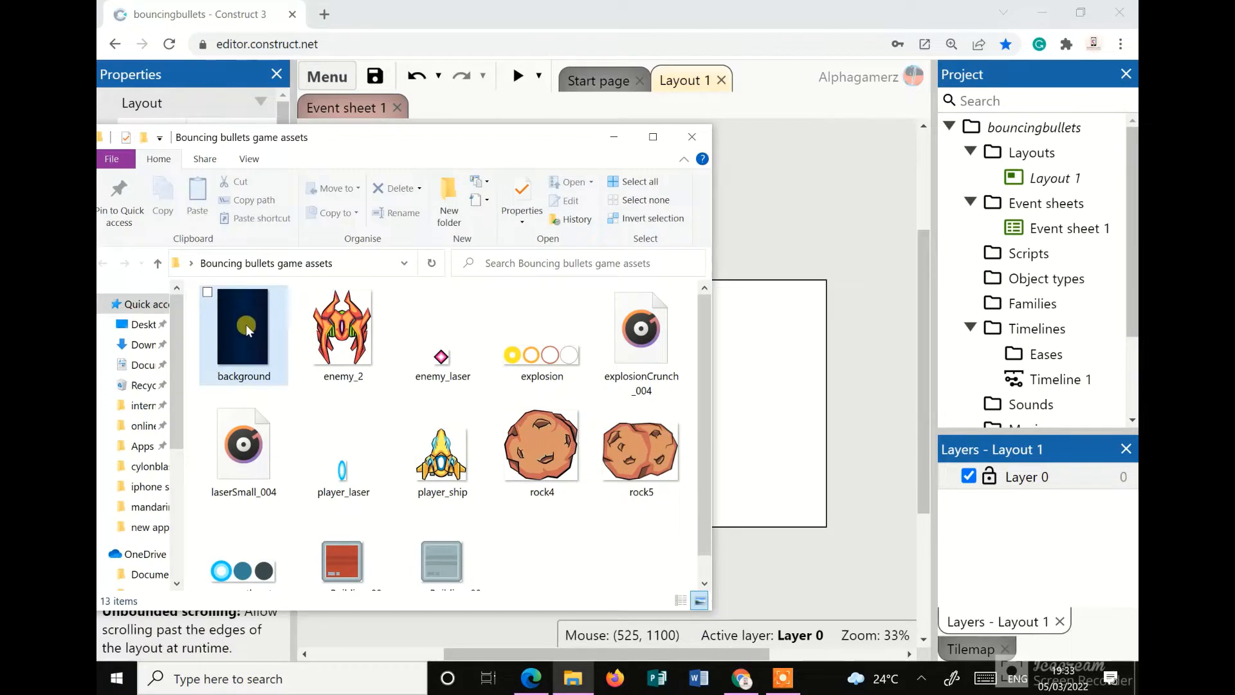
left_click_drag(247, 331, 635, 370)
Rotate the background sprite on the layout and set its angle to exactly 90 degrees
left_click_drag(479, 159, 739, 266)
left_click(199, 315)
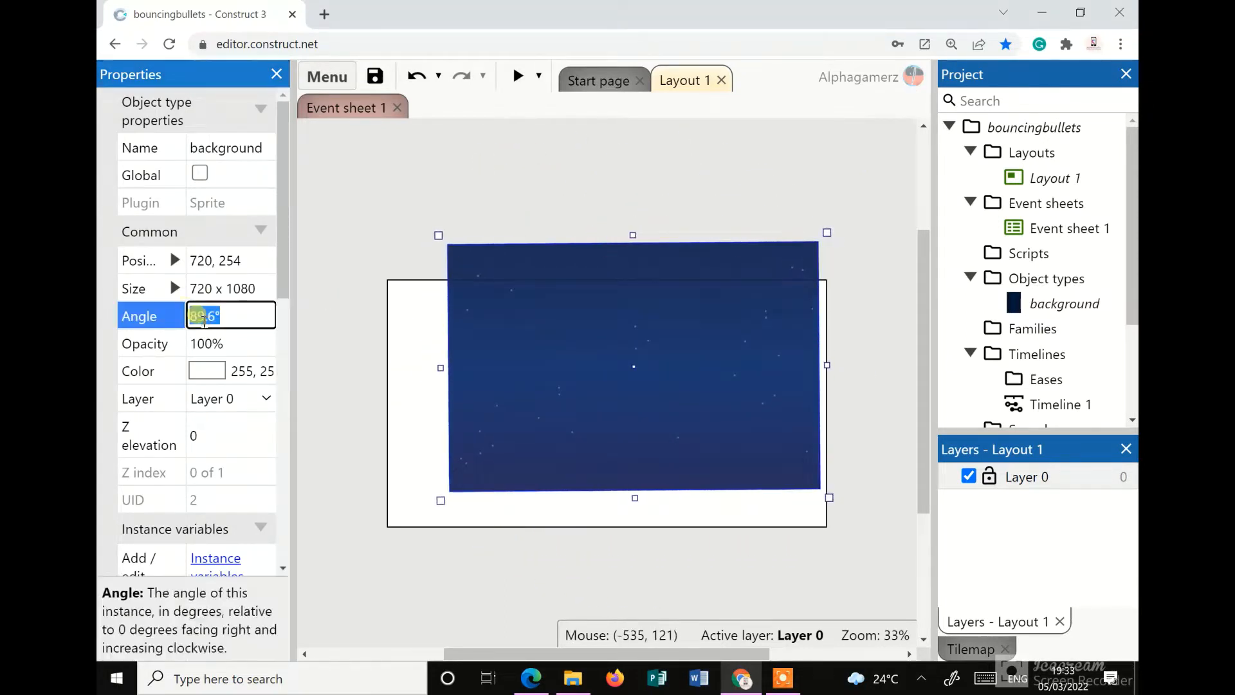
type("90")
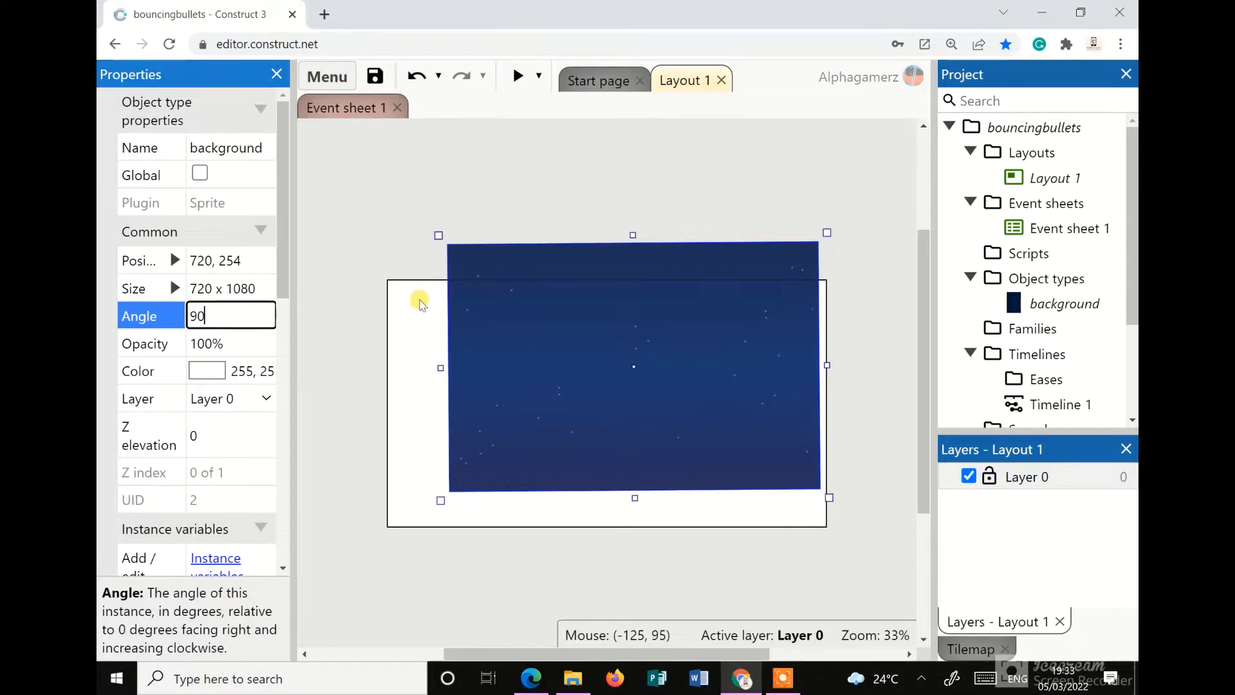
left_click(419, 299)
Move and enlarge the background sprite so it covers the whole layout, and check it in a game preview
left_click(488, 323)
left_click_drag(488, 323, 436, 343)
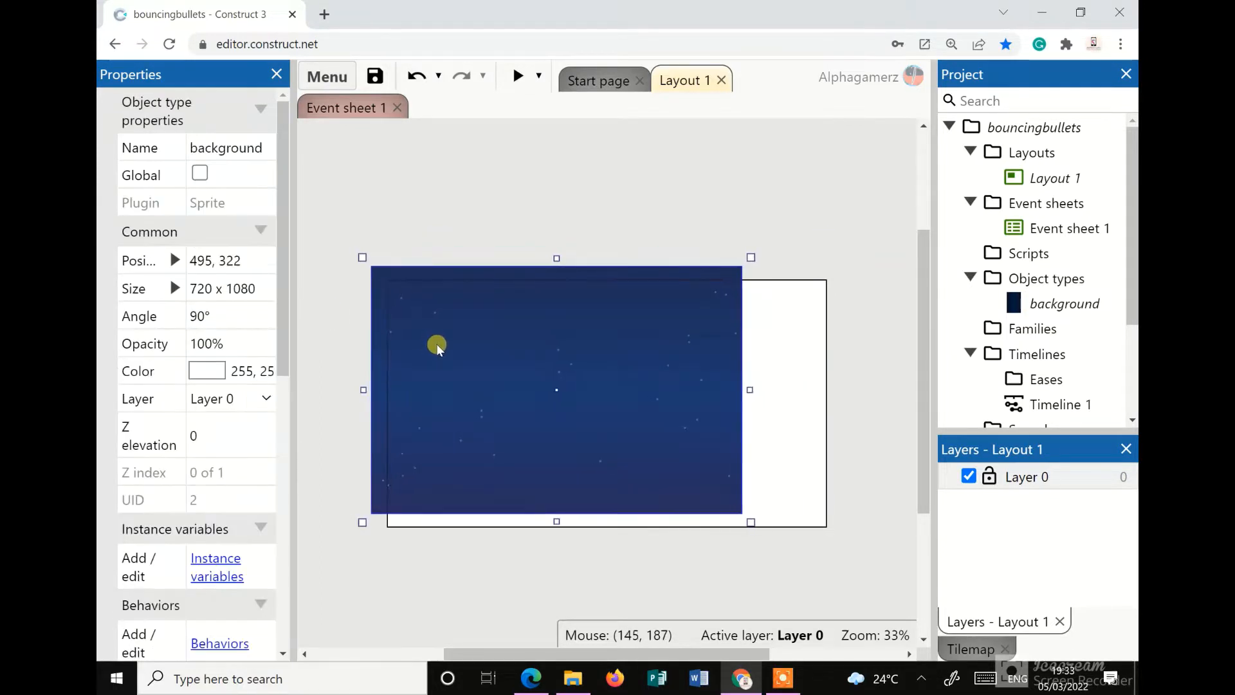
left_click_drag(750, 521, 840, 558)
left_click(853, 519)
left_click_drag(604, 425, 605, 422)
left_click(593, 206)
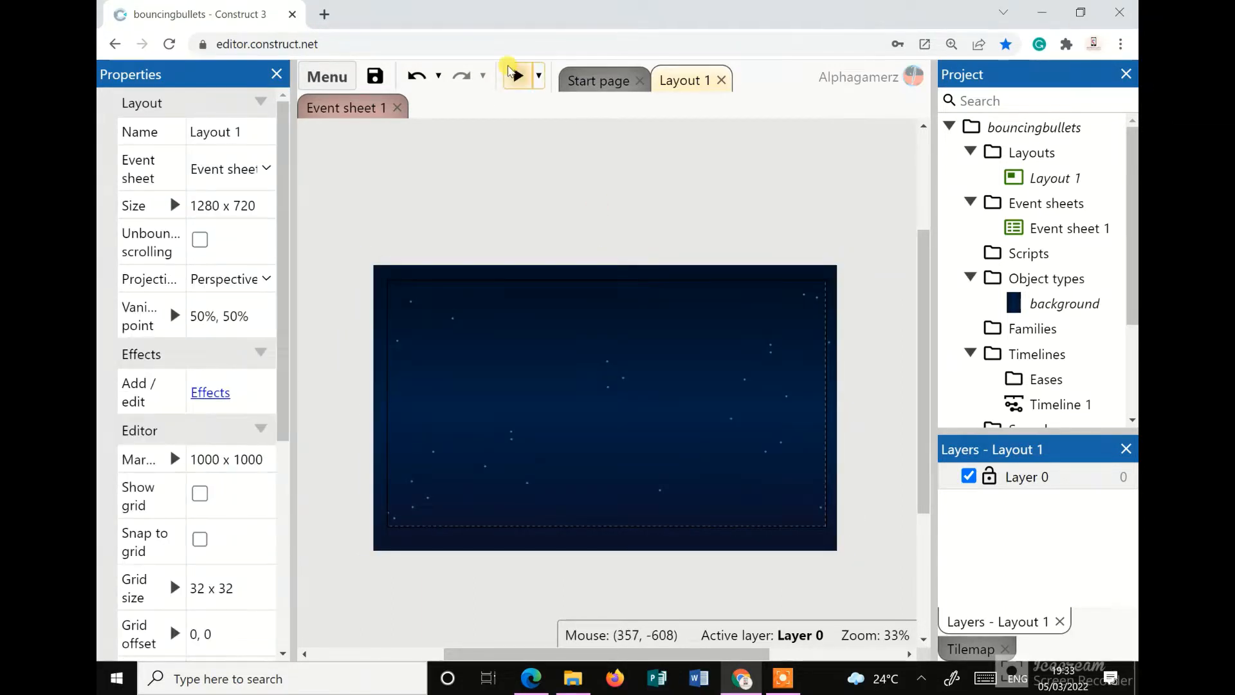
left_click(519, 78)
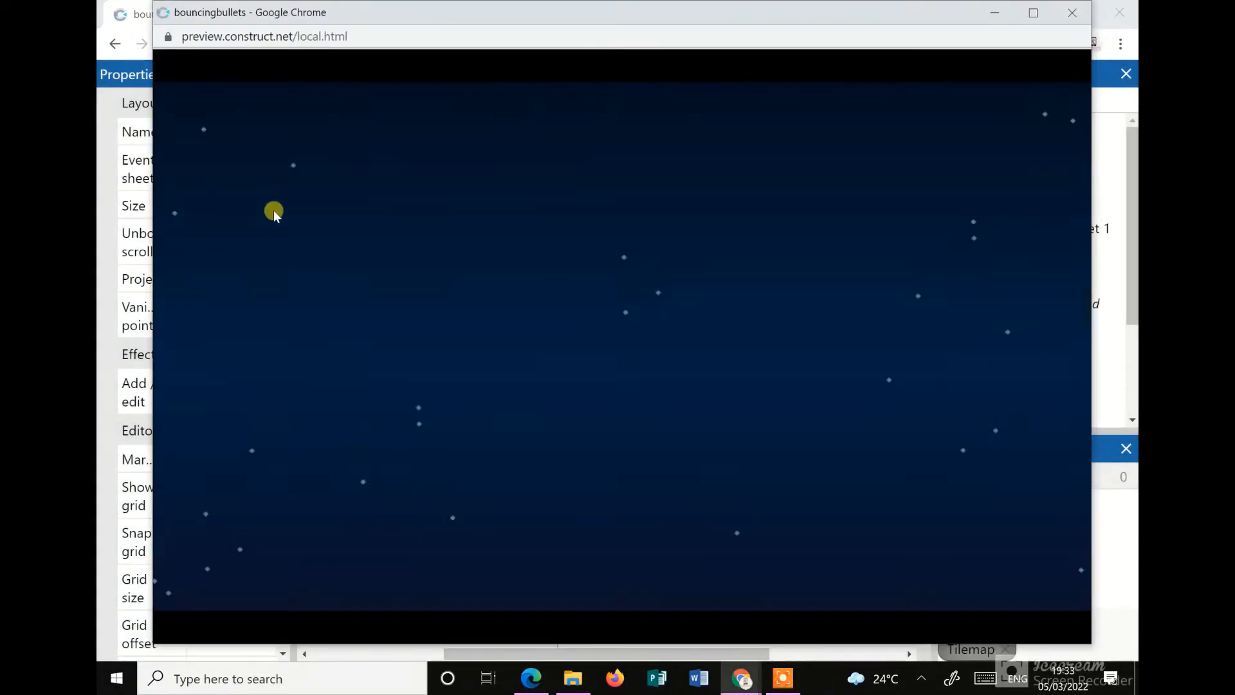
left_click(1072, 12)
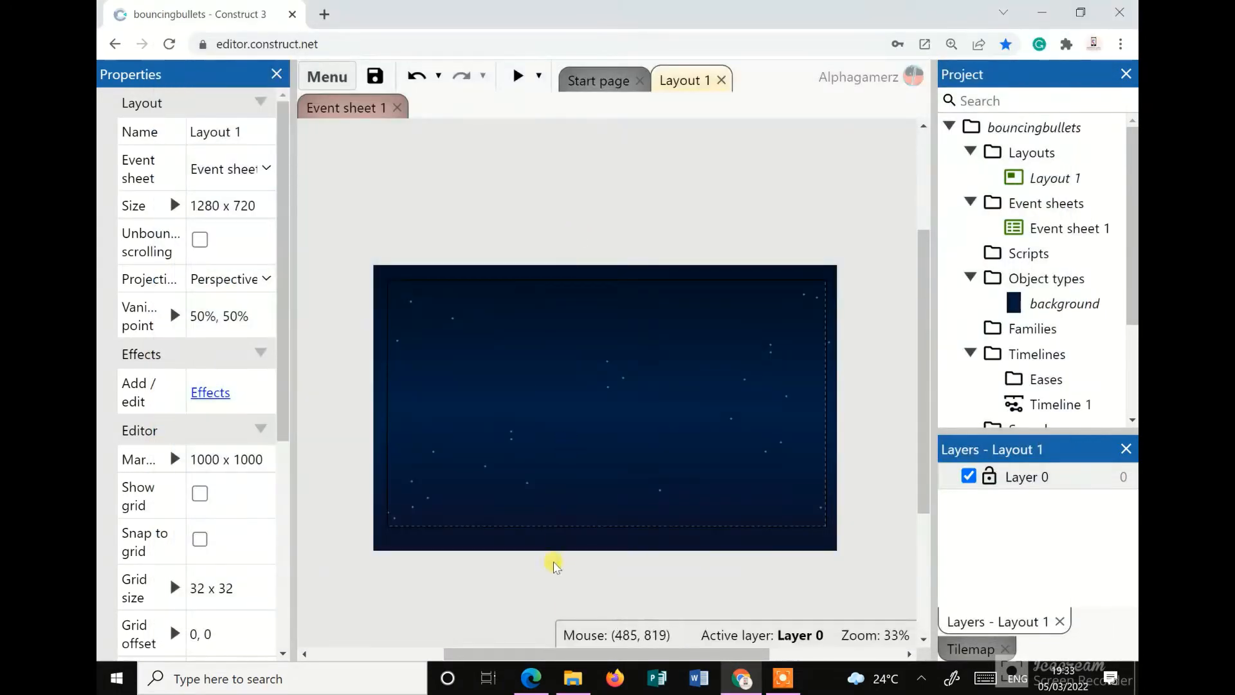
Add the player_ship image from the game assets folder as a sprite near the layout's left edge, at about 144, 354
mouse_move(753, 687)
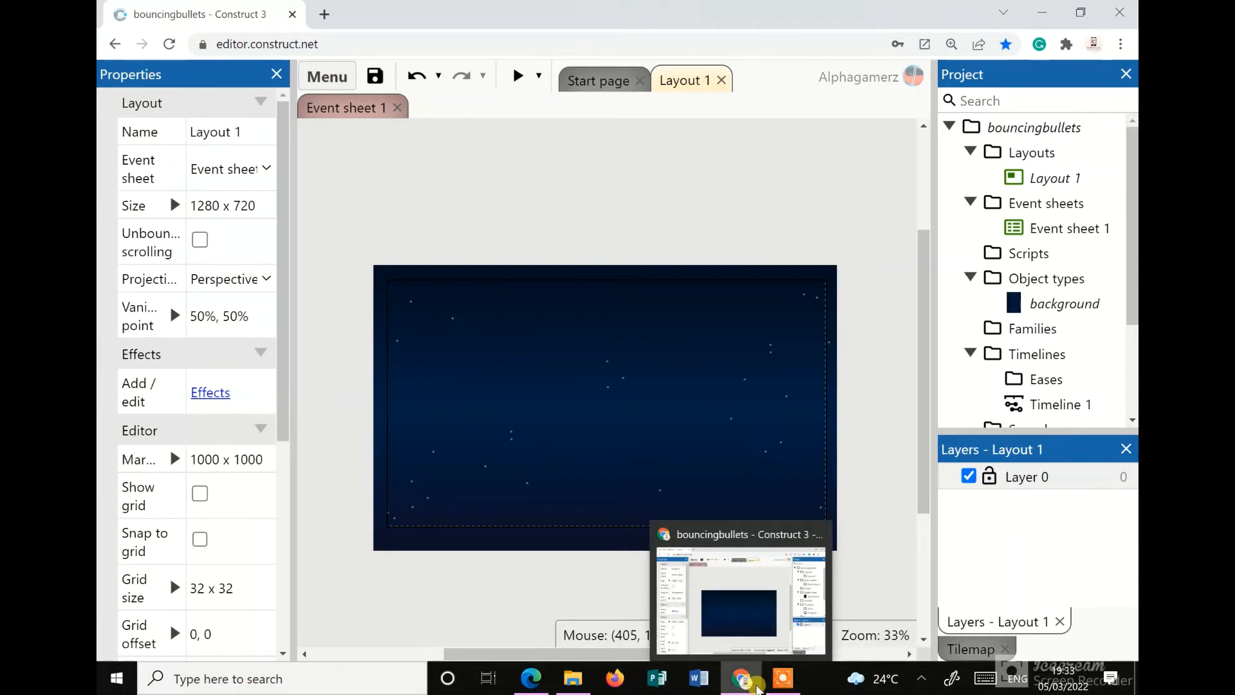
mouse_move(572, 679)
left_click(546, 586)
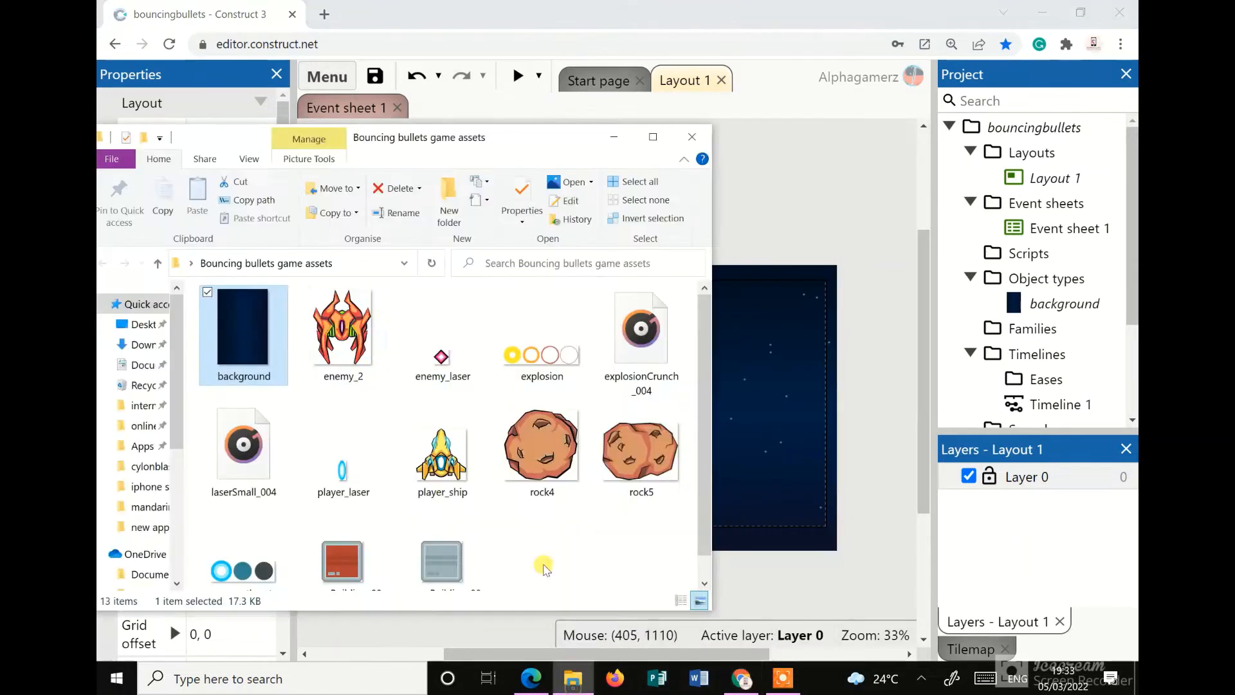
left_click(416, 402)
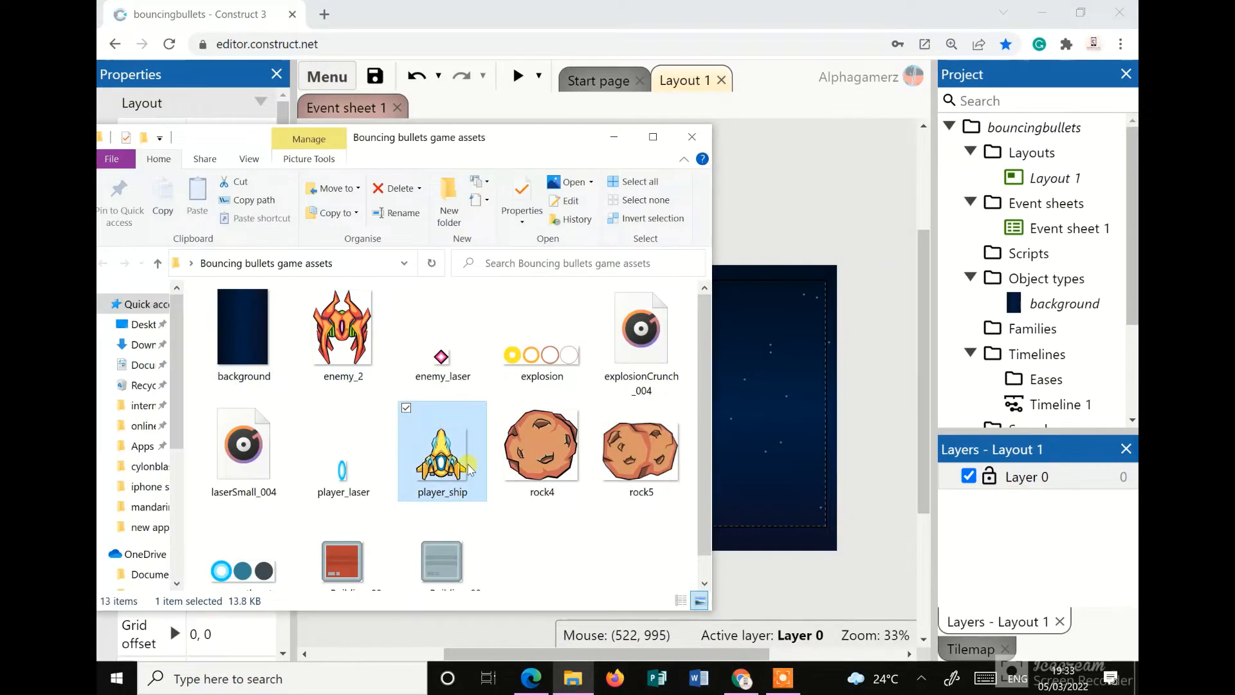
left_click_drag(407, 463, 441, 417)
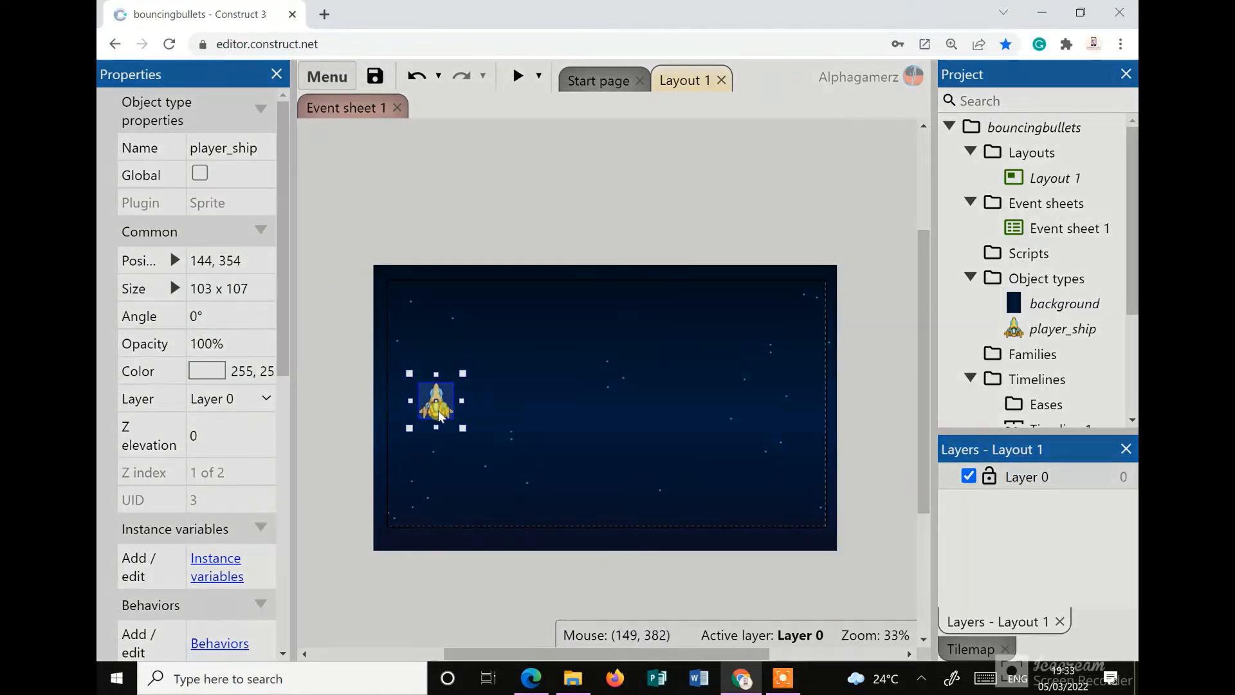
Rotate the player_ship image 90 degrees clockwise and add an image point just ahead of its nose, at about 139, 49
double_click(438, 412)
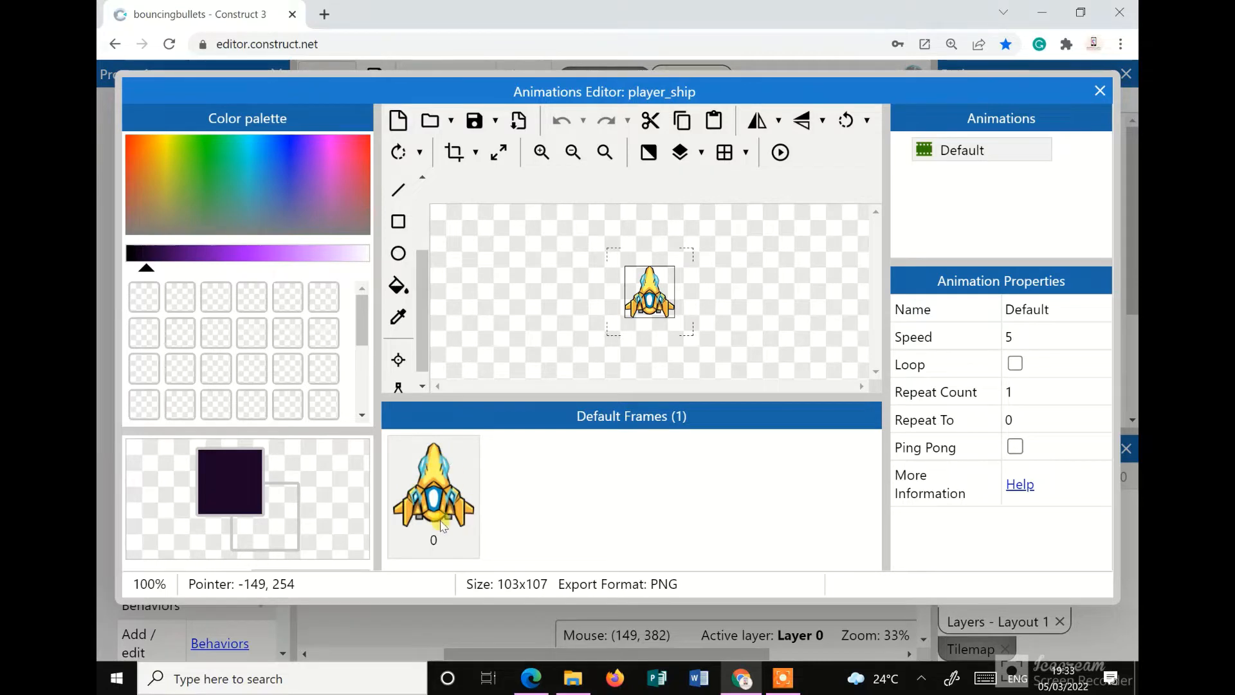
left_click(399, 157)
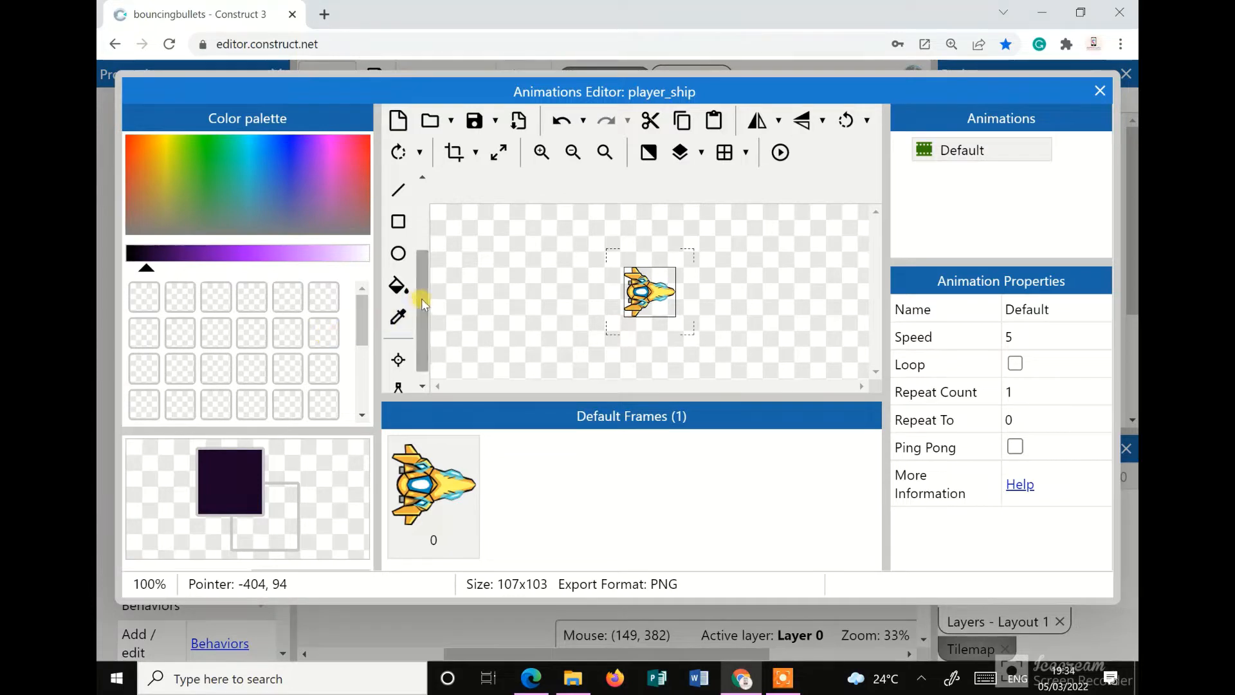
left_click_drag(422, 299, 427, 342)
left_click(398, 347)
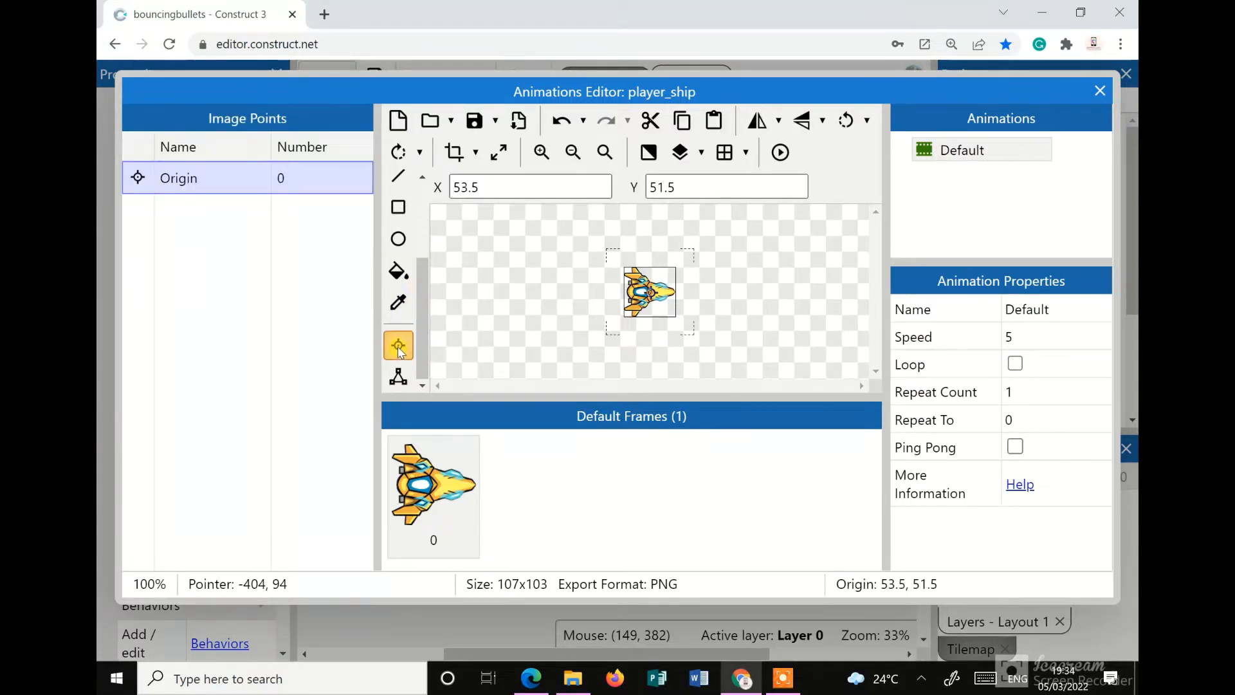
right_click(216, 188)
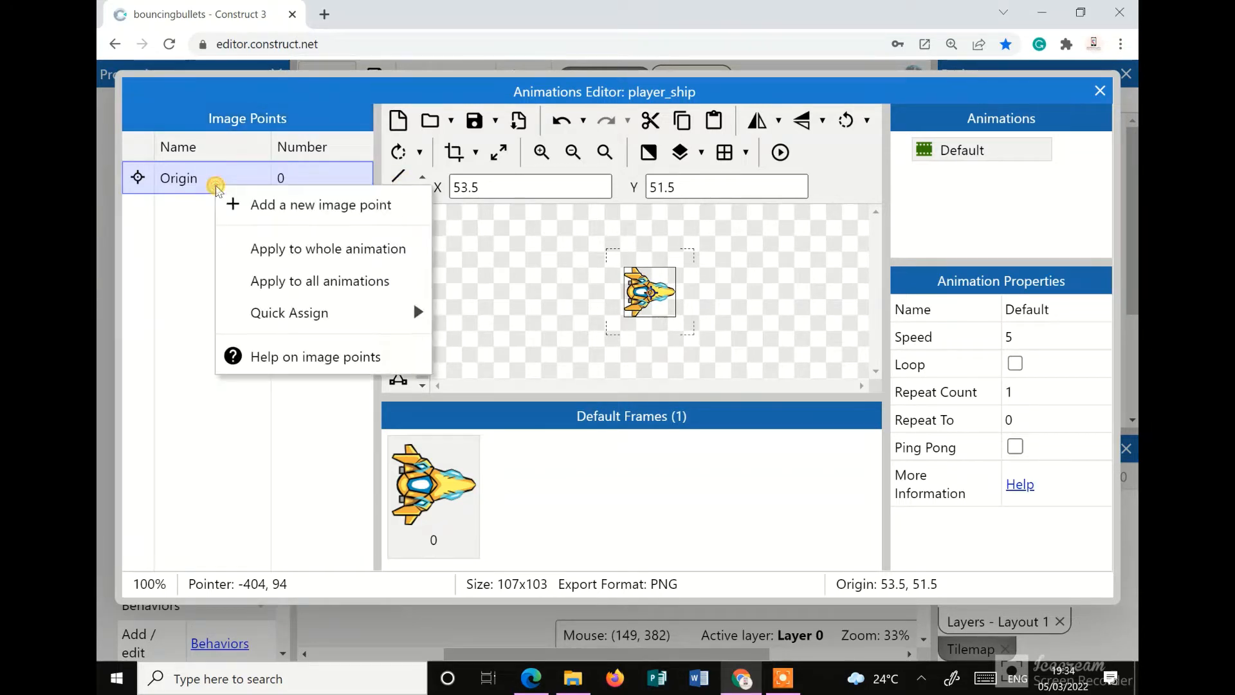
left_click(285, 204)
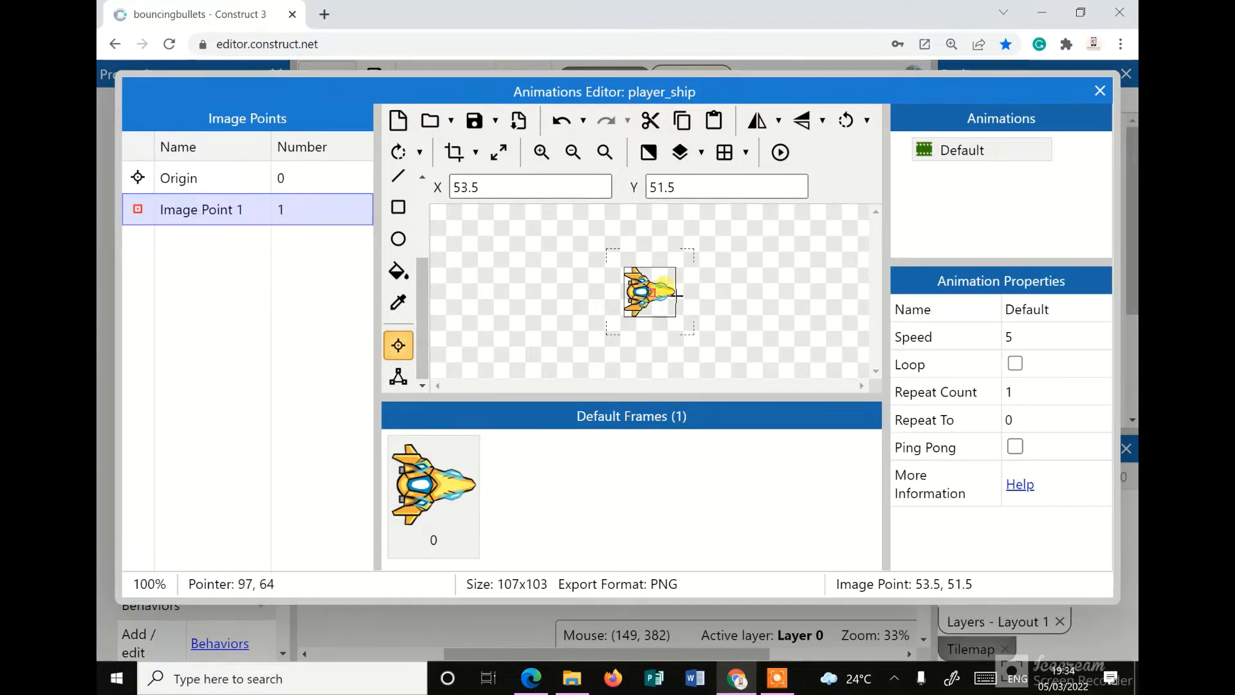
left_click(692, 290)
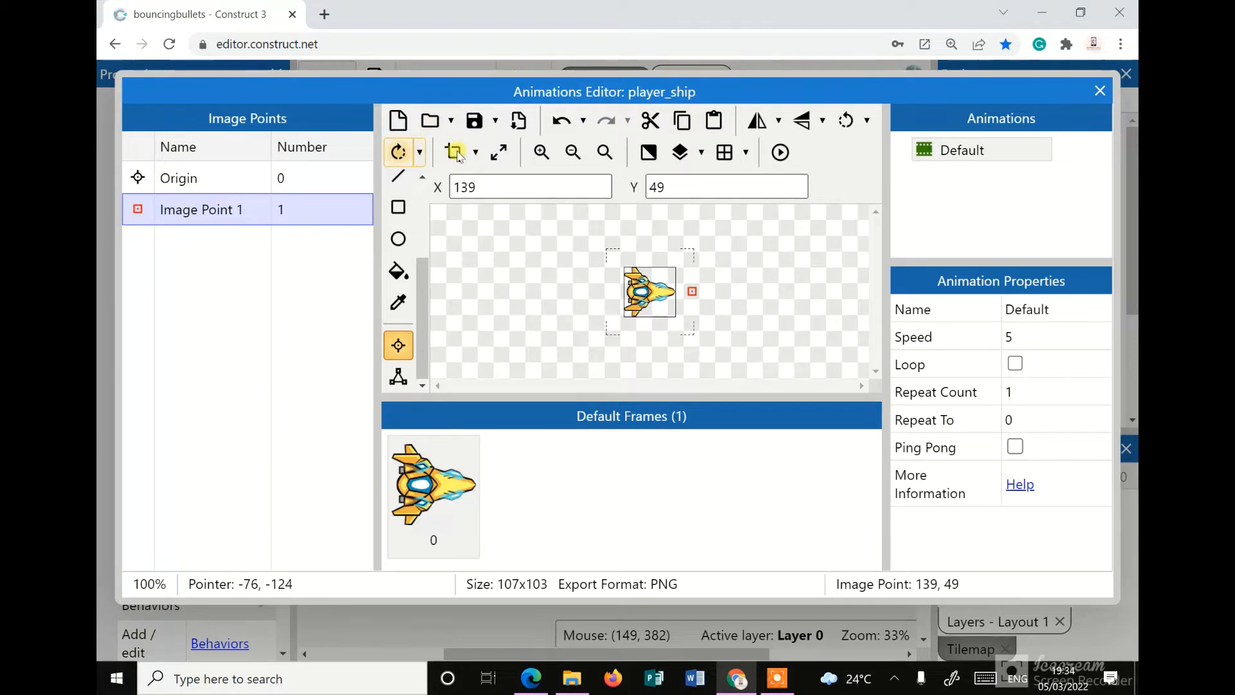
Finish editing the player_ship image without resizing its canvas, and move the ship to about 106, 322 on the layout
left_click(499, 153)
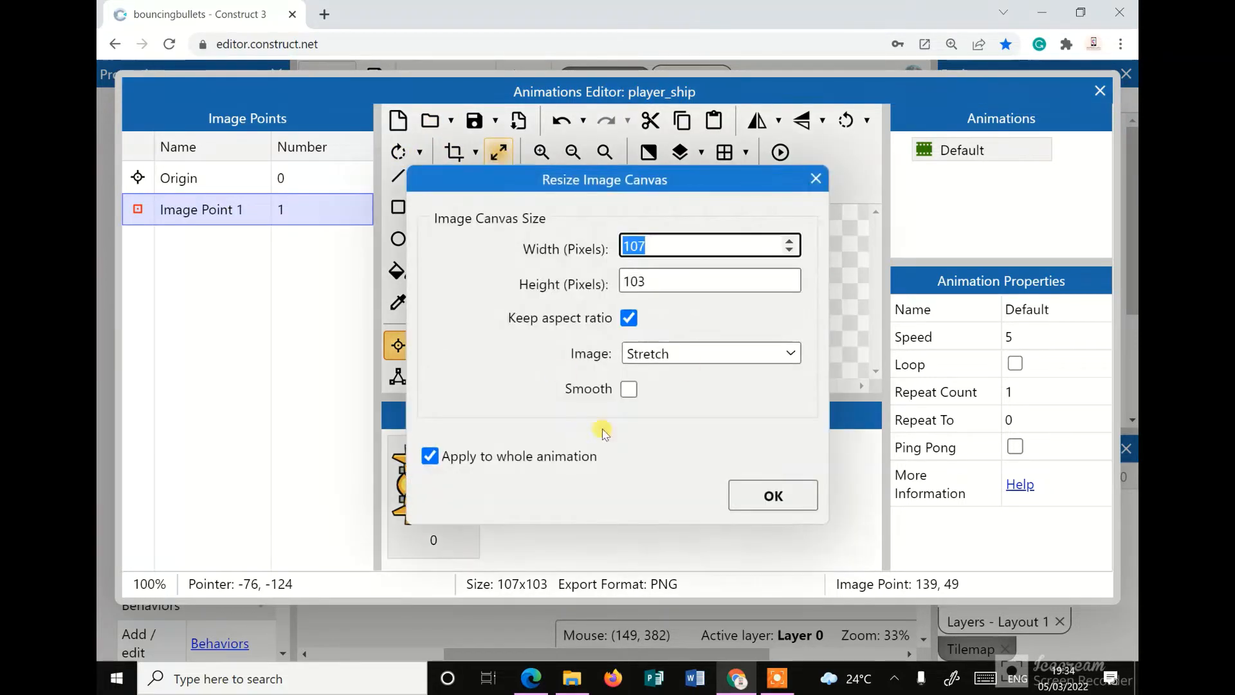
left_click(815, 181)
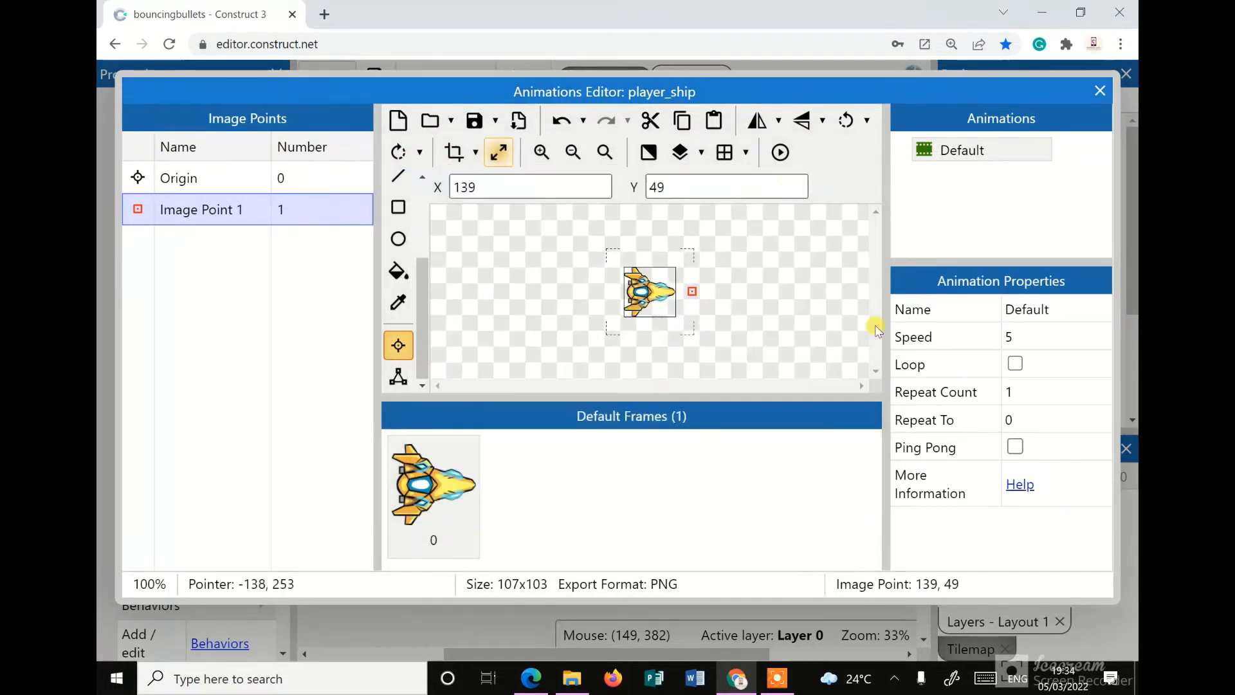
left_click(1099, 90)
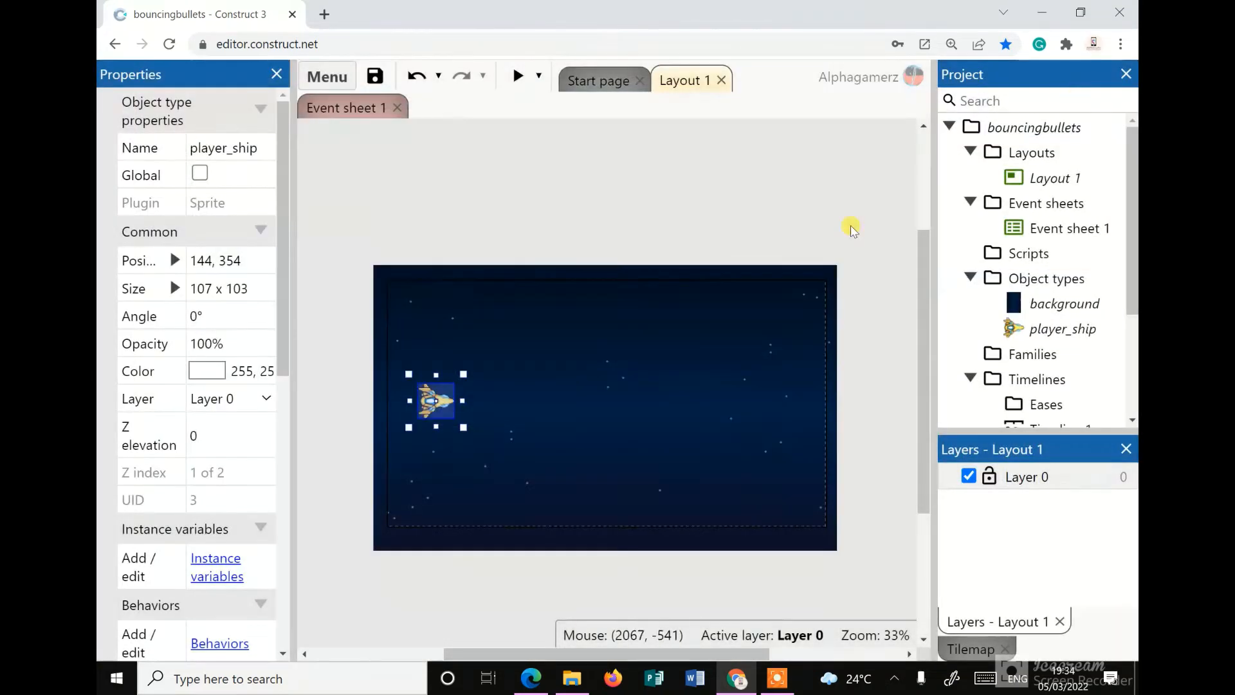
left_click(386, 272)
left_click_drag(438, 406, 429, 394)
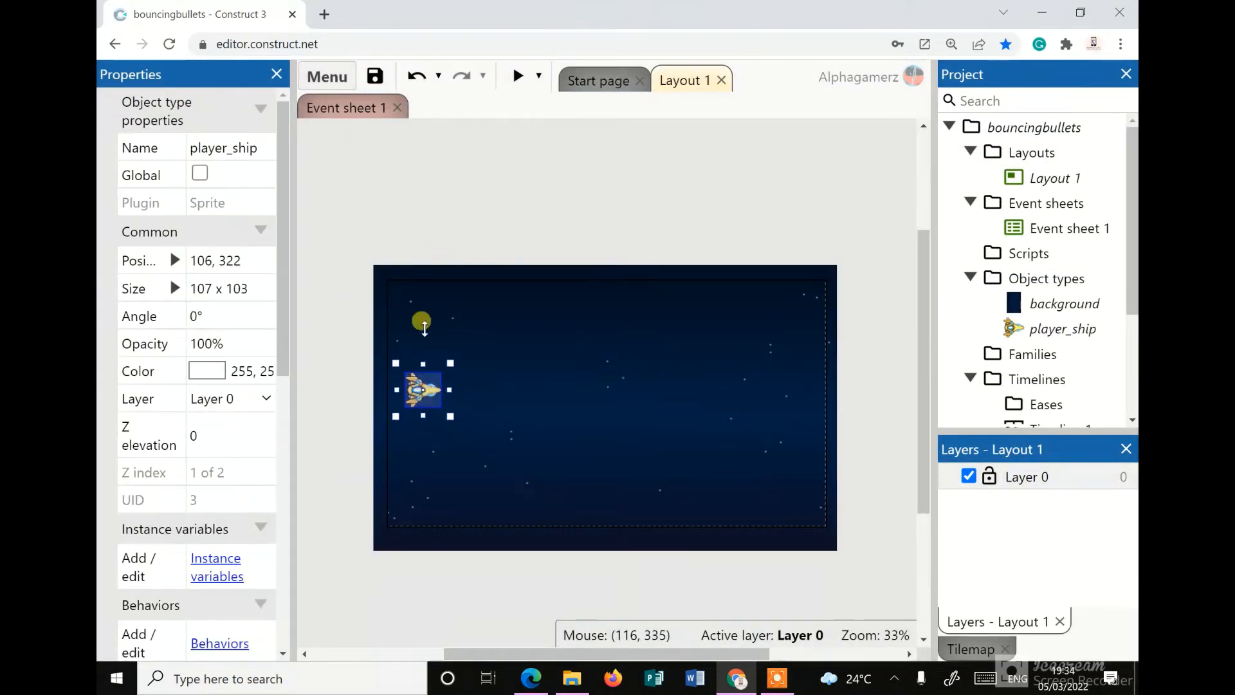
left_click(491, 230)
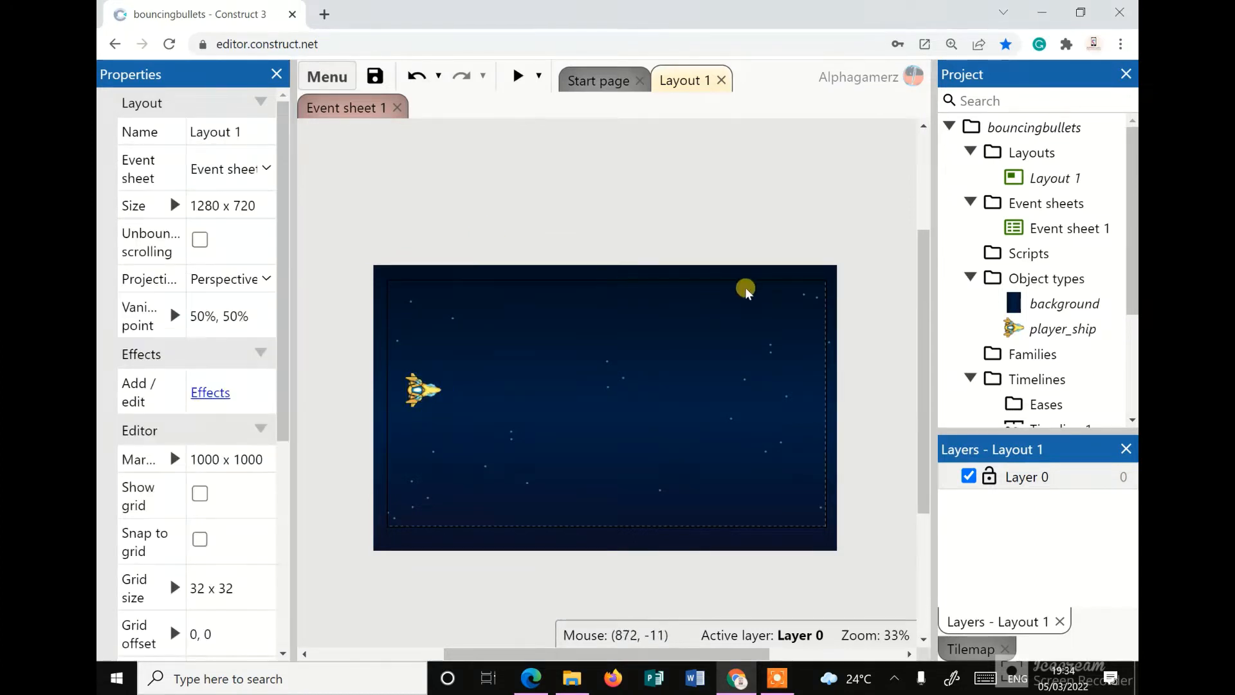
Rename the player_ship sprite to player
left_click(441, 376)
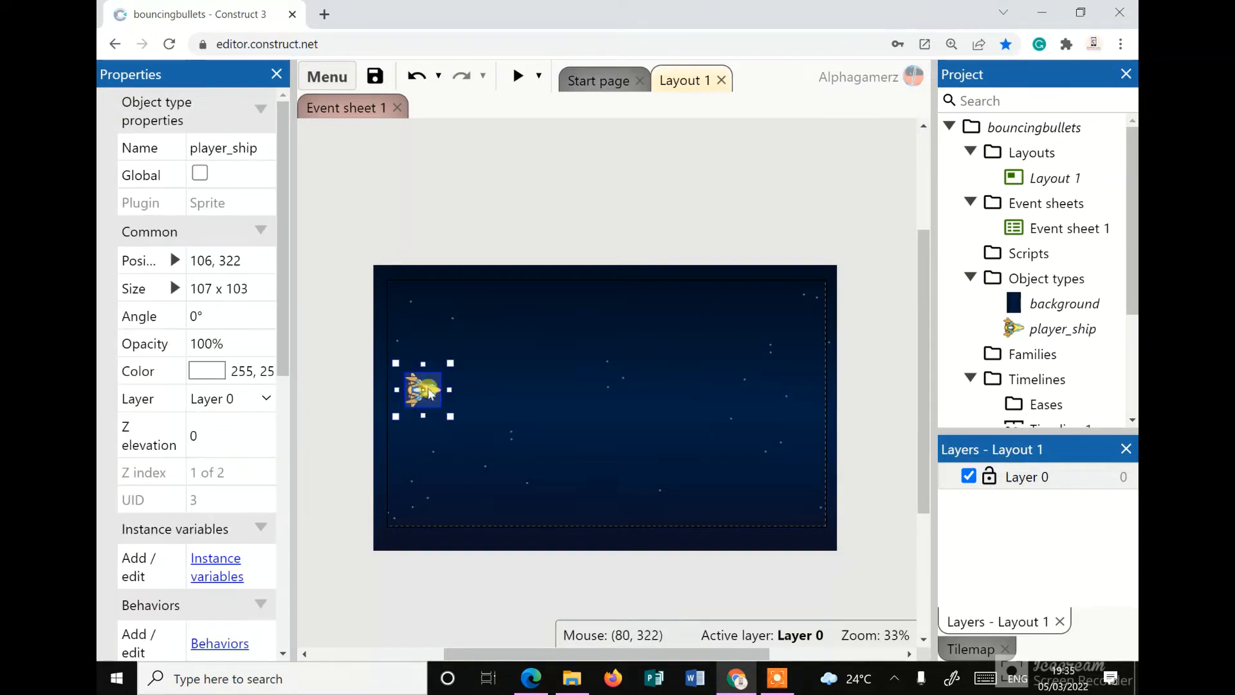
left_click(219, 148)
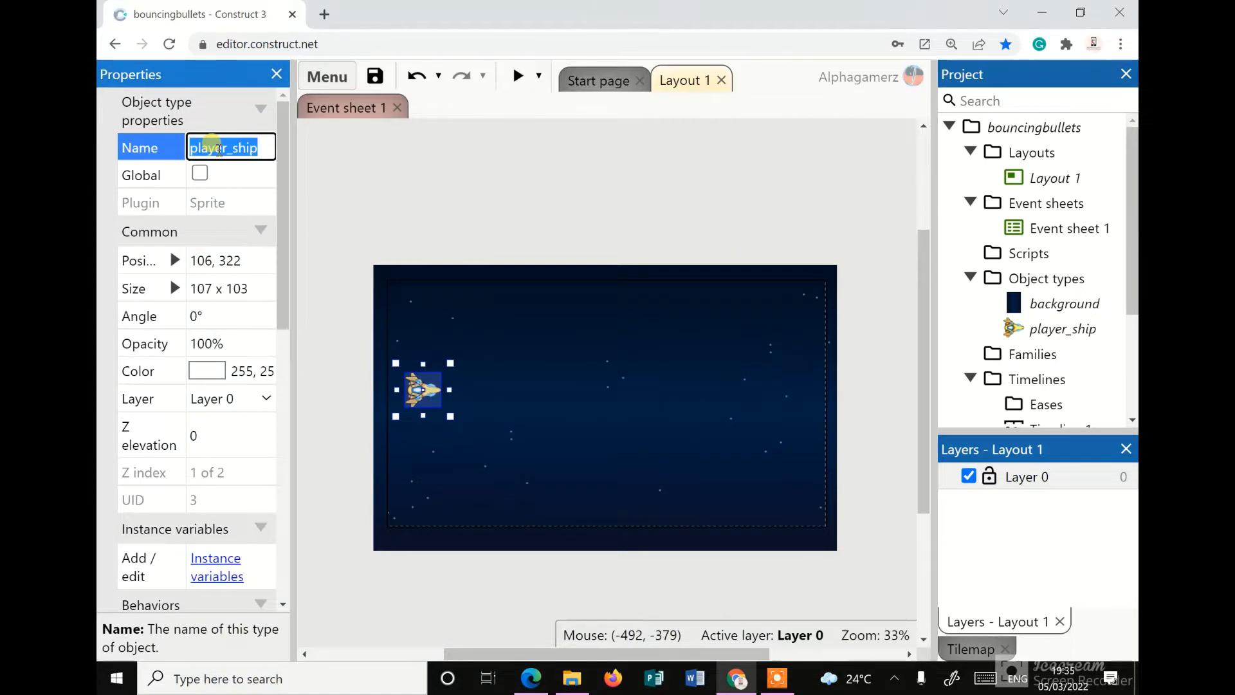
type("player")
key("Tab")
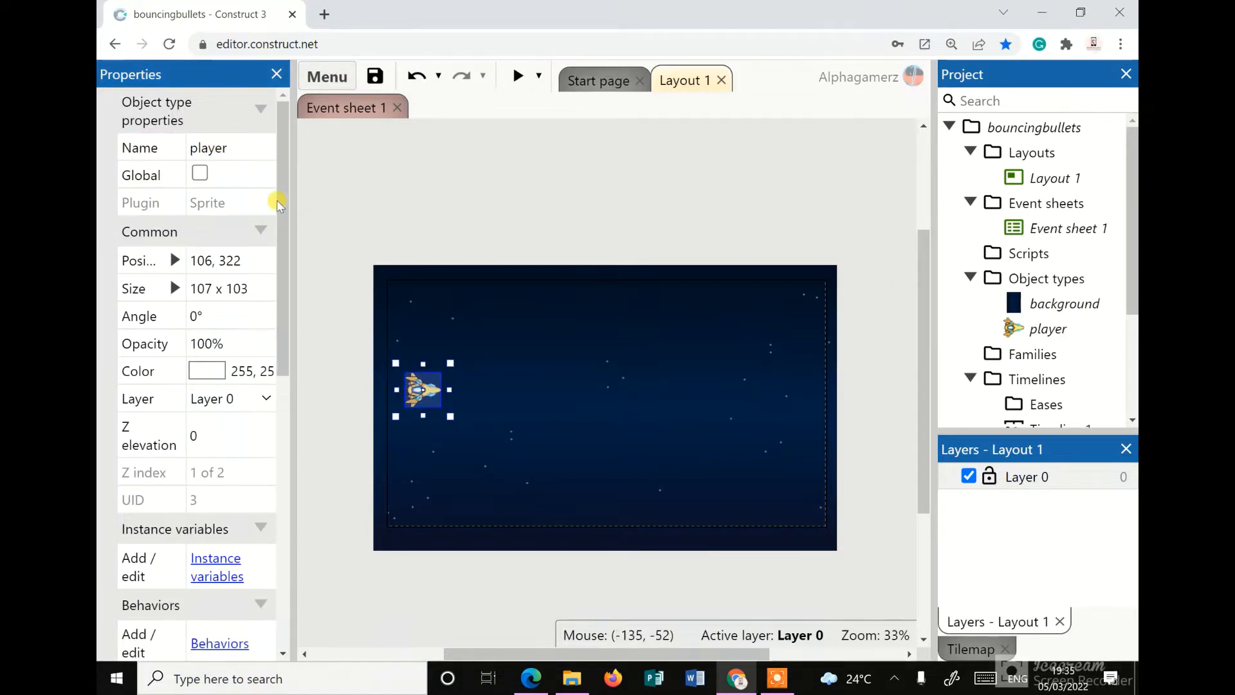
left_click(397, 223)
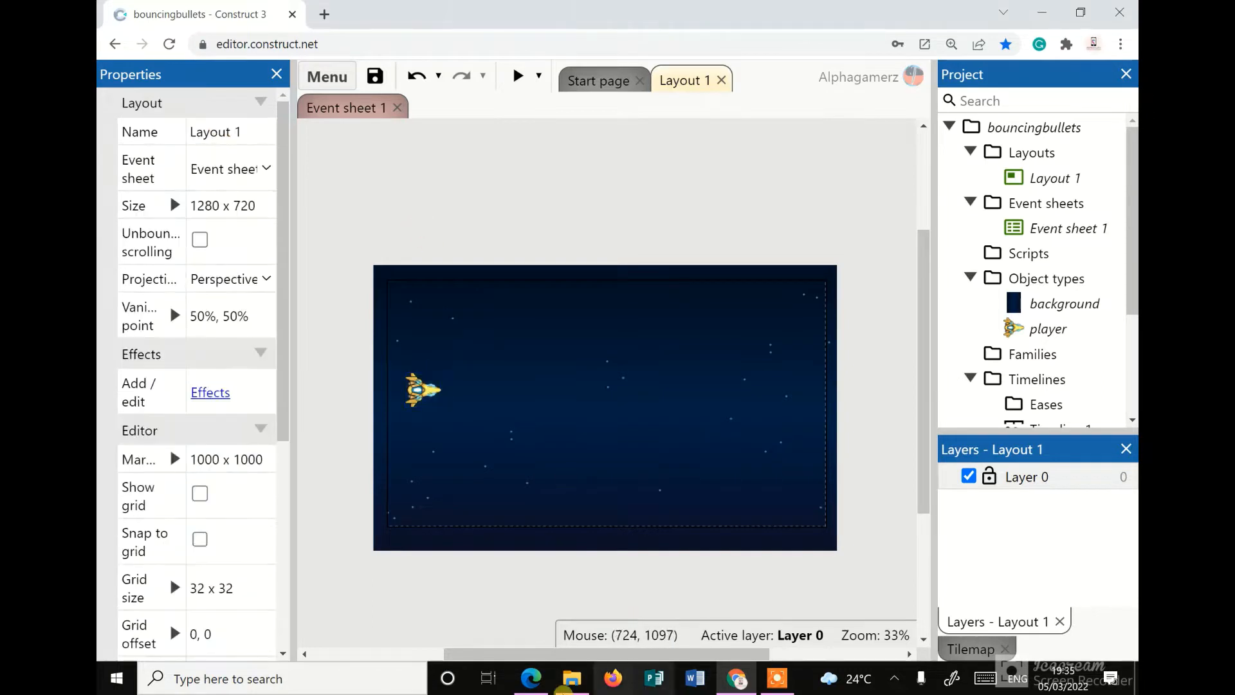
Add the spaceBuilding_007 image from the game assets folder to the layout as a sprite at about 414, 129
left_click(566, 687)
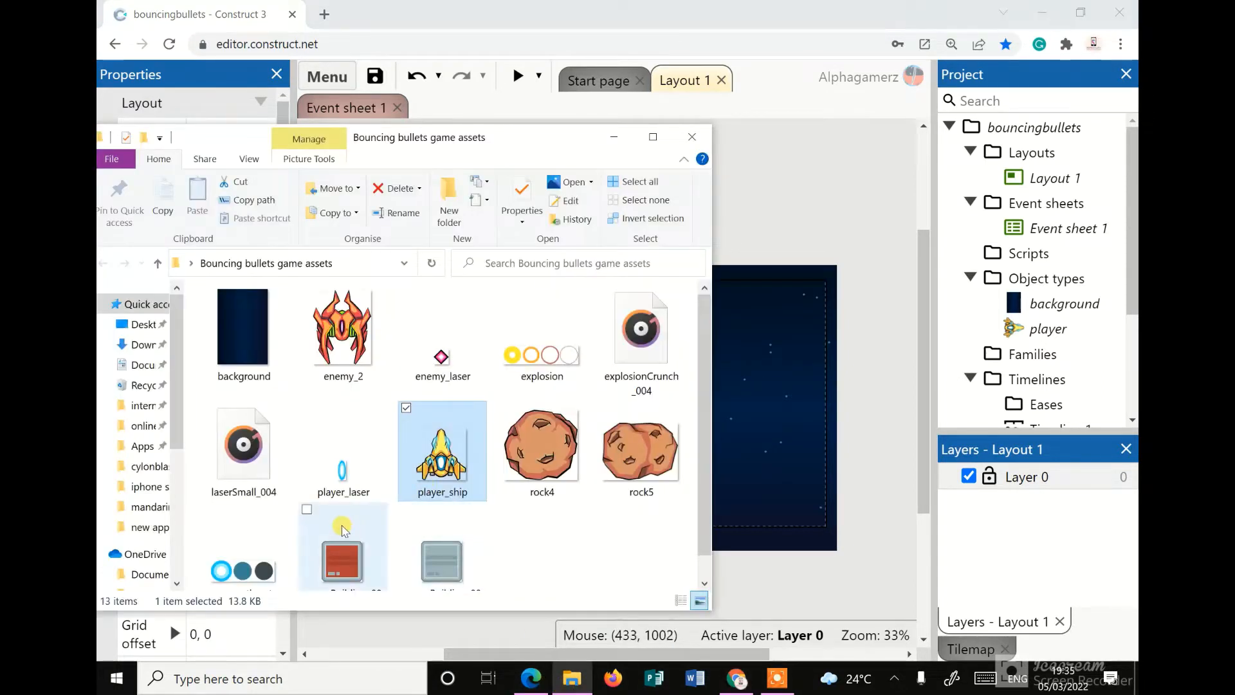
scroll(360, 540, "down", 1)
left_click(332, 551)
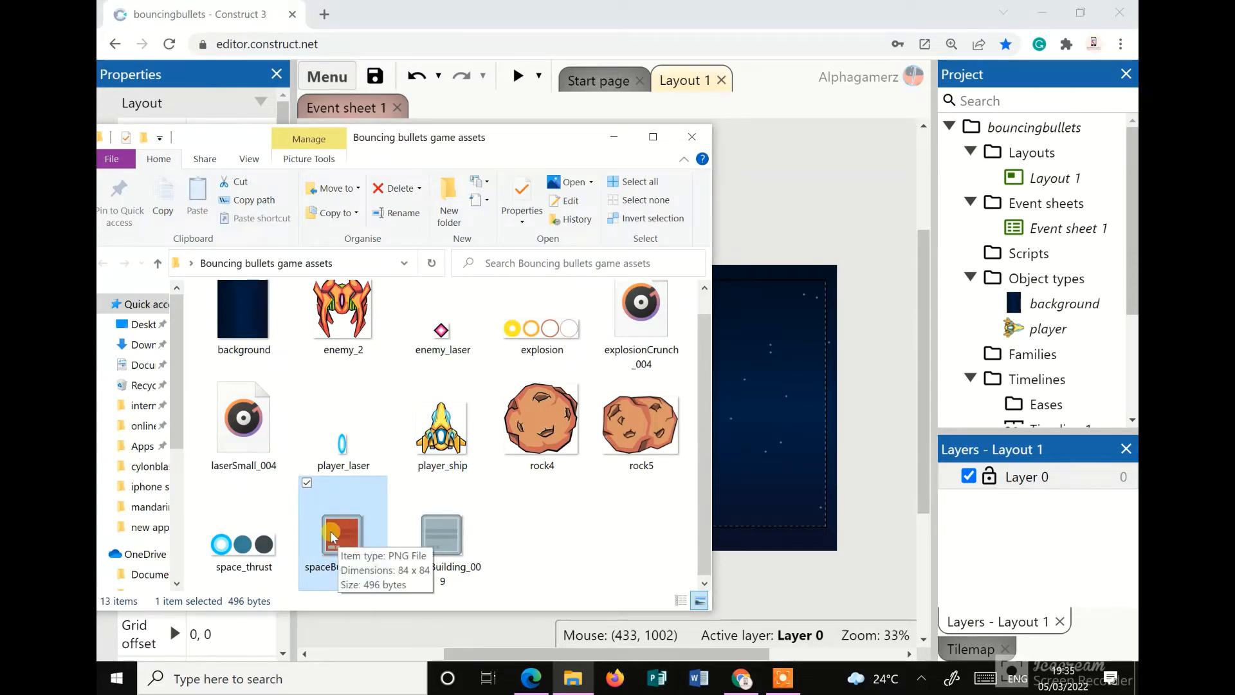
left_click_drag(346, 543, 531, 329)
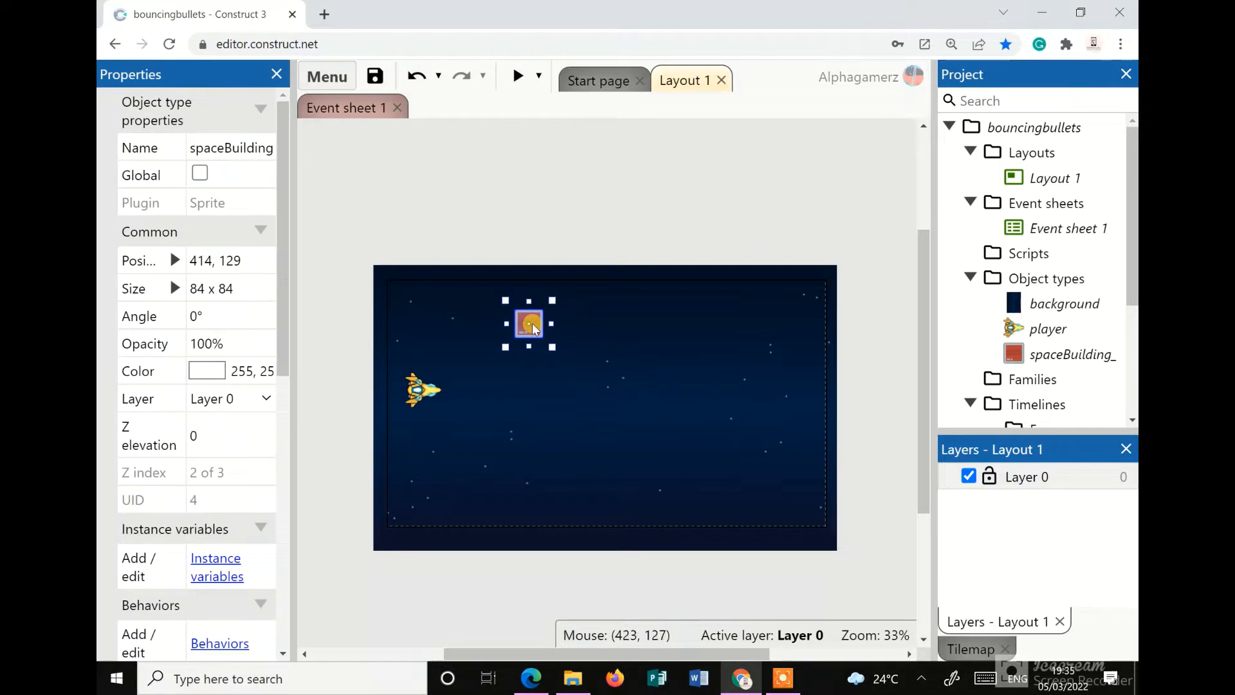
Set the spaceBuilding_007 sprite's size to 30 x 30 and move it above the layout, to about 334, -247
left_click(234, 290)
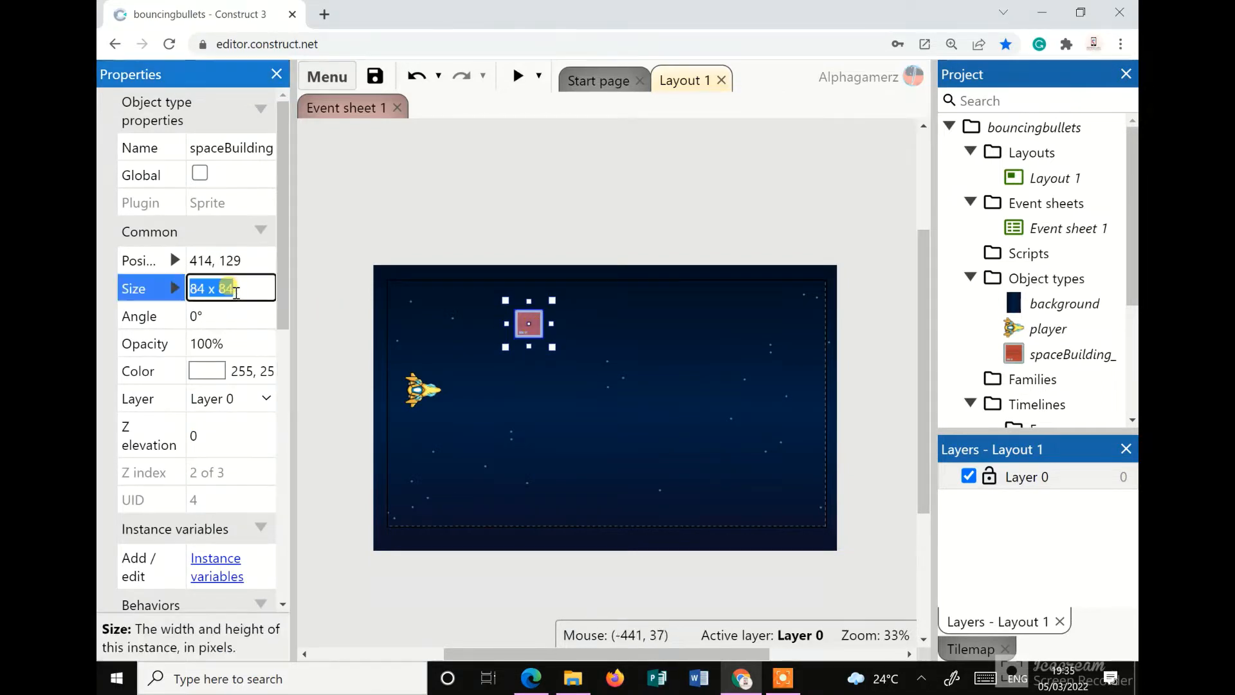
type("30")
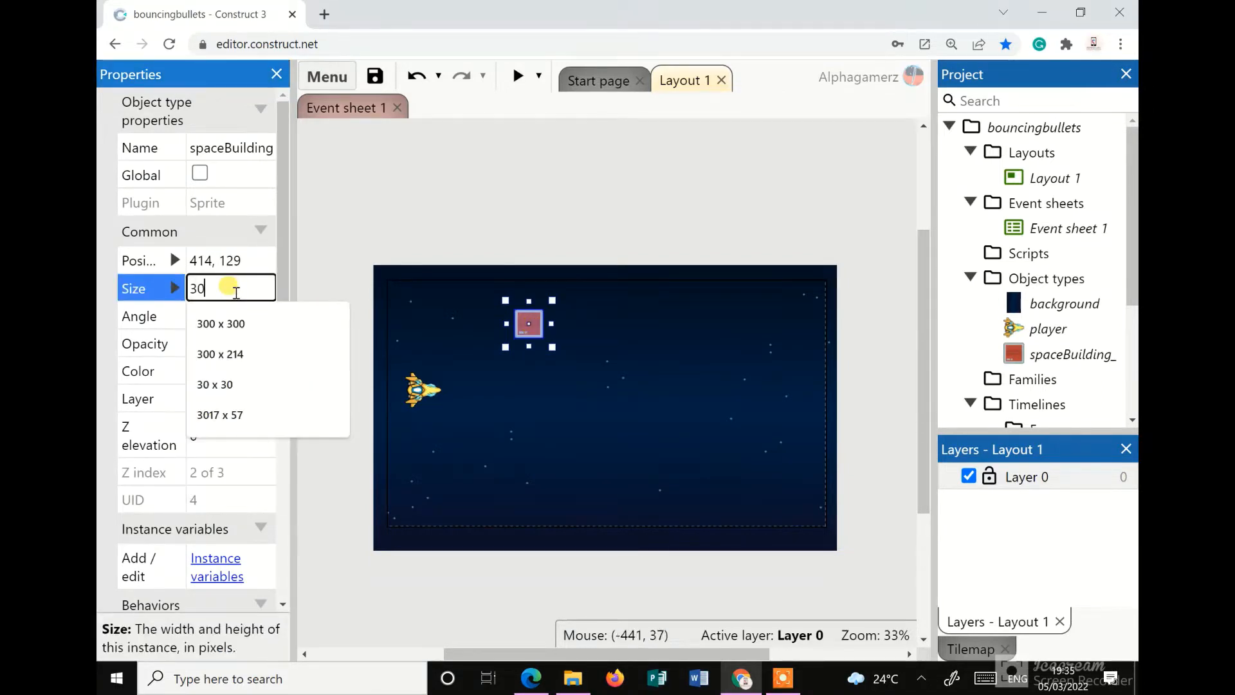
type(" x 30")
key("Tab")
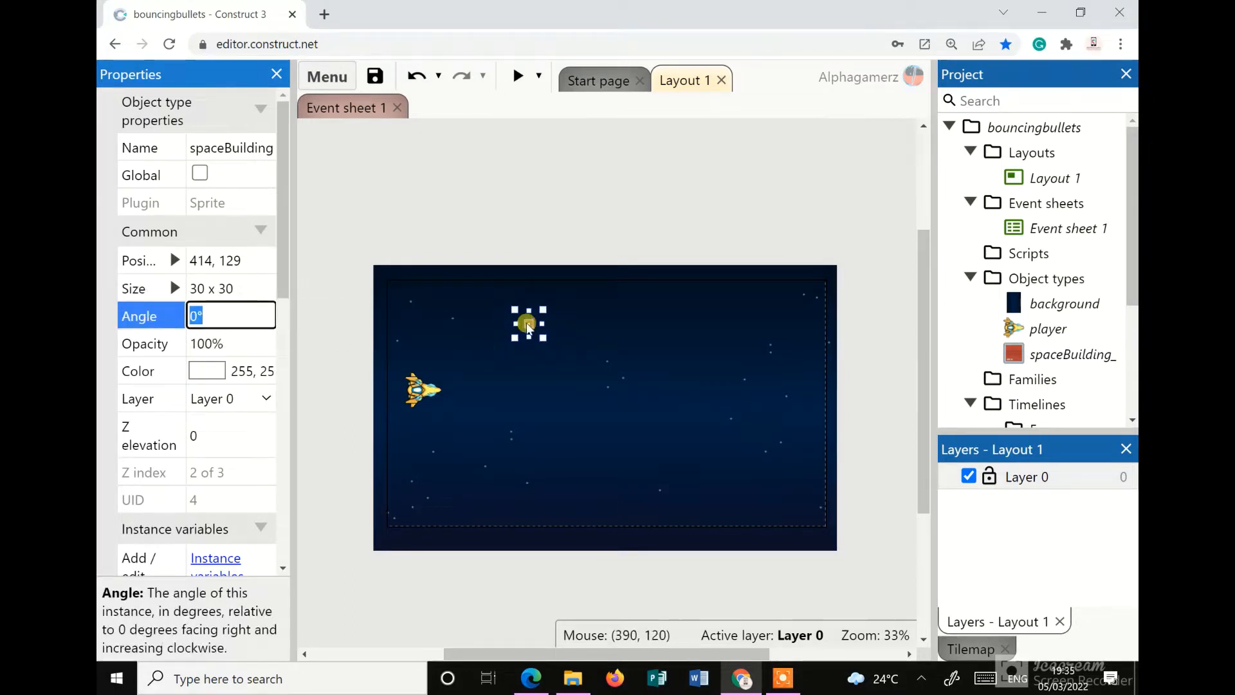
left_click(514, 294)
left_click_drag(514, 294, 486, 165)
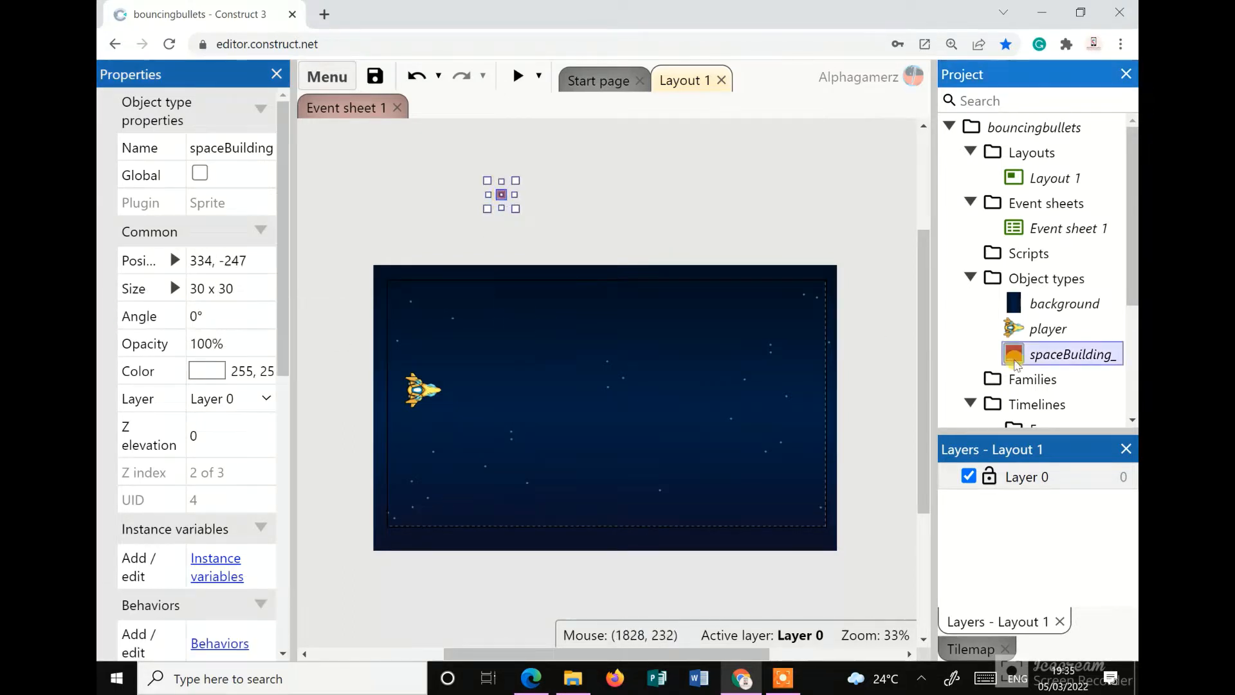
Delete the spaceBuilding_007 object type from the project
right_click(1070, 354)
left_click(875, 328)
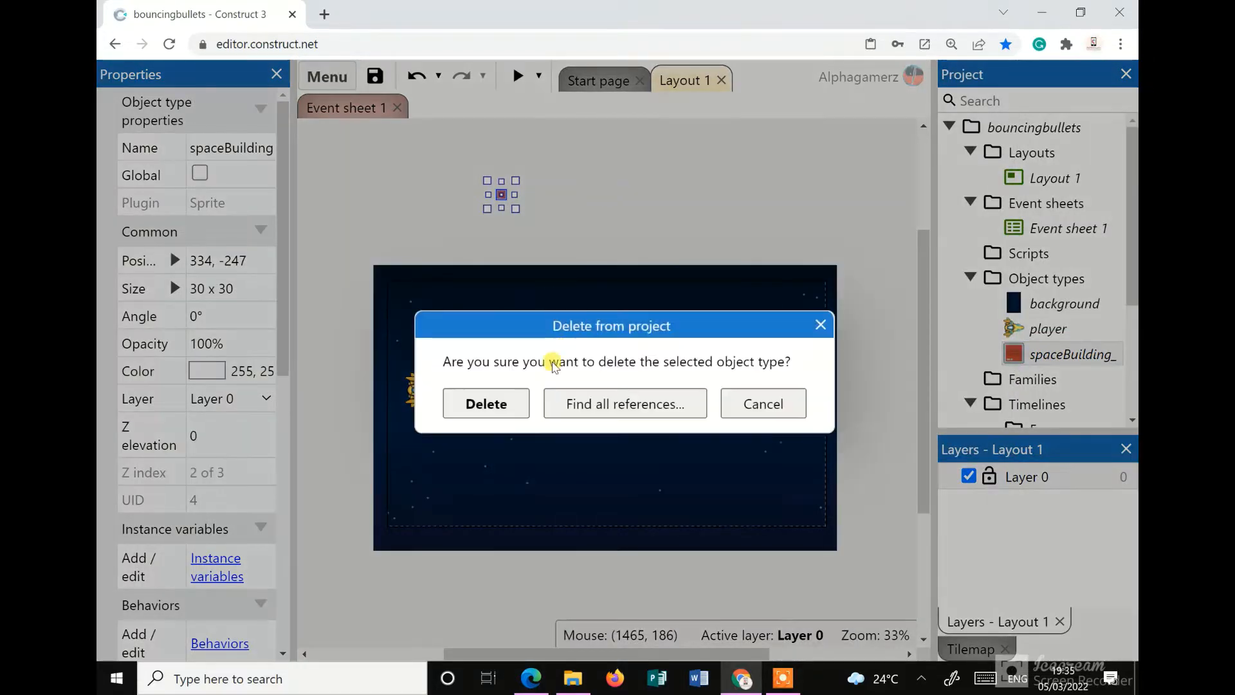
left_click(487, 404)
left_click(642, 229)
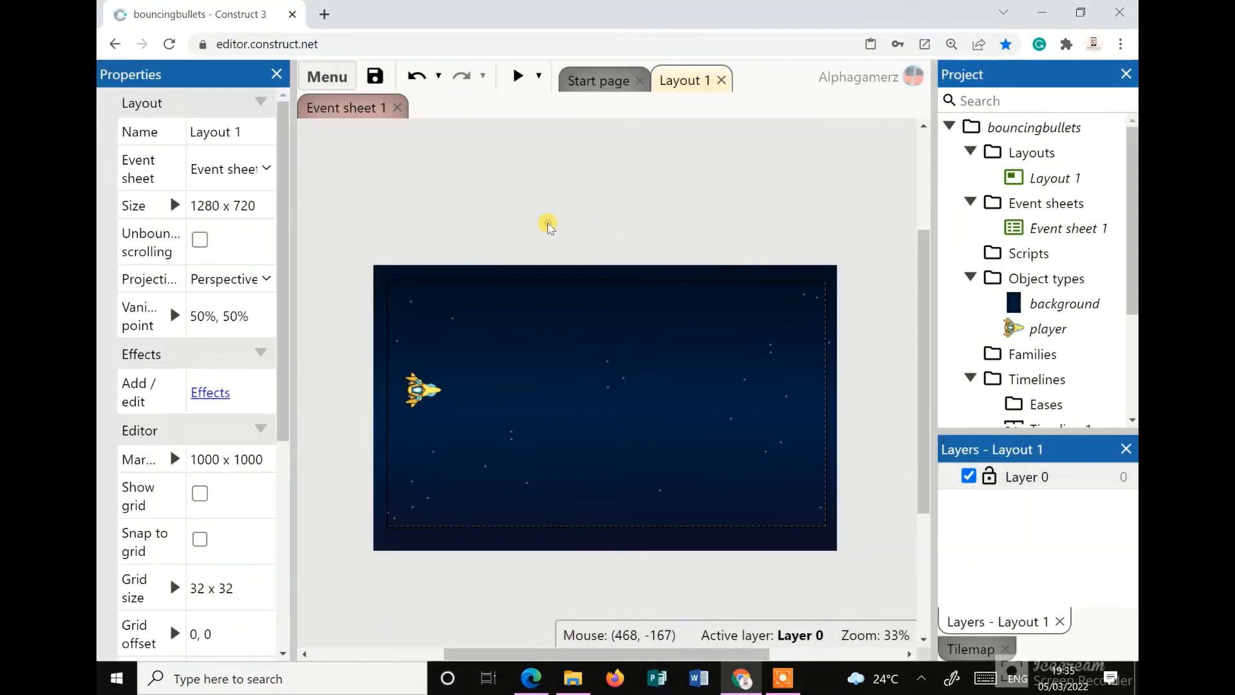
Insert a Tiled Background object named block just above the layout, at about 801, -181
right_click(548, 223)
left_click(650, 245)
scroll(578, 386, "down", 5)
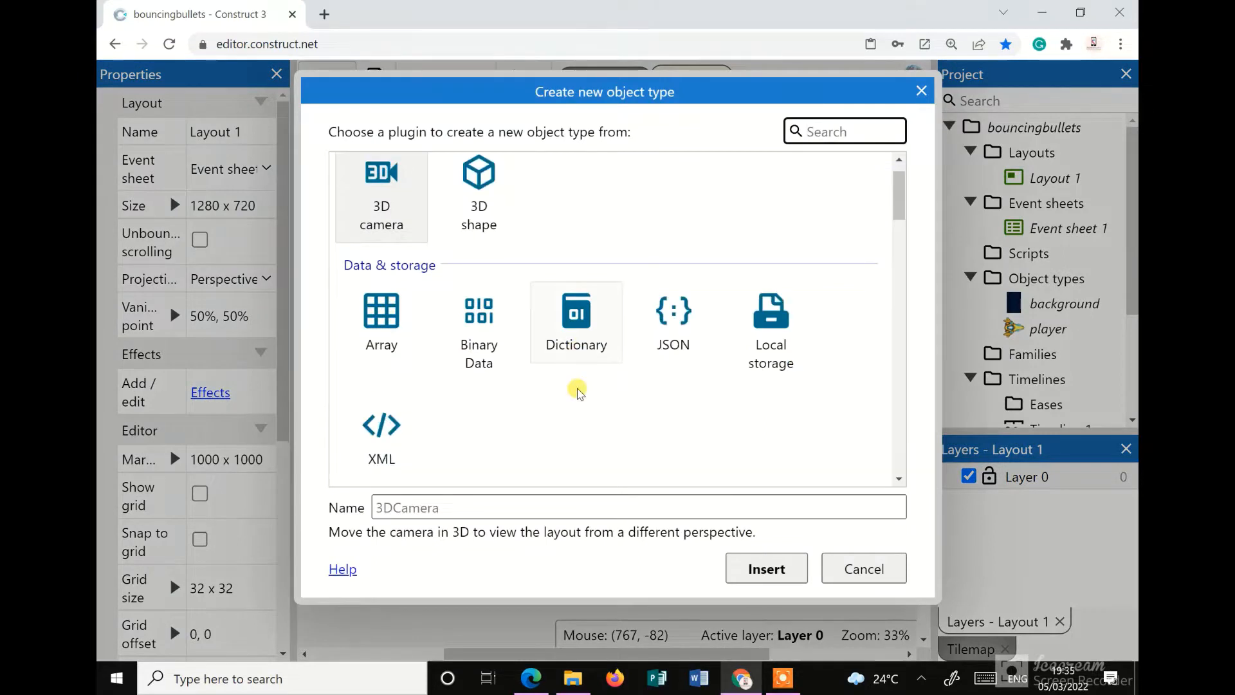
scroll(577, 392, "down", 5)
left_click(643, 246)
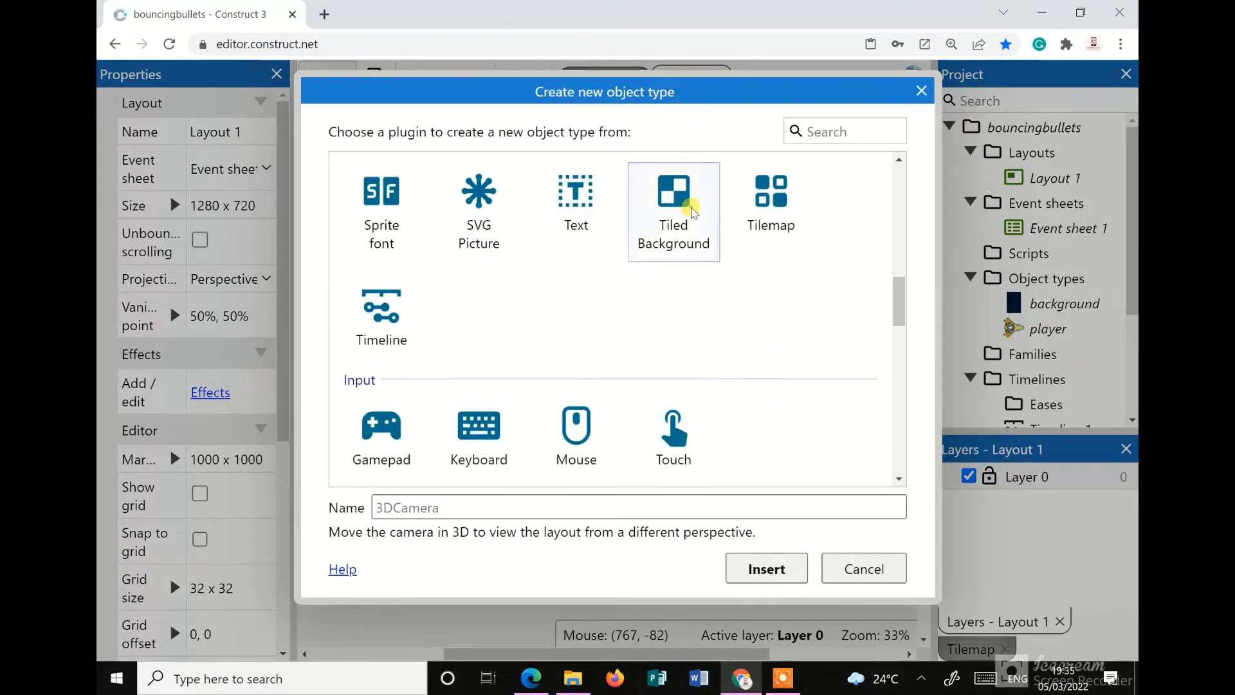
left_click(403, 507)
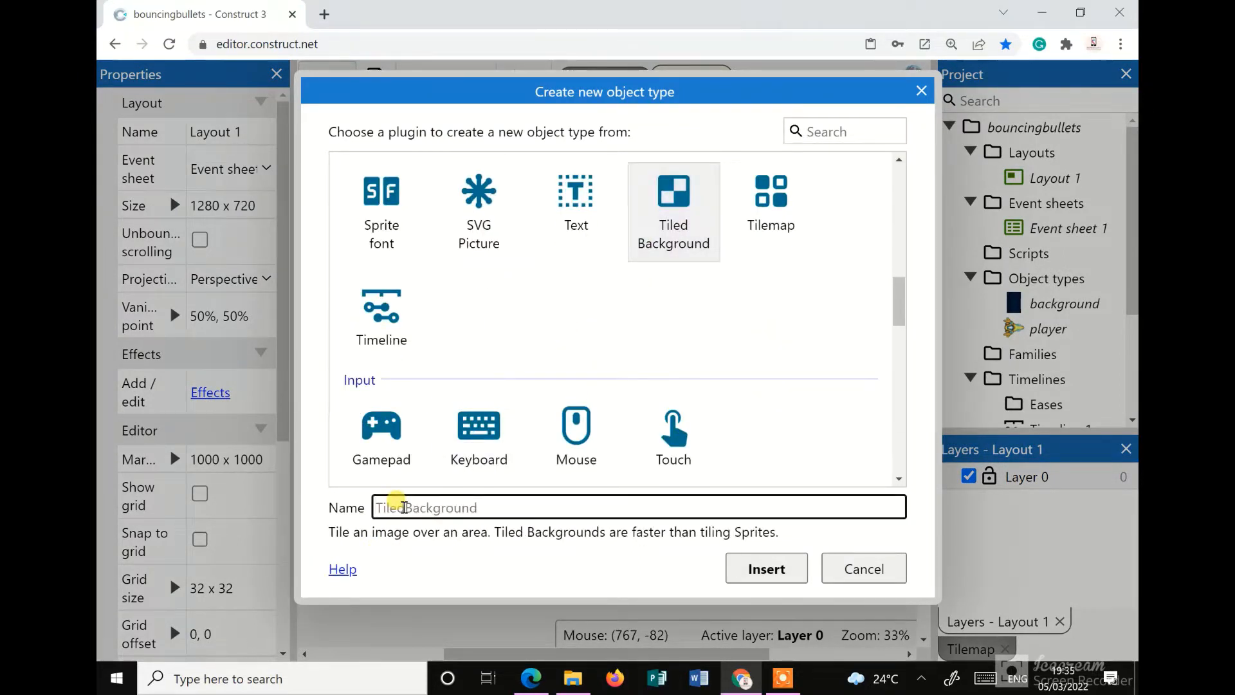
type("block")
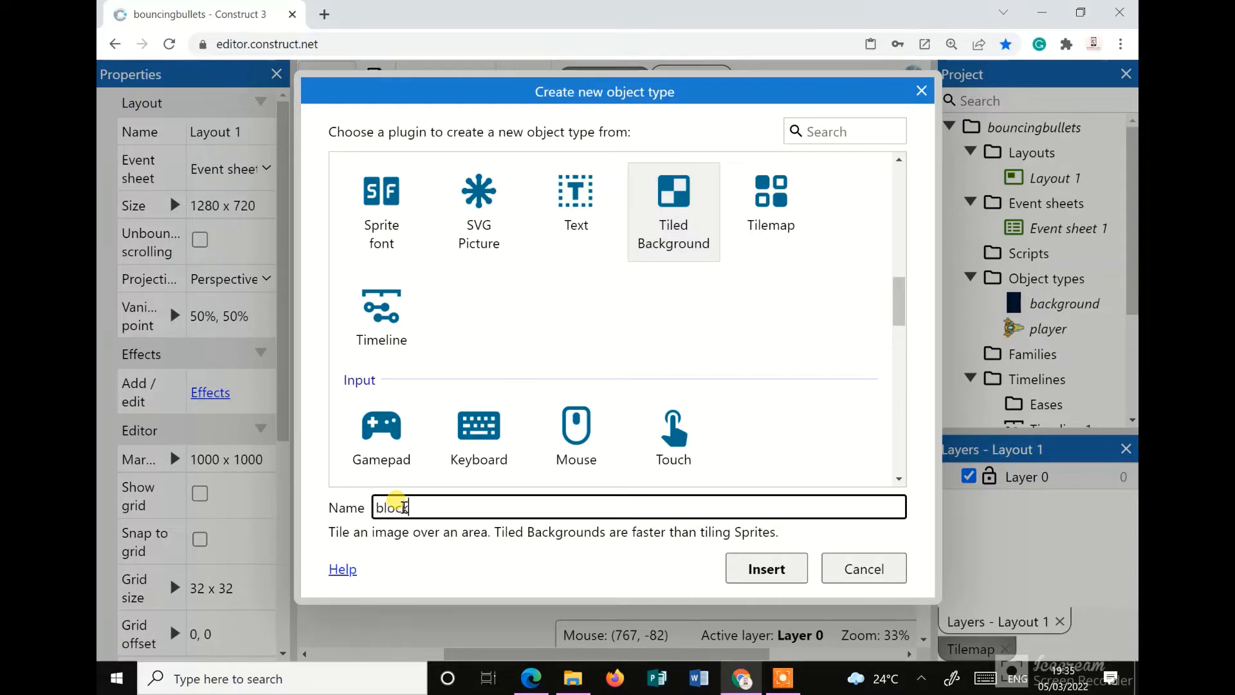
left_click(746, 568)
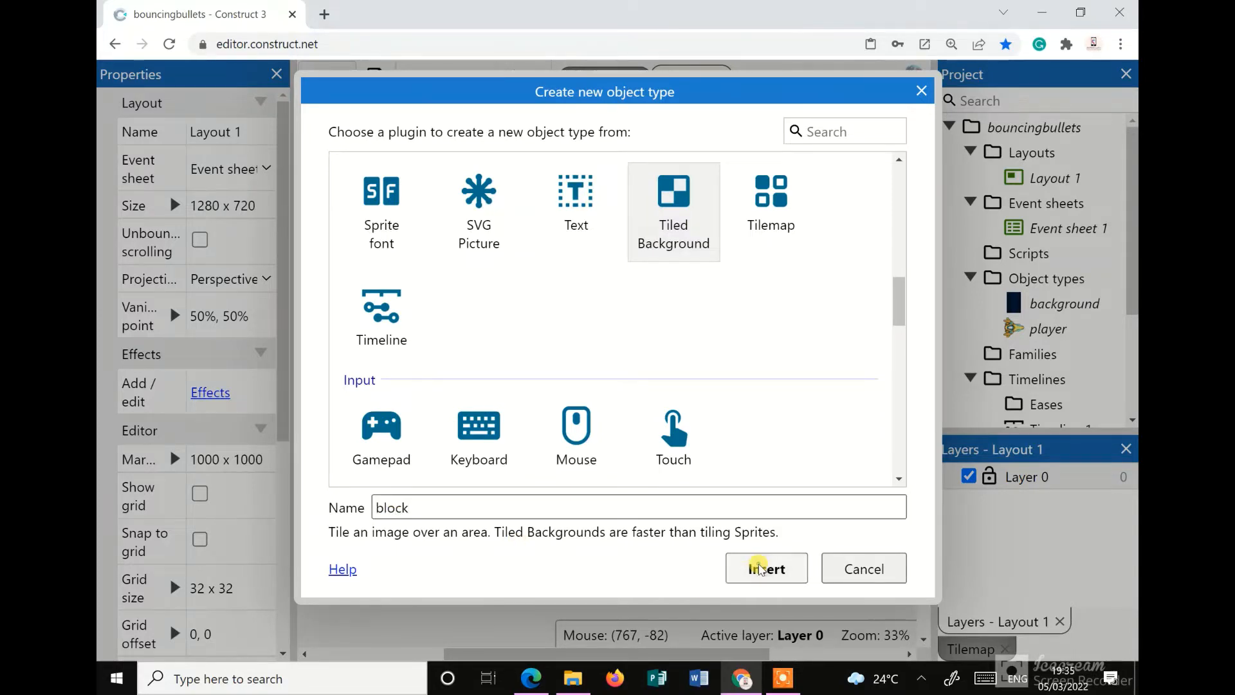
scroll(740, 267, "right", 3, "shift")
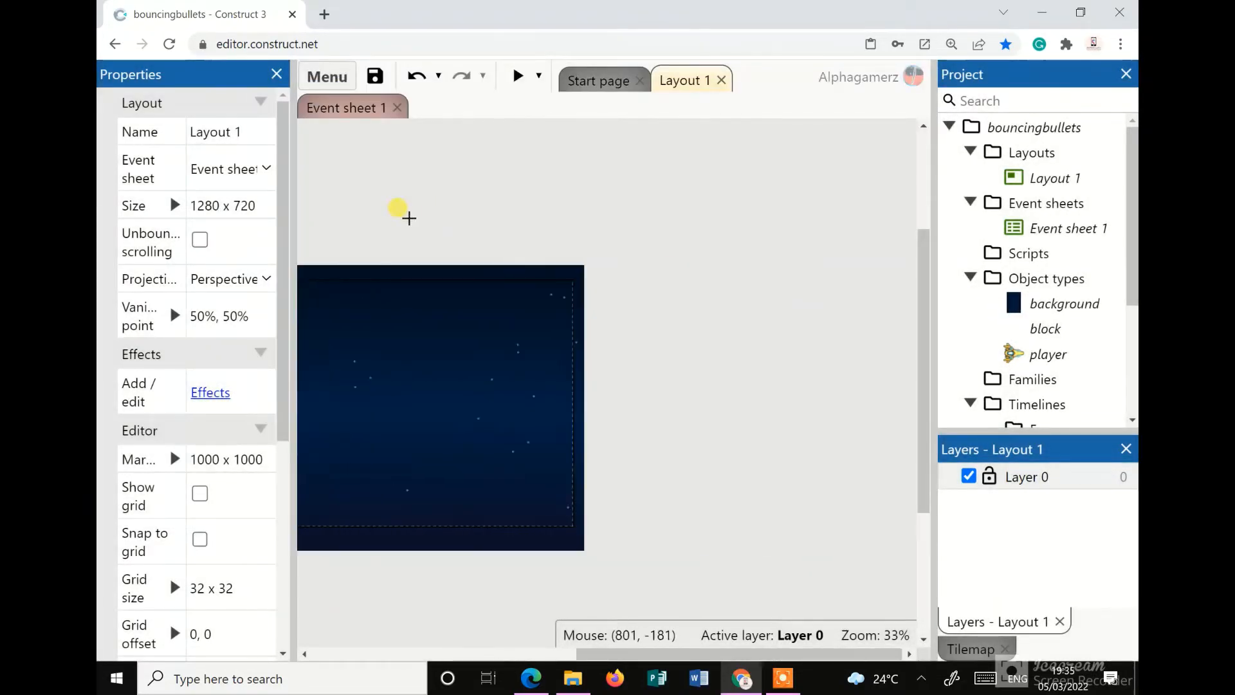
left_click(455, 248)
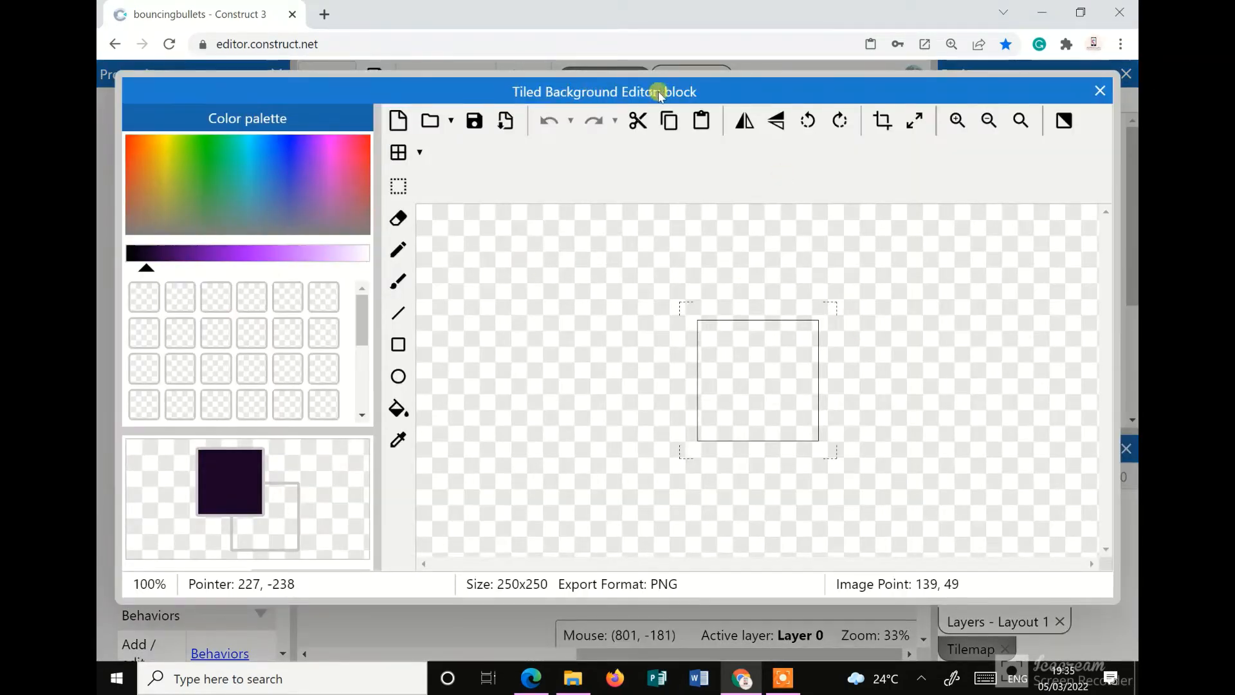
Load the spaceBuilding_007 image from the game assets folder as the block's tile image and close its image editor
left_click(426, 122)
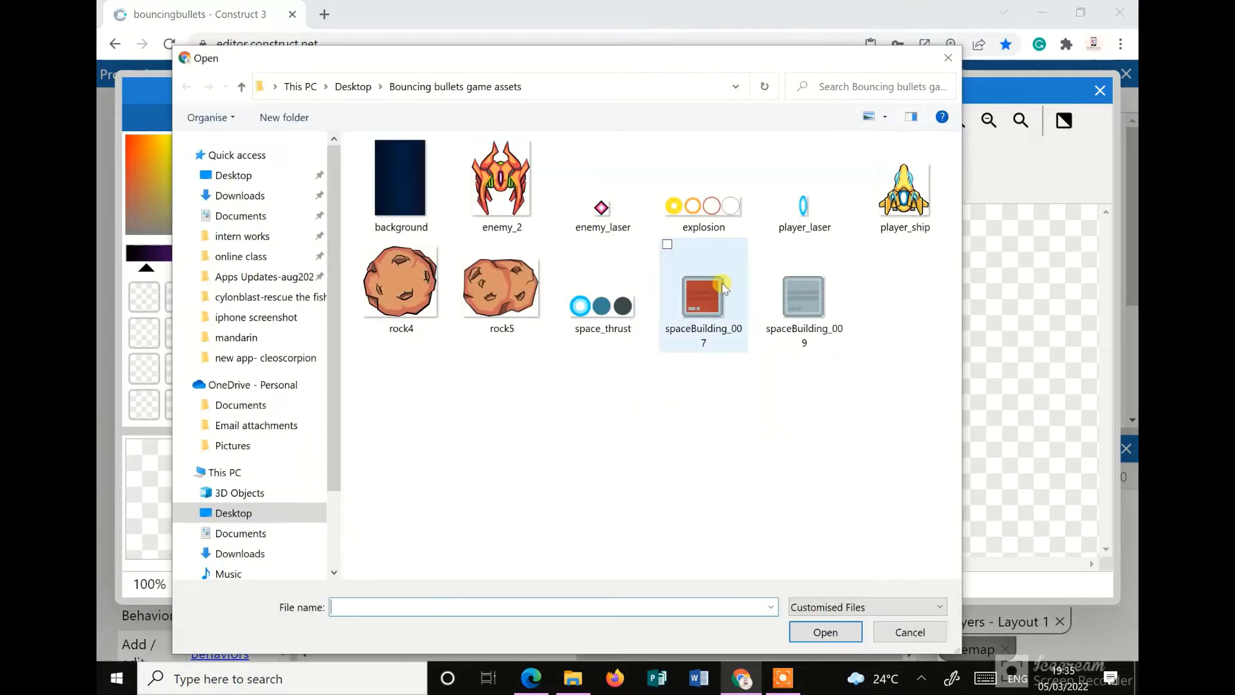
left_click(705, 299)
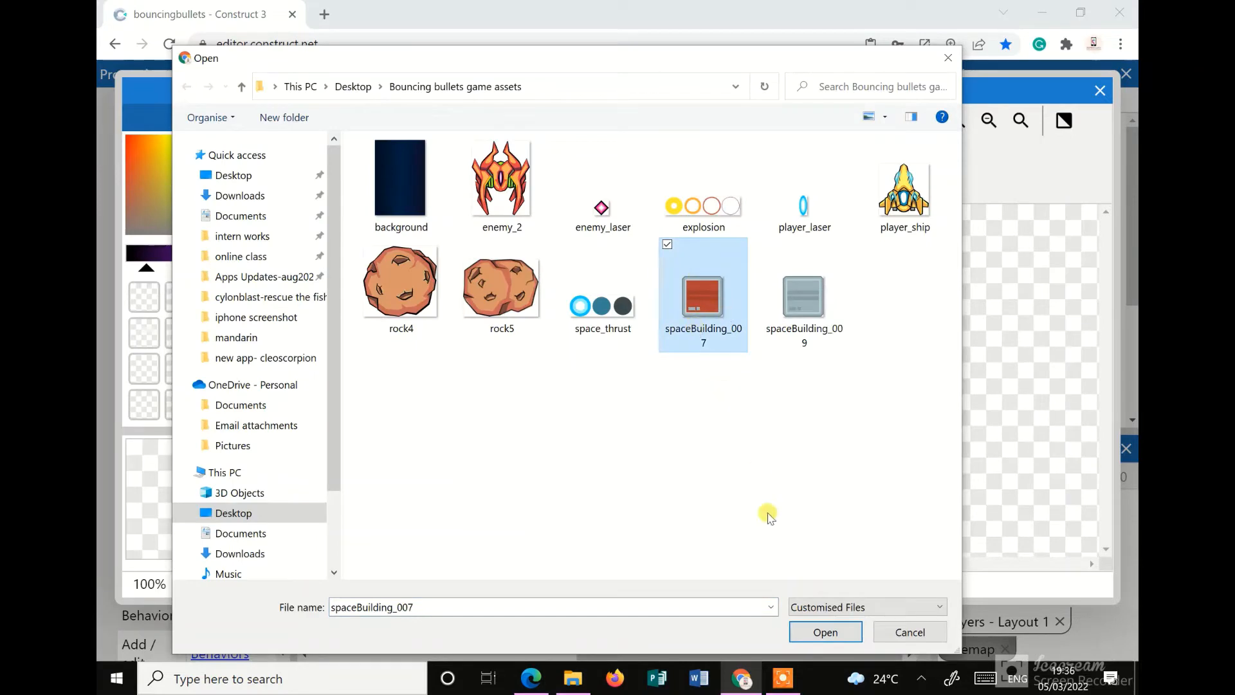
left_click(825, 632)
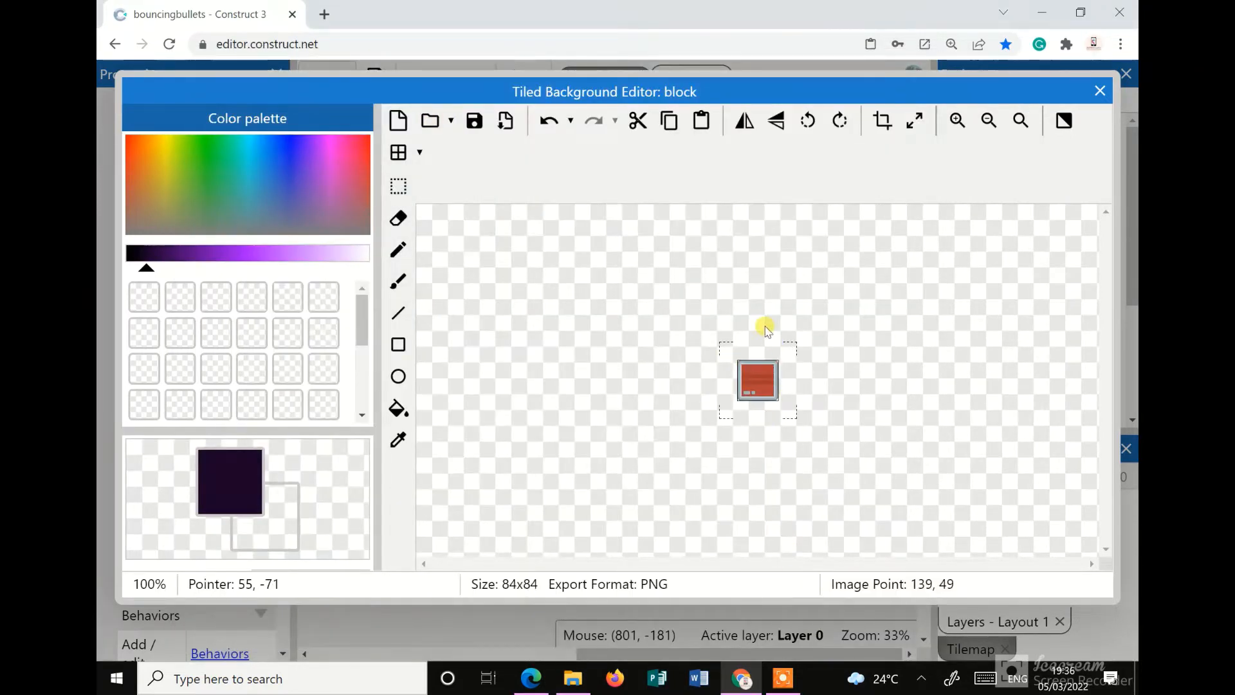
left_click(1100, 91)
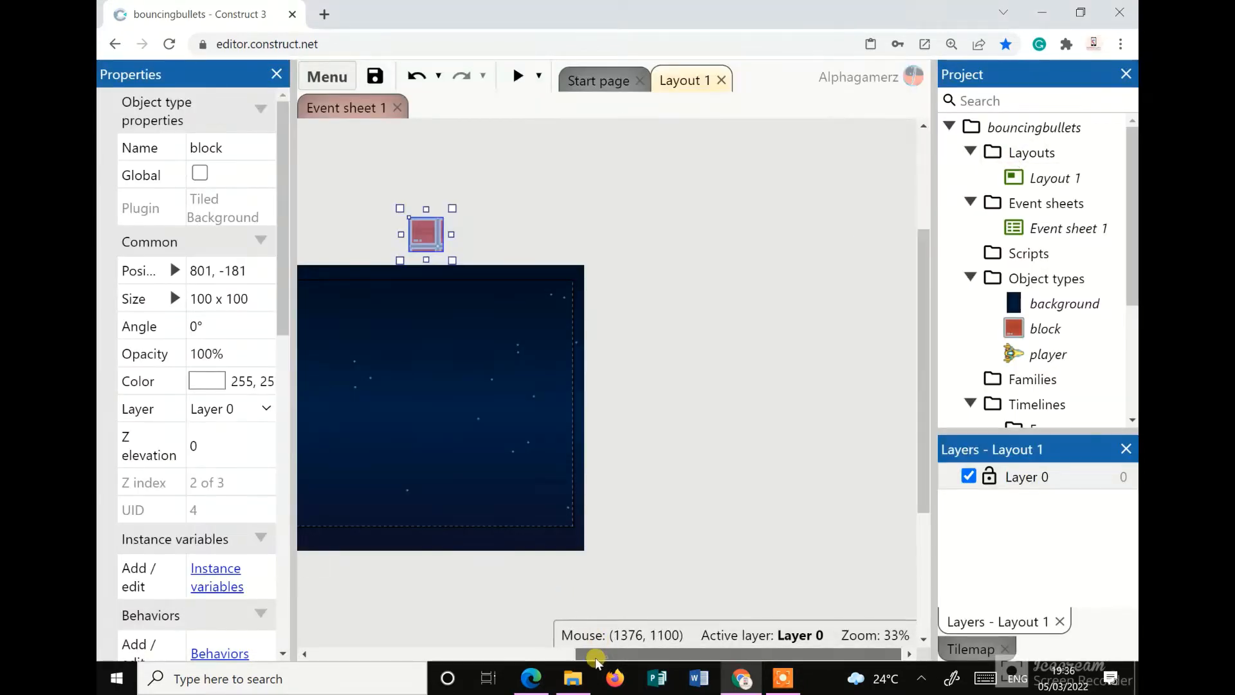
Move the block into the layout's upper part at about 441, 112 and stretch it into a row about 571 x 97
left_click_drag(595, 654, 463, 654)
left_click_drag(683, 229, 749, 373)
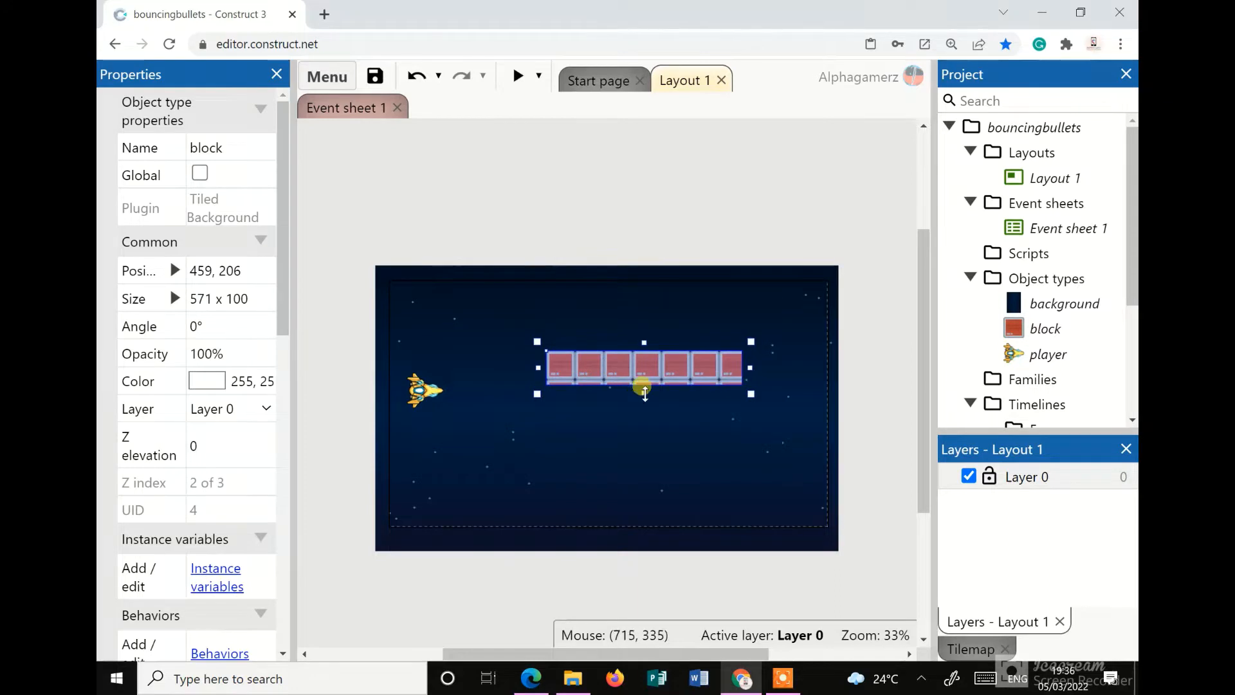
left_click_drag(641, 390, 676, 338)
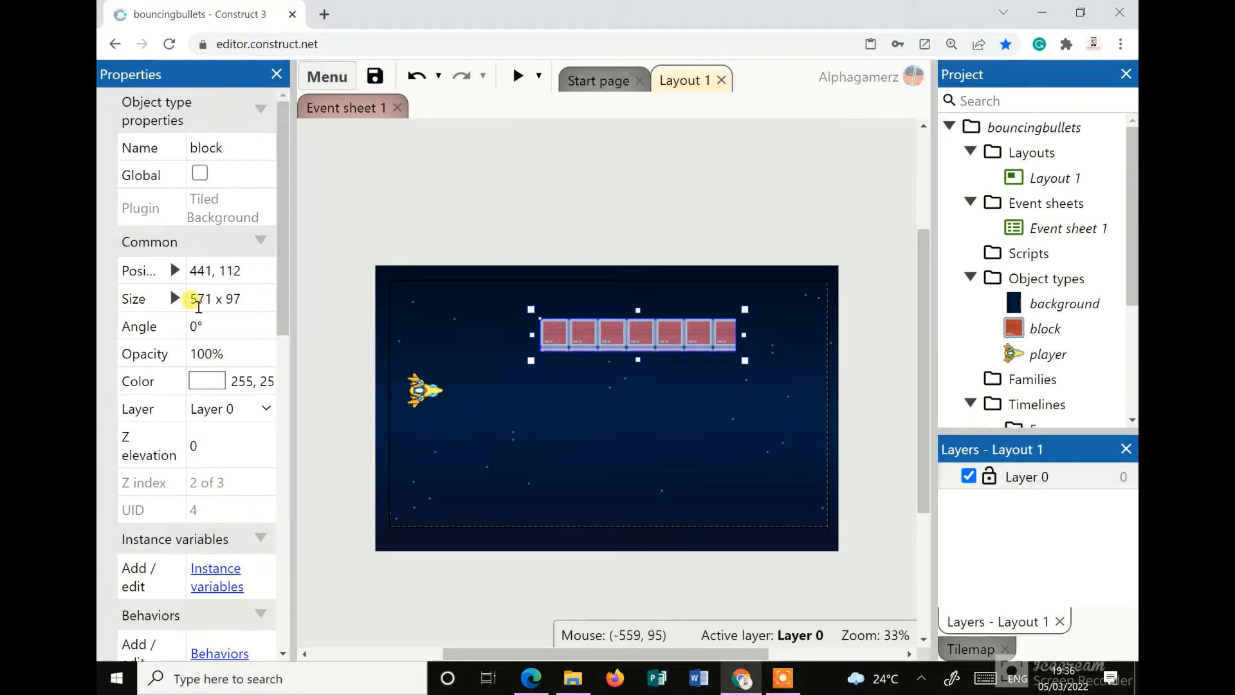
Set the block's size to 571 x 30
left_click(245, 301)
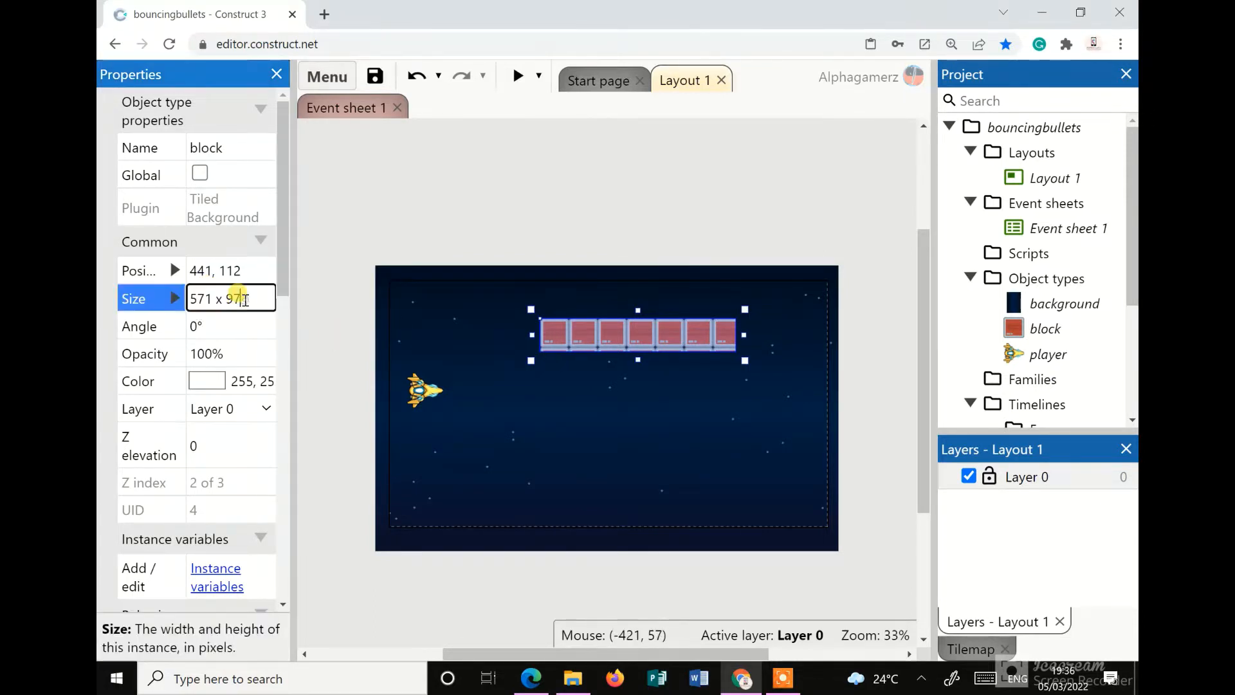
left_click_drag(243, 299, 225, 298)
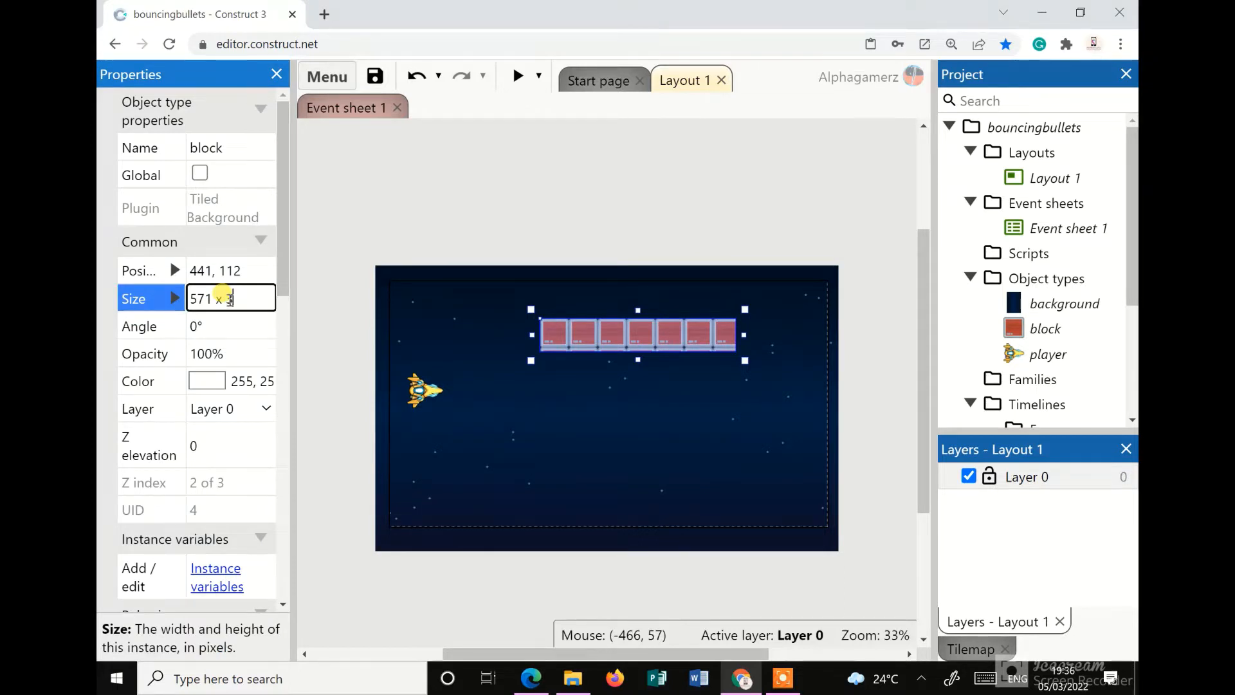
type("30")
left_click(311, 321)
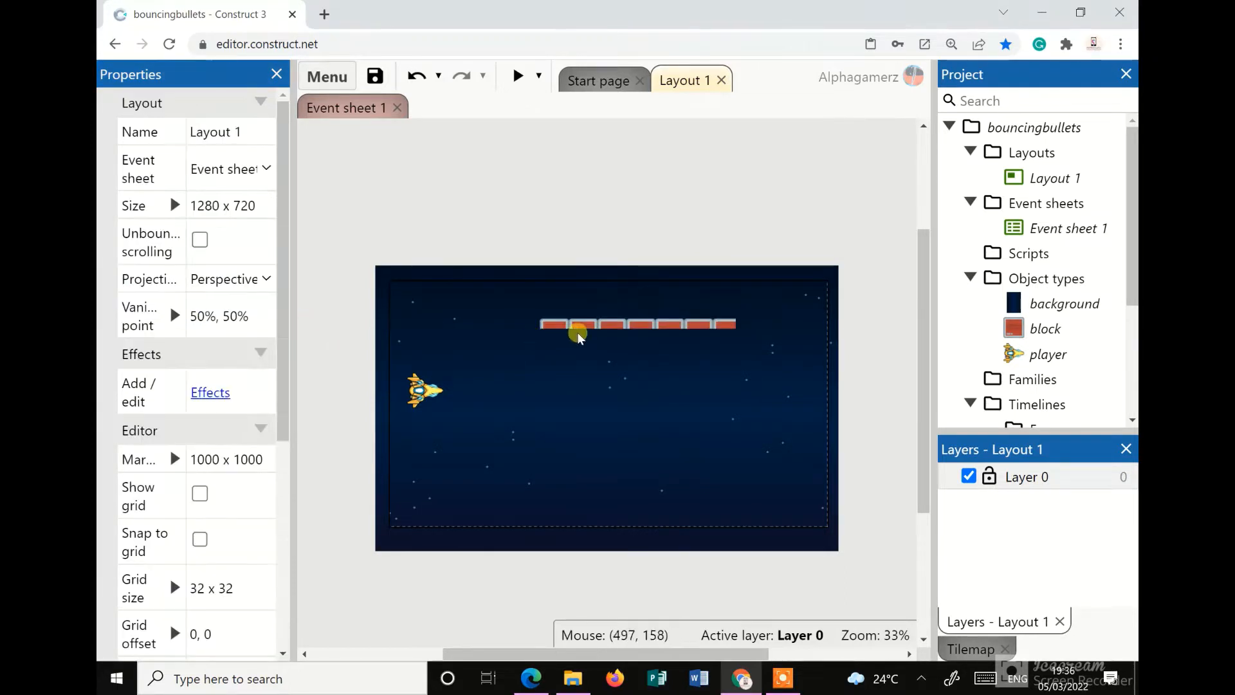
Resize the block's tile image to 30 x 30 pixels with Stretch and close its image editor
left_click(586, 328)
left_click_drag(643, 335, 639, 345)
double_click(638, 344)
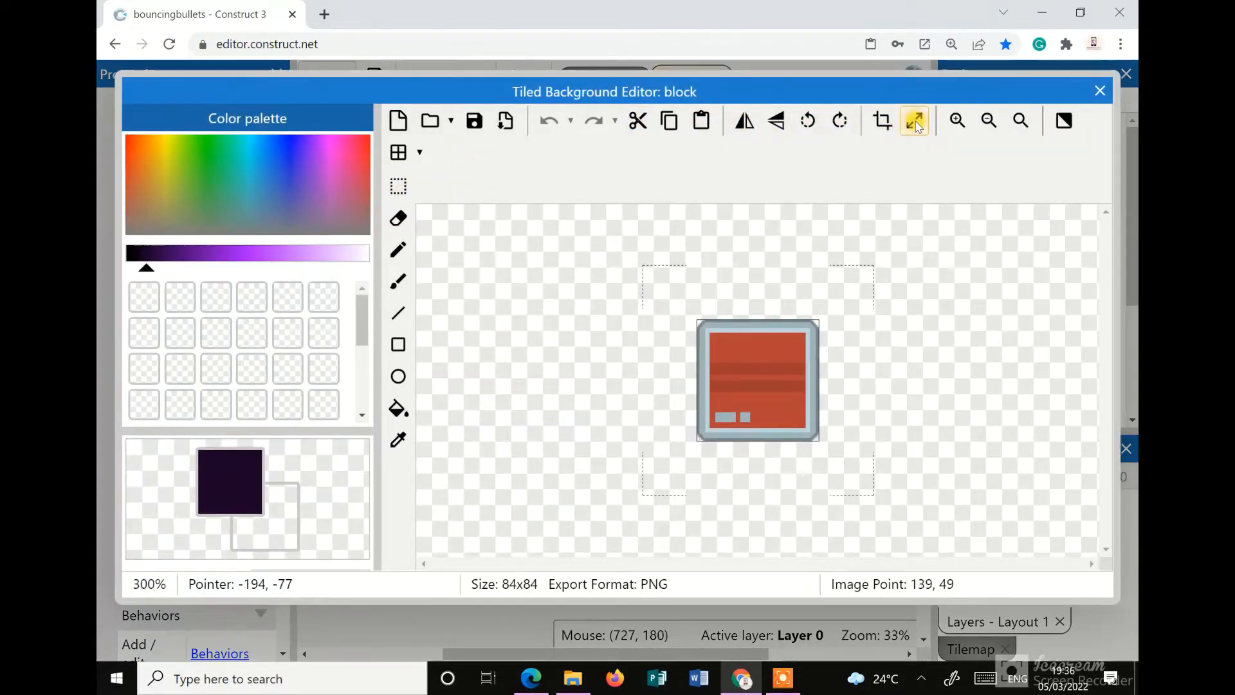
left_click(916, 120)
type("3")
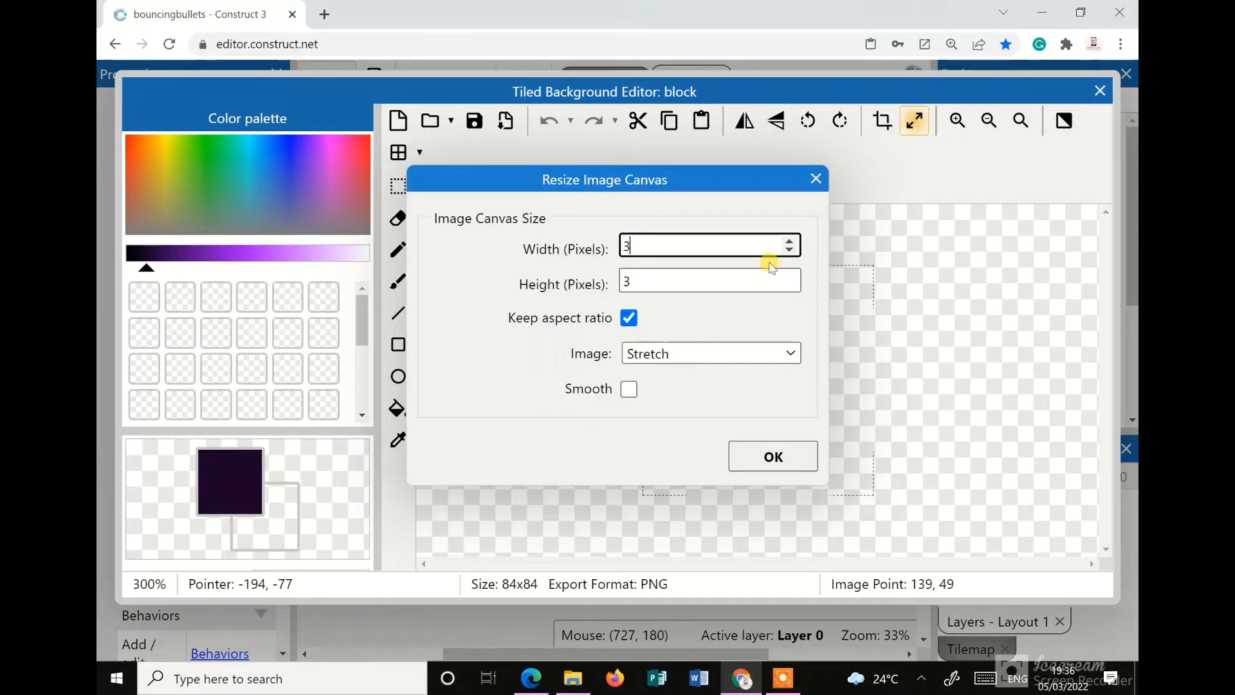
type("0")
left_click(772, 457)
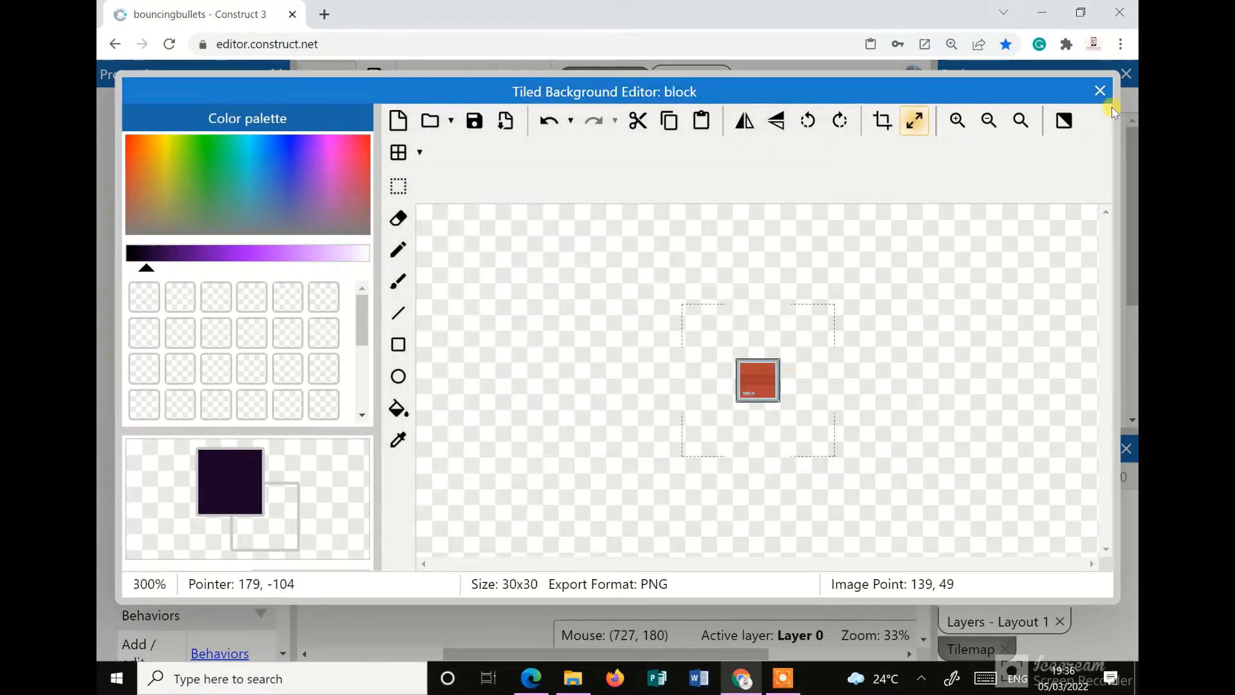
left_click(1088, 94)
Shrink the block to a row about 243 x 33 and move it to about 179, 104
left_click(636, 359)
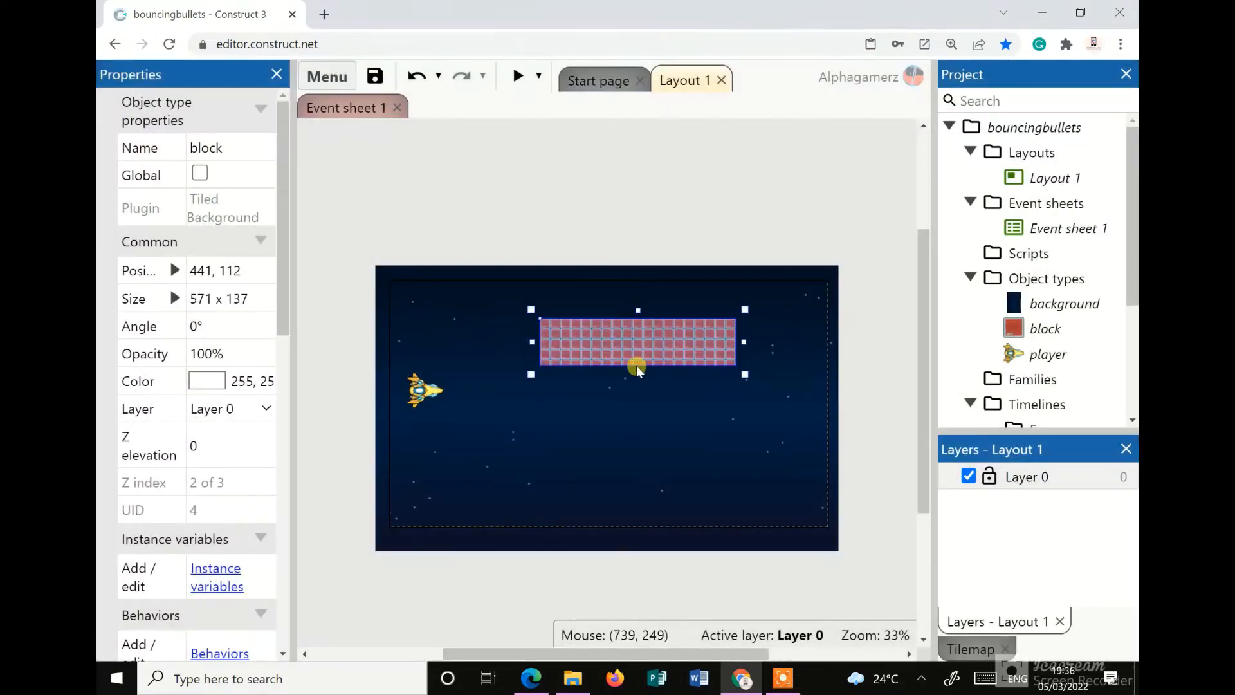
left_click_drag(638, 360, 645, 325)
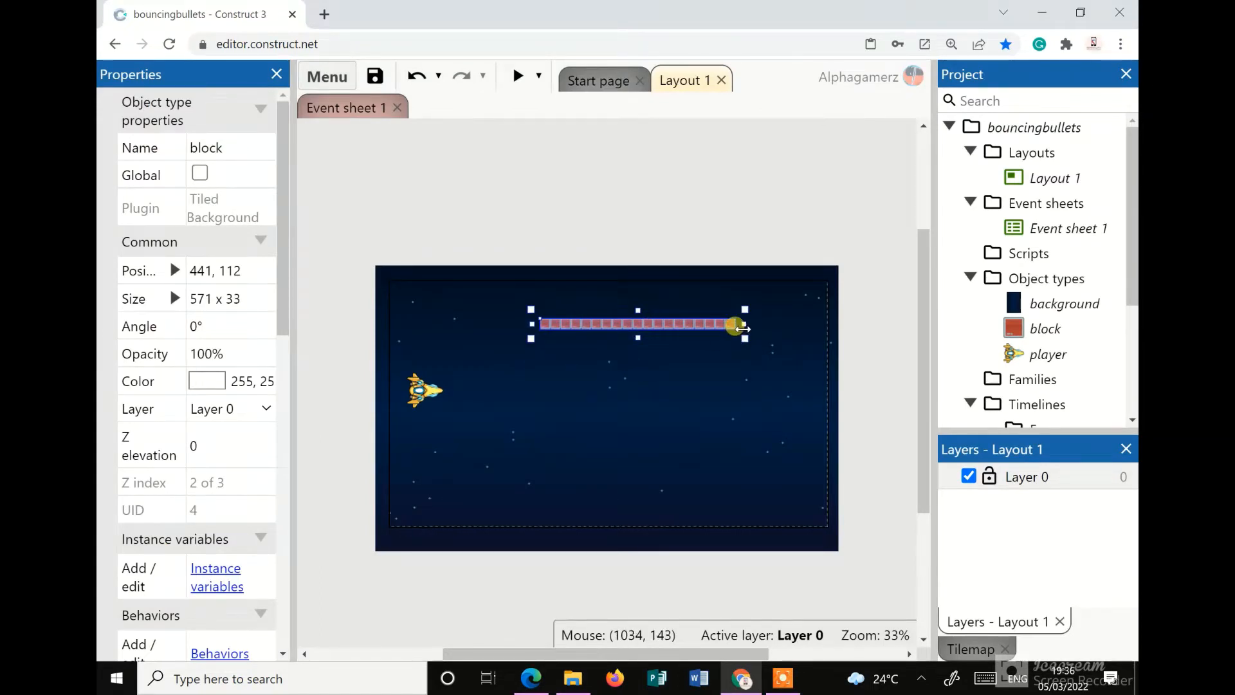
left_click_drag(736, 323, 524, 325)
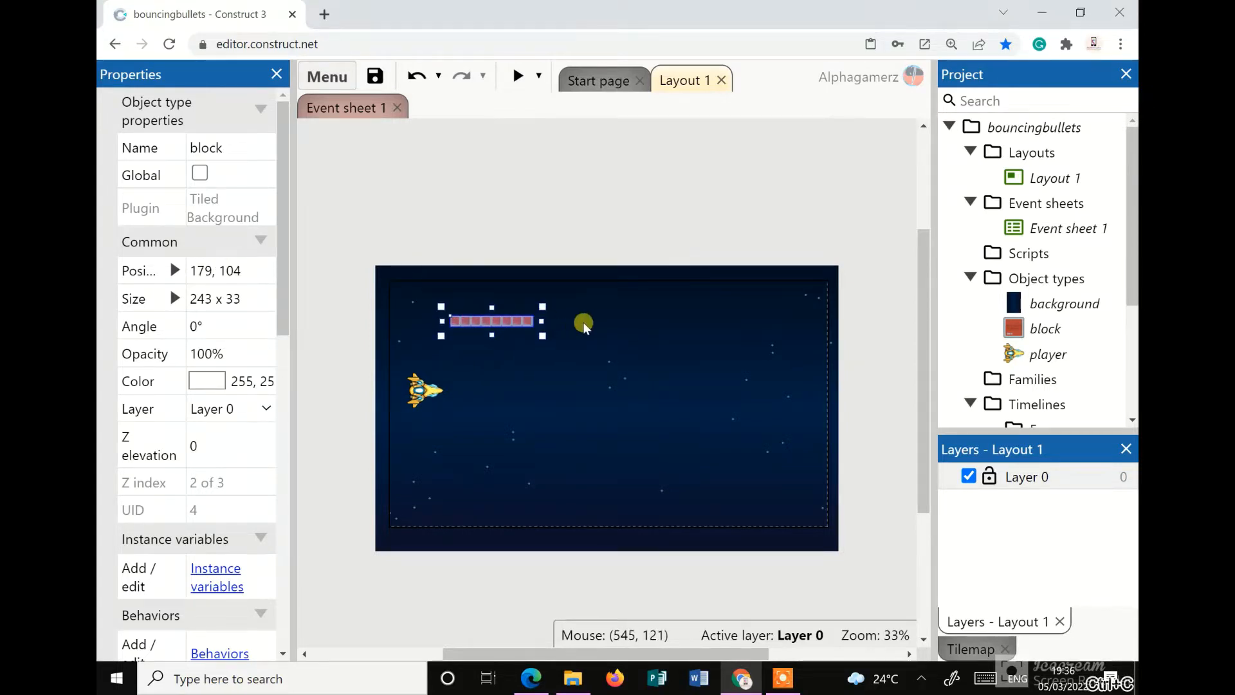
Place a copy of the block at about 169, 431 and another in the layout's lower right, rotated to about 341.3°
key("ctrl+v")
left_click_drag(639, 337, 461, 437)
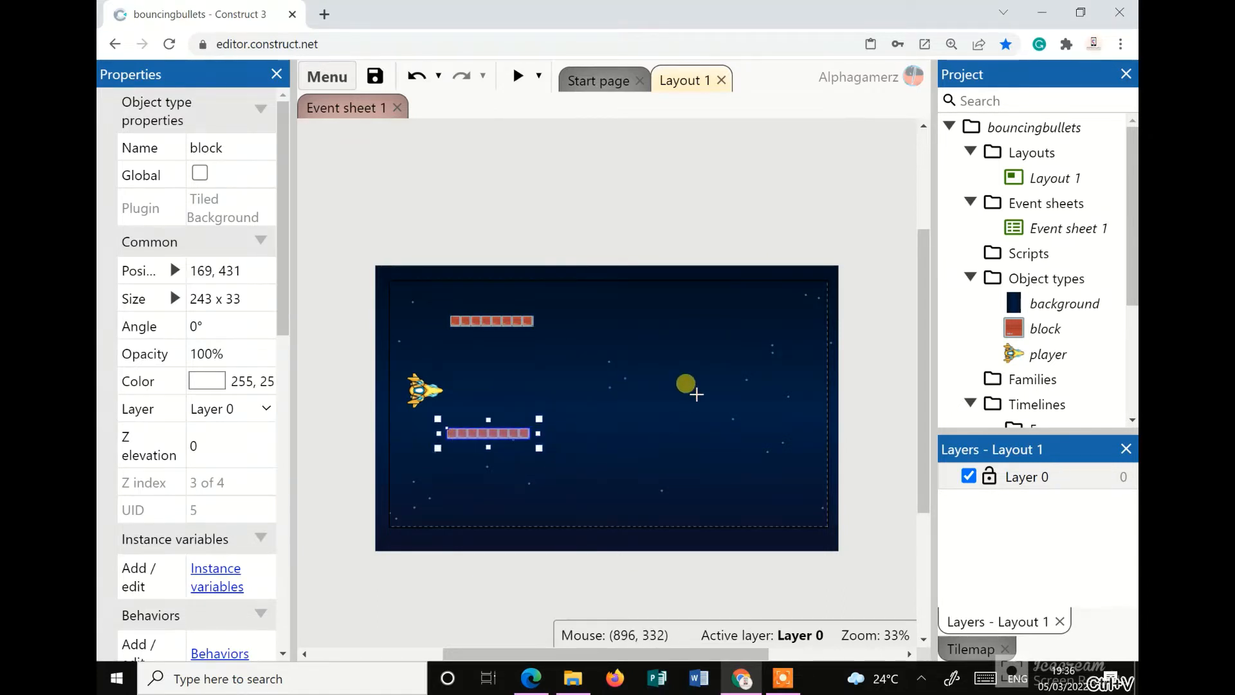
key("ctrl+v")
left_click_drag(731, 406, 751, 391)
left_click_drag(712, 434, 723, 430)
Add another copy of the block in the layout's upper right at about 902, 87, rotated to about 13.7°
key("ctrl+v")
left_click(692, 343)
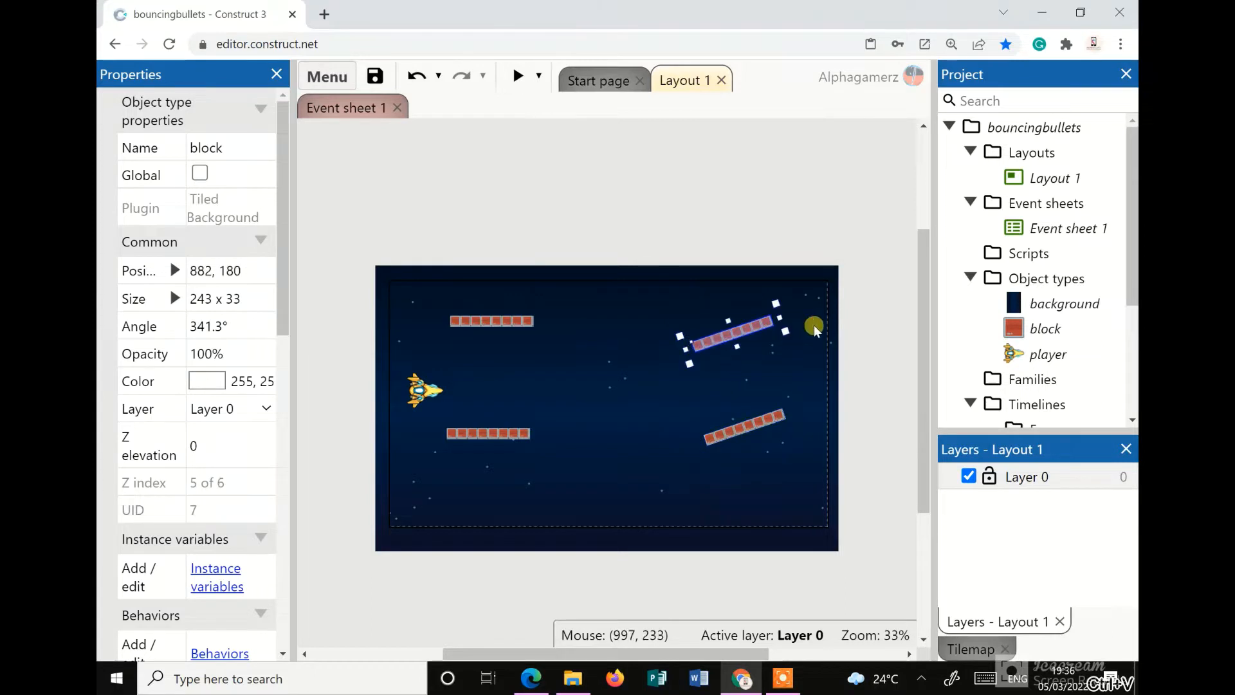
left_click_drag(800, 332, 794, 398)
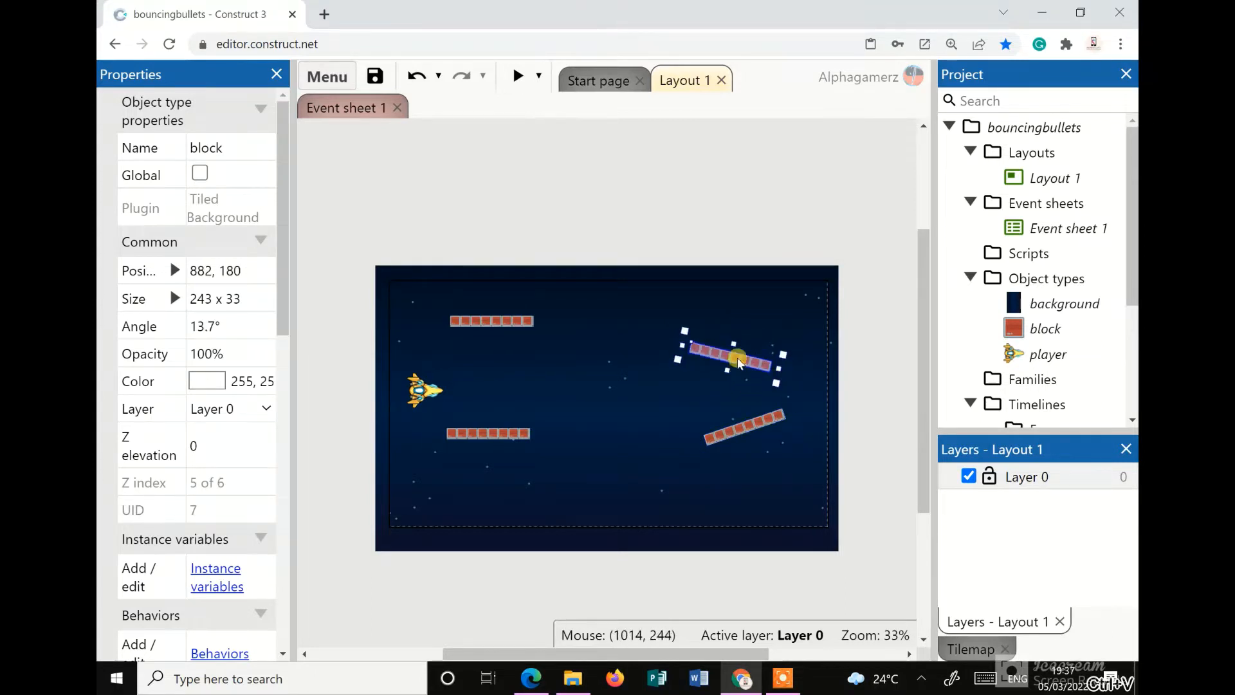
left_click_drag(738, 362, 740, 329)
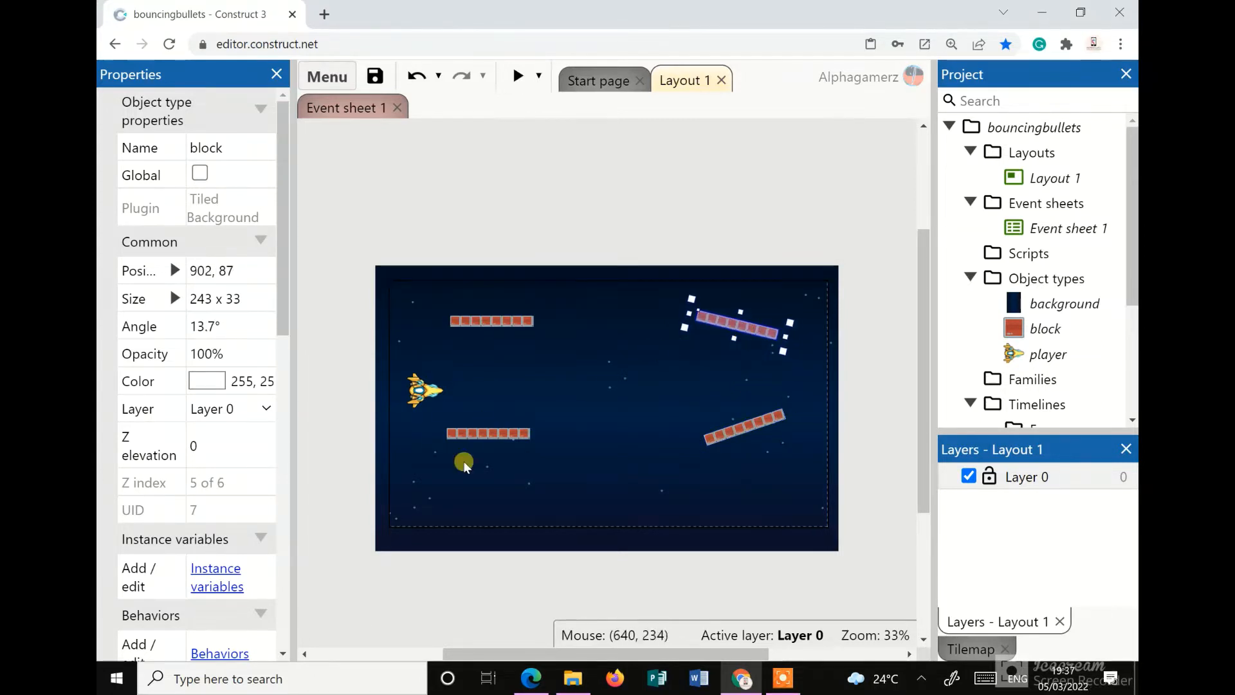
Lengthen the lower horizontal block to about 645 x 33 and the upper one to about 606 x 33
left_click(506, 439)
left_click_drag(539, 433, 668, 433)
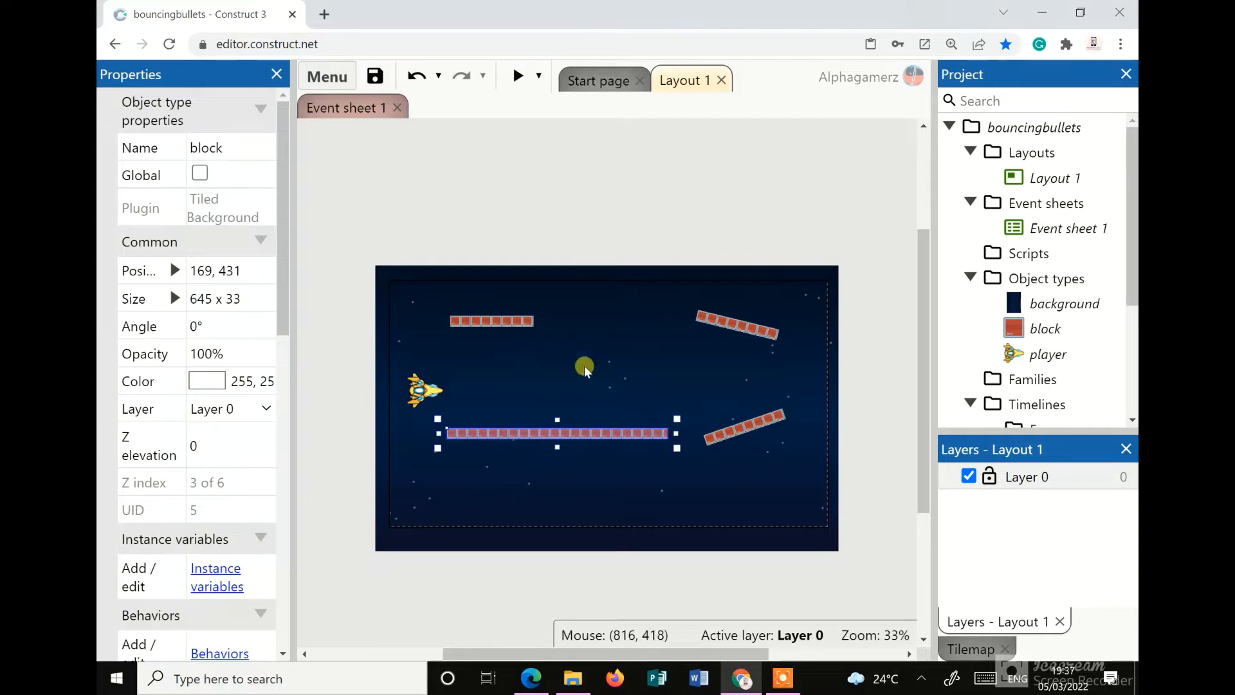
left_click(534, 324)
left_click_drag(538, 321, 661, 321)
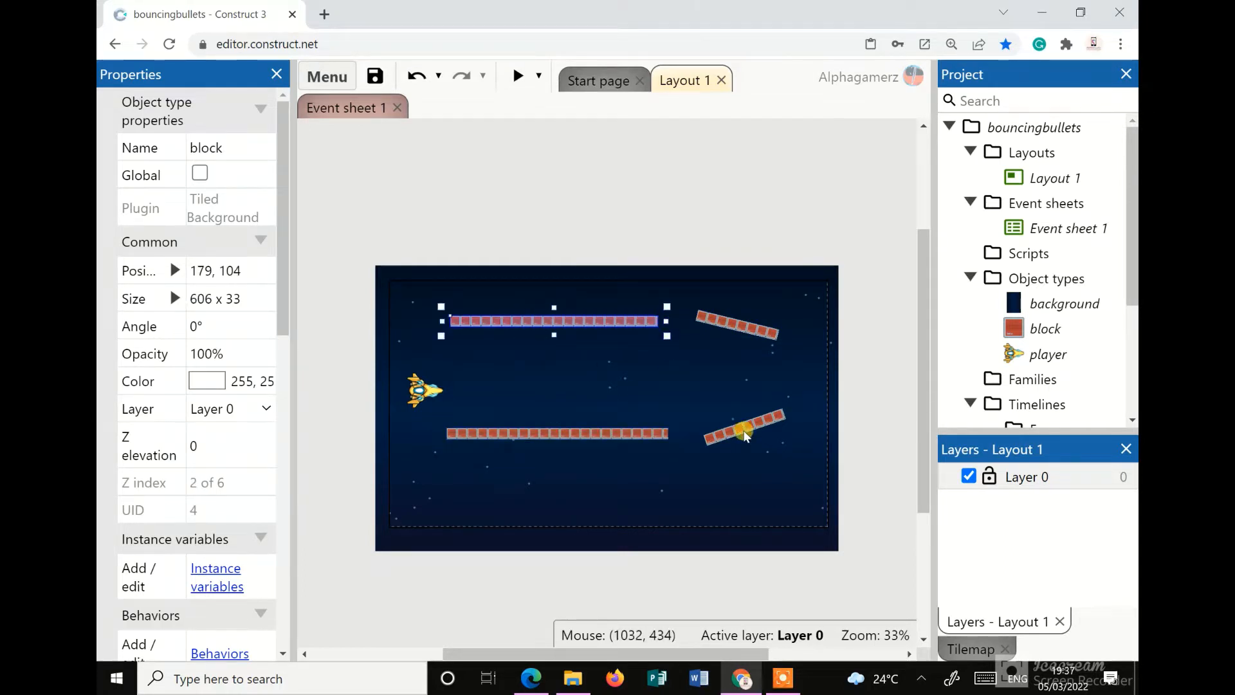
Move the upper angled block to about 858, 116 and the lower angled block to about 847, 439
left_click_drag(744, 436, 727, 431)
left_click(733, 330)
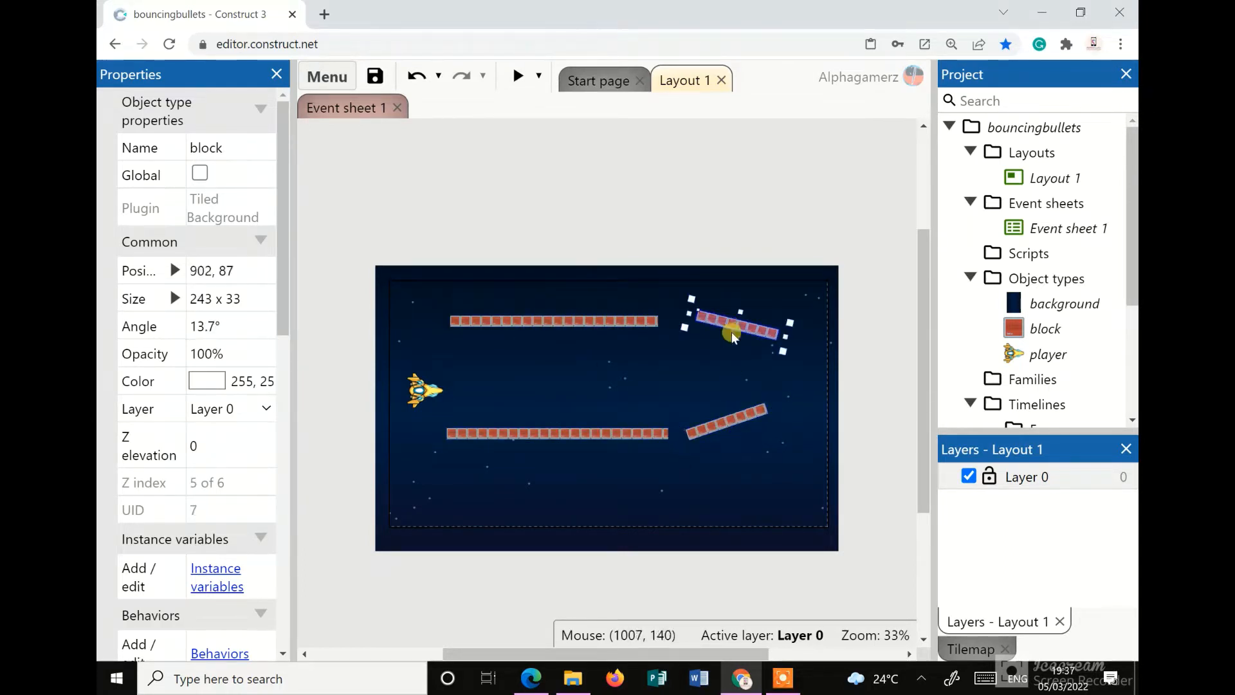
left_click_drag(731, 332, 716, 340)
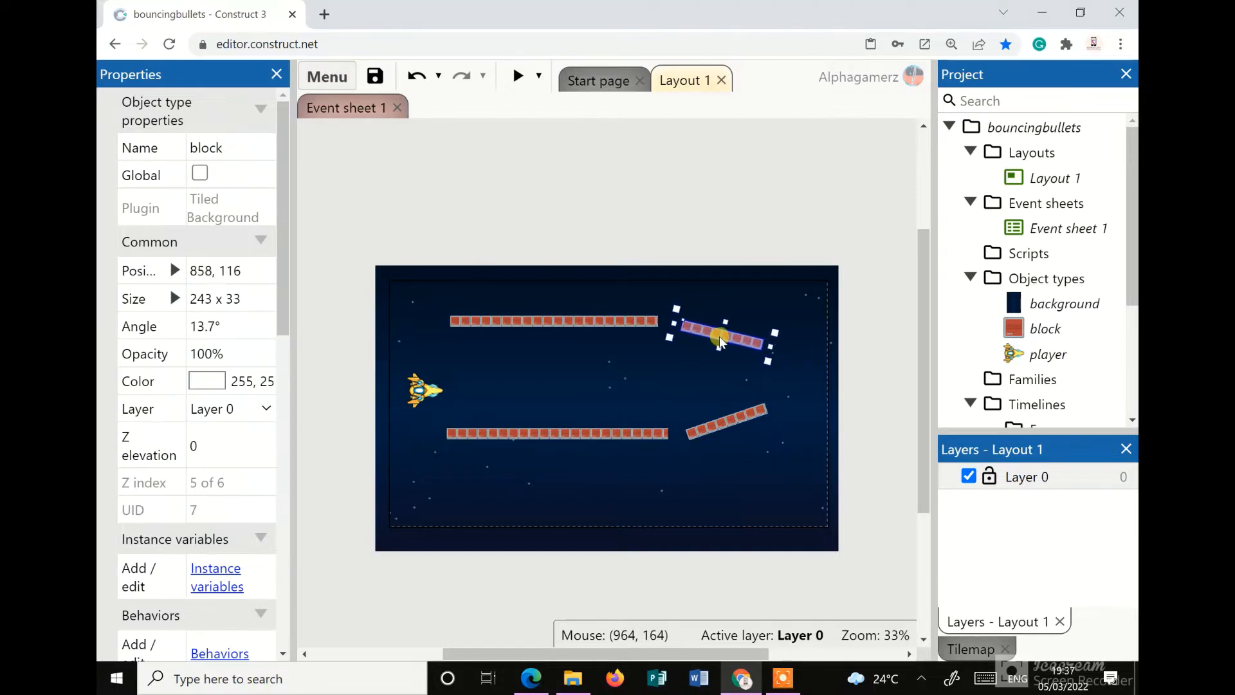
left_click(710, 426)
left_click_drag(709, 427, 704, 429)
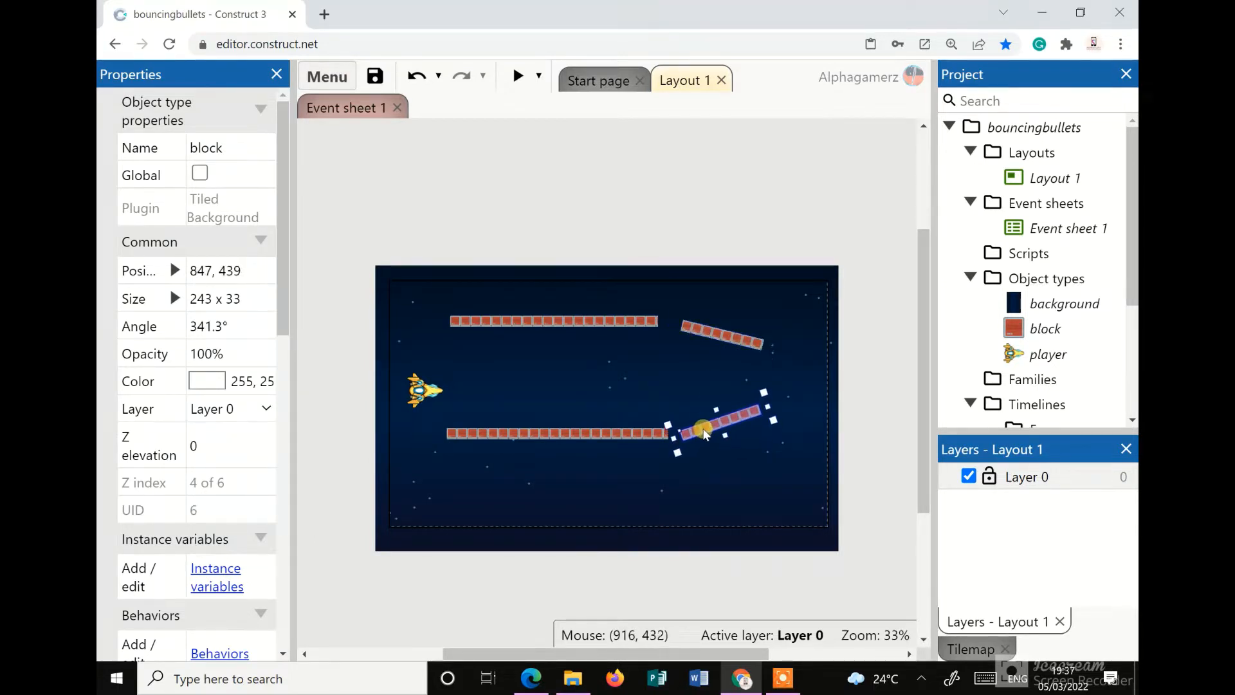
Copy the lower angled block between the two rows, shorten it to about 115 and rotate it upright to about 270.9°
key("ctrl+c")
key("ctrl+v")
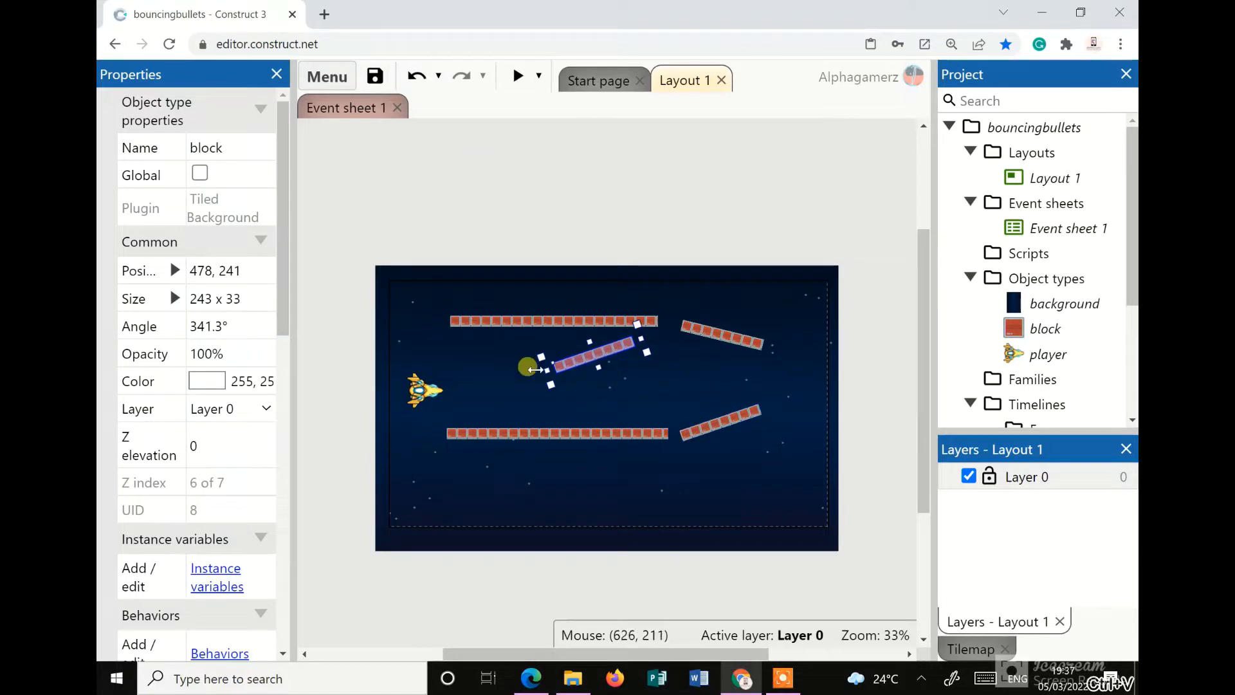
left_click_drag(526, 354, 620, 375)
left_click(634, 254)
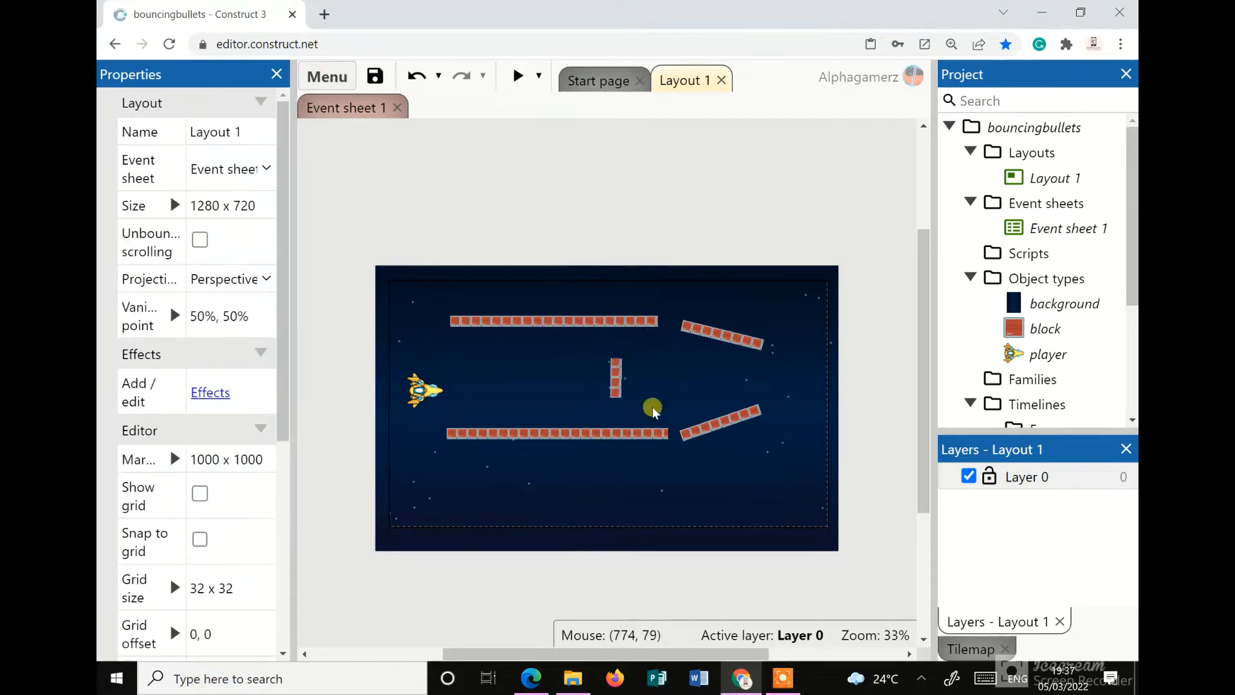
Reposition the lower row to about 145, 488, the lower angled block to about 839, 491 and the upright block to about 560, 371
left_click_drag(620, 430, 612, 449)
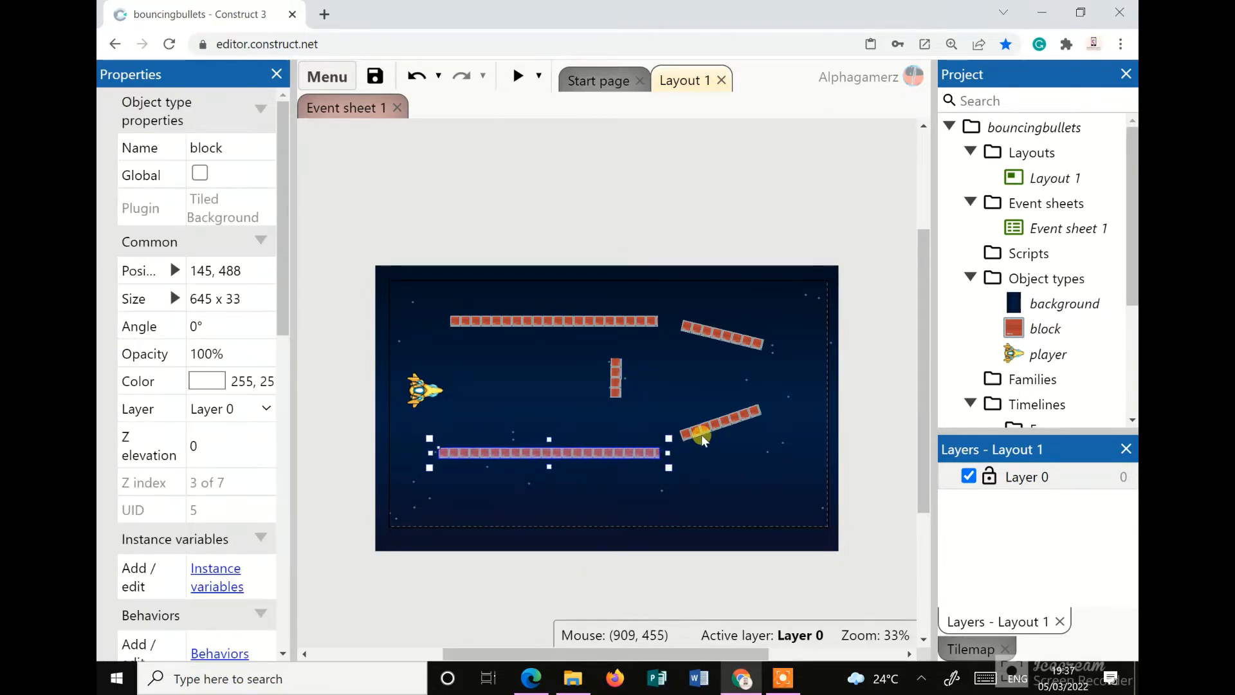
left_click_drag(701, 434, 697, 449)
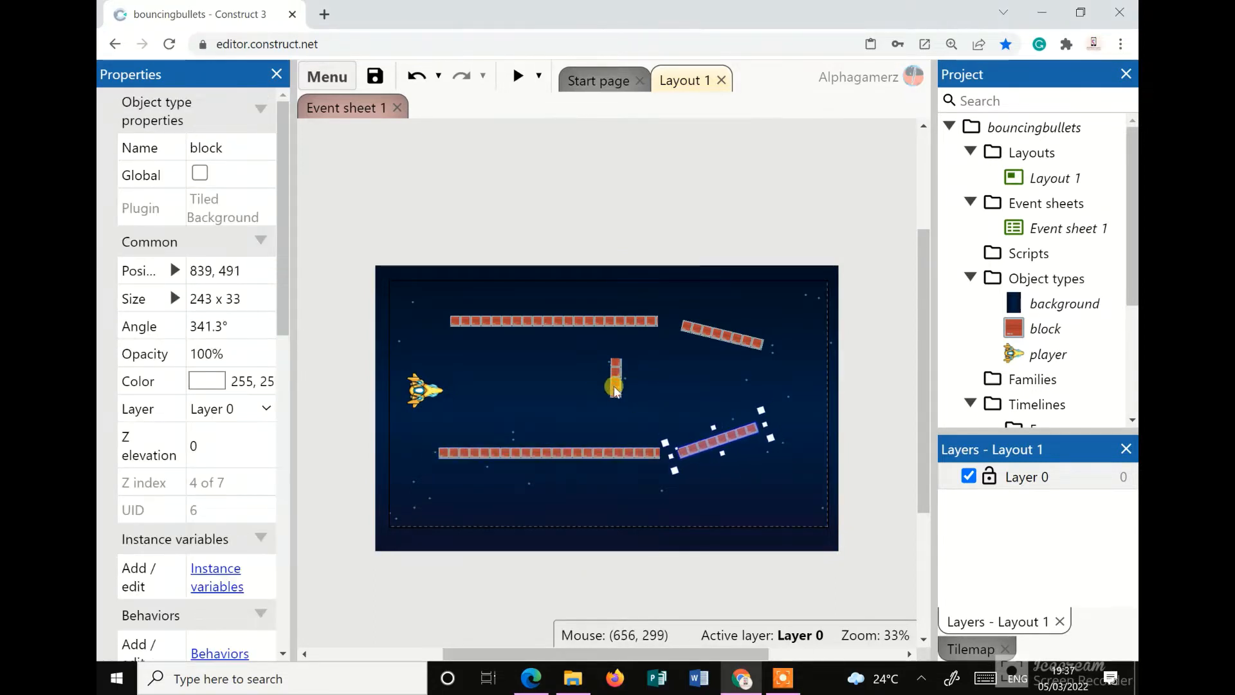
left_click_drag(615, 391, 585, 396)
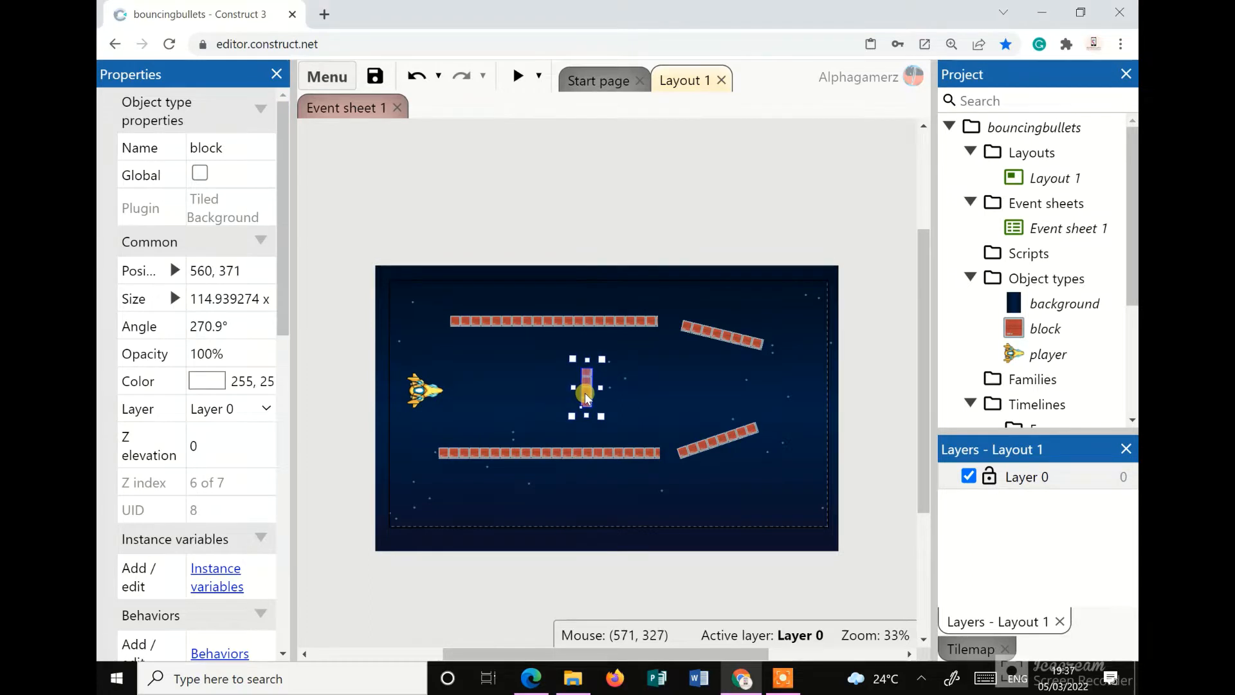
left_click(598, 243)
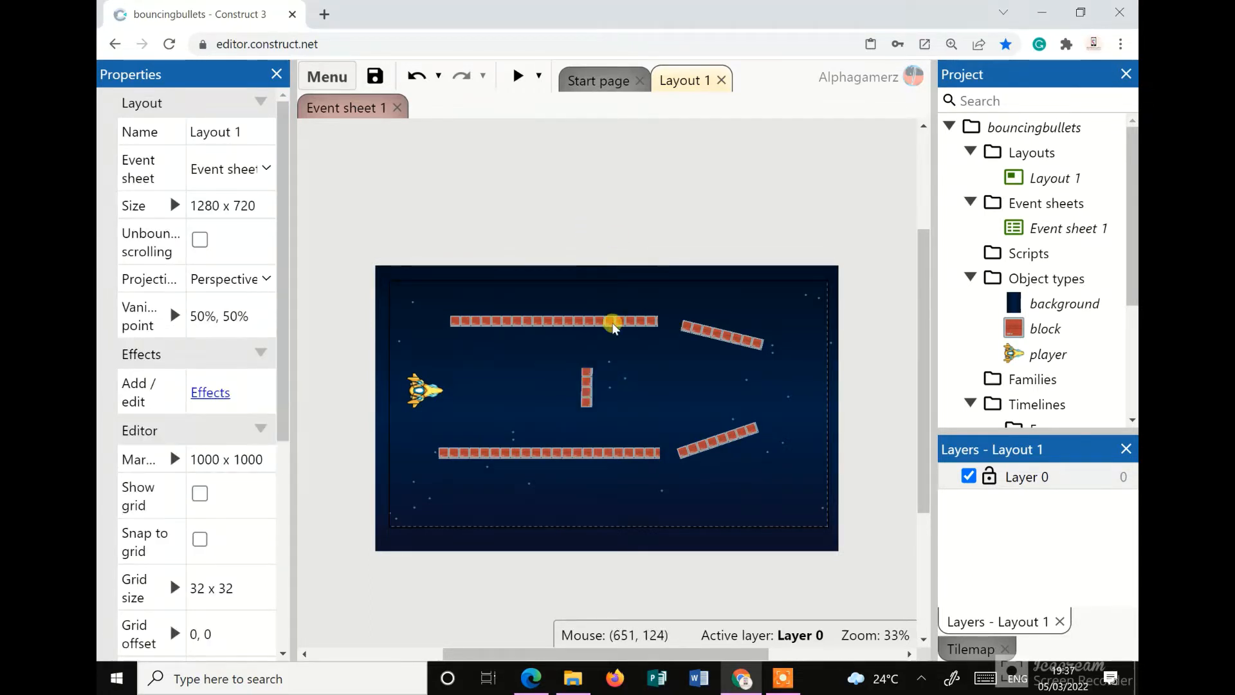
Shorten the lower row from its left end to about 602 x 33, starting at about 188, 488
left_click(569, 452)
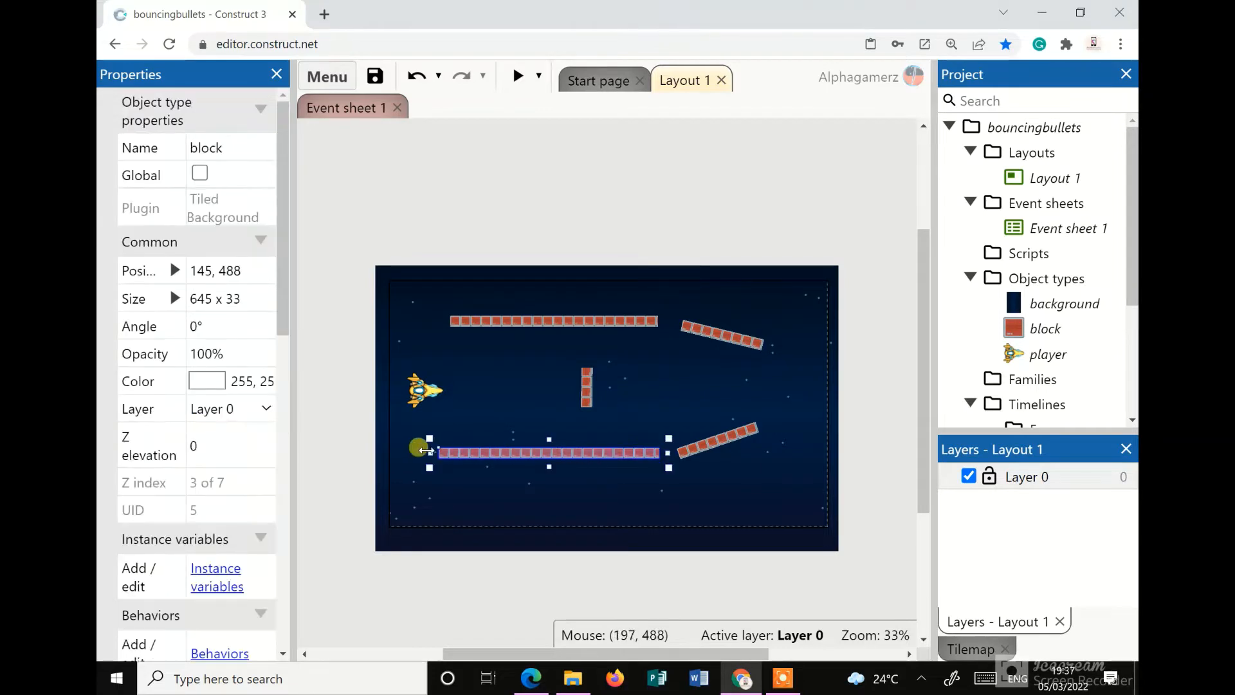
left_click_drag(425, 451, 441, 451)
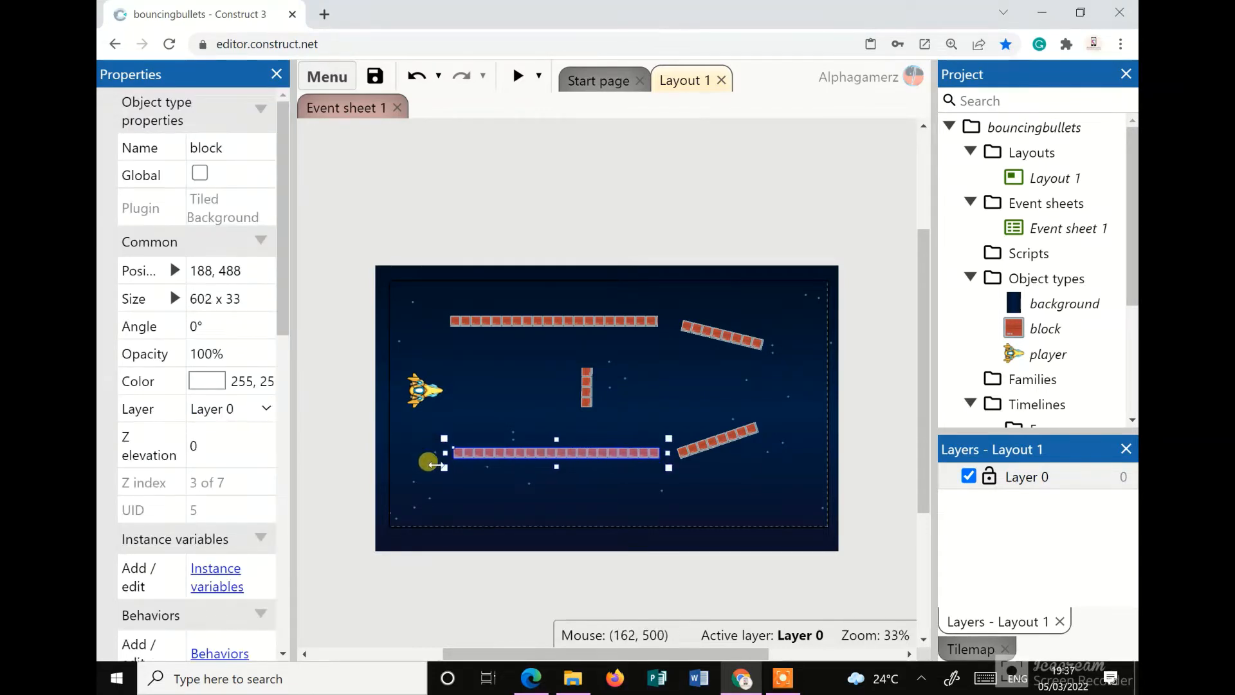
left_click(484, 569)
Import the player_laser image from the game assets folder as a sprite and place it above the layout at about 119, -127
left_click(587, 687)
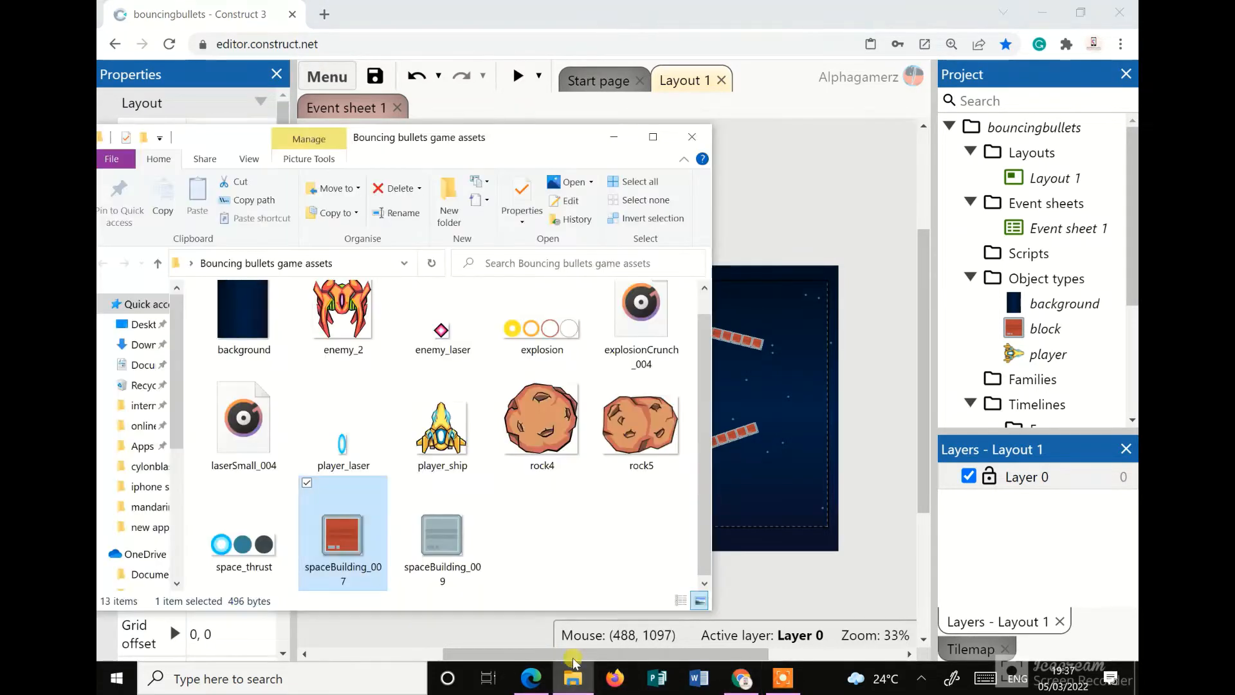
left_click(313, 427)
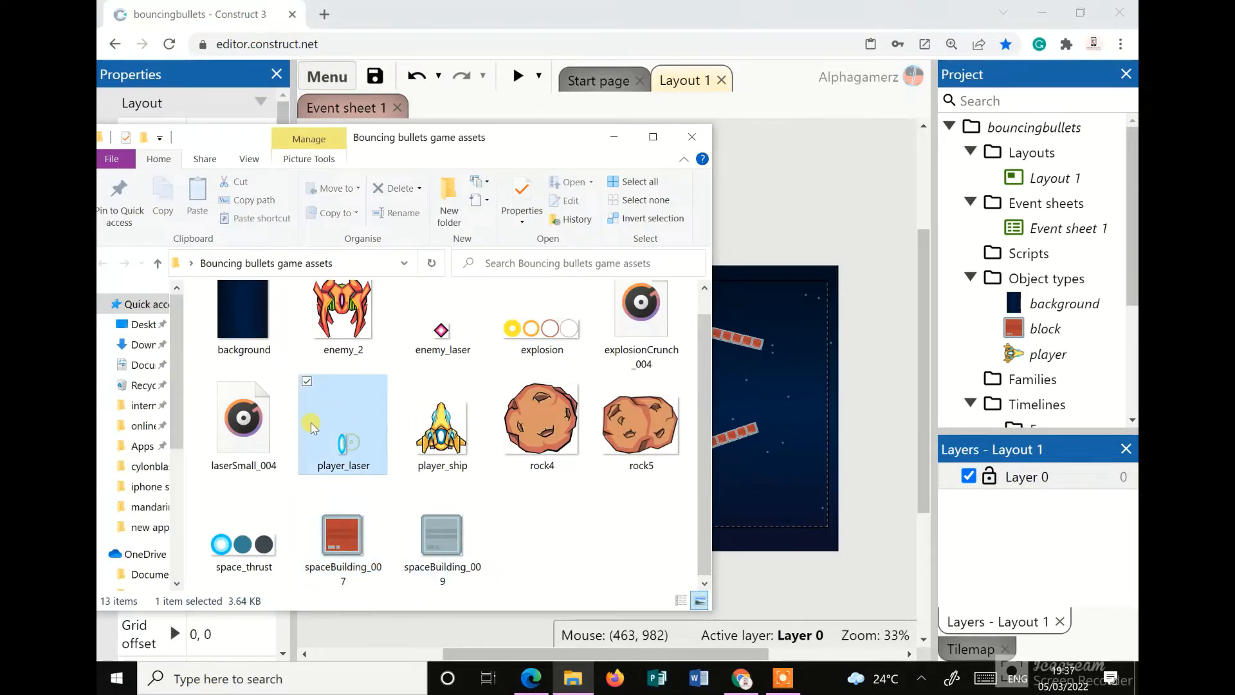
left_click_drag(341, 464, 787, 249)
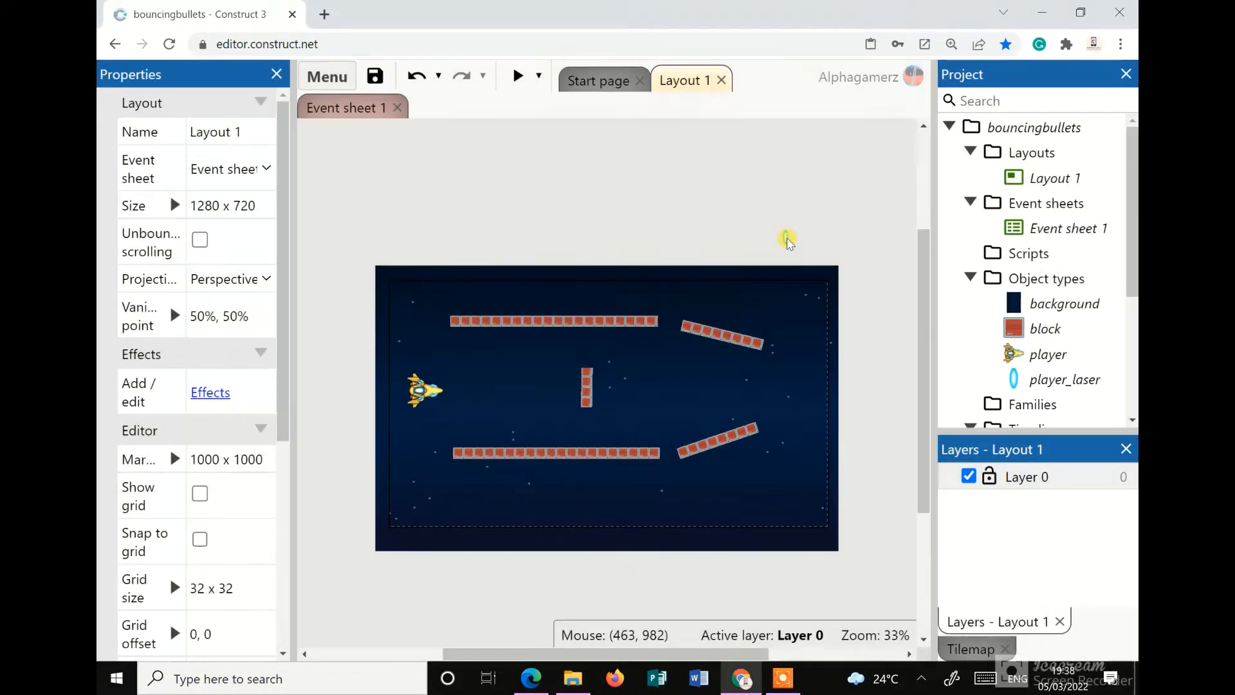
left_click_drag(501, 228, 430, 241)
left_click(524, 220)
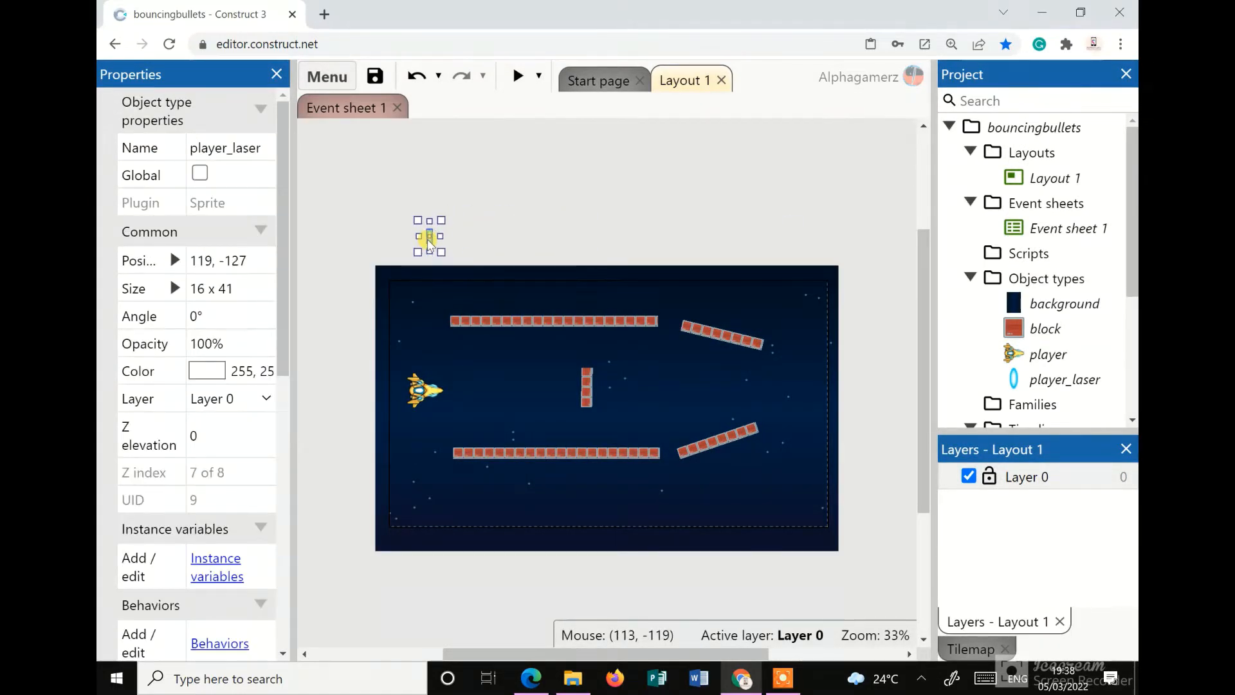
Rotate the player_laser image 90° so it lies horizontally and close its animations editor
double_click(430, 242)
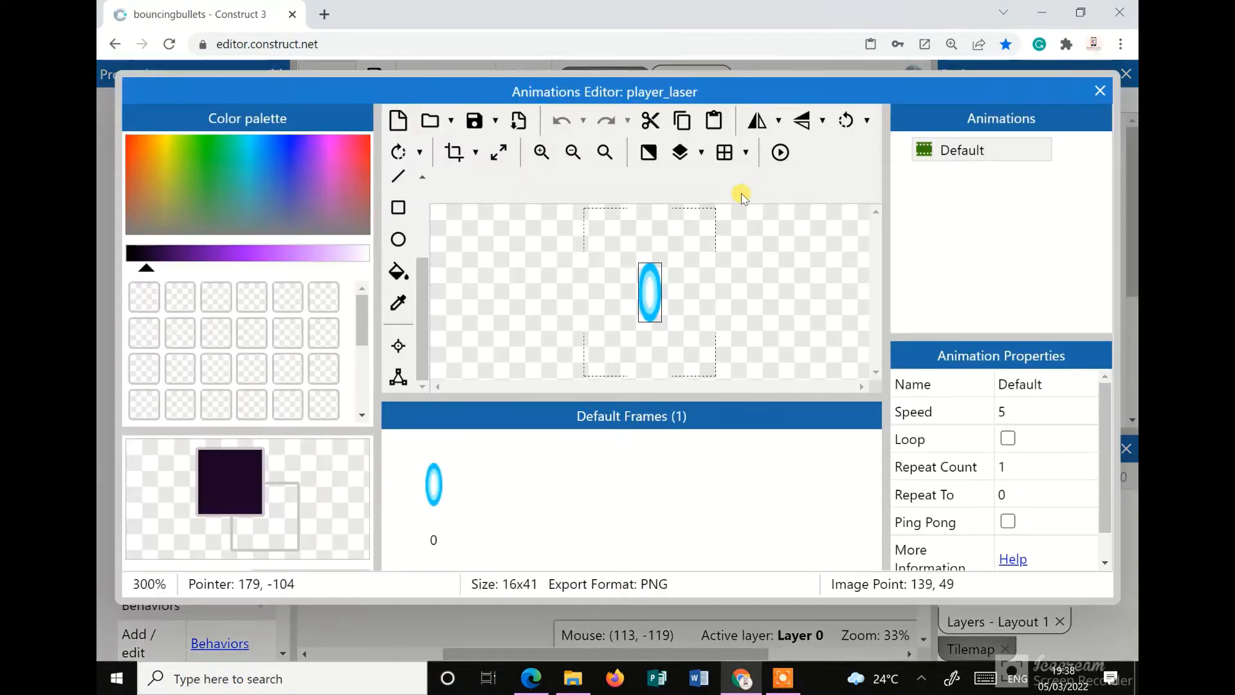
left_click(404, 156)
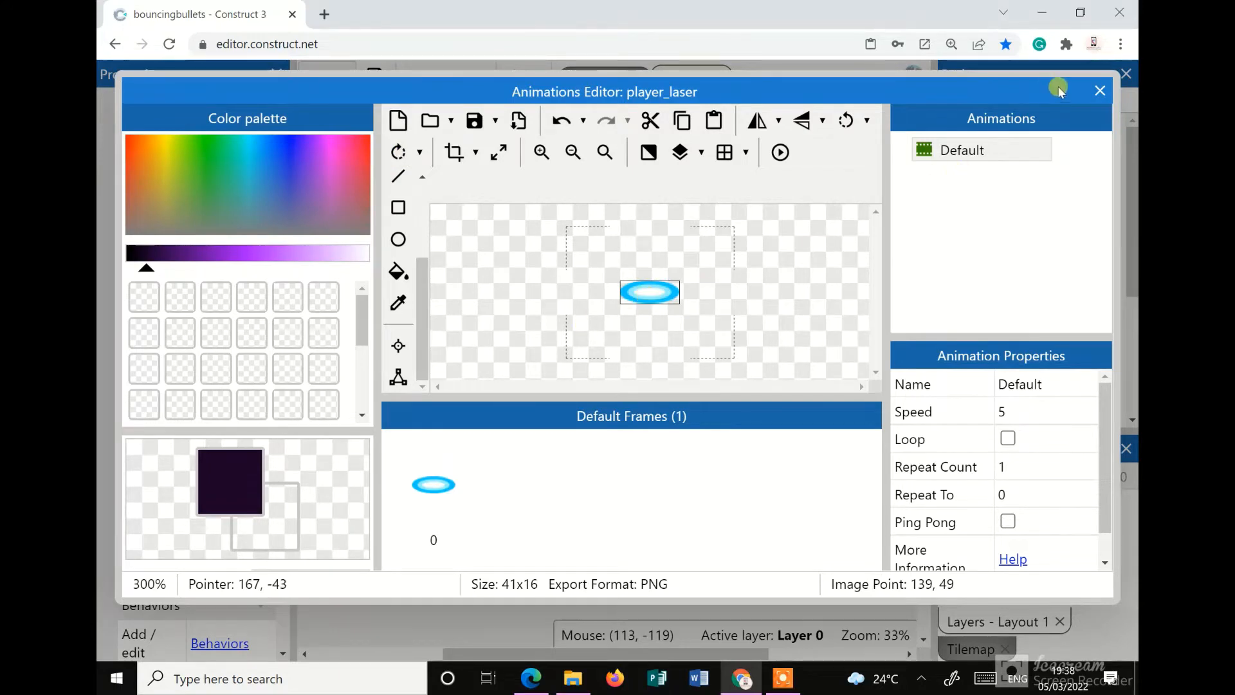
left_click(1091, 95)
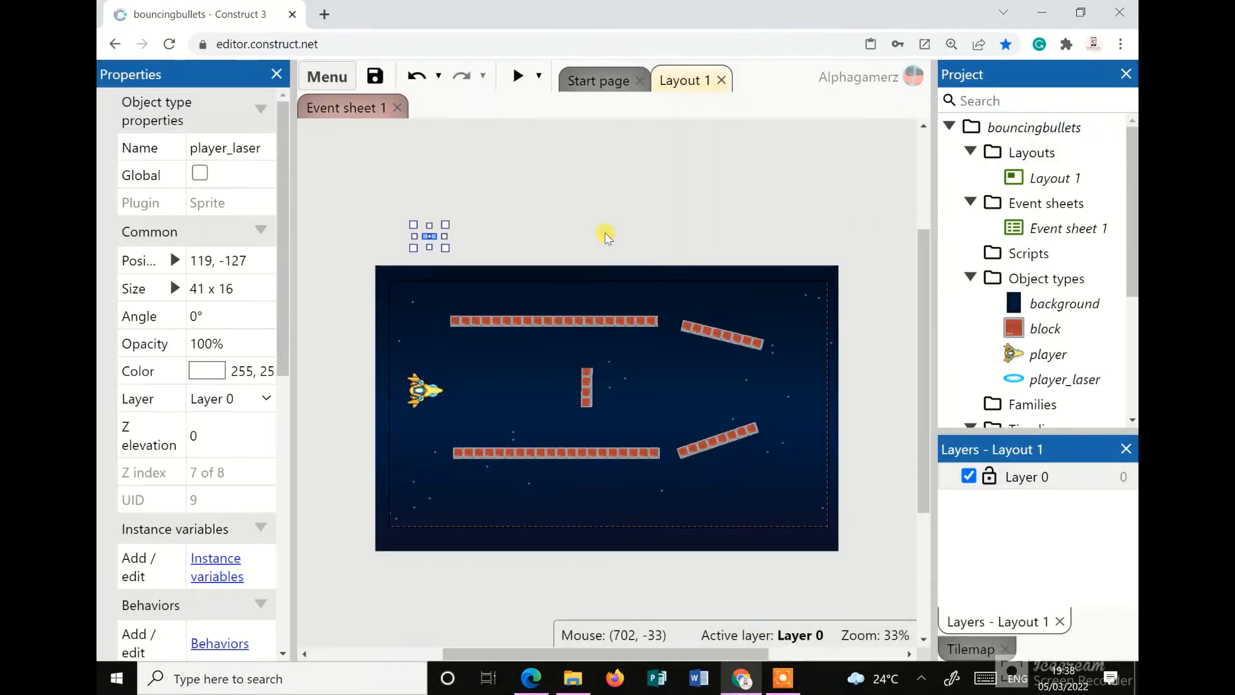
left_click(601, 222)
Place the player_laser sprite outside the layout, just above its upper-left corner
left_click_drag(428, 236, 430, 346)
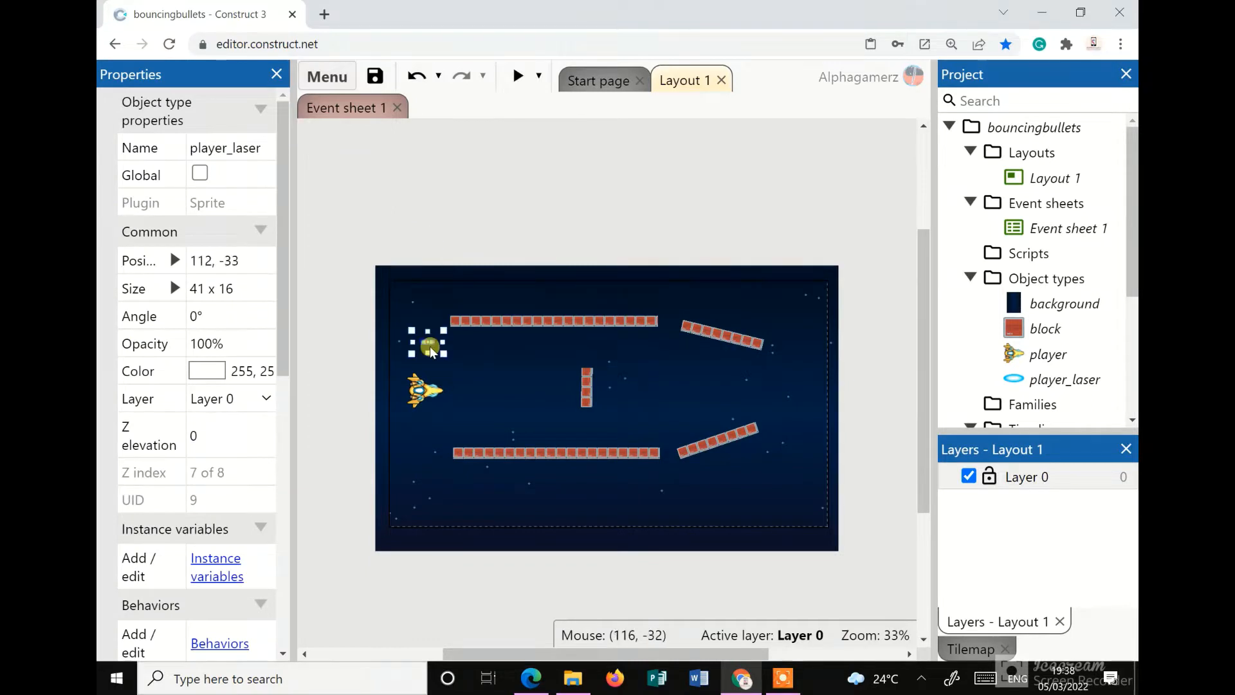
left_click_drag(469, 399, 432, 236)
left_click(579, 219)
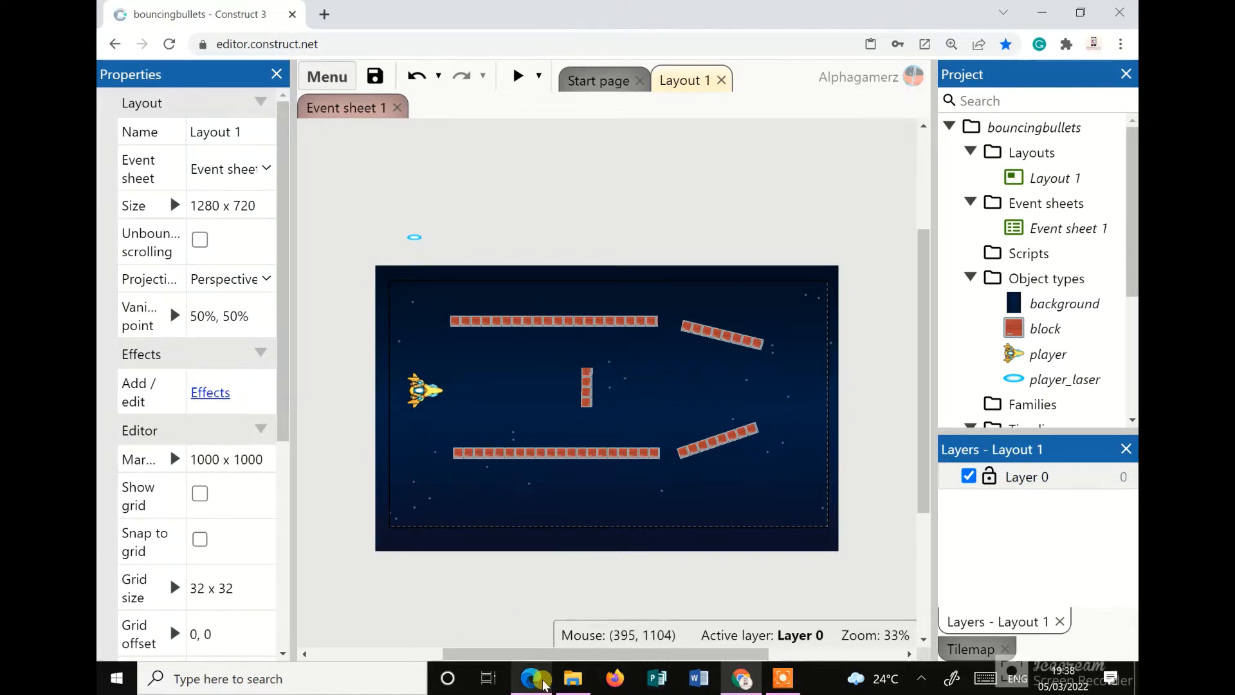
Import the rock4 image from the game assets folder as a sprite named rock, placed at about 1165, 316
left_click(572, 679)
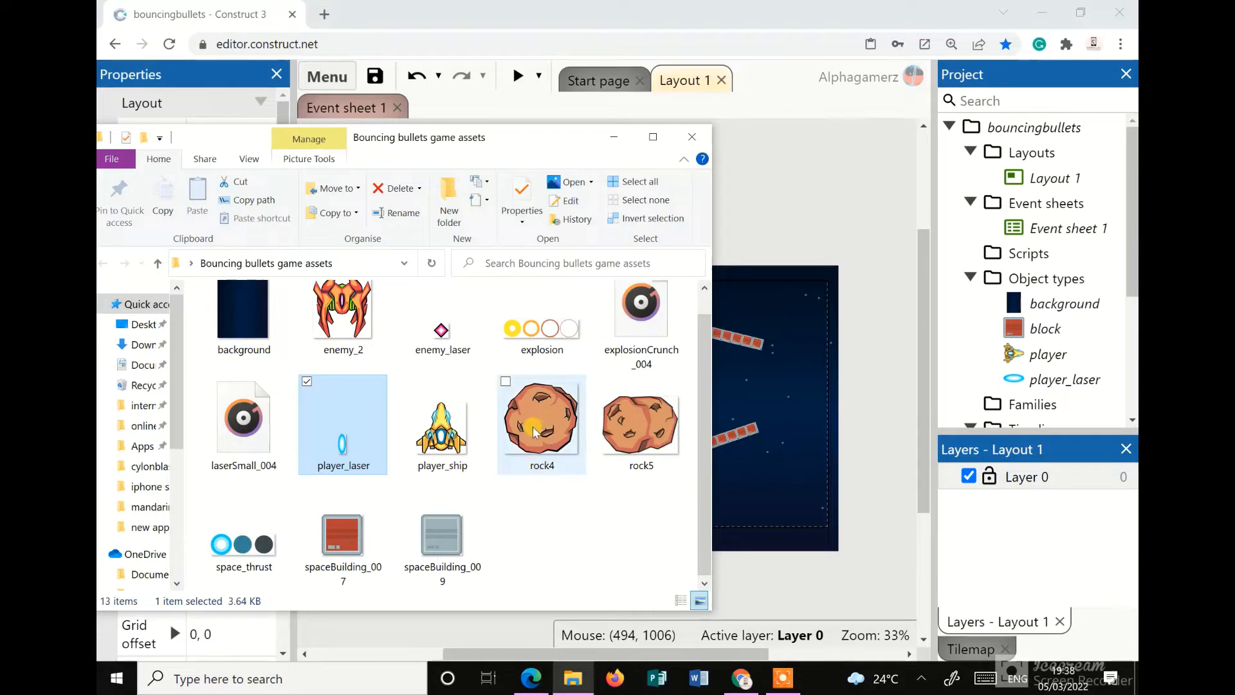
left_click_drag(533, 430, 790, 388)
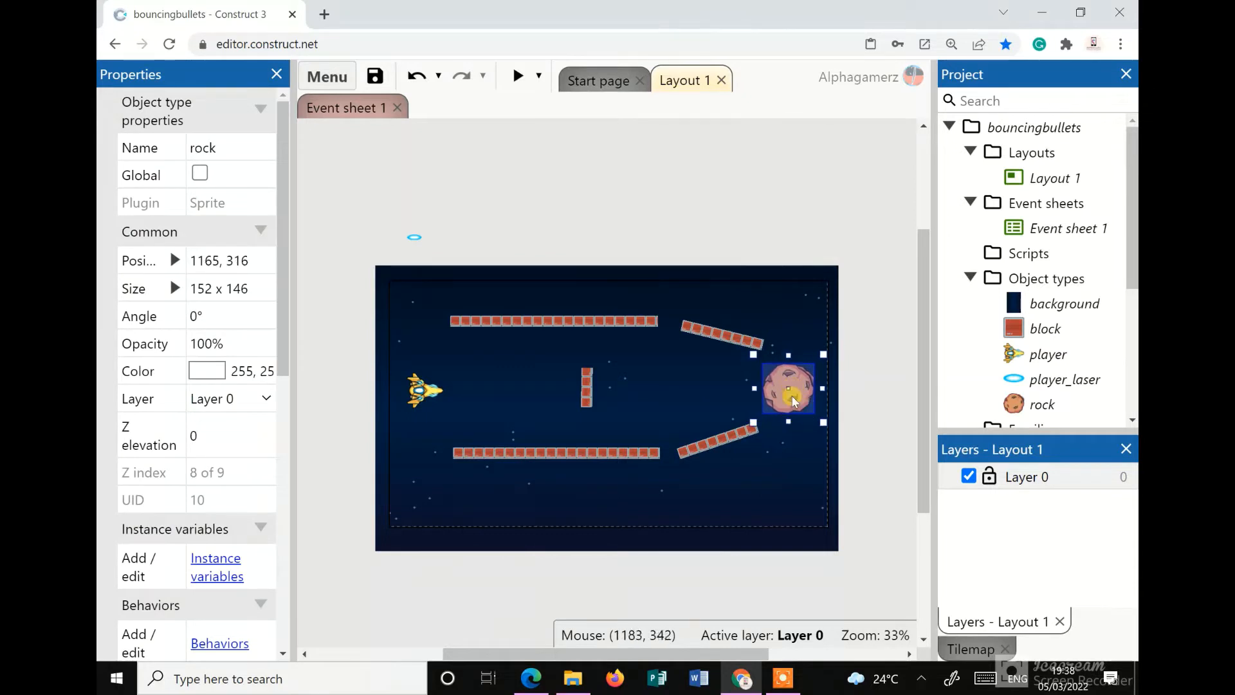
Resize the rock to 80 x 80 and move it slightly left, between the two slanted block walls
left_click(213, 289)
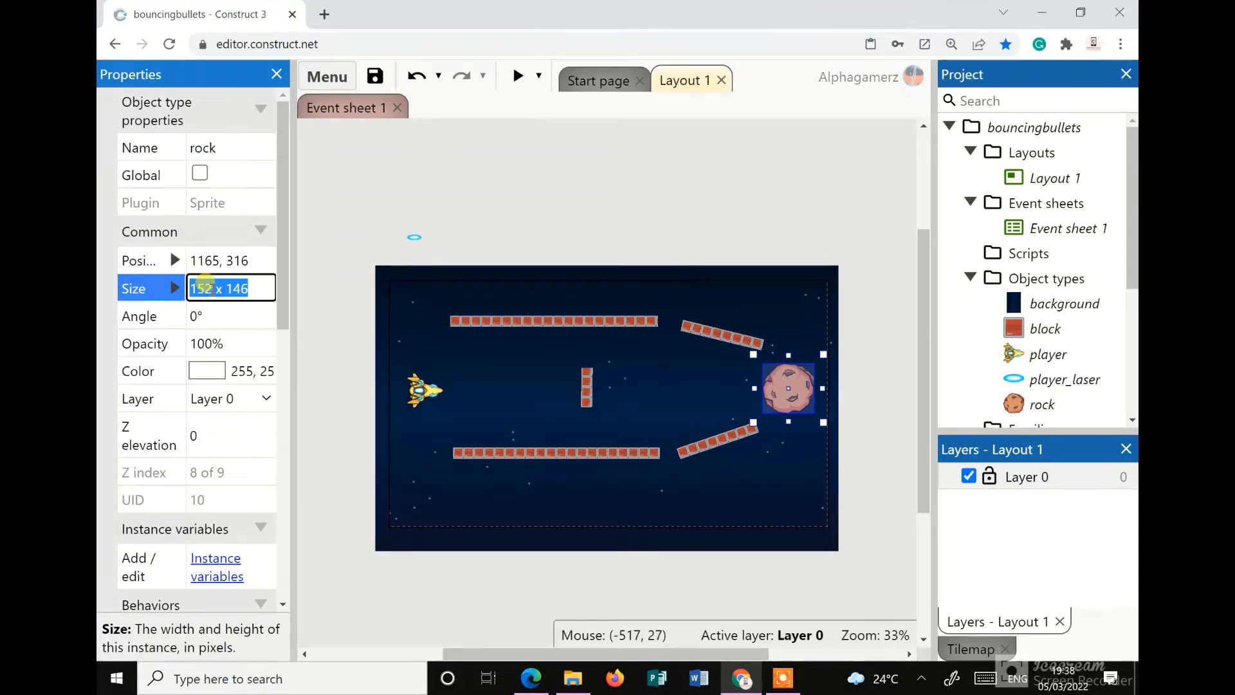
type("80 x 80")
key("Return")
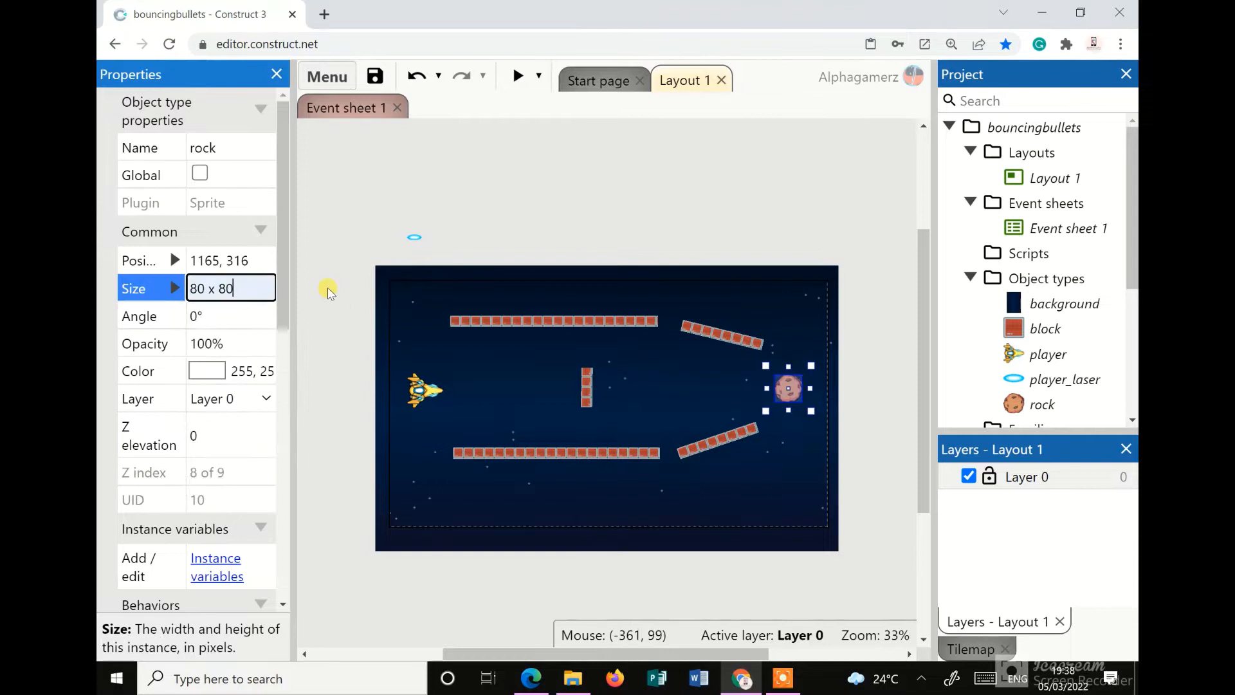
left_click(543, 215)
mouse_move(780, 376)
left_mouse_down()
mouse_move(779, 392)
mouse_move(766, 391)
left_mouse_up()
left_click(791, 391)
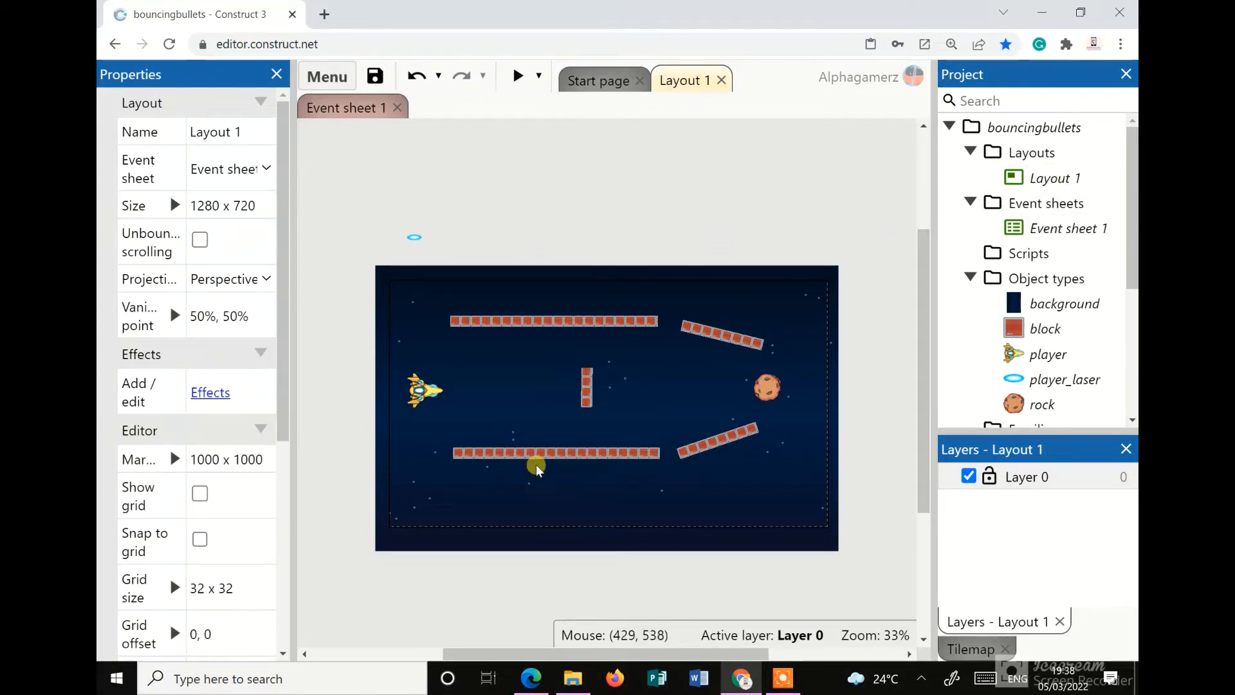
Preview the layout, close the preview and shift the player ship slightly to the right
left_click(519, 76)
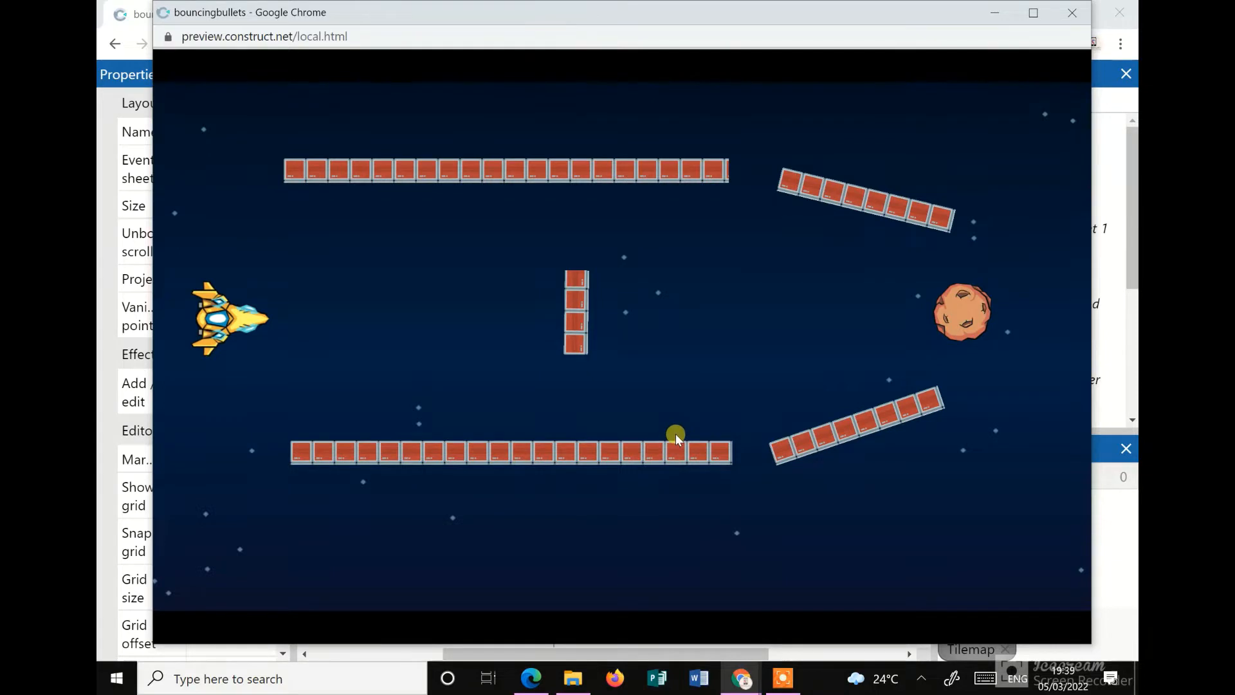
left_click(1072, 13)
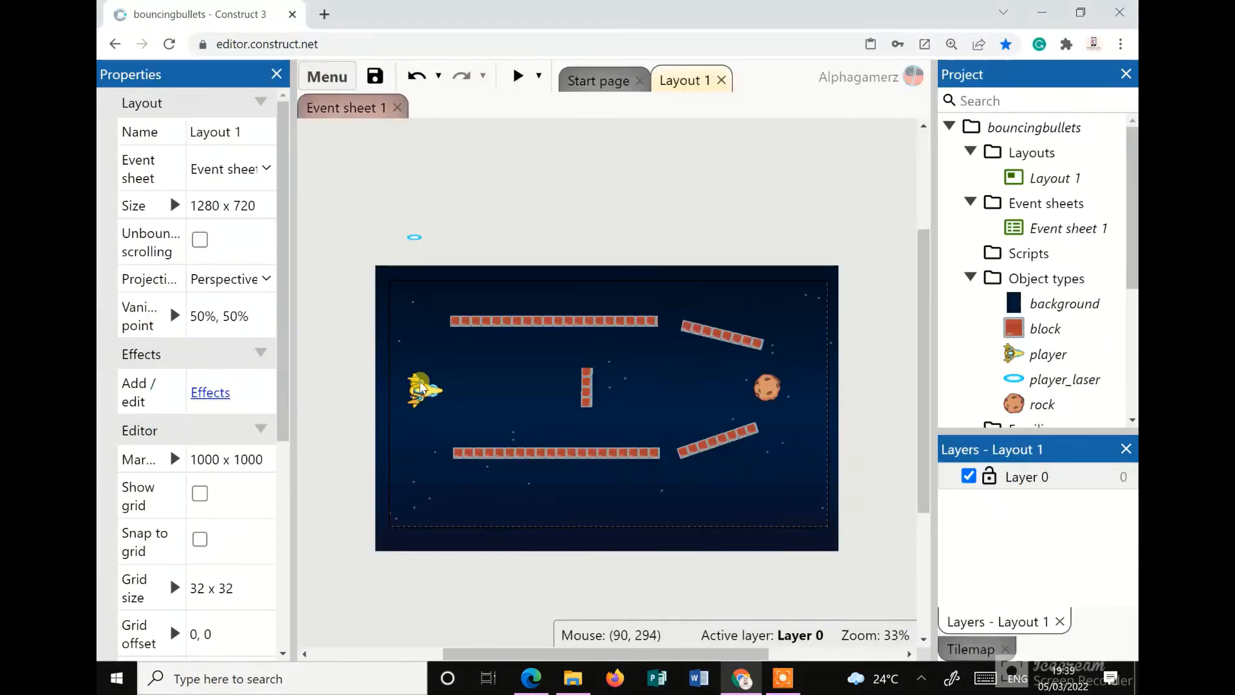
left_click_drag(422, 386, 430, 386)
left_click(479, 235)
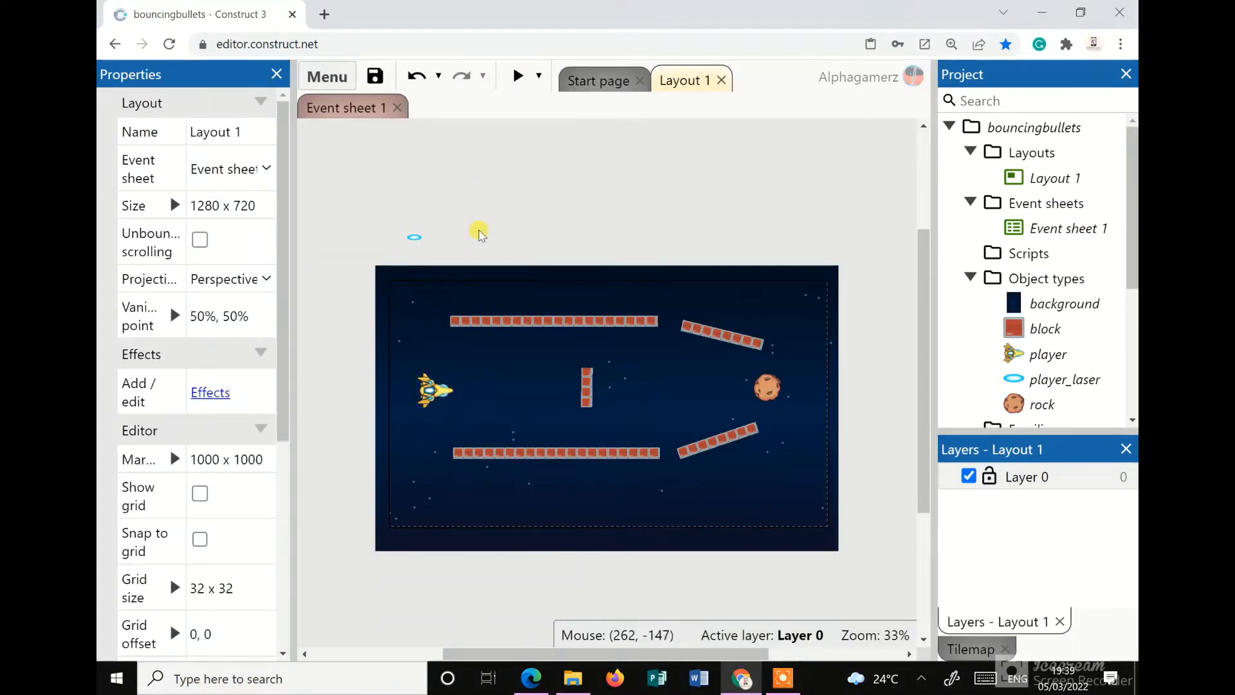
Insert a new Sprite object named spacesthurst above the layout at about 526, -179
right_click(521, 212)
left_click(538, 225)
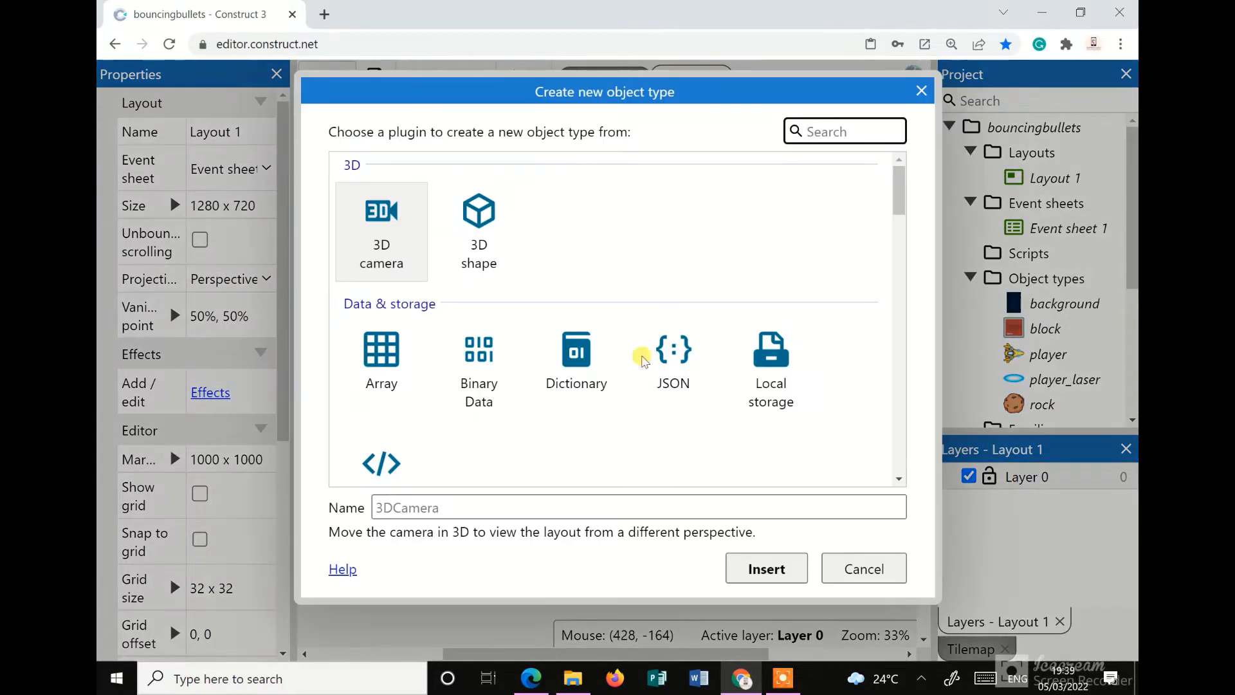
scroll(711, 421, "down", 10)
left_click(771, 257)
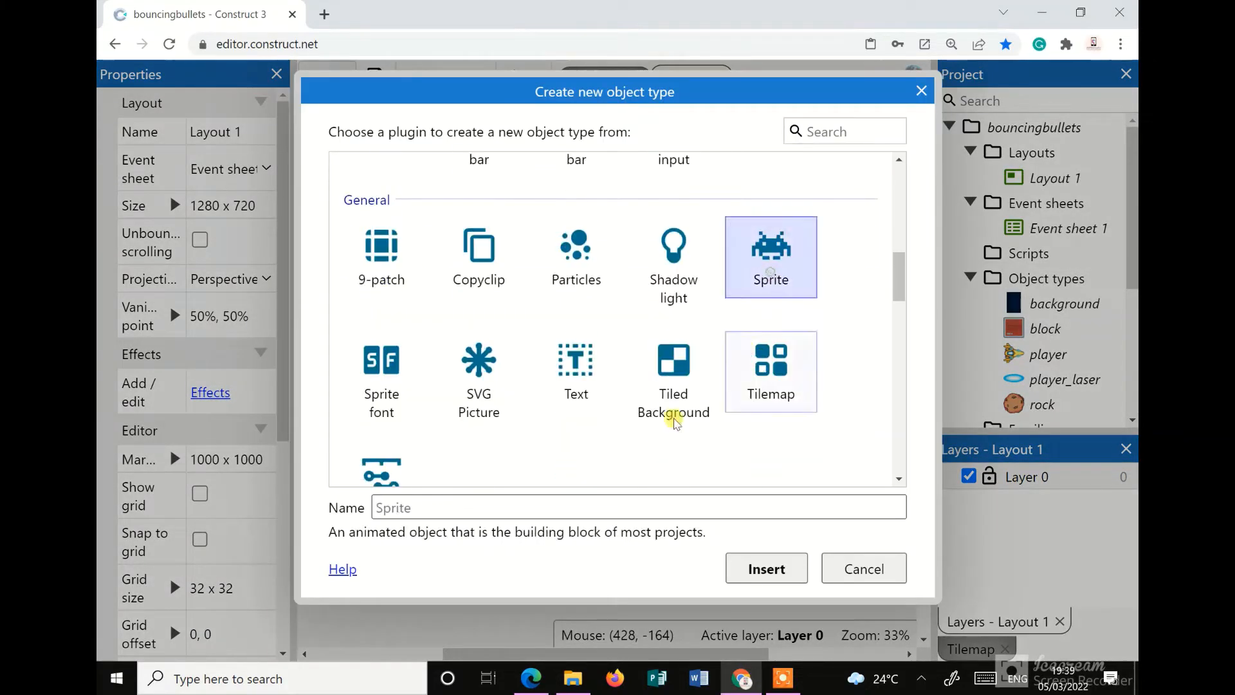
left_click(434, 506)
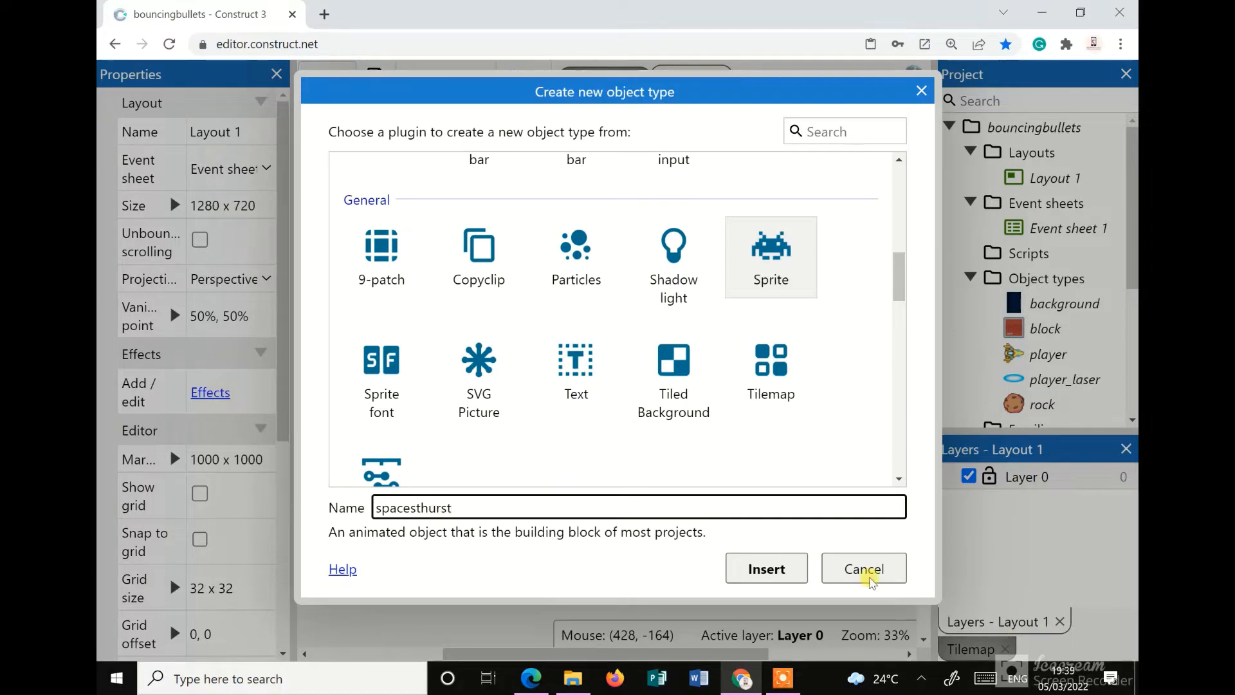
left_click(778, 567)
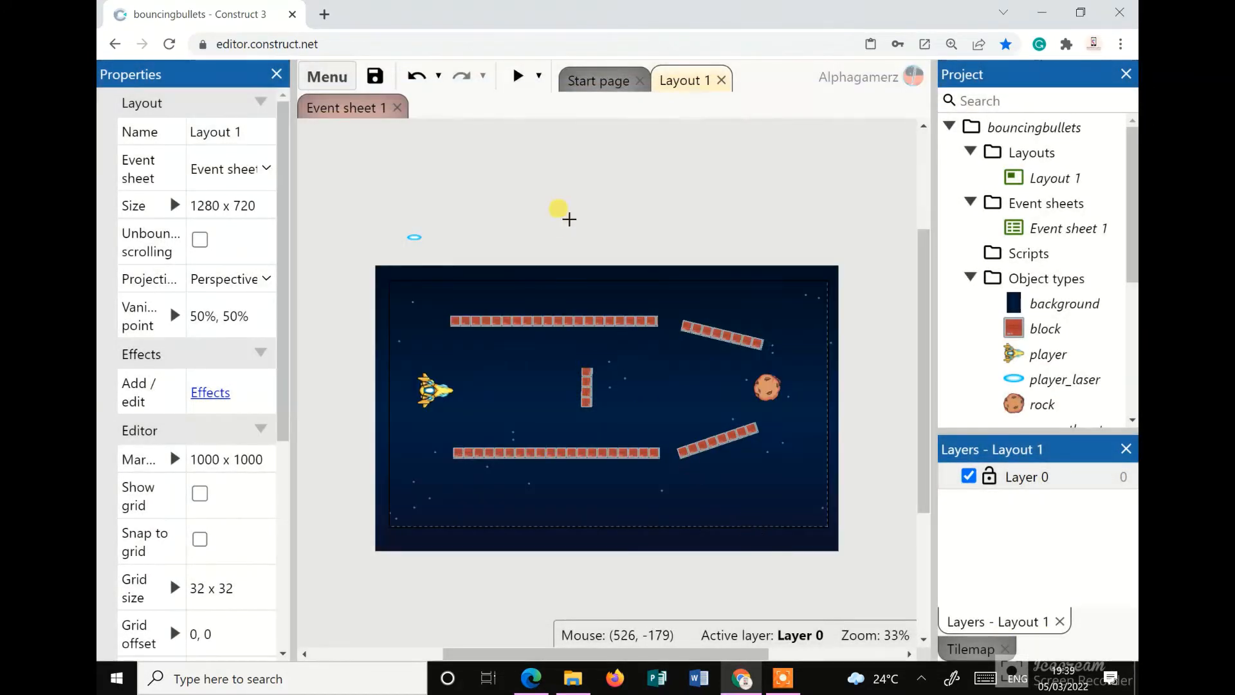
left_click(568, 218)
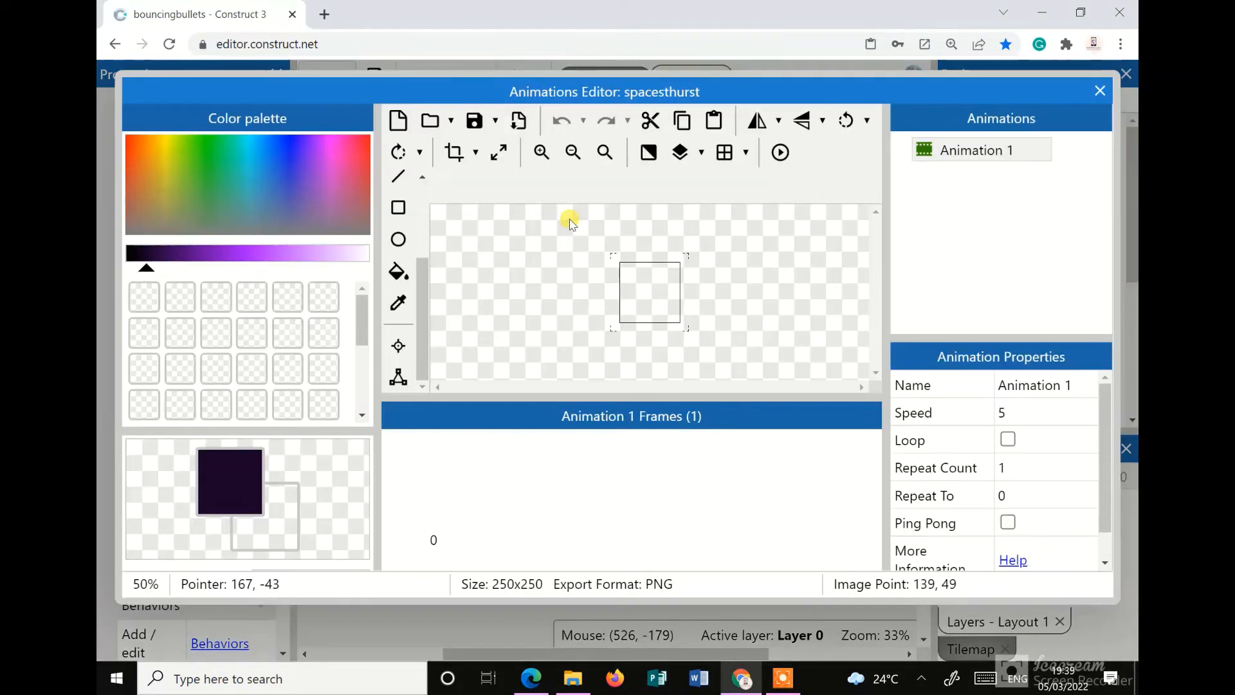
Import the space_thrust image as a sprite strip with 3 horizontal cells and 1 vertical cell, replacing the entire animation
right_click(593, 459)
mouse_move(677, 587)
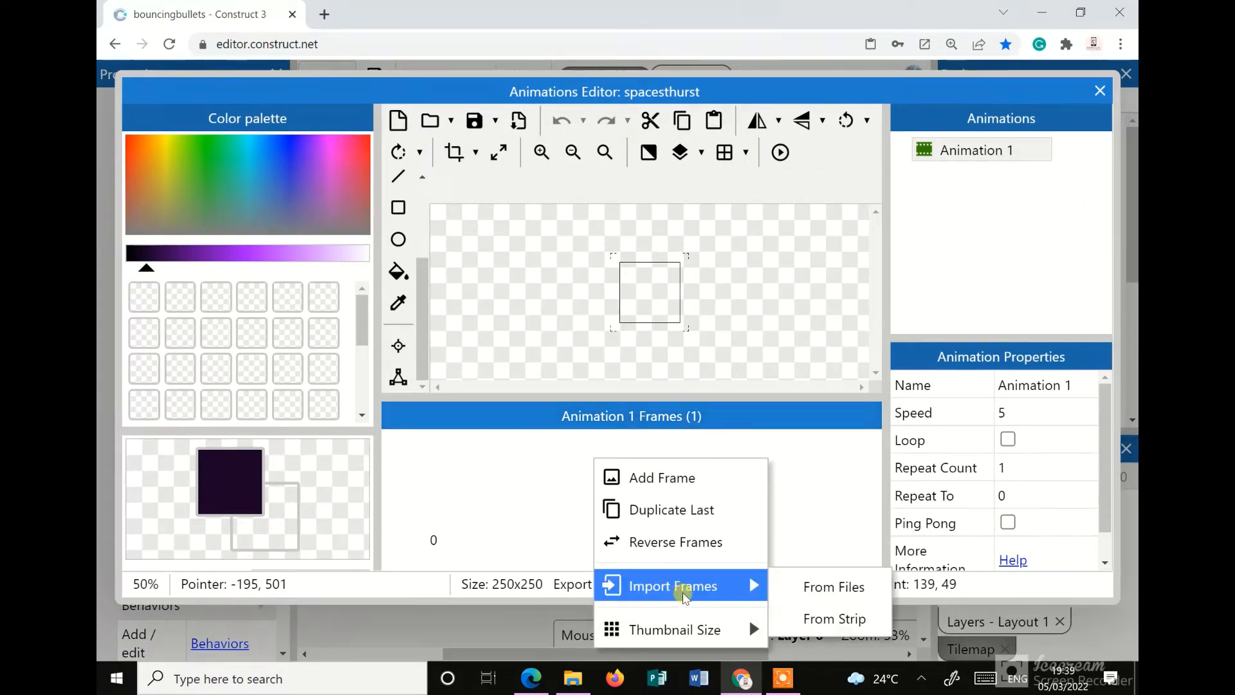
left_click(795, 617)
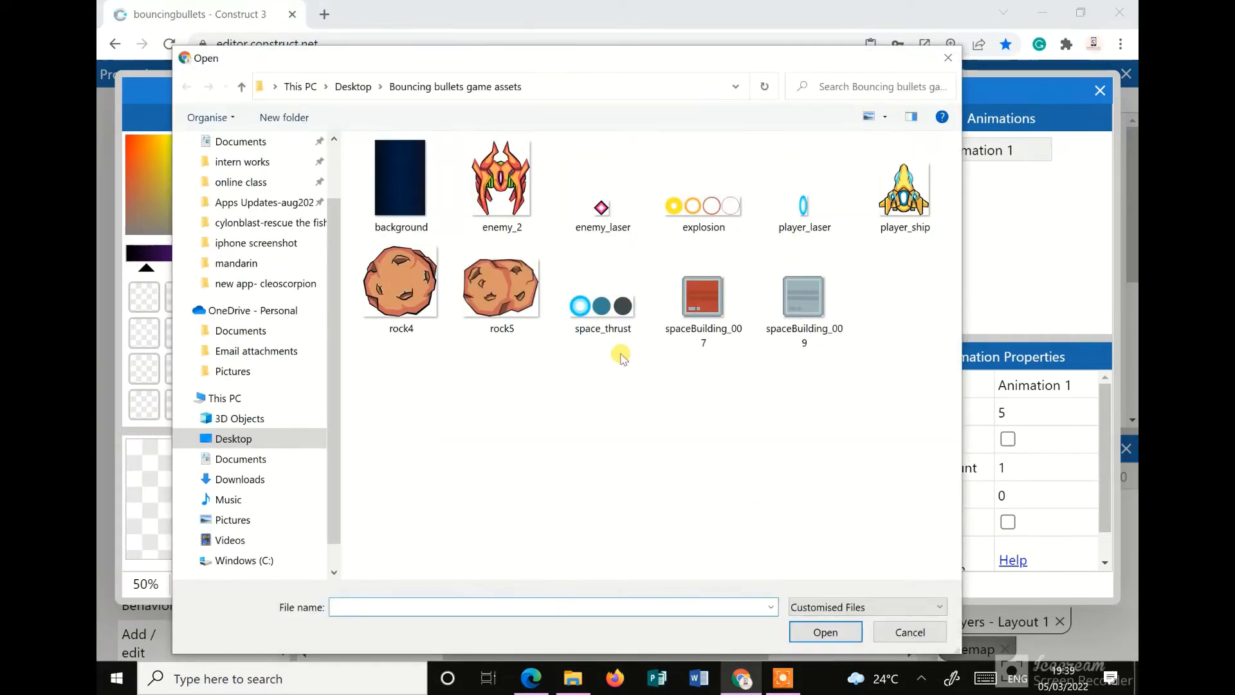
left_click(606, 322)
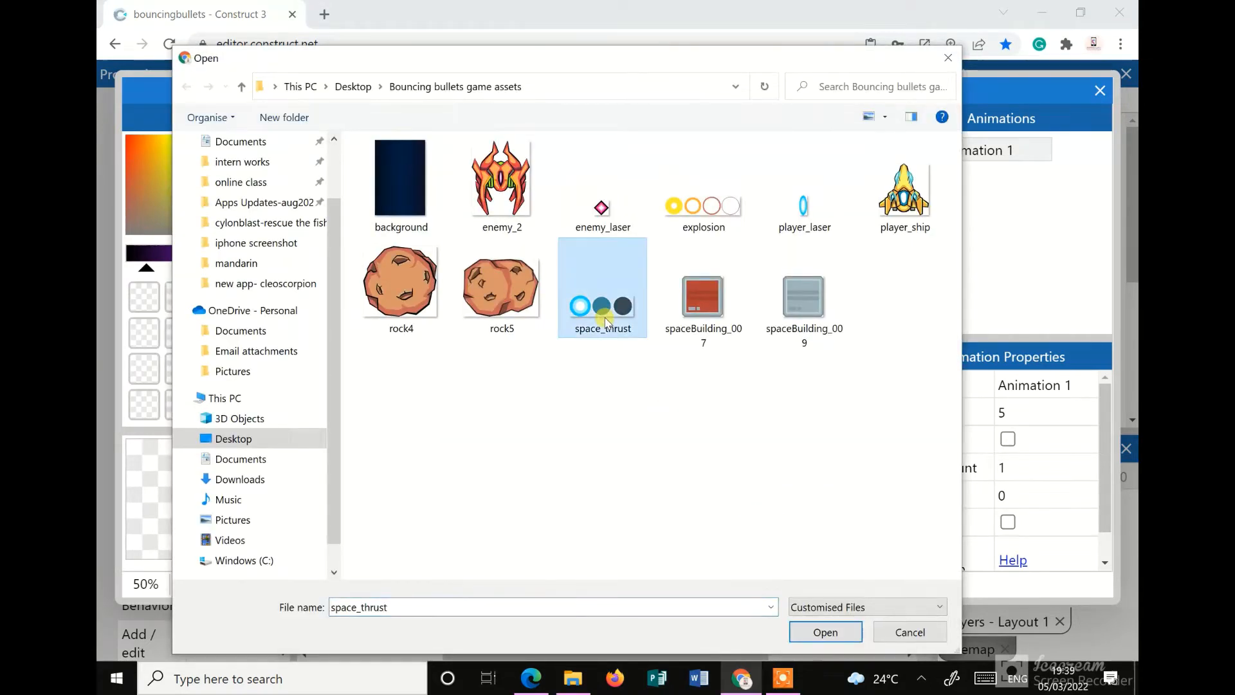
left_click(825, 632)
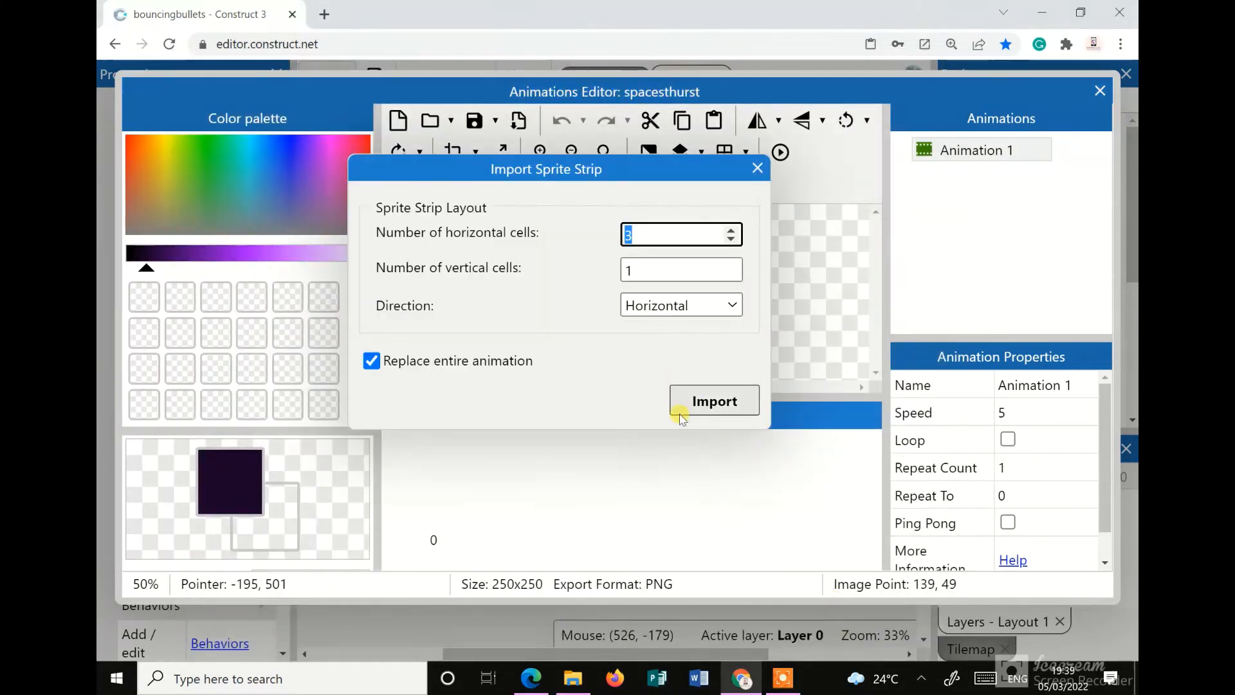
left_click(681, 416)
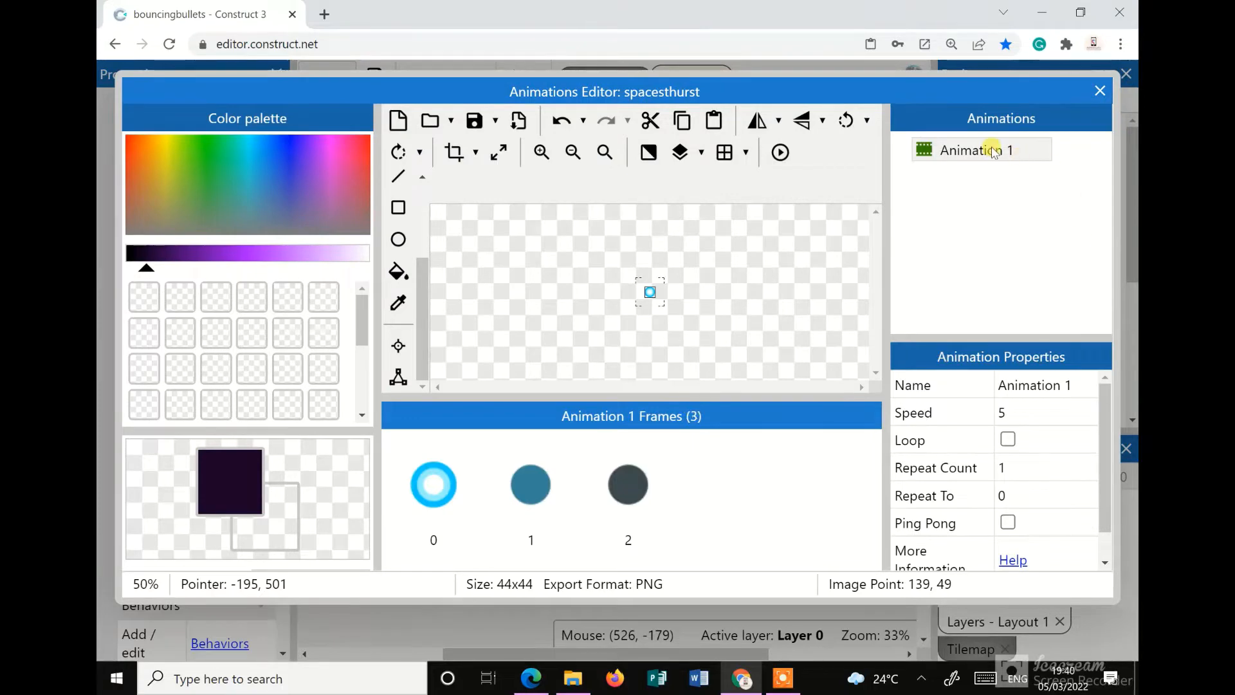
Enable Loop and Ping Pong for the thrust's Animation 1, preview the animation and close the animations editor
left_click(993, 152)
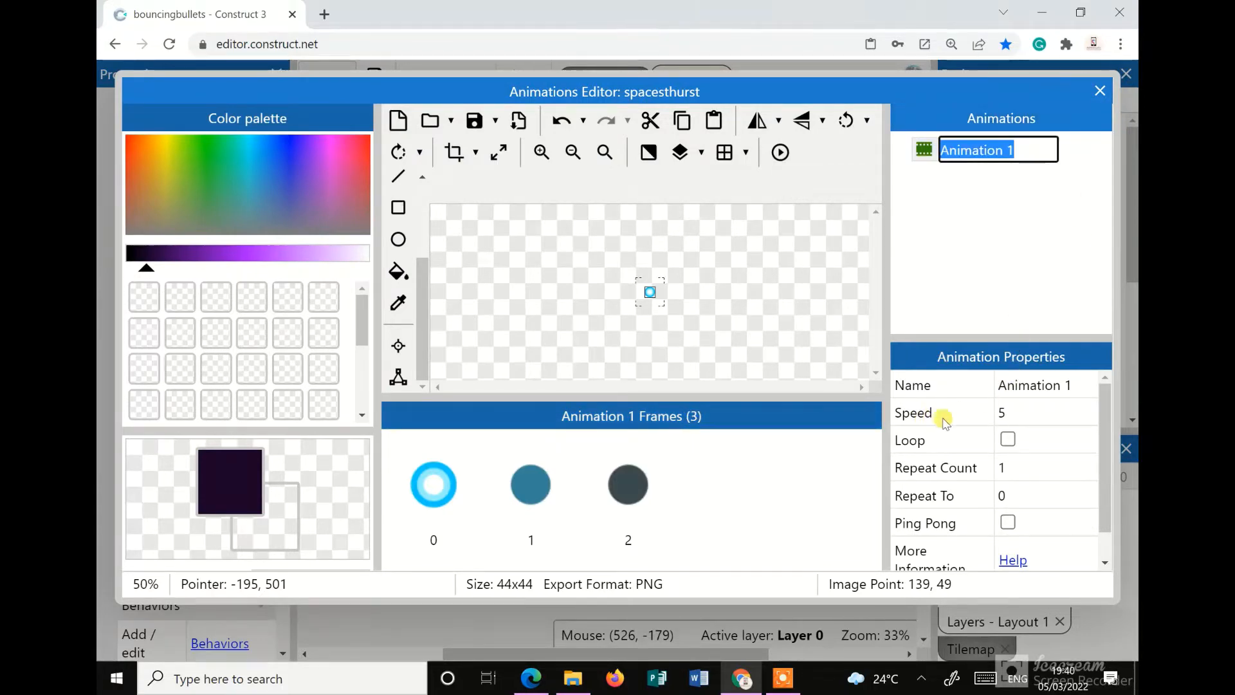
left_click(1007, 439)
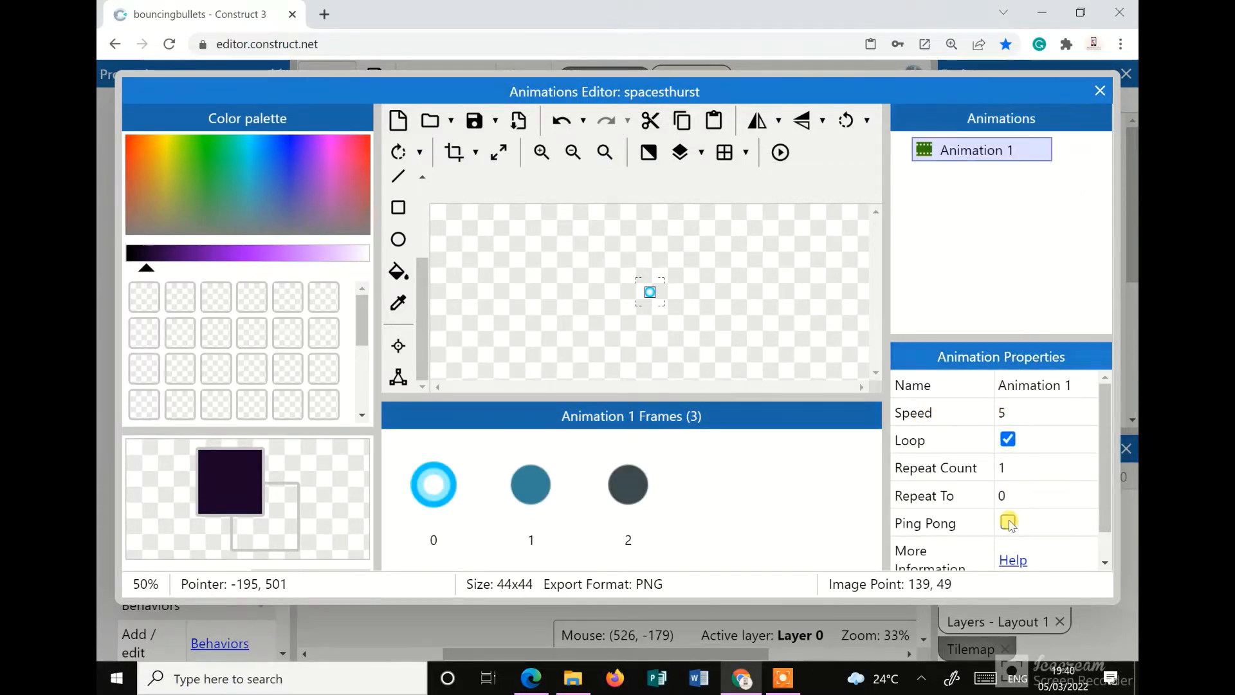
left_click(1008, 523)
left_click(1007, 503)
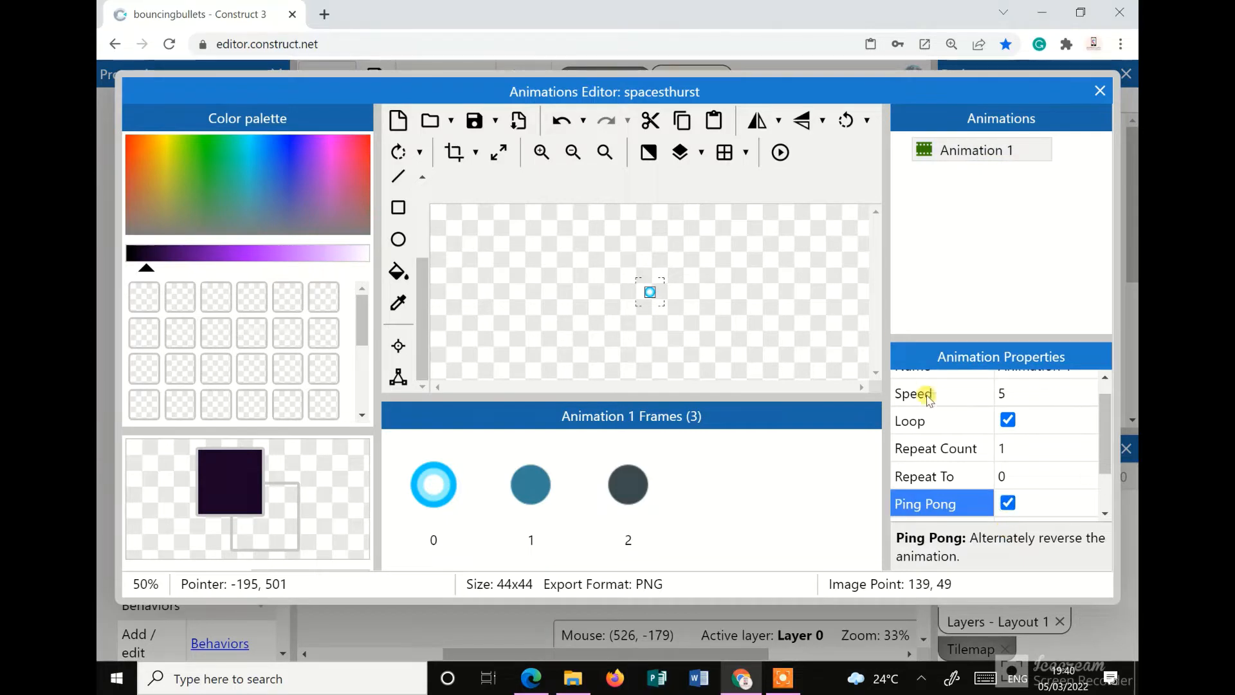
left_click(778, 157)
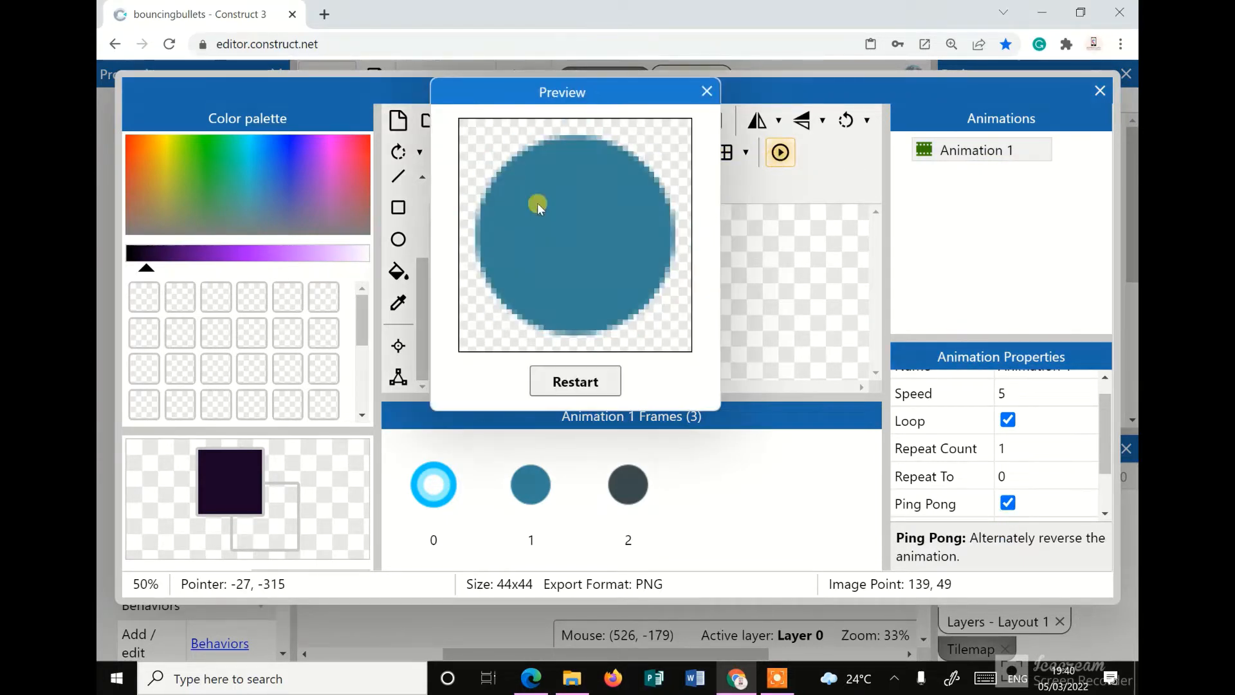
left_click(707, 92)
left_click(1099, 91)
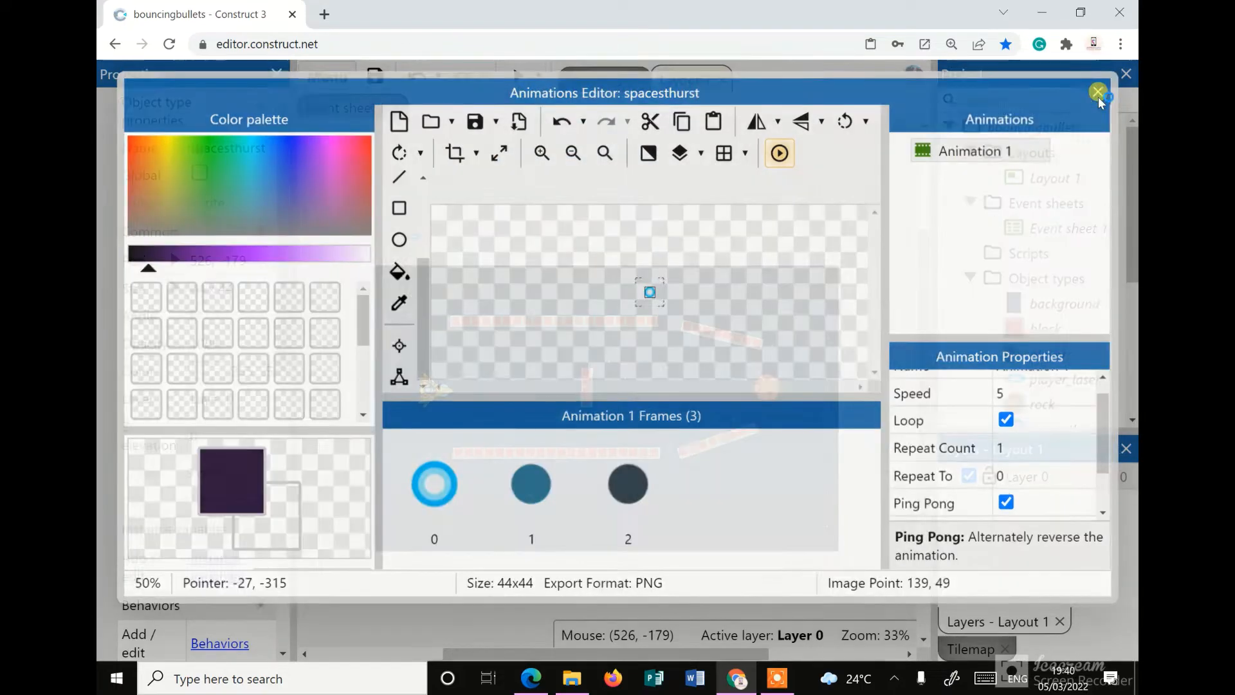
Place the spacesthurst sprite at the rear of the player ship, at about 85, 323
left_click_drag(566, 220, 420, 394)
scroll(395, 430, "up", 8, "ctrl")
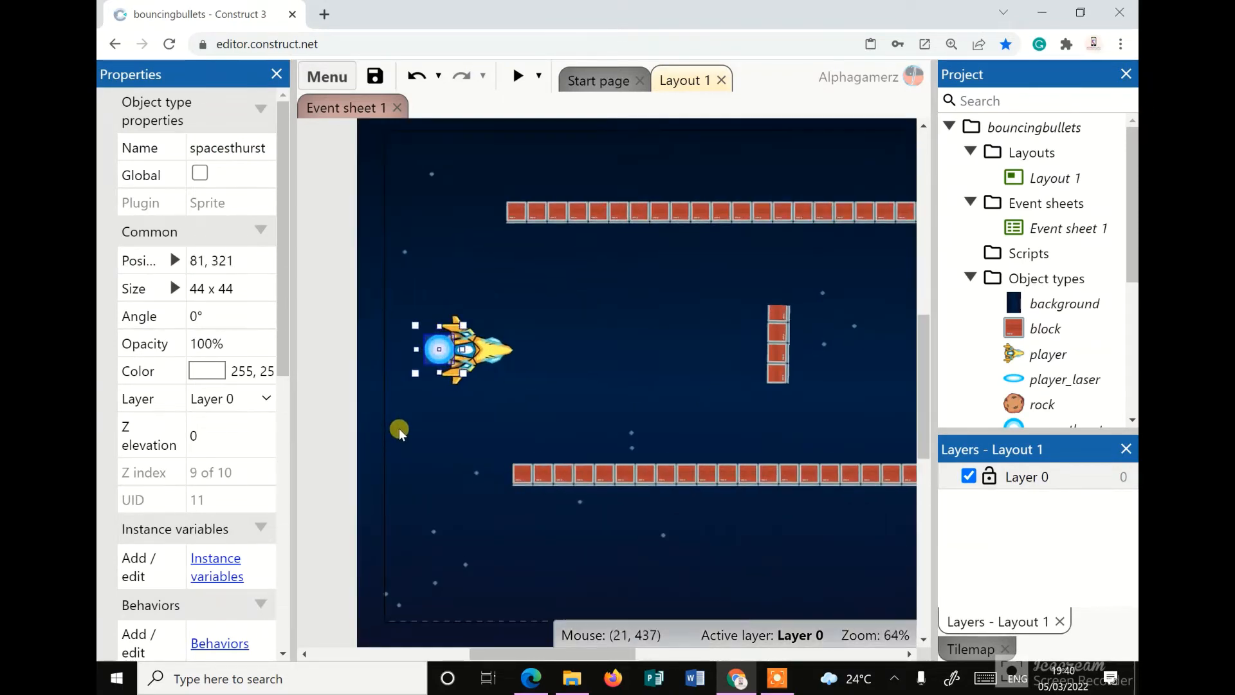
scroll(430, 384, "up", 1, "ctrl")
mouse_move(415, 316)
left_mouse_down()
mouse_move(430, 323)
mouse_move(418, 318)
left_mouse_up()
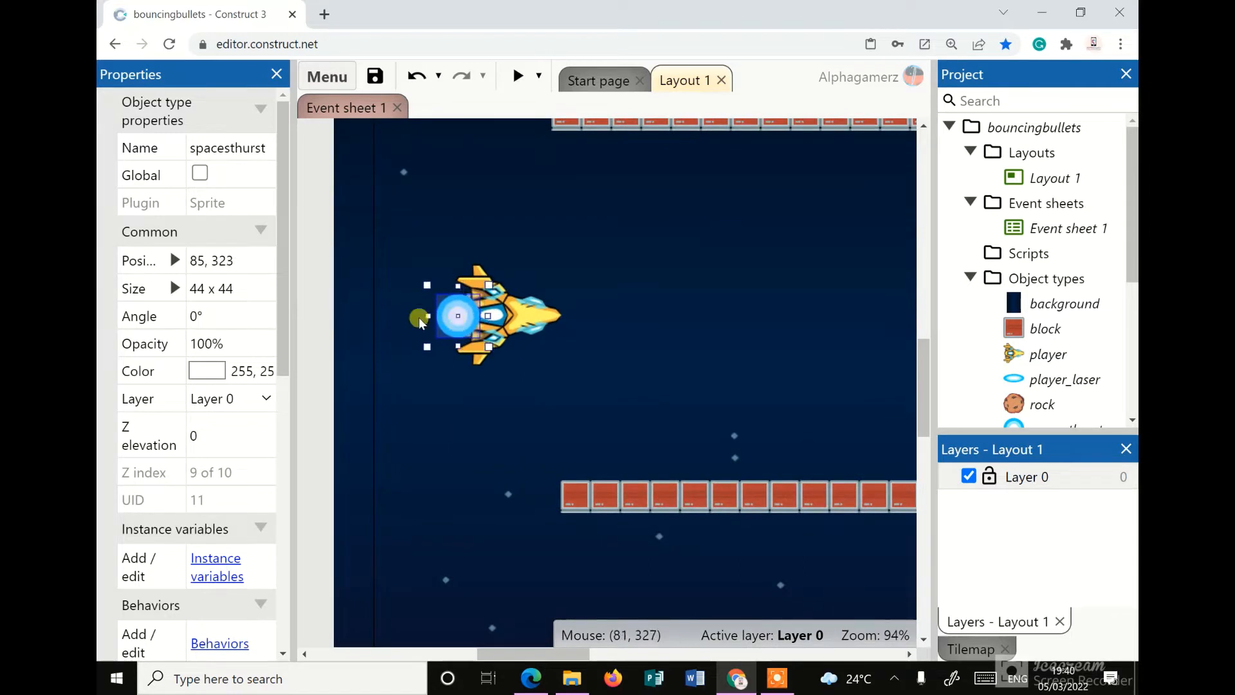
left_click(325, 328)
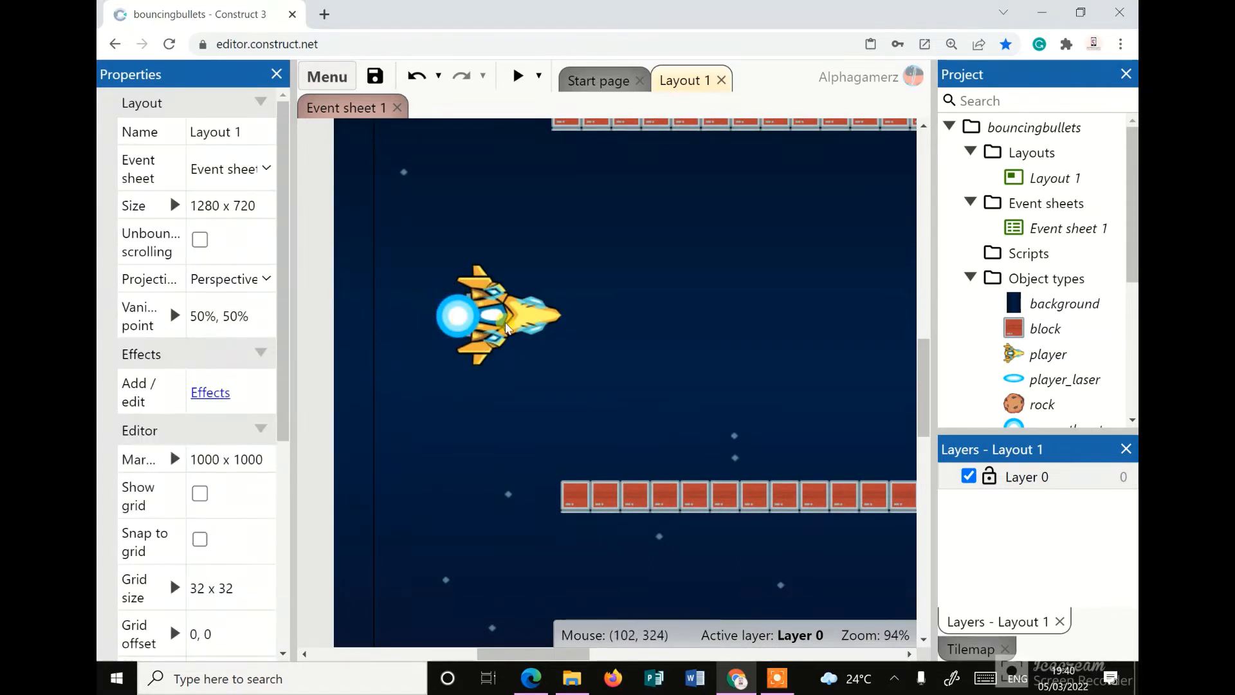
Add the Pin behavior to the spacesthurst sprite and close its behaviors dialog
left_click(456, 316)
scroll(219, 380, "down", 5)
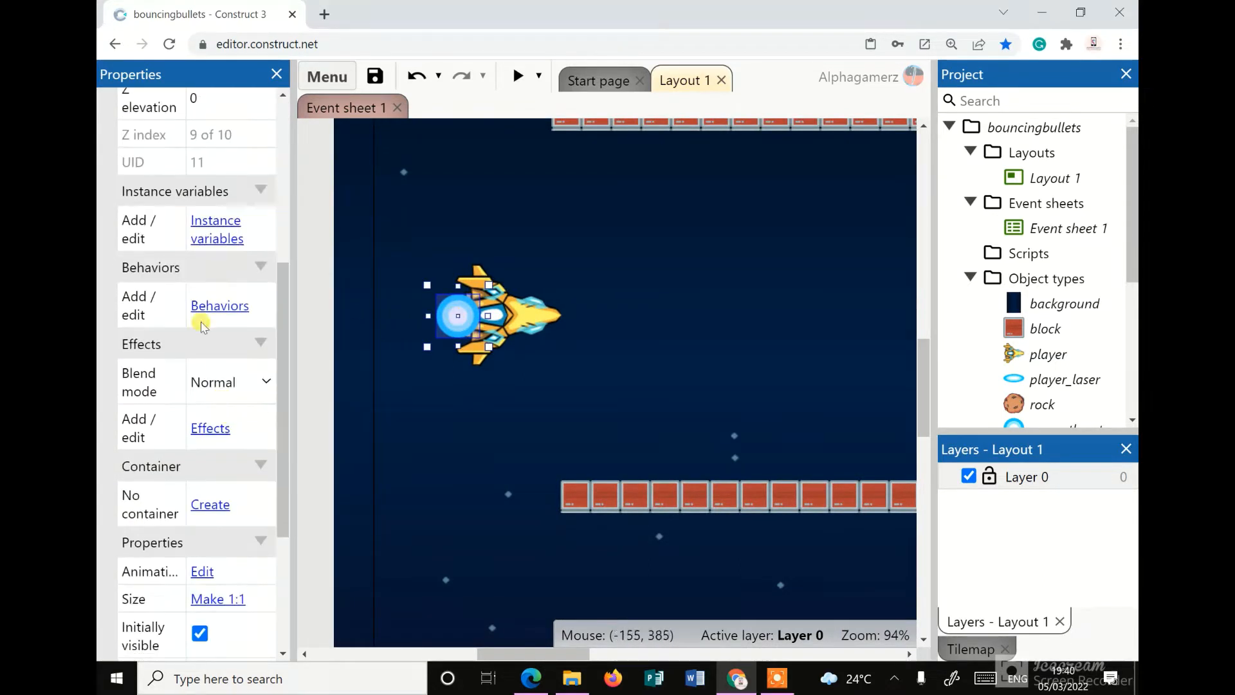
left_click(200, 310)
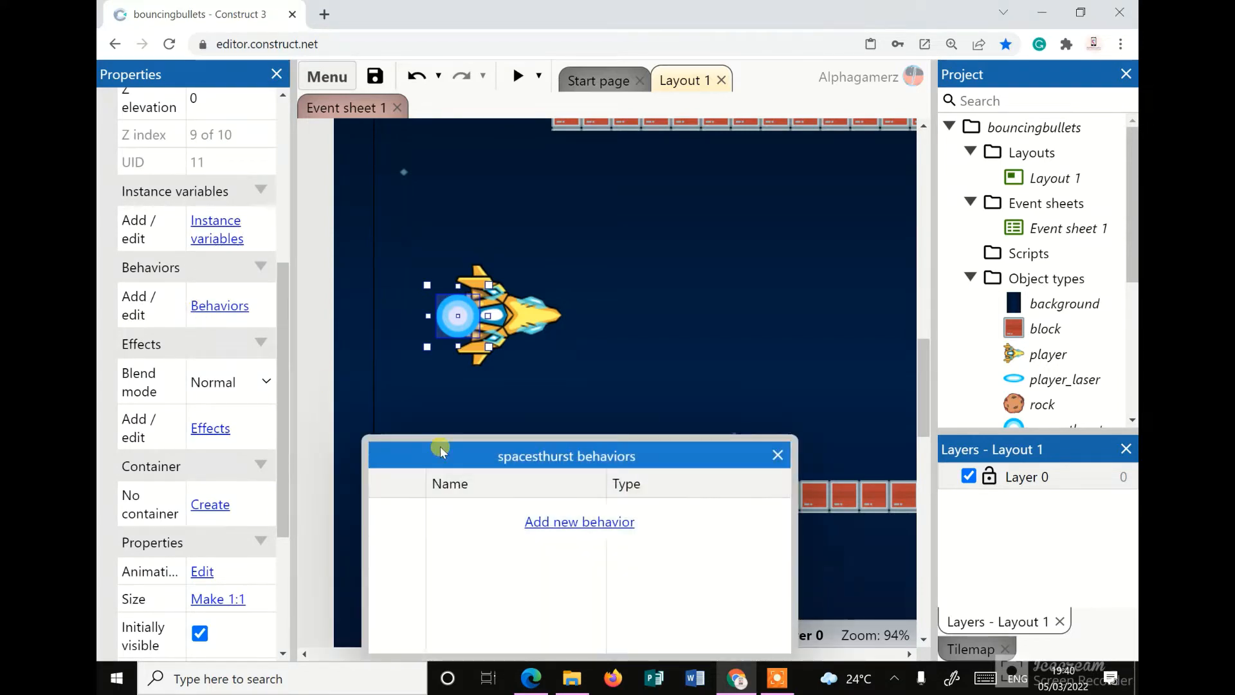
left_click(555, 522)
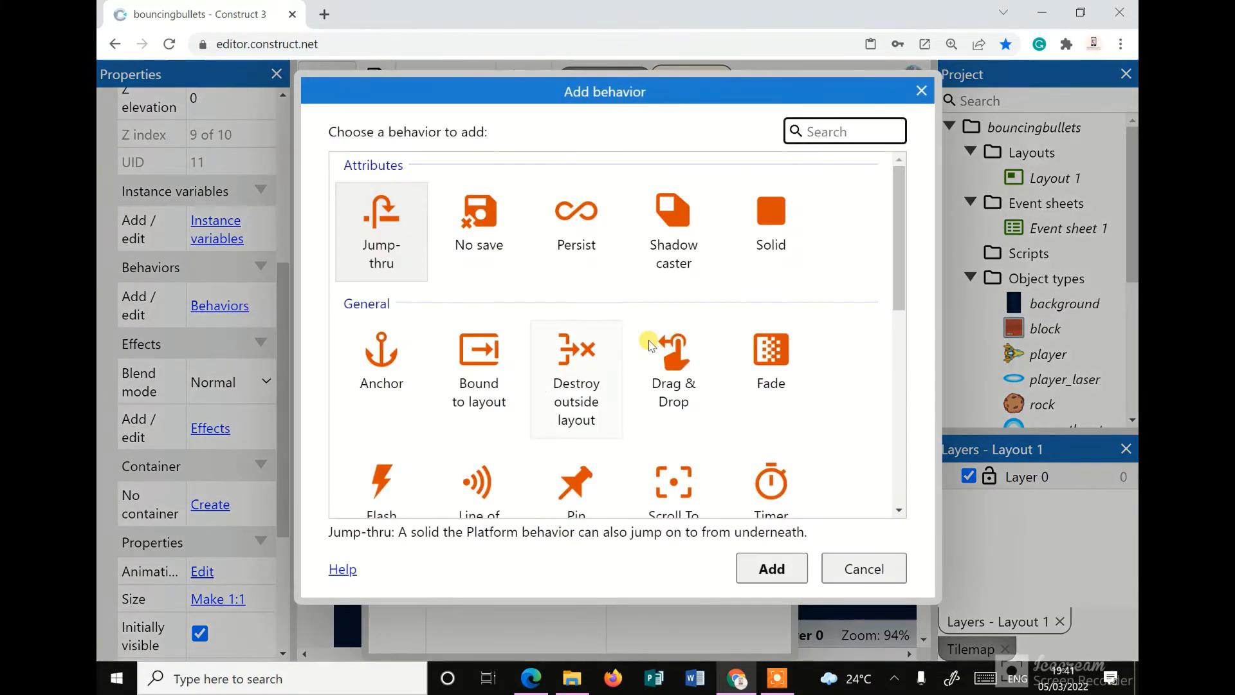
scroll(601, 457, "down", 1)
left_click(547, 412)
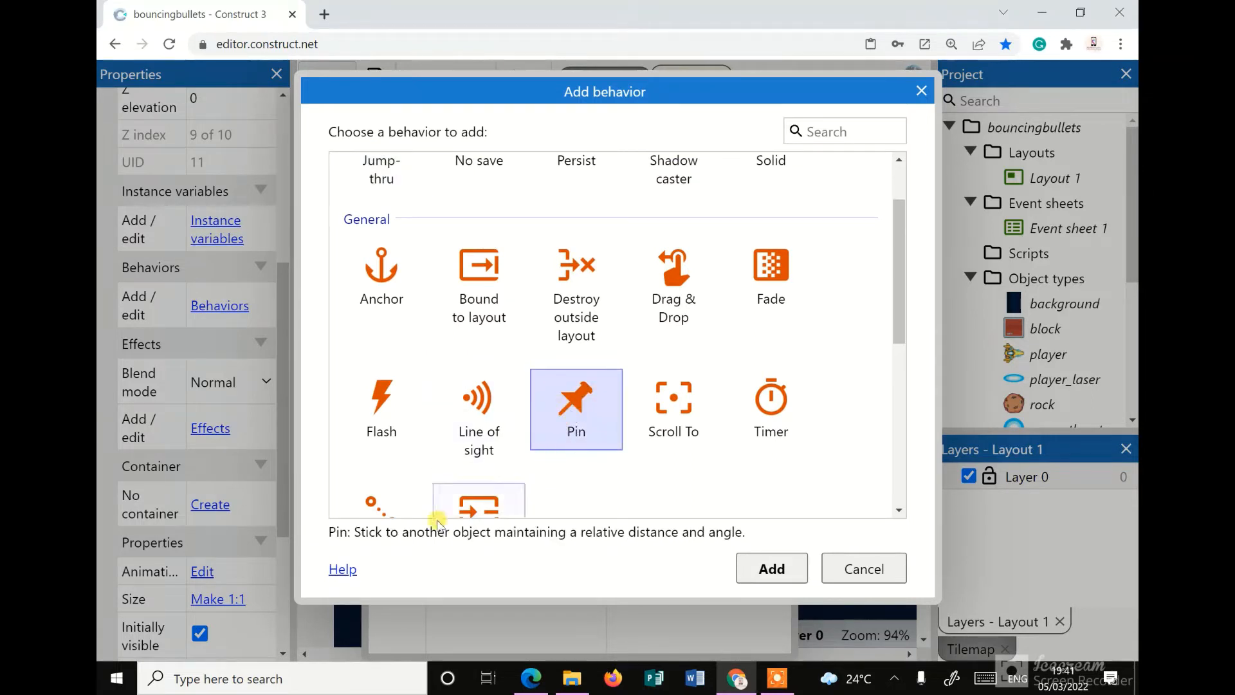
left_click(766, 568)
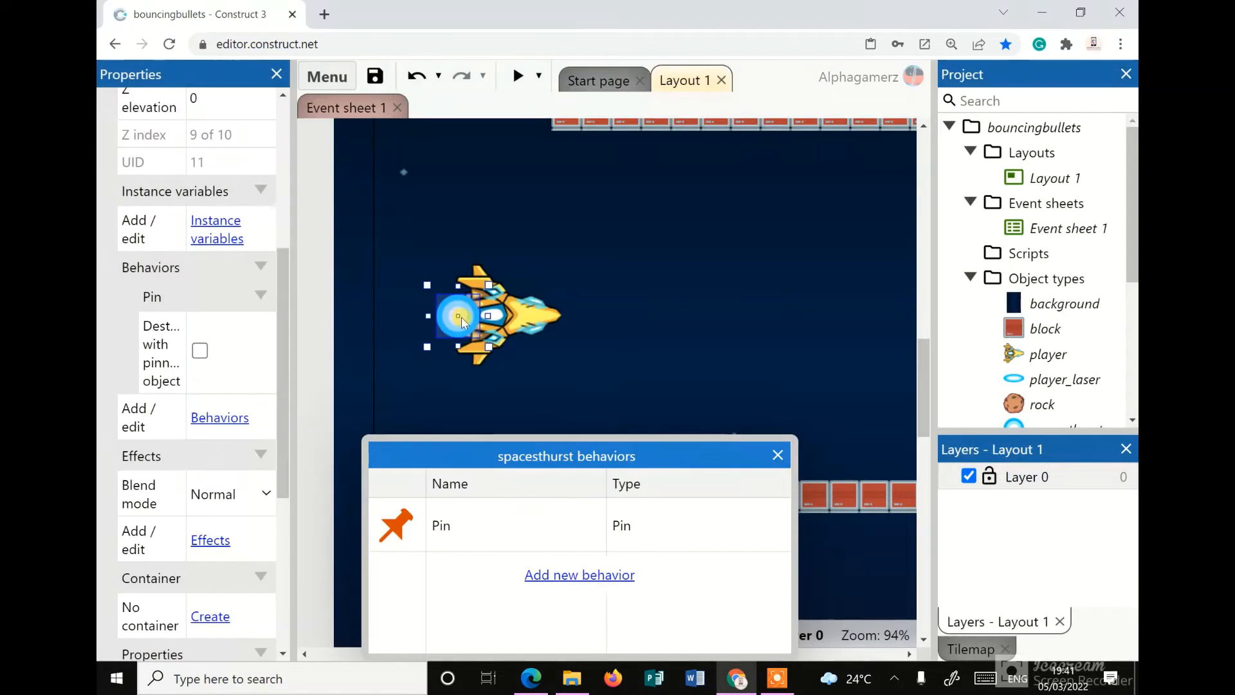
left_click(777, 455)
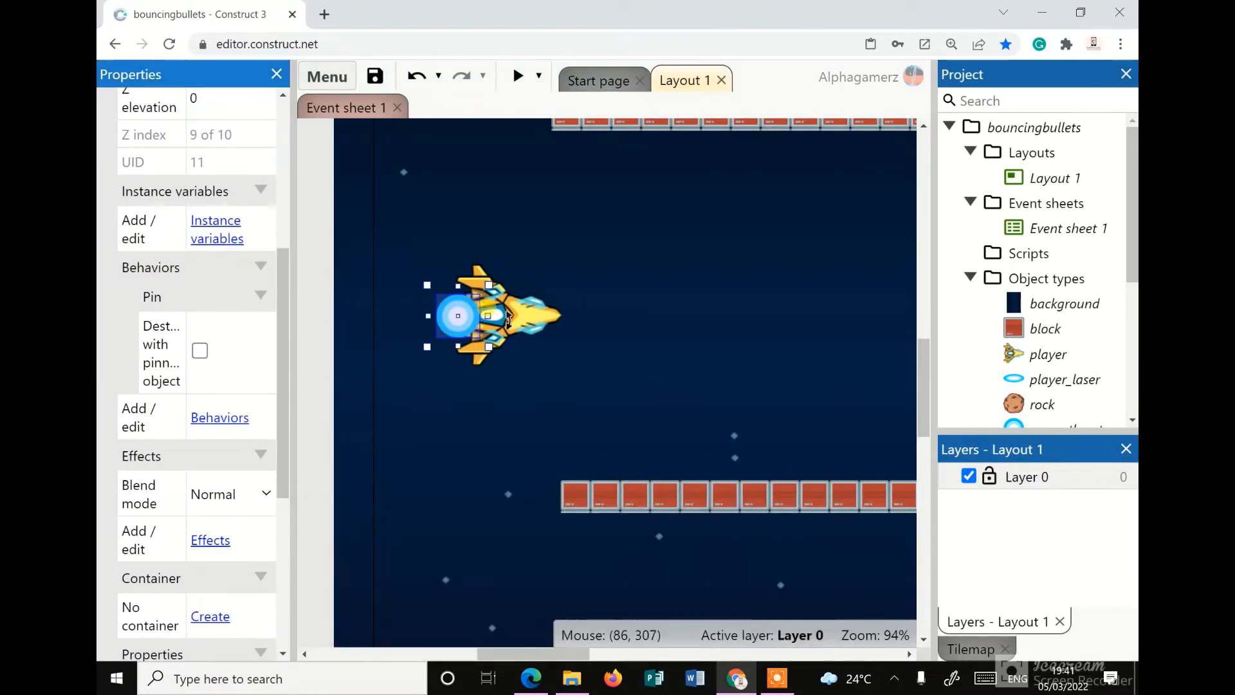
Send the player ship to the top of its layer, in front of the thrust sprite, and preview the layout
left_click(554, 394)
left_click(518, 316)
right_click(512, 316)
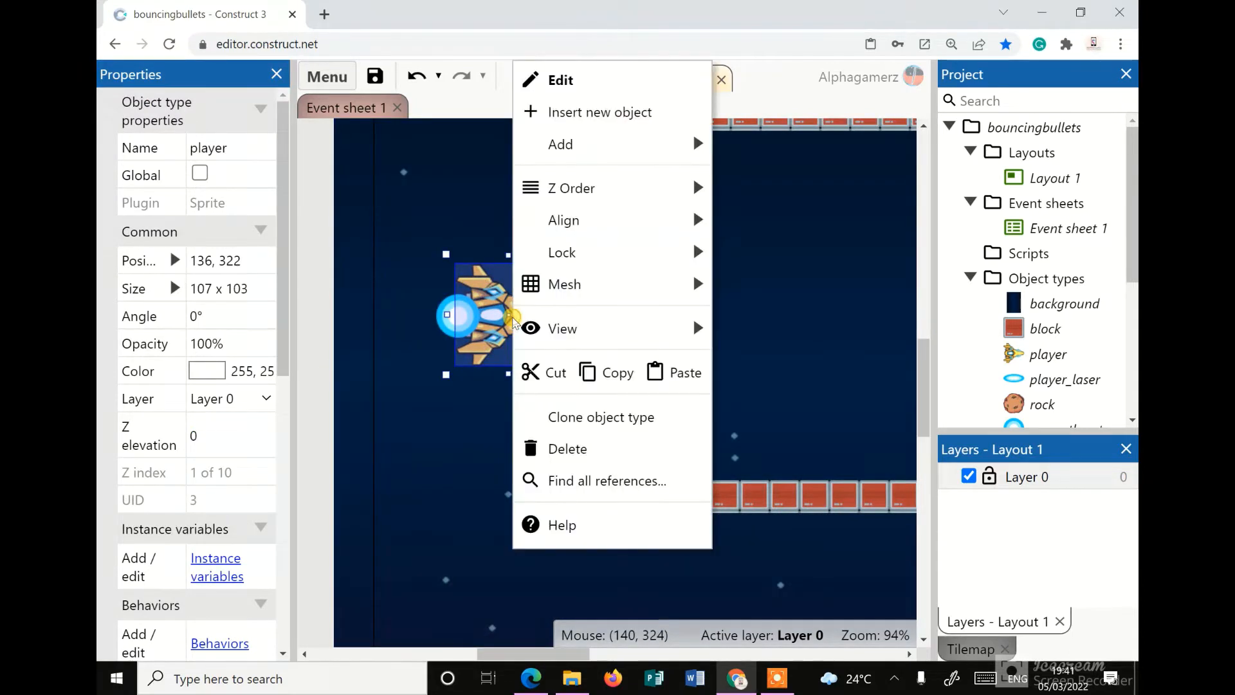
mouse_move(587, 183)
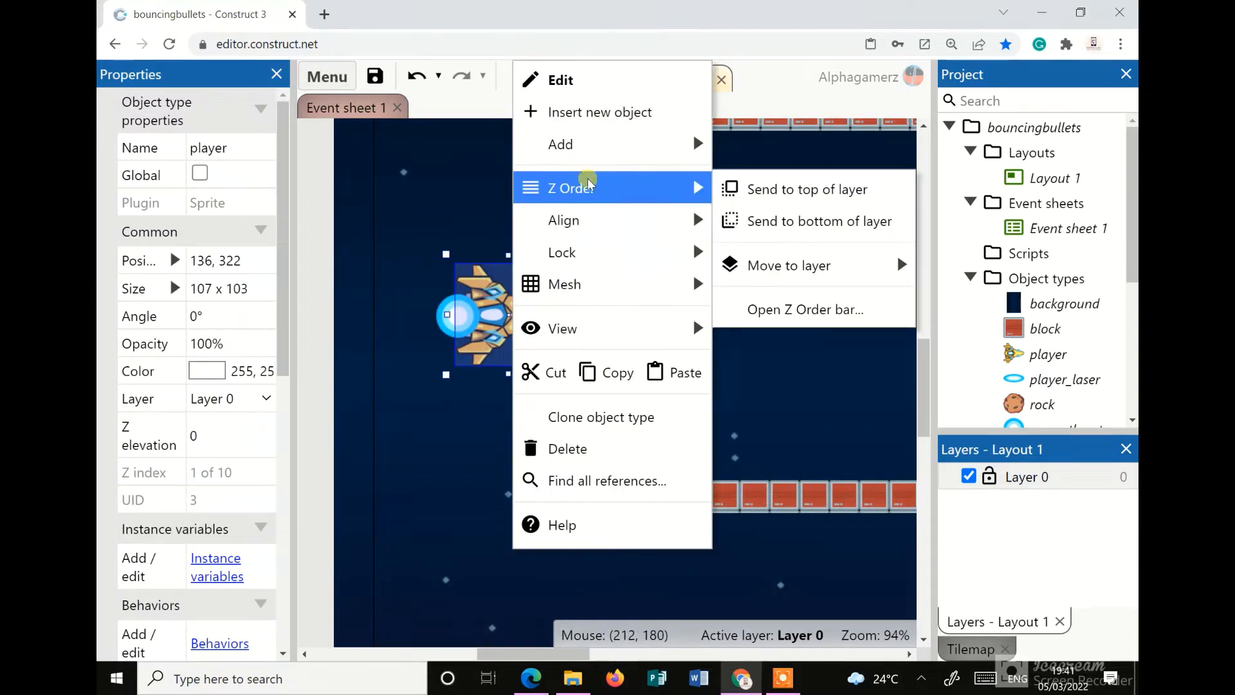
left_click(769, 195)
left_click(659, 295)
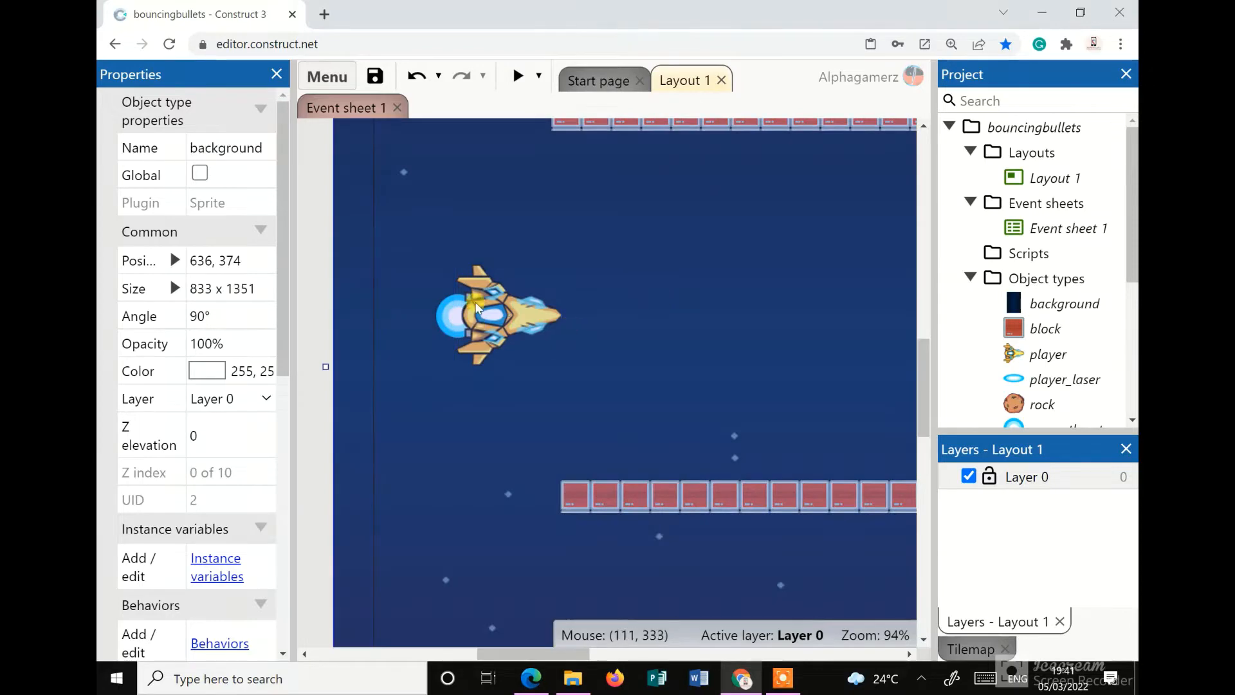
left_click(333, 291)
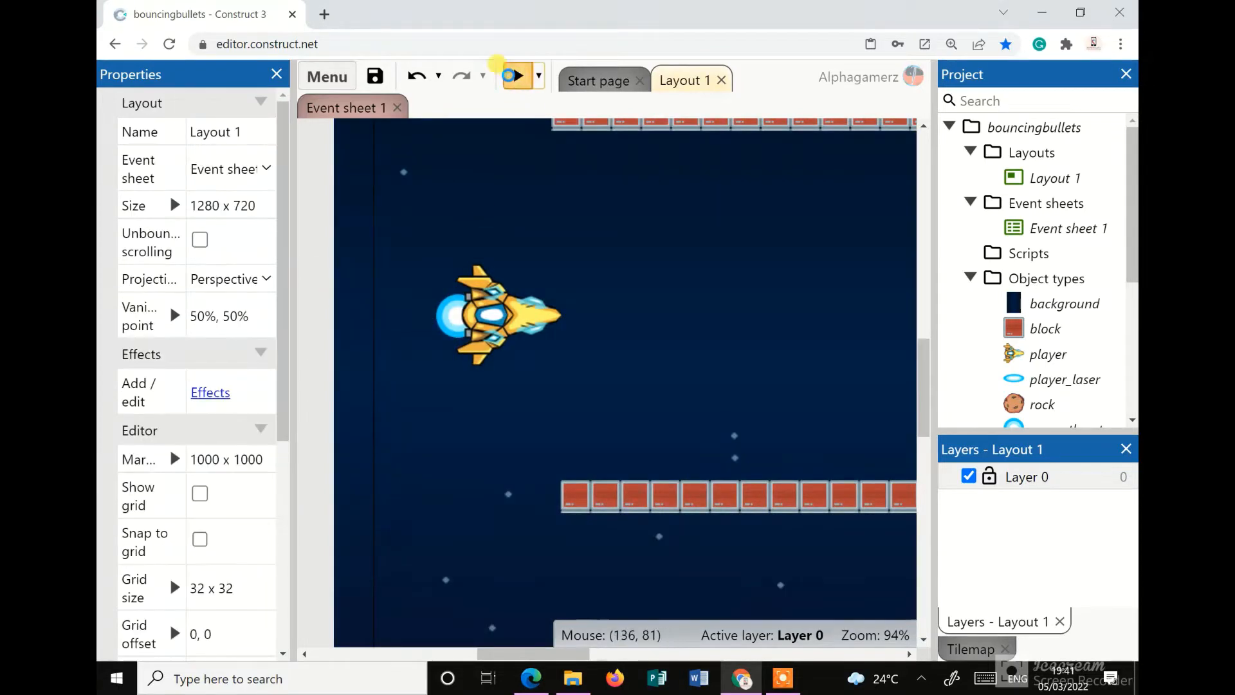
left_click(512, 77)
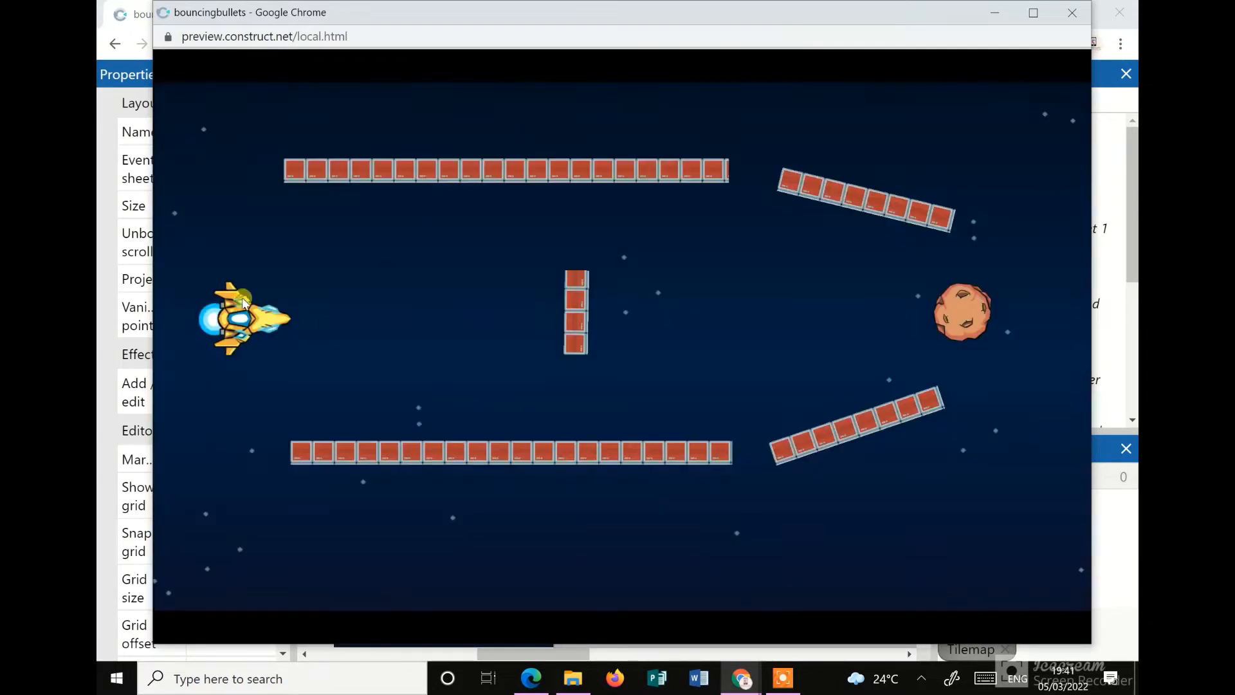
Close the layout preview and return to the layout editor
left_click(252, 305)
left_click(1072, 12)
left_click_drag(479, 319, 474, 322)
left_click(643, 326)
scroll(652, 329, "up", 3)
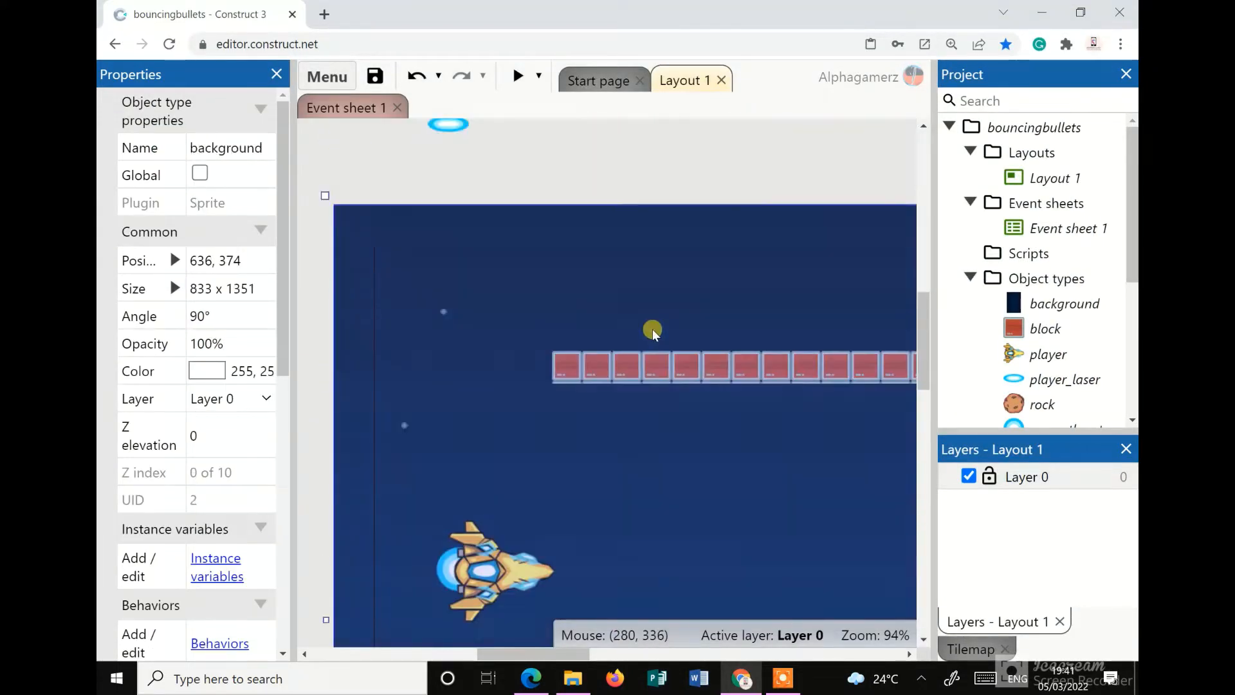
scroll(652, 330, "down", 3)
scroll(652, 329, "up", 3)
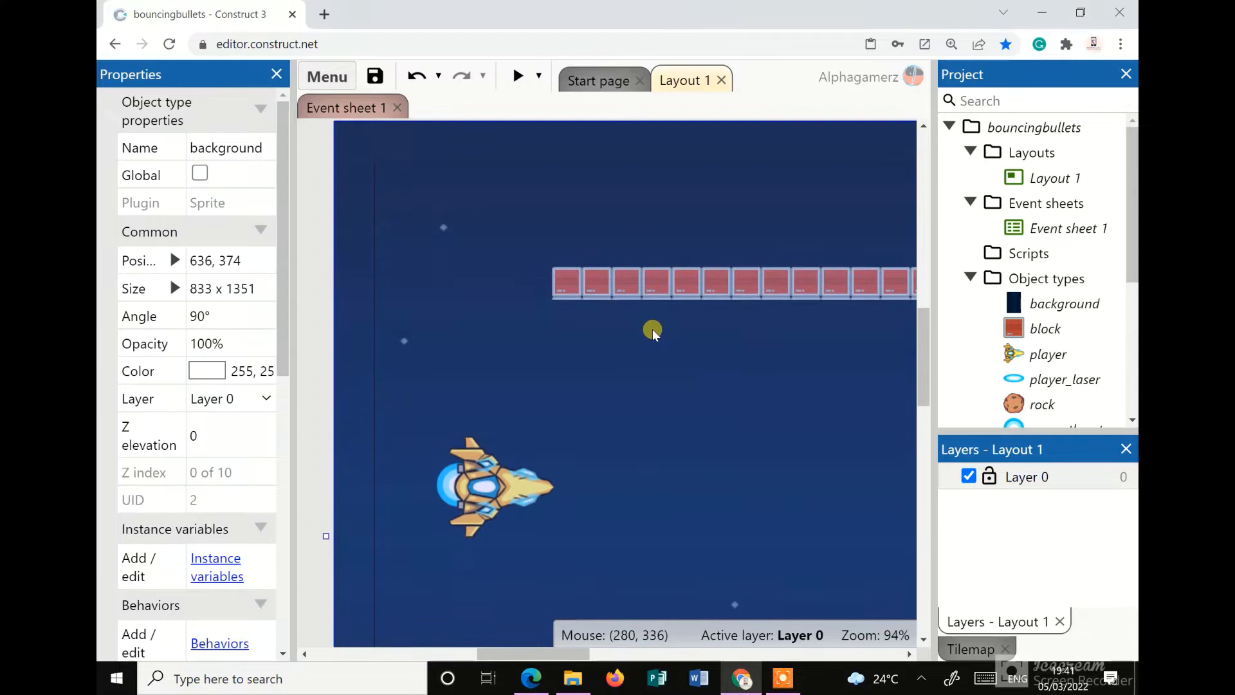
Add the 8 Direction movement behavior to the player ship and close its behaviors dialog
left_click(508, 488)
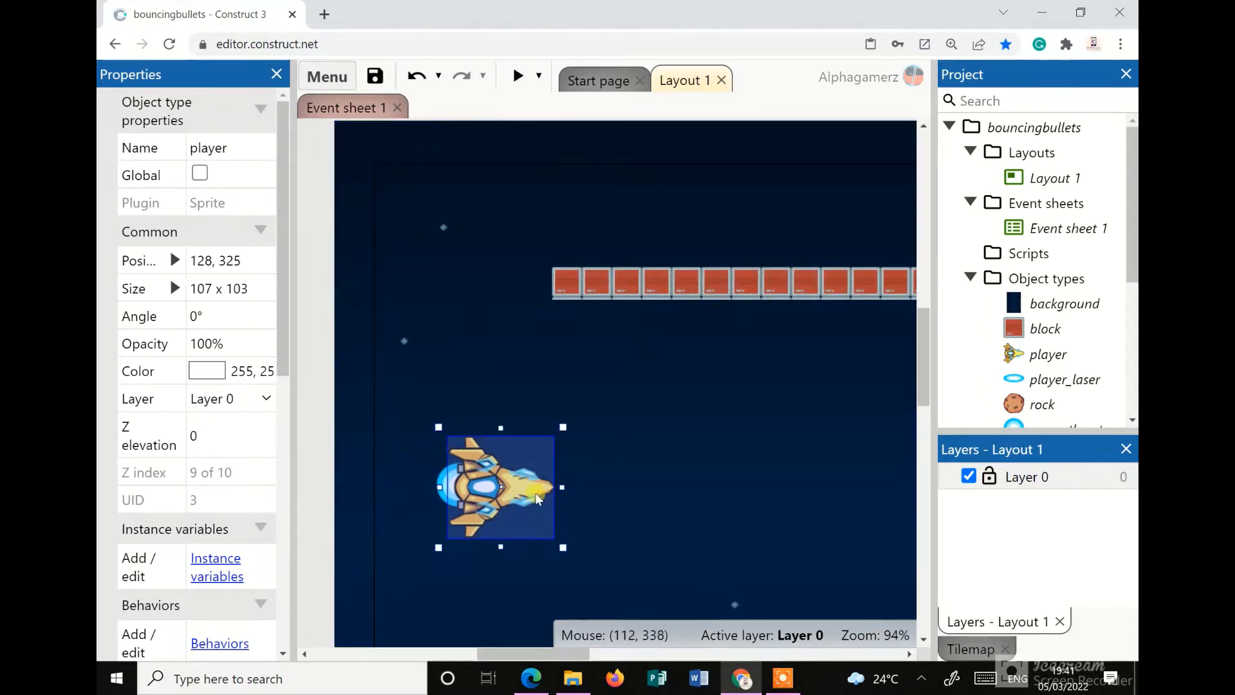
scroll(261, 432, "down", 5)
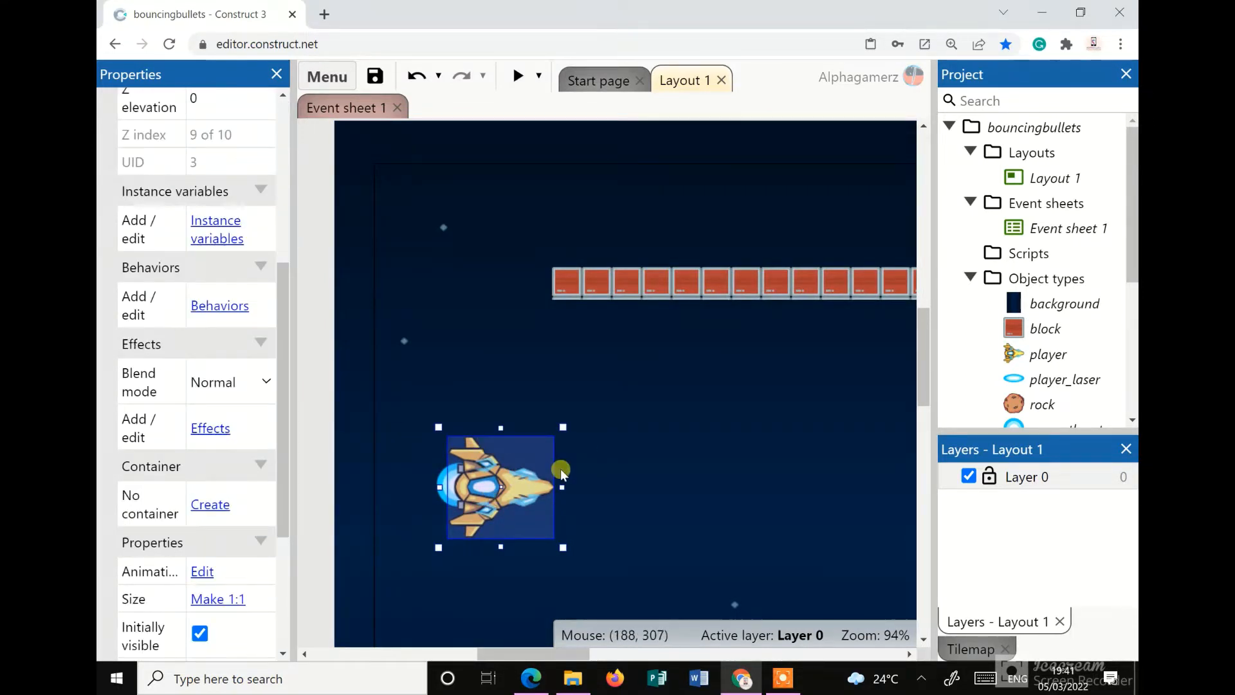
scroll(513, 298, "down", 3)
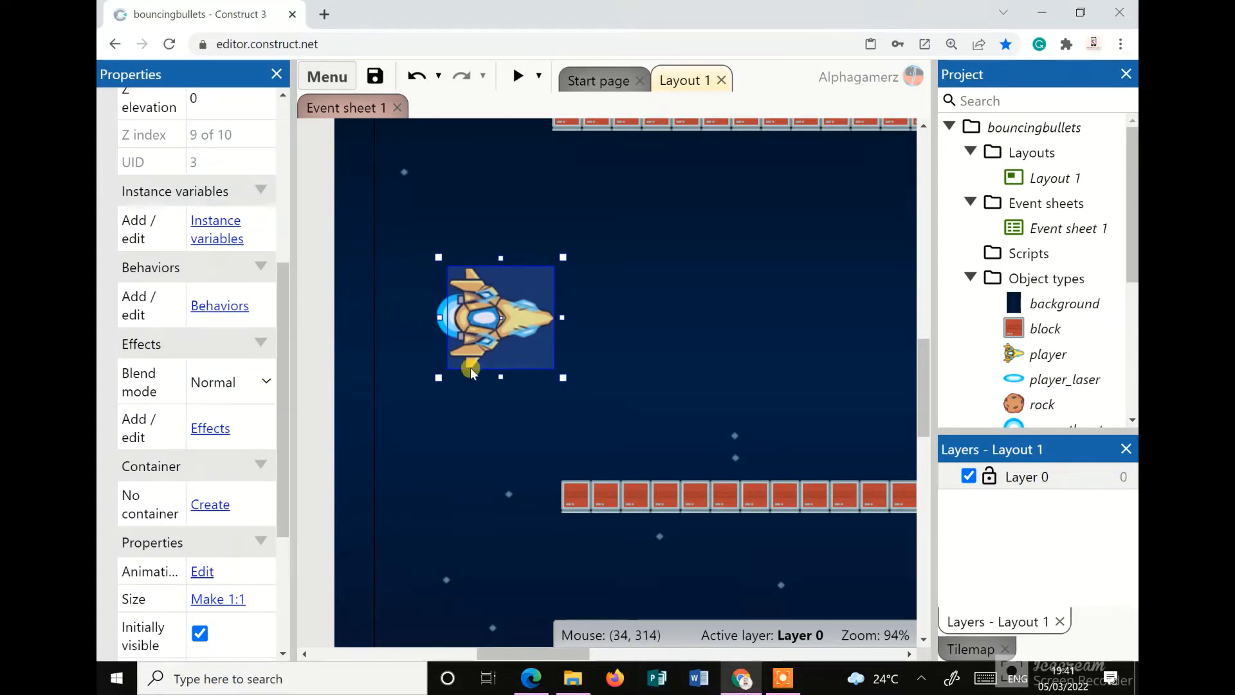
left_click(201, 312)
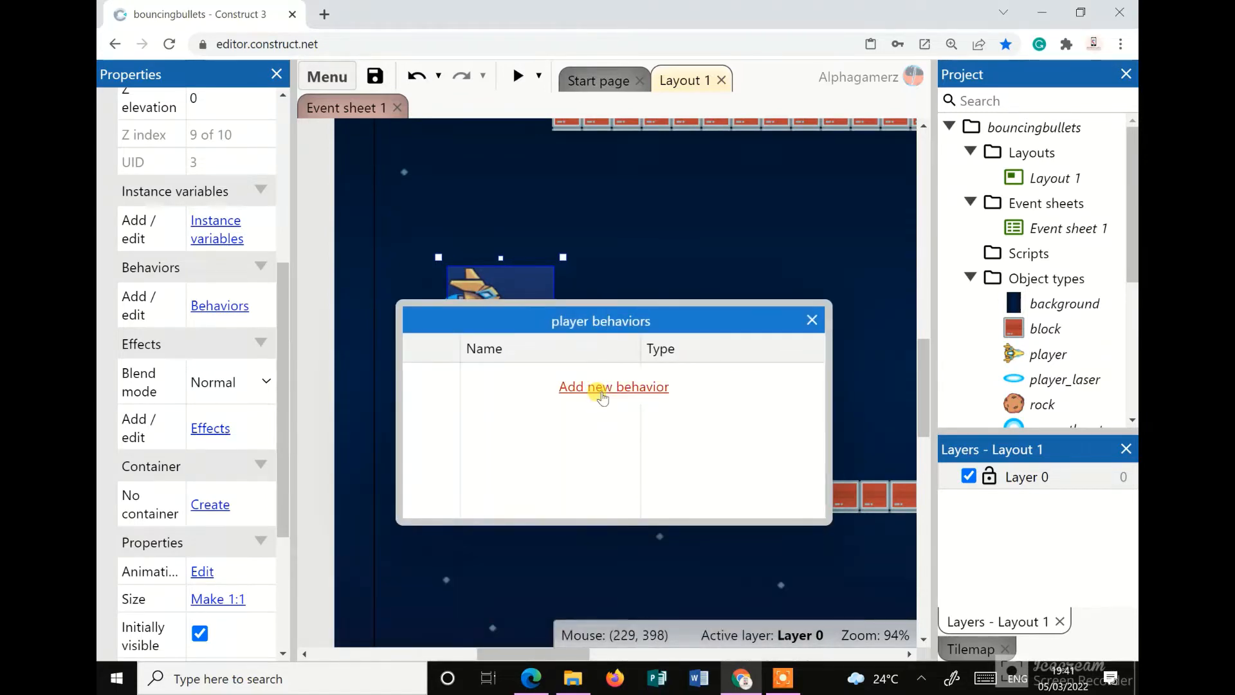
left_click(601, 389)
scroll(663, 395, "down", 8)
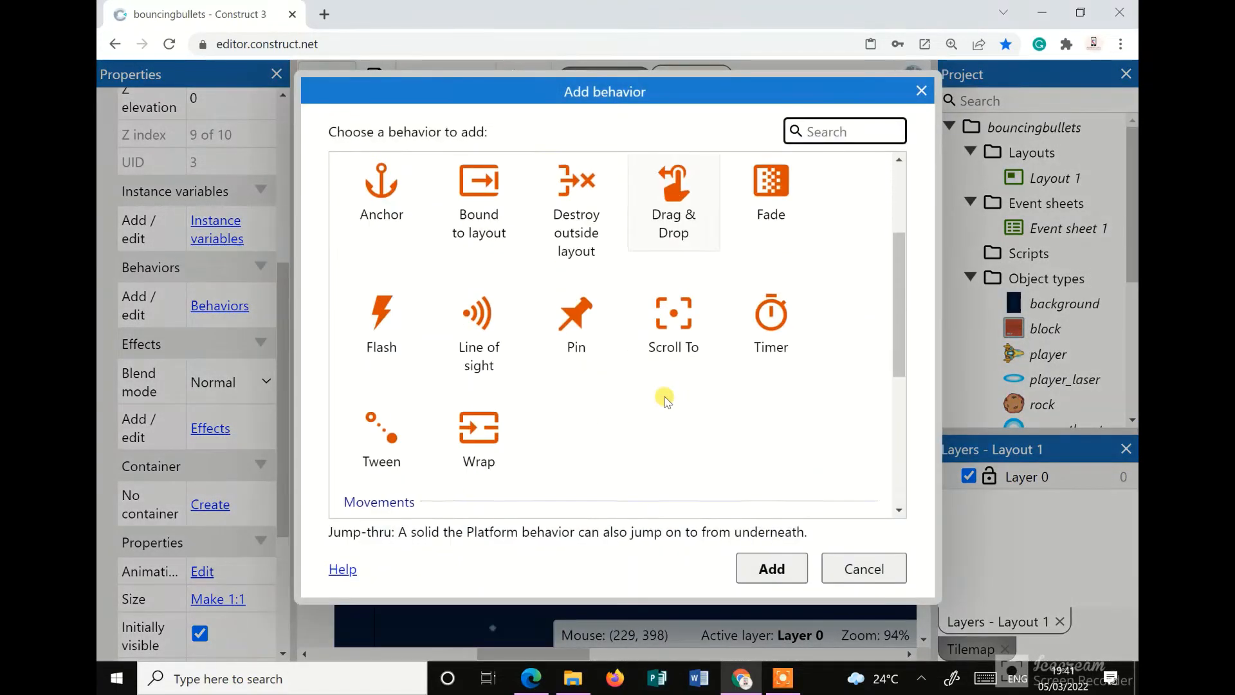
left_click(396, 250)
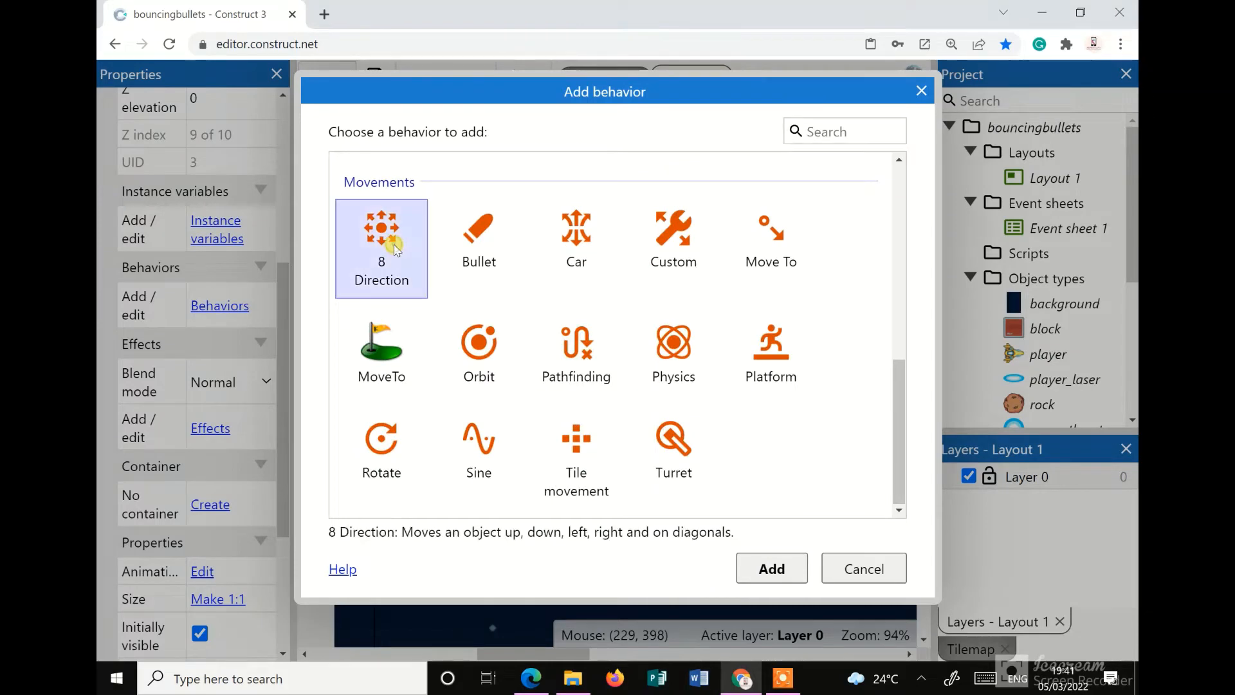
left_click(763, 558)
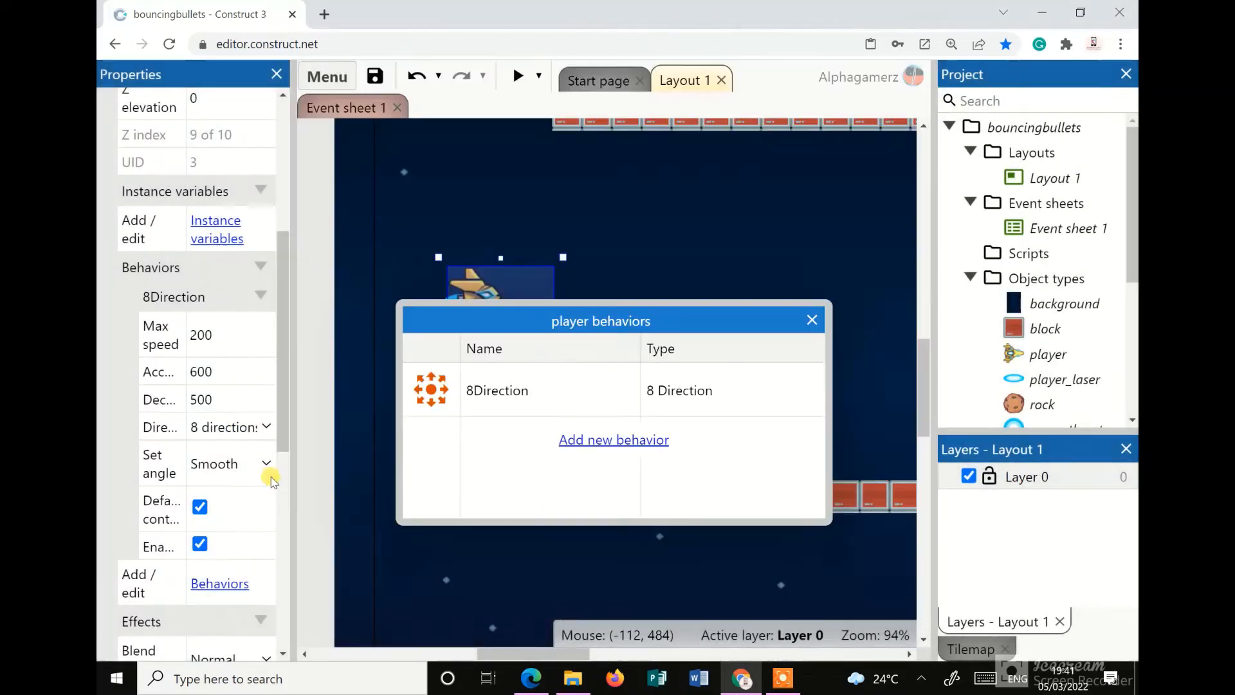
left_click(811, 320)
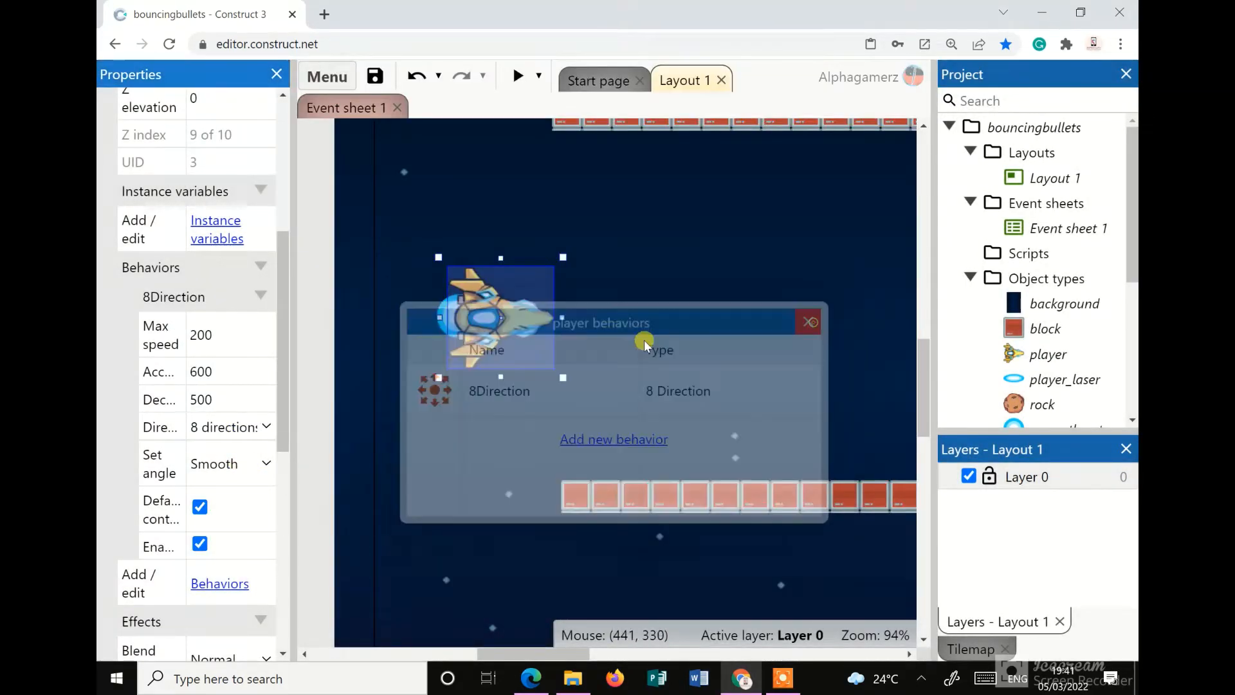
Preview the layout, steer the player ship up, down, left and right to test its movement, and close the preview
scroll(264, 421, "down", 2)
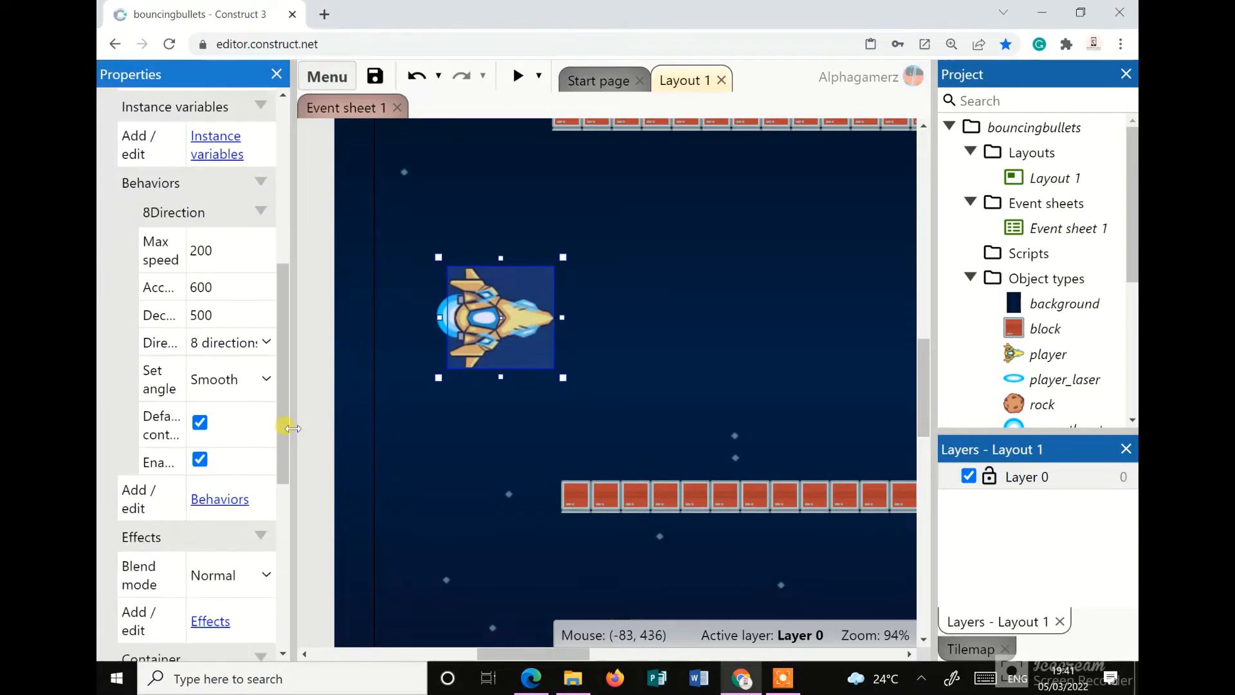
left_click_drag(292, 427, 345, 428)
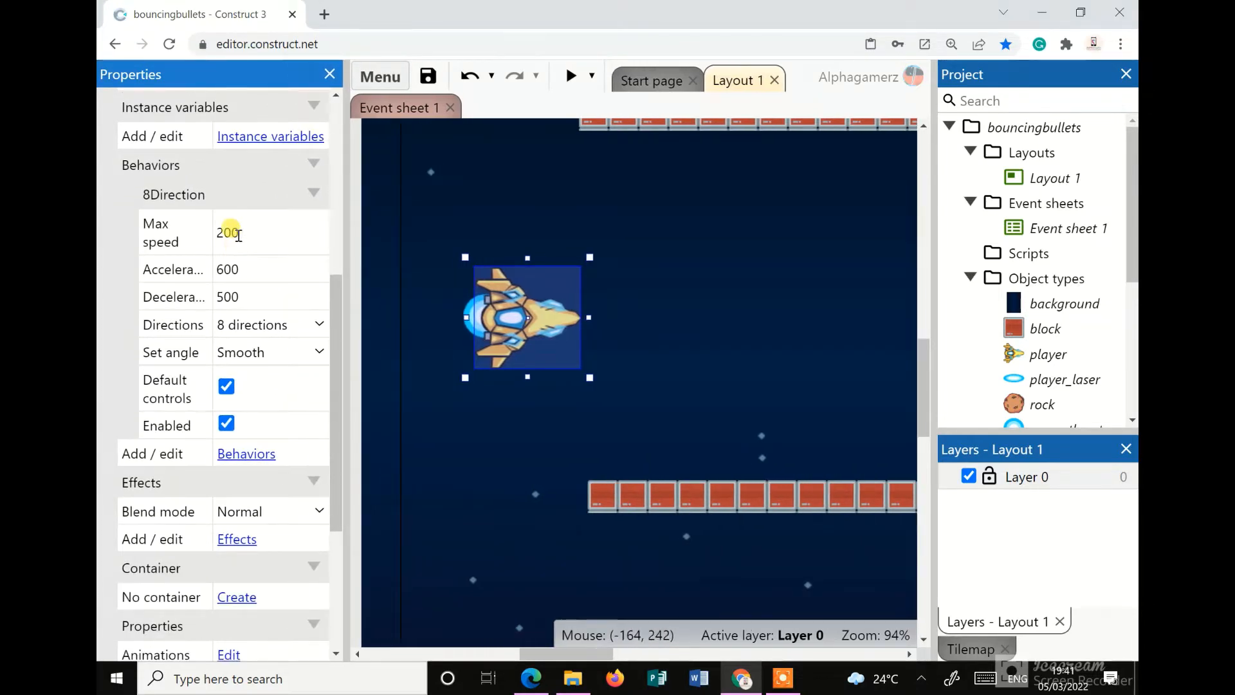
left_click(571, 76)
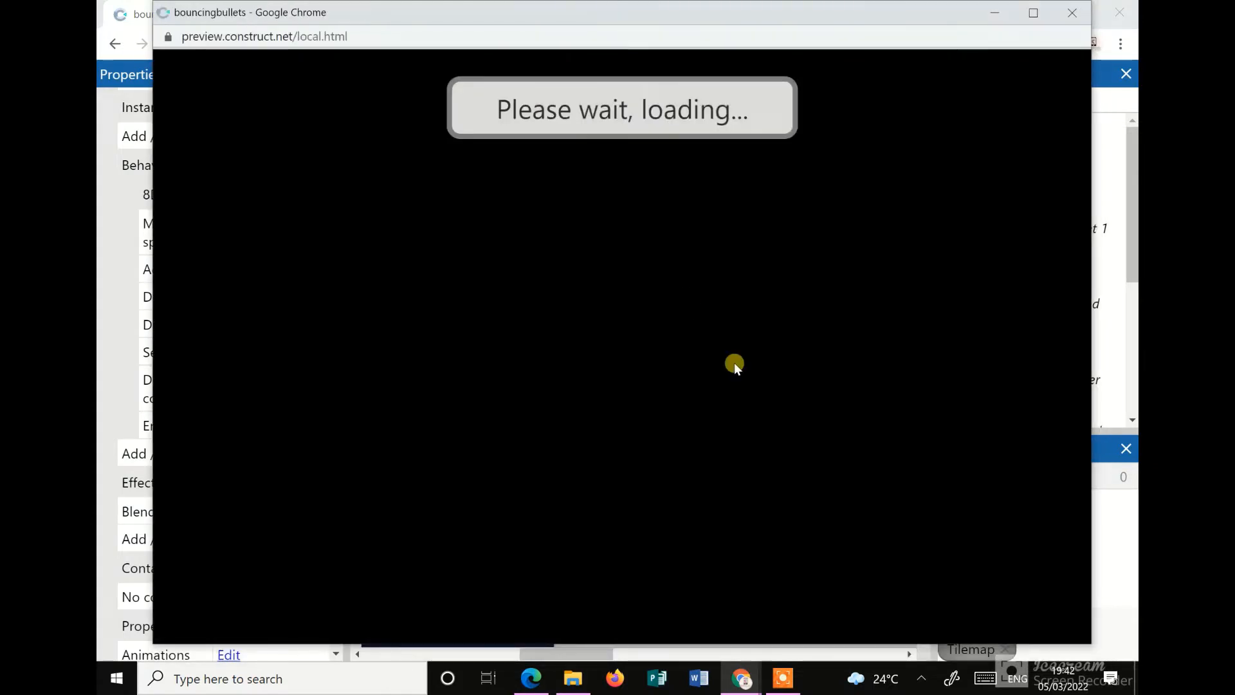
key("Right")
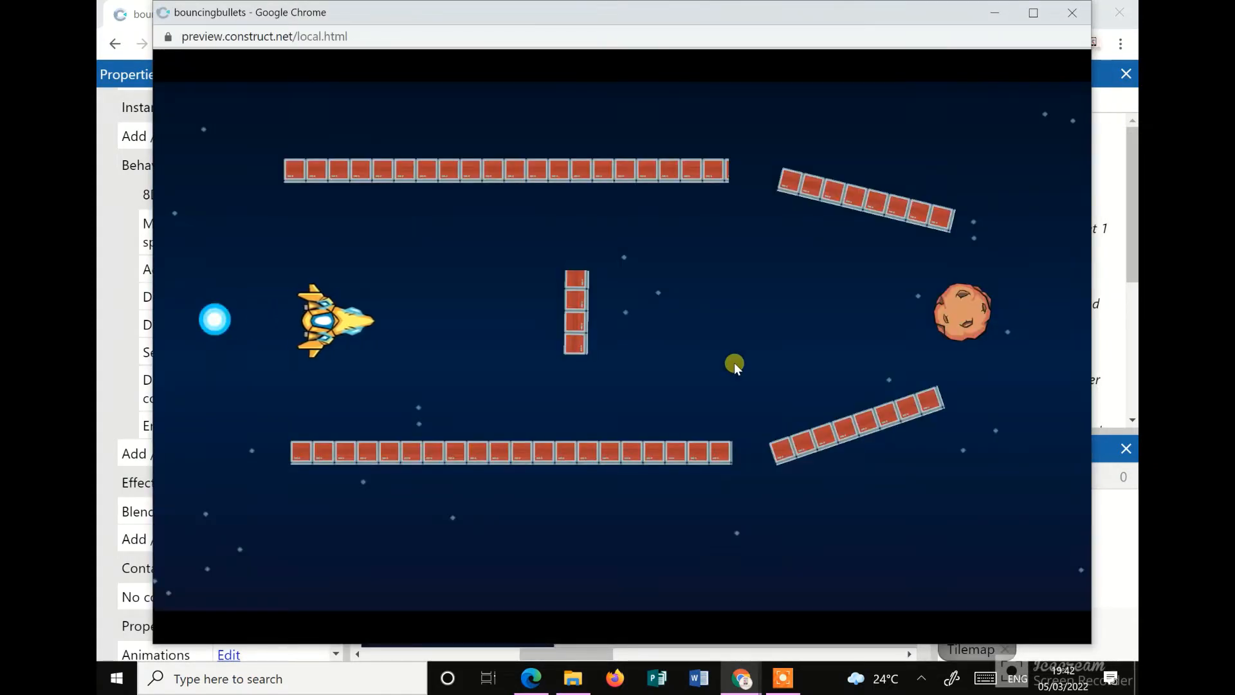
key("Up")
key("Down")
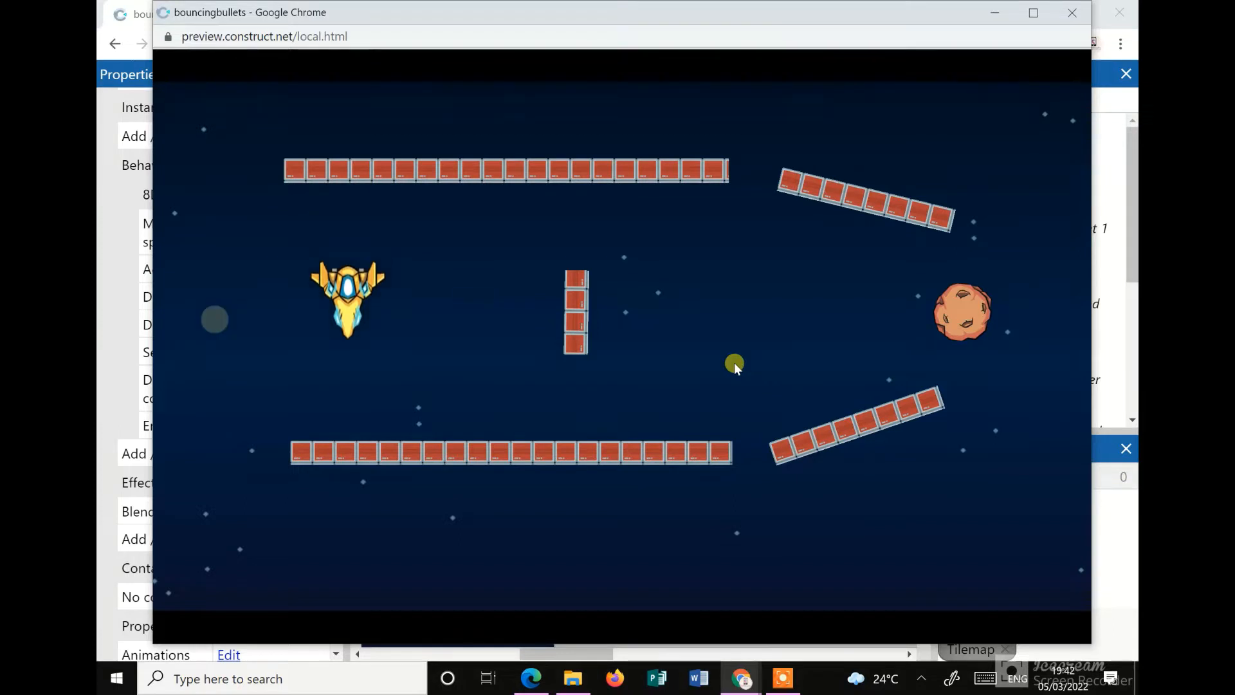
key("Right")
key("Up")
key("Left")
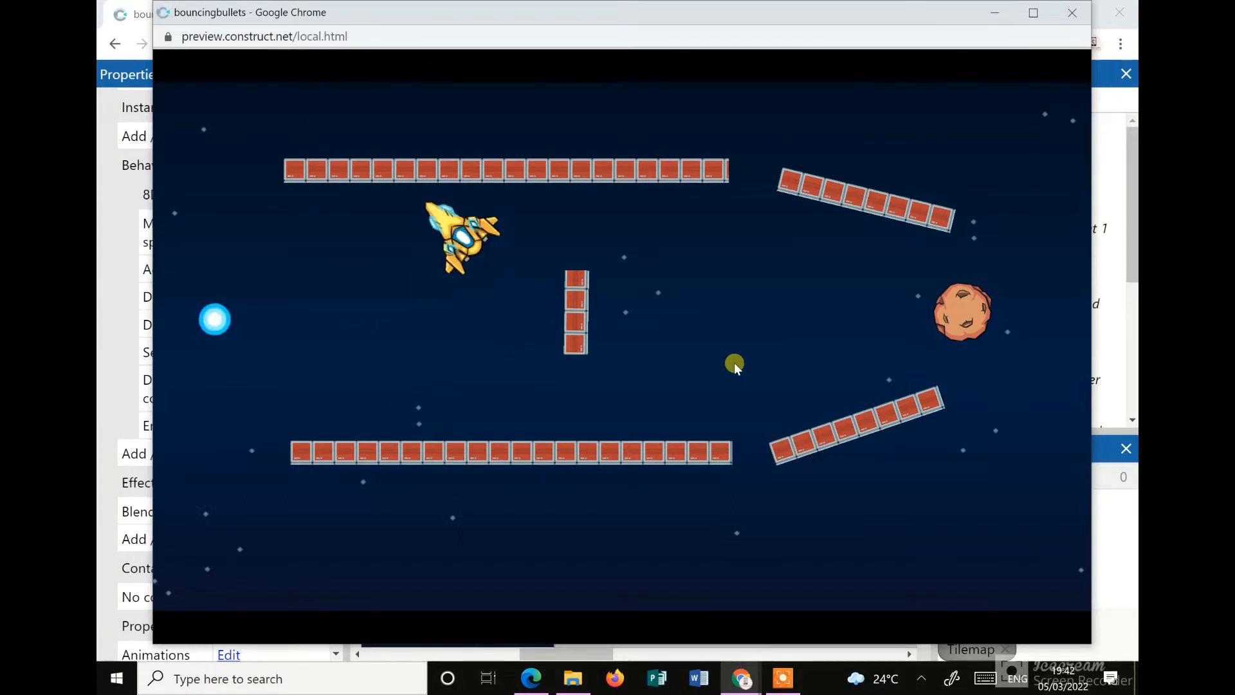
key("Down")
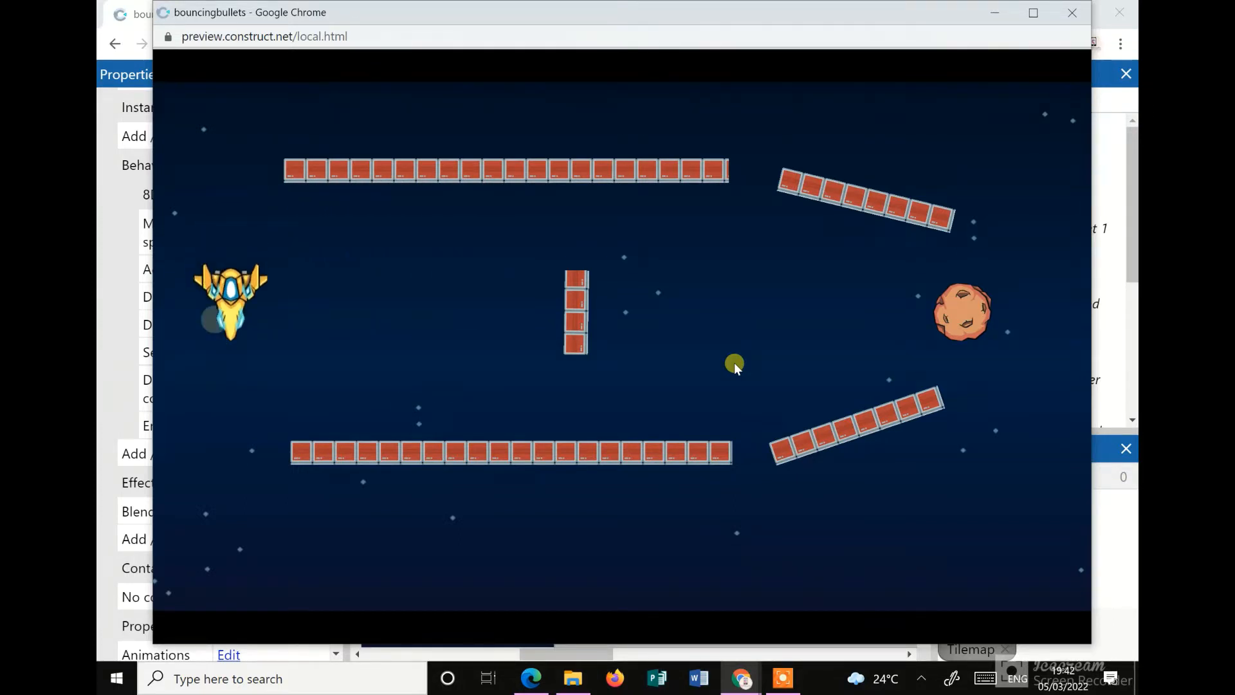
key("Right")
key("Up")
key("Right")
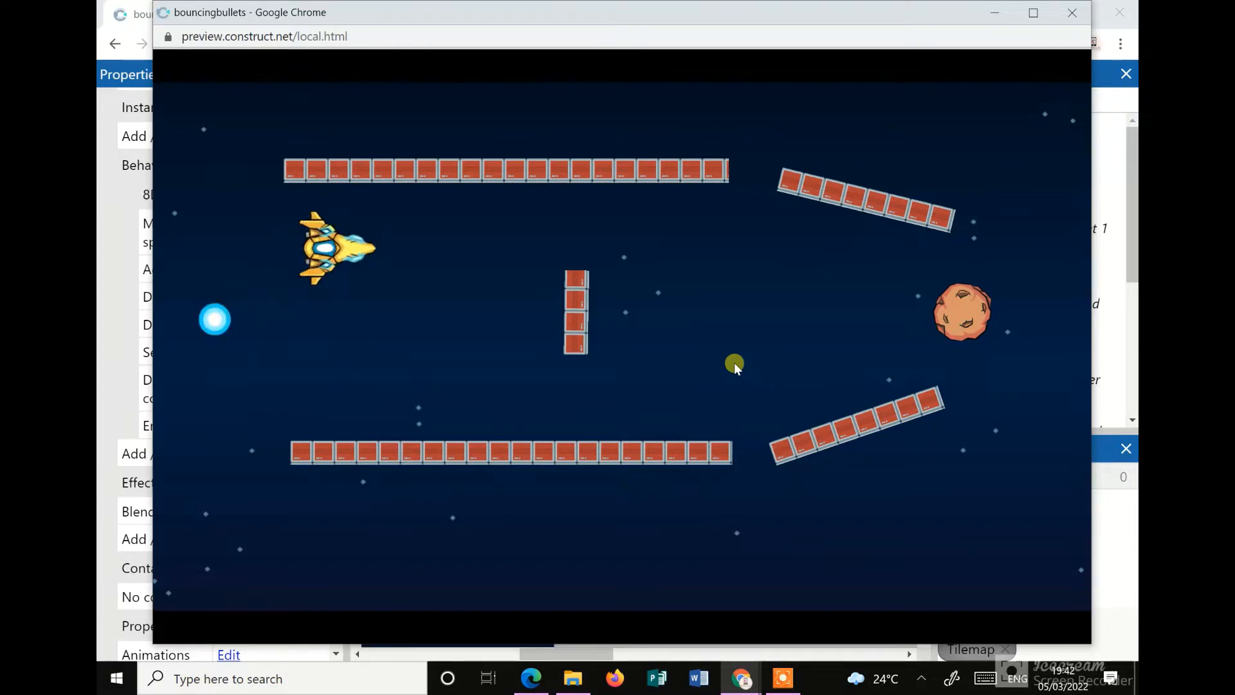
key("Down")
key("Left")
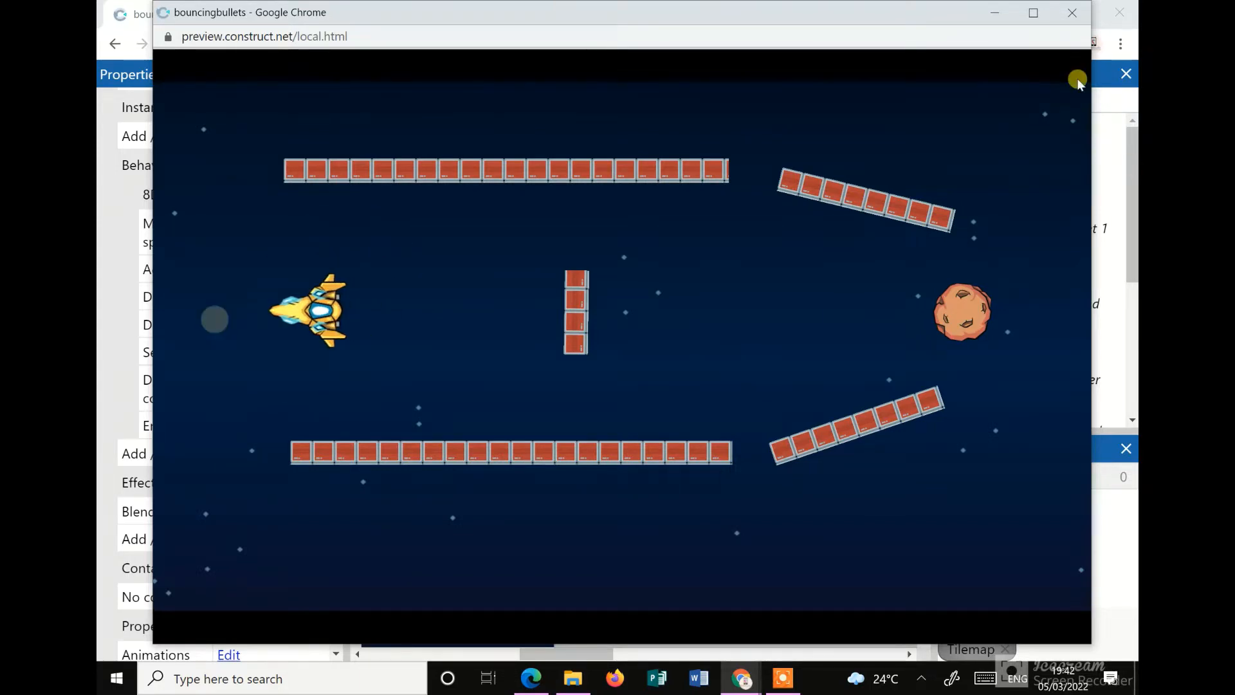
left_click(1070, 12)
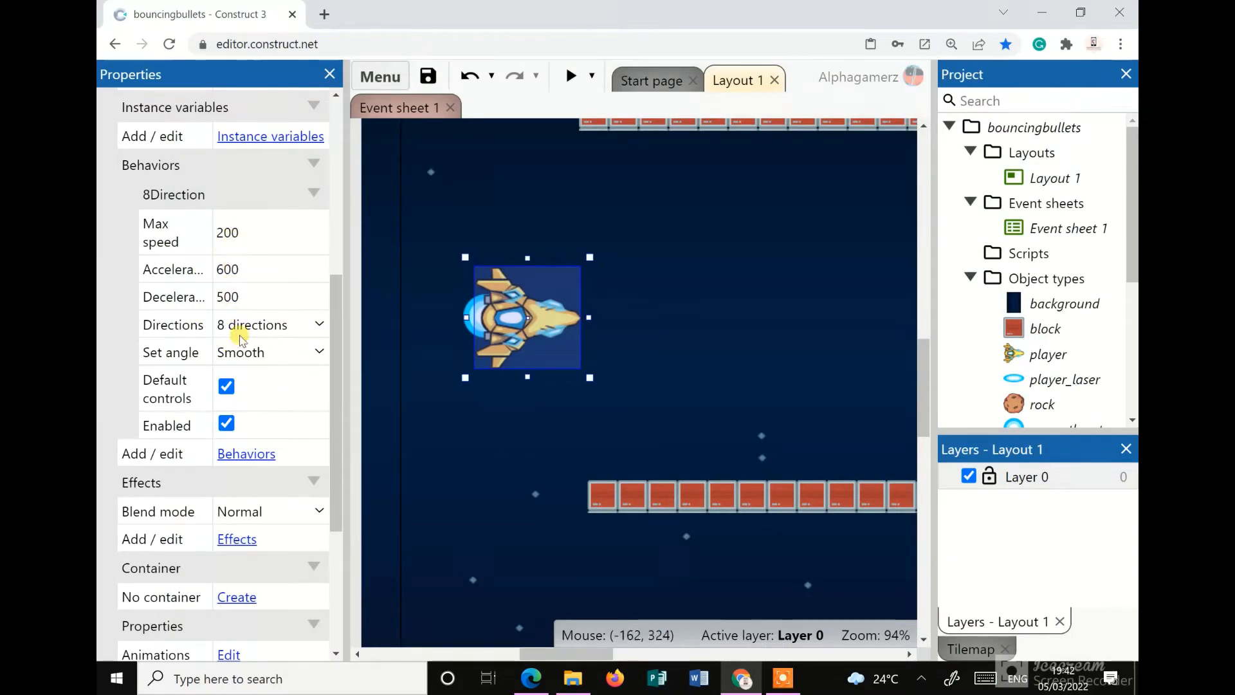
Turn off Default controls and Enabled in the player ship's 8Direction behavior, and review its settings
left_click(226, 387)
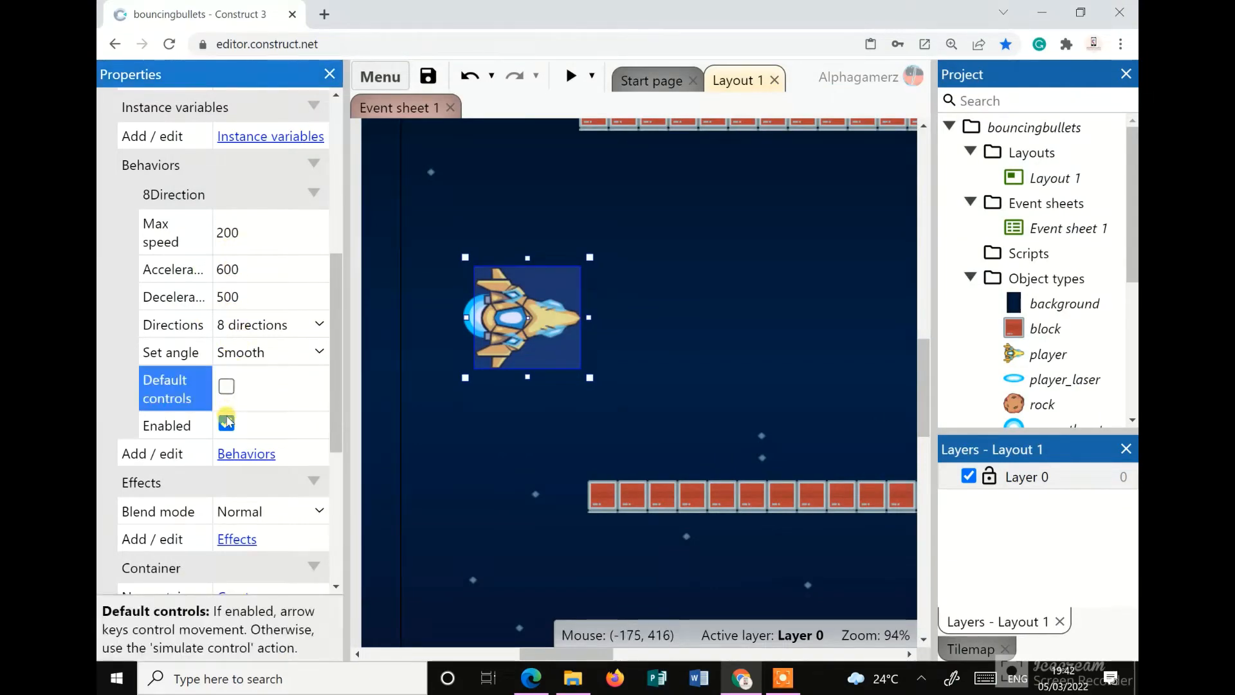
left_click(226, 425)
left_click(427, 432)
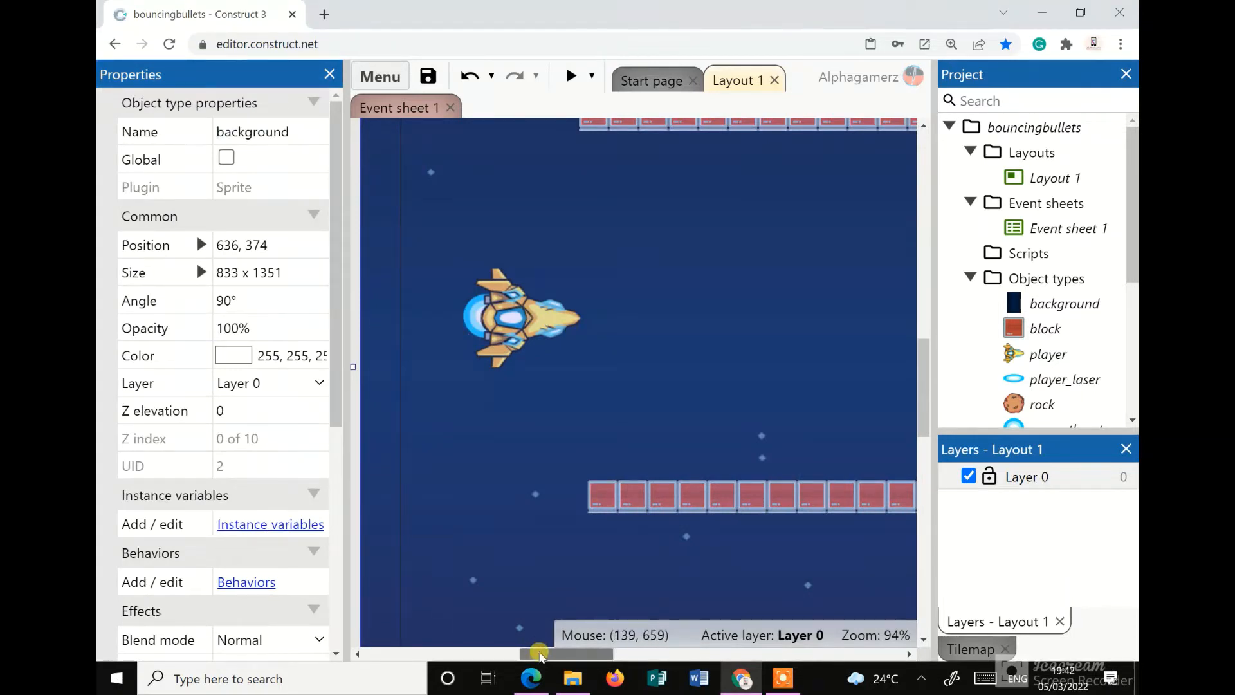
left_click_drag(539, 653, 524, 653)
left_click(393, 439)
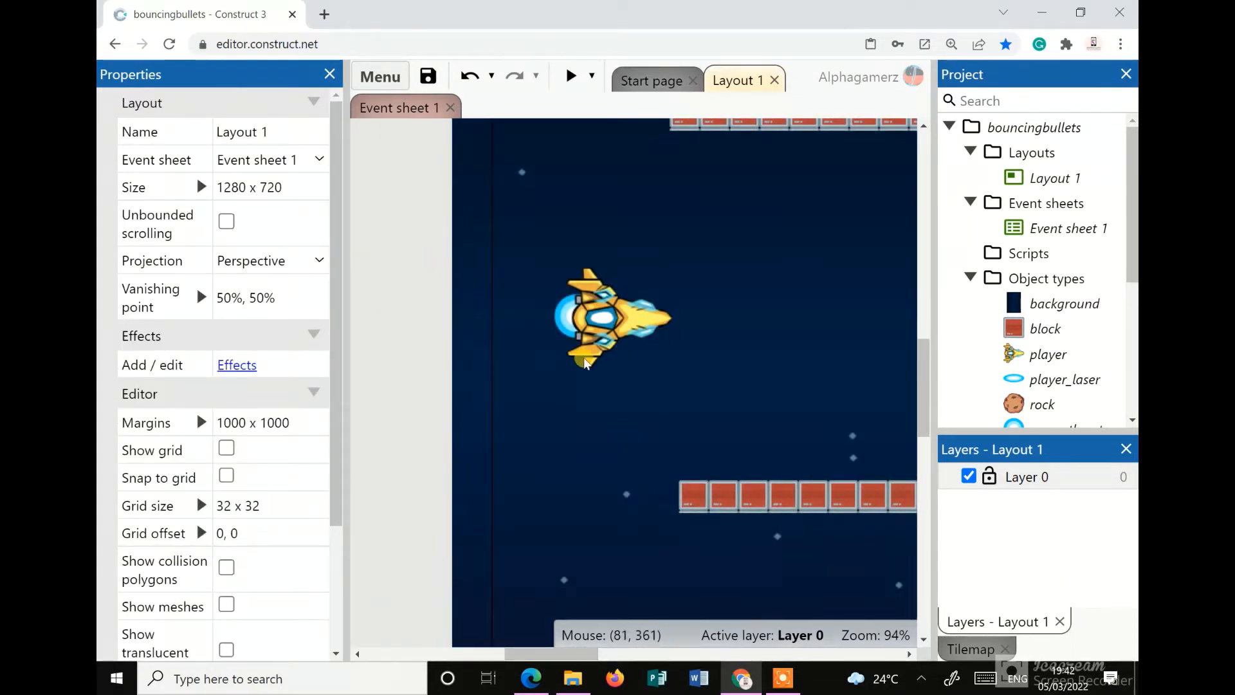
left_click(611, 346)
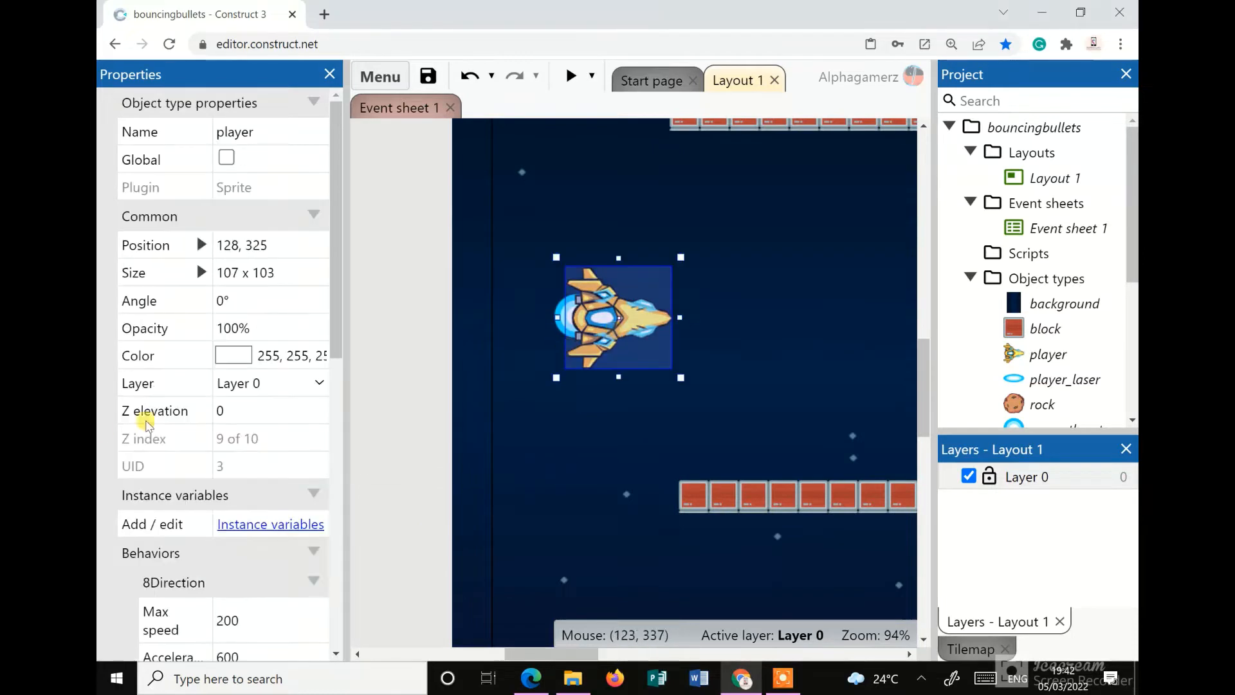
scroll(146, 424, "down", 6)
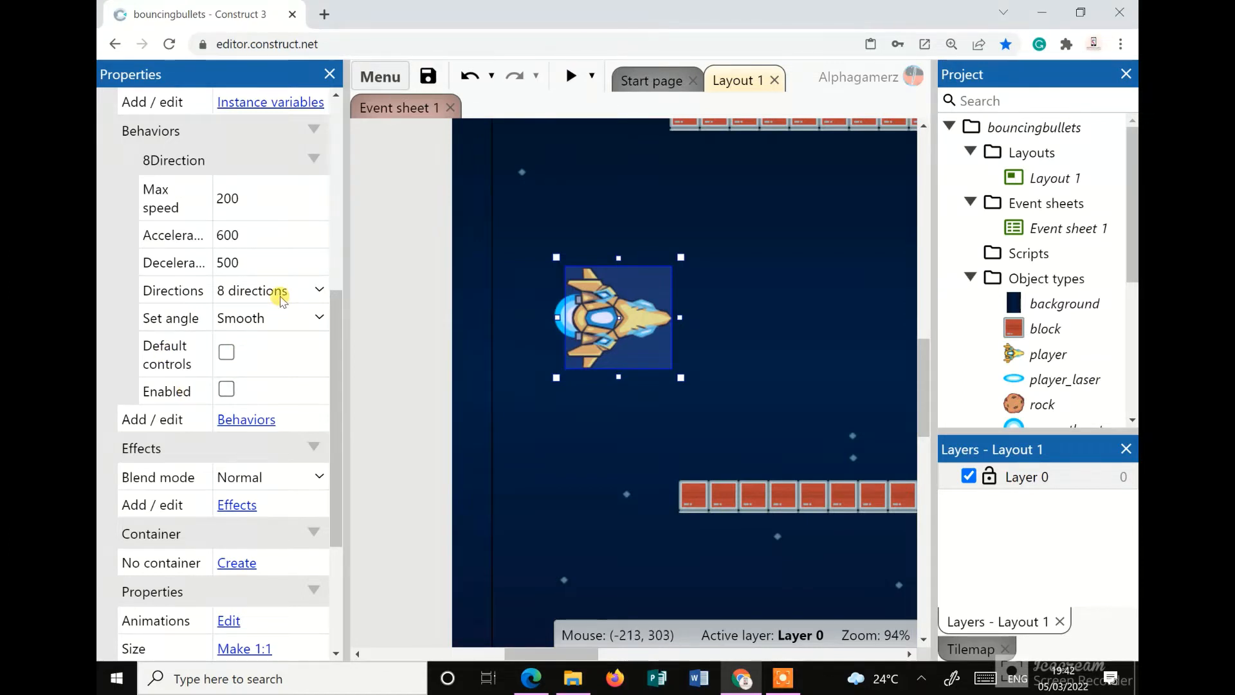
Add the Solid behavior to the block object used for the walls
left_click_drag(547, 653, 578, 653)
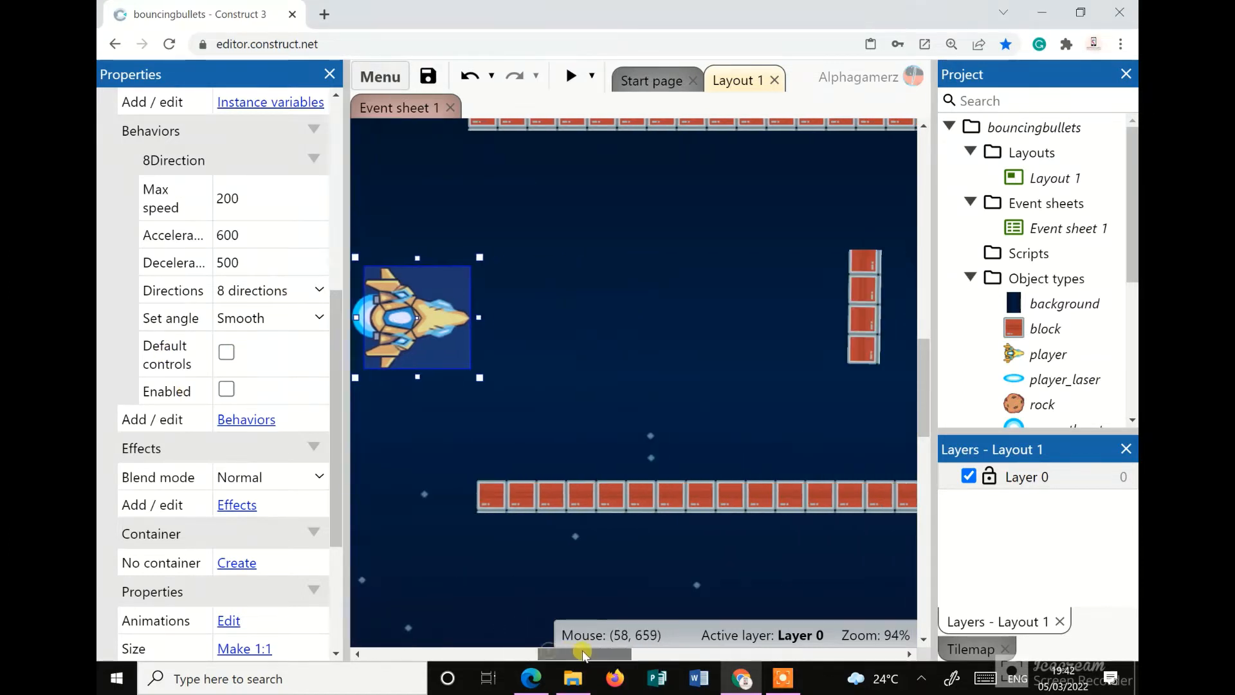
left_click(559, 497)
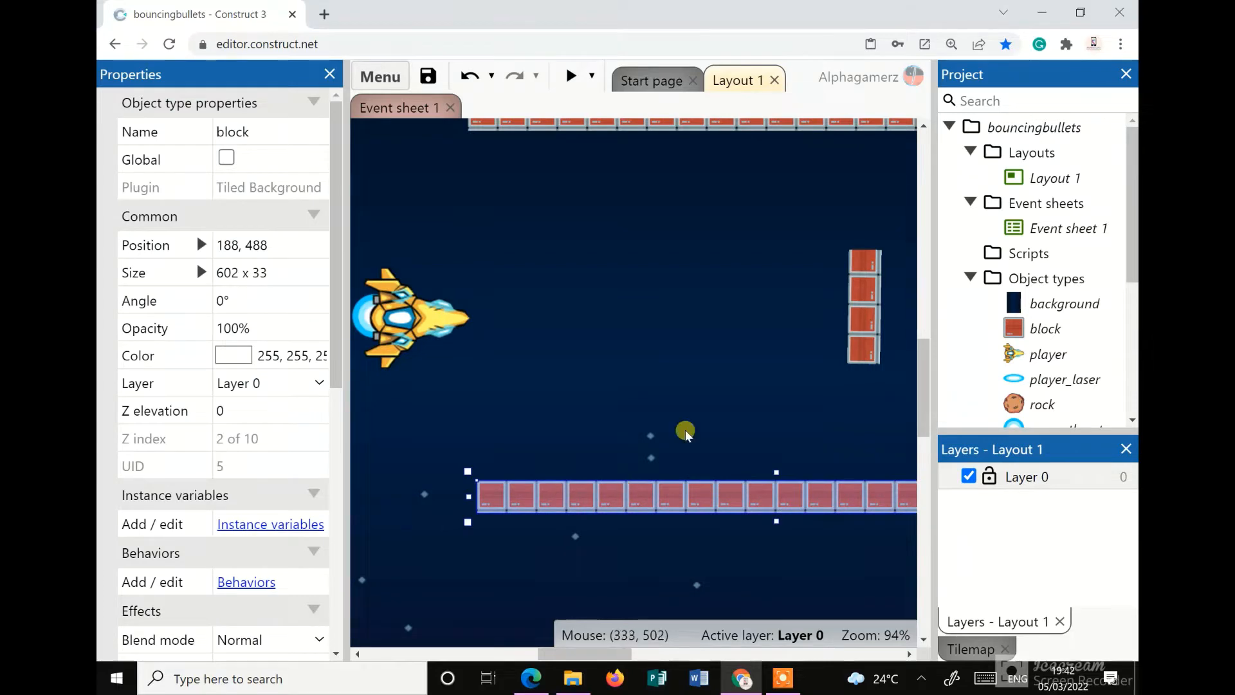
left_click(871, 317)
scroll(739, 302, "up", 2)
left_click(714, 280)
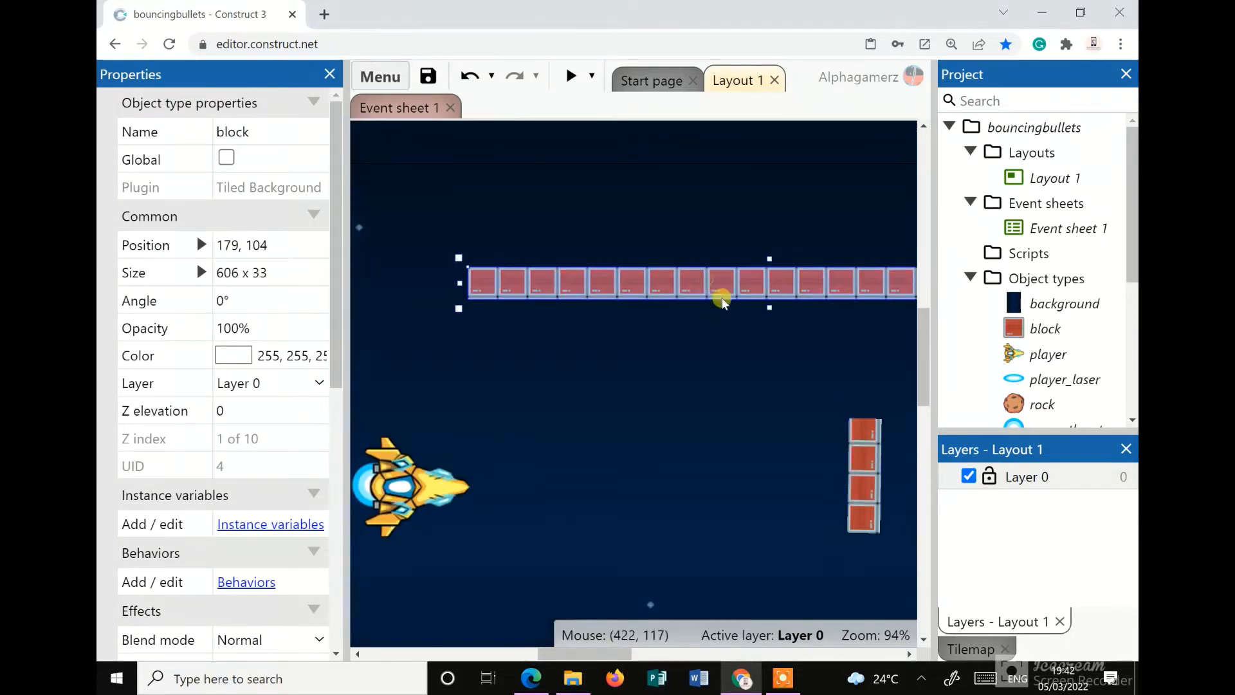
scroll(813, 489, "down", 1)
scroll(812, 489, "down", 2)
left_click(855, 325)
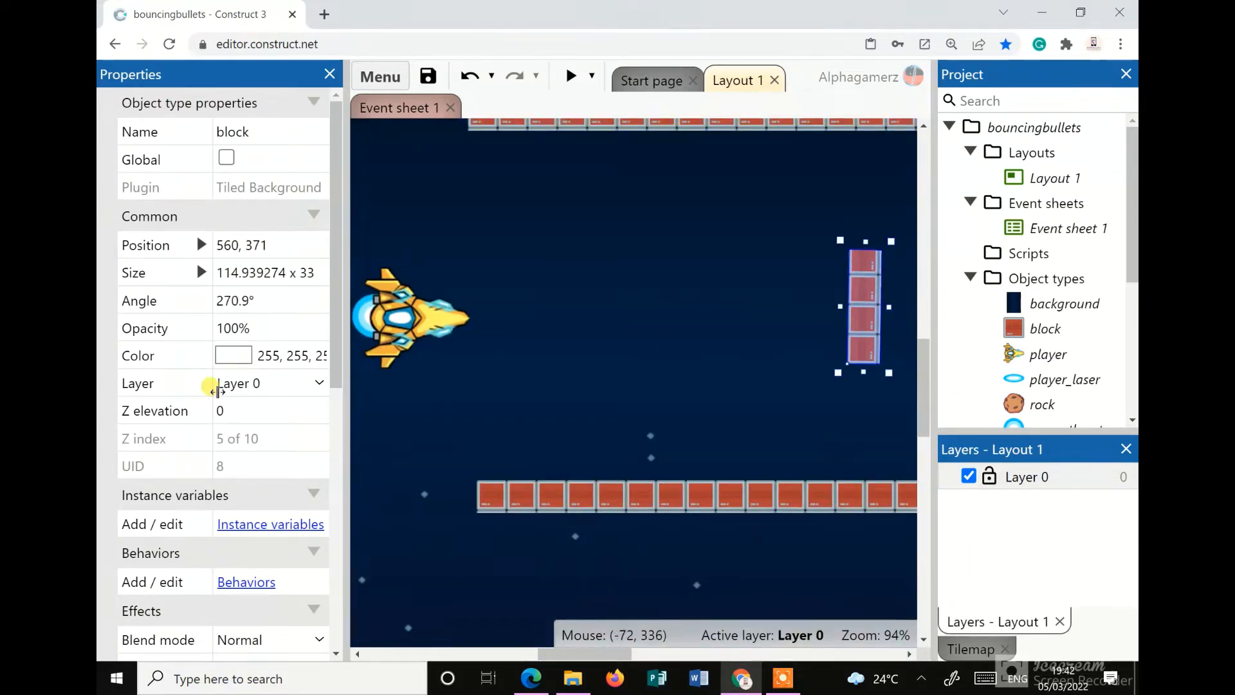
scroll(298, 445, "down", 4)
scroll(265, 169, "up", 1)
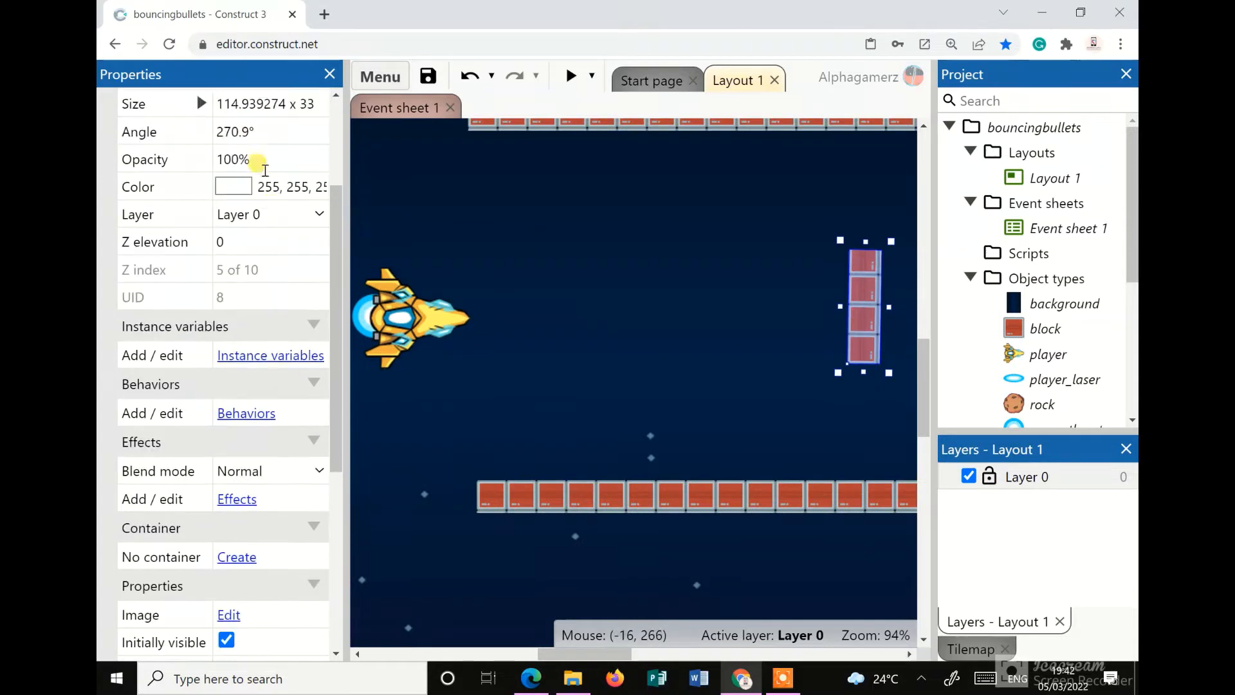
scroll(250, 359, "down", 4)
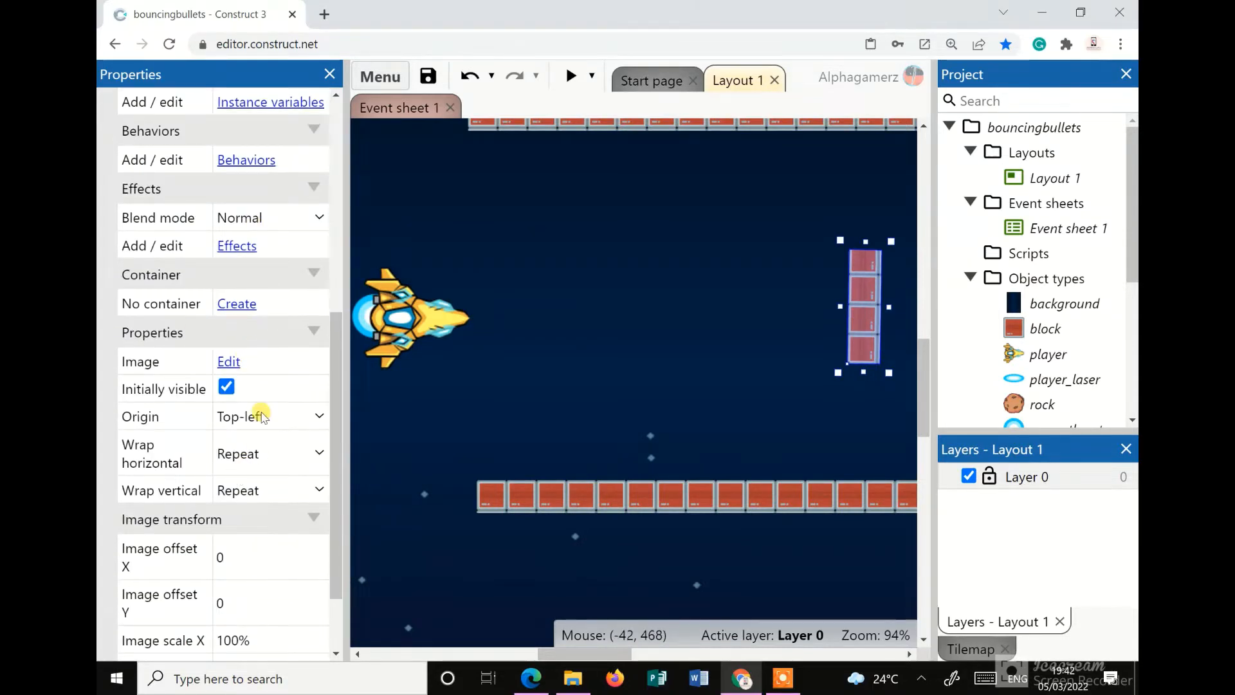
scroll(261, 416, "up", 3)
left_click(233, 331)
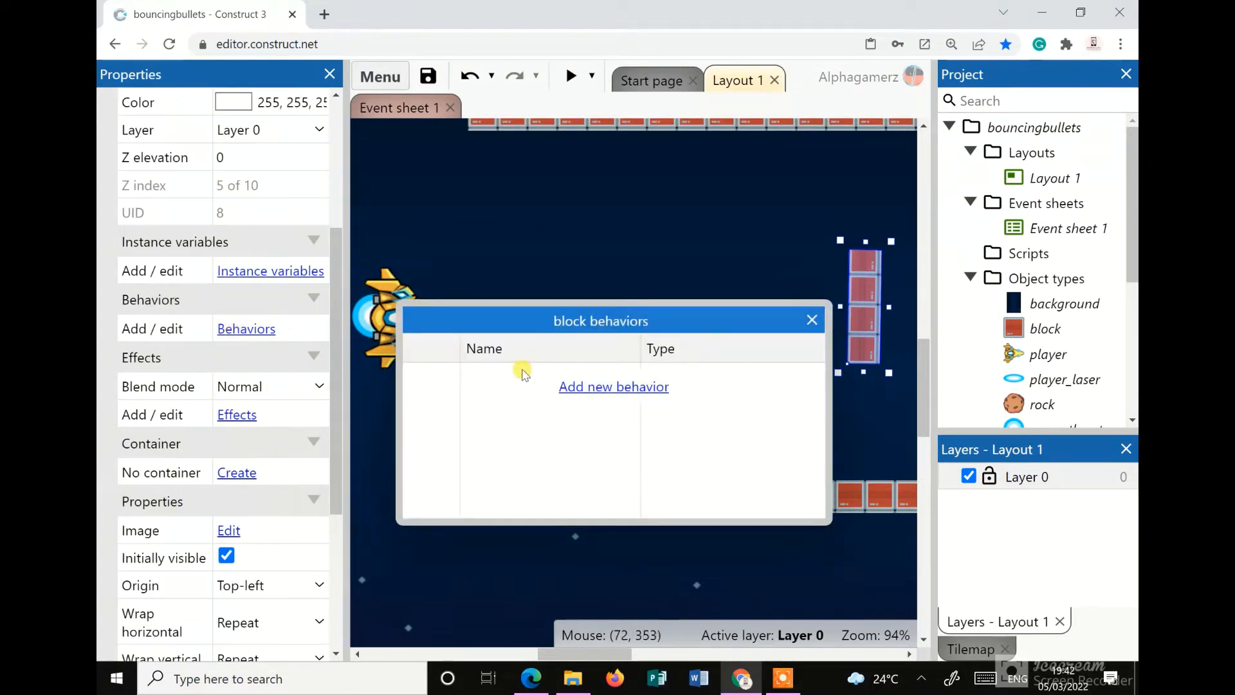
left_click(566, 386)
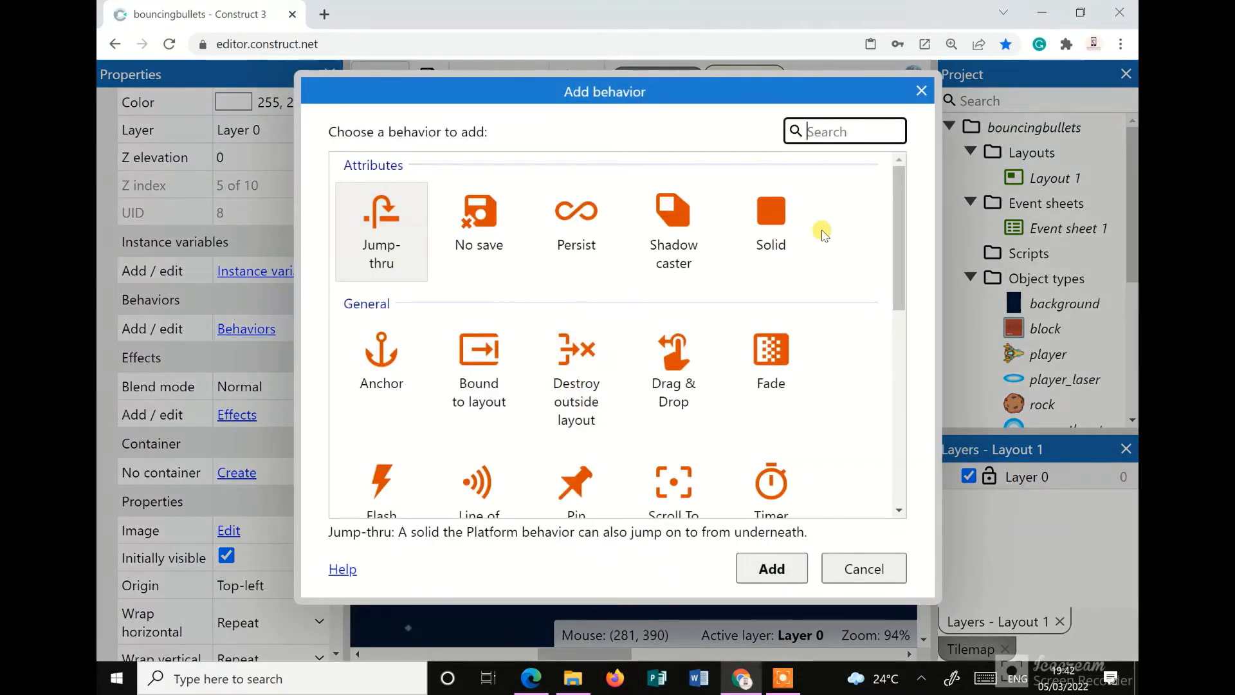
left_click(799, 218)
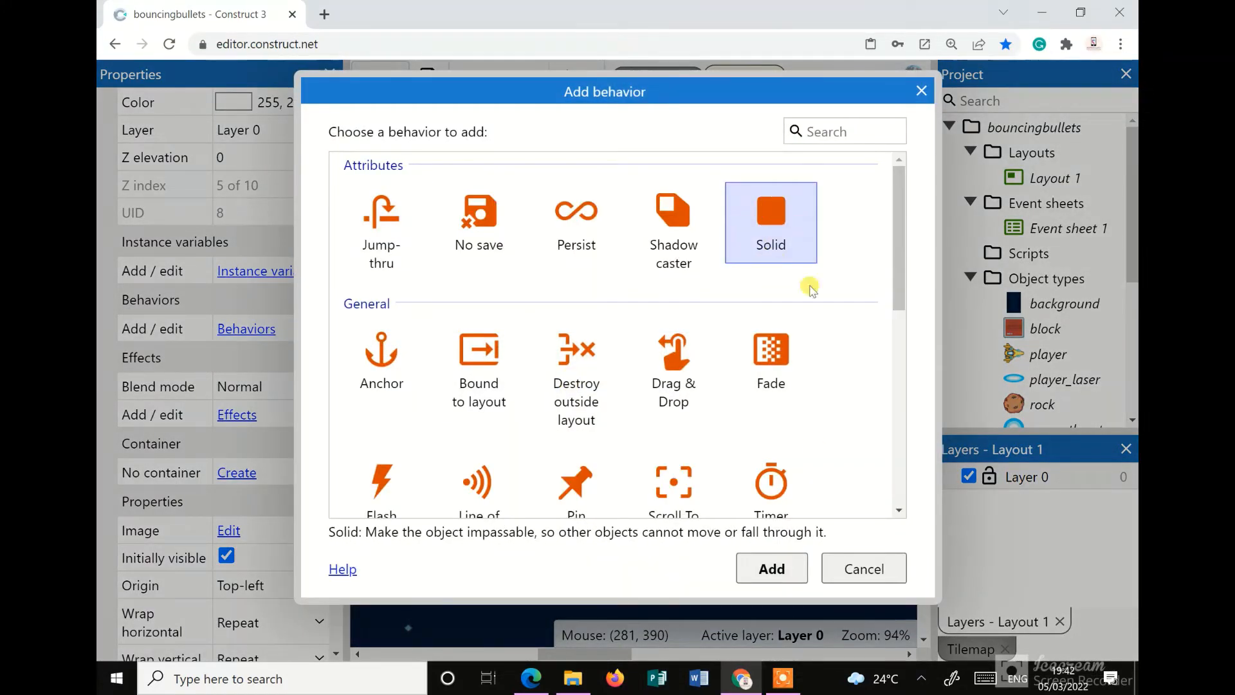
left_click(775, 567)
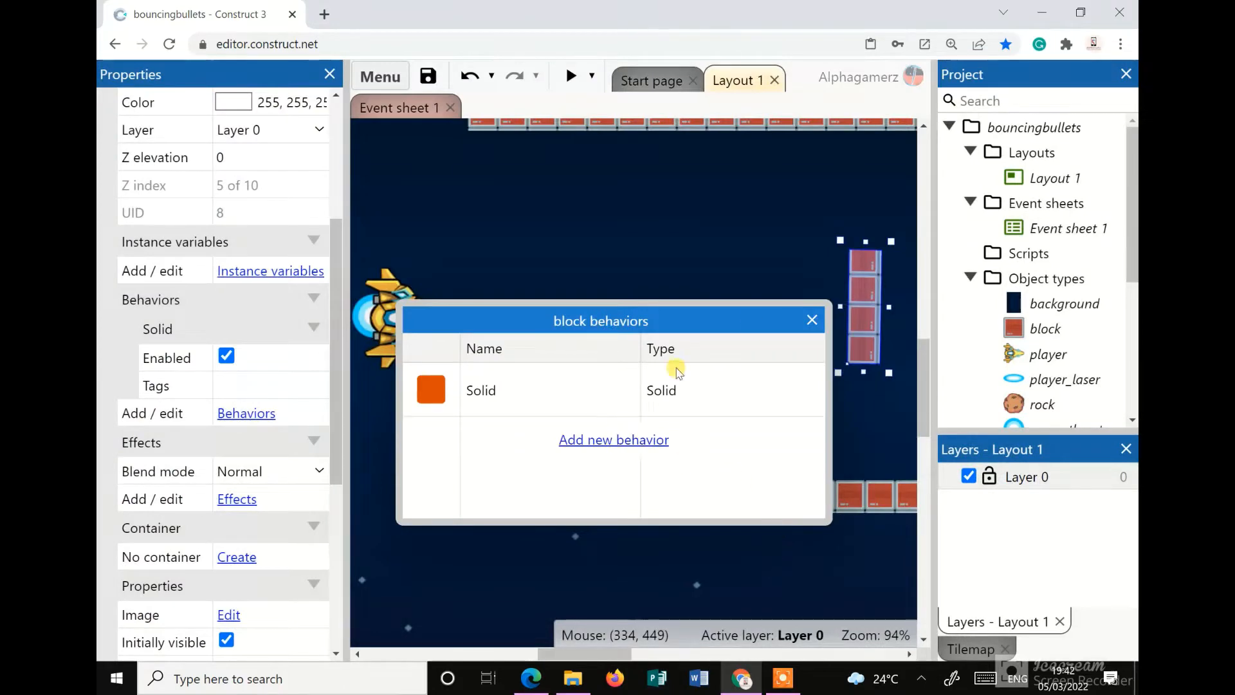
Close the block's behaviors dialog and add the Rotate behavior to the rock object
left_click(810, 321)
left_click_drag(593, 653, 699, 654)
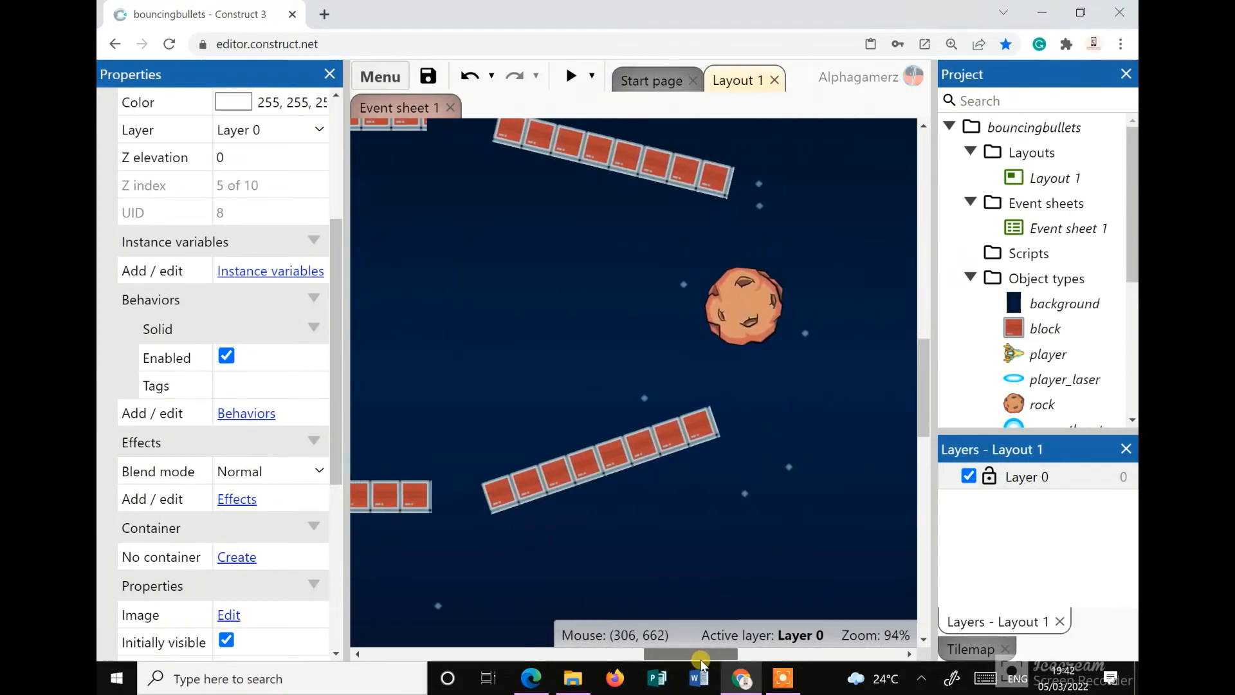
left_click(748, 327)
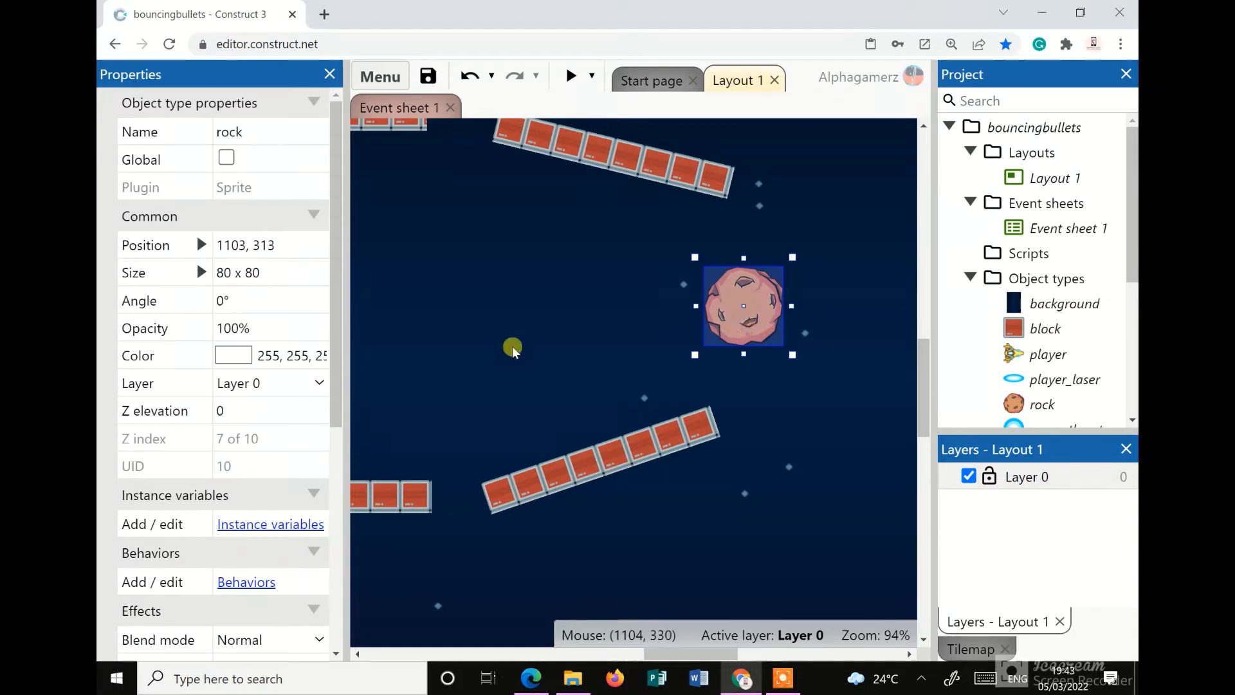
scroll(276, 496, "down", 3)
left_click(242, 411)
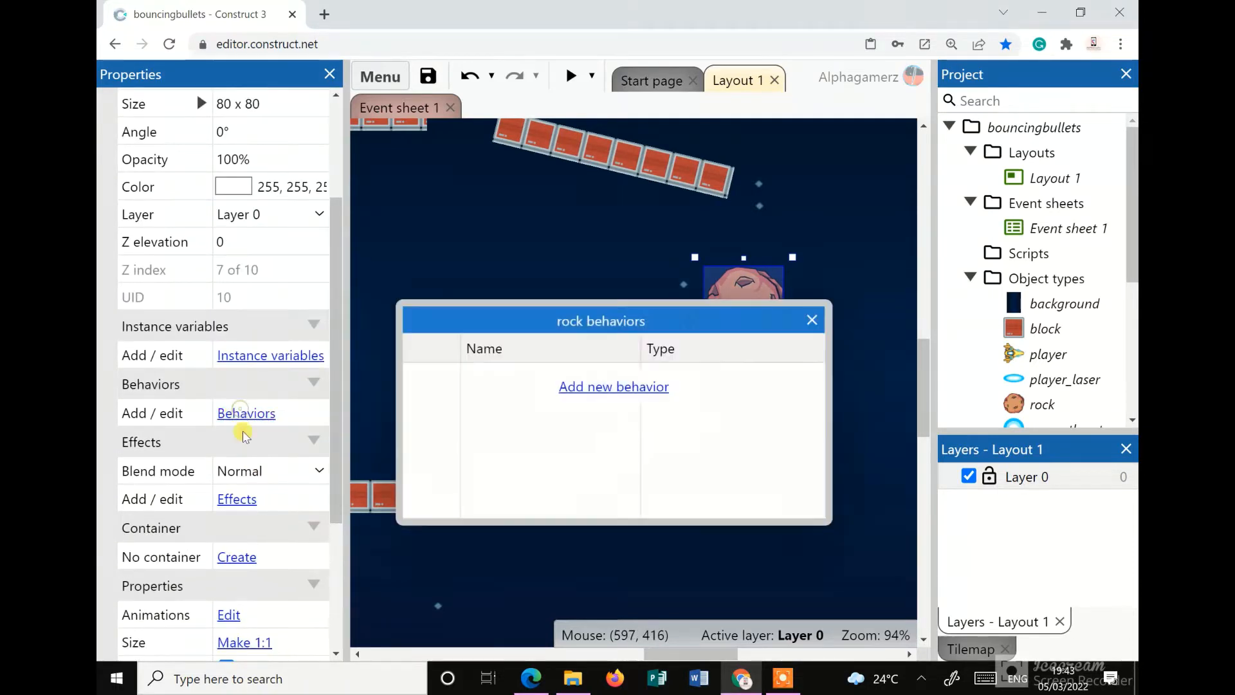
left_click(595, 386)
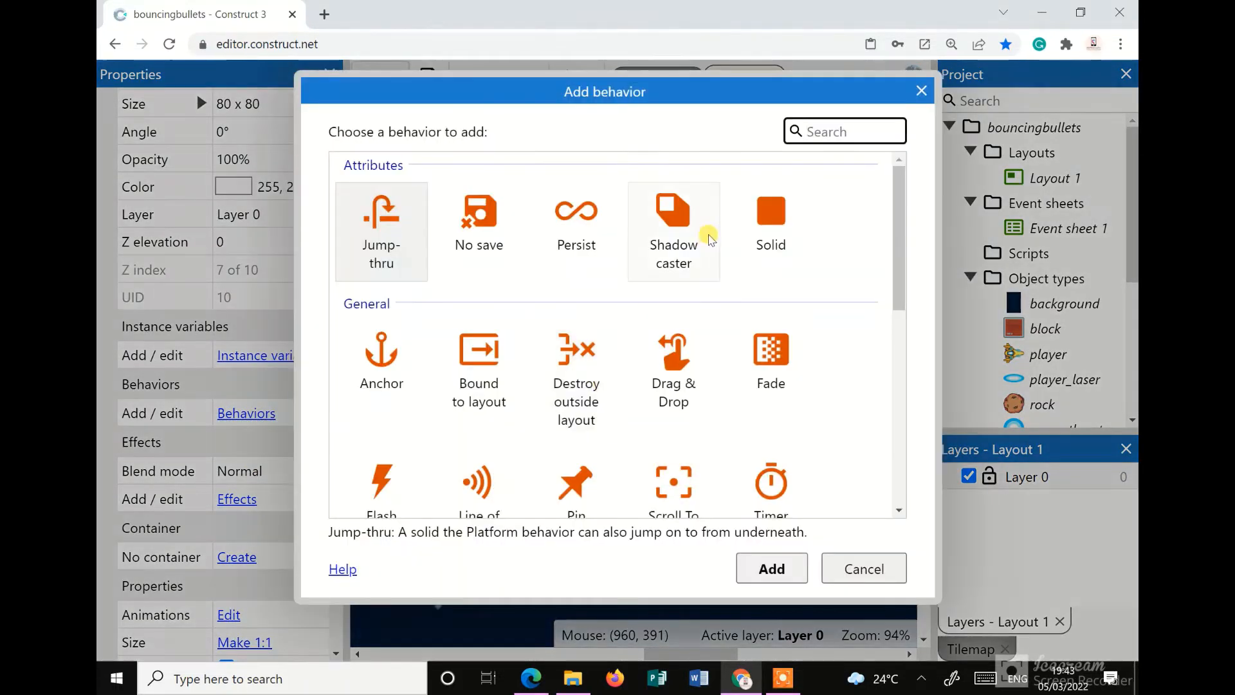
scroll(424, 373, "down", 5)
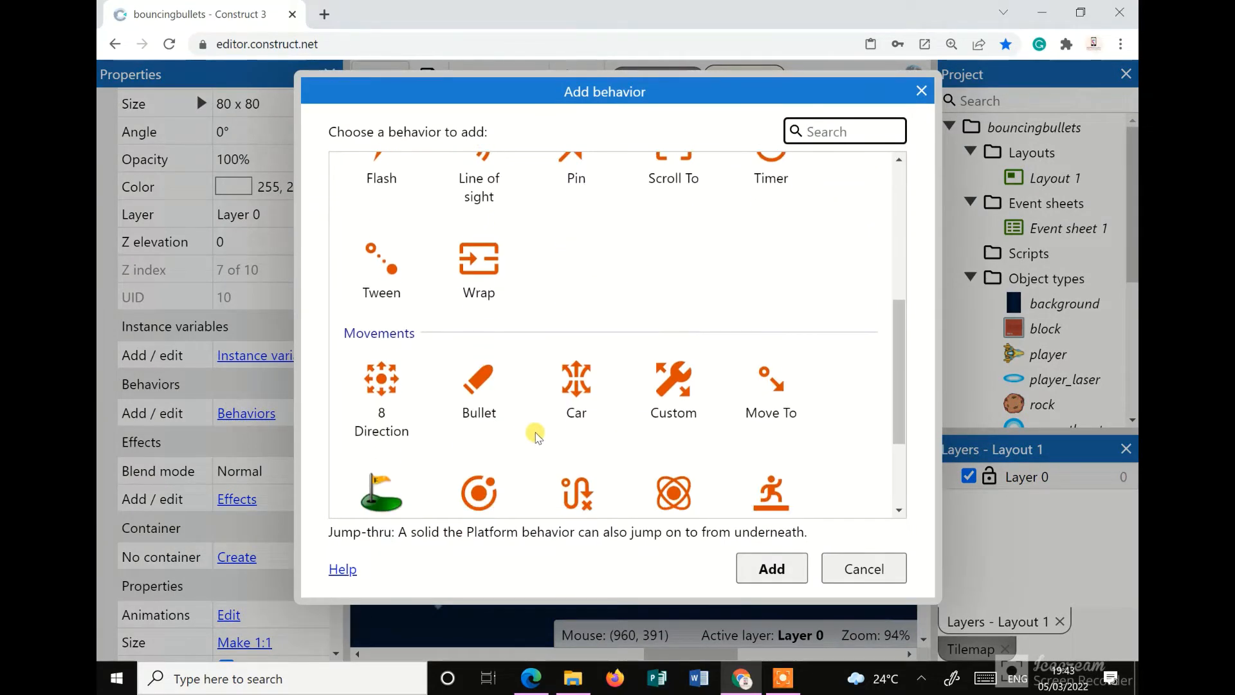
scroll(539, 438, "up", 1)
scroll(539, 438, "down", 1)
scroll(539, 438, "up", 1)
scroll(538, 438, "down", 2)
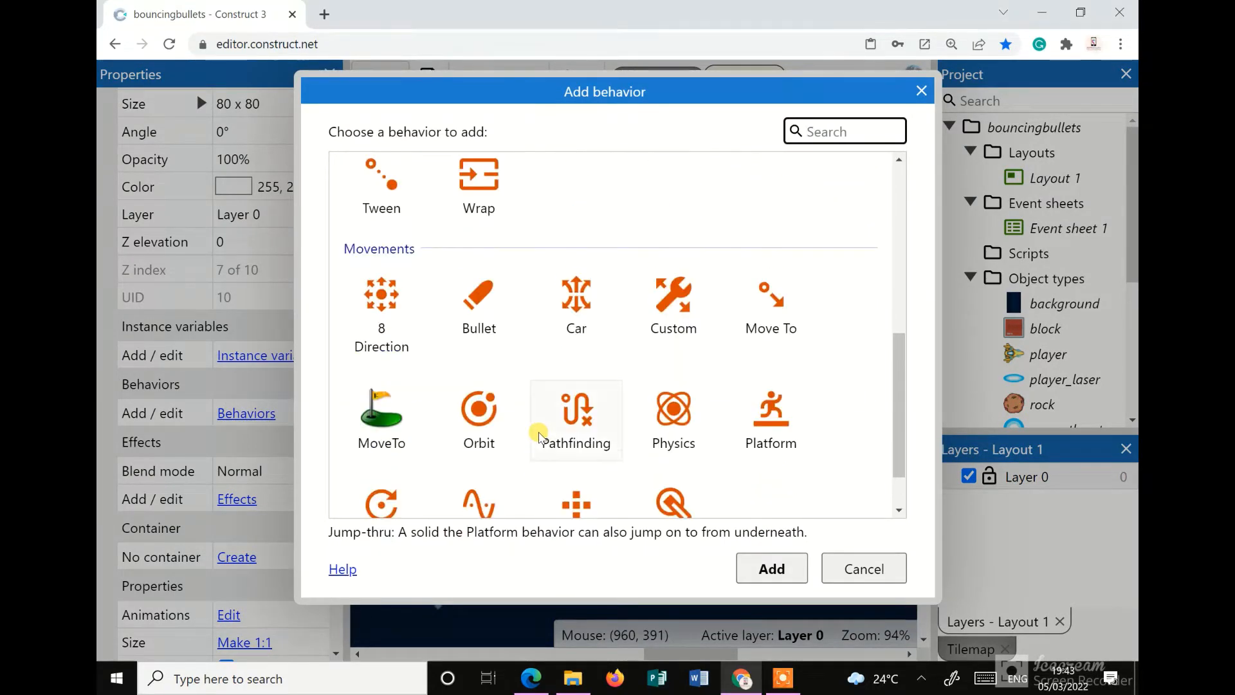
scroll(539, 438, "down", 1)
left_click(424, 430)
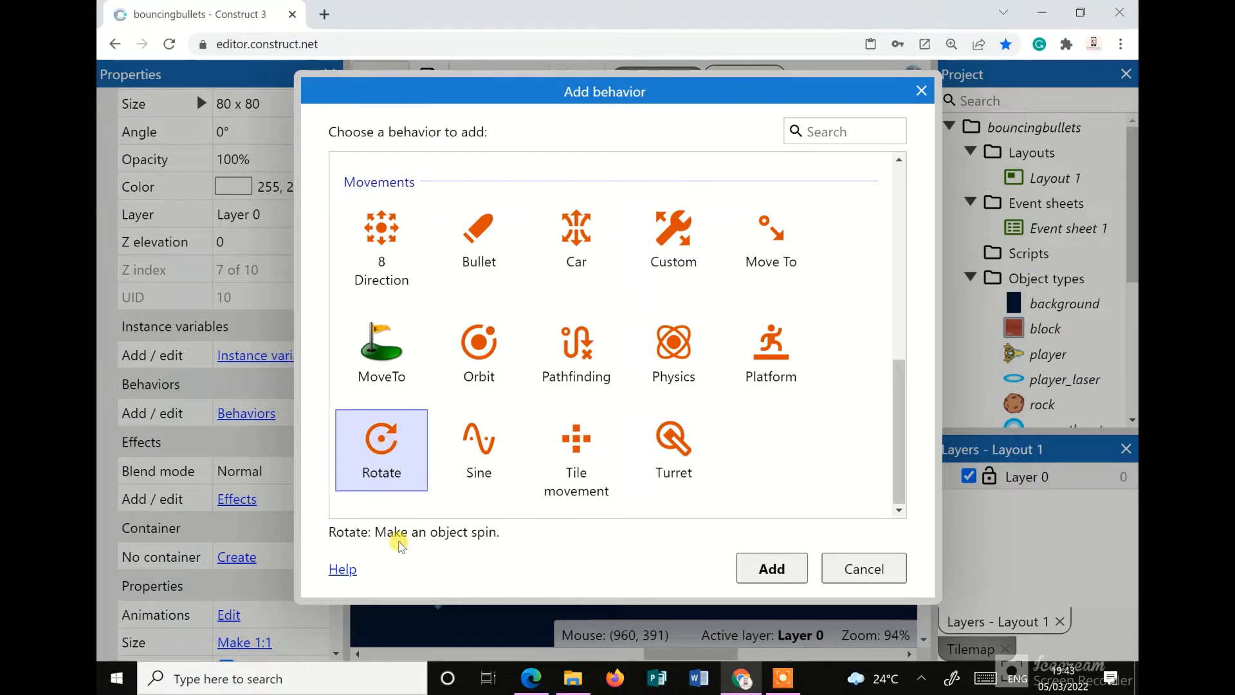
left_click(780, 571)
left_click(808, 317)
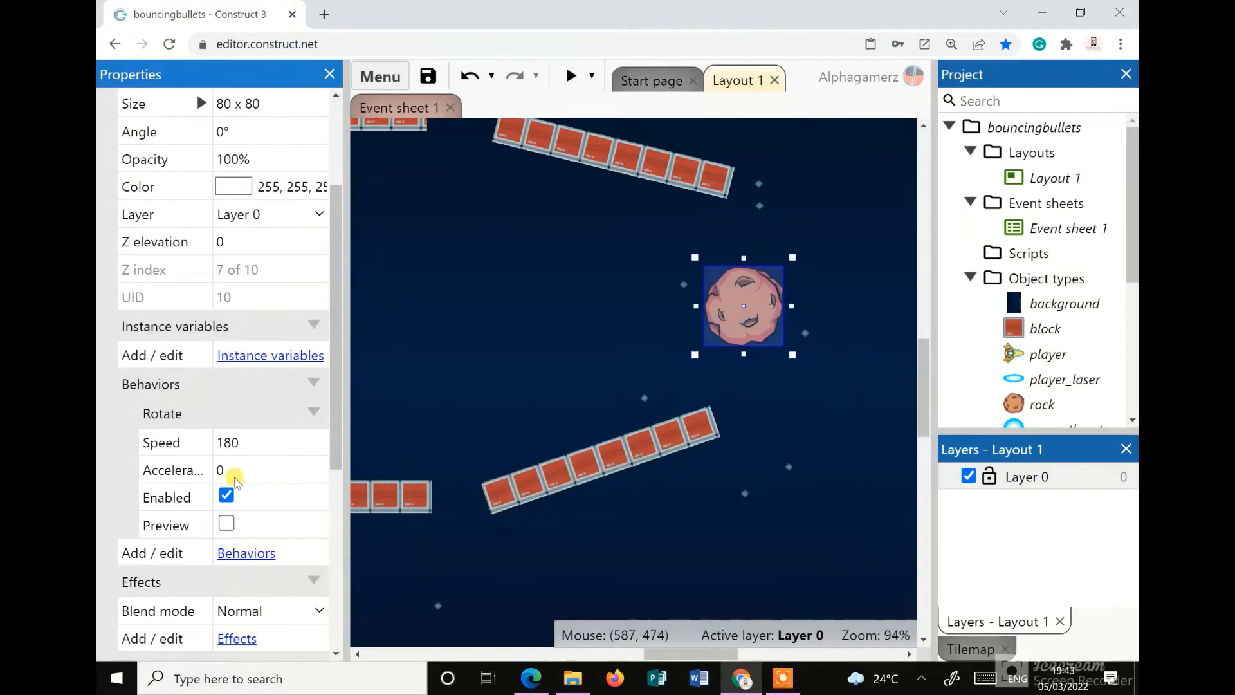
Set the rock's Rotate speed to 10, run its live preview in the editor, and turn the preview off again
scroll(229, 472, "down", 3)
left_click(242, 274)
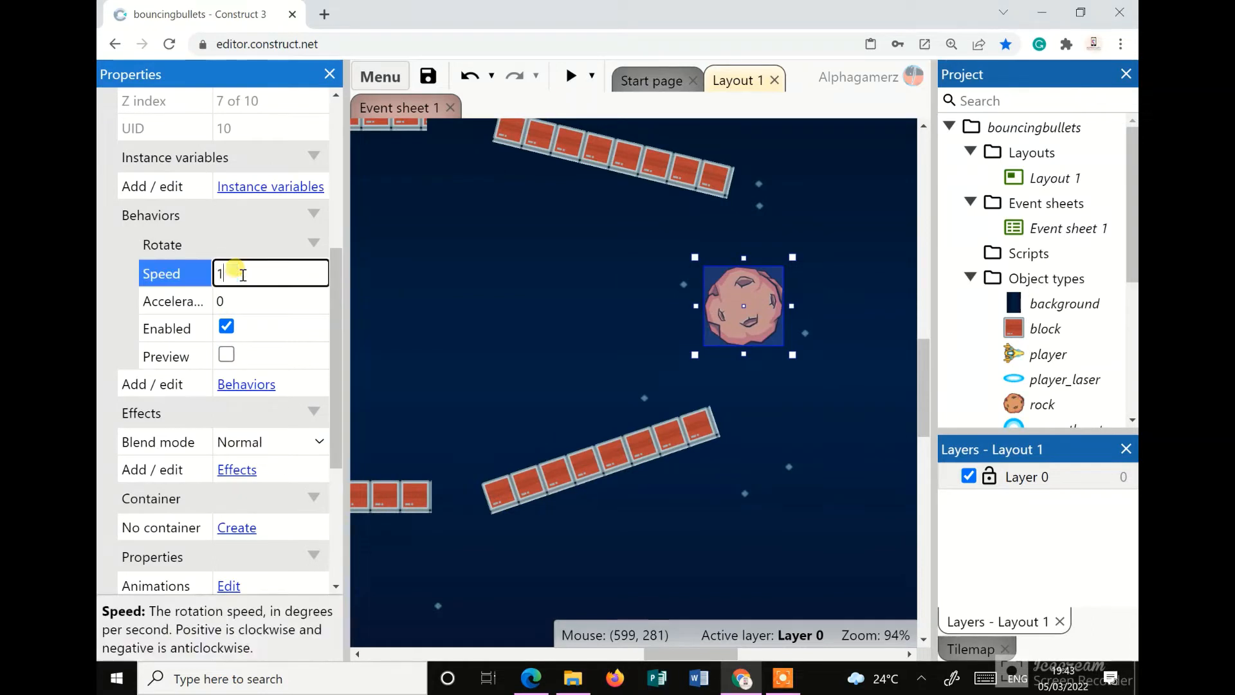
left_click(225, 356)
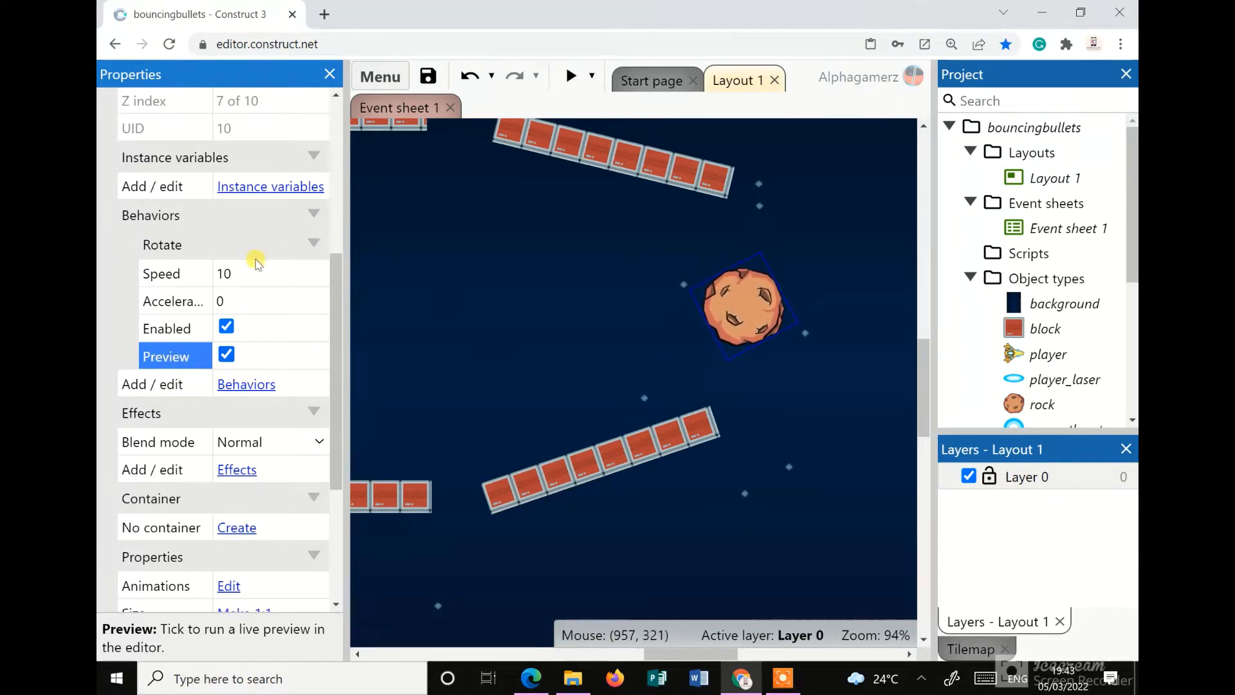
left_click(227, 355)
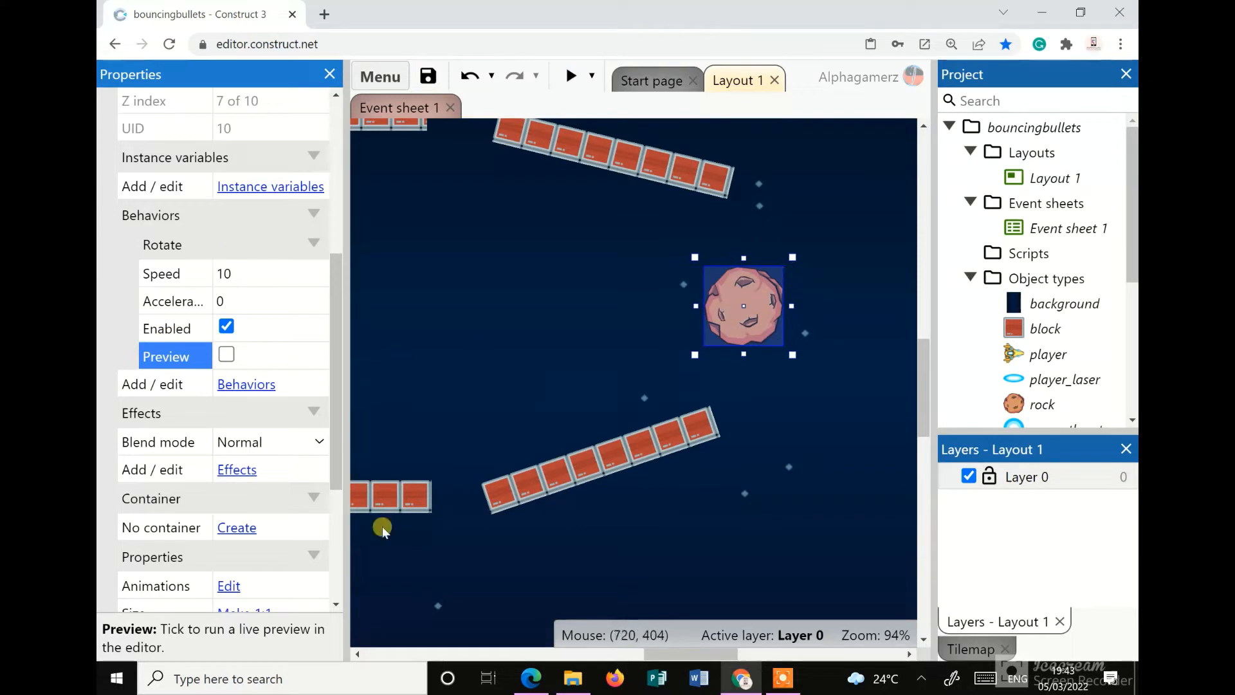
Add the Bullet behavior to the player_laser object above the layout and close its behaviors dialog
left_click_drag(666, 654, 575, 654)
scroll(517, 555, "up", 5)
scroll(516, 555, "down", 4)
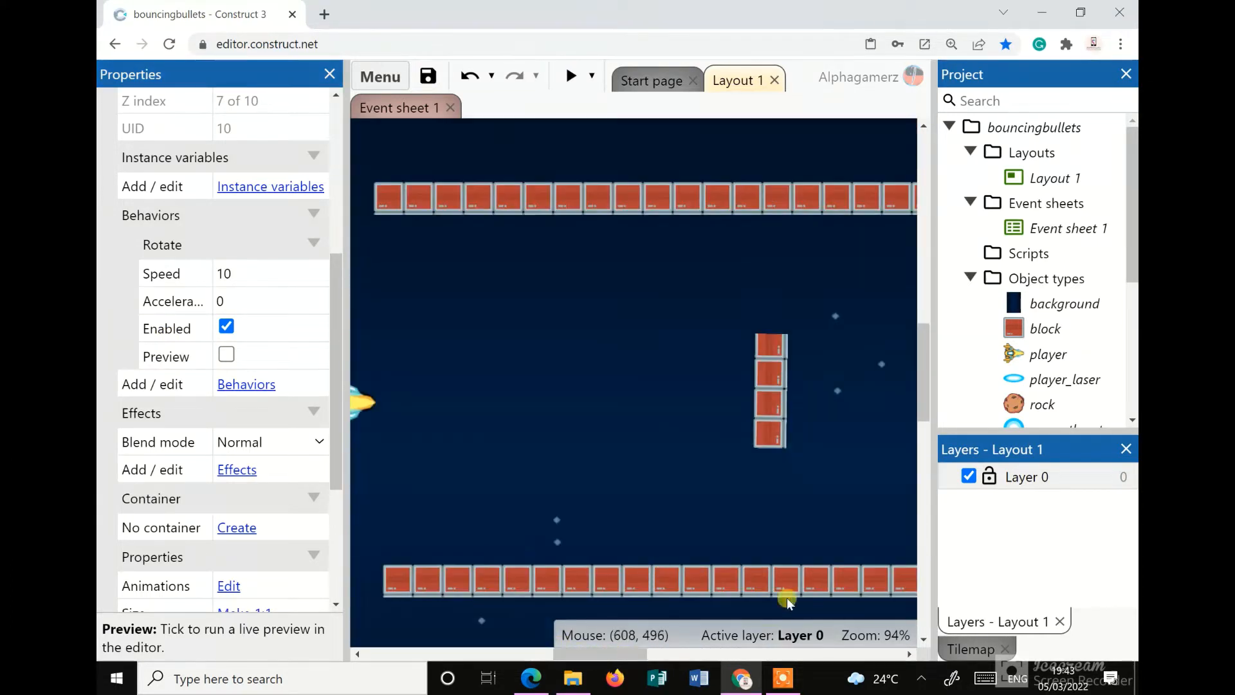
left_click_drag(620, 655, 579, 654)
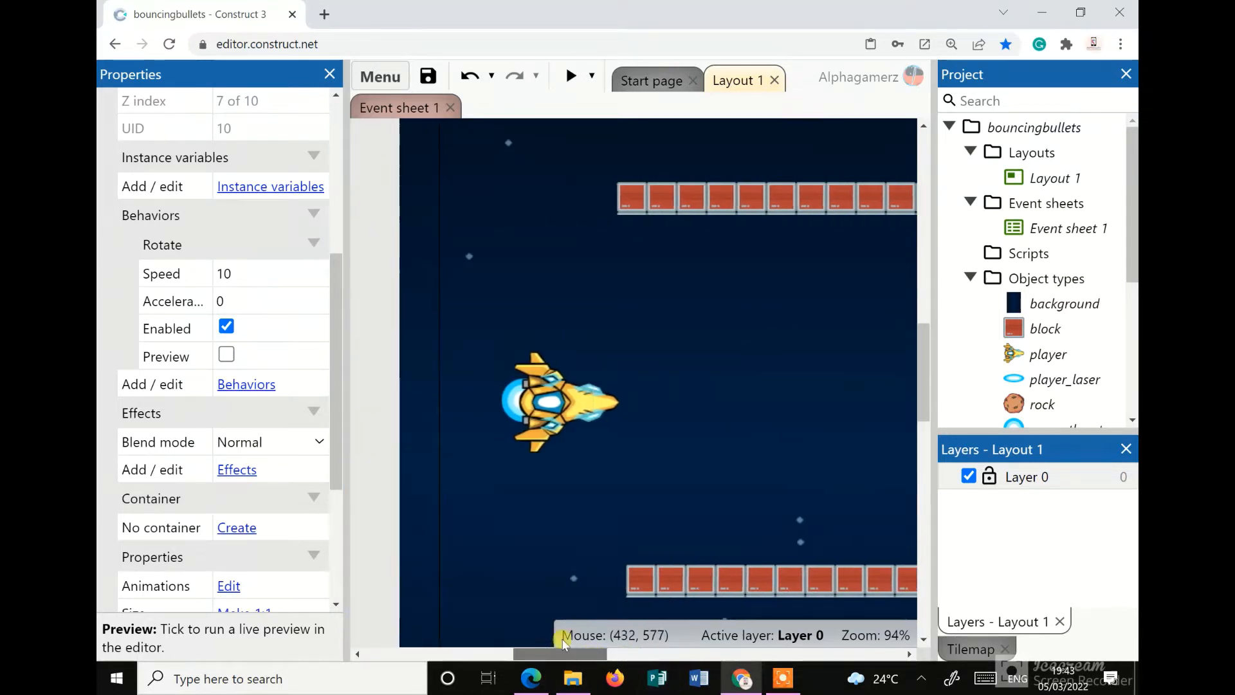
scroll(629, 515, "up", 3)
scroll(532, 450, "up", 4)
left_click(542, 384)
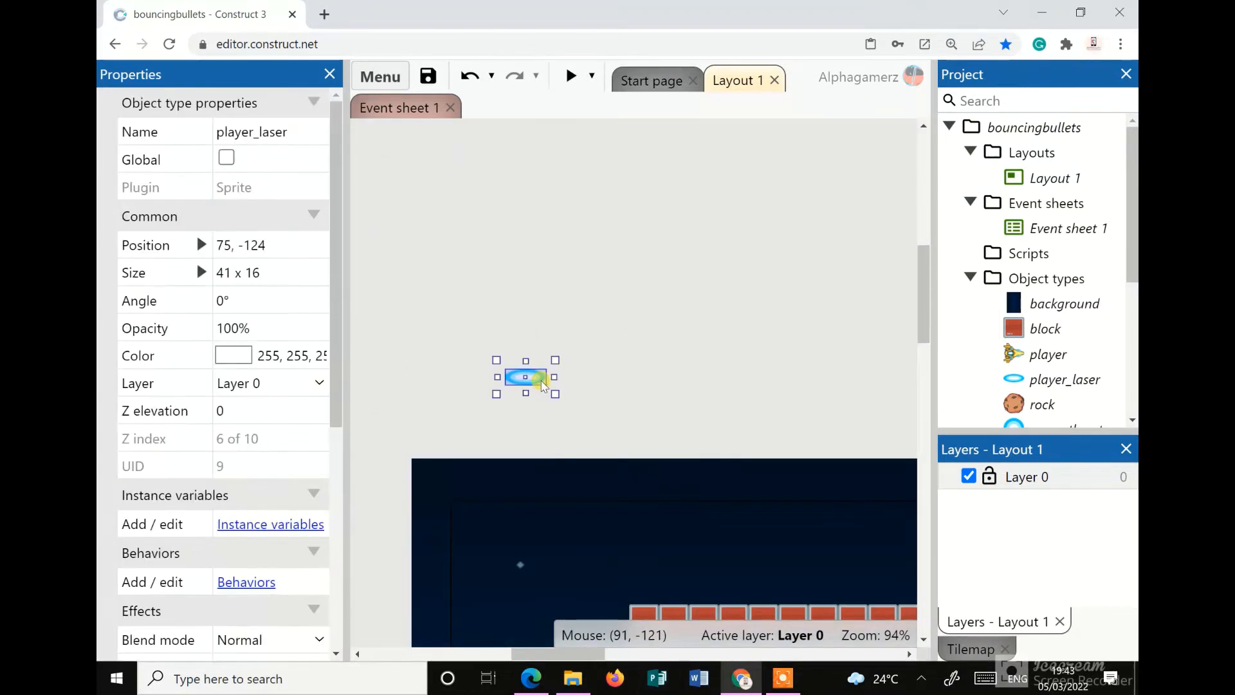
left_click_drag(542, 384, 541, 400)
scroll(303, 526, "down", 4)
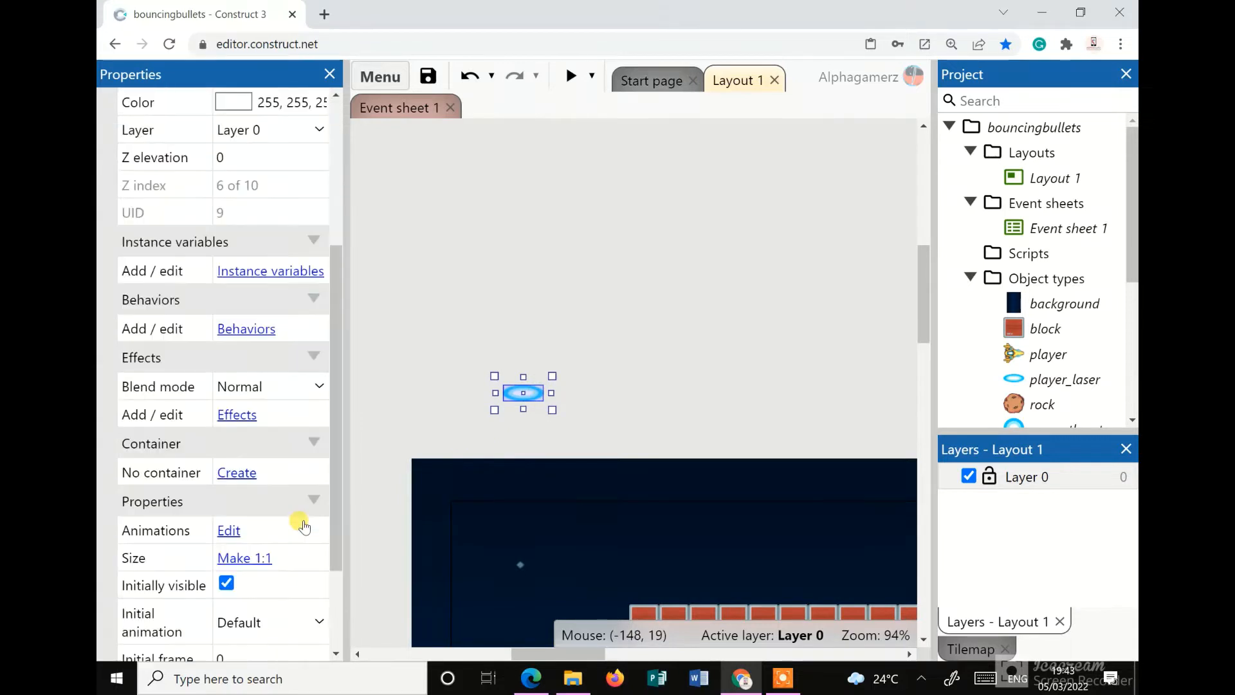
scroll(220, 444, "up", 1)
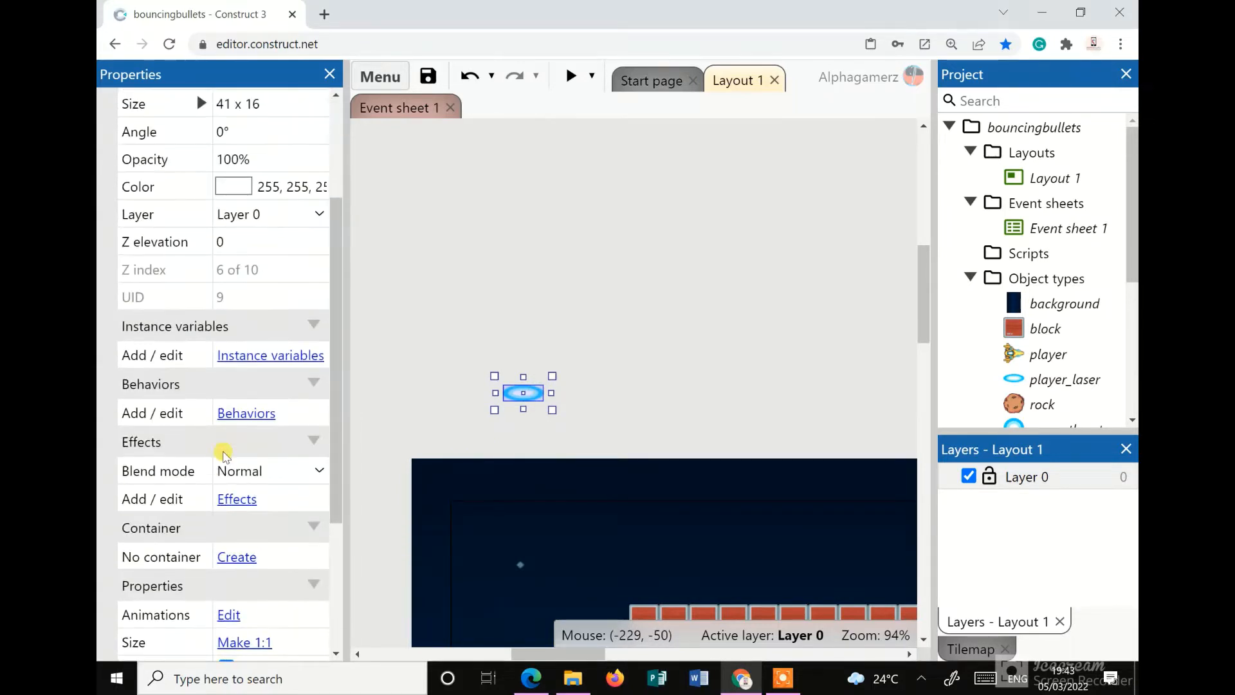
left_click(249, 413)
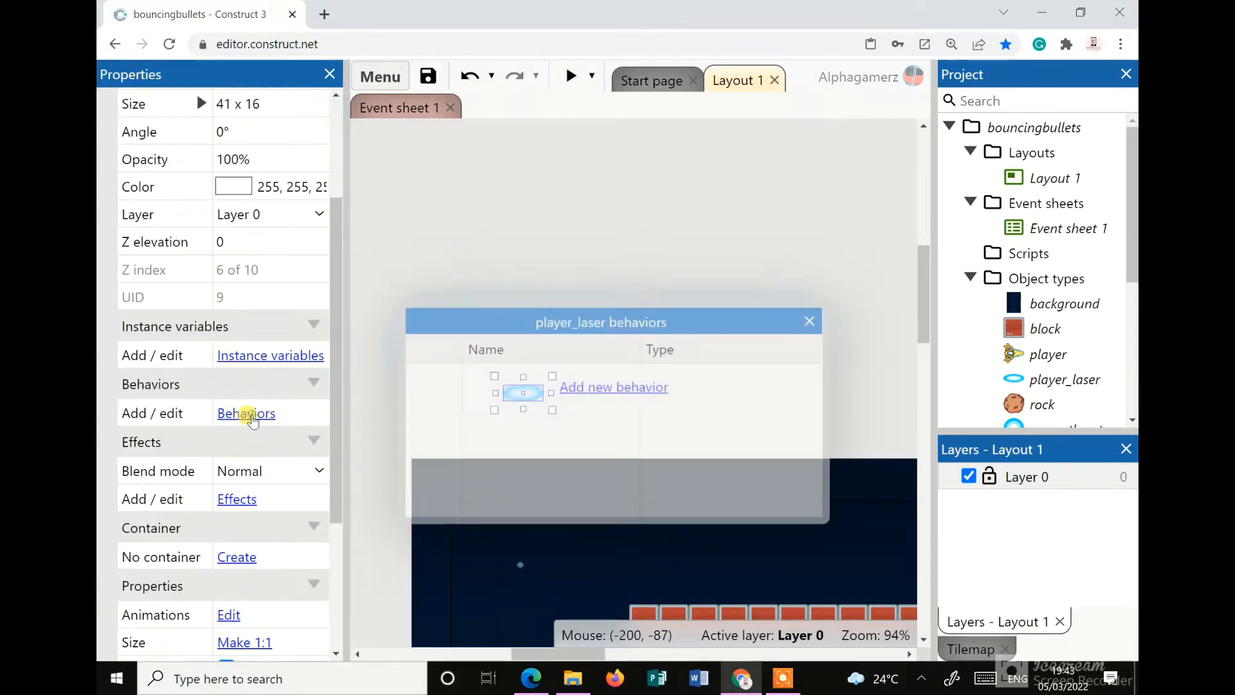
left_click(638, 387)
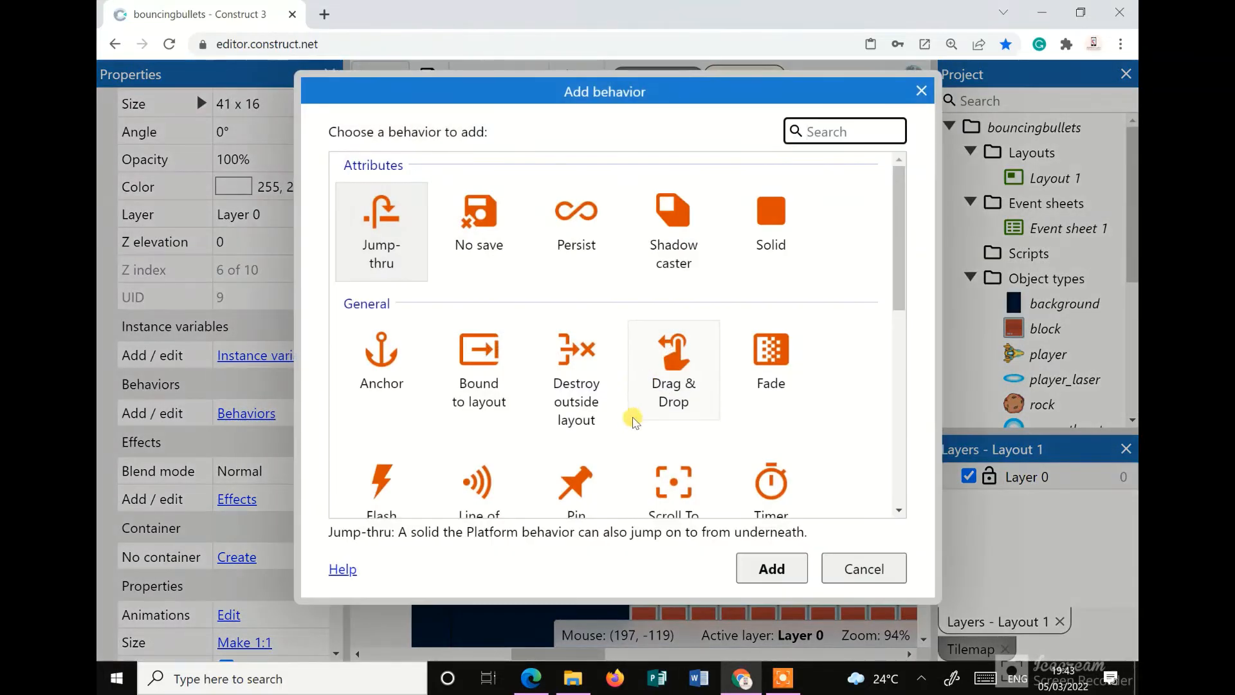
scroll(628, 360, "down", 1)
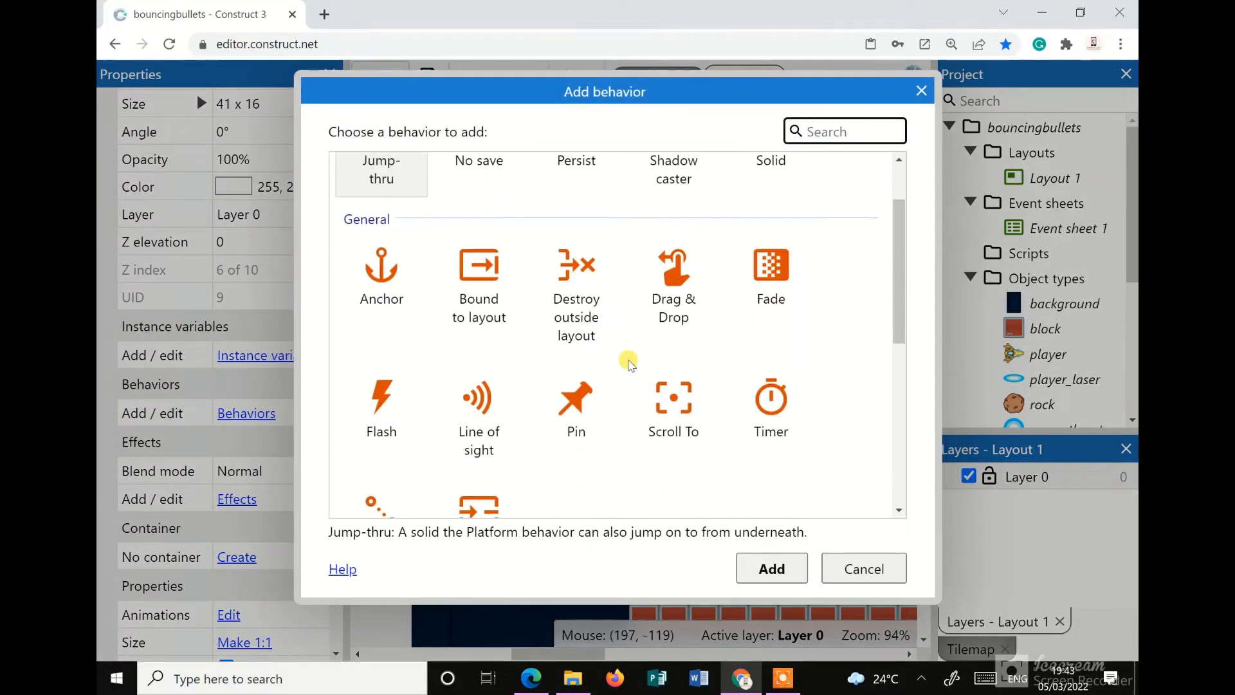
scroll(628, 360, "down", 5)
left_click(487, 251)
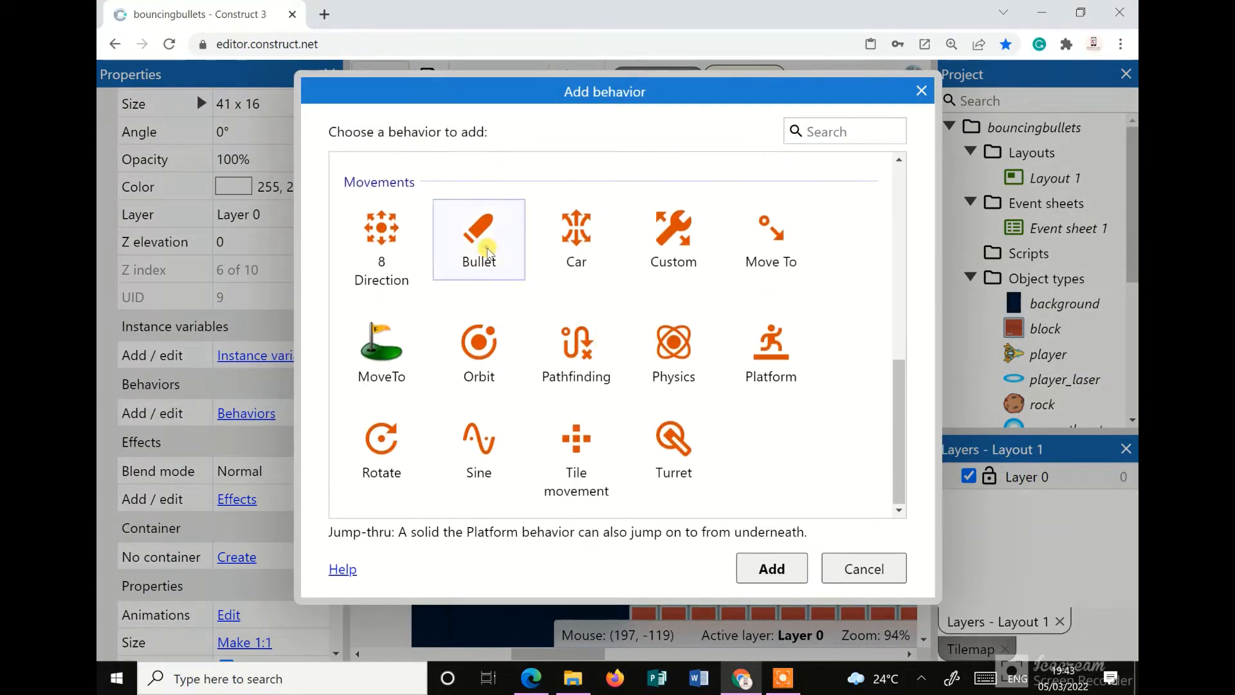
left_click(465, 255)
left_click(771, 568)
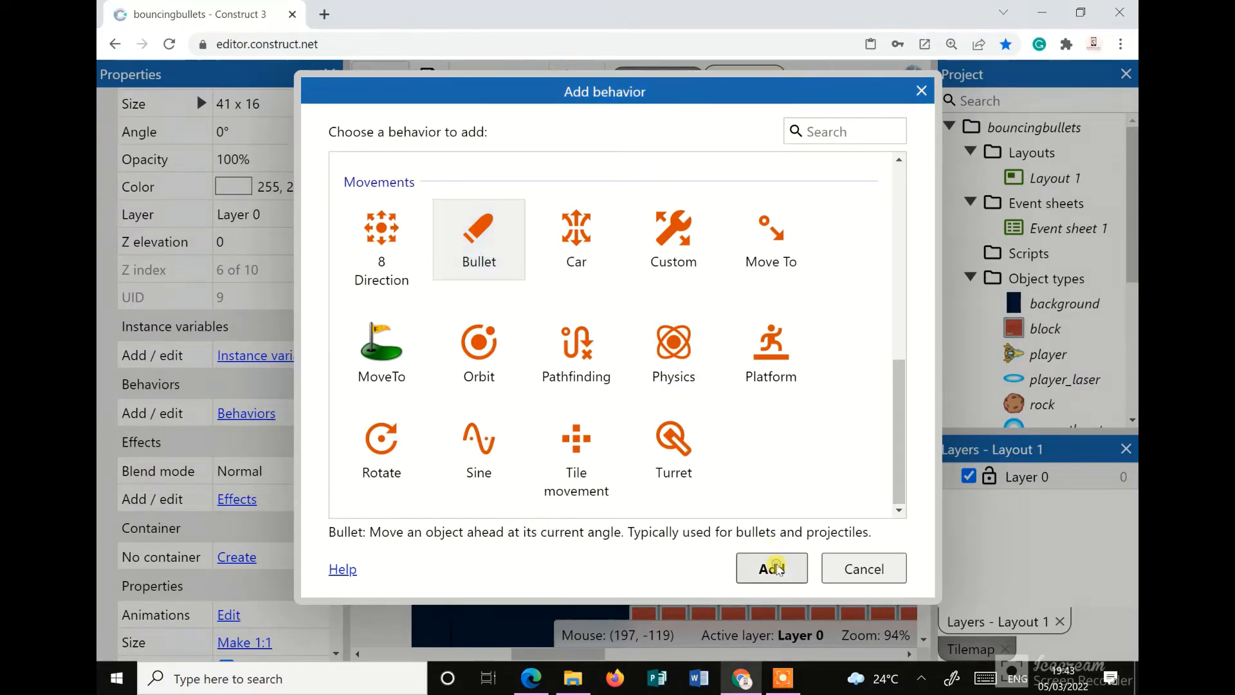
left_click(812, 322)
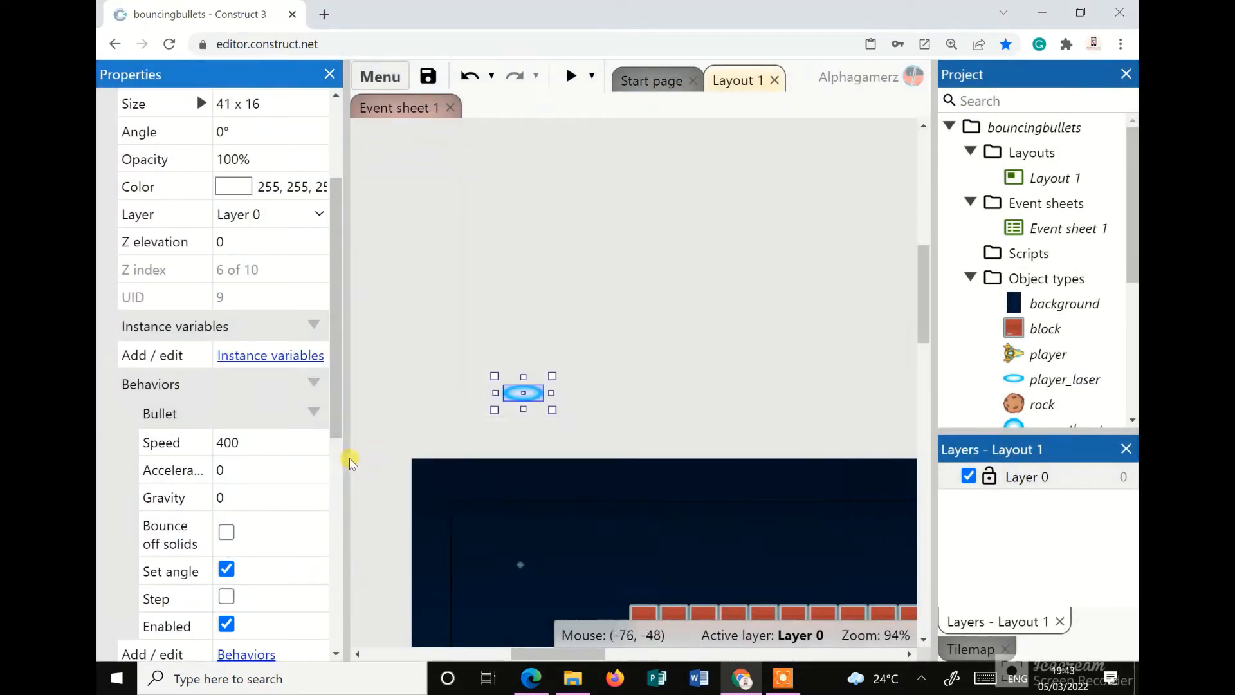
Turn on Bounce off solids in the player_laser's Bullet behavior and deselect the laser
scroll(352, 458, "down", 1)
scroll(284, 469, "down", 3)
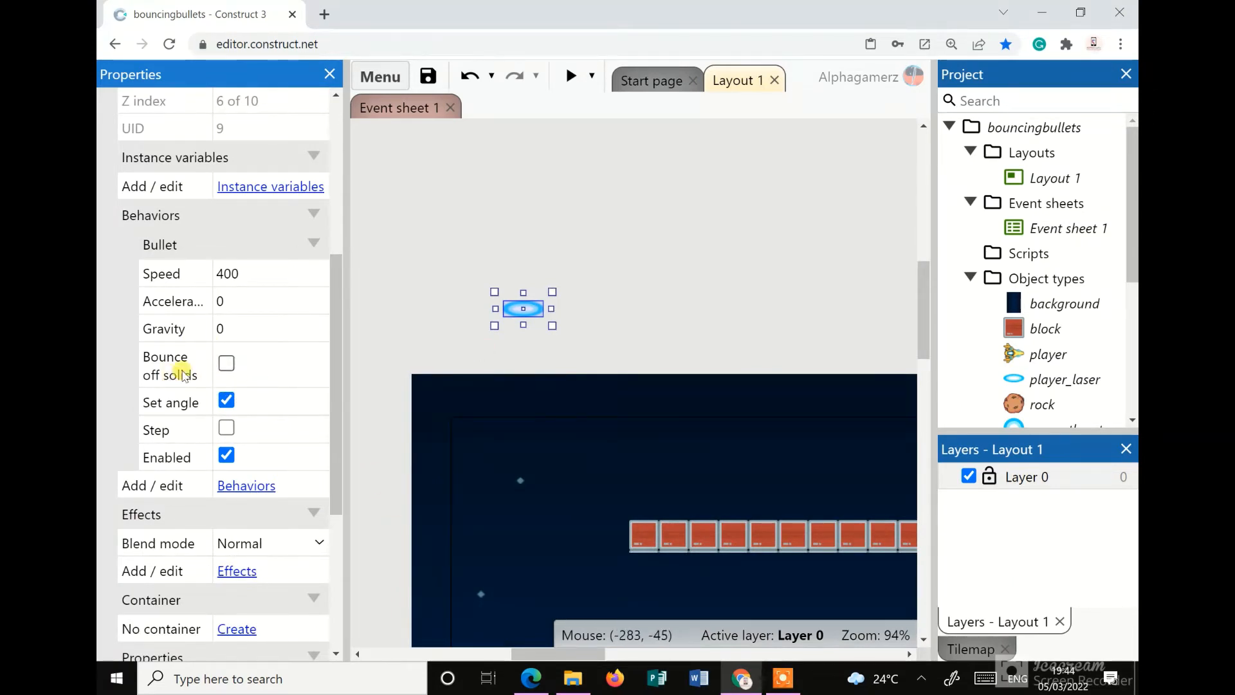
left_click(228, 368)
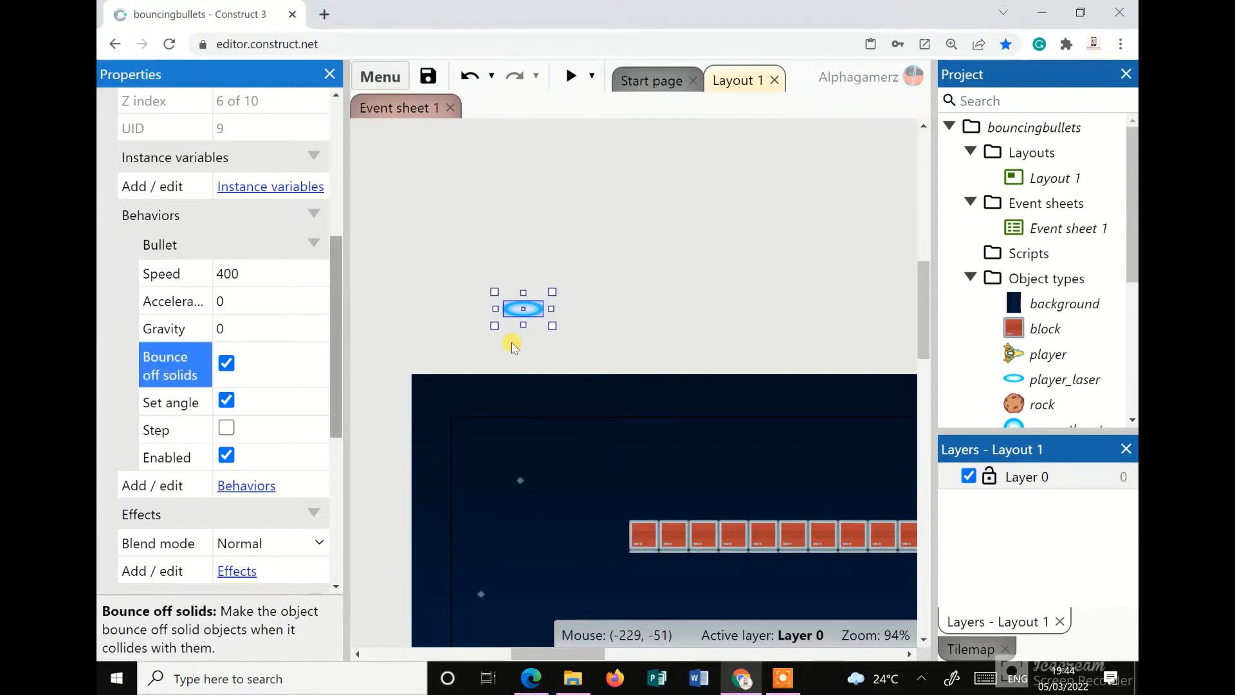
scroll(714, 515, "down", 3)
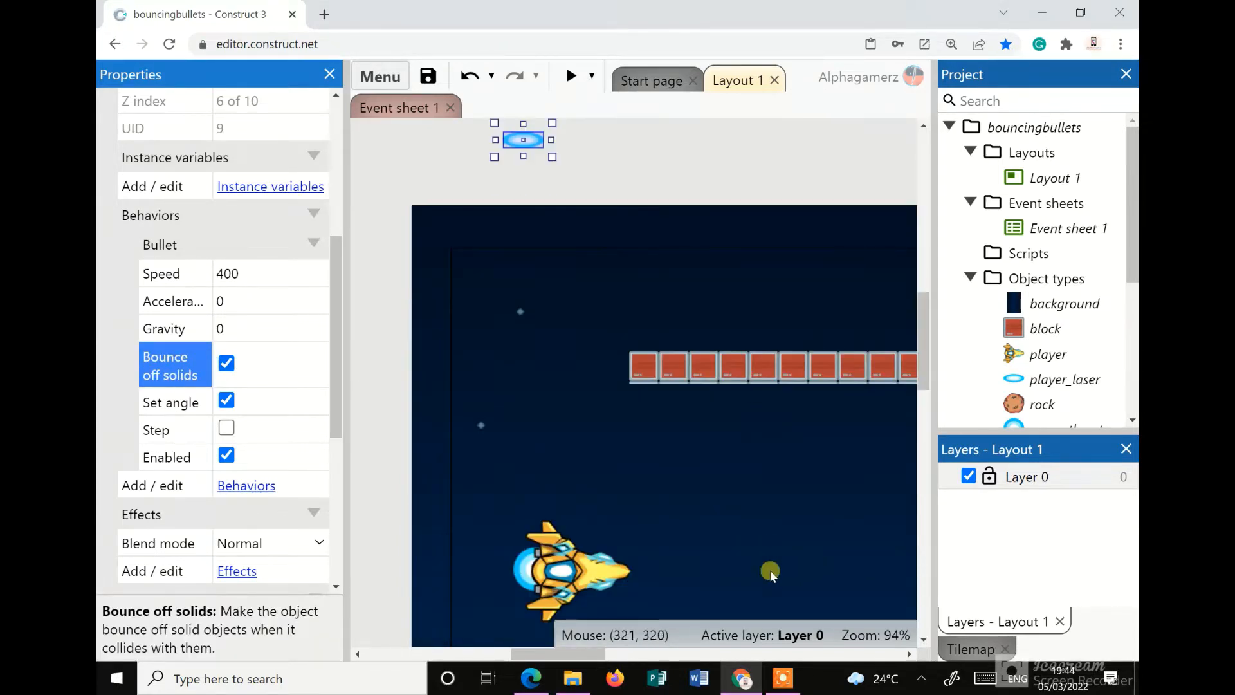
scroll(601, 355, "up", 3)
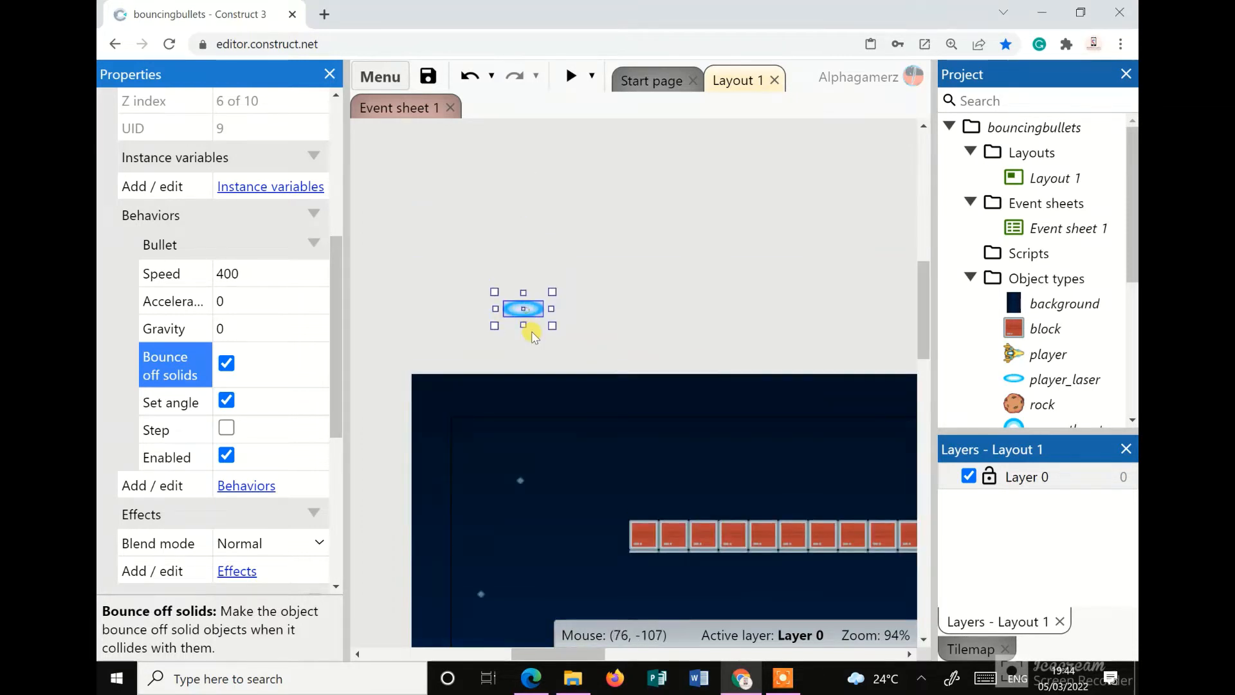
left_click_drag(532, 335, 532, 333)
left_click(661, 336)
Place the player_laser just in front of the player ship at about 230, 319 and preview the layout to test its flight
scroll(703, 308, "down", 2)
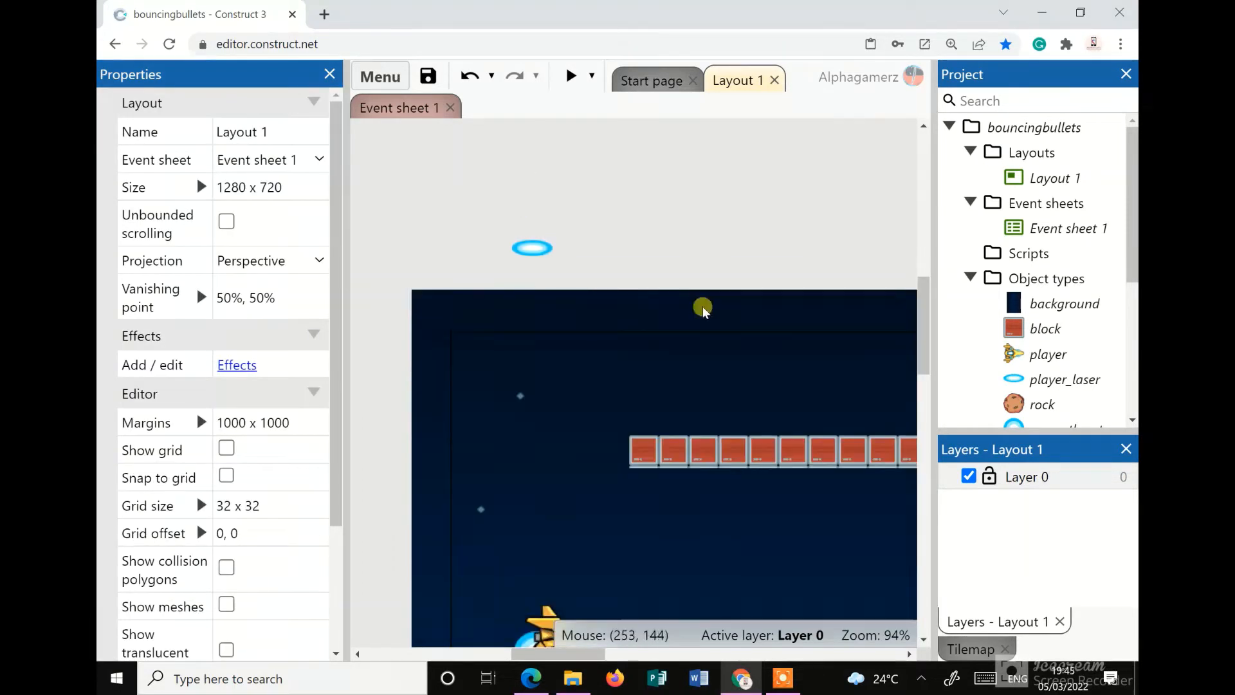
left_click_drag(570, 348, 666, 560)
scroll(667, 560, "down", 5)
left_click_drag(681, 239, 678, 311)
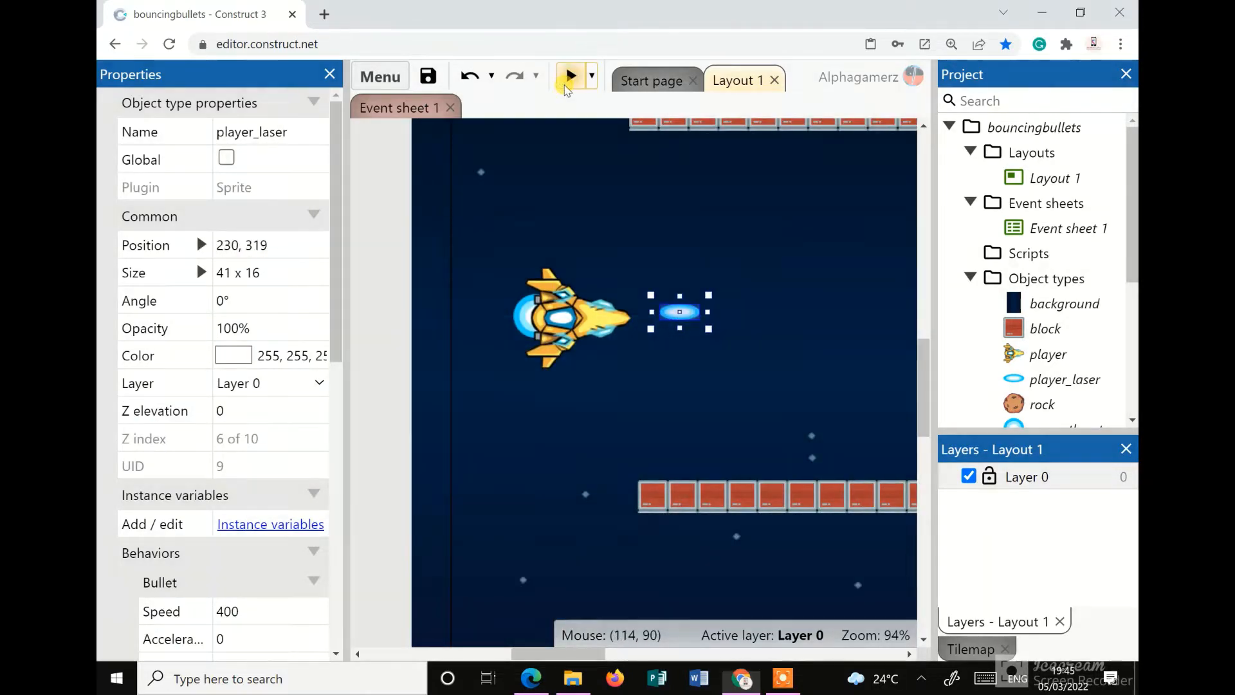
left_click(568, 84)
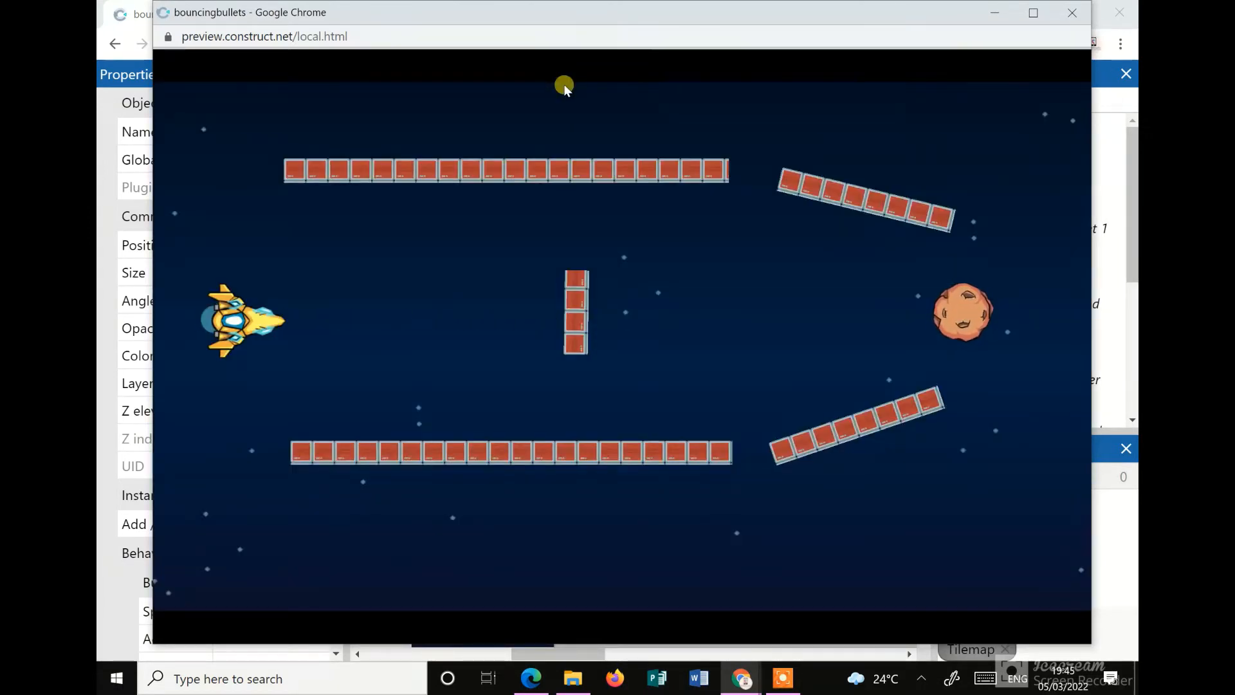
left_click(1072, 12)
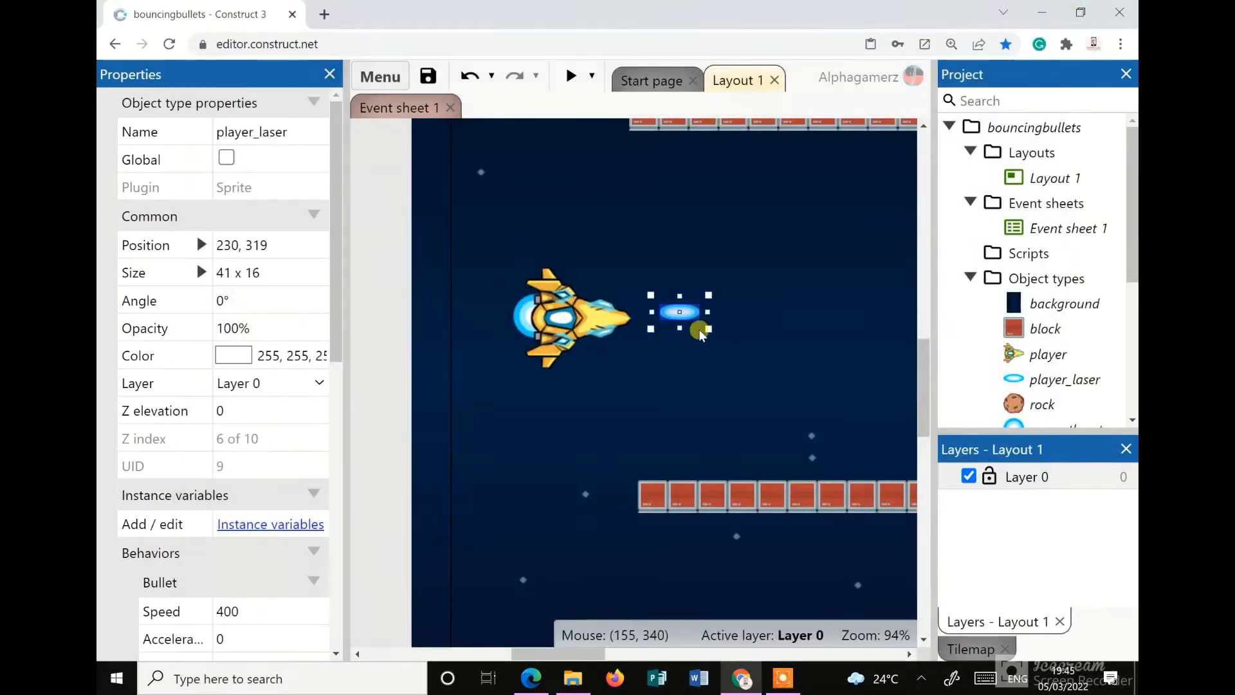
Move the player_laser back outside the layout, above its upper edge, and deselect it
scroll(666, 355, "up", 3)
scroll(662, 357, "up", 4)
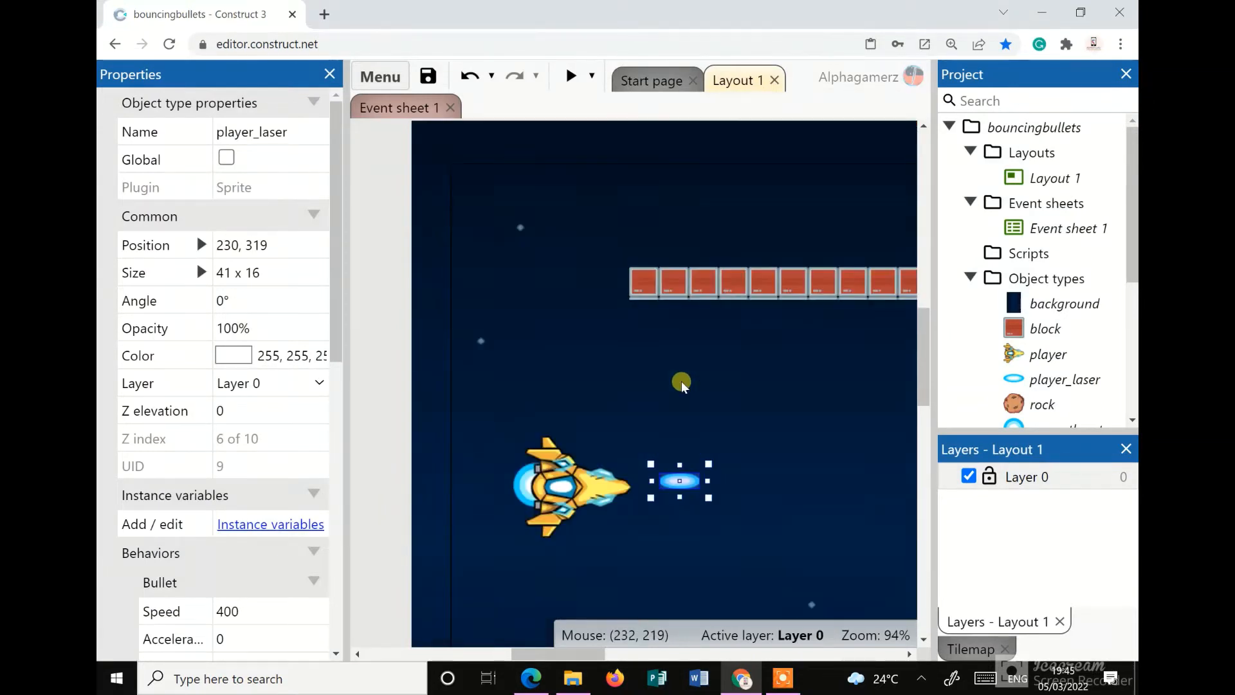
scroll(669, 363, "down", 1)
left_click_drag(669, 556, 488, 169)
left_click(598, 188)
scroll(646, 283, "down", 4)
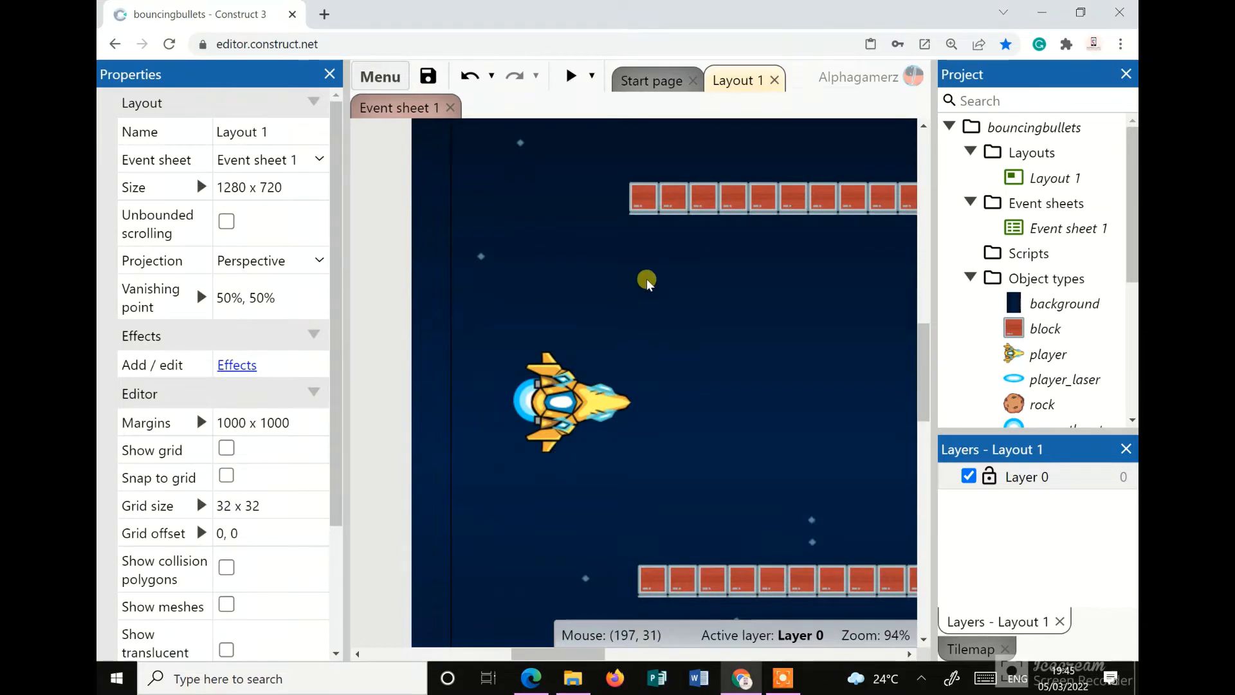
scroll(701, 416, "up", 7)
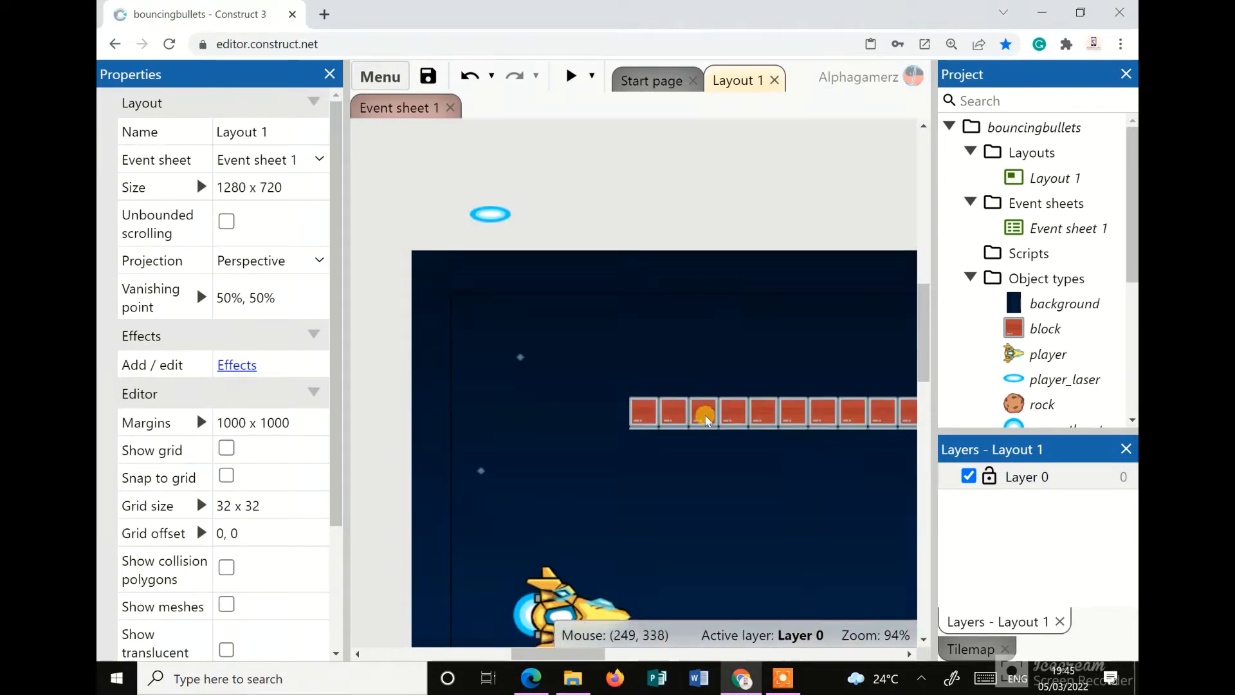
Insert a new Particles object in the empty area above the layout, next to the player_laser
right_click(680, 195)
left_click(727, 211)
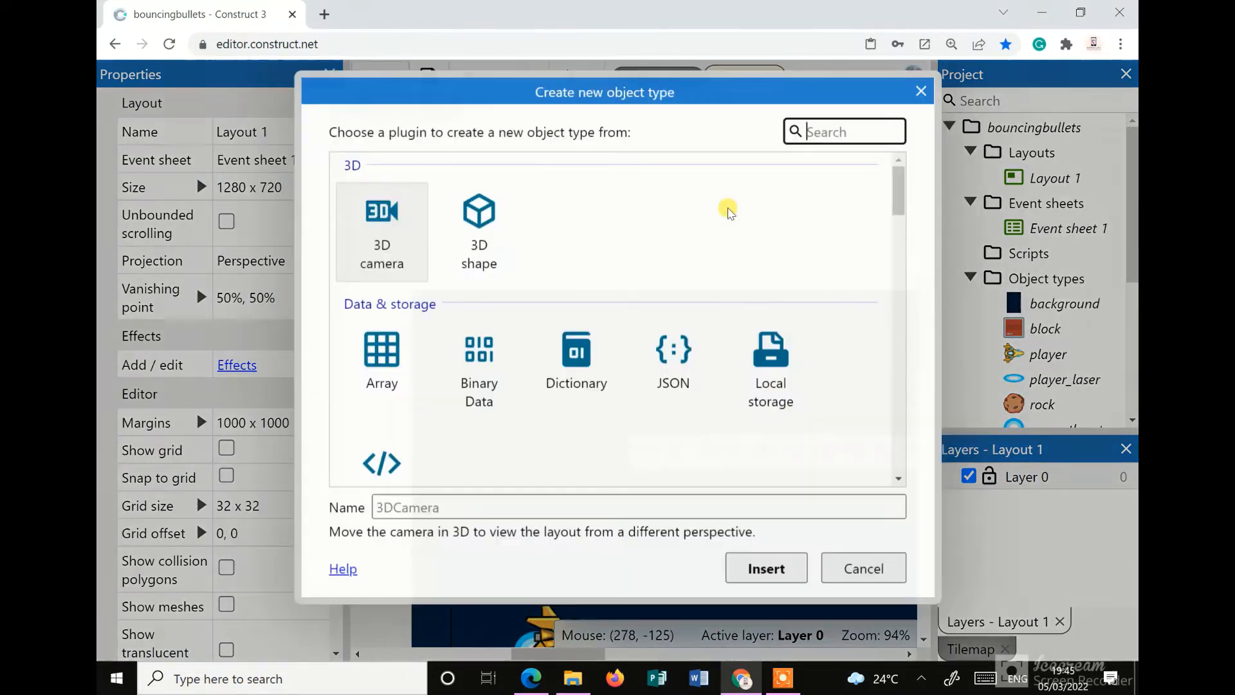
scroll(598, 346, "down", 2)
scroll(597, 340, "down", 5)
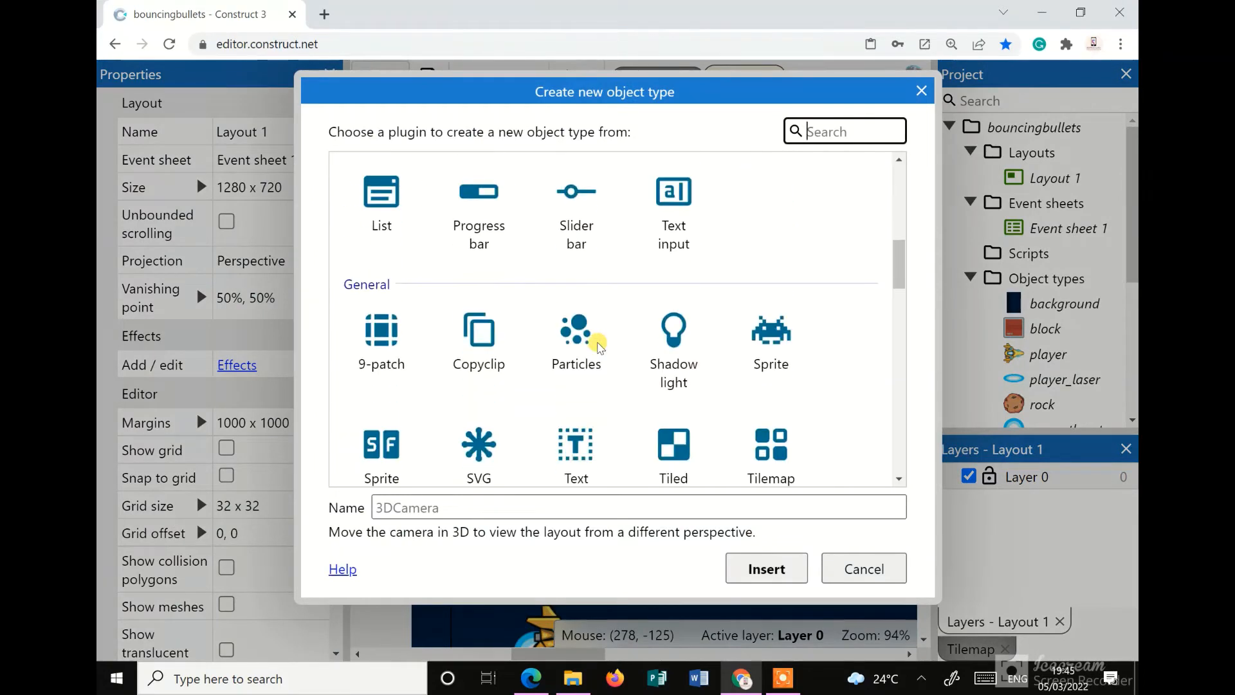
left_click(570, 331)
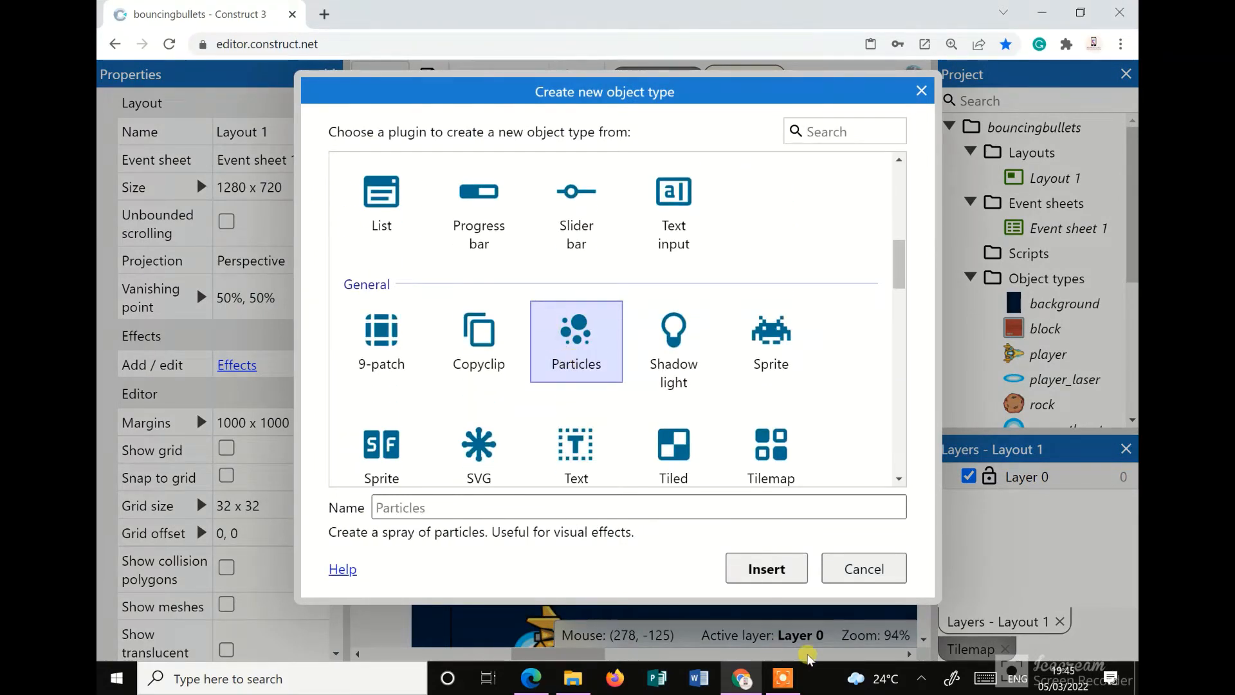
left_click(747, 570)
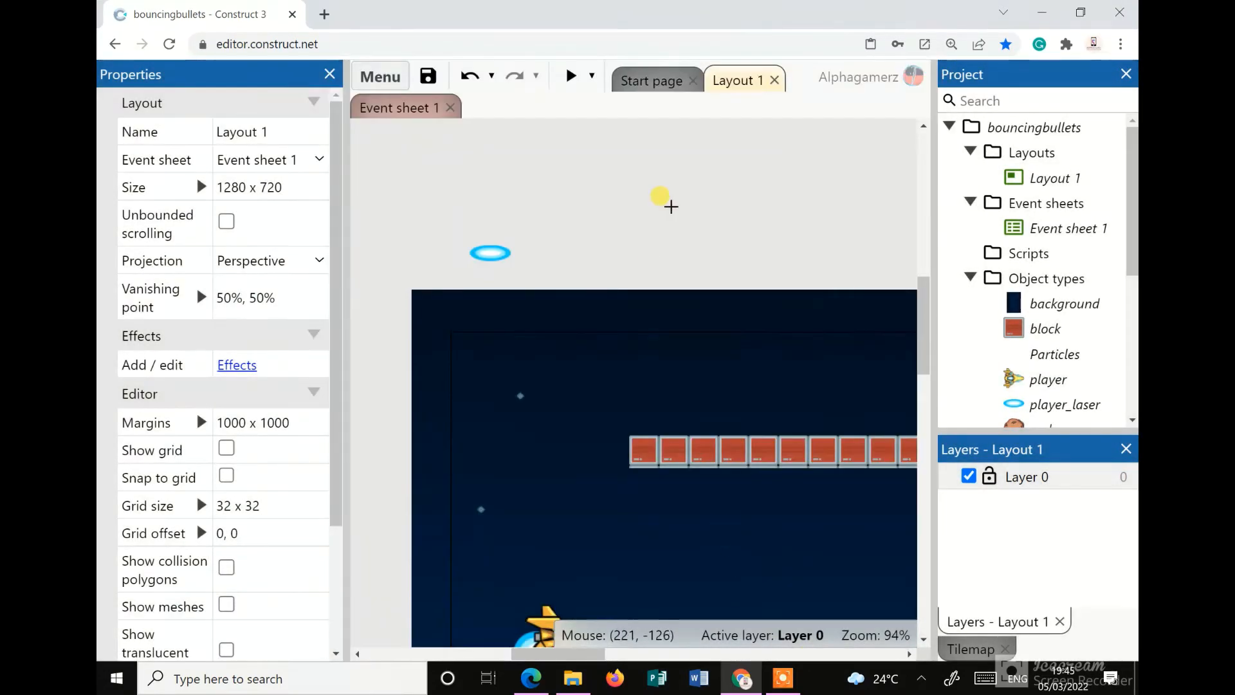
left_click(670, 206)
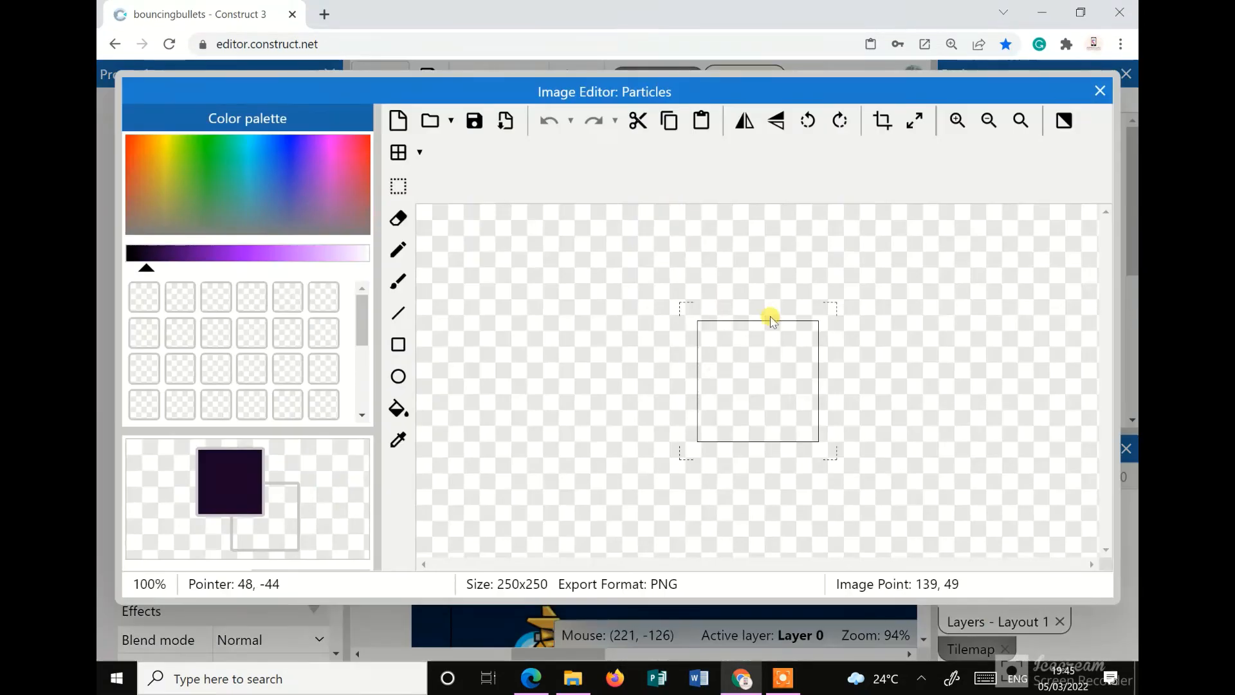
Load the rock4 image into the Particles object and place it above the layout at about 136, -128
left_click(430, 122)
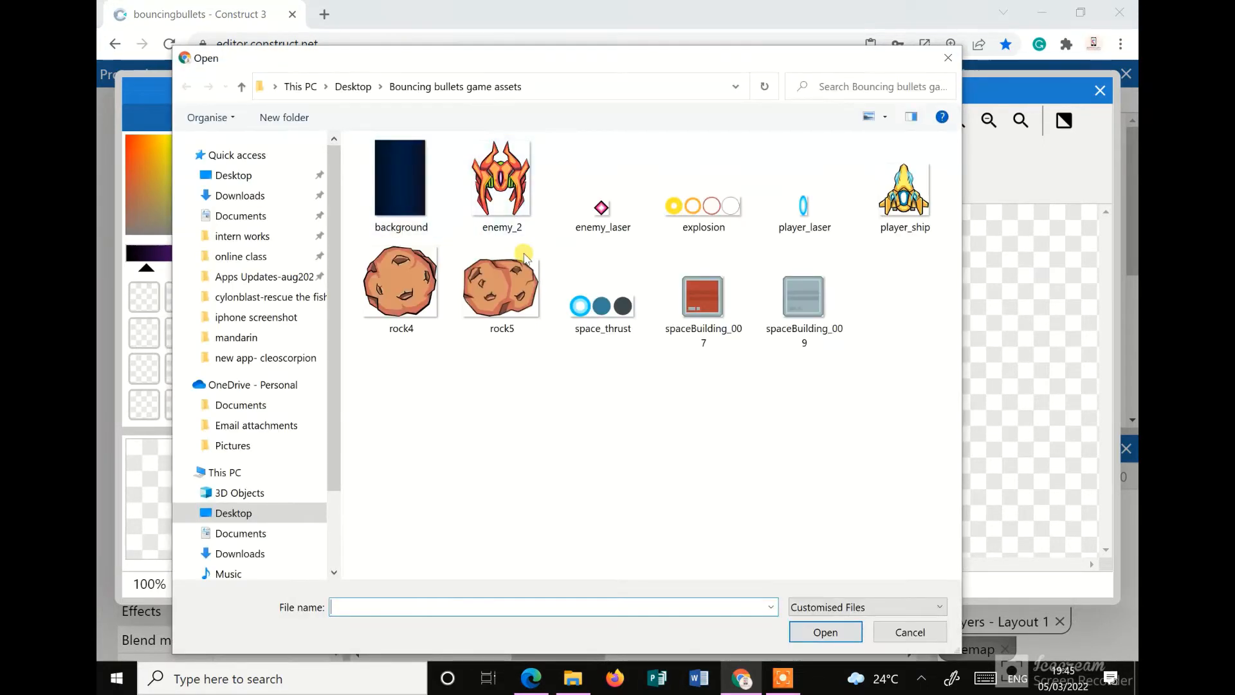
left_click(400, 307)
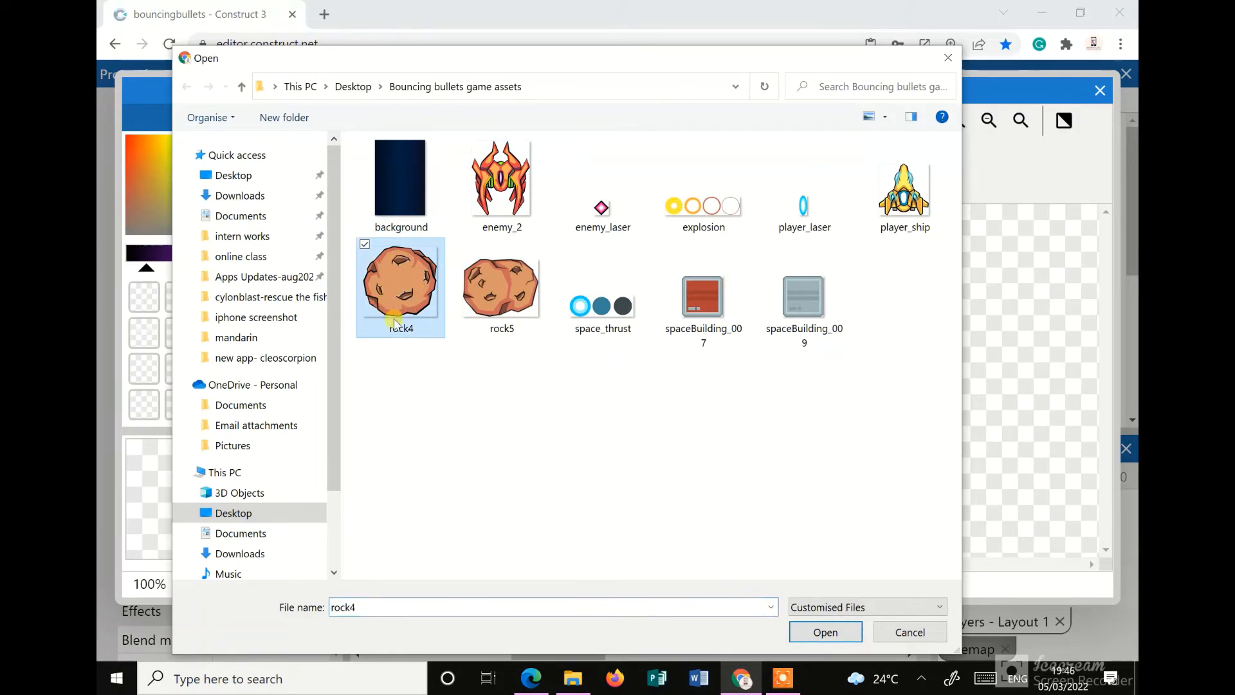
left_click(825, 632)
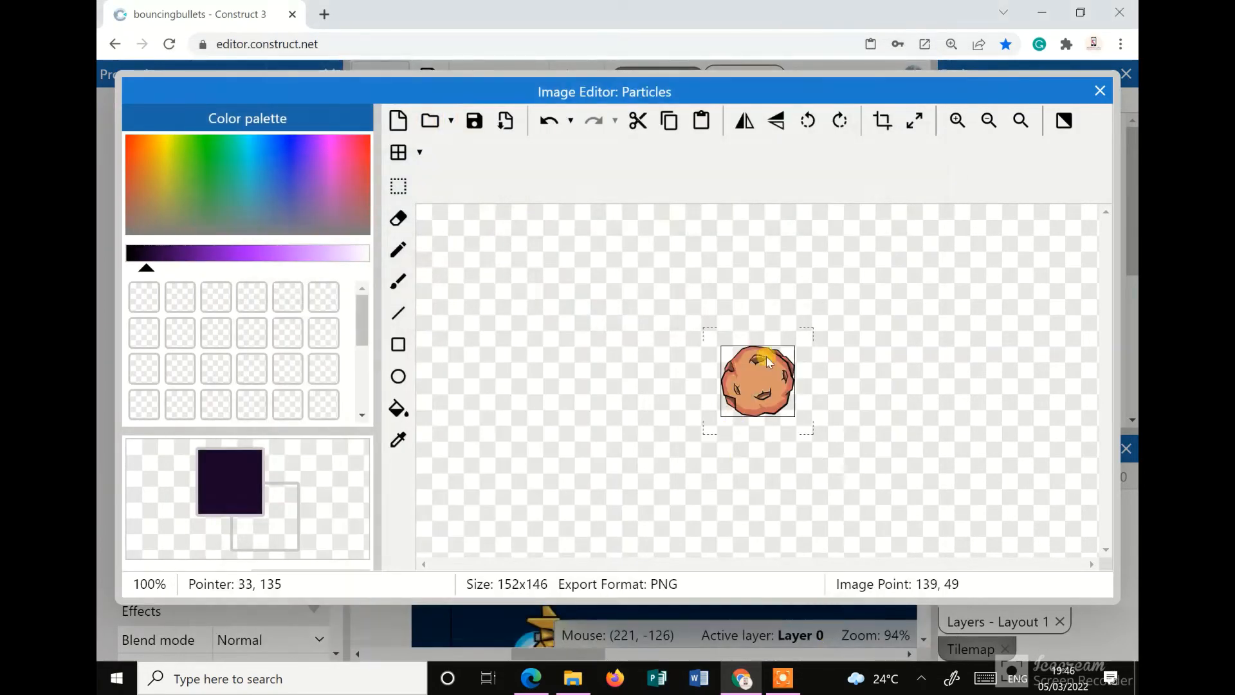
left_click(1098, 92)
left_click_drag(678, 232, 709, 251)
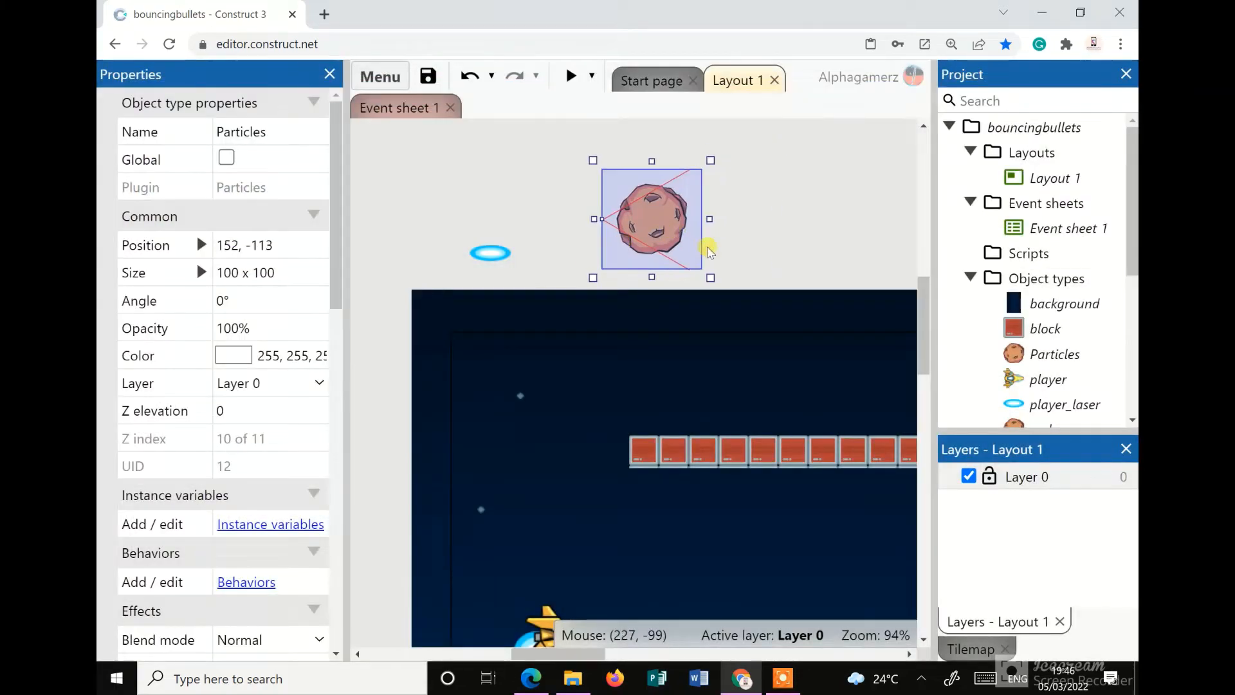
mouse_move(656, 217)
left_mouse_down()
mouse_move(631, 218)
mouse_move(651, 210)
mouse_move(639, 203)
left_mouse_up()
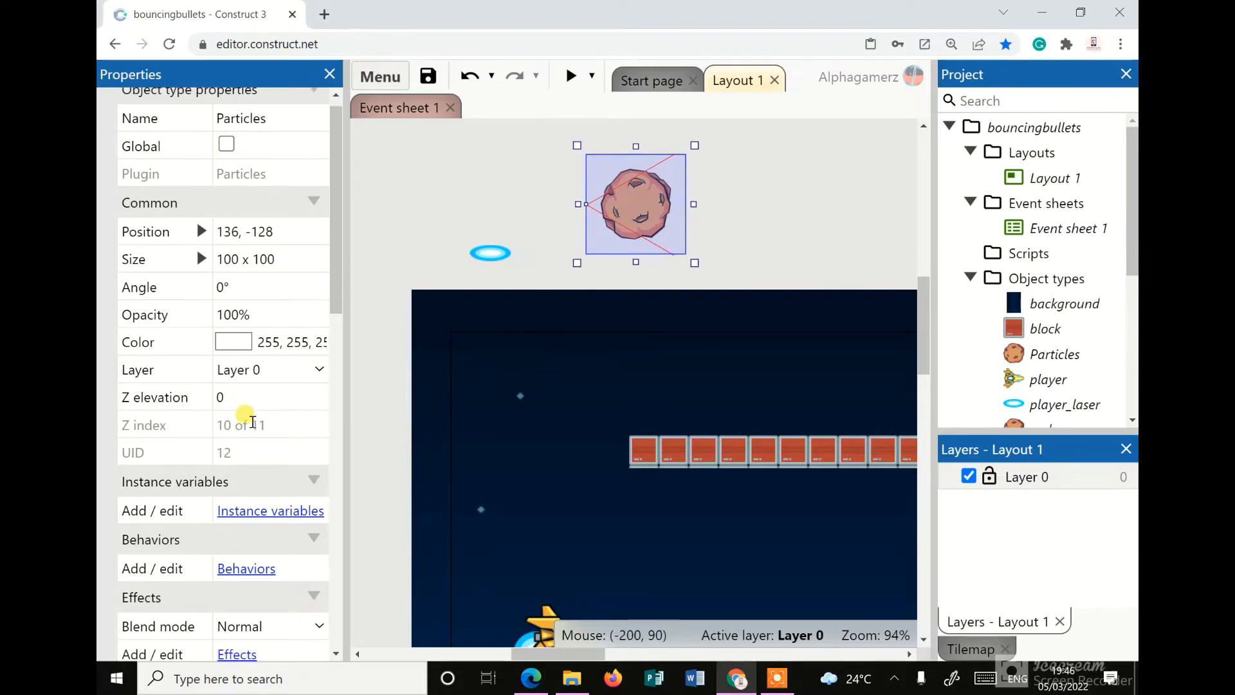
Set the Particles rate to 80, spray cone to 50 and type to One-shot, and briefly run the live preview
scroll(264, 411, "down", 5)
scroll(269, 411, "down", 4)
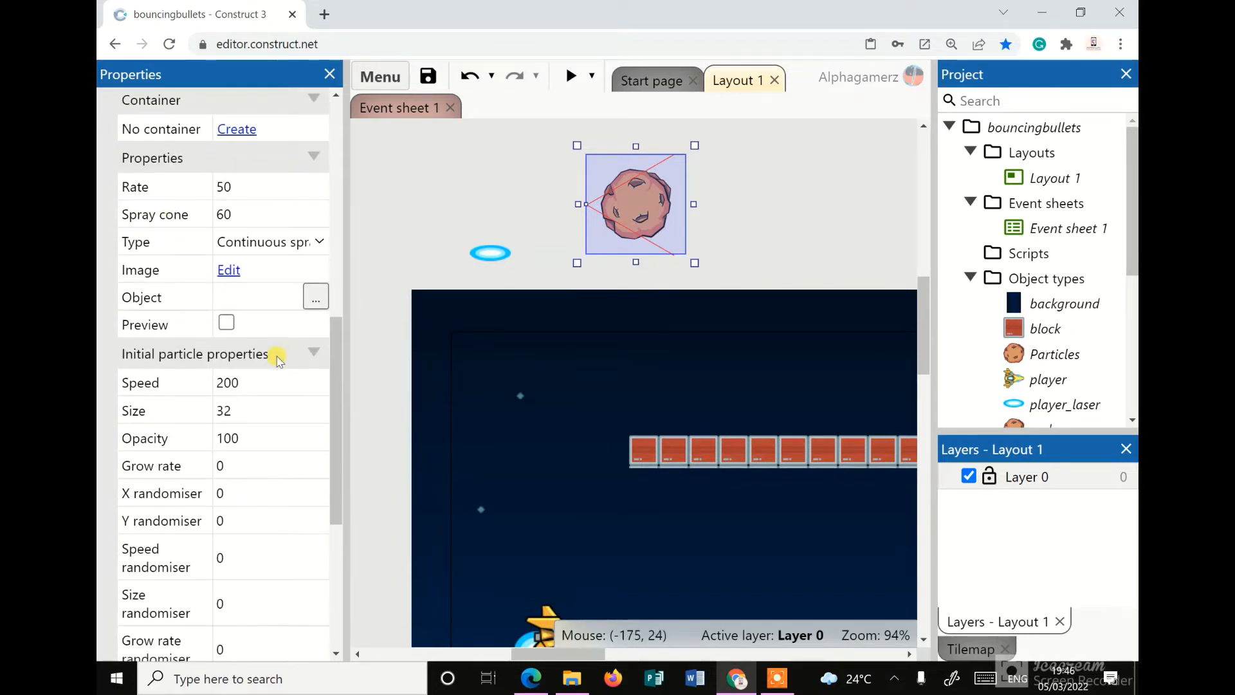
scroll(276, 357, "down", 1)
scroll(278, 360, "up", 1)
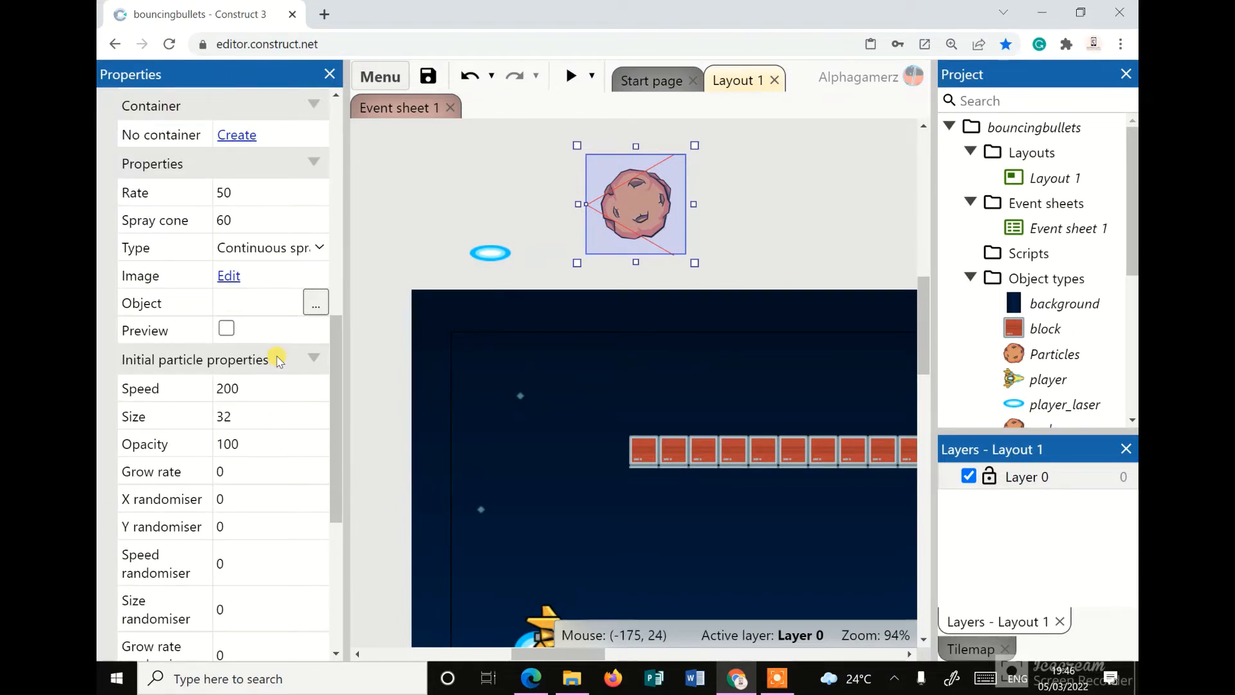
left_click(240, 191)
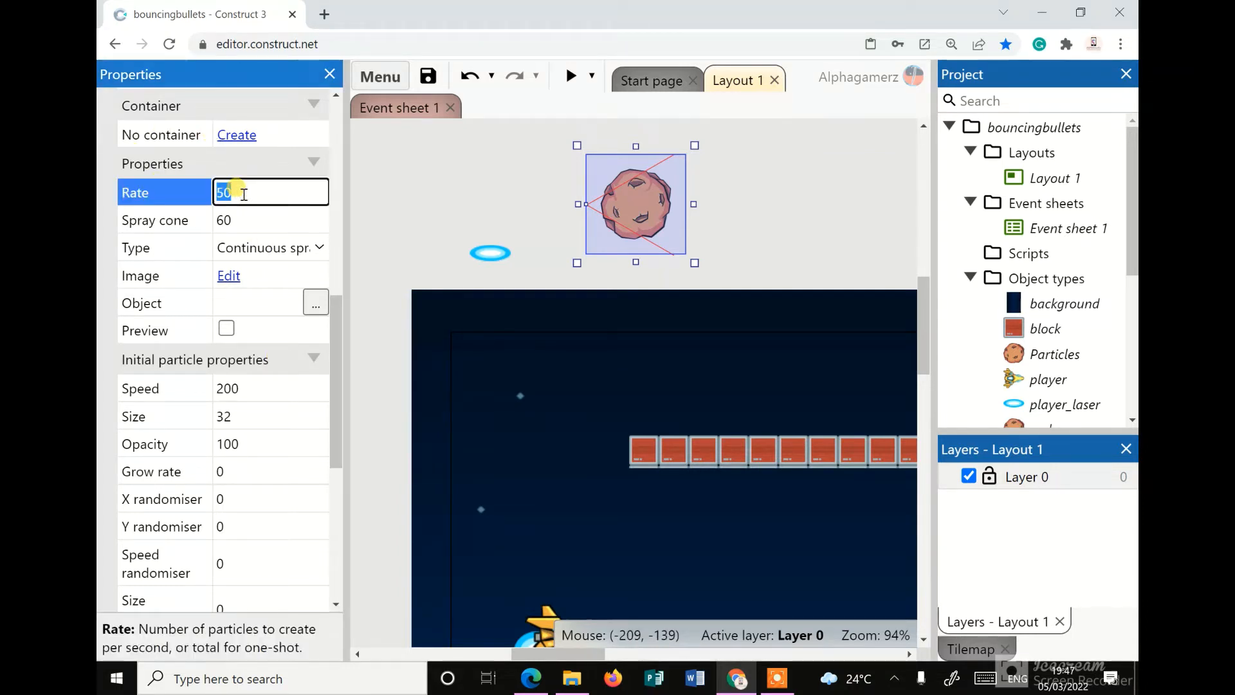
type("80")
left_click(224, 221)
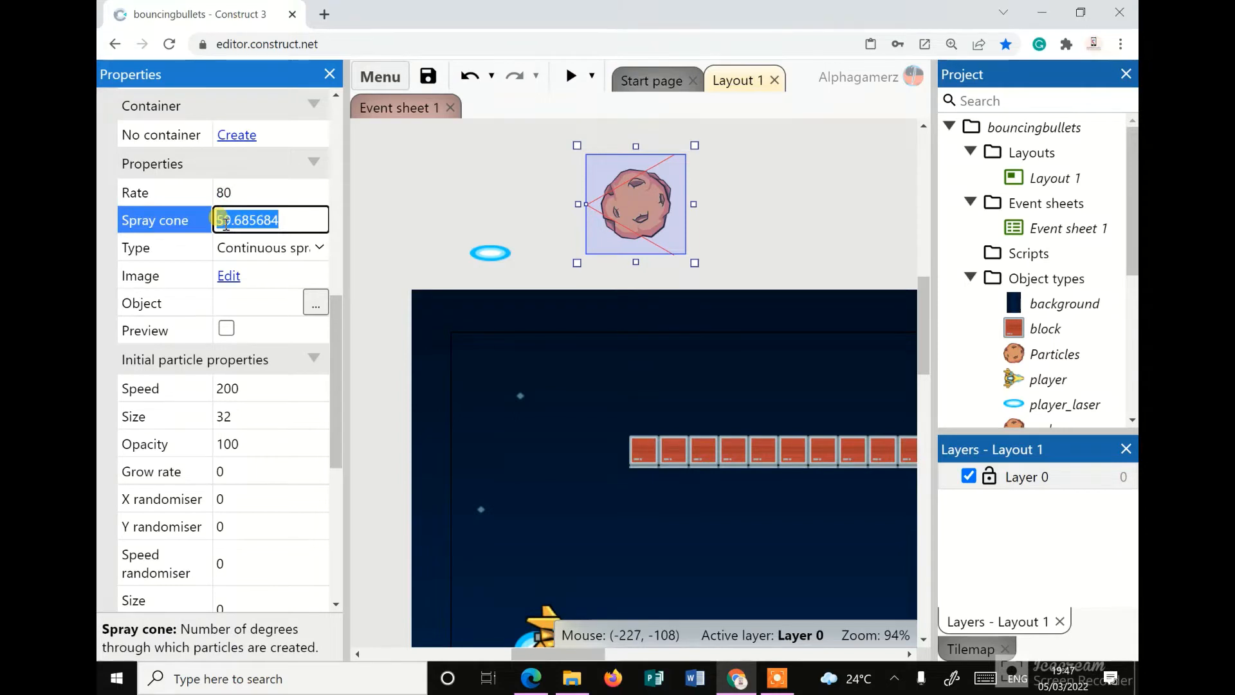
type("50")
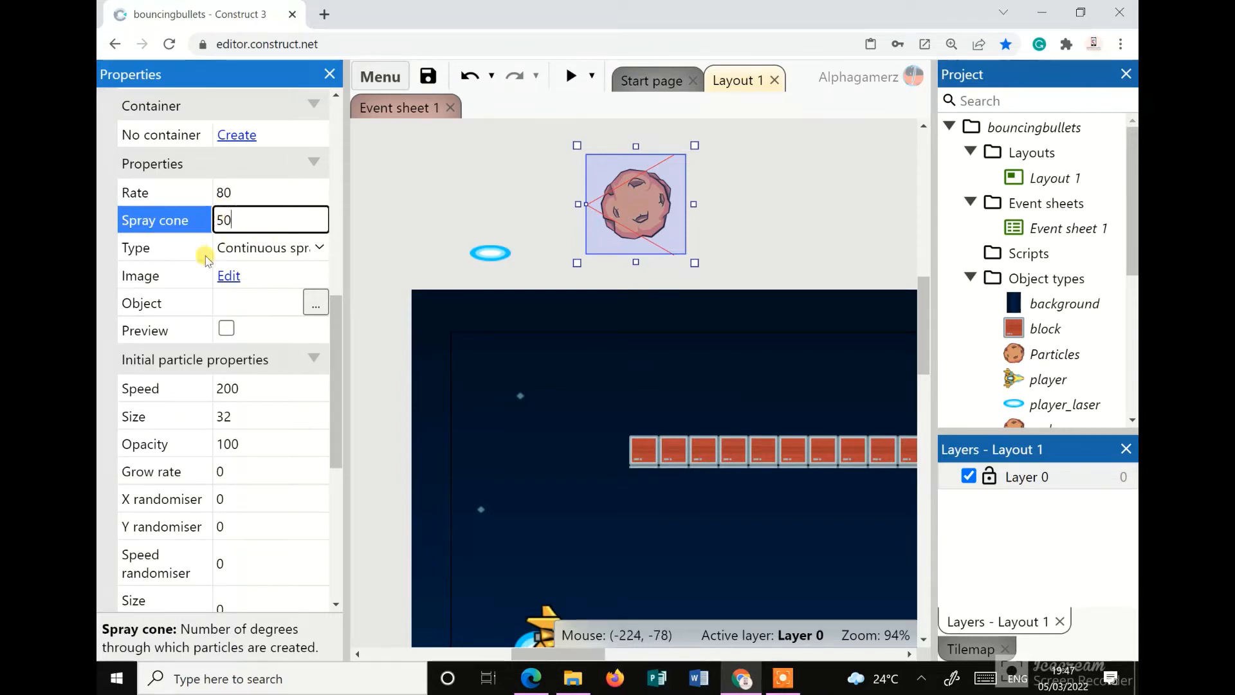
left_click(260, 249)
left_click(250, 287)
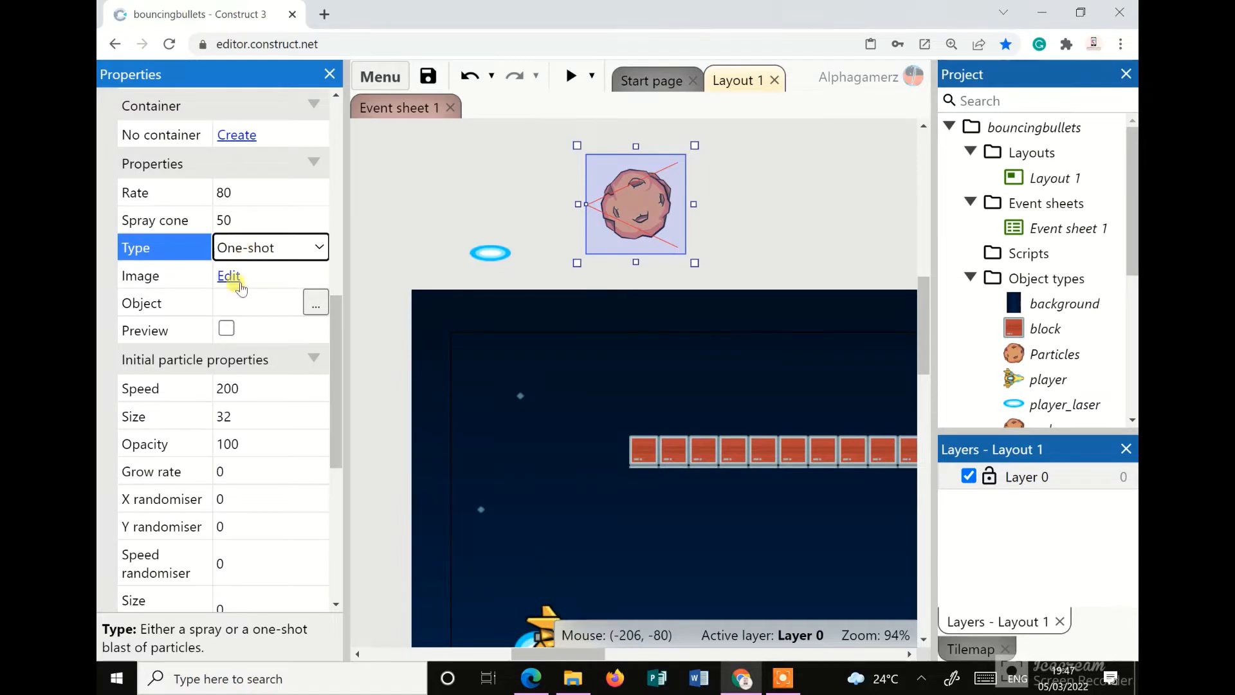
left_click(227, 329)
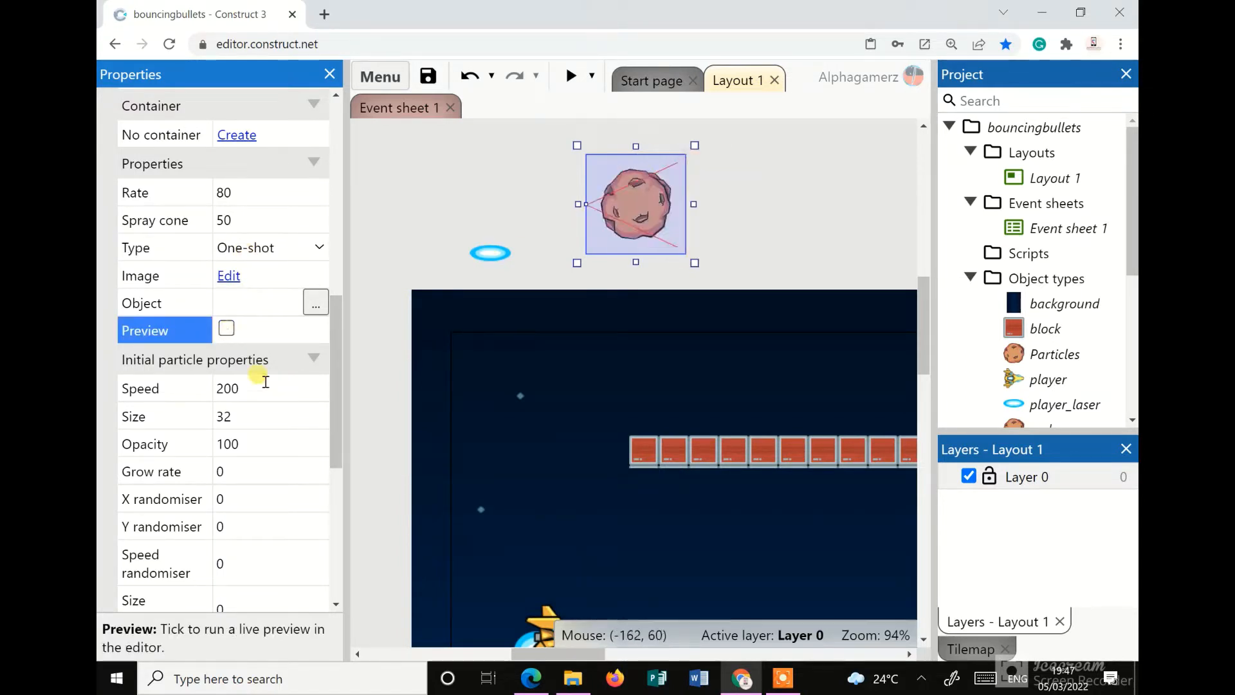
left_click(226, 328)
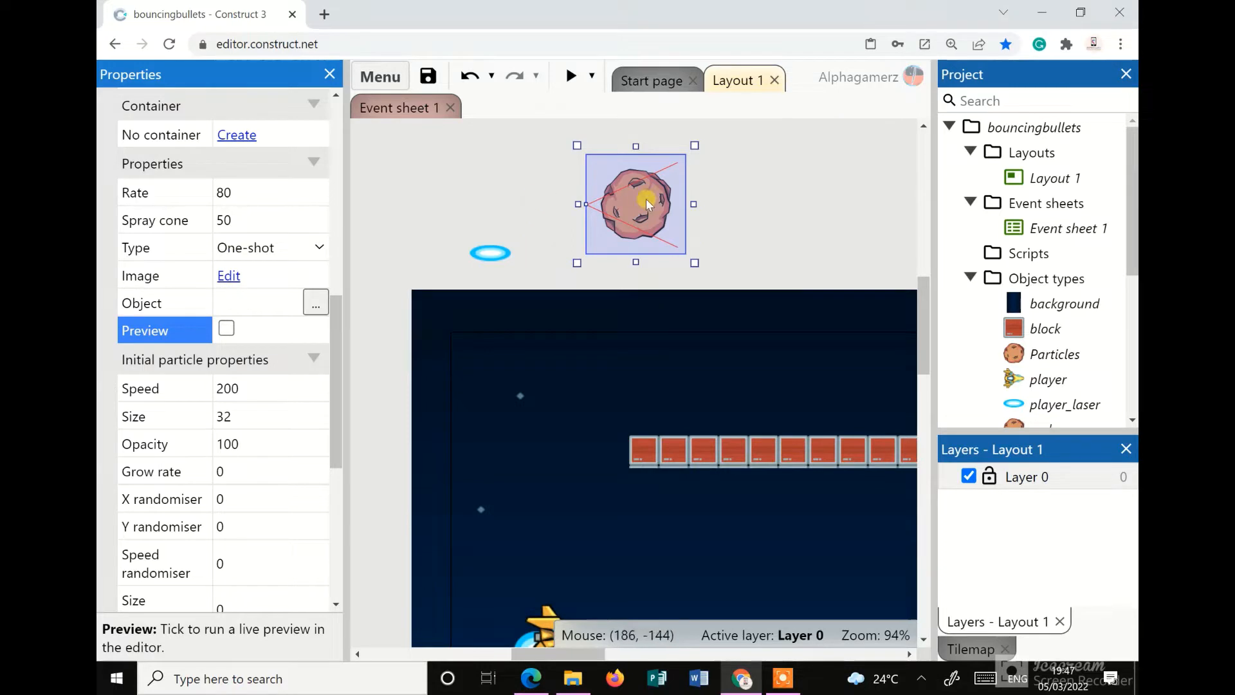
Set the initial particle speed to 100, size to 20 and opacity to 80
scroll(222, 405, "down", 3)
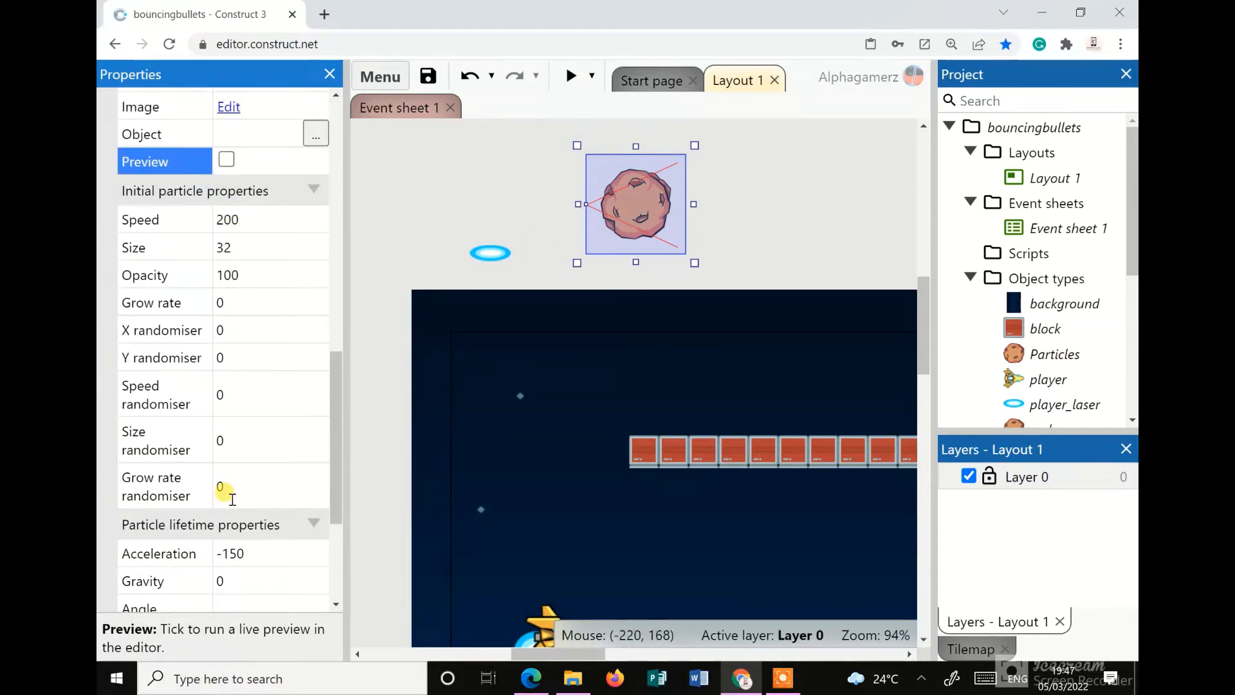
left_click(256, 217)
type("10")
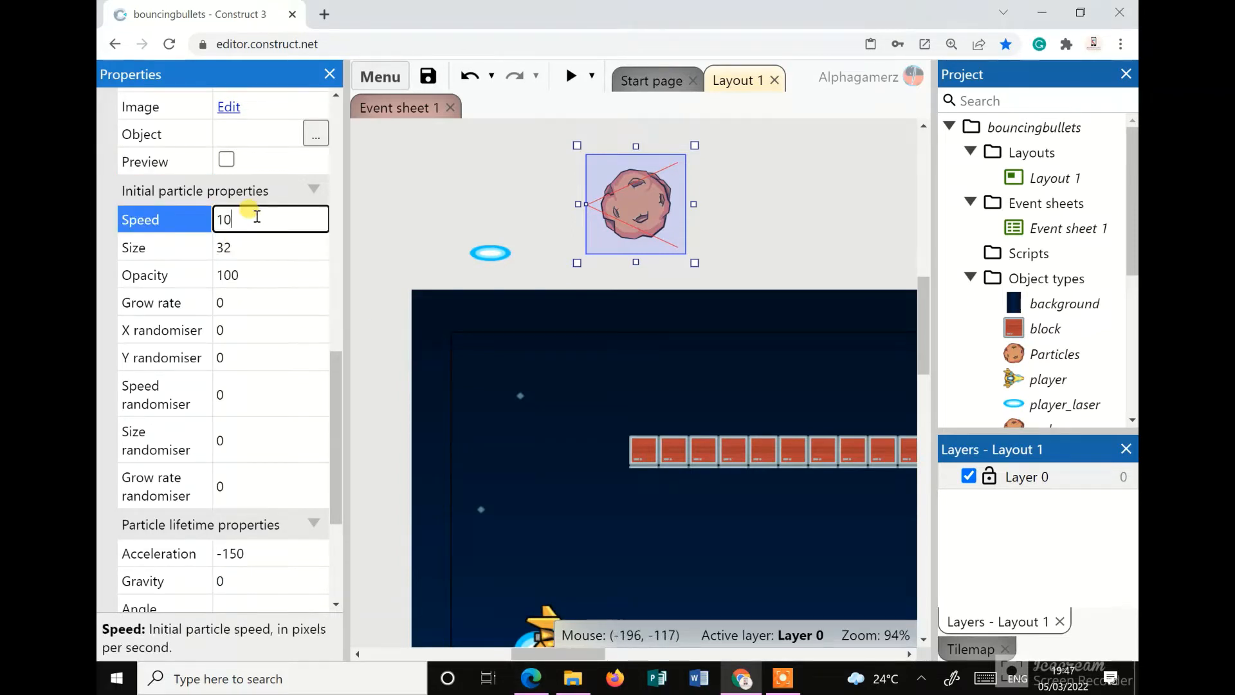
type("0")
left_click(253, 248)
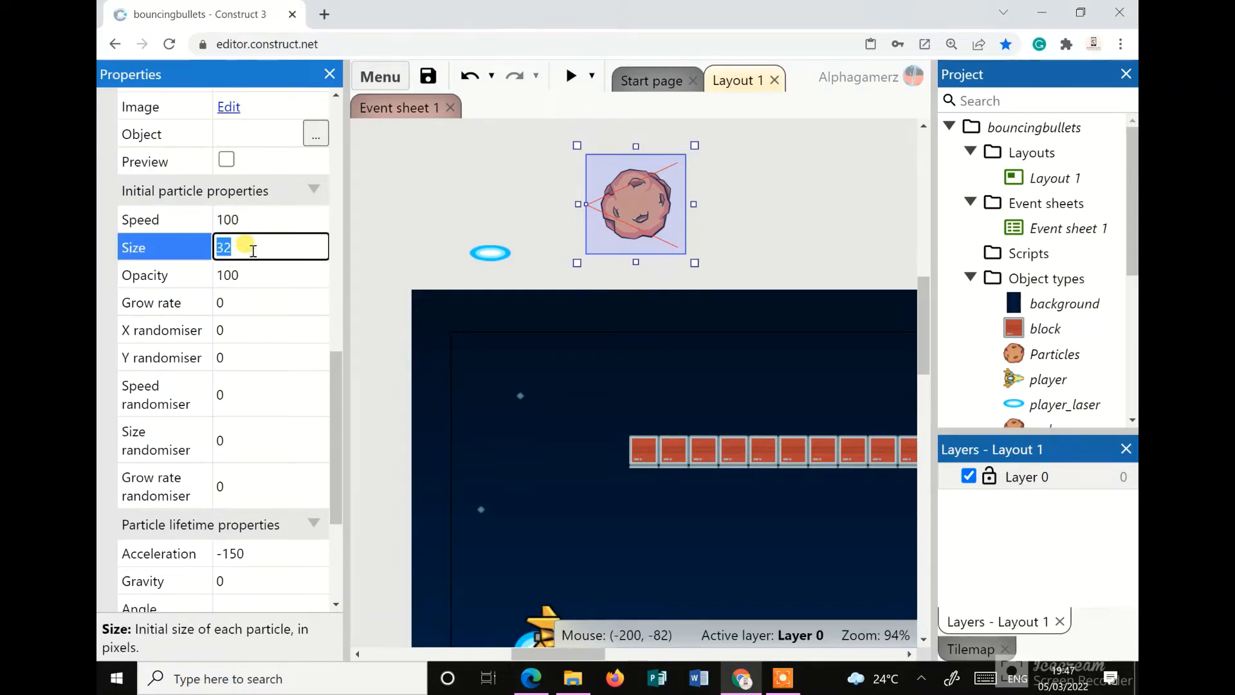
type("2")
left_click(251, 273)
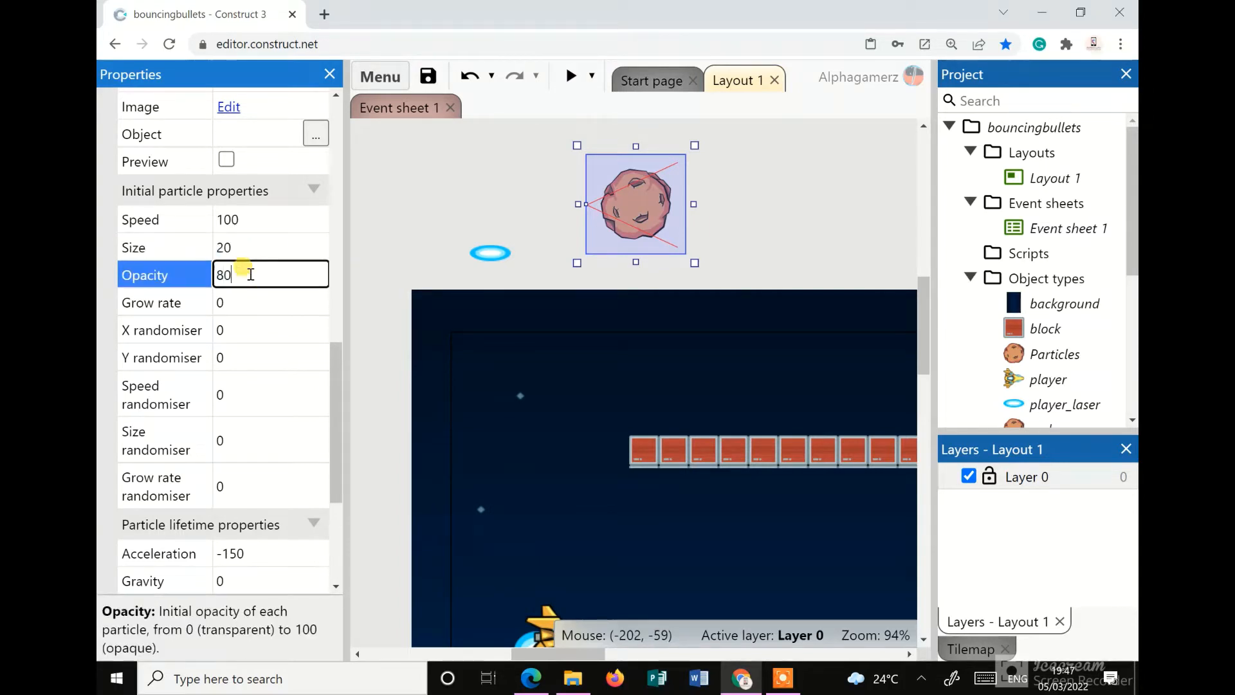
type("80")
Examine the particle burst by running its live preview in the editor twice, turning it off each time
scroll(248, 231, "up", 2)
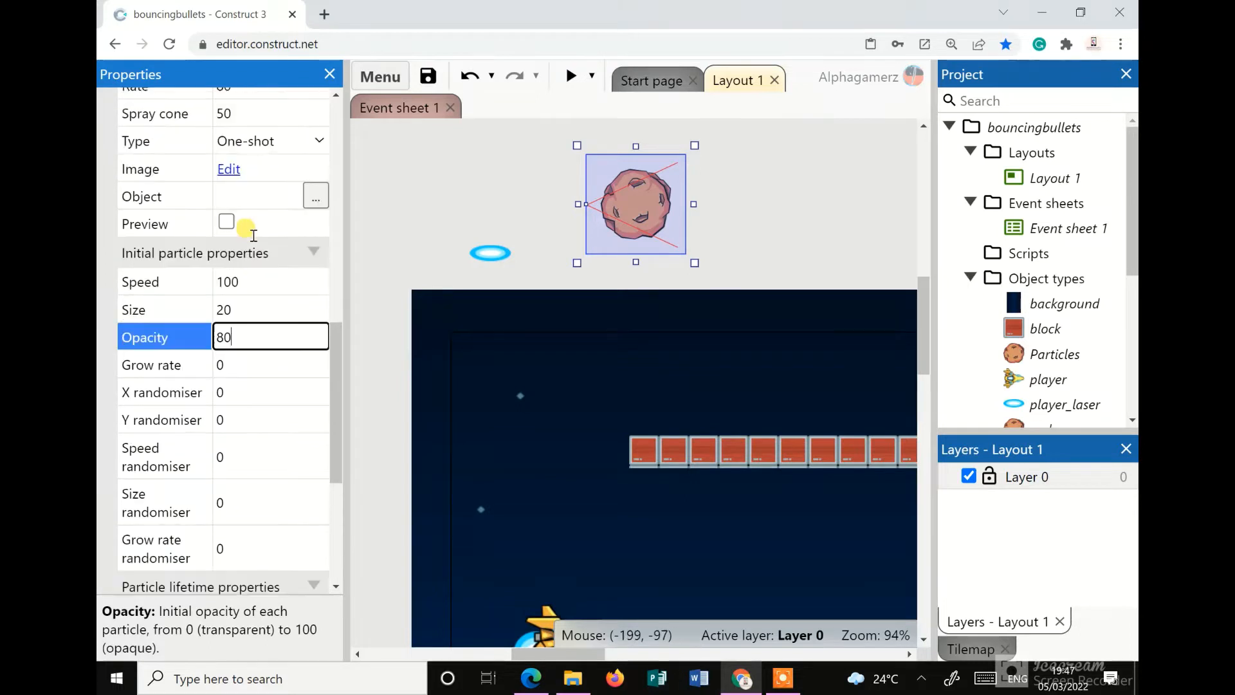
left_click(227, 243)
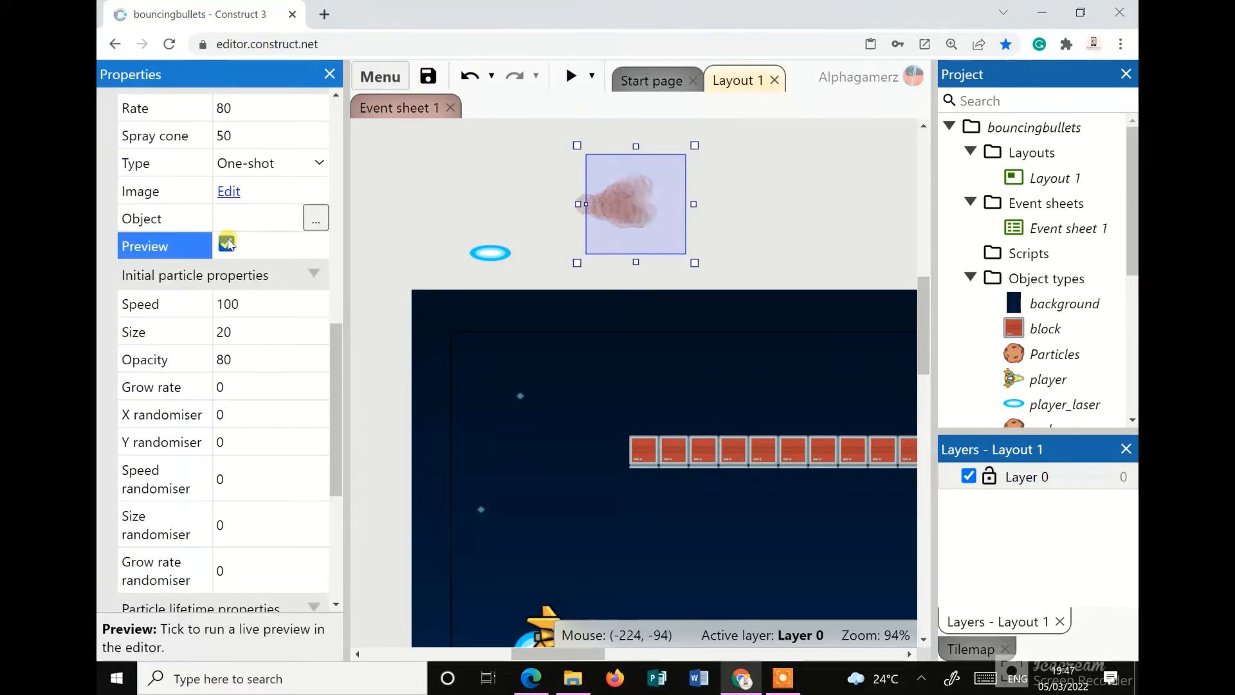
left_click(225, 246)
scroll(226, 289, "up", 2)
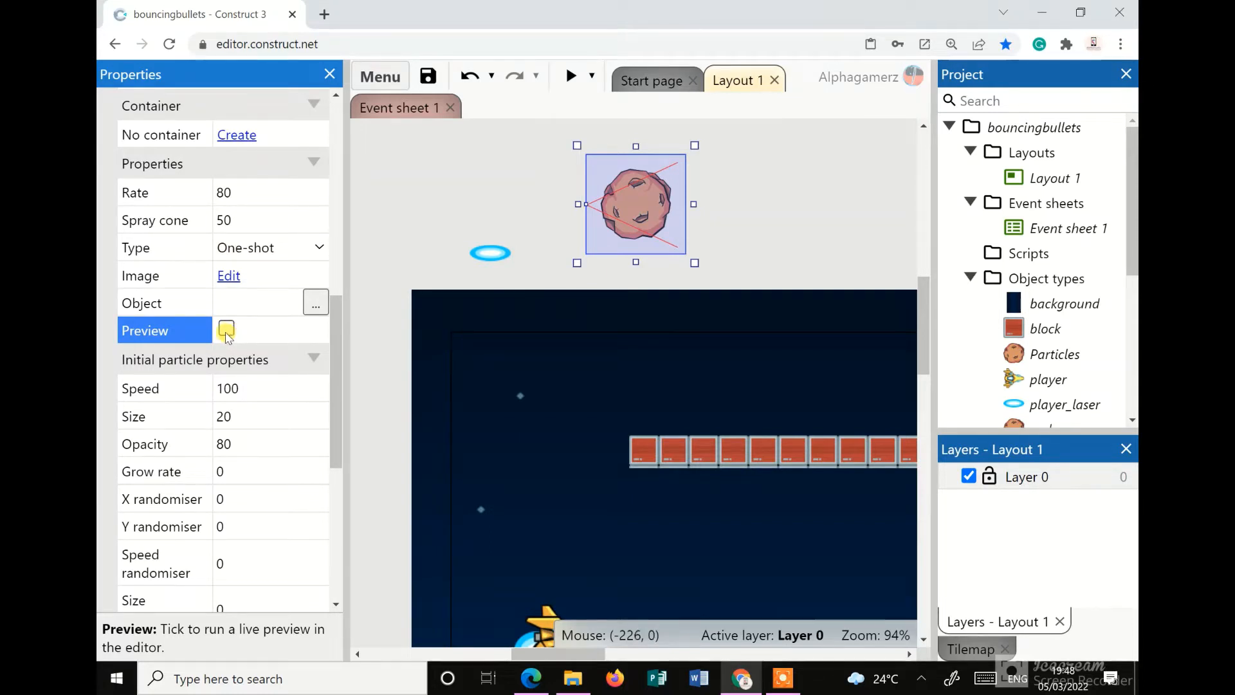
scroll(229, 386, "down", 1)
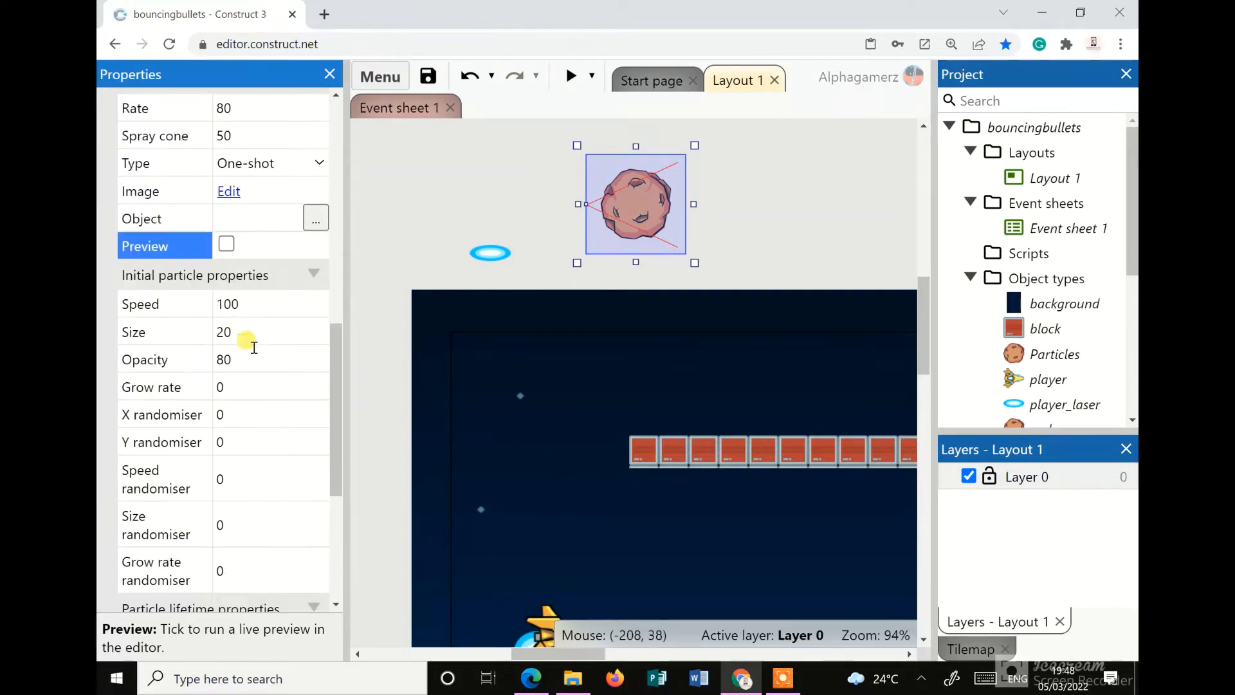
scroll(254, 346, "down", 1)
scroll(200, 301, "up", 2)
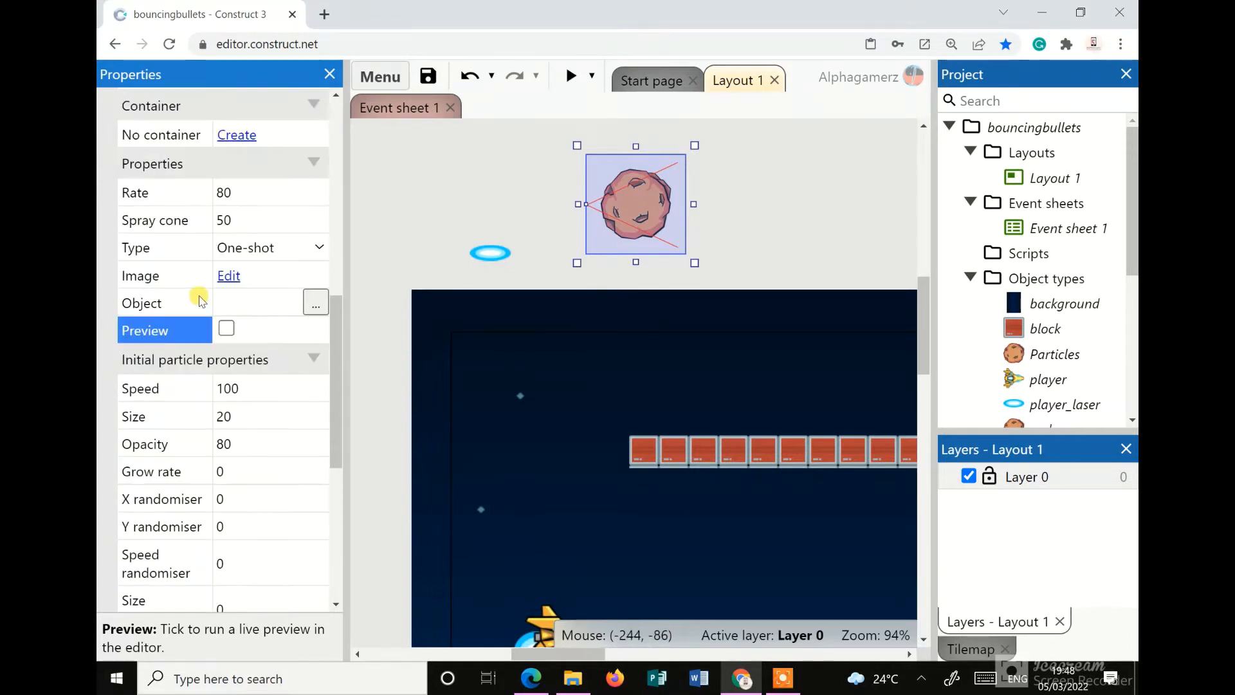
left_click(226, 329)
left_click(226, 329)
Set the particles' X randomiser and Y randomiser to 50 and check the burst in the live preview
scroll(231, 360, "down", 2)
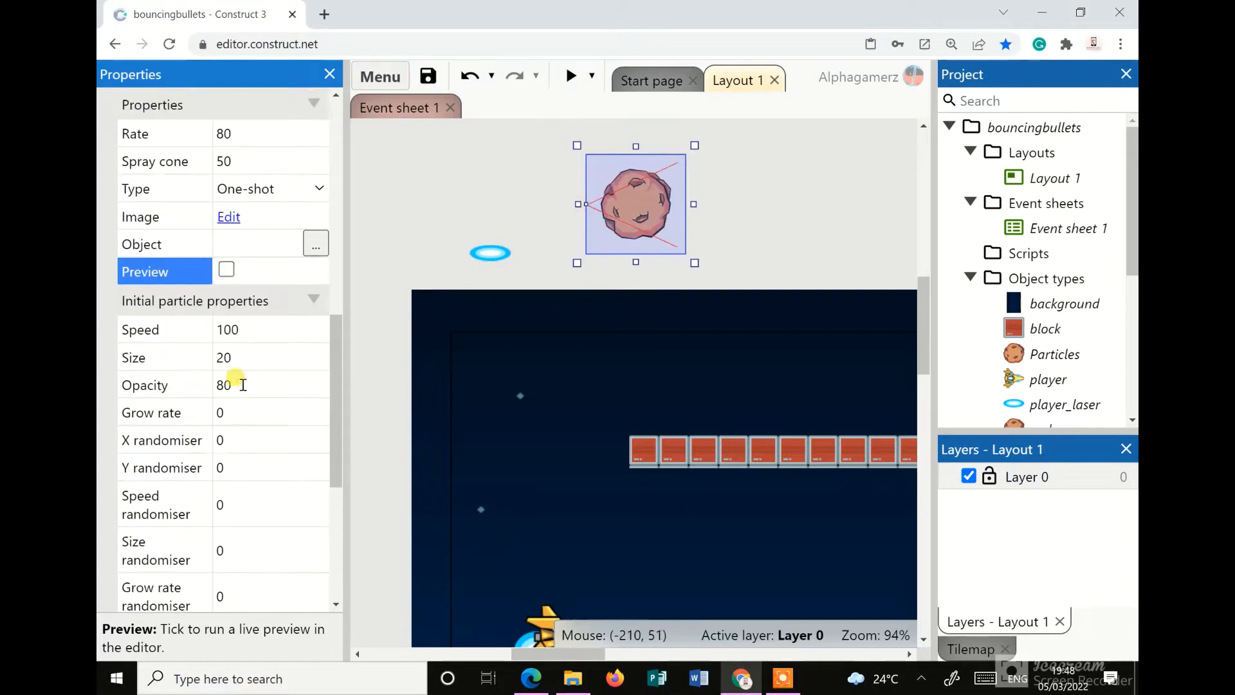
left_click(237, 329)
type("50")
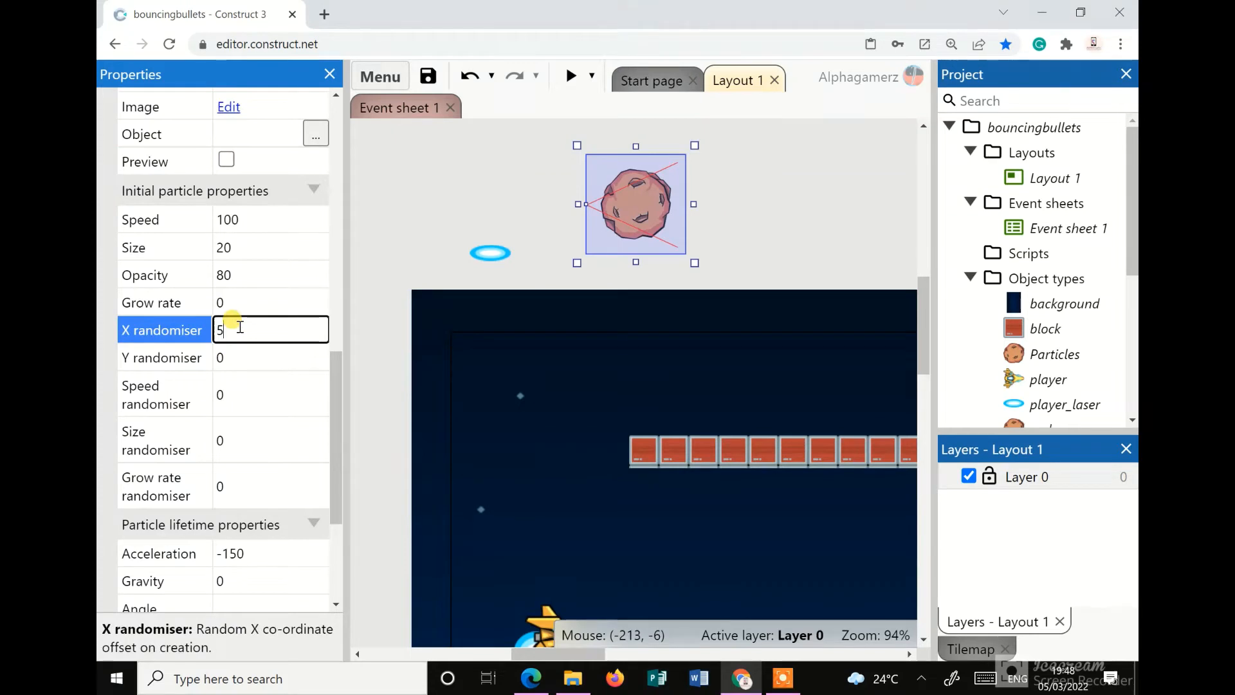
left_click(219, 389)
left_click(227, 361)
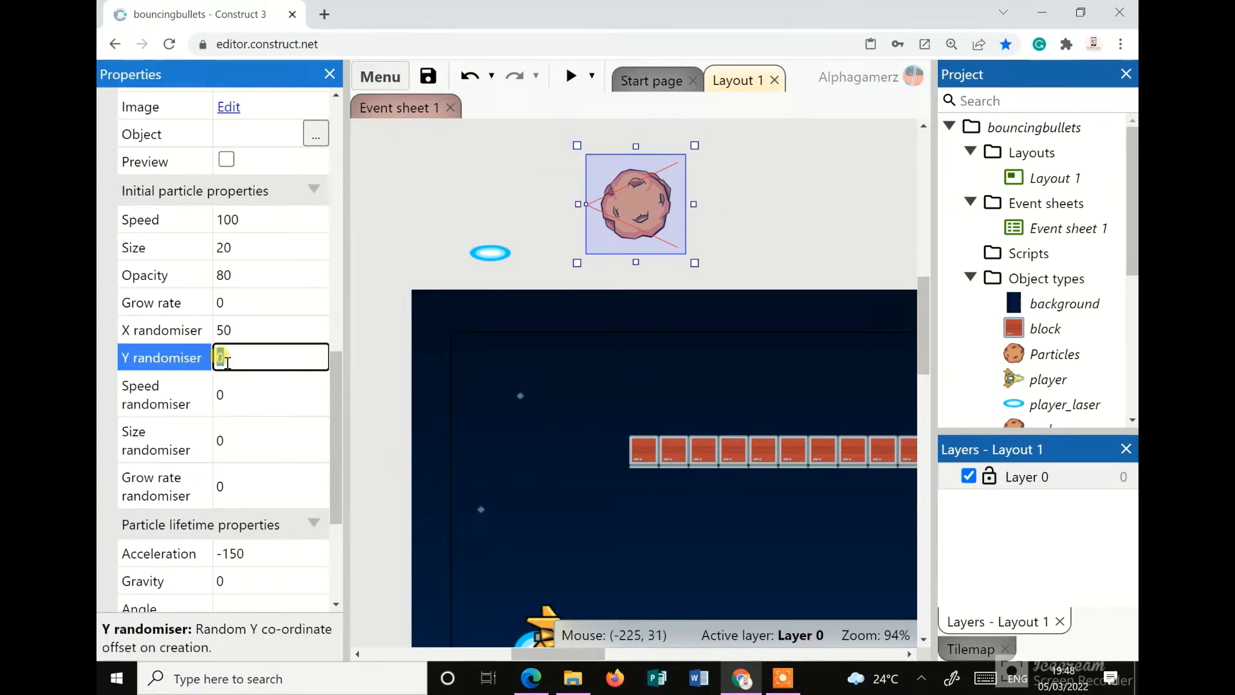
type("50")
scroll(218, 316, "up", 2)
left_click(226, 245)
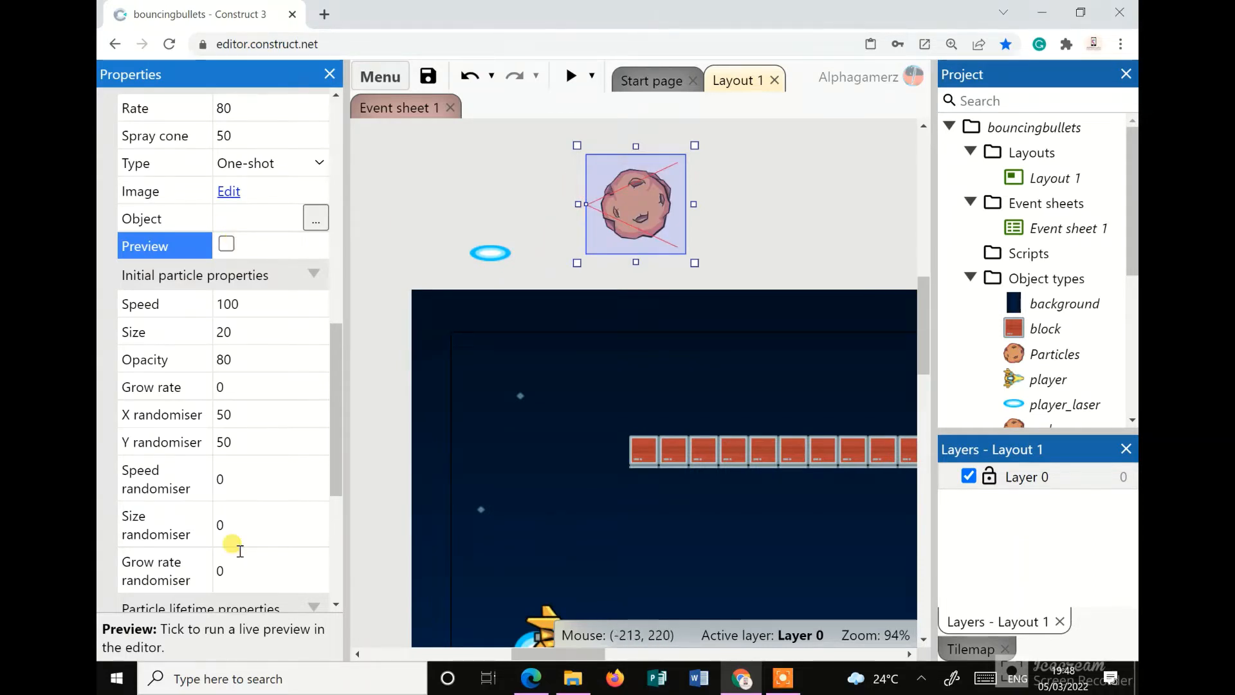
Set the particles' grow rate randomiser to 30 and their acceleration to 10
scroll(234, 537, "down", 3)
left_click(245, 481)
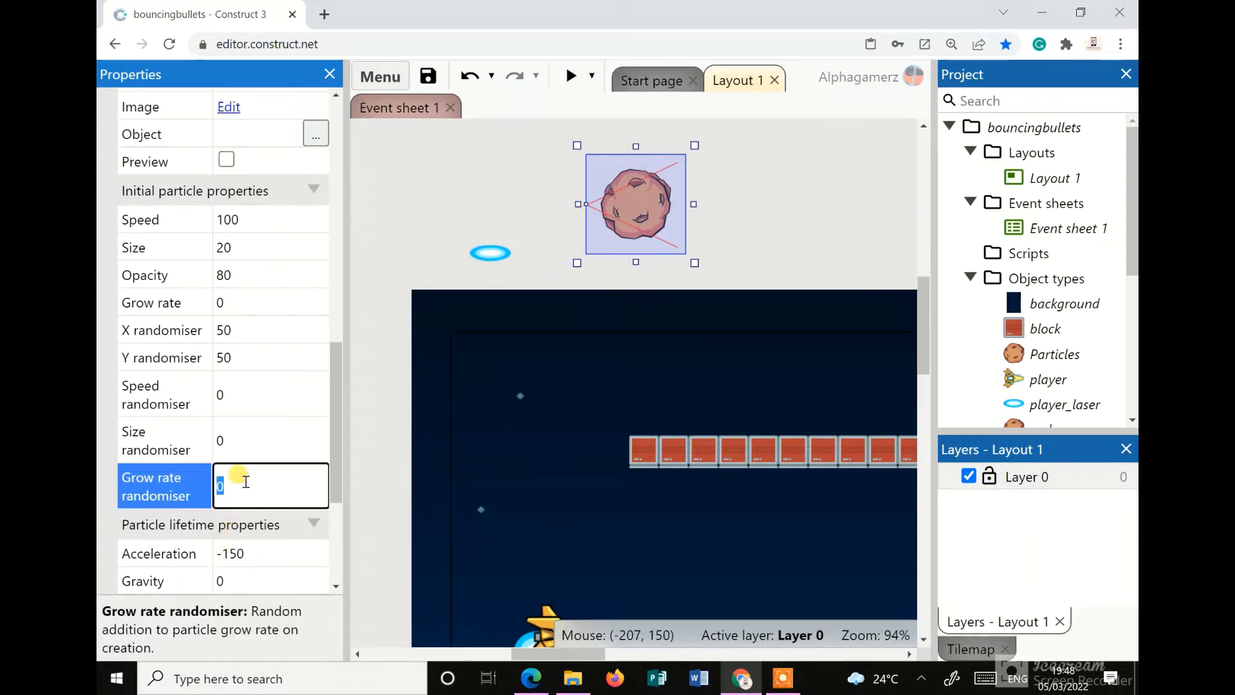
scroll(243, 477, "down", 3)
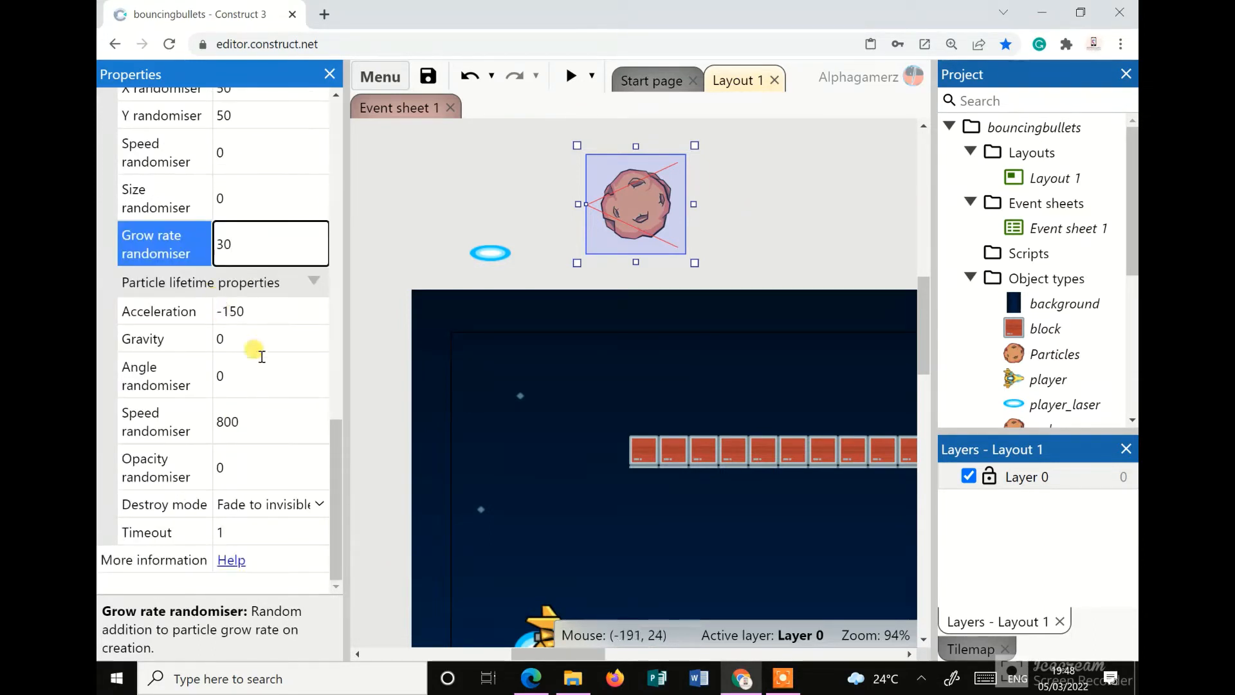
key("Return")
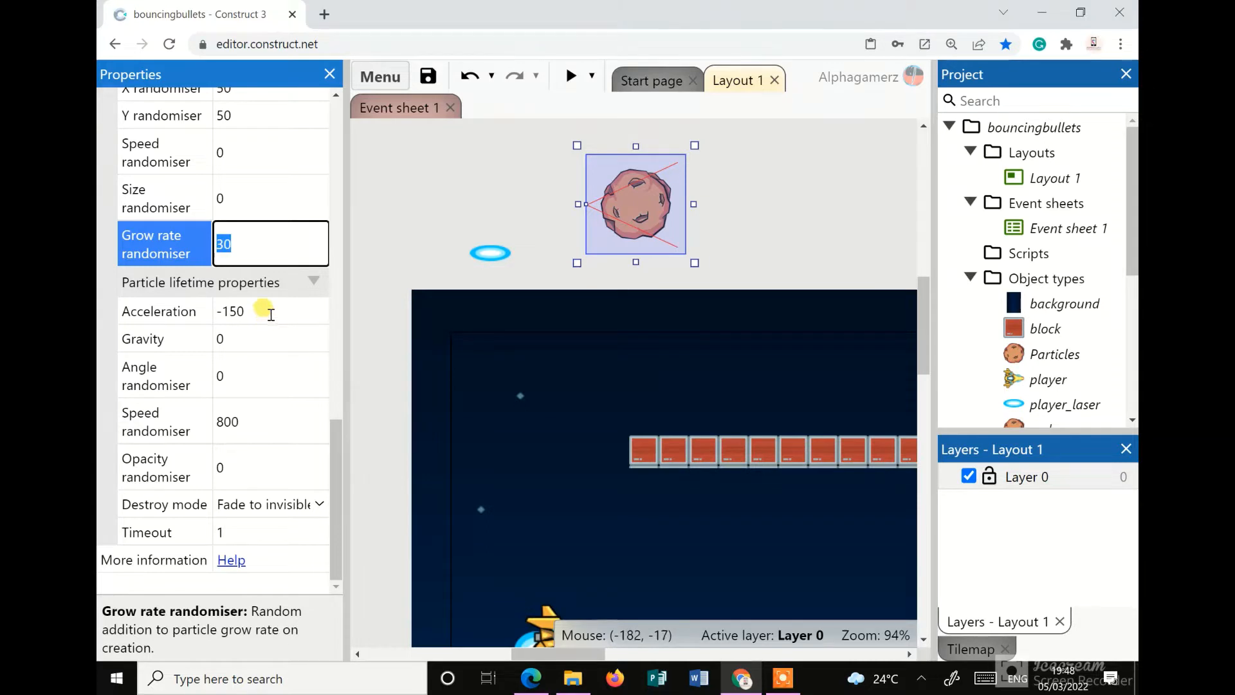
left_click(271, 314)
type("10")
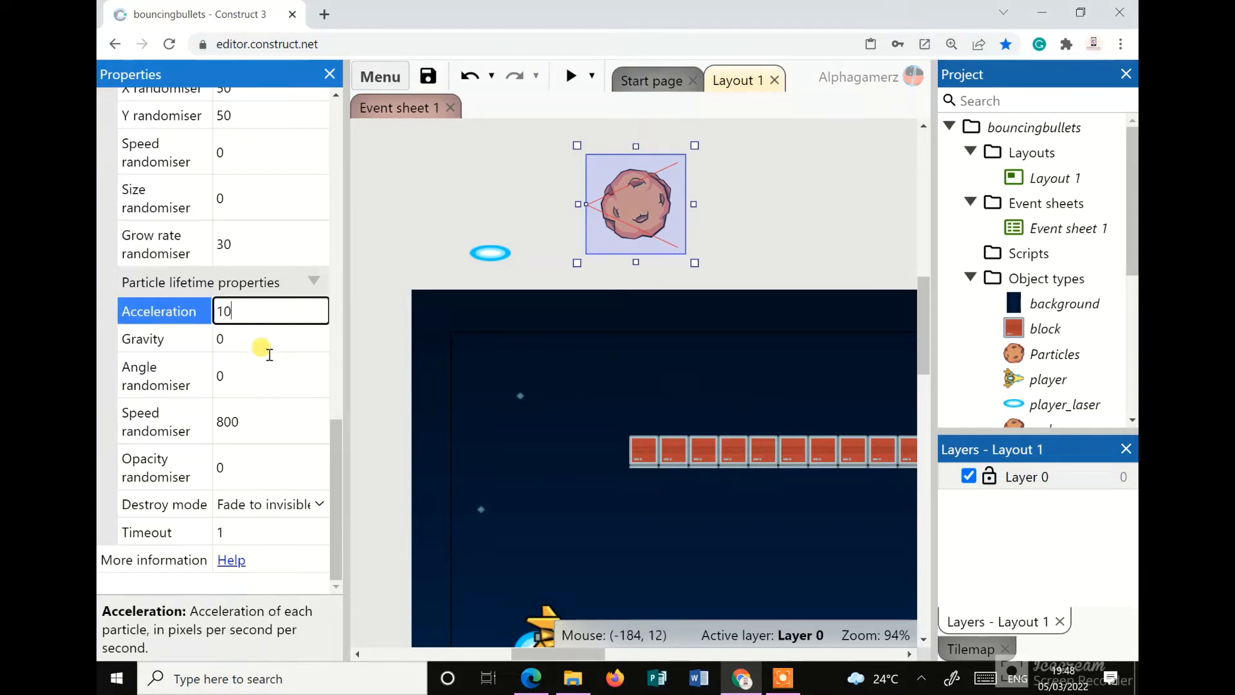
Set the particles' angle randomiser to 1 and check the burst twice in the live preview, leaving the preview off
left_click(261, 376)
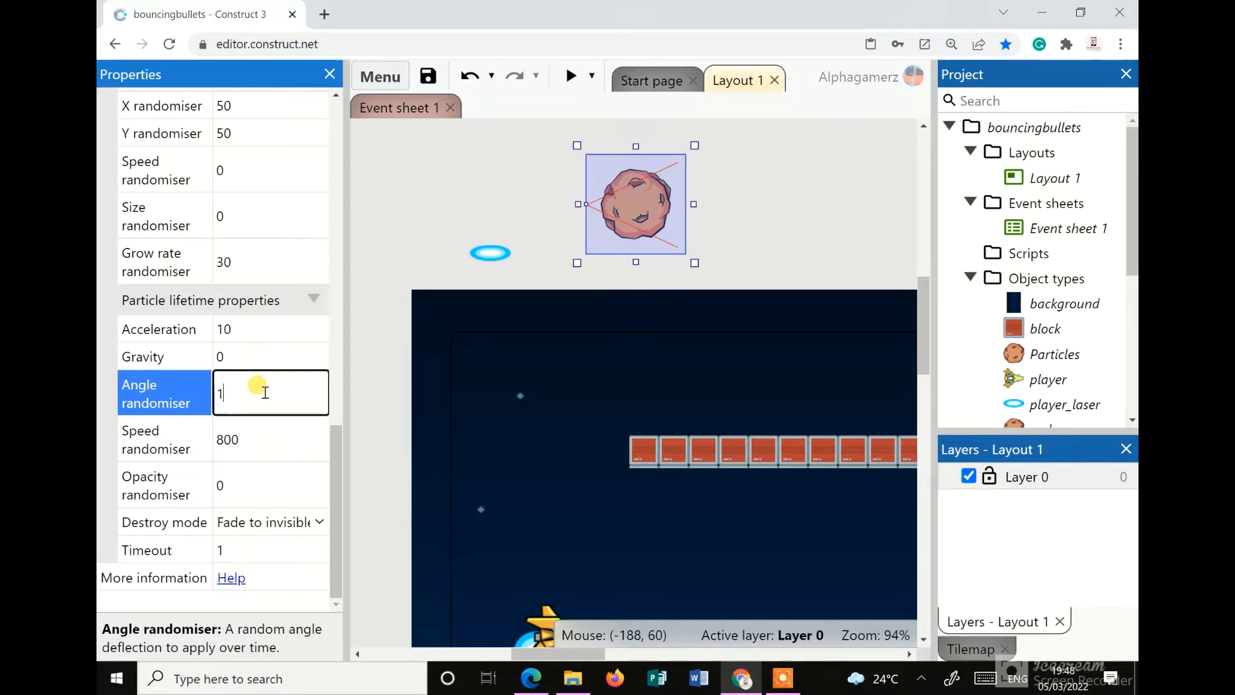
scroll(268, 386, "up", 6)
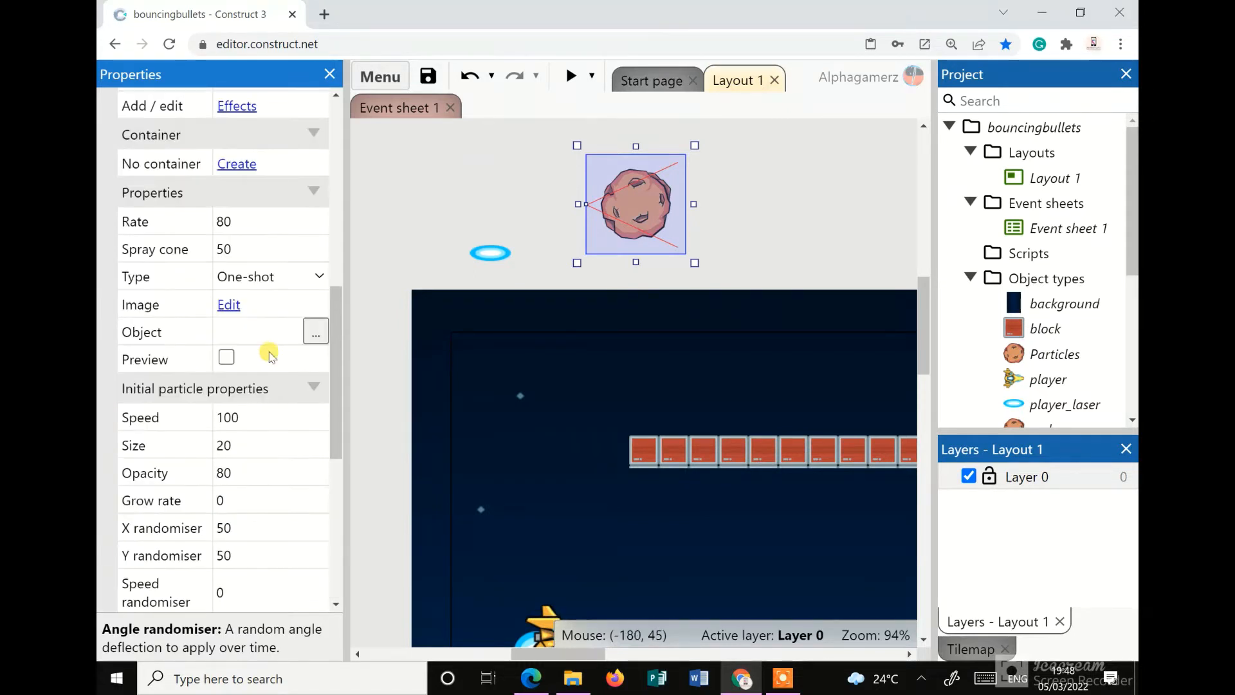
left_click(226, 357)
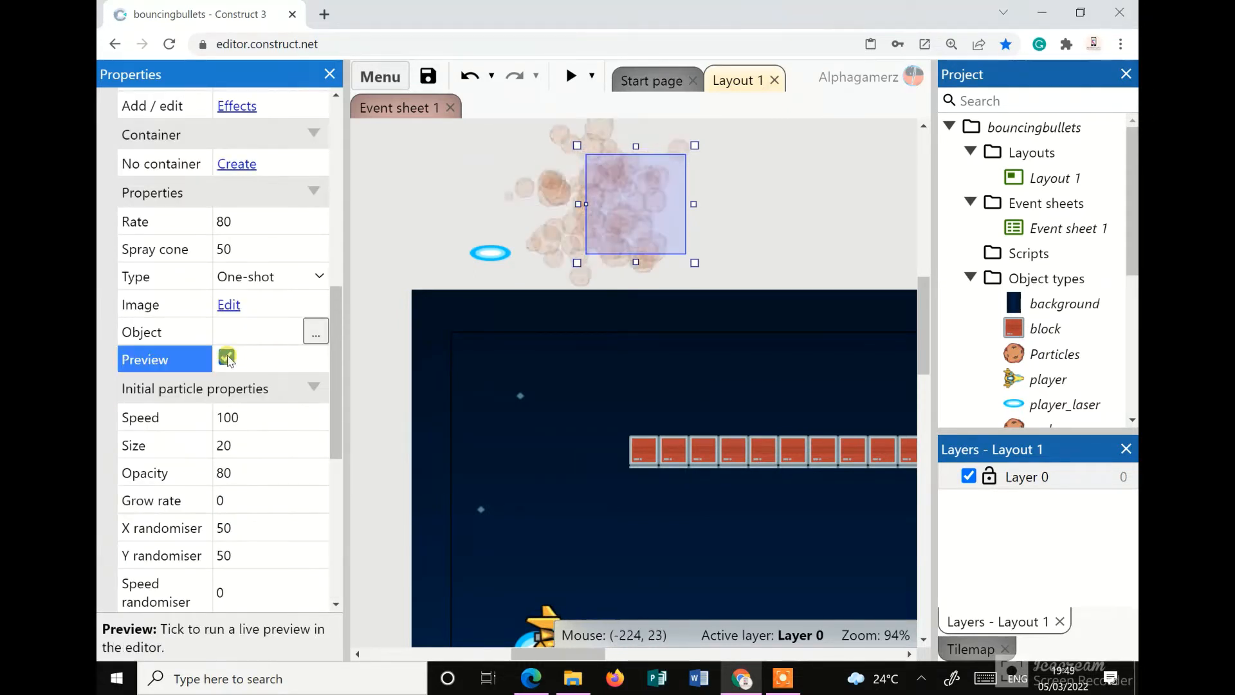
left_click(228, 358)
left_click(226, 359)
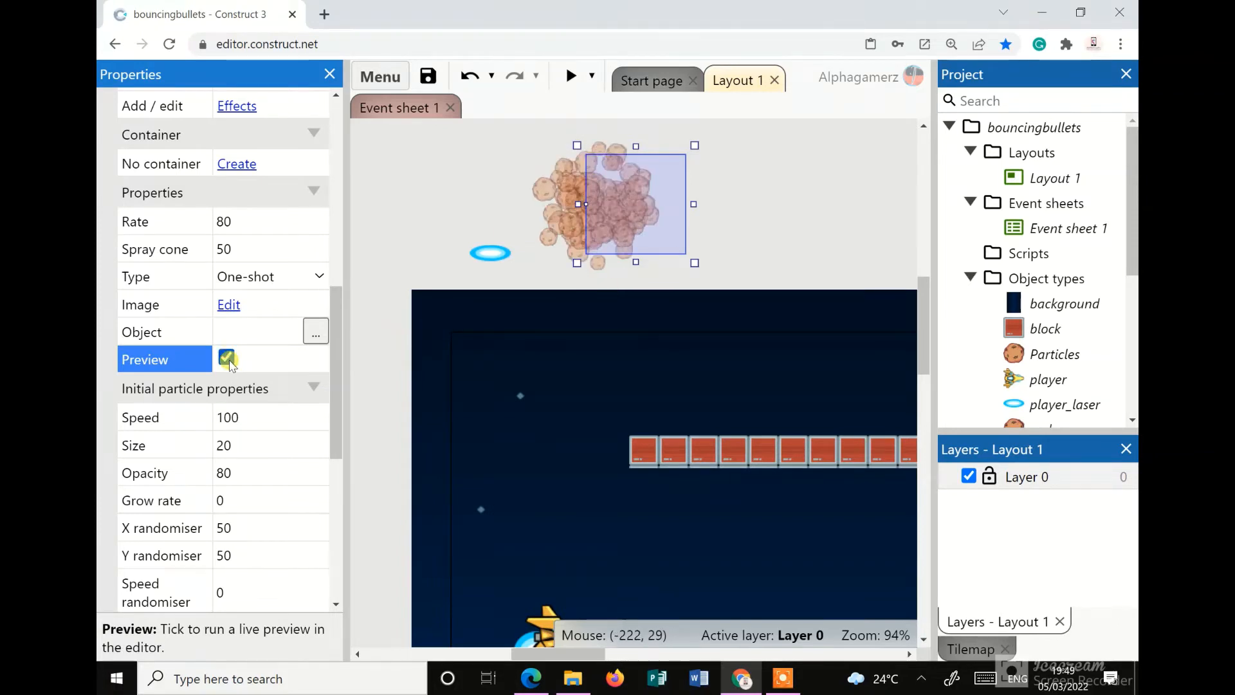
left_click(228, 359)
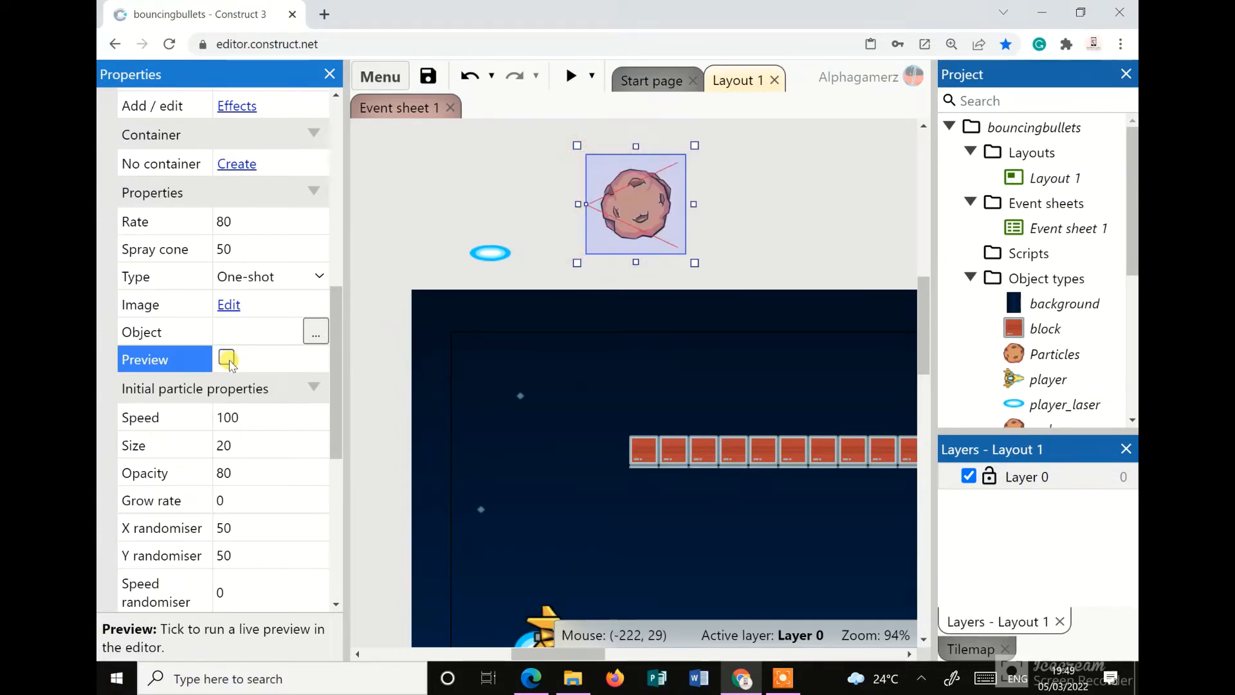
Move the particles object and the player laser farther up, away from the layout's upper edge
left_click_drag(660, 202, 646, 174)
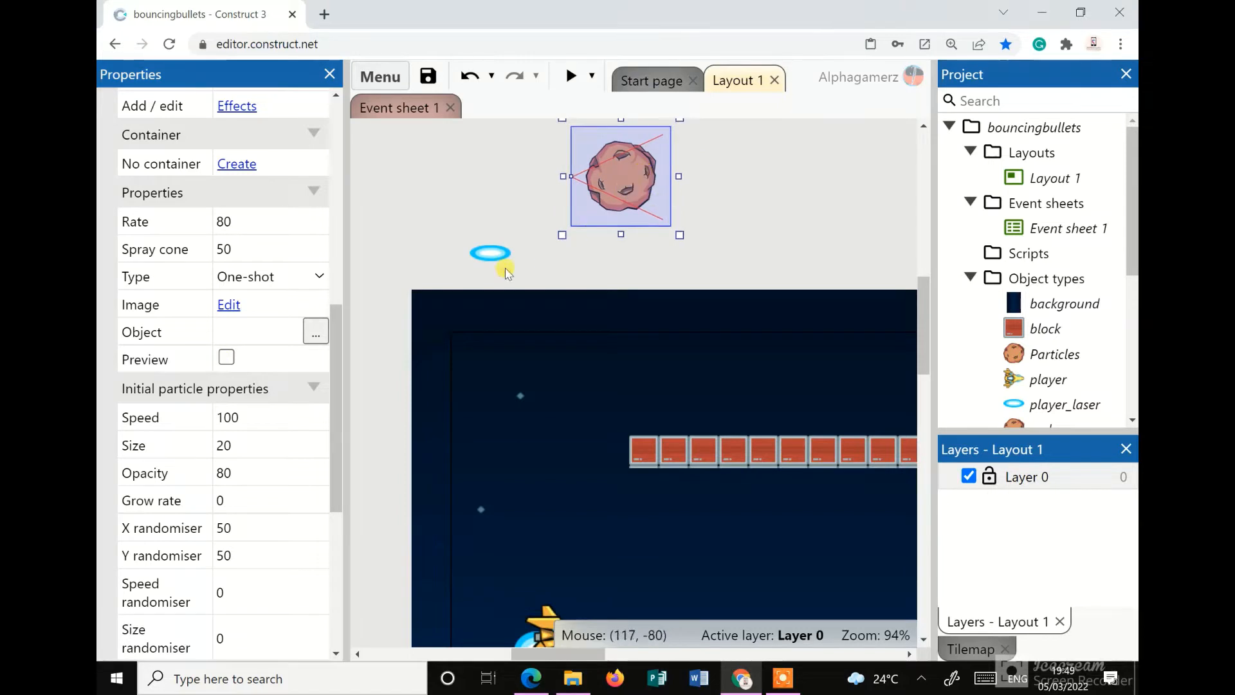
left_click_drag(498, 253, 492, 174)
left_click(568, 251)
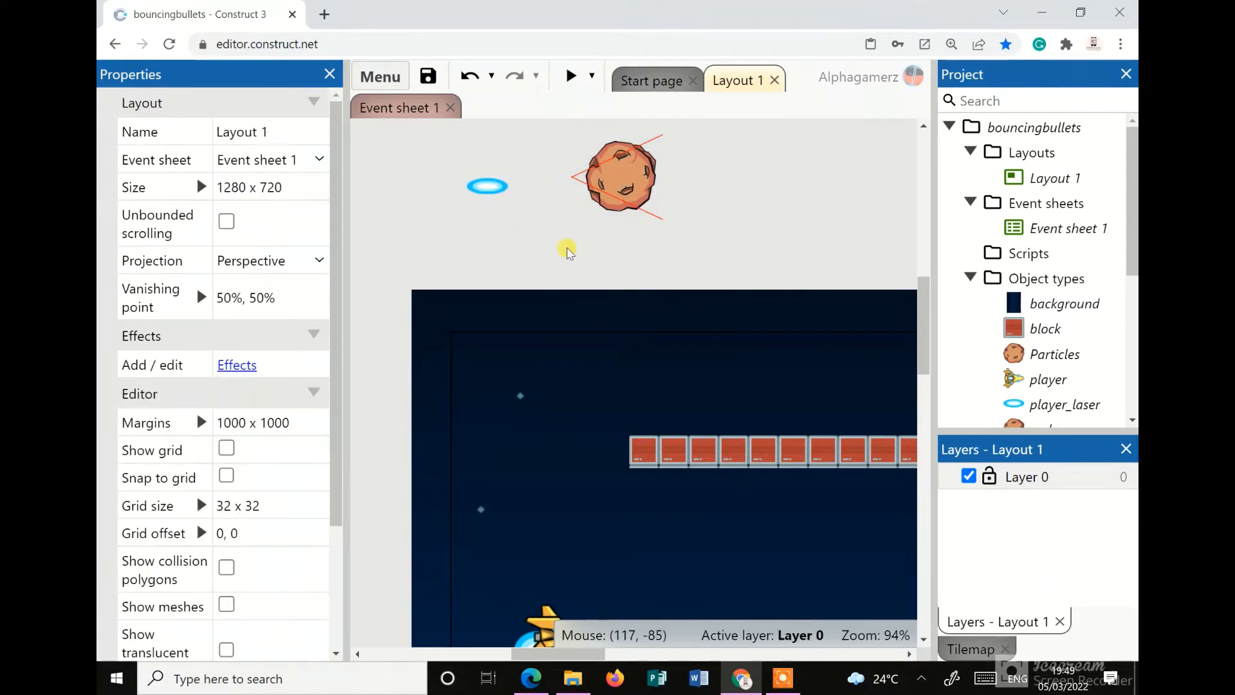
Insert a Mouse object into the project and select it among the object types
scroll(777, 257, "down", 5)
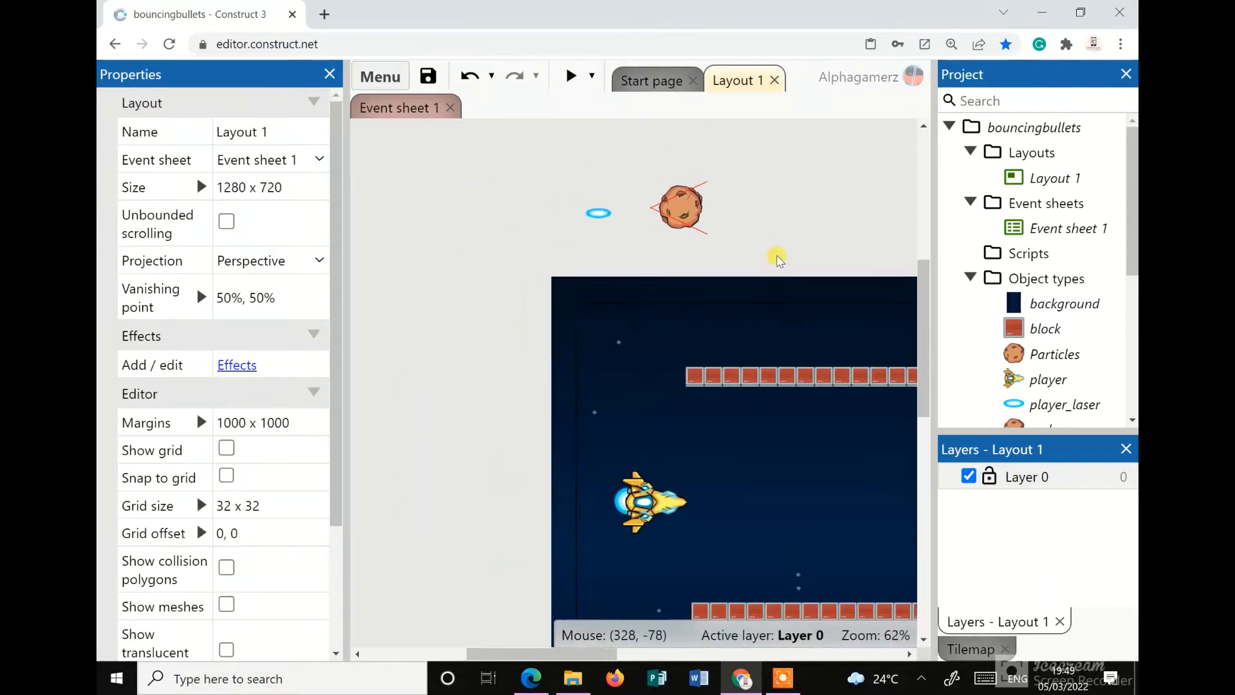
left_click_drag(538, 653, 622, 656)
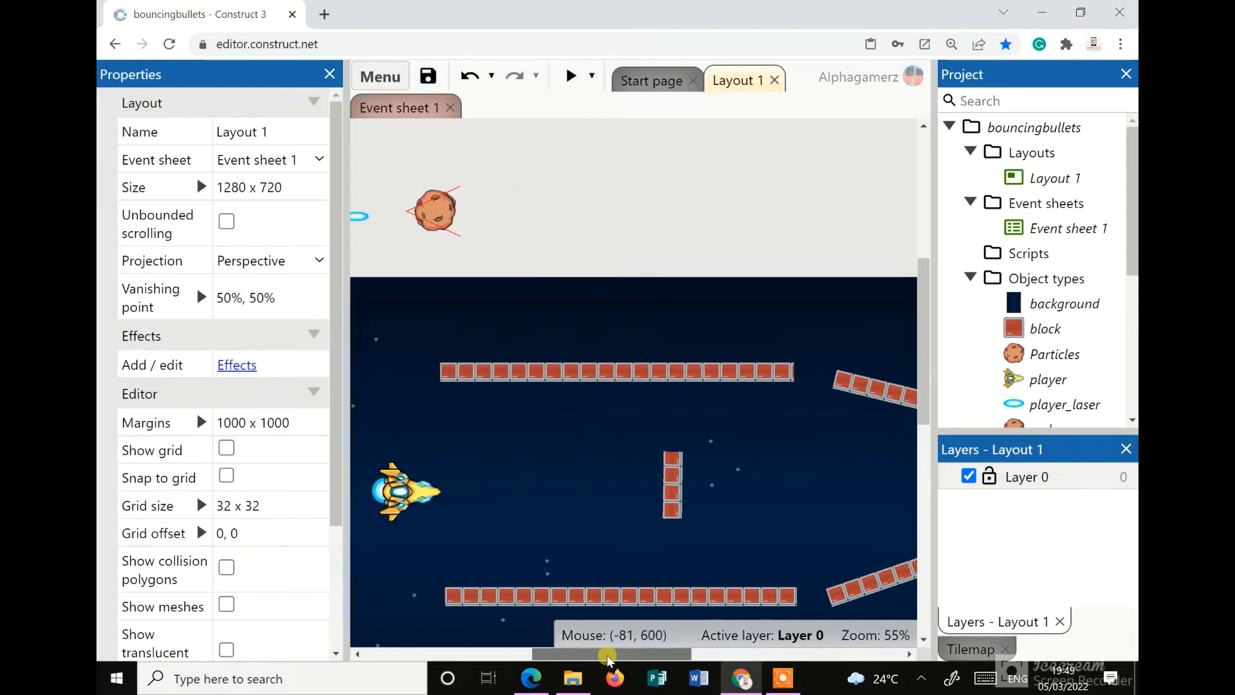
scroll(667, 402, "down", 3)
right_click(620, 214)
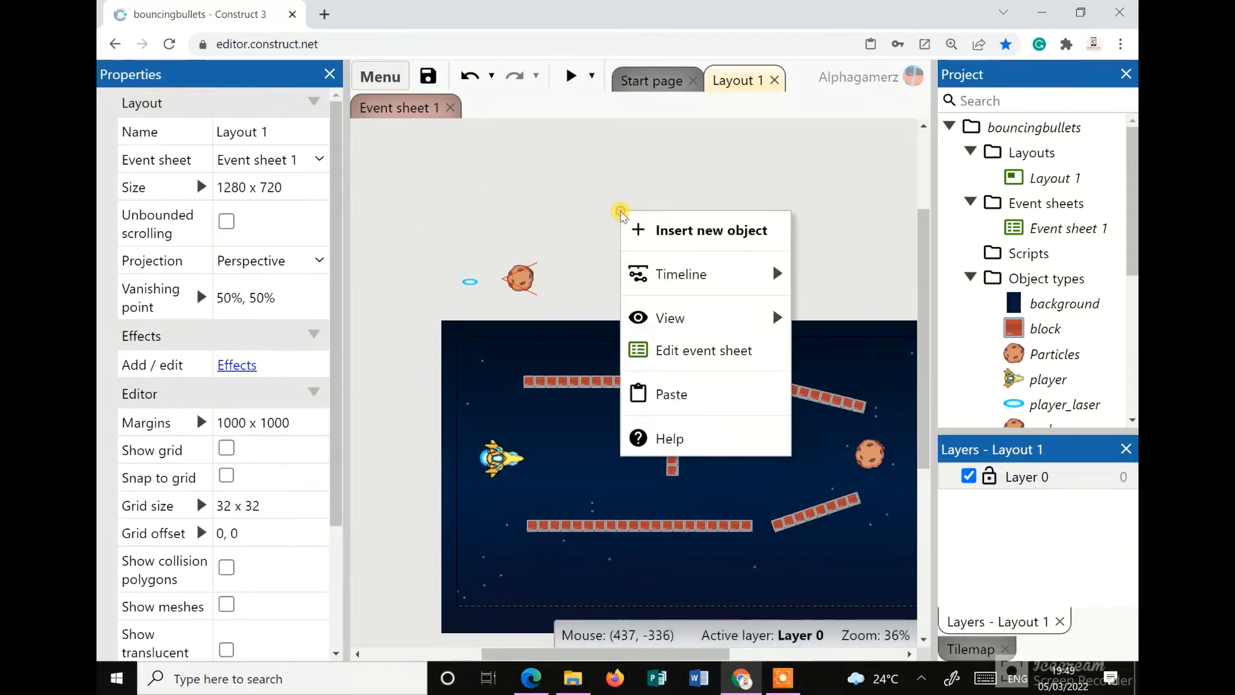
left_click(659, 231)
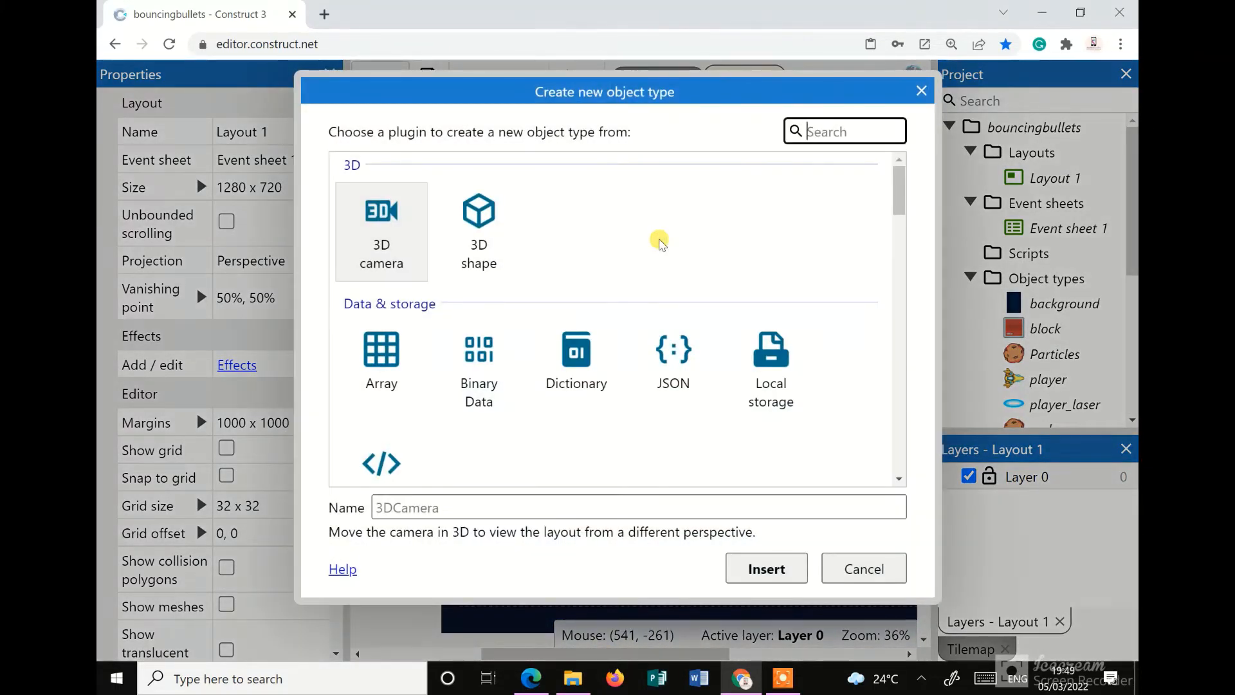
scroll(578, 384, "down", 10)
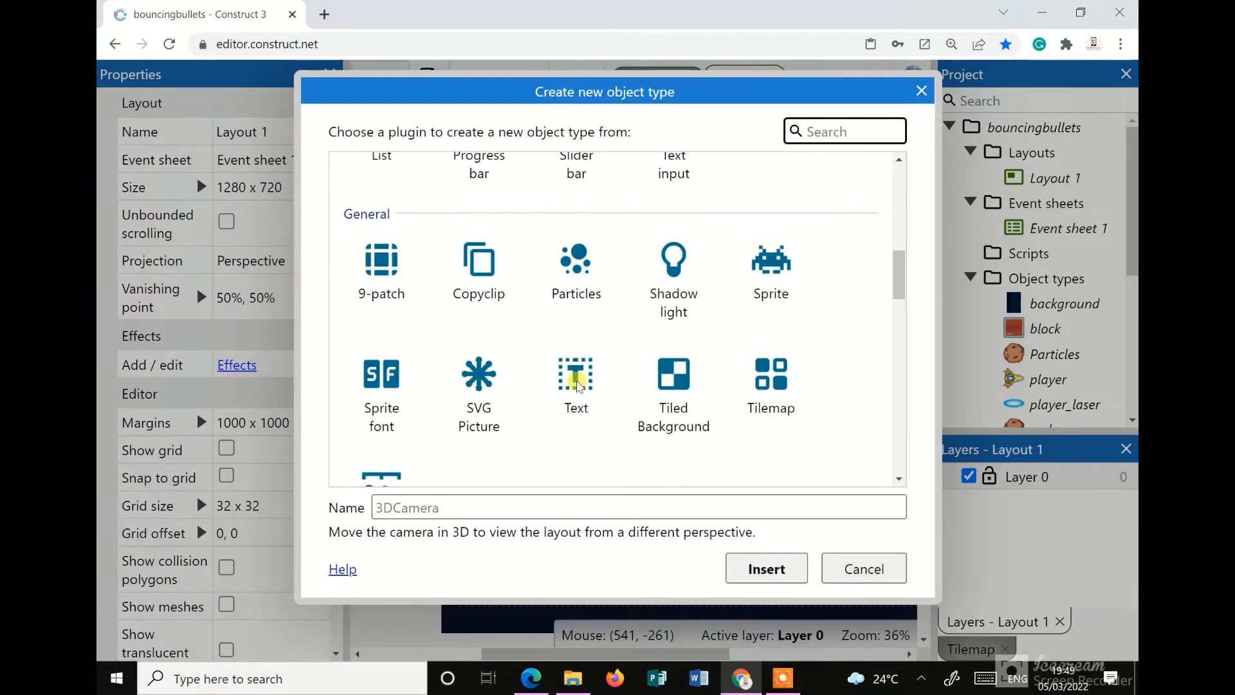
scroll(573, 381, "down", 3)
scroll(573, 360, "up", 3)
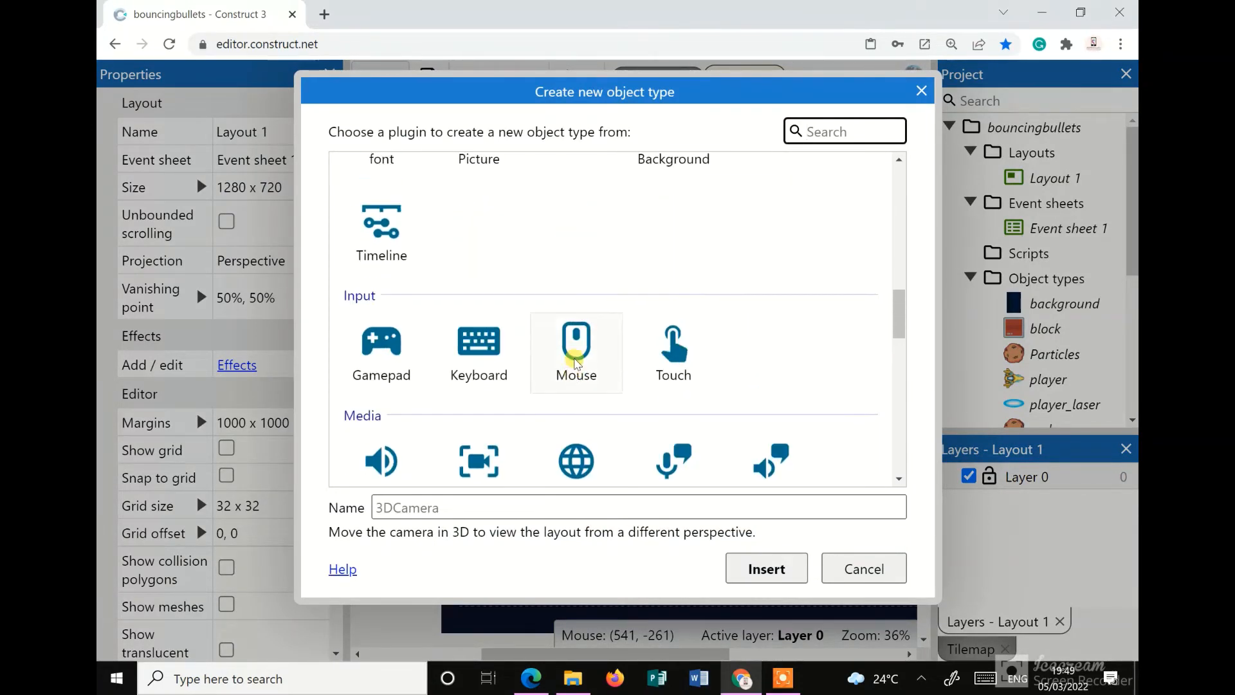
left_click(574, 341)
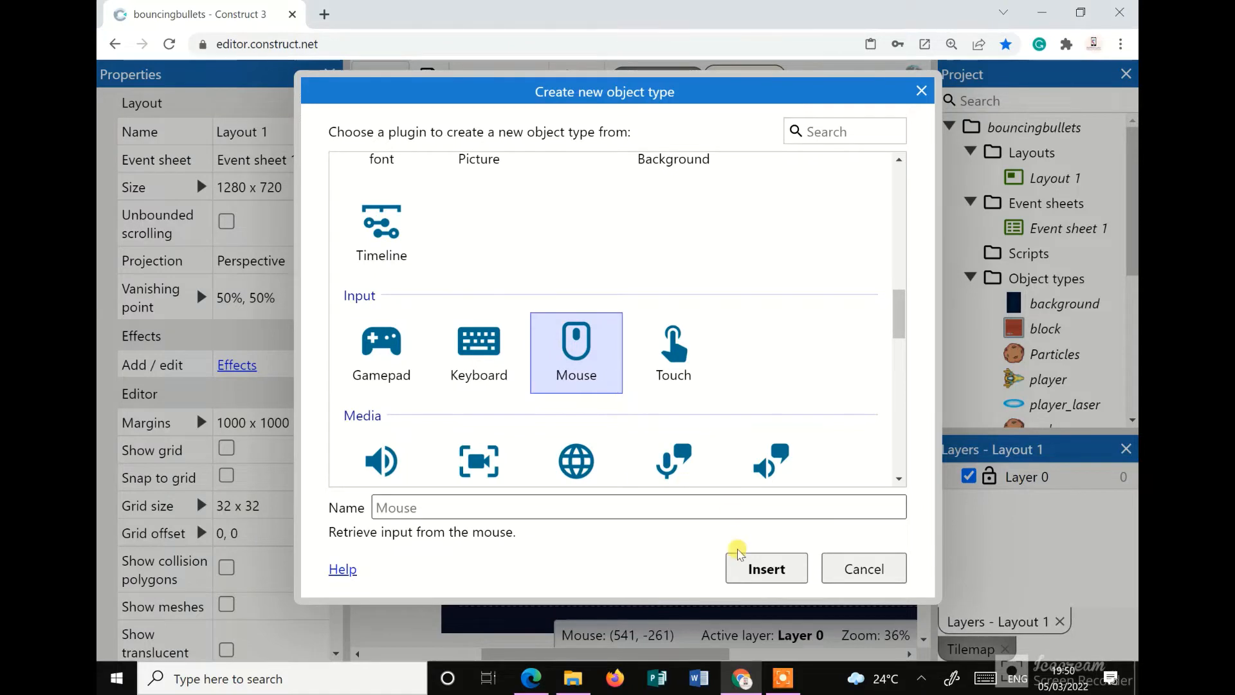
left_click(746, 571)
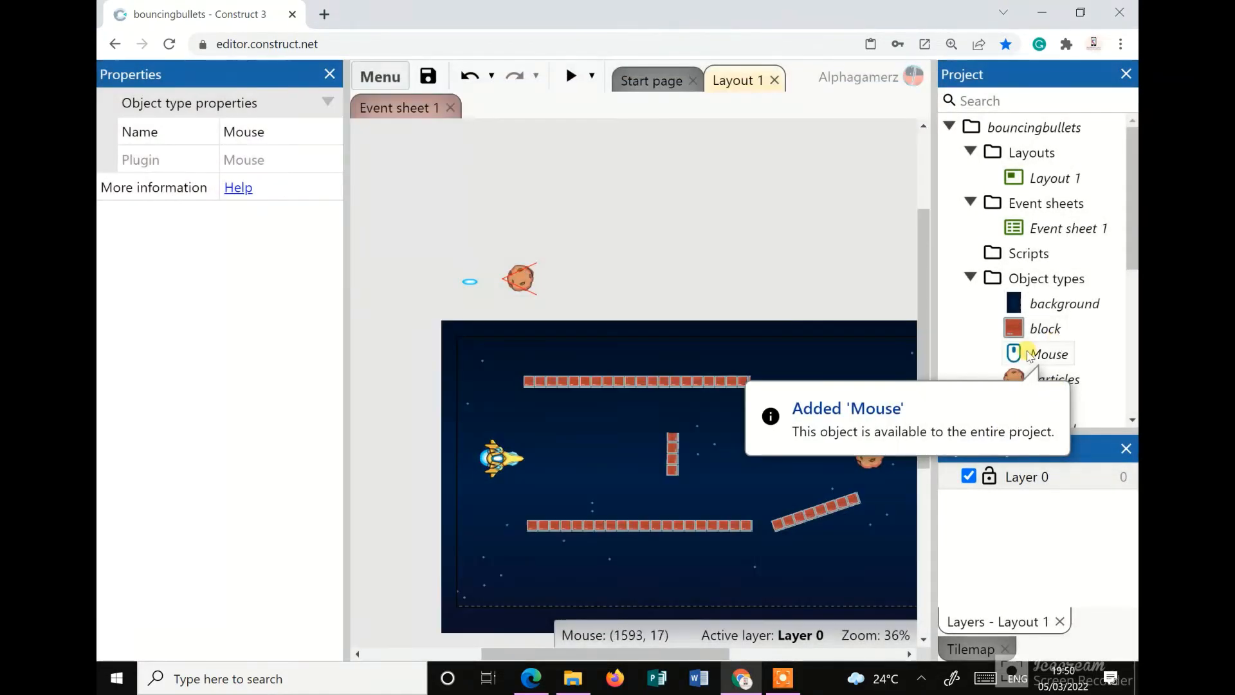
left_click(739, 220)
left_click(1046, 353)
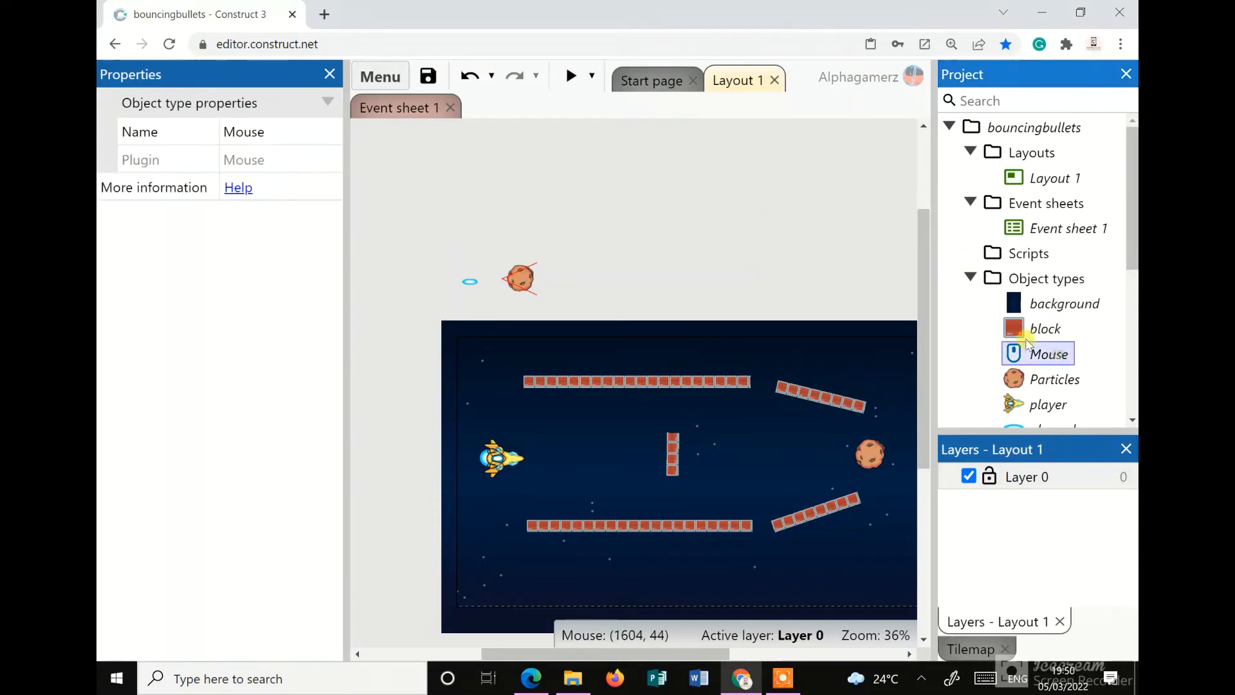
Insert an Audio object into the project for playing sound effects and music
right_click(759, 236)
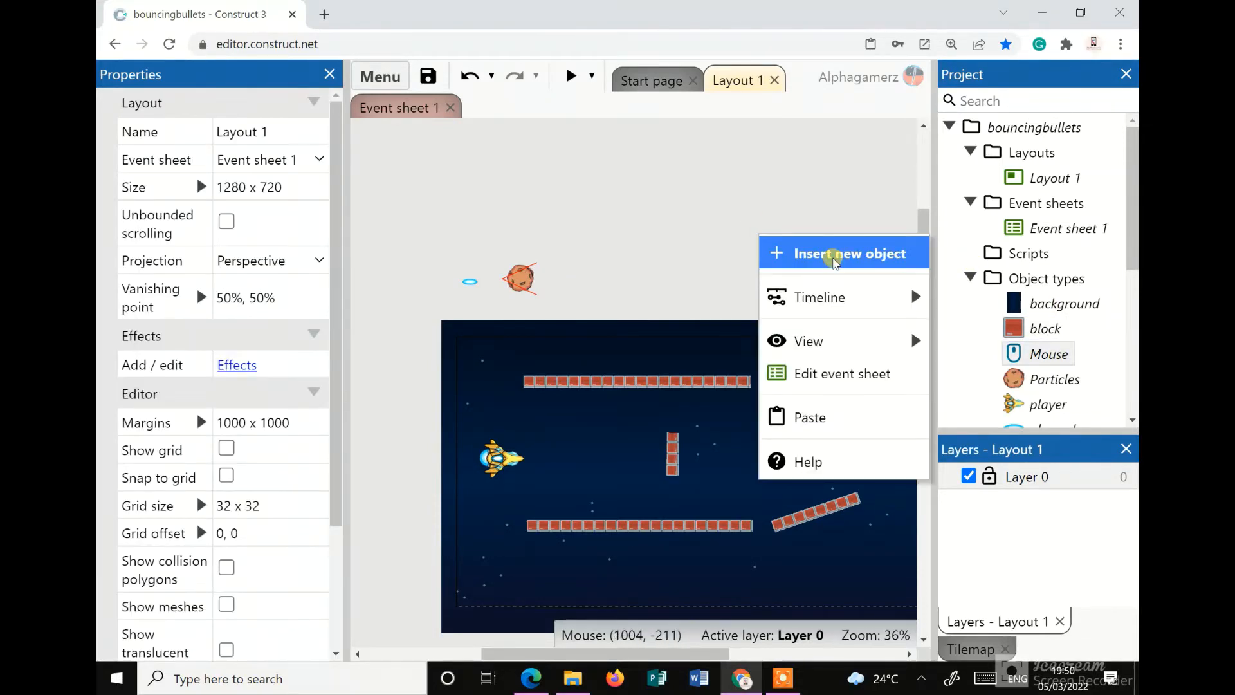
left_click(835, 256)
scroll(677, 353, "down", 5)
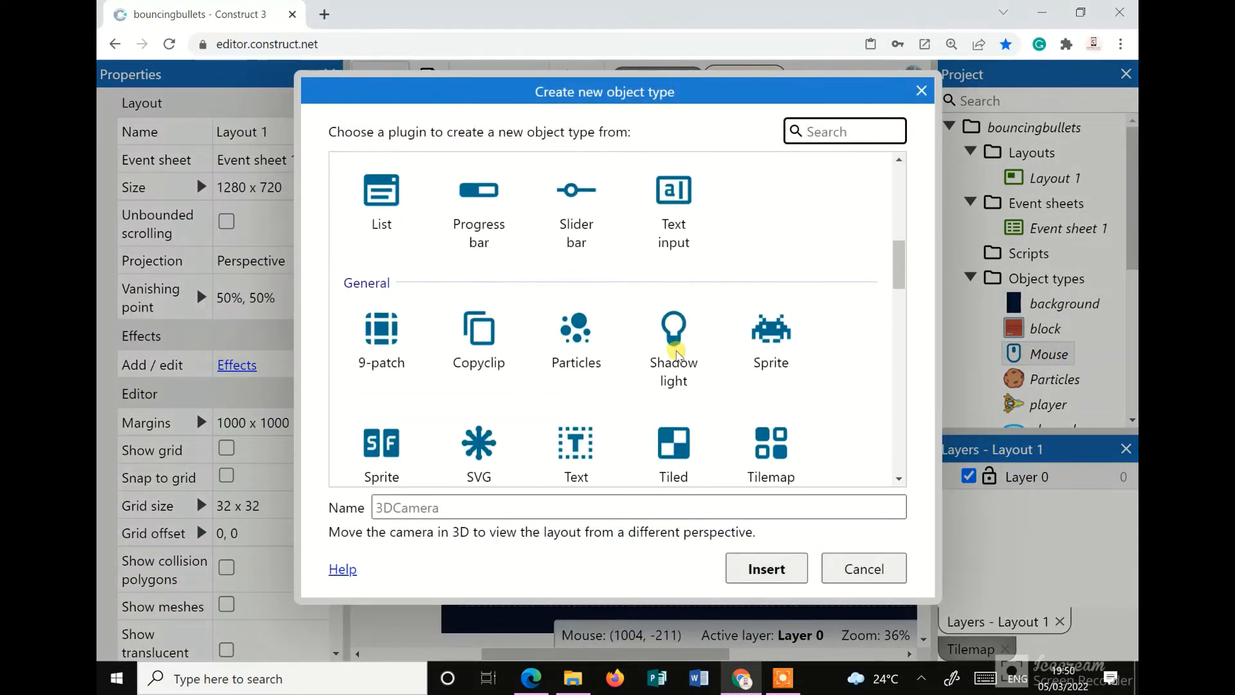
scroll(677, 353, "down", 2)
scroll(677, 352, "up", 2)
scroll(677, 352, "down", 2)
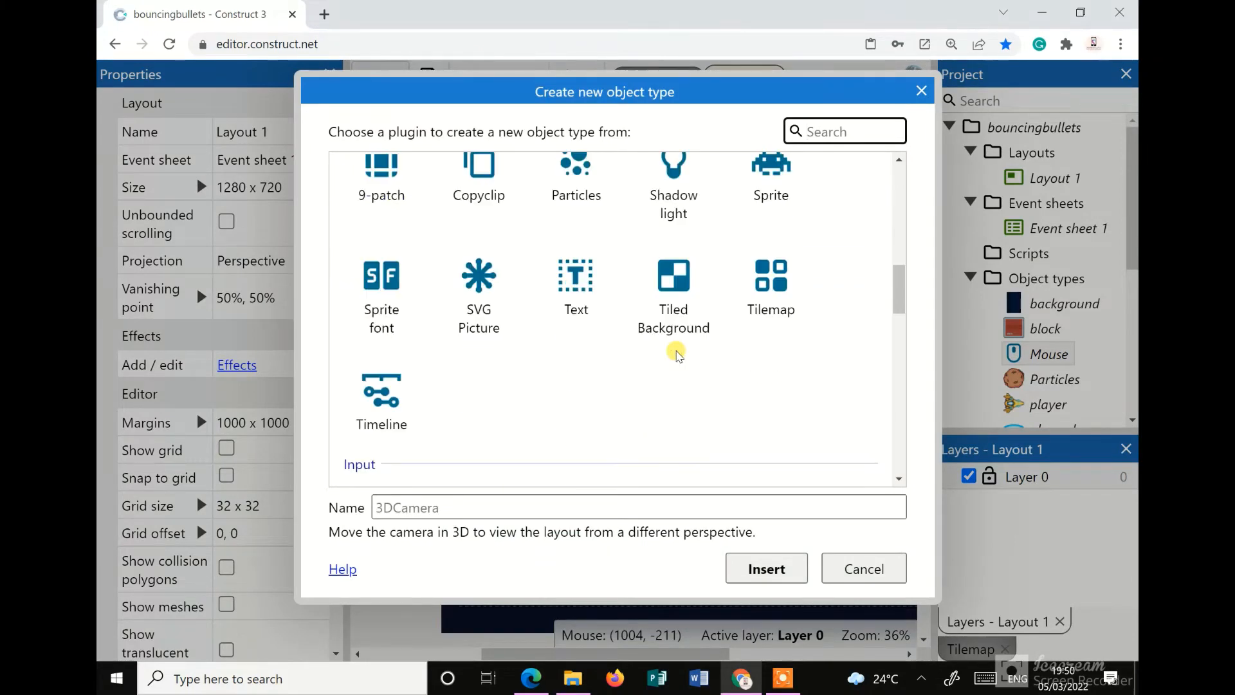
scroll(676, 353, "down", 4)
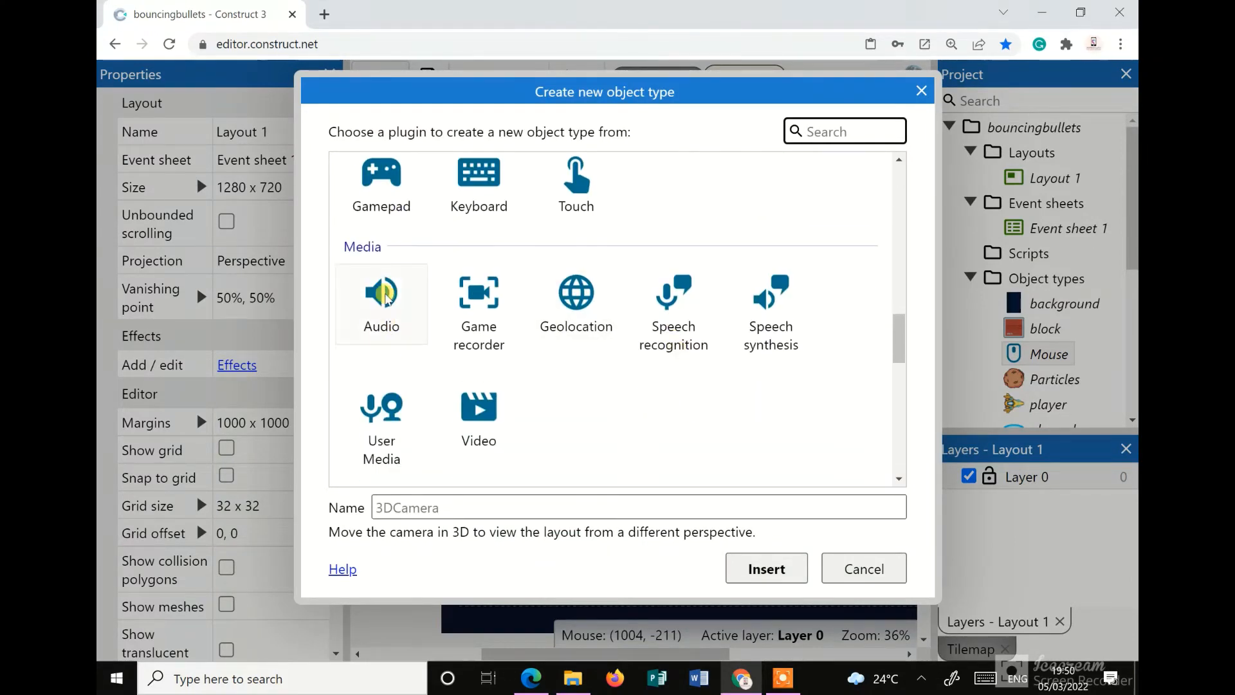
left_click(381, 300)
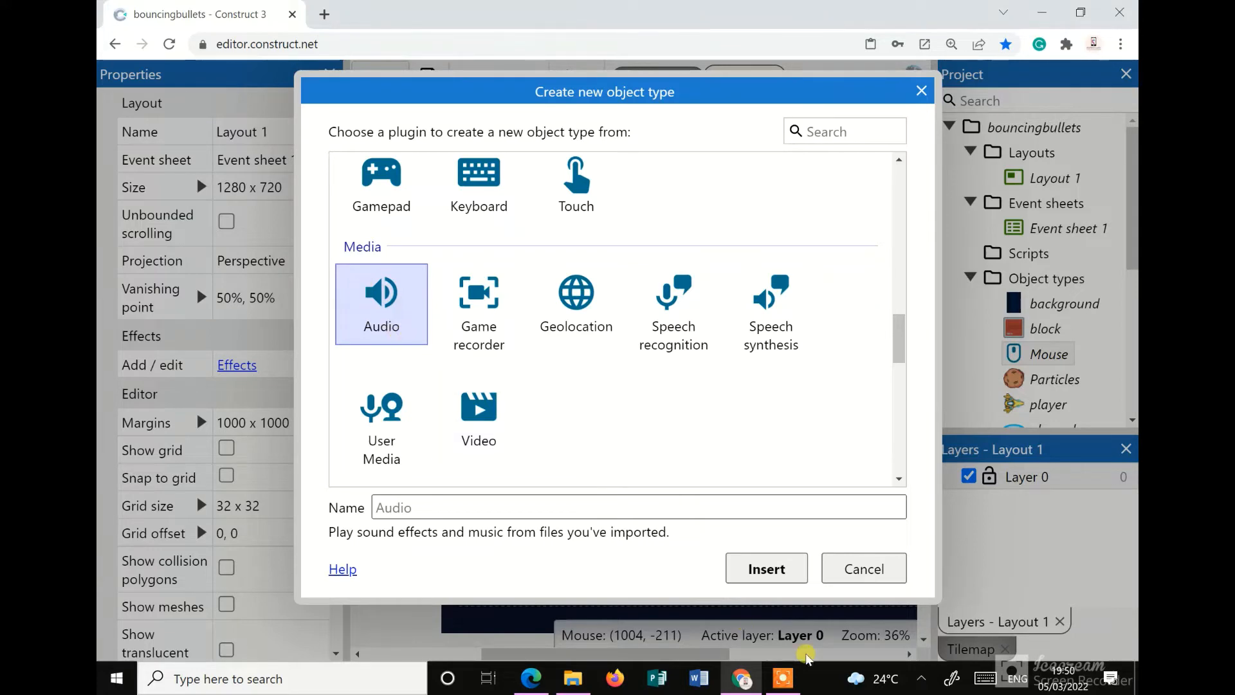
left_click(765, 569)
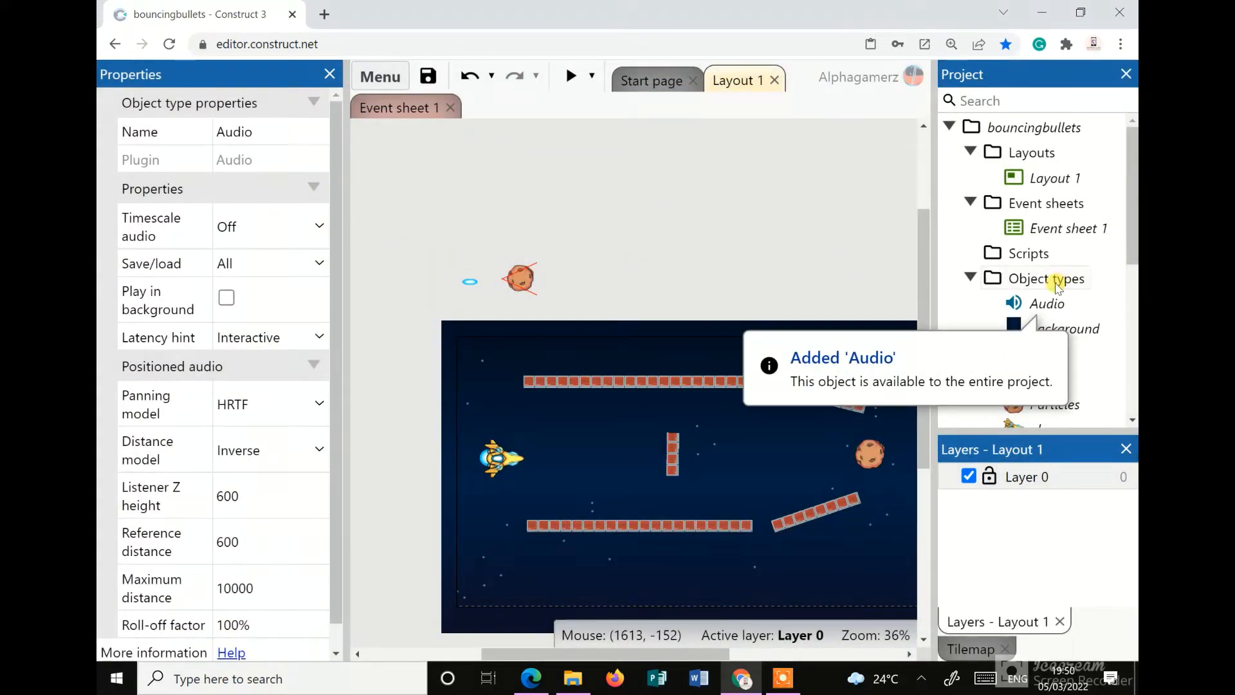
Review the project's object types, selecting the background, Mouse, Particles and player_laser in turn
scroll(1055, 287, "down", 3)
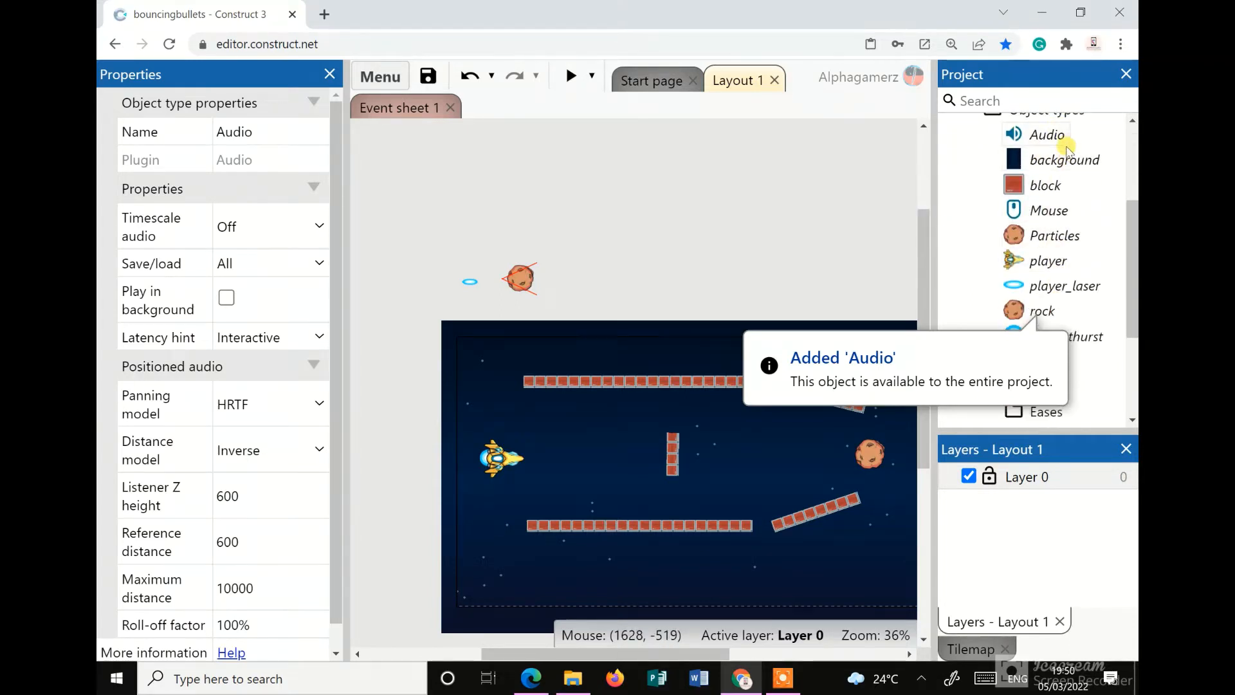
left_click(1062, 160)
left_click(1048, 210)
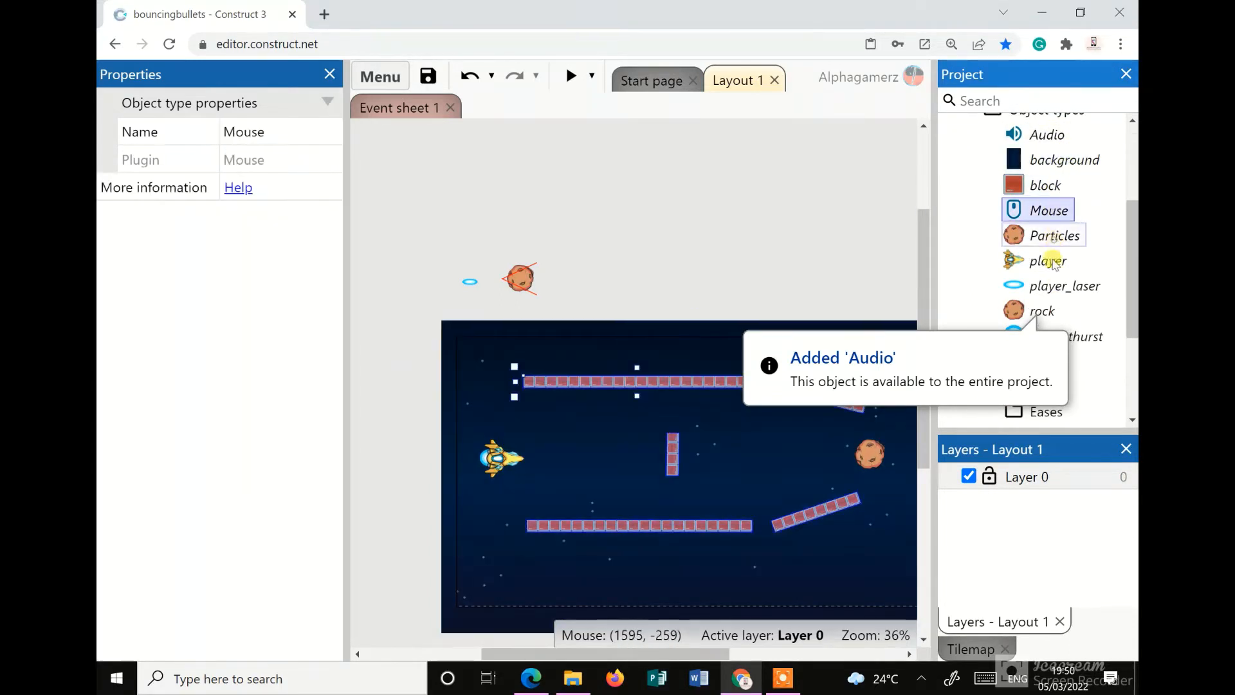
left_click(1054, 235)
left_click(1062, 286)
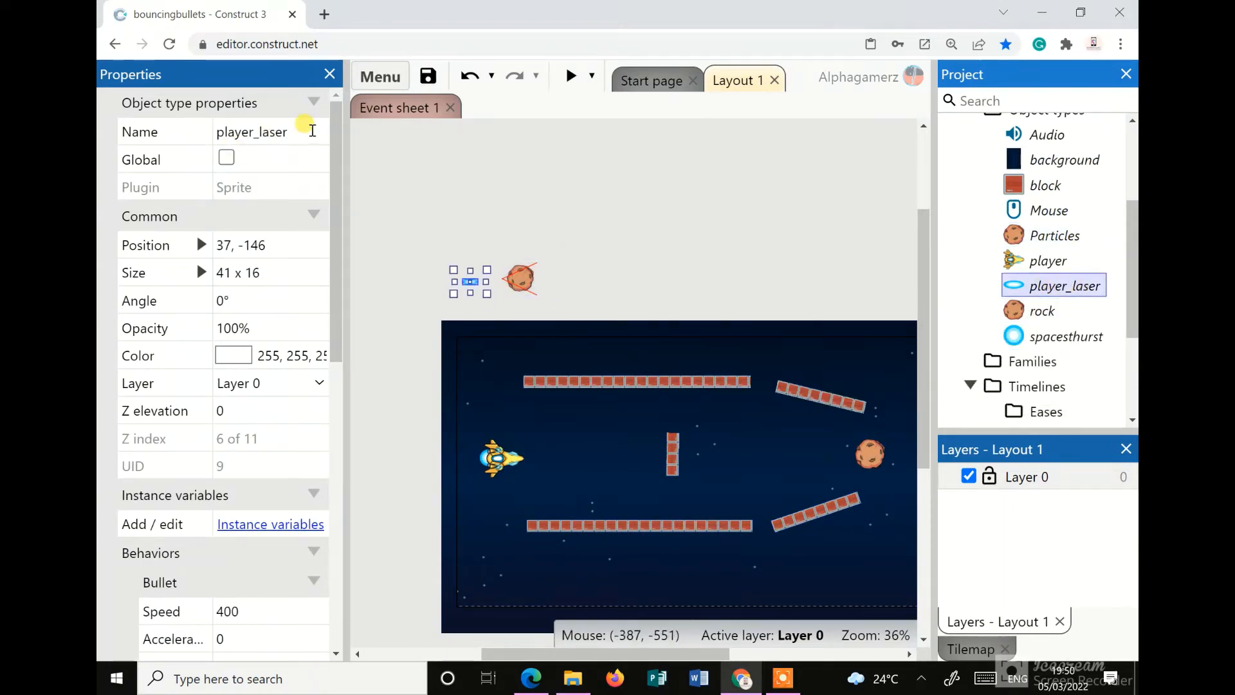
Rename the player_laser object type to bullets
left_click(312, 130)
type("bullets")
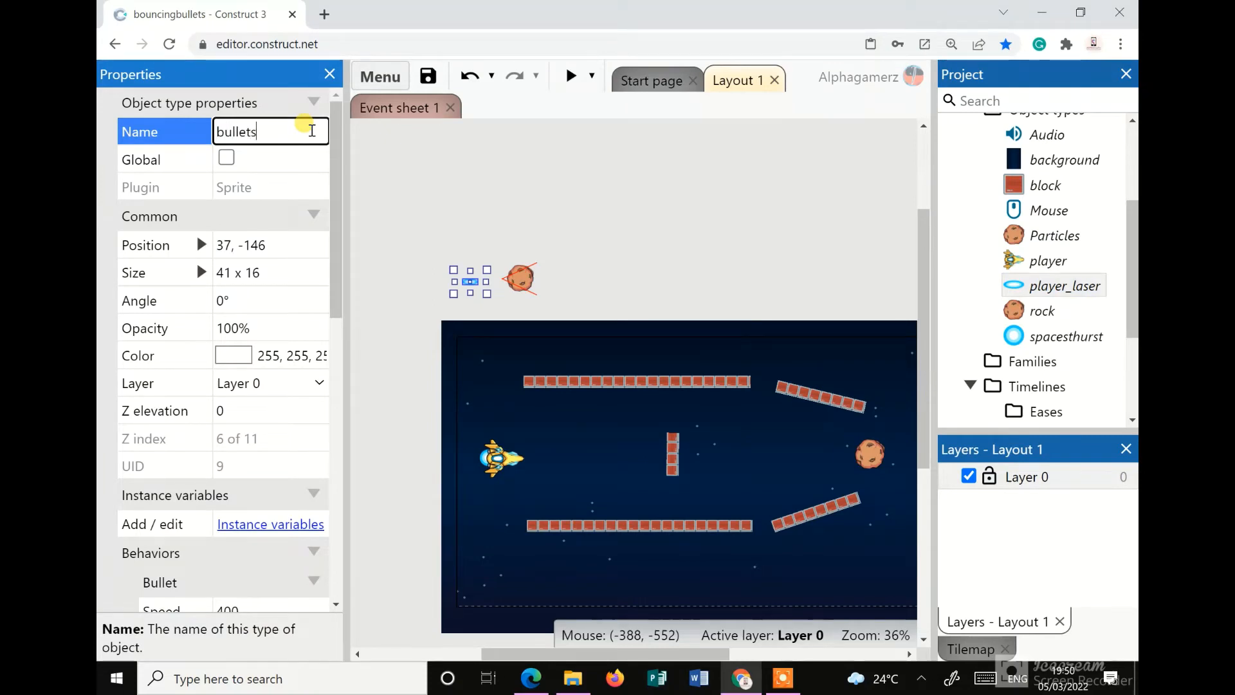
key("Return")
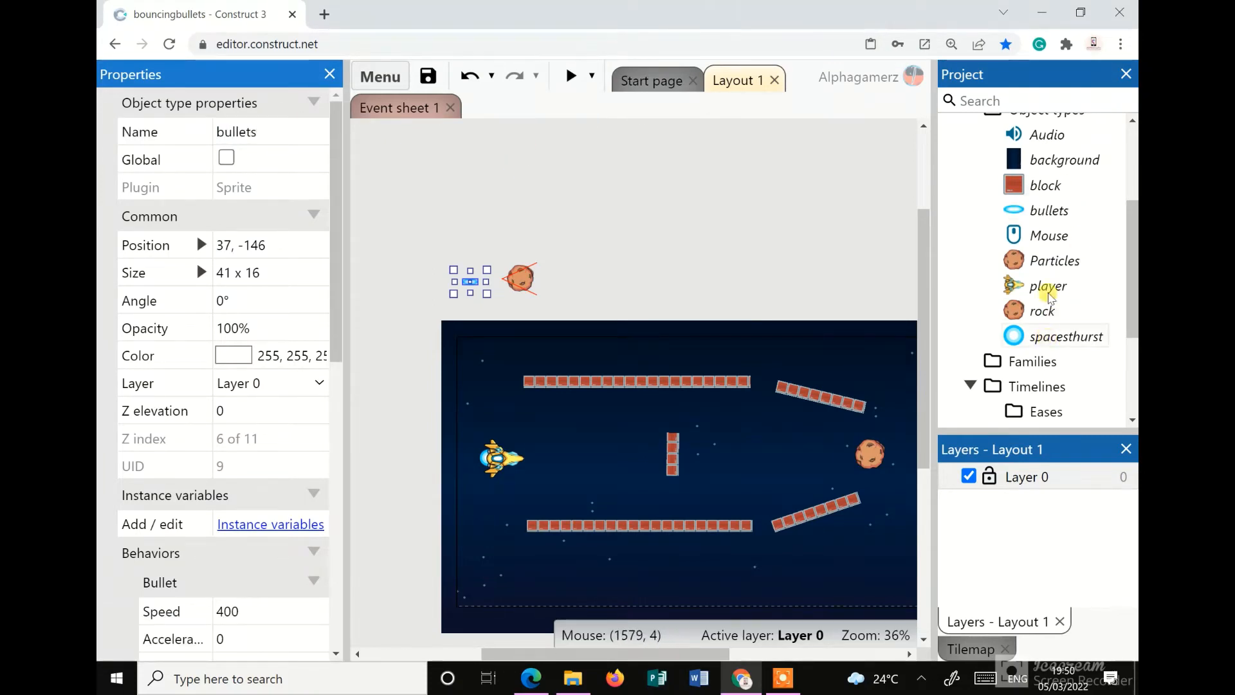
Correct the spelling of the spacesthurst object type's name to spacesthrust
scroll(1055, 322, "down", 3)
left_click(1066, 167)
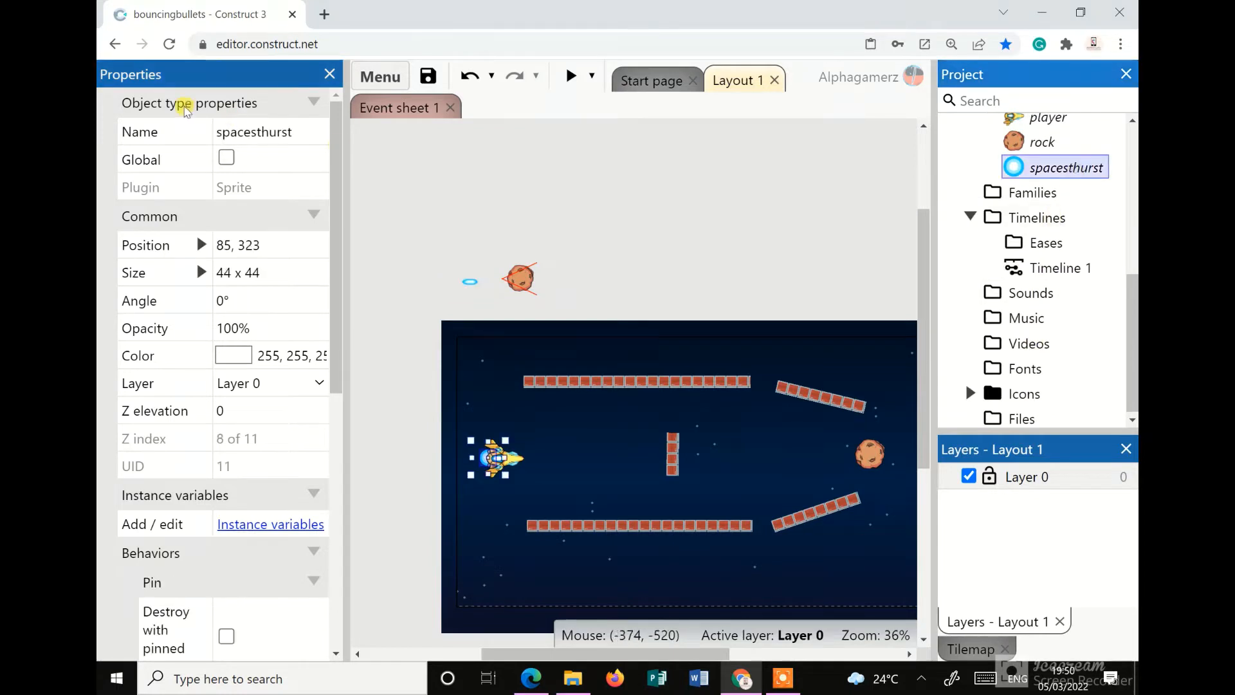
left_click(272, 131)
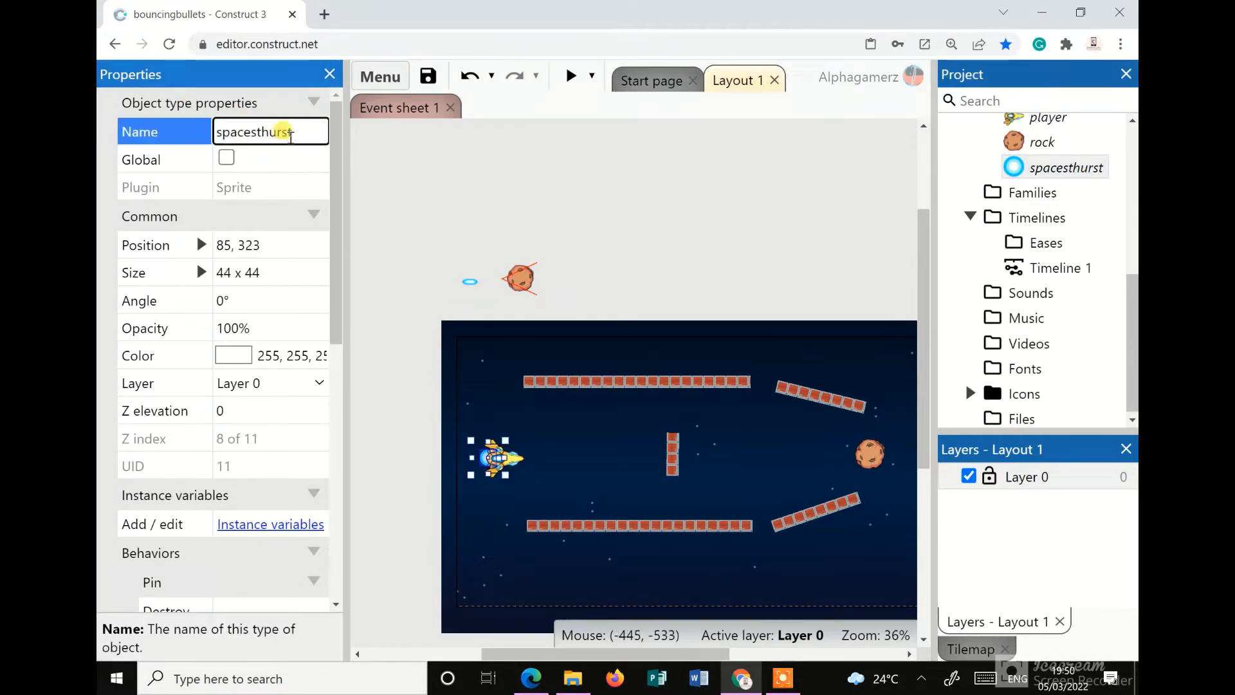
key("BackSpace")
key("Right")
type("u")
left_click(484, 229)
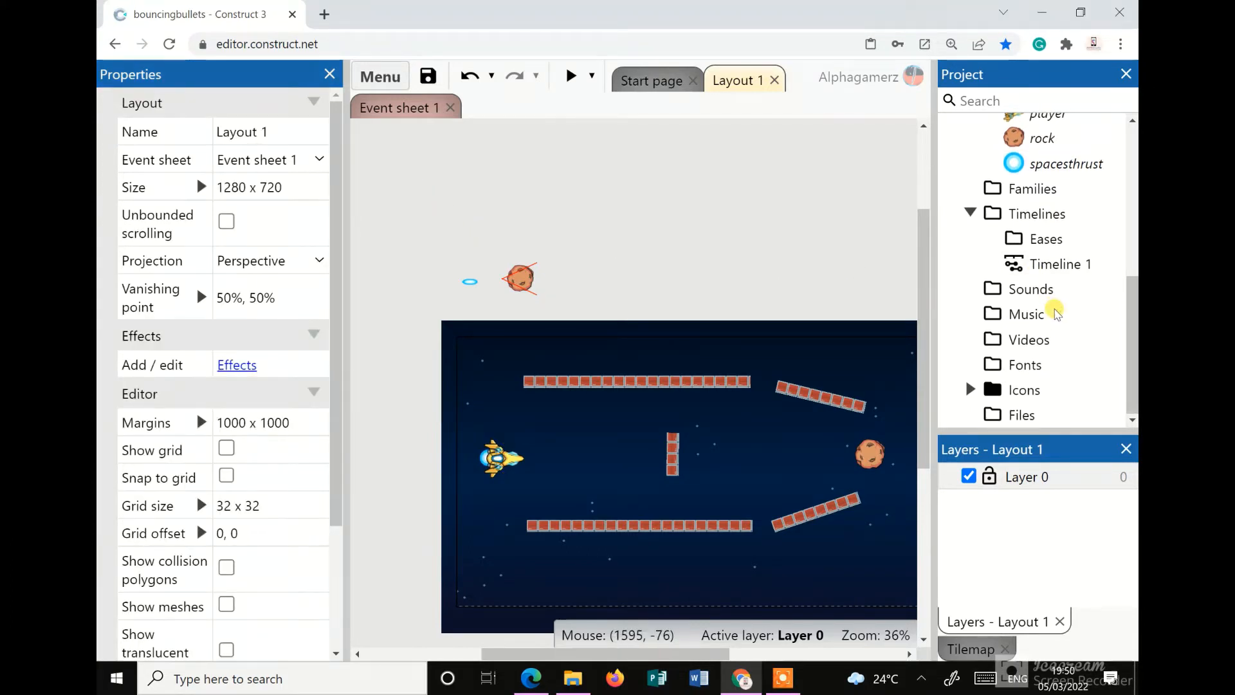
Import the audio files explosionCrunch_004 and laserSmall_004 from the Bouncing bullets game assets folder into the project's Sounds folder
scroll(994, 328, "up", 1)
scroll(997, 337, "down", 3)
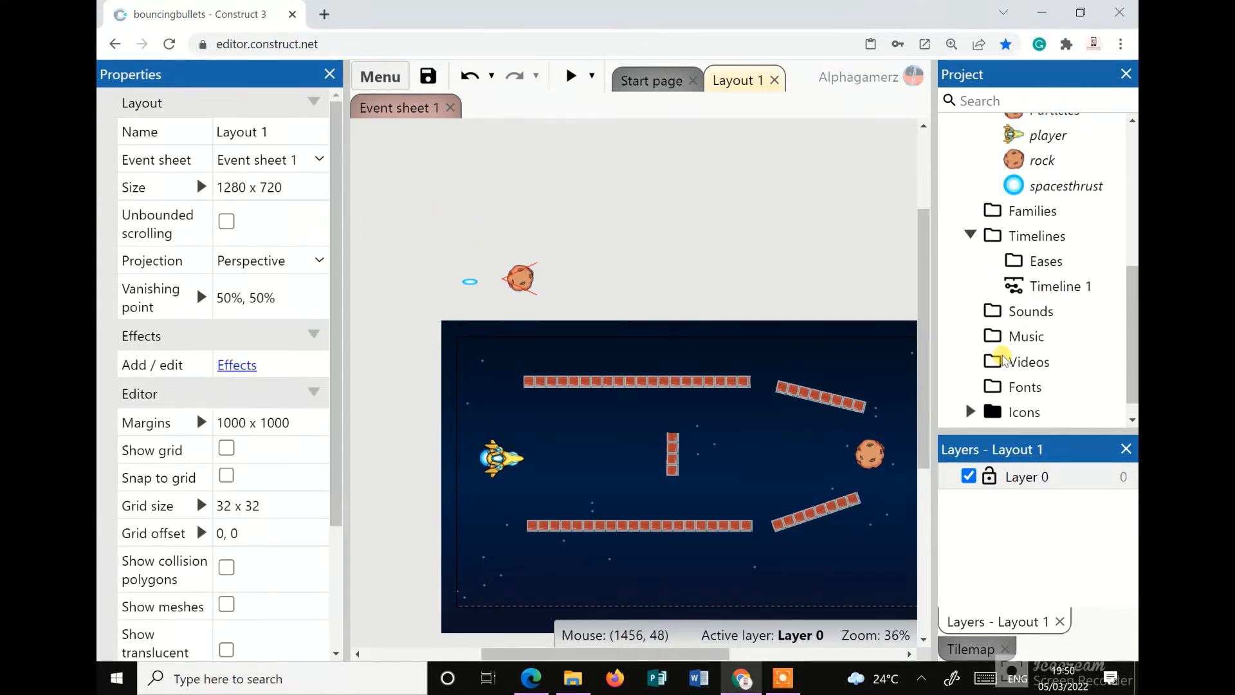
left_click(1032, 289)
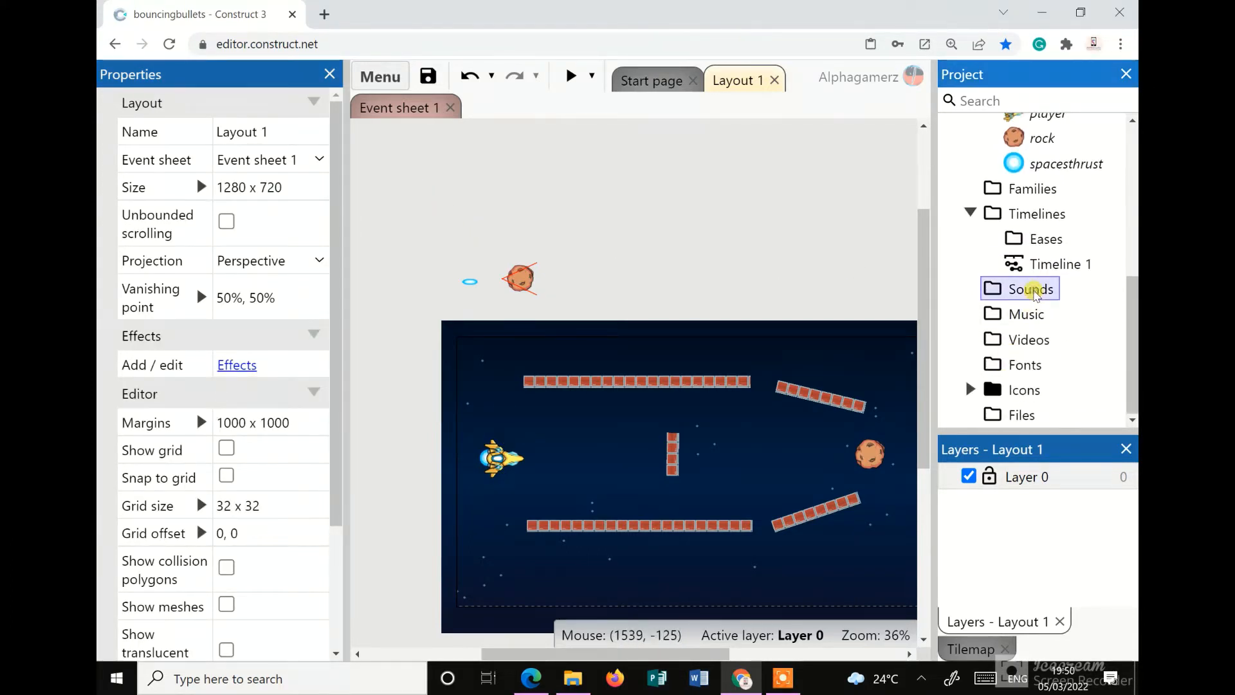
right_click(1013, 293)
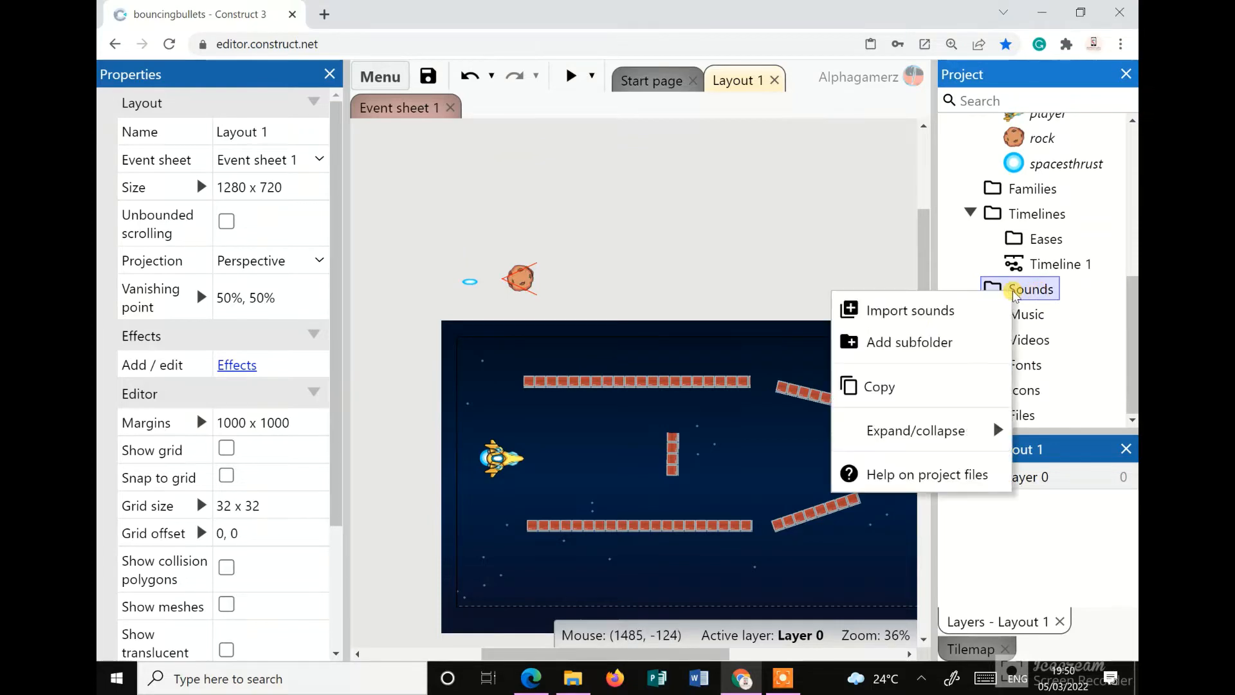
left_click(941, 315)
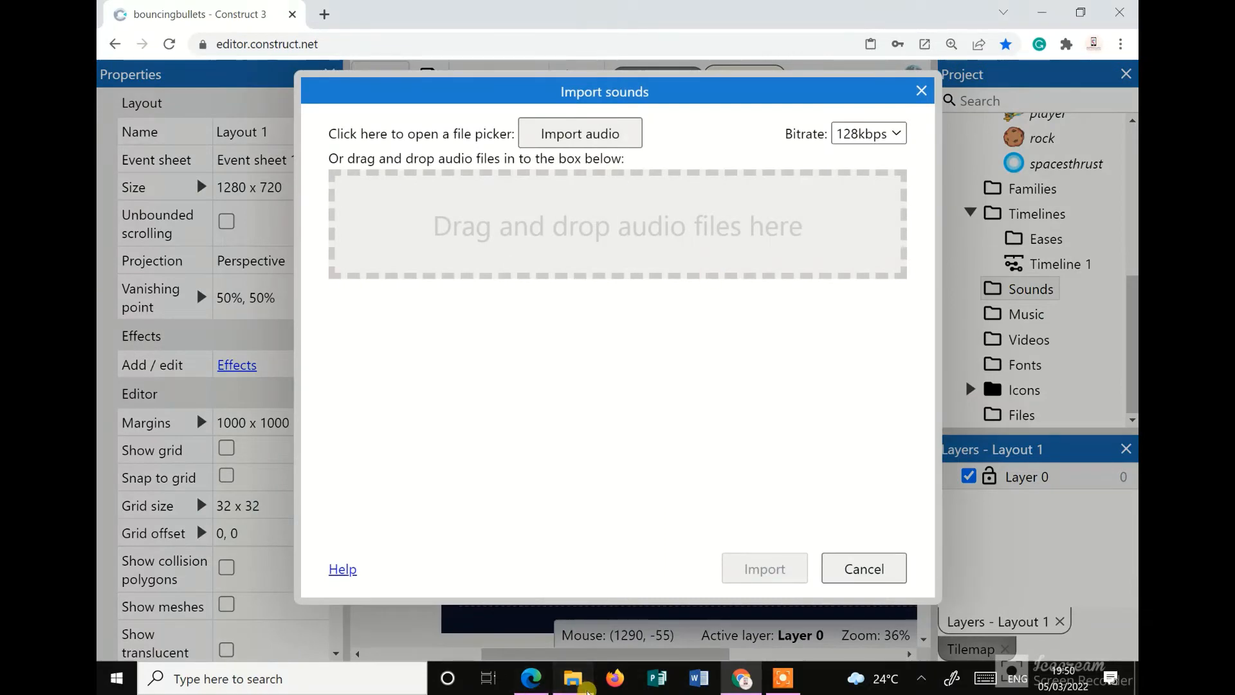
left_click(584, 685)
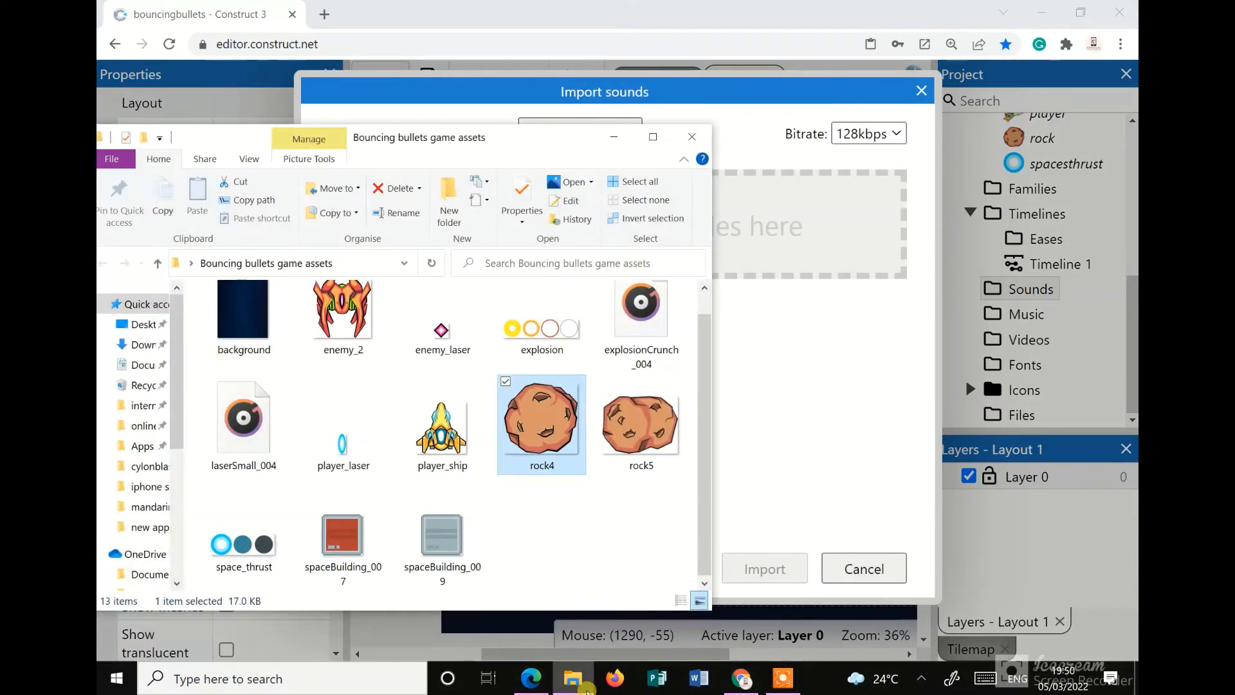
left_click(636, 312)
left_click(238, 447, "ctrl")
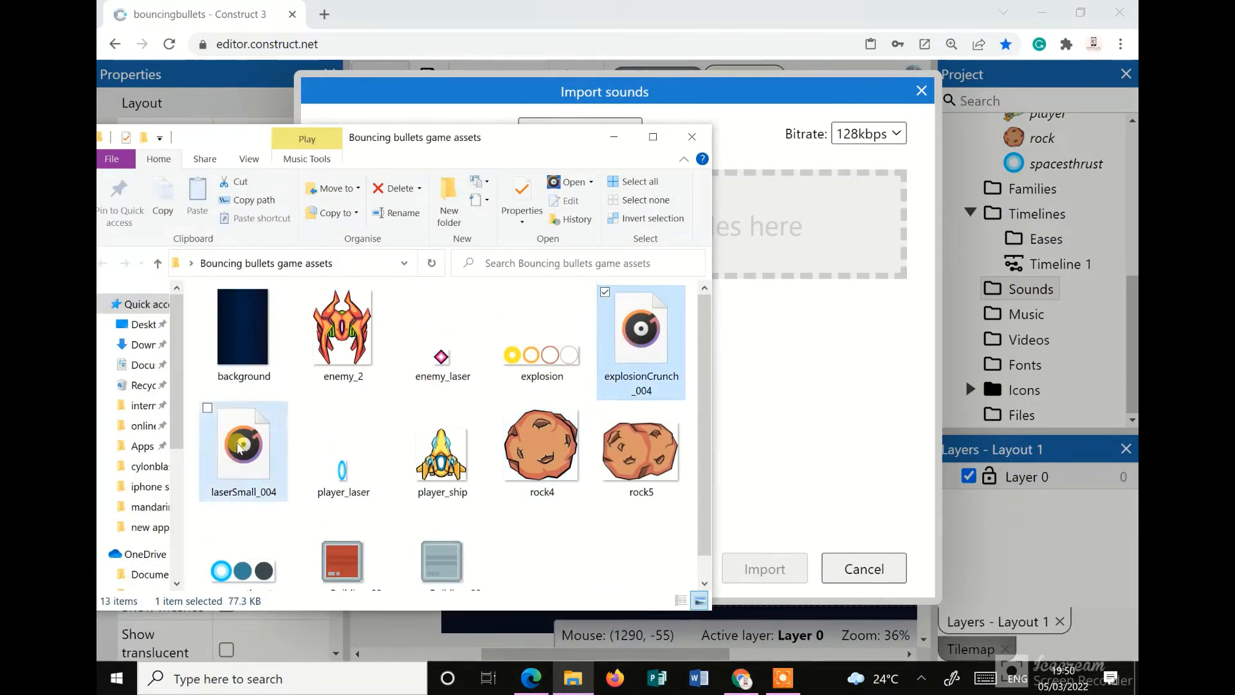
left_click_drag(632, 349, 809, 241)
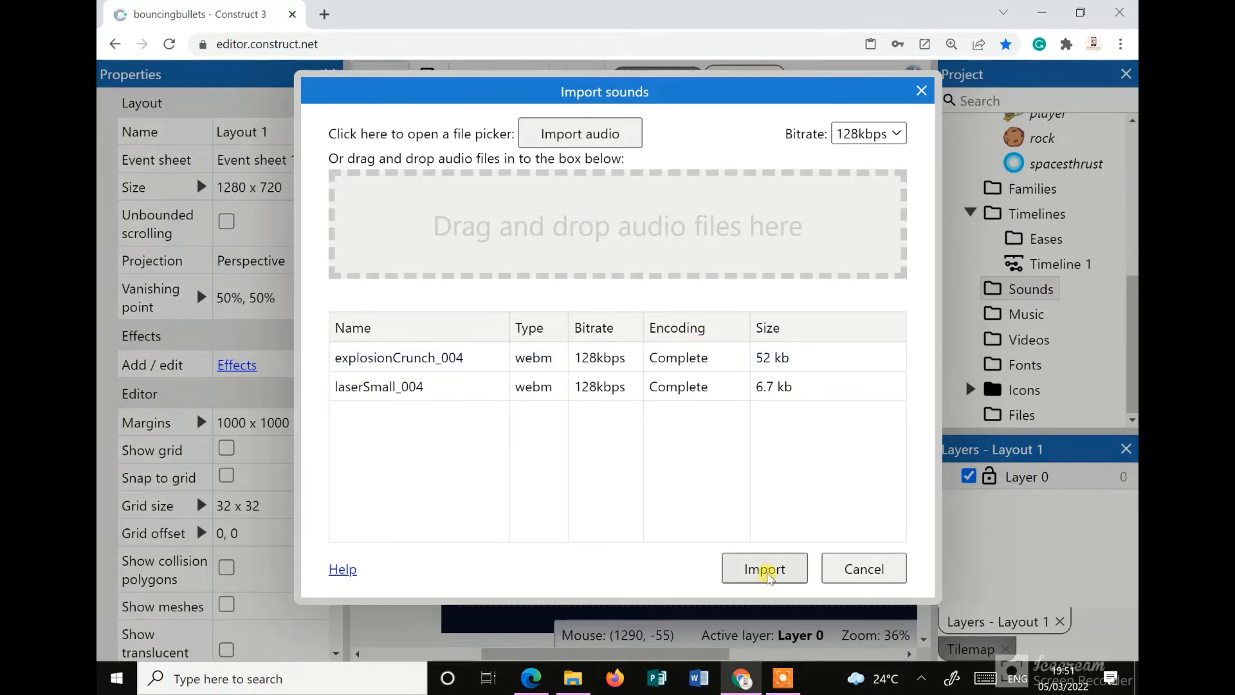
left_click(766, 570)
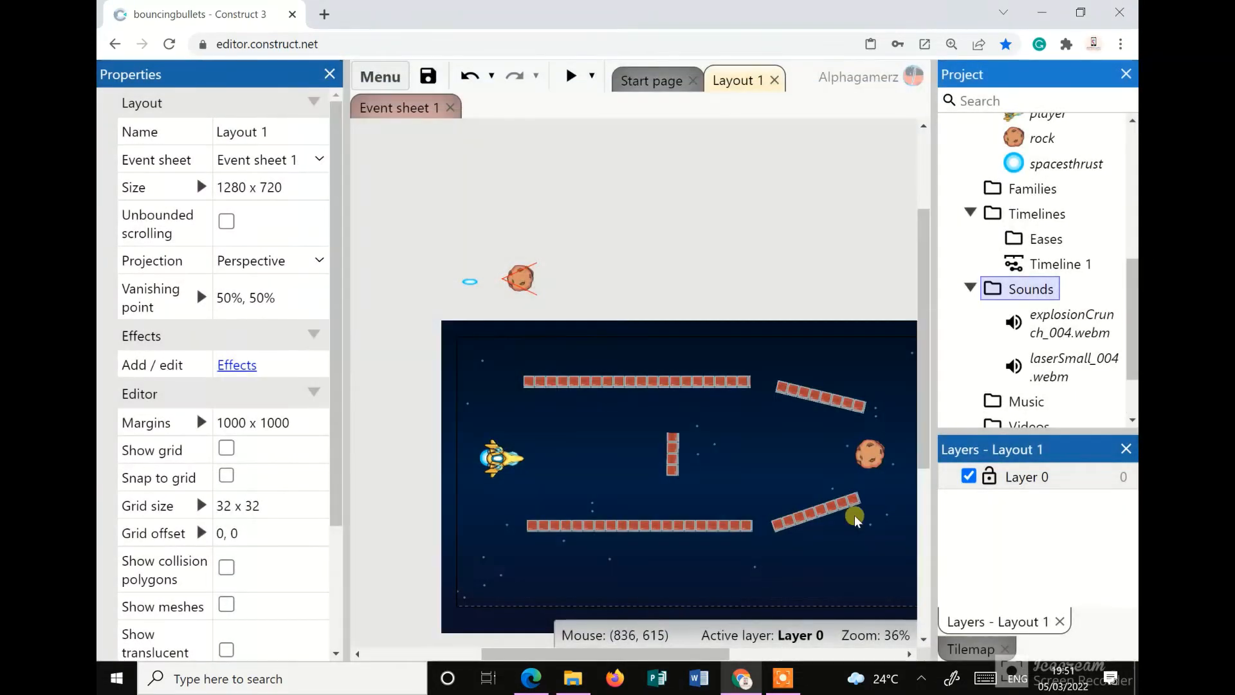
Widen the project tree area slightly and look over its object types and imported sounds
left_click_drag(933, 330, 915, 330)
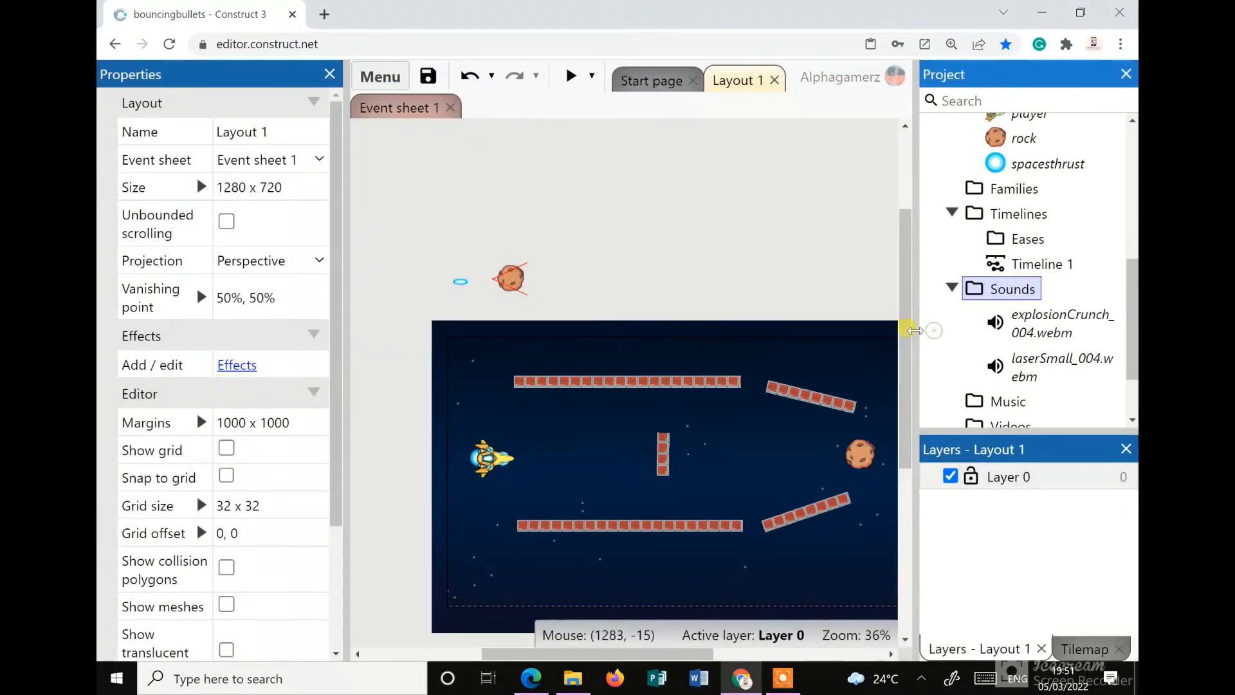
left_click(951, 288)
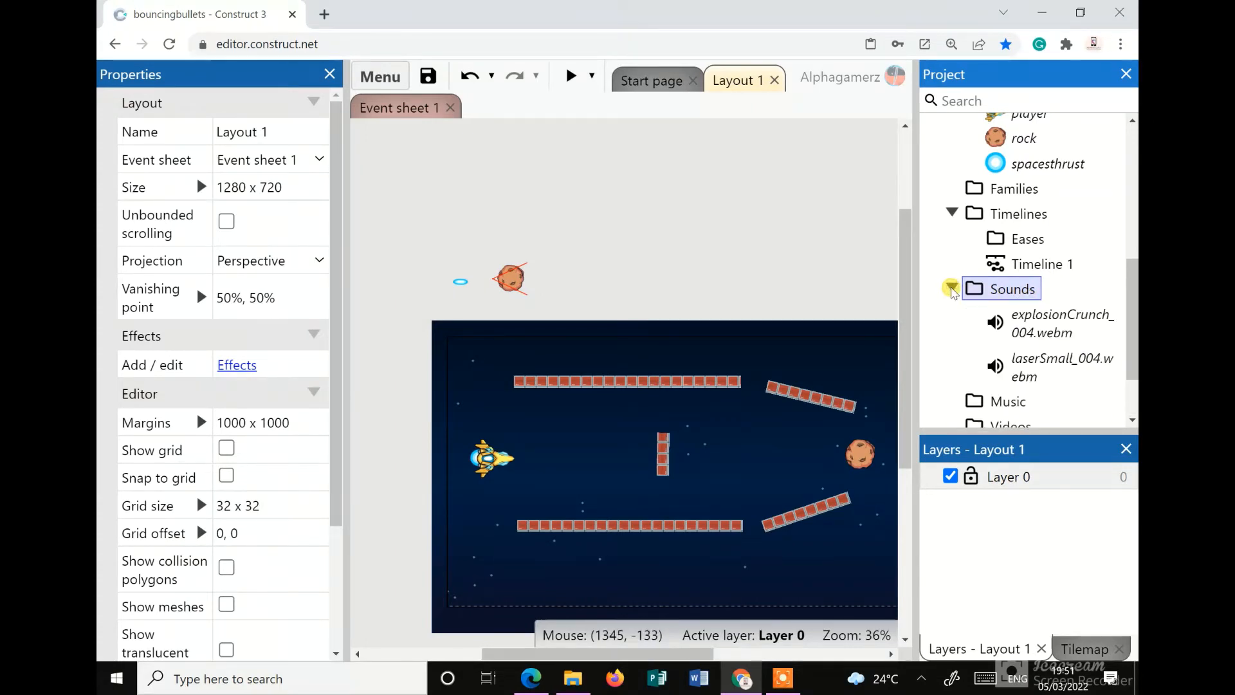
scroll(1003, 295, "up", 5)
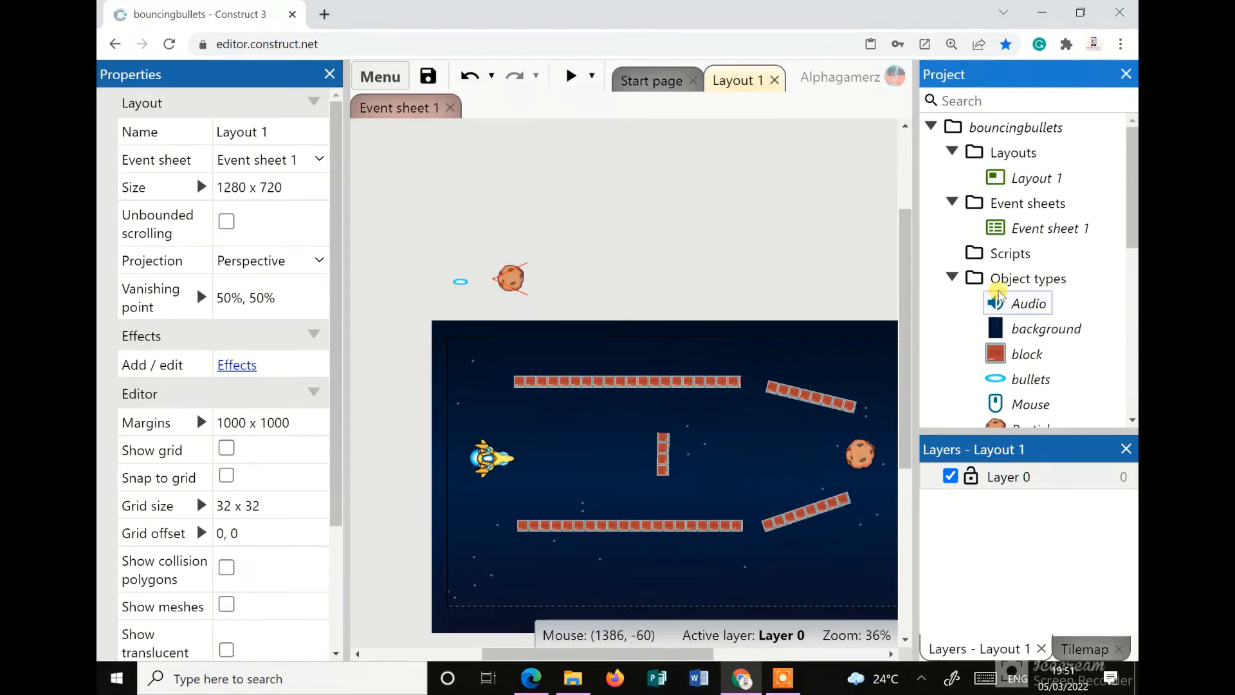
scroll(1014, 307, "down", 1)
scroll(1012, 304, "down", 4)
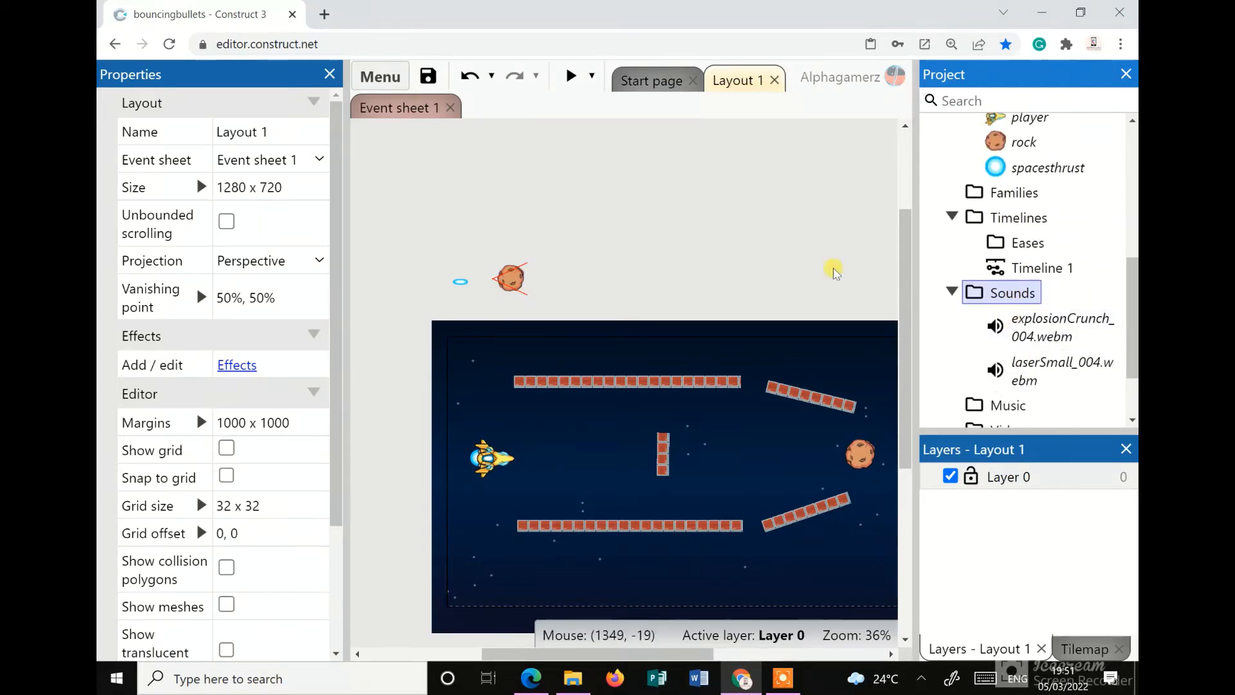
Open Event sheet 1, consult the event sheet instructions in the PDF notes in Edge, and return to Construct 3
left_click(383, 107)
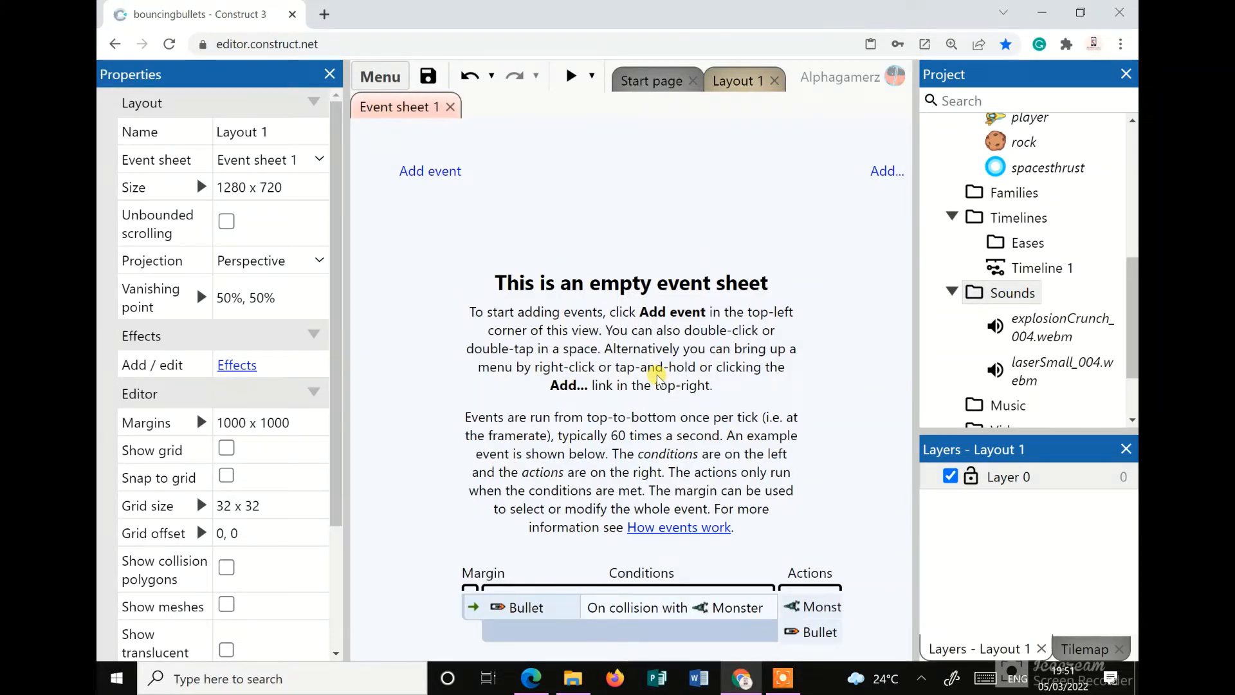
left_click(531, 677)
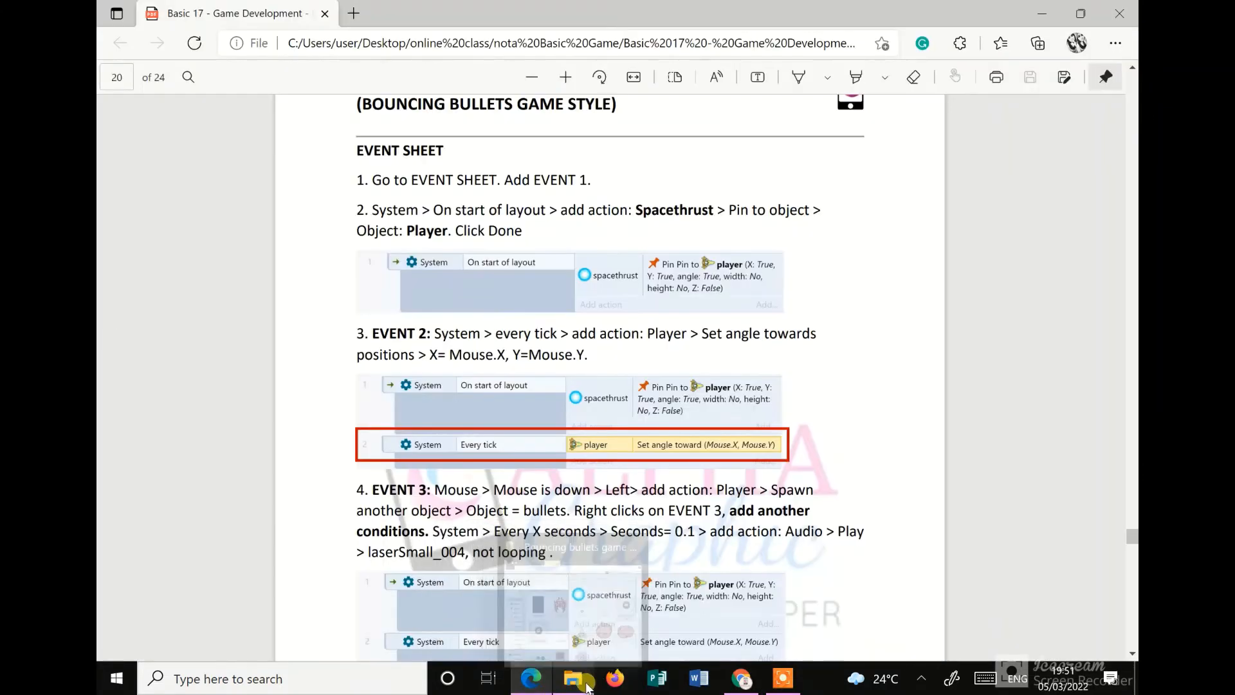
mouse_move(587, 686)
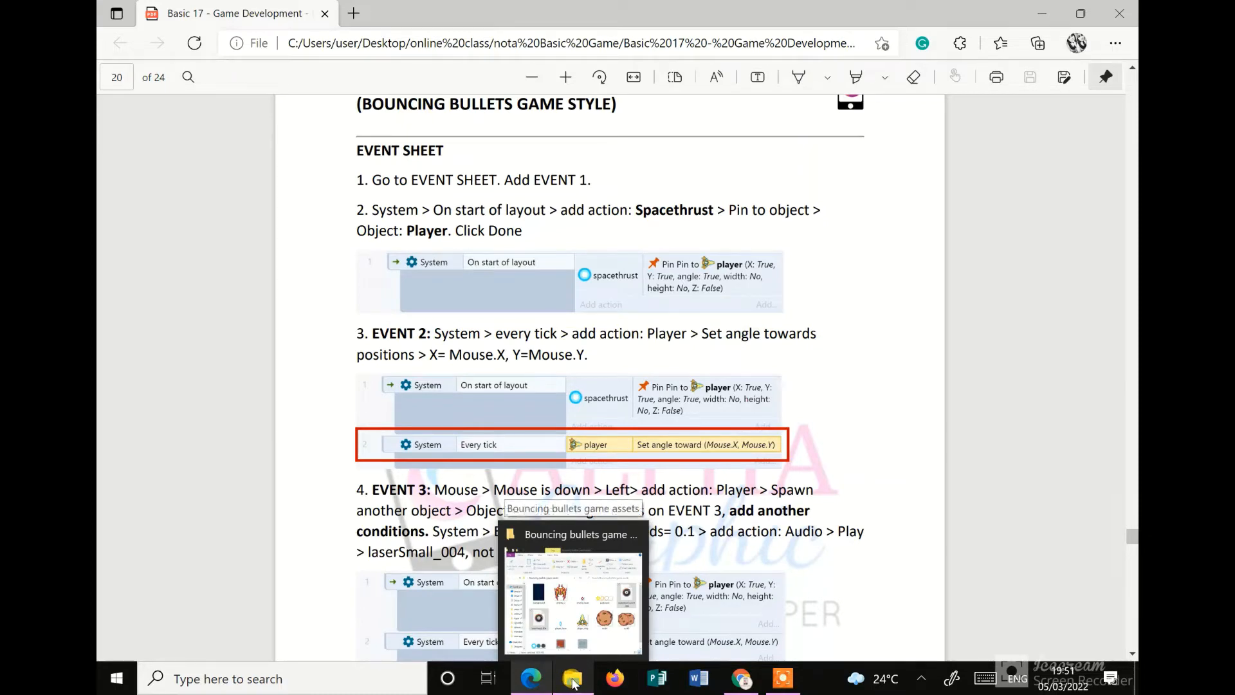
left_click(741, 678)
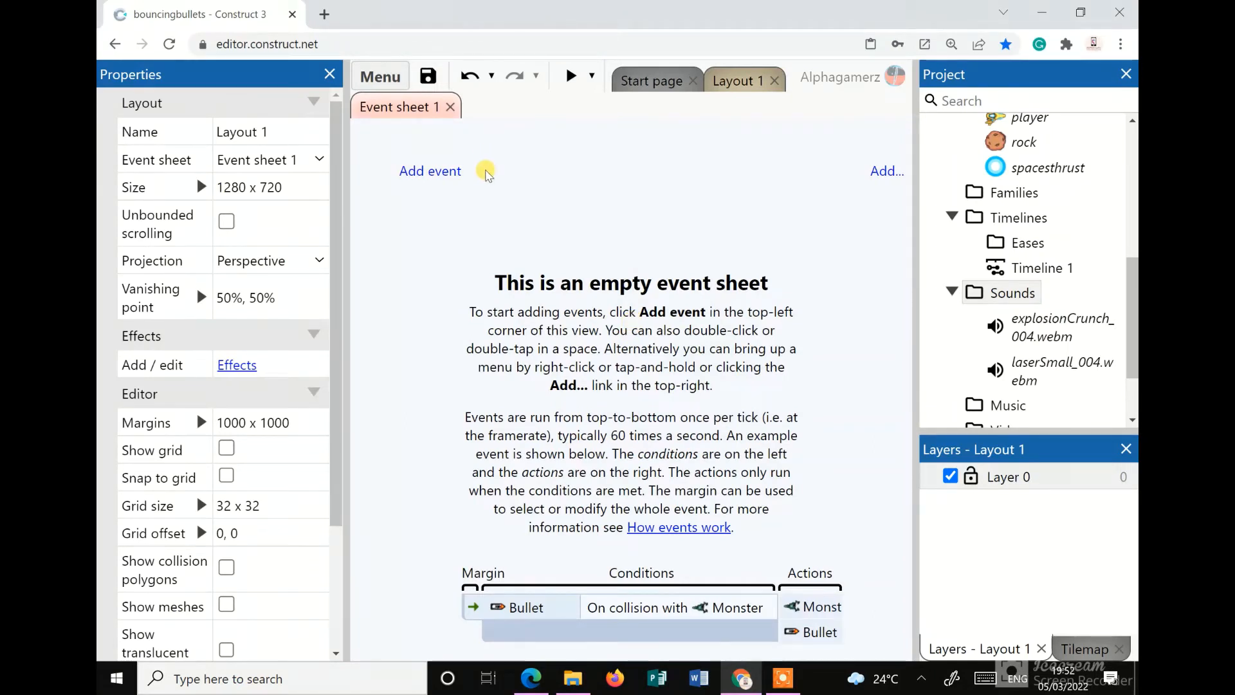
Add a first event to the empty event sheet with the System condition On start of layout
left_click(446, 175)
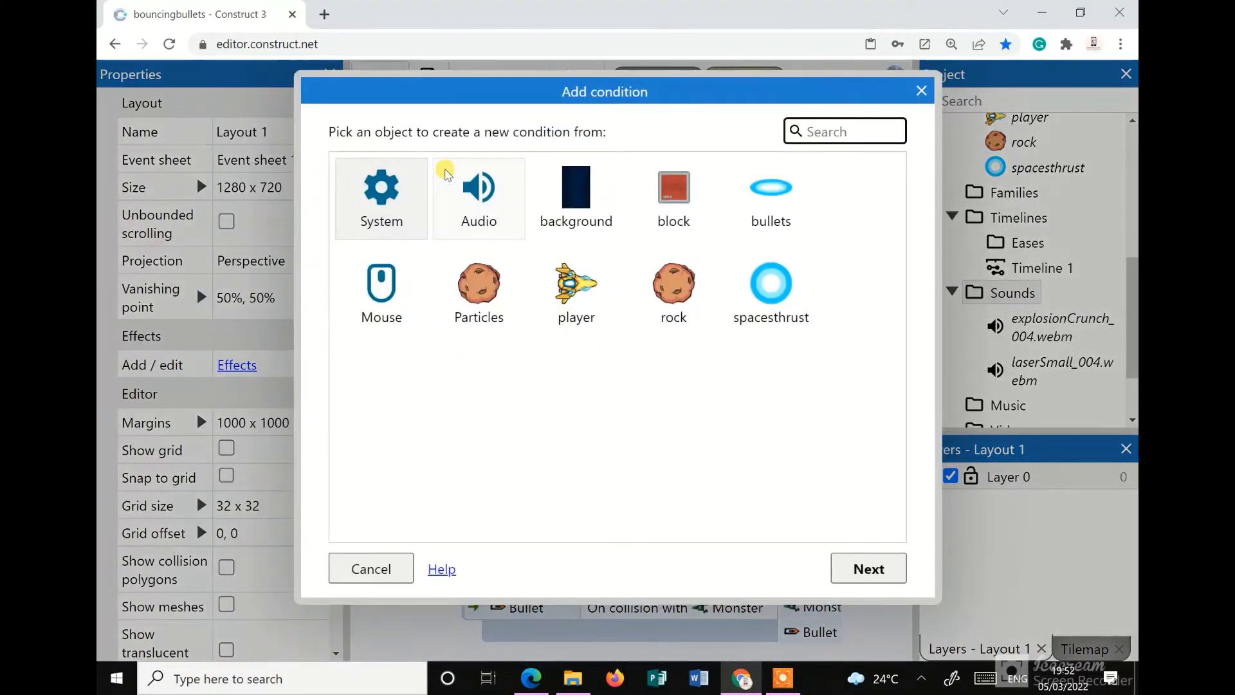
left_click(407, 194)
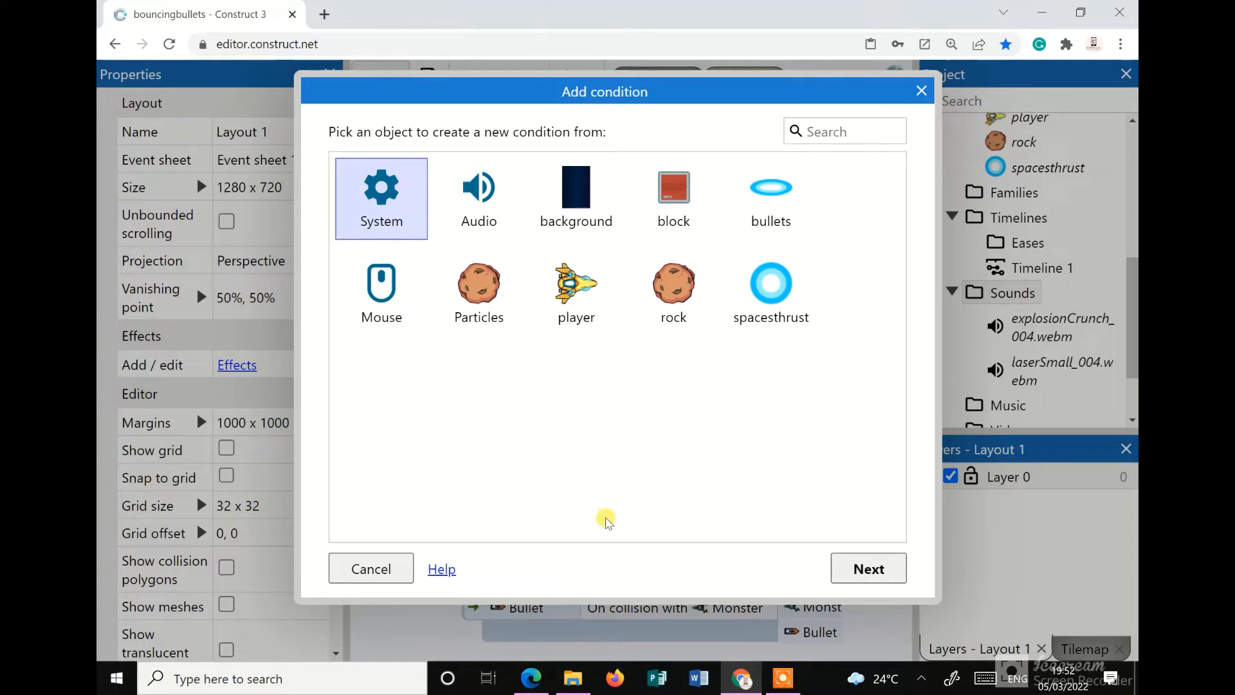
left_click(869, 571)
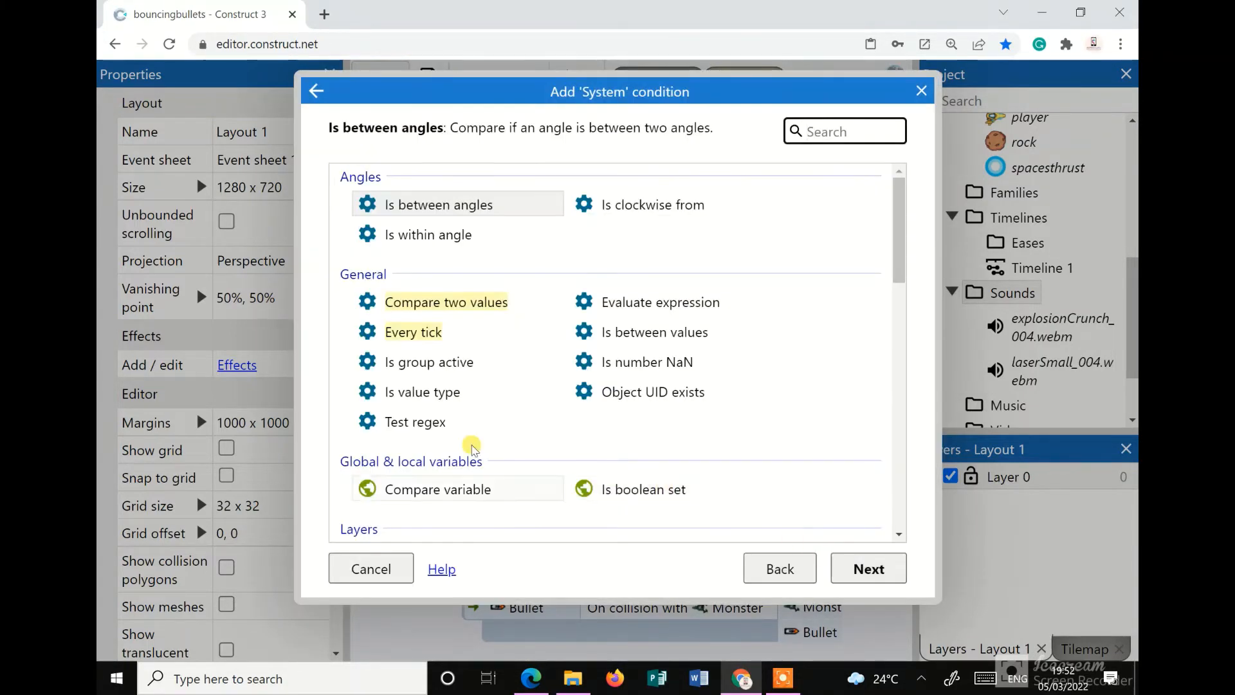
scroll(469, 433, "down", 8)
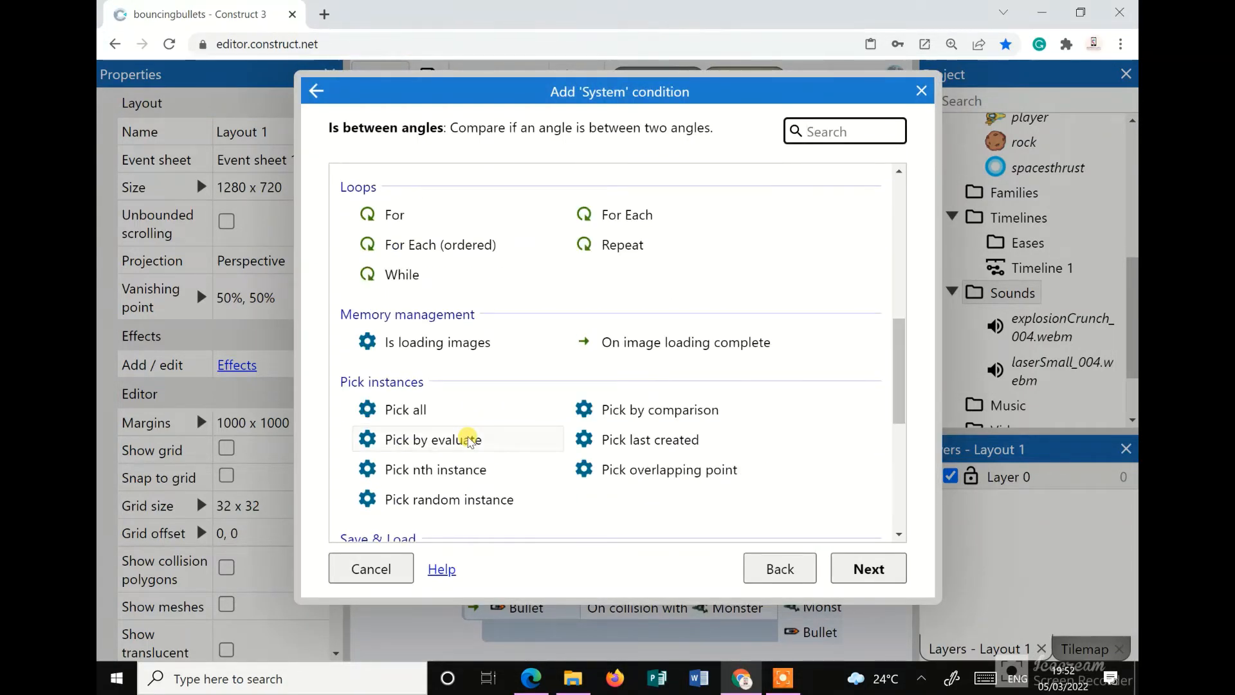
scroll(469, 440, "down", 6)
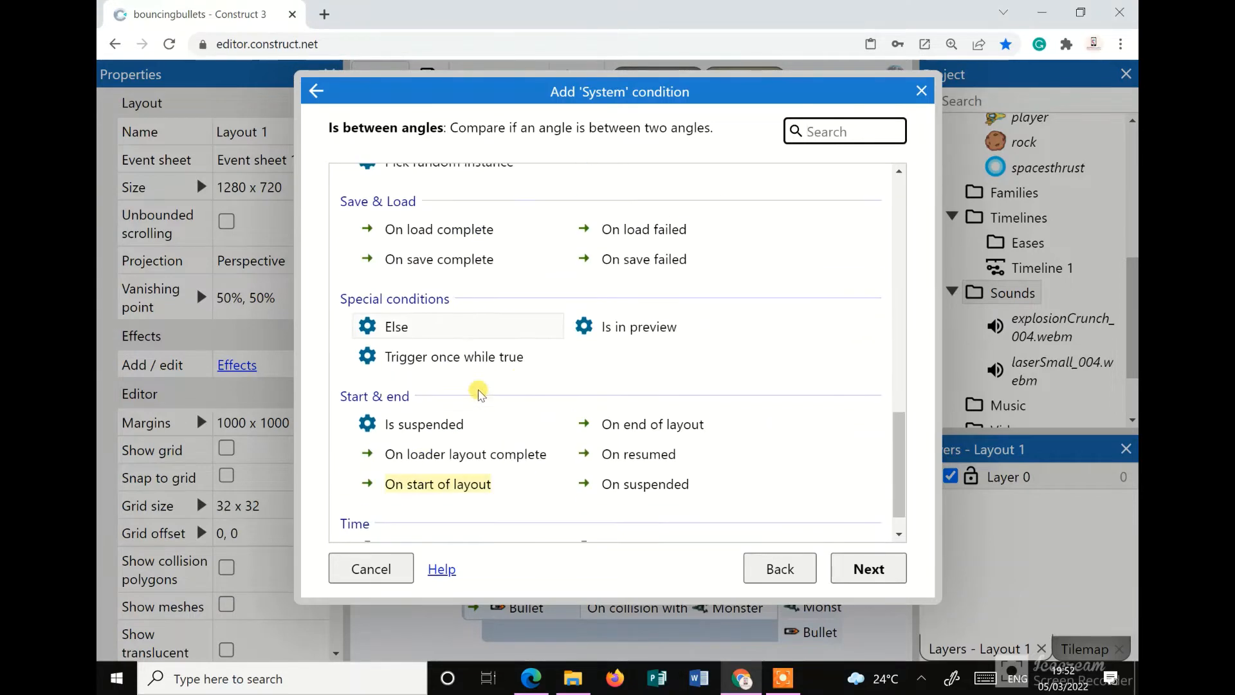
left_click(447, 450)
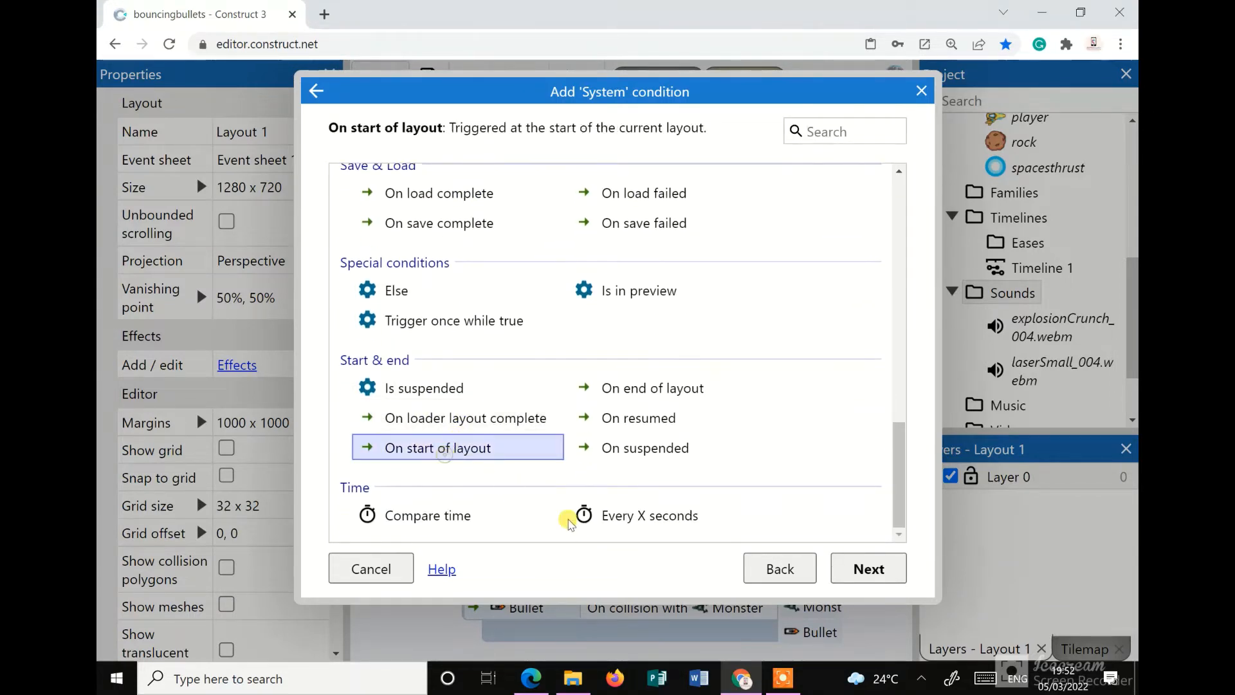
left_click(865, 571)
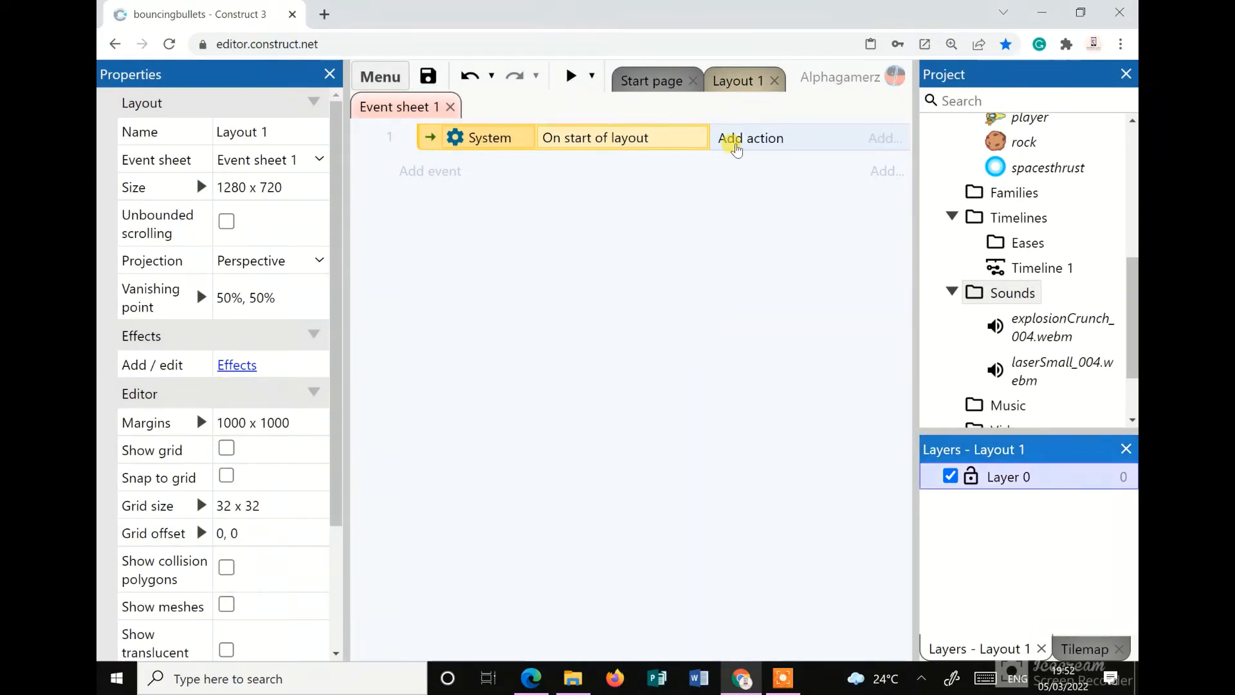
Add a spacesthrust Pin to object action to the On start of layout event, pinning it to player with X, Y and angle enabled
left_click(735, 138)
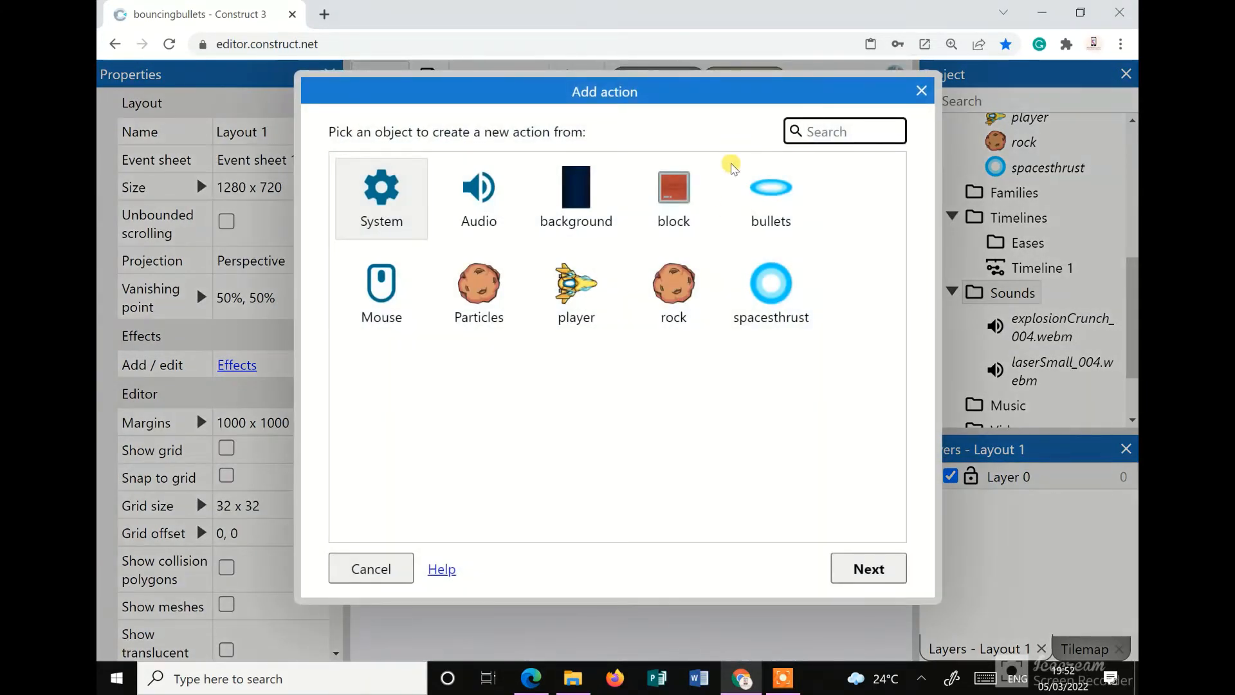
left_click(801, 308)
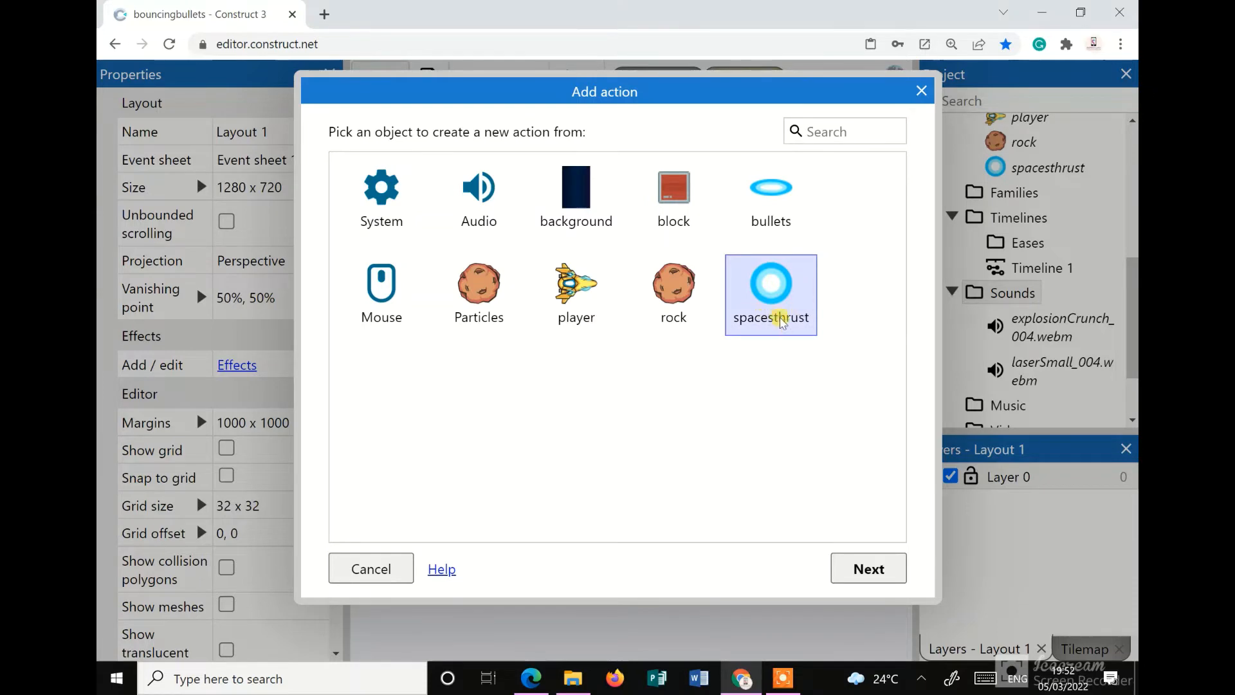
left_click(868, 568)
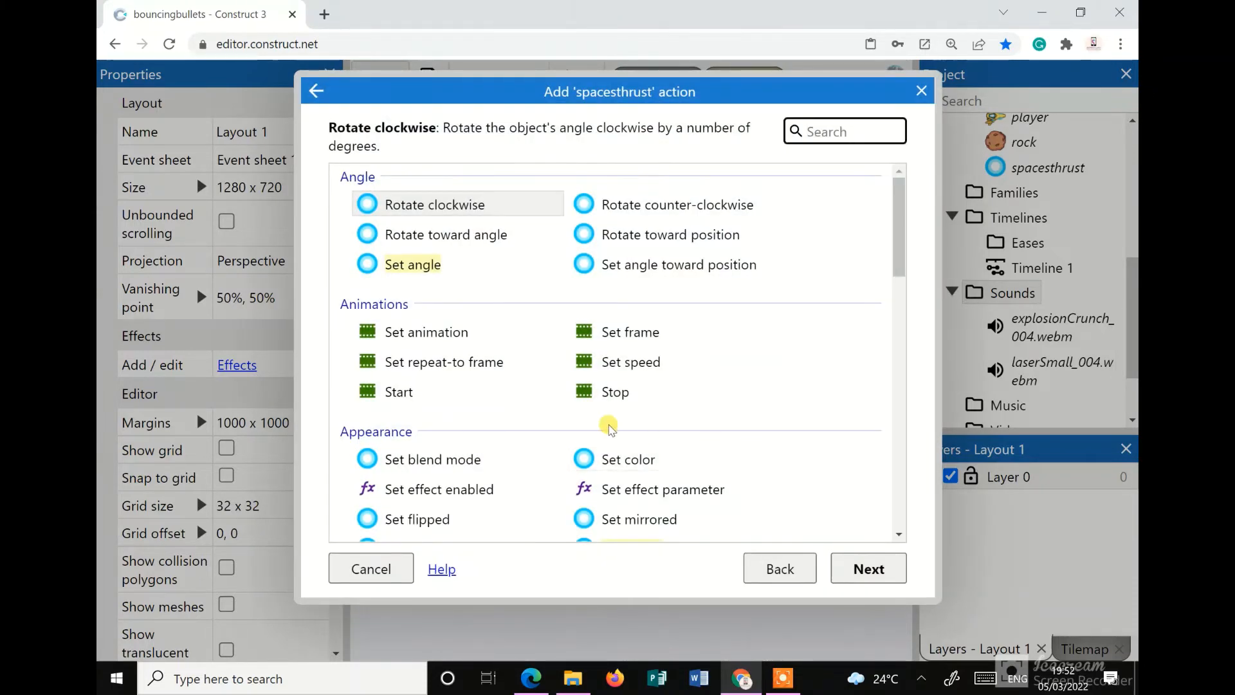
scroll(609, 426, "down", 10)
left_click(443, 392)
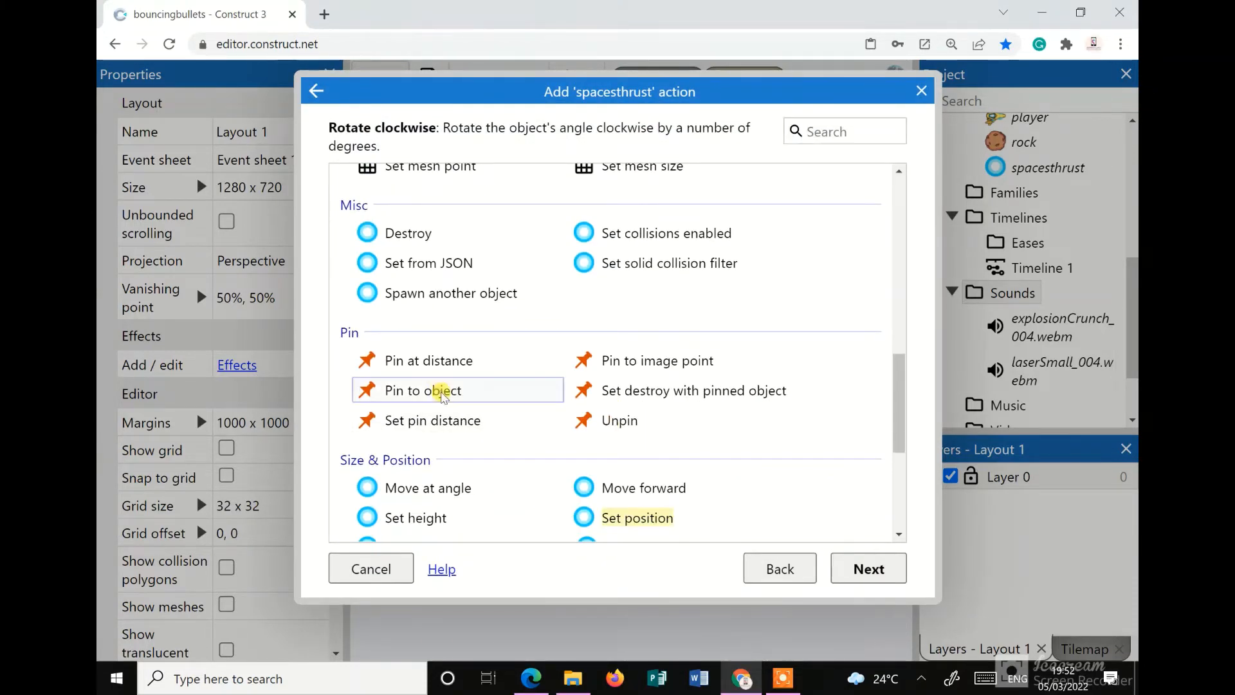
left_click(443, 393)
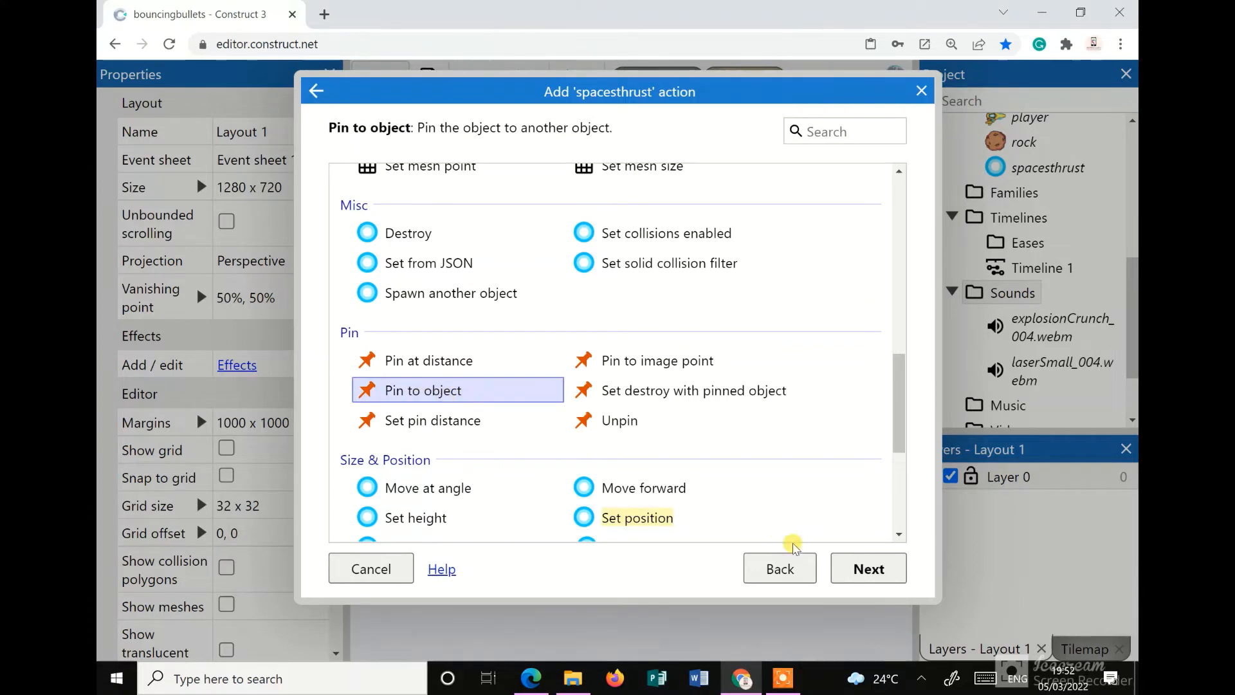
left_click(865, 569)
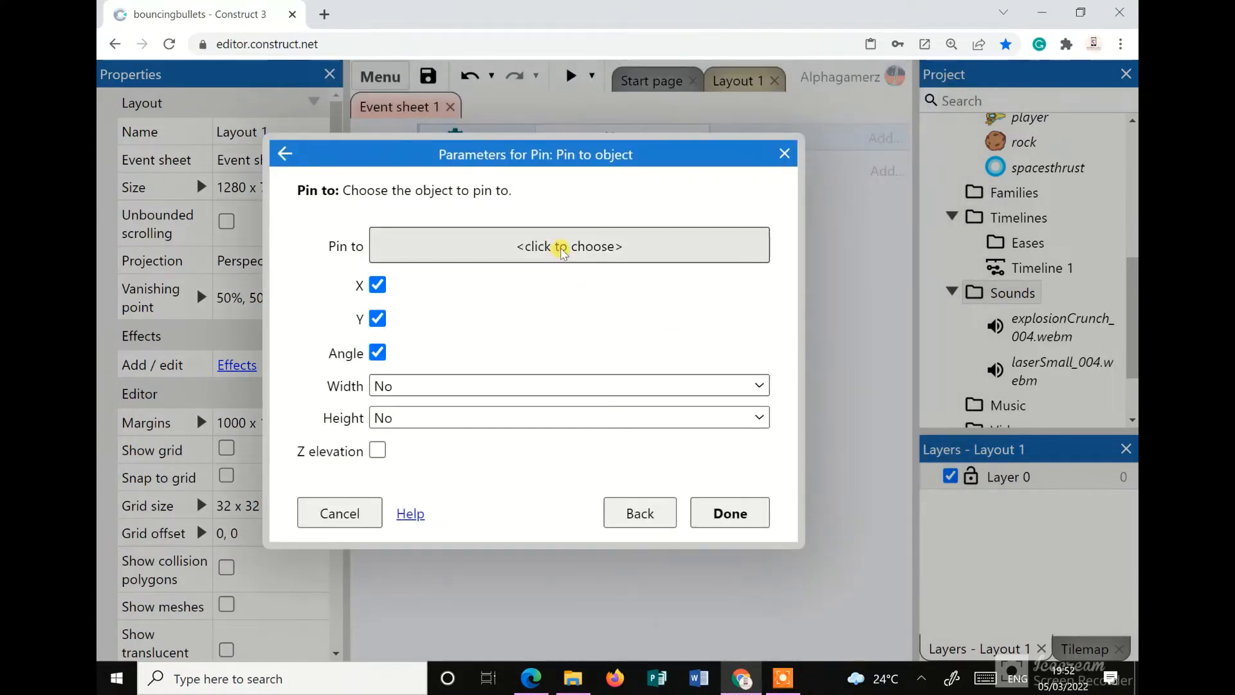
left_click(559, 250)
left_click(465, 373)
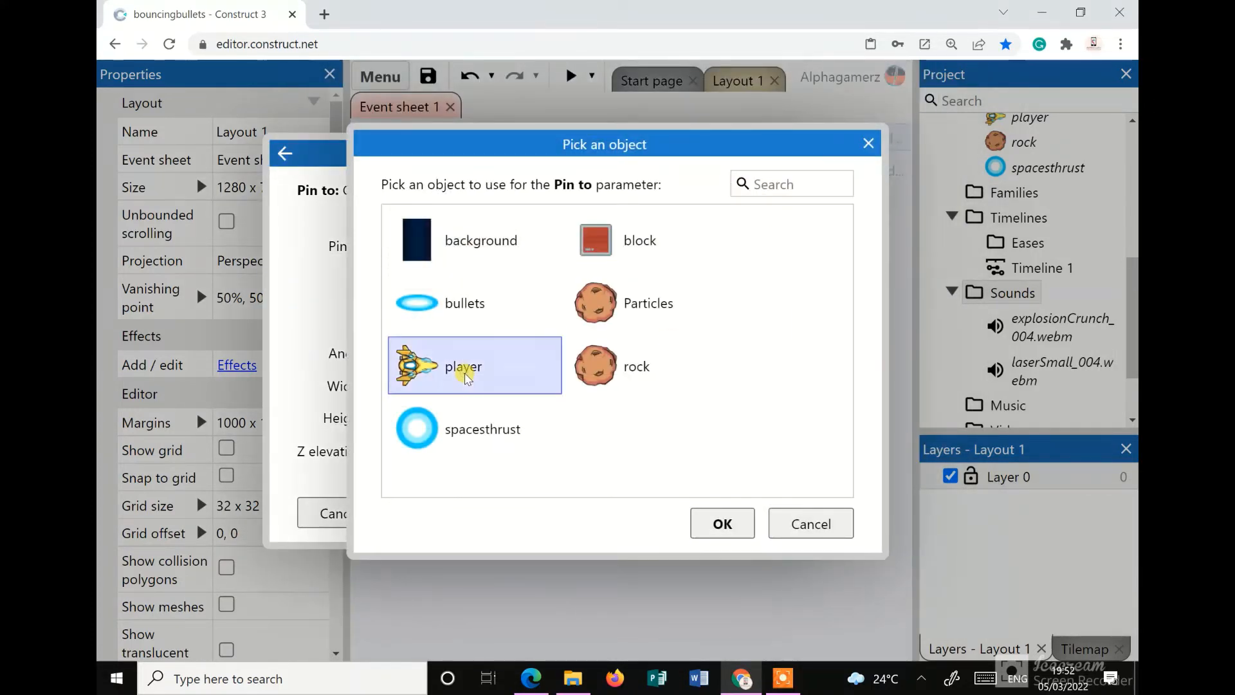
left_click(723, 520)
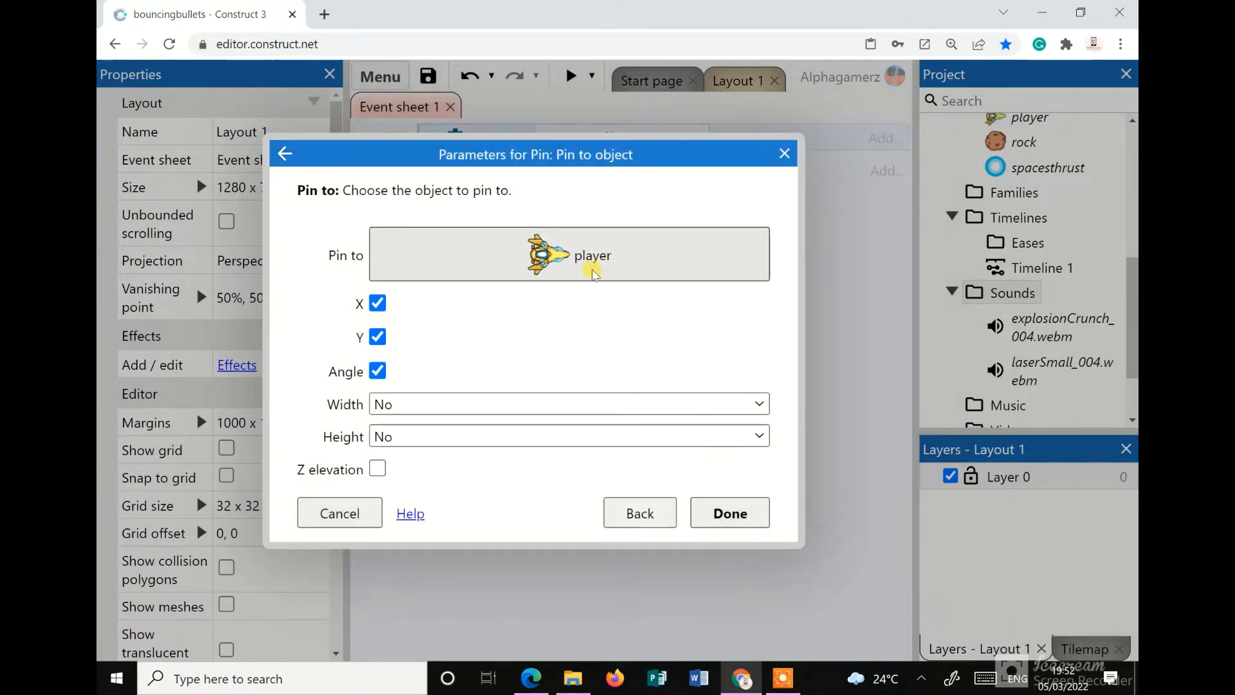
left_click(725, 511)
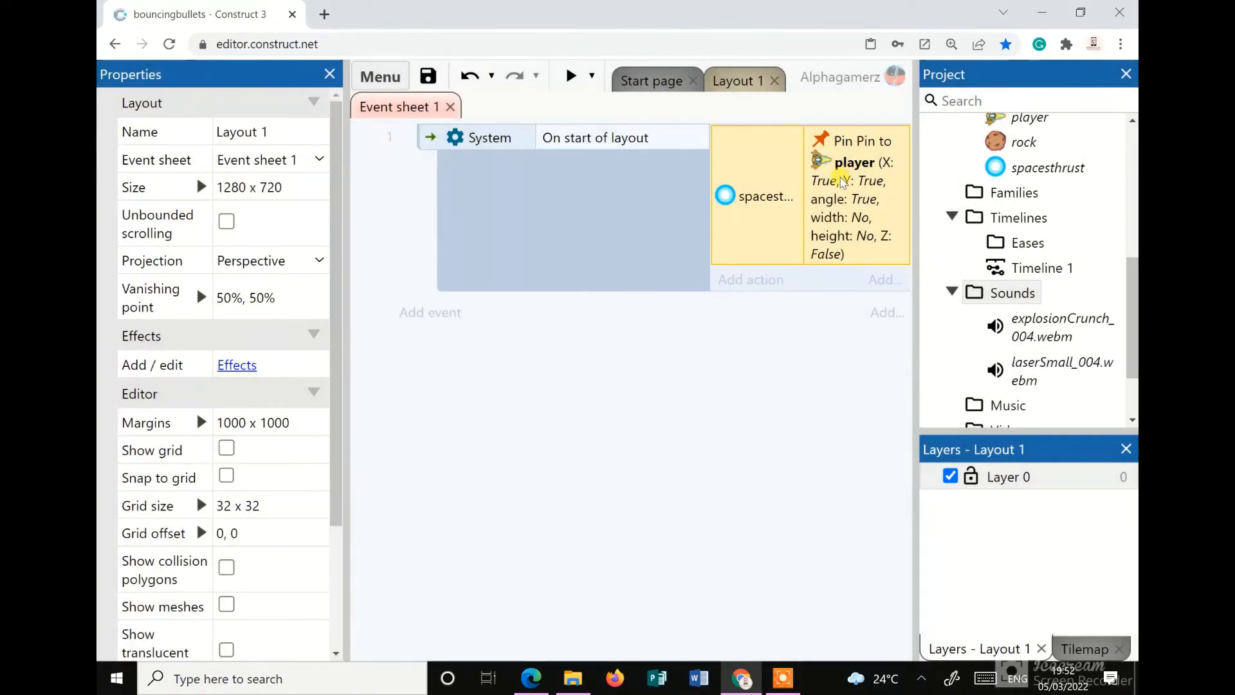
Widen the event sheet area on both sides and add a second event with the System condition Every tick
left_click_drag(344, 369, 267, 369)
left_click_drag(916, 347, 963, 345)
left_click(339, 210)
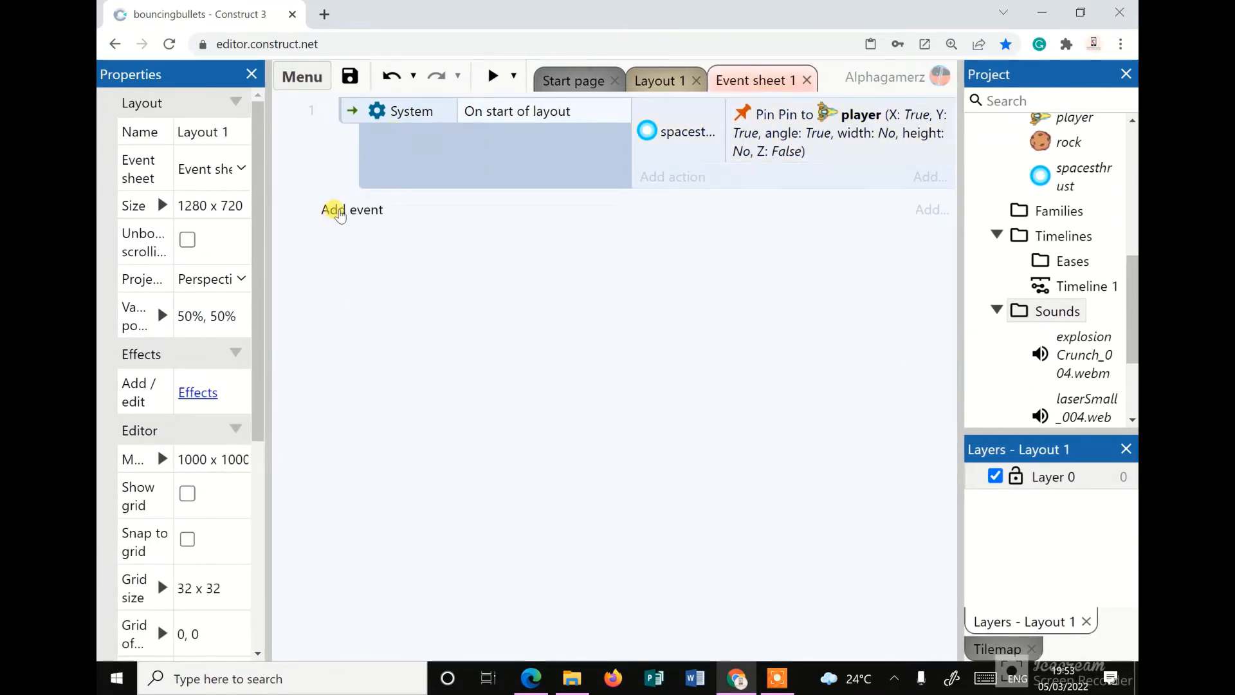
left_click(381, 200)
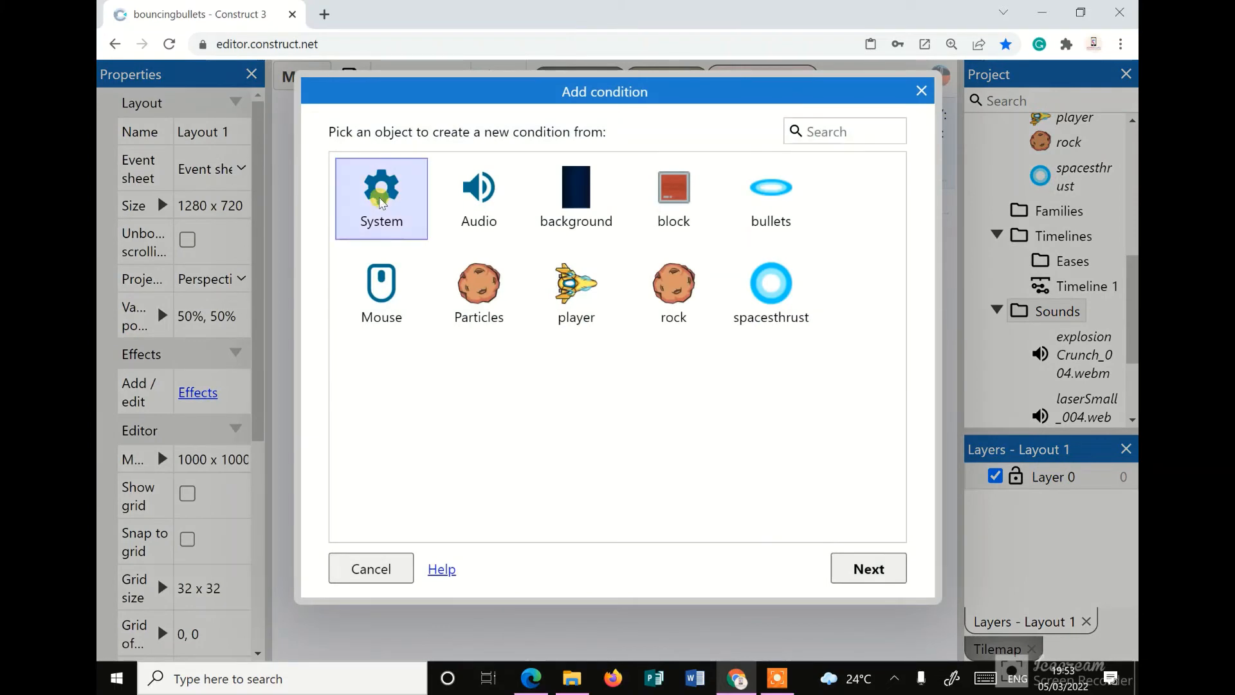
left_click(862, 569)
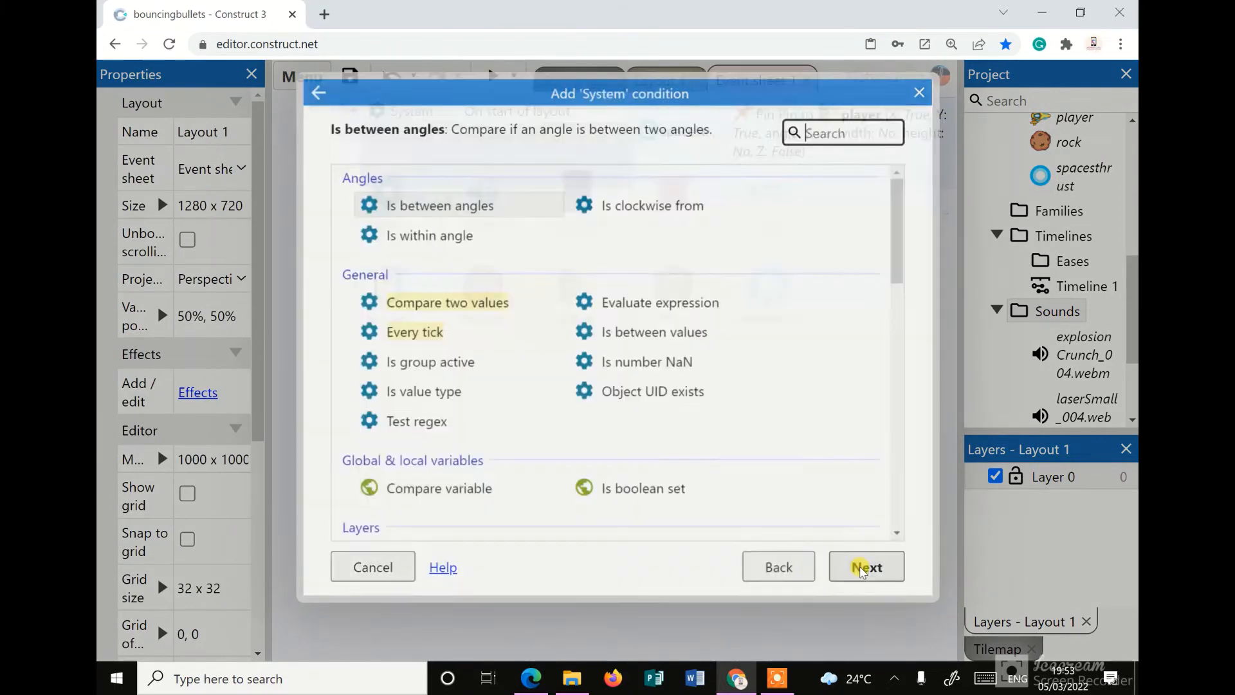
left_click(407, 333)
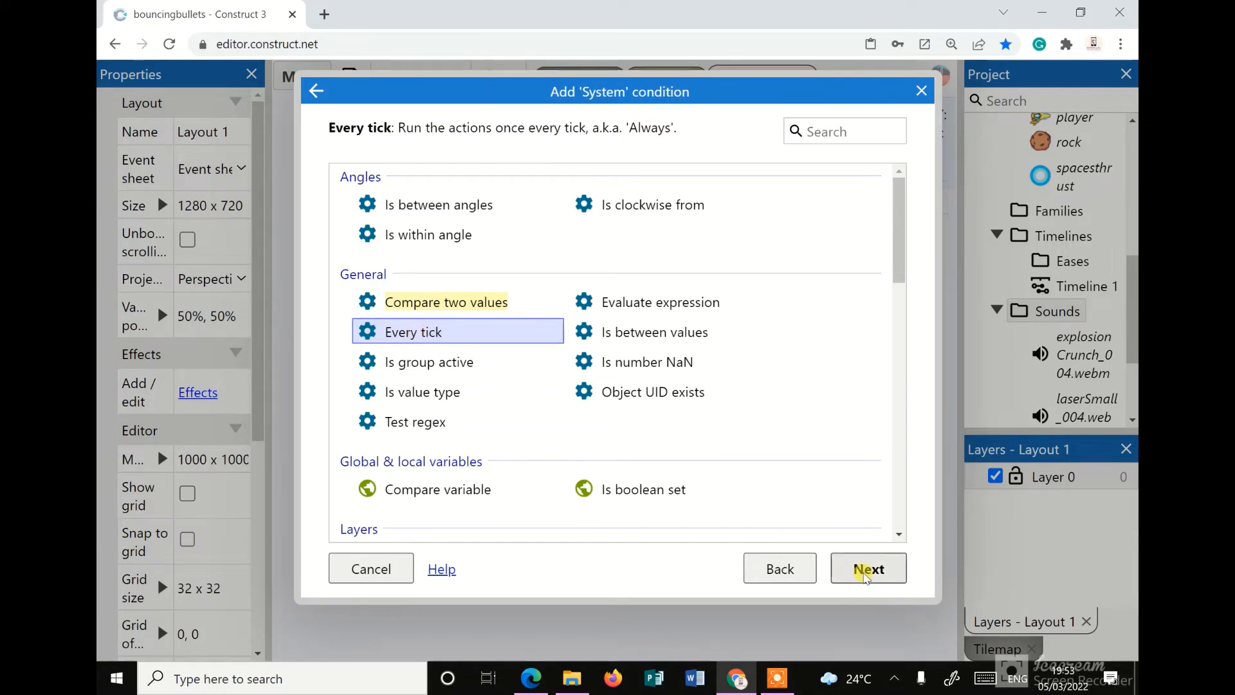
left_click(865, 569)
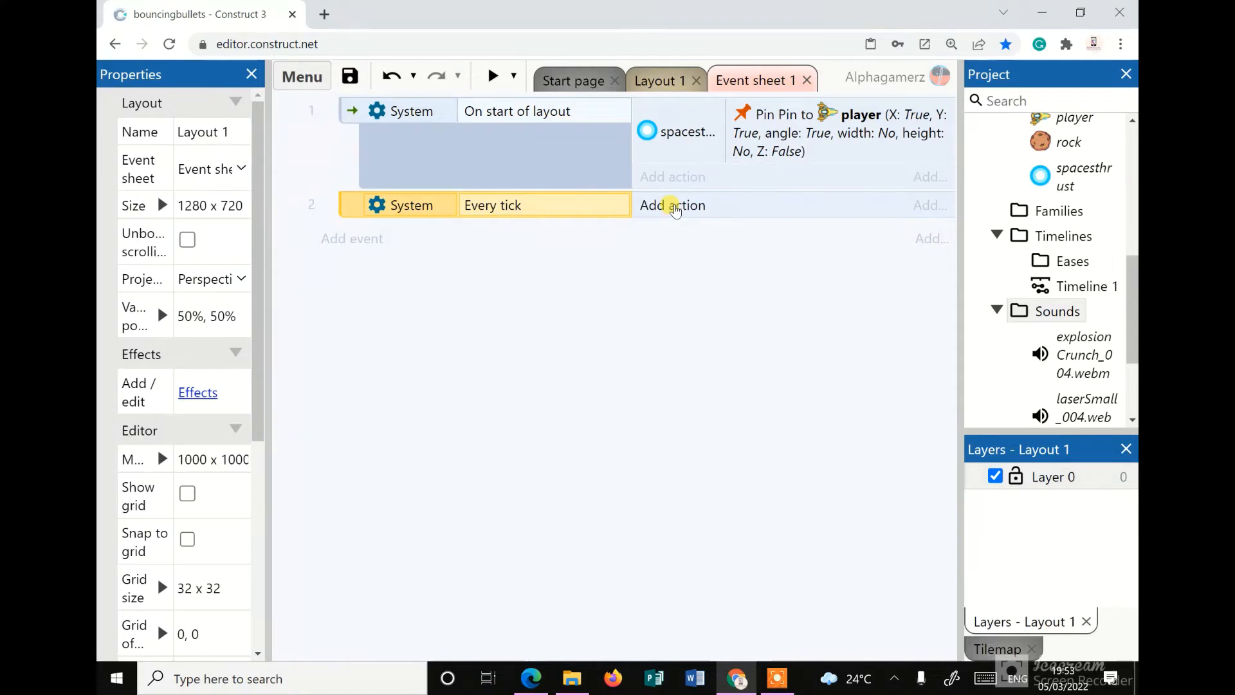
Start a player action for the Every tick event using Set angle toward position
left_click(673, 206)
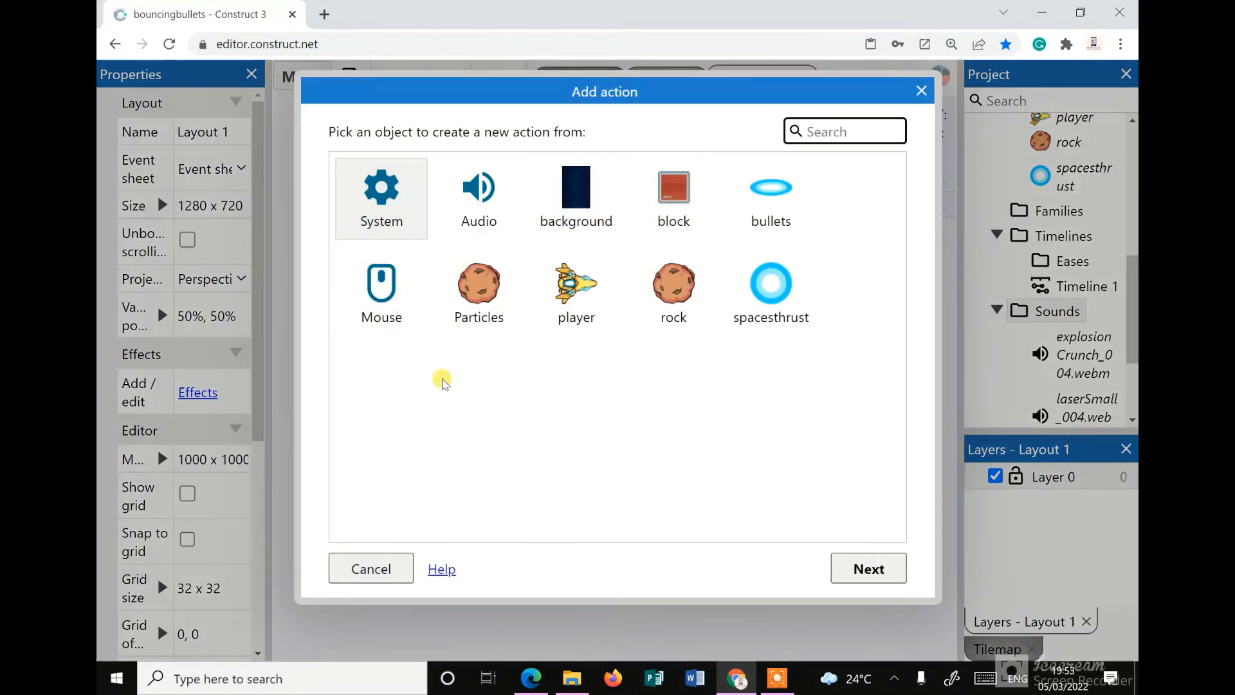
left_click(595, 286)
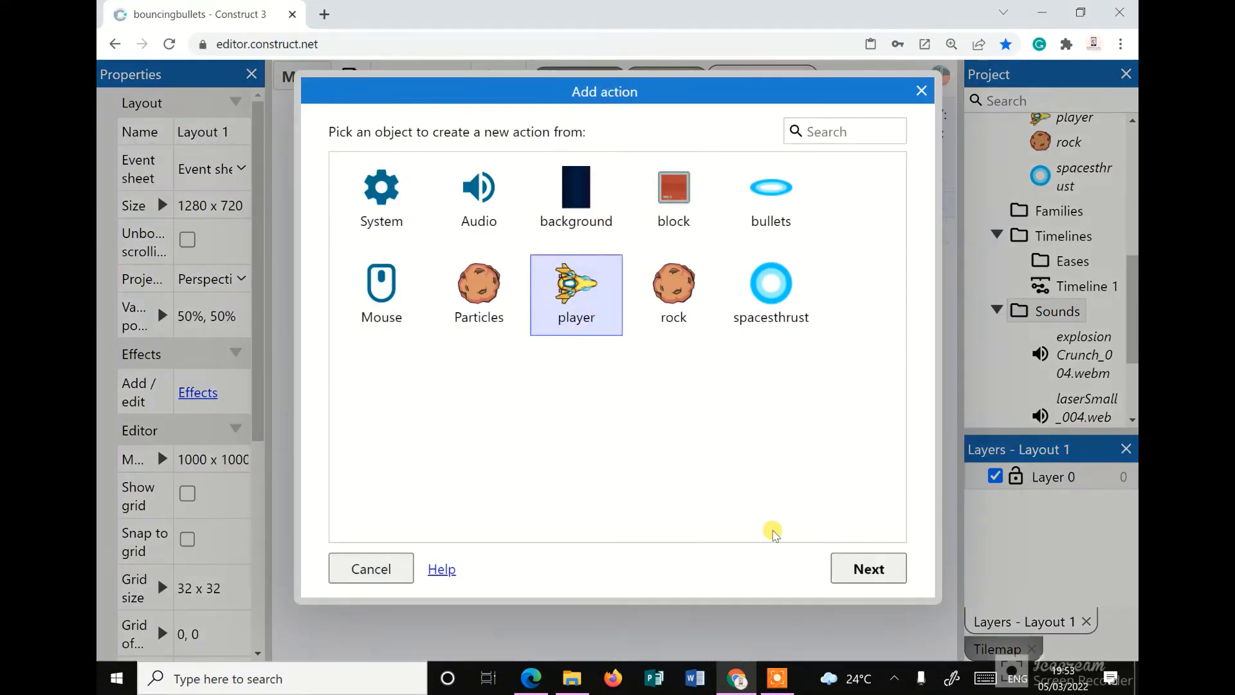
left_click(849, 567)
scroll(604, 414, "down", 3)
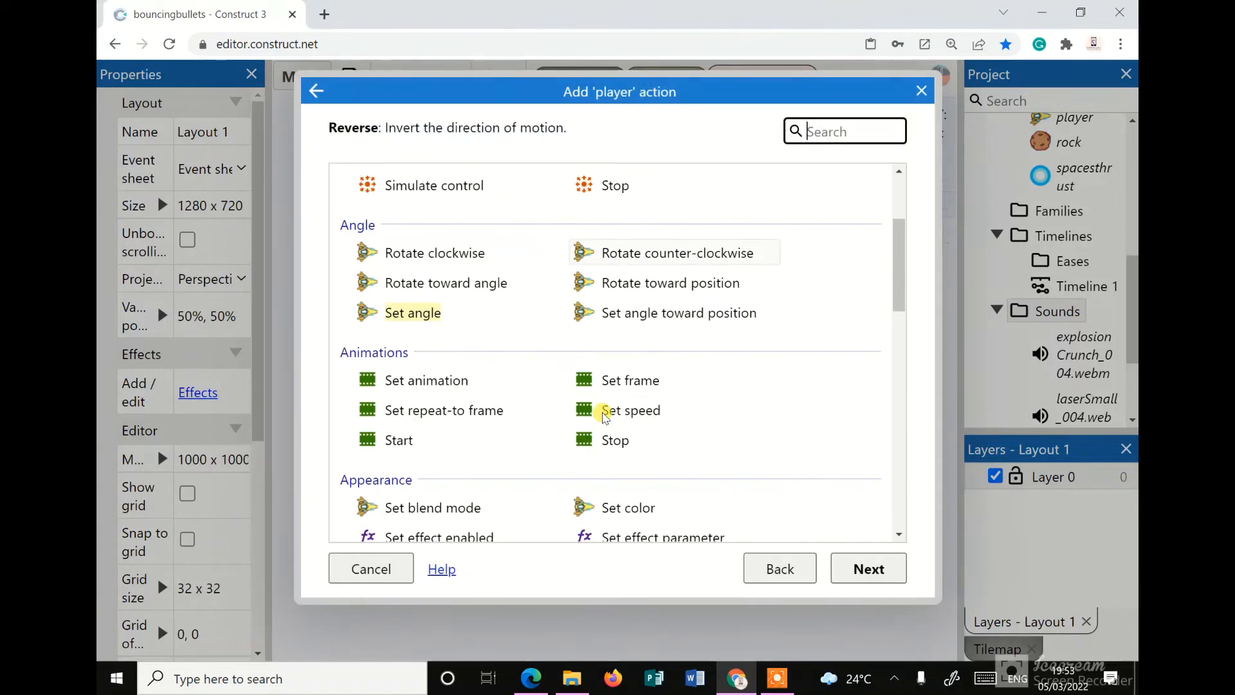
scroll(627, 411, "up", 1)
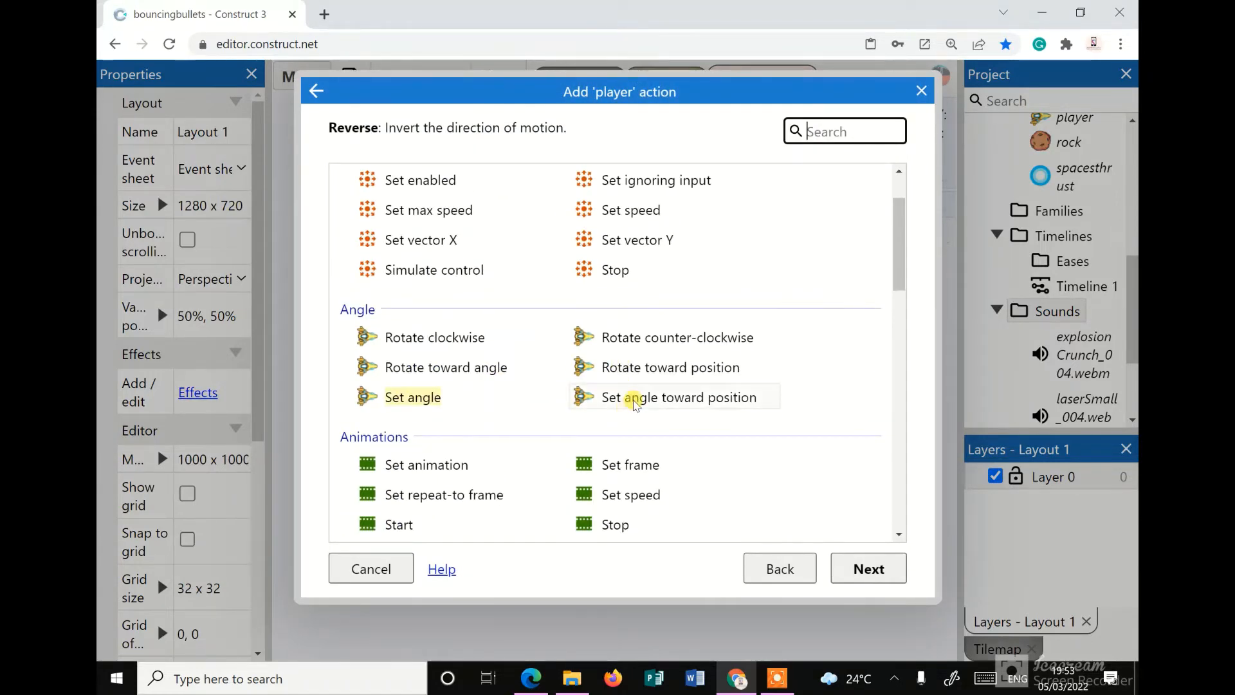
left_click(607, 401)
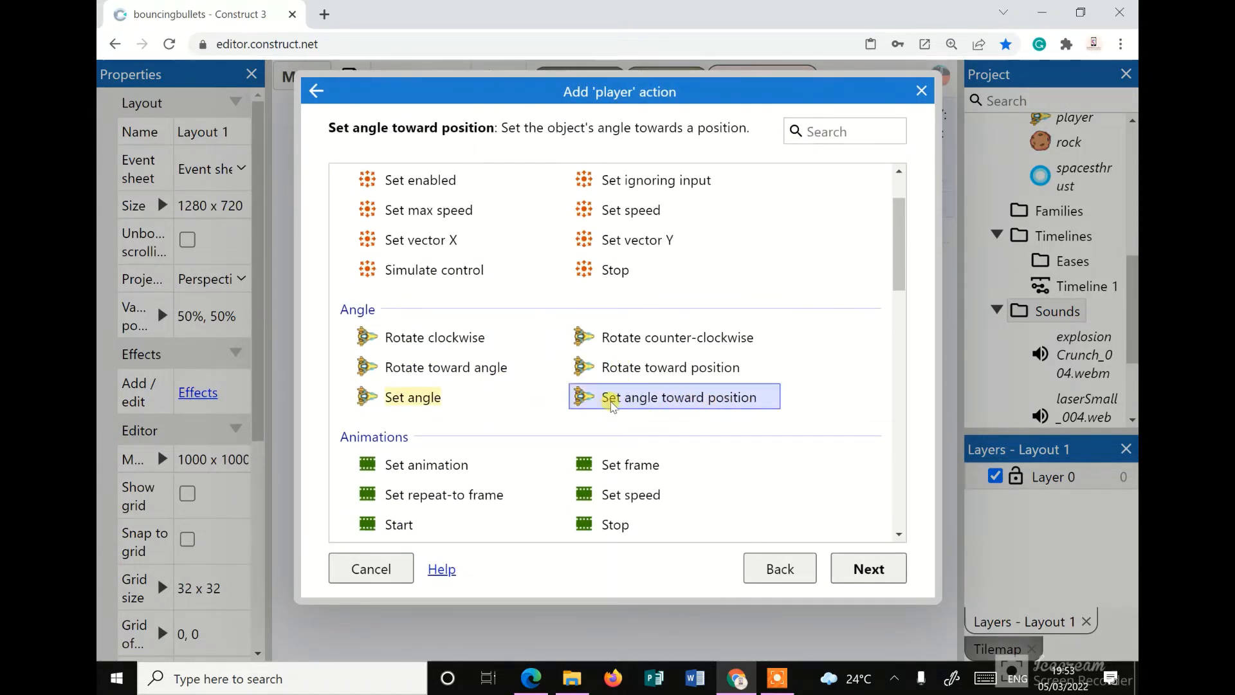
left_click(843, 569)
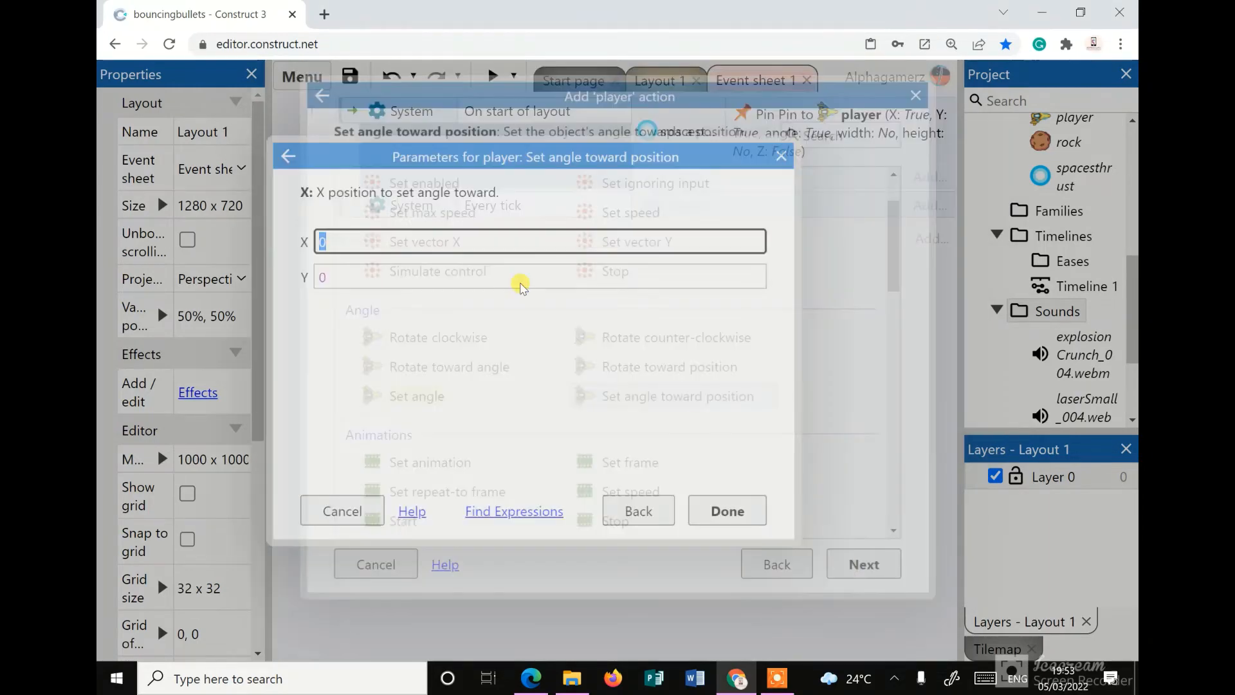
Set the target position of the player's angle to X Mouse.X and Y Mouse.Y, and finish the action
type("mos")
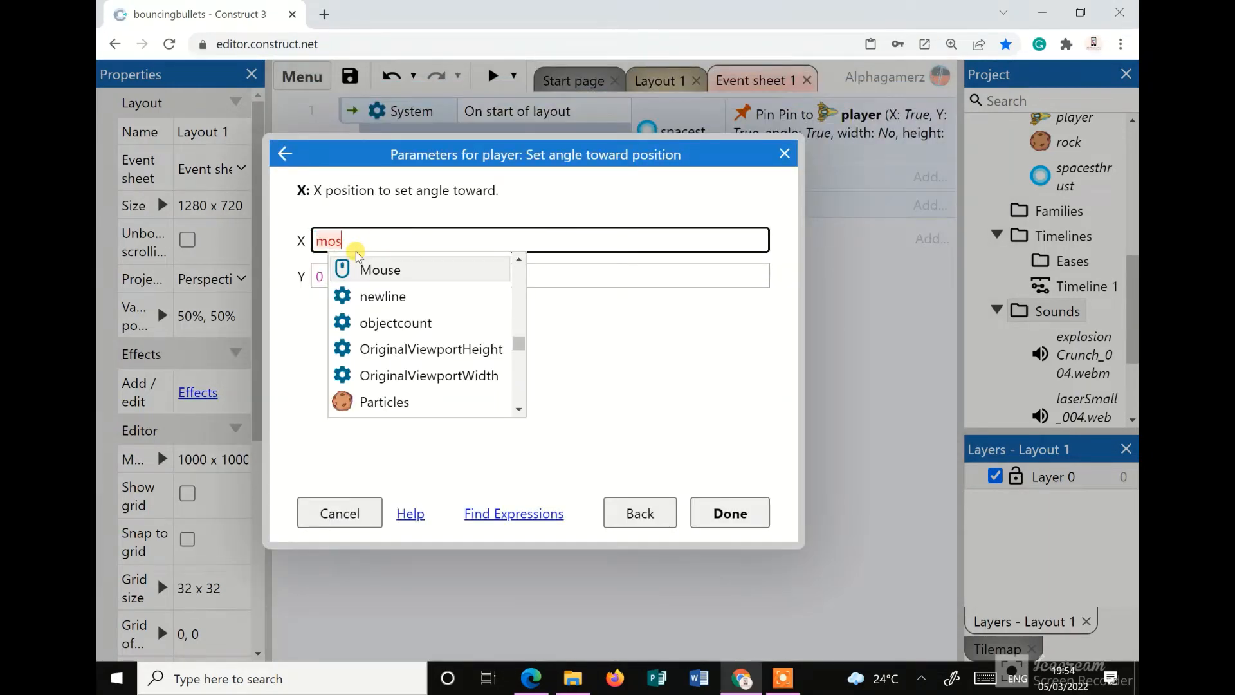
key("Tab")
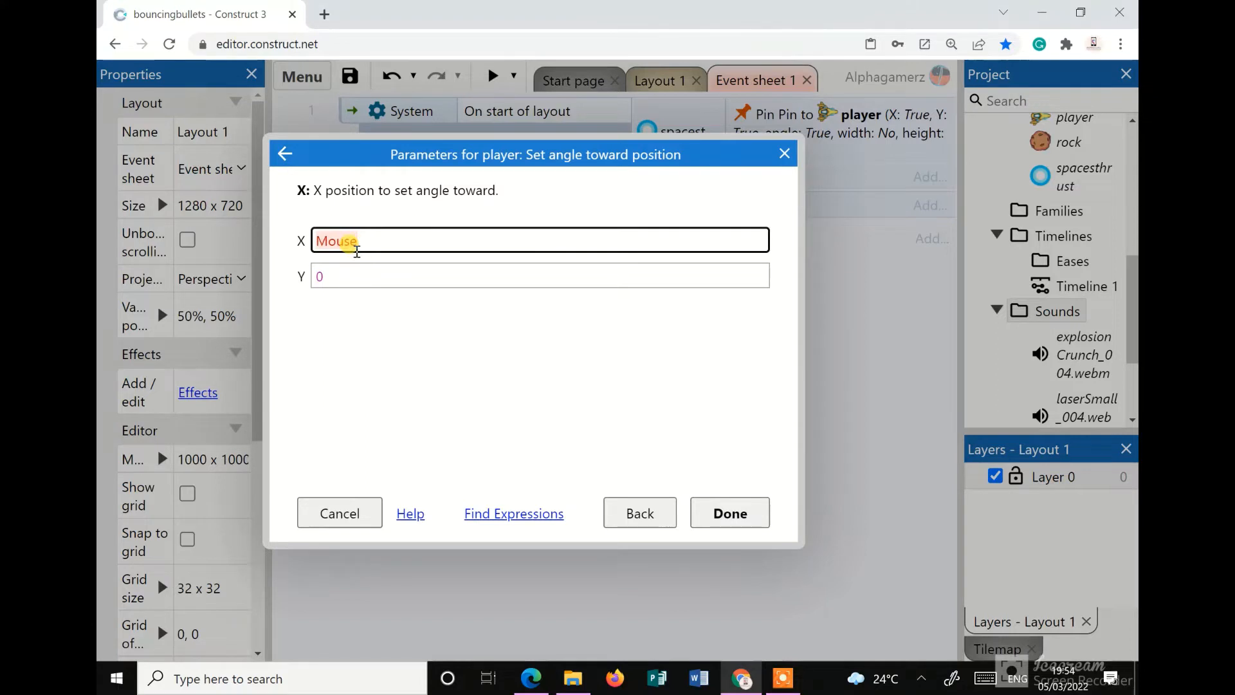
type(".")
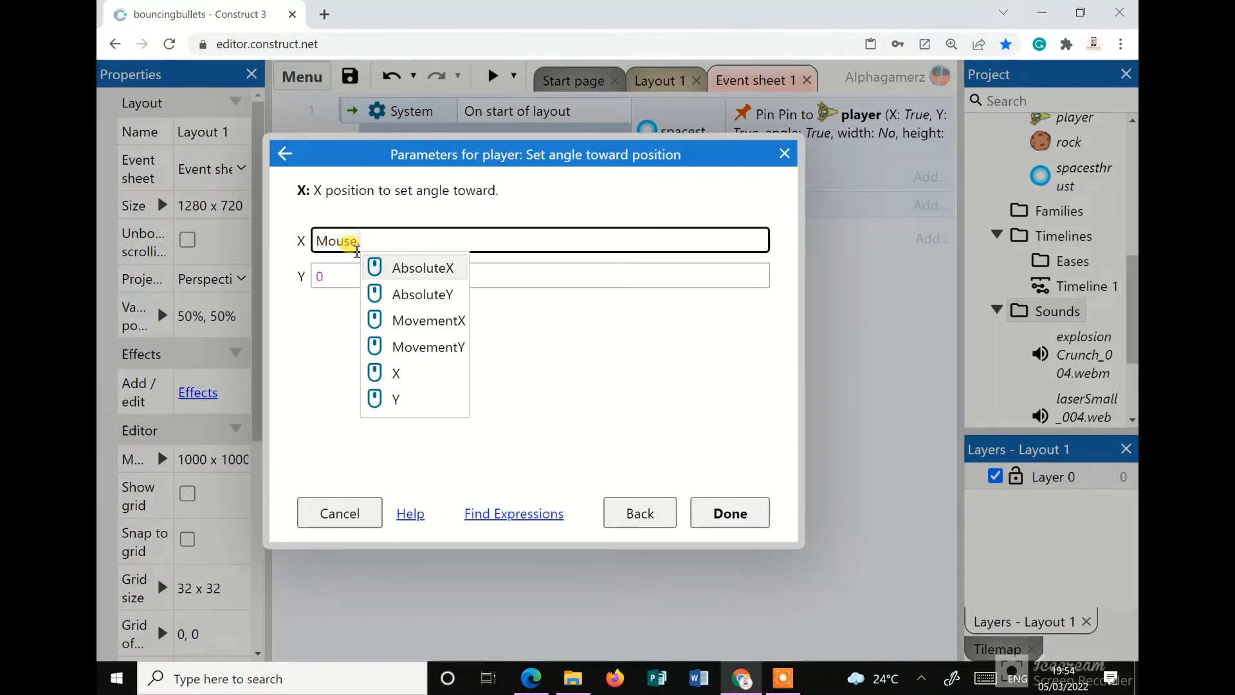
type("X")
key("Tab")
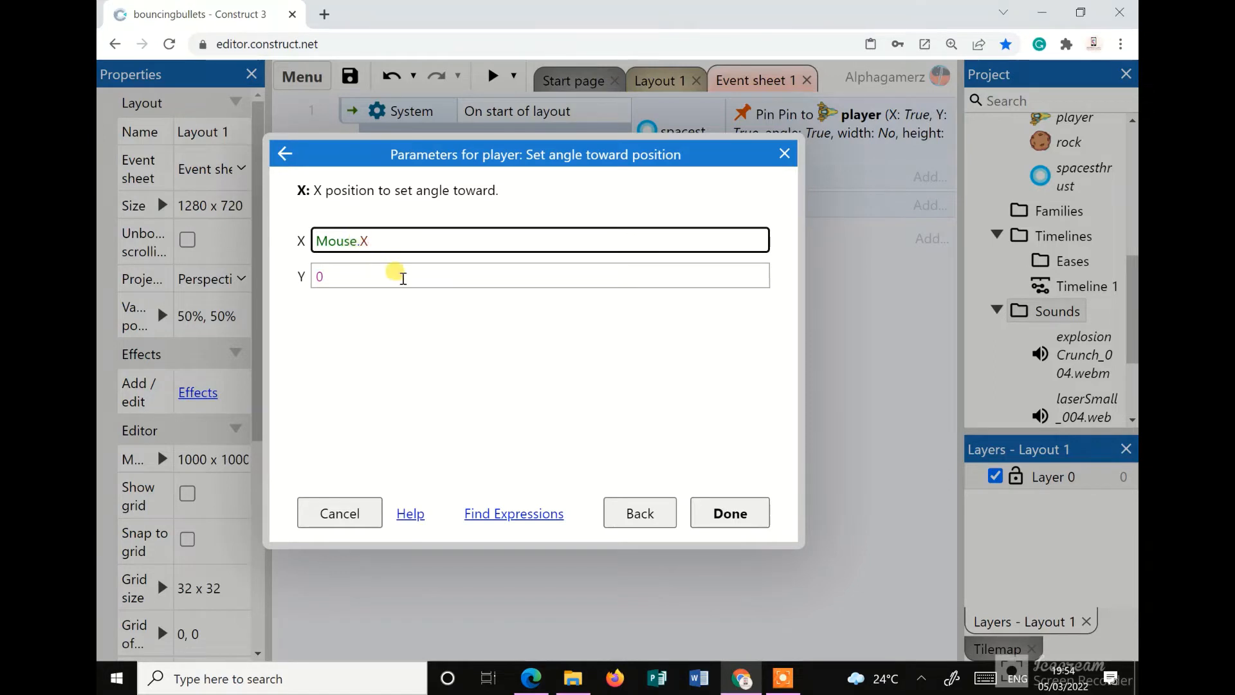
left_click(404, 278)
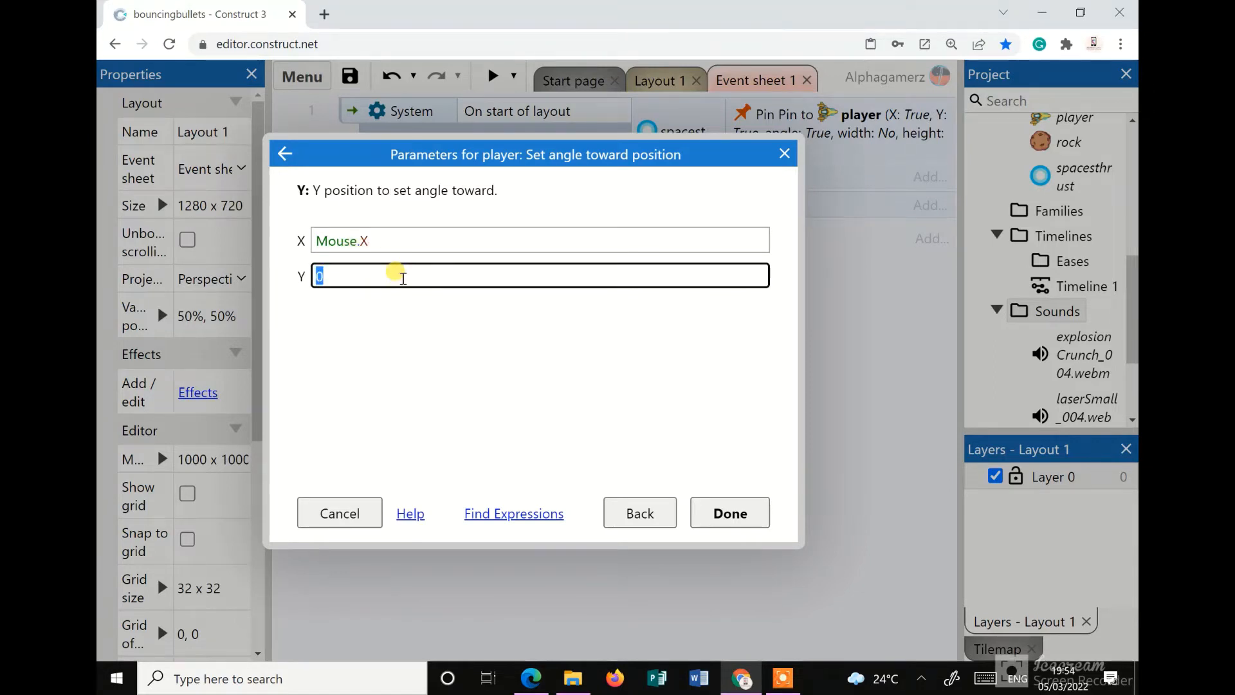
type("mouse")
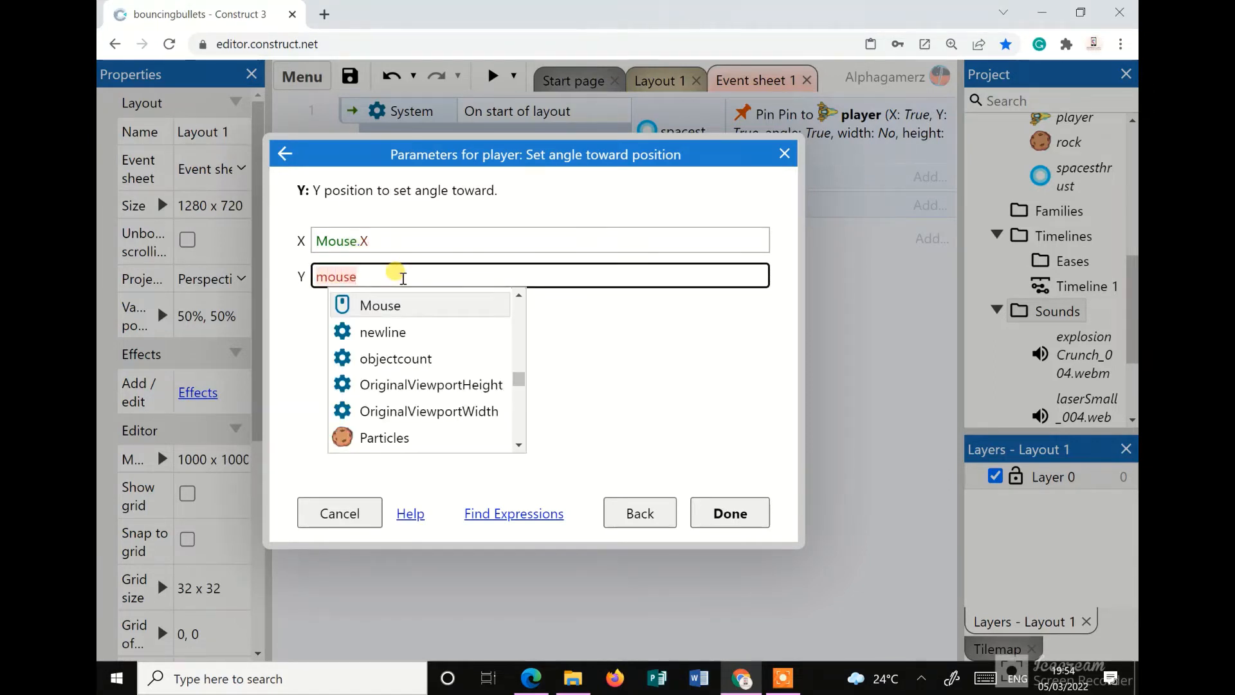
type(".y")
key("Return")
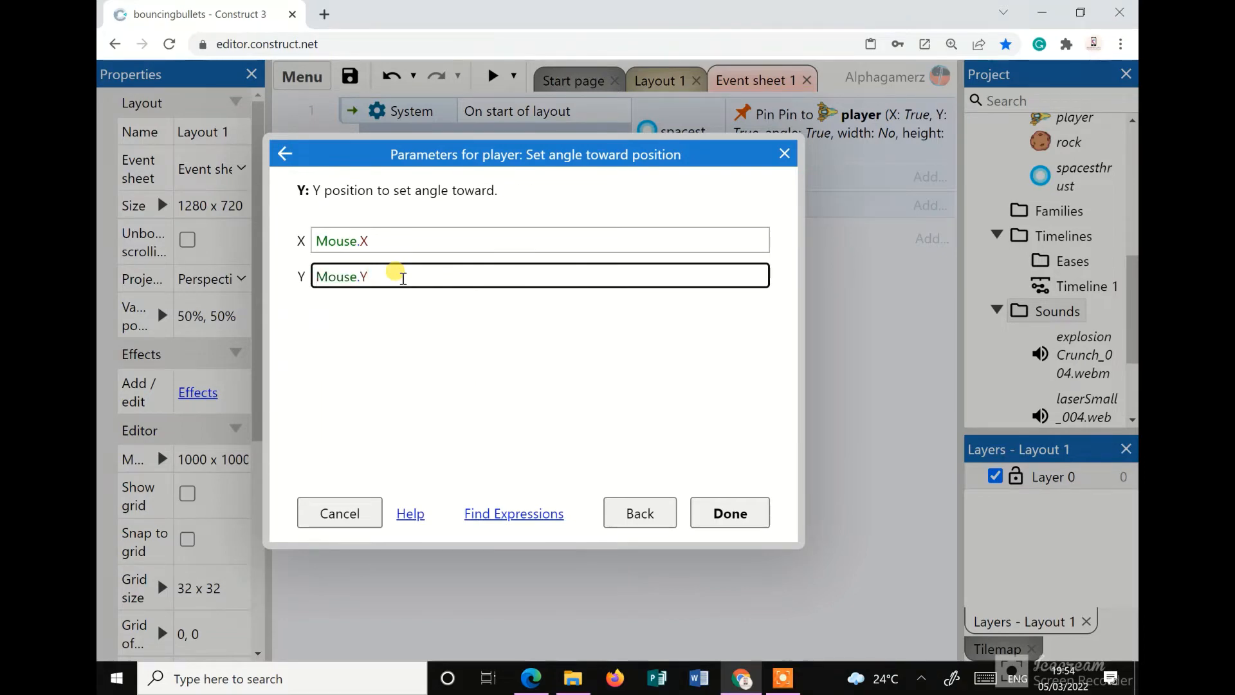
left_click(736, 514)
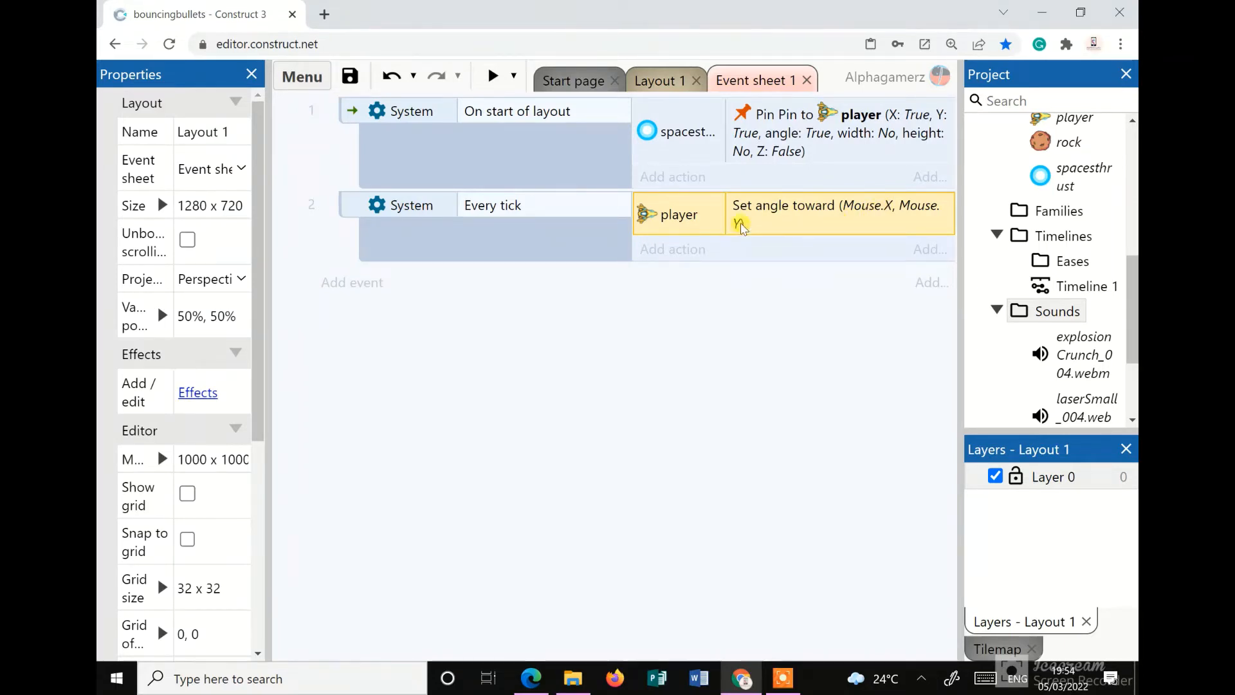
Preview the game to test the player's rotation toward the mouse, and close the preview window
left_click(493, 76)
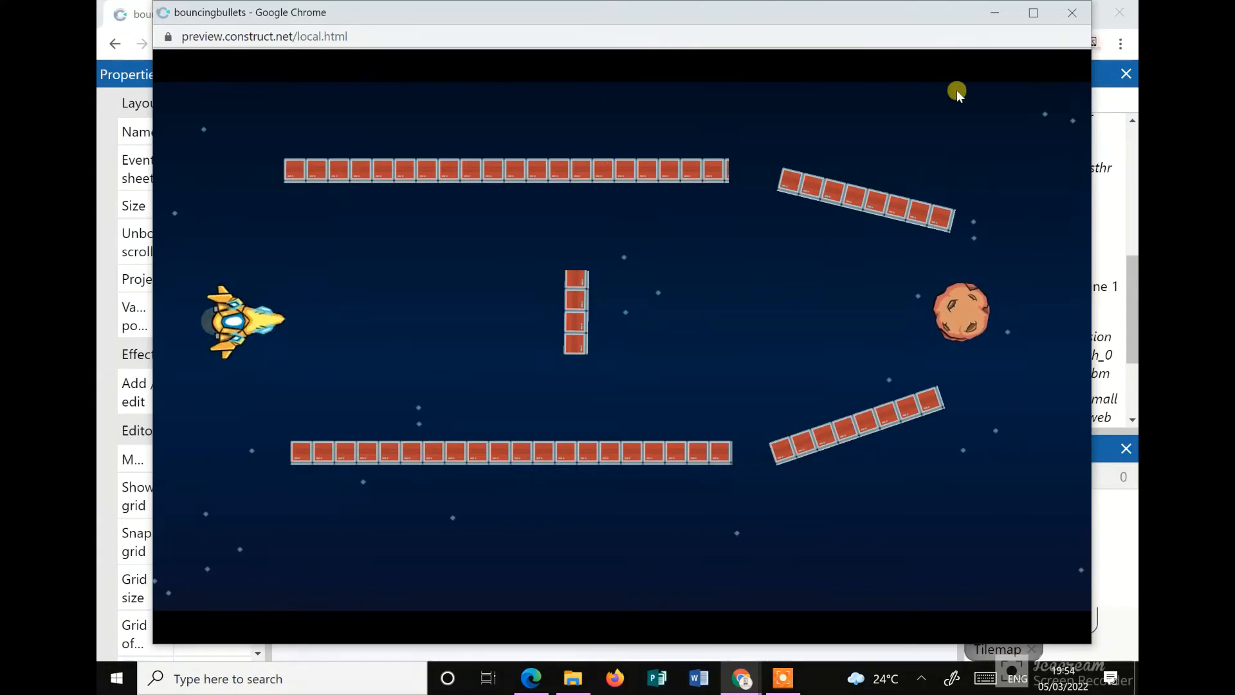
left_click(1083, 12)
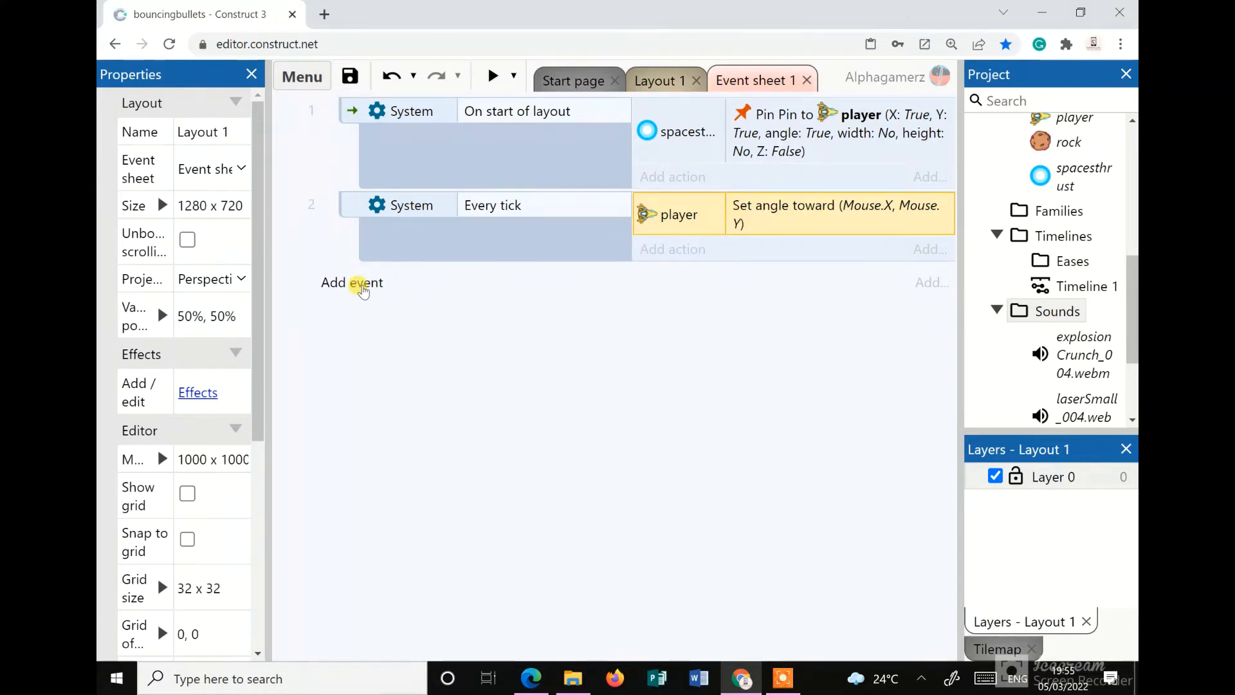
Add a third event with the Mouse condition Mouse button is down, set to the Left mouse button
left_click(363, 289)
left_click(360, 310)
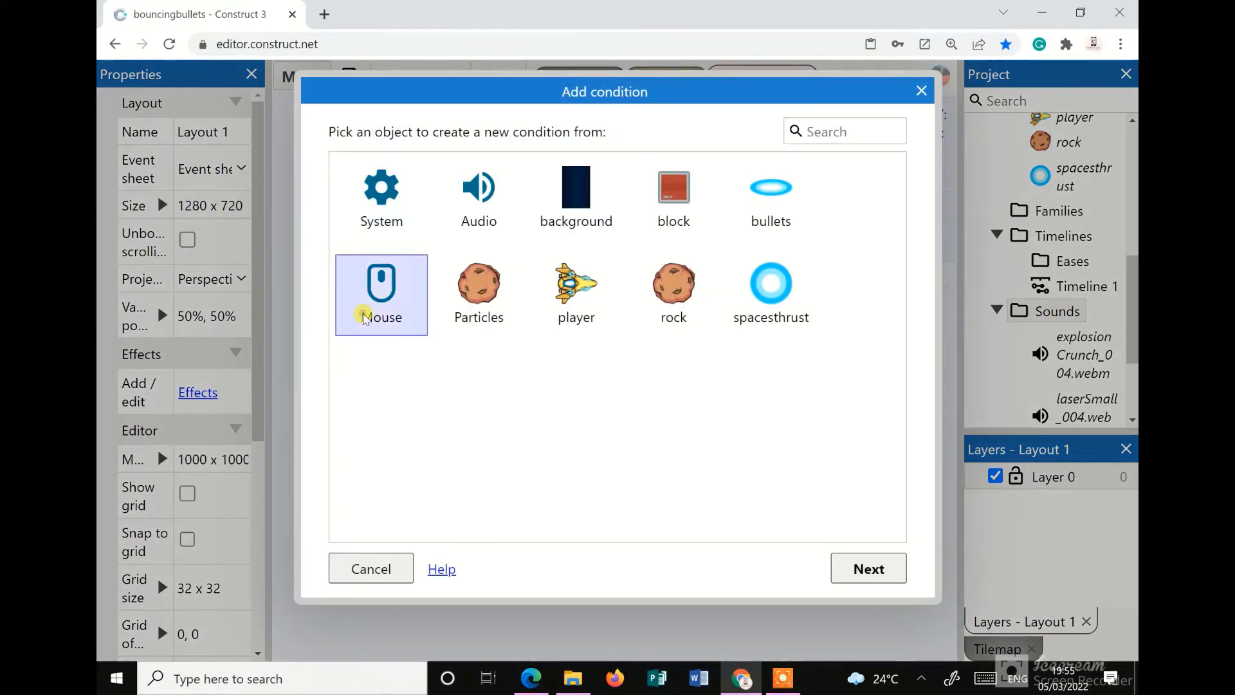
left_click(870, 570)
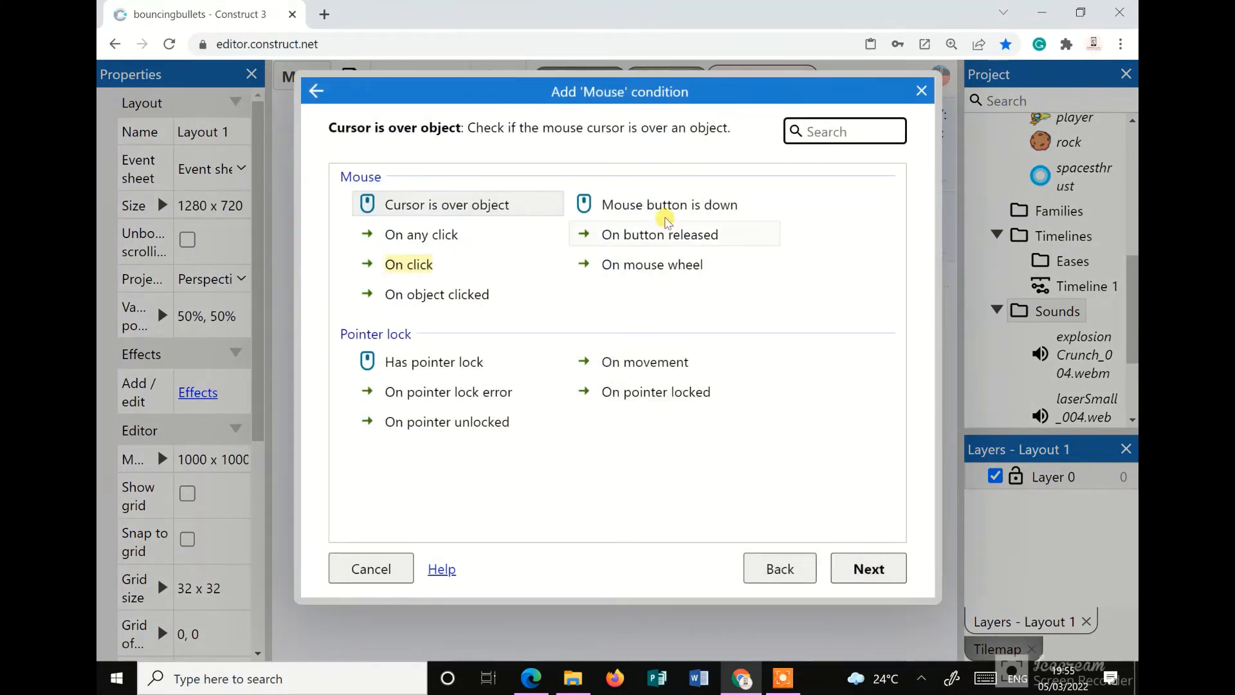
left_click(665, 205)
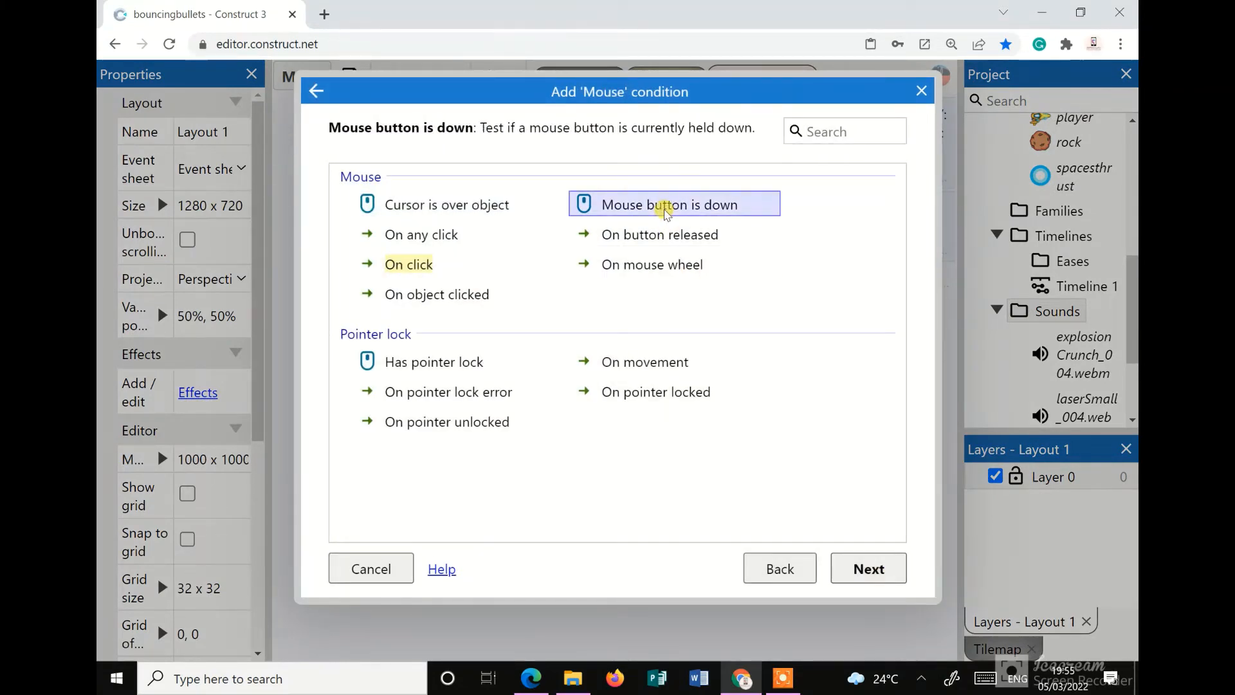
left_click(864, 564)
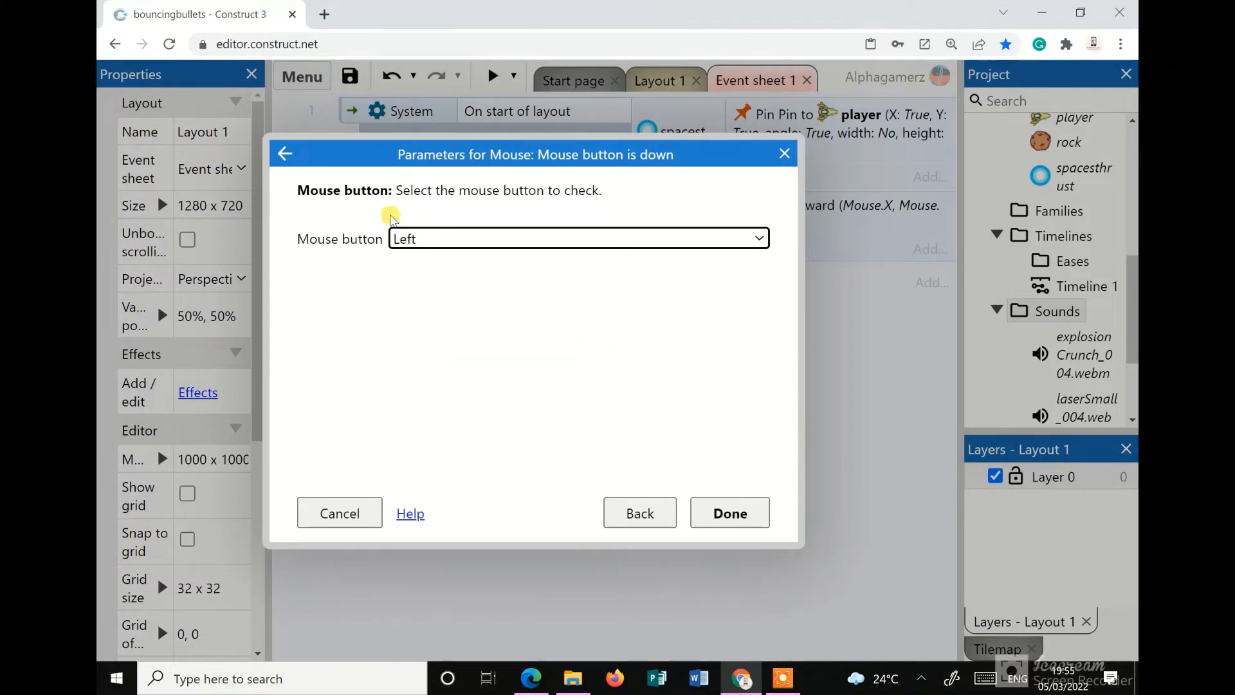
left_click(436, 239)
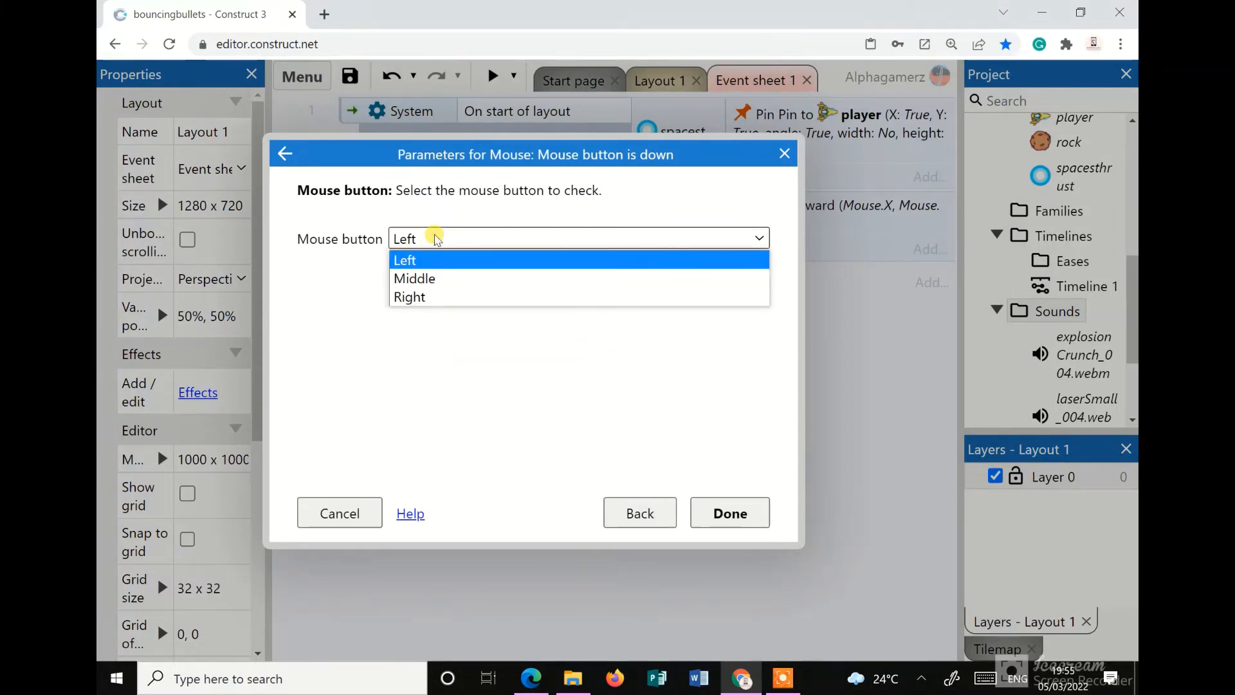
left_click(437, 239)
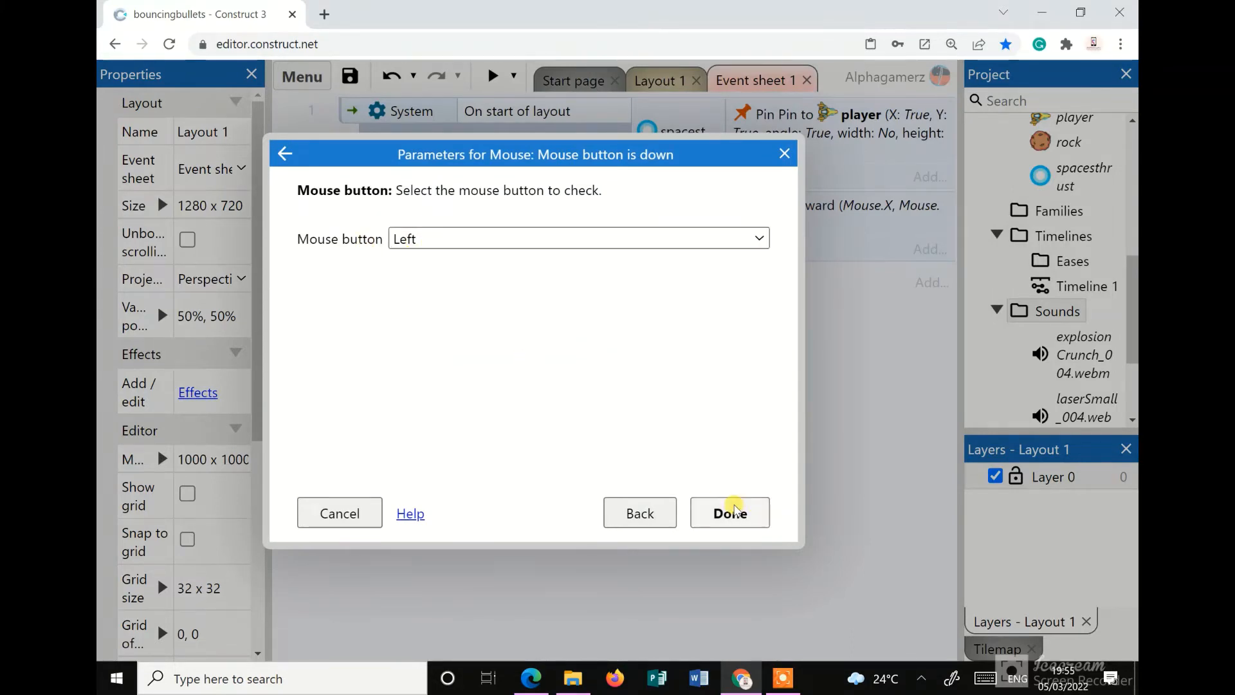
left_click(732, 511)
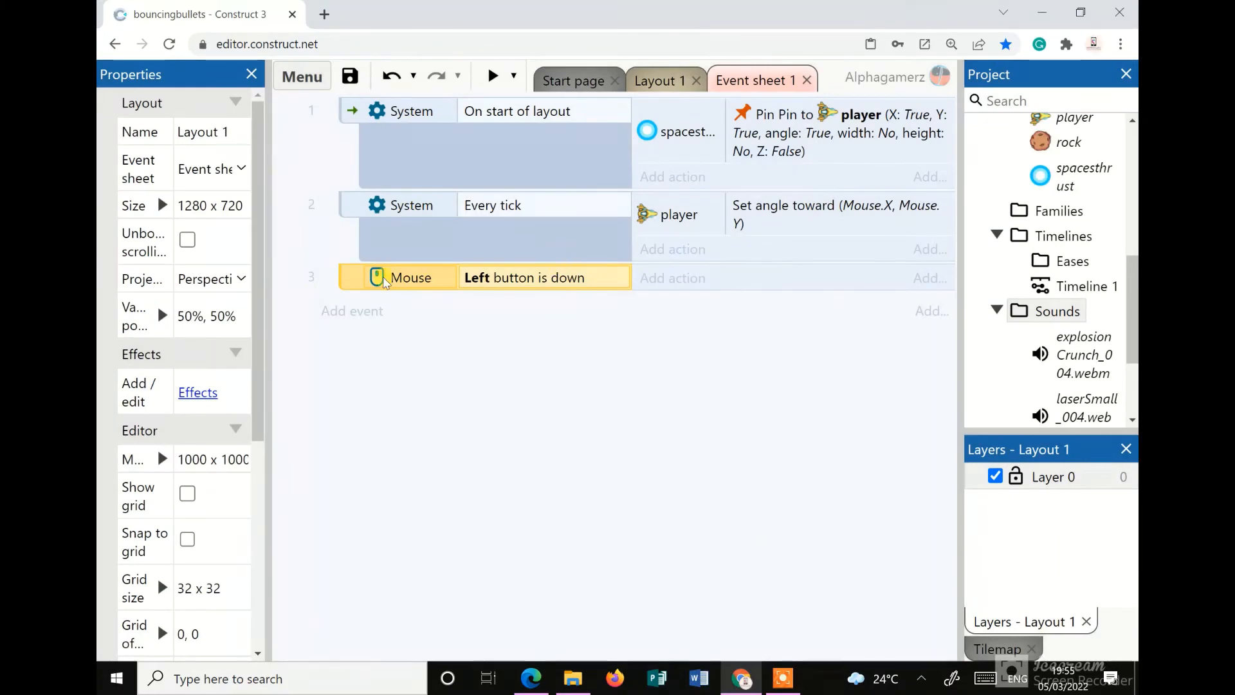
Start a player action for the Left button is down event using Spawn another object
left_click(660, 283)
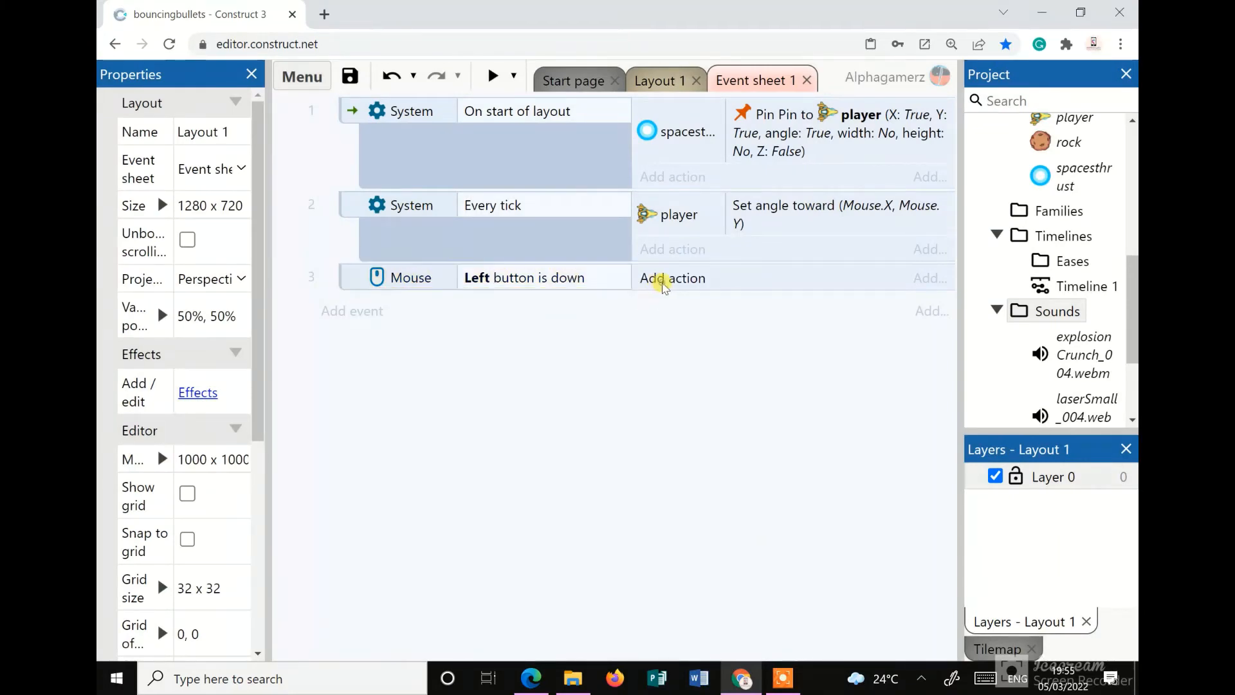
left_click(775, 226)
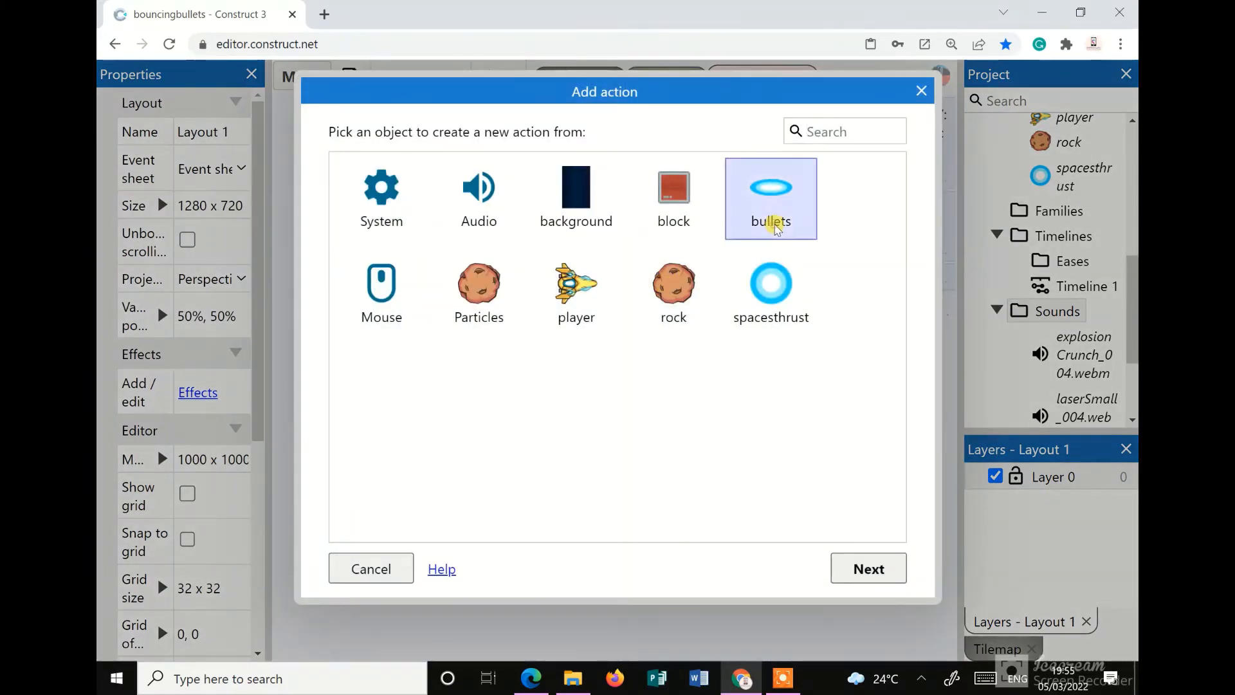
left_click(569, 317)
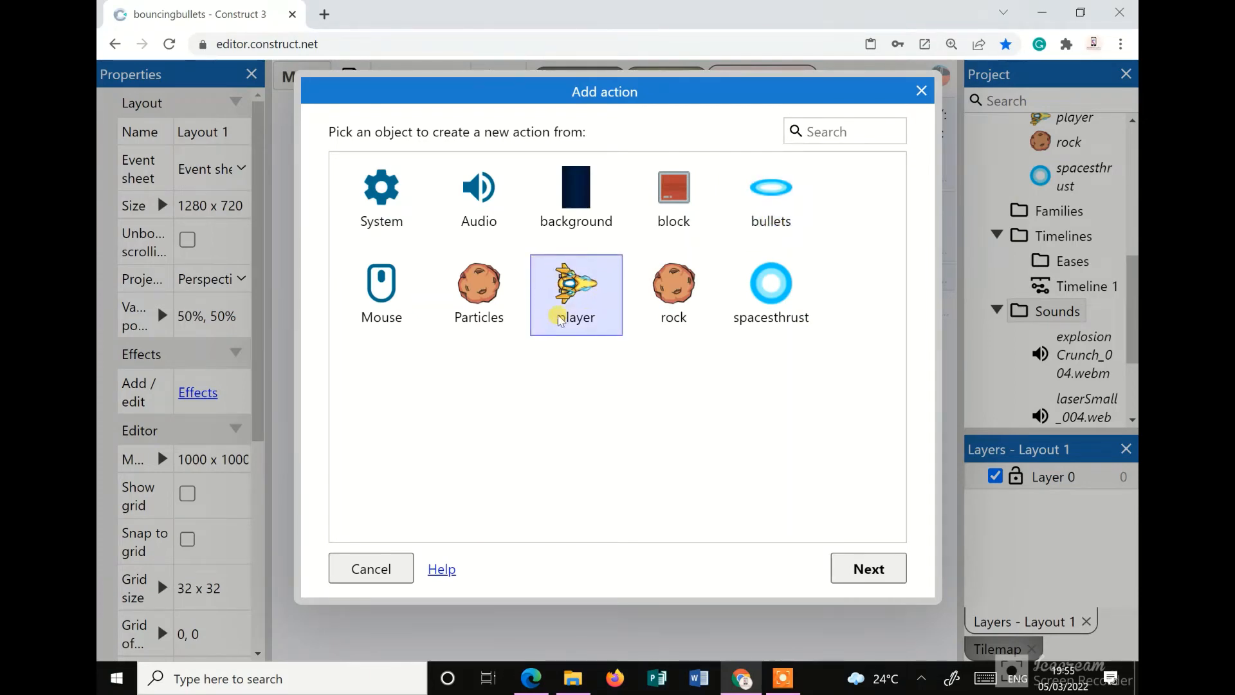
left_click(896, 570)
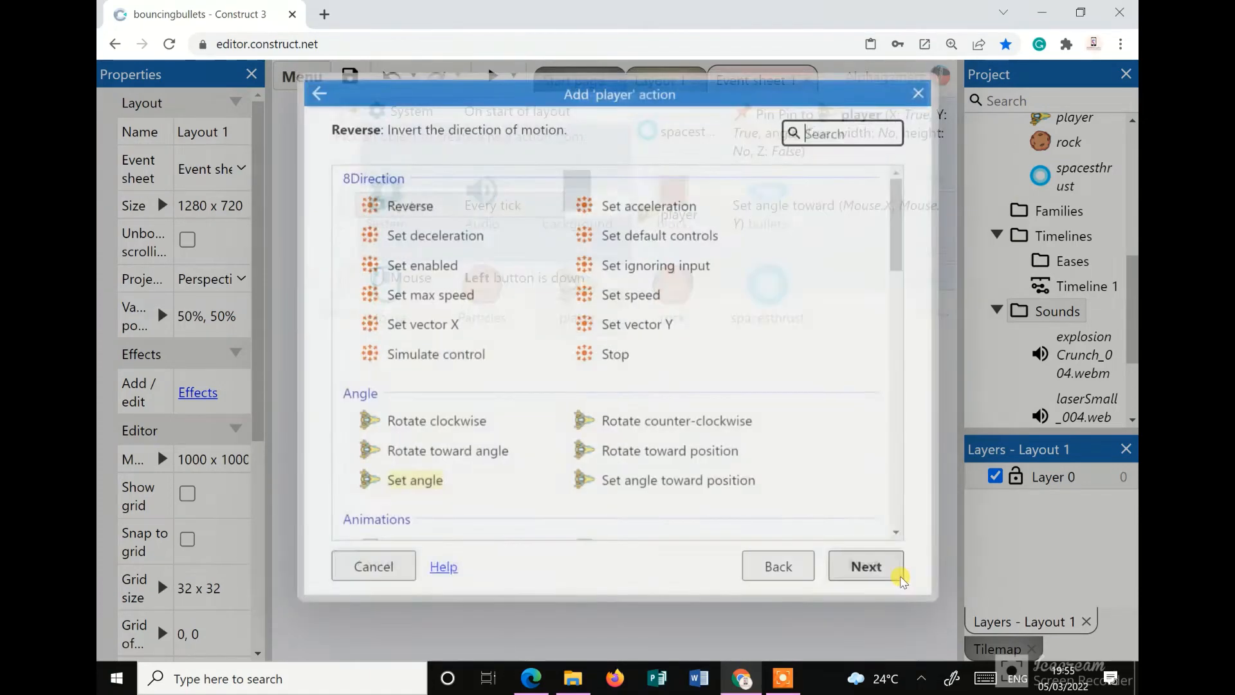
scroll(632, 495, "down", 4)
scroll(632, 495, "down", 6)
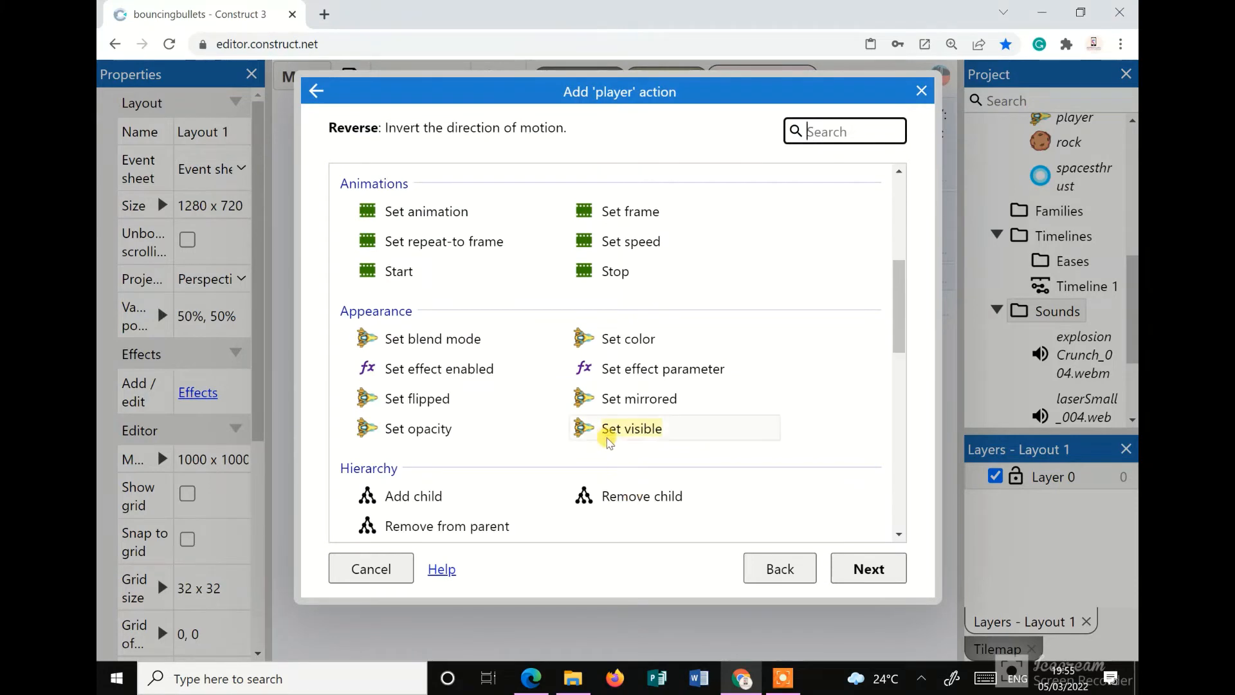
scroll(607, 441, "down", 6)
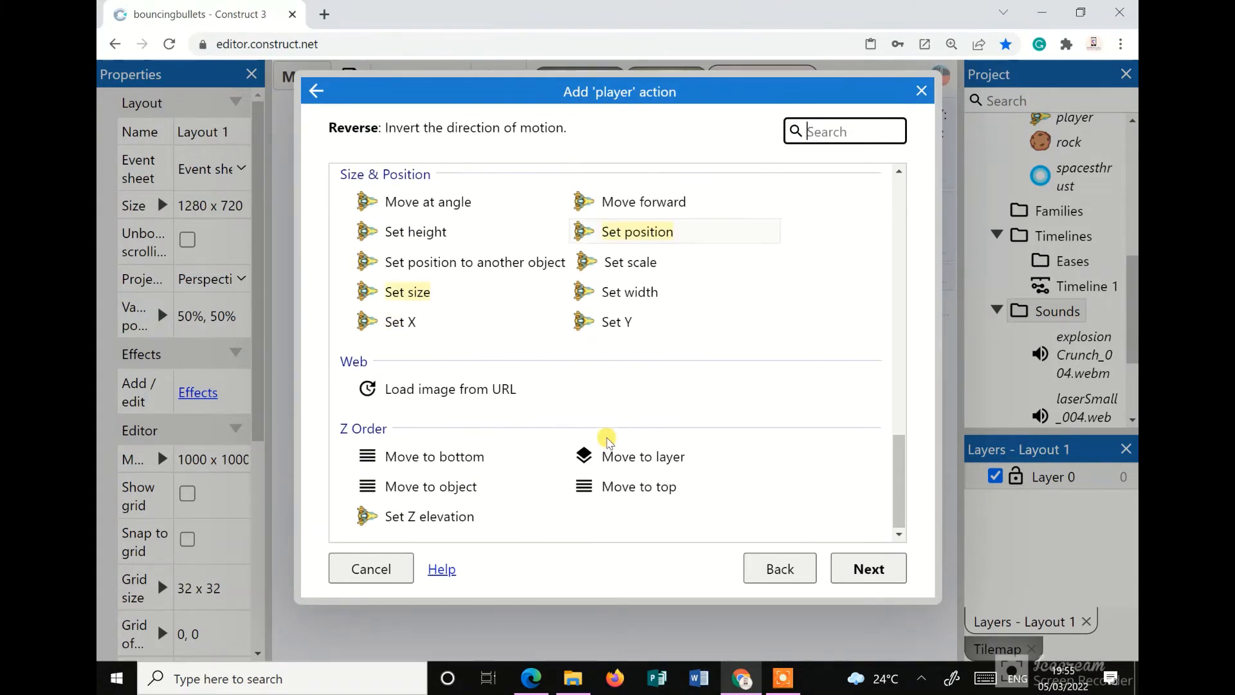
scroll(606, 451, "up", 3)
left_click(444, 309)
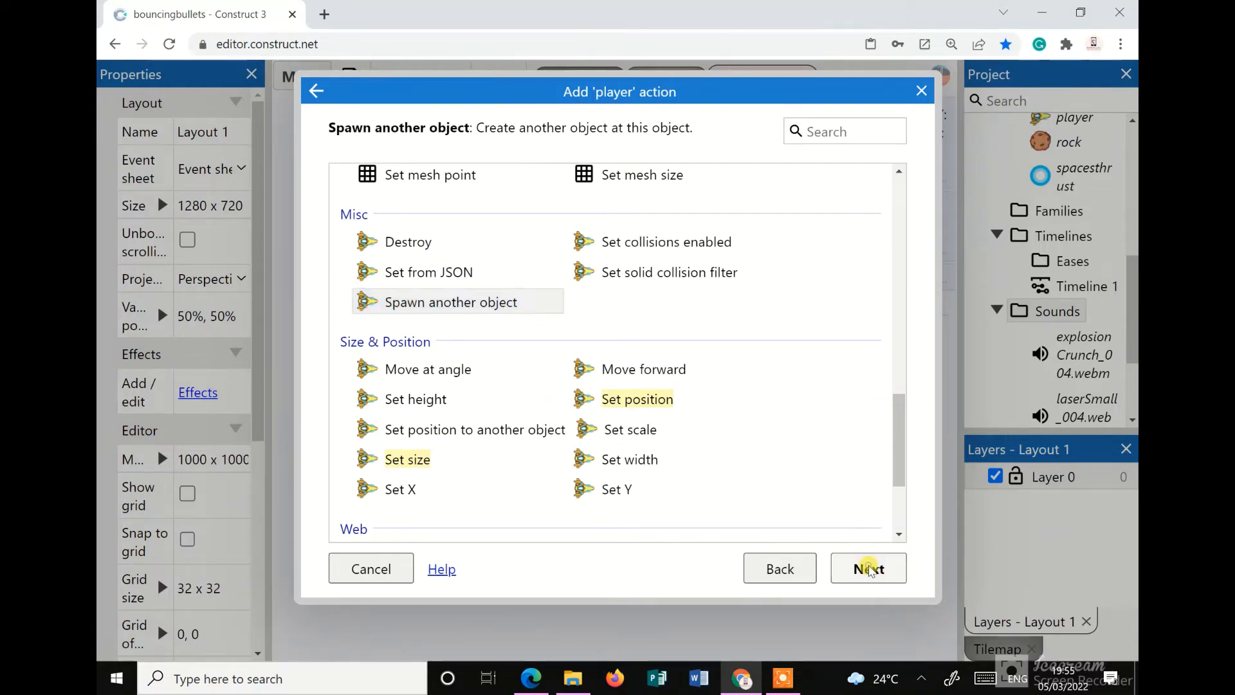
left_click(869, 567)
Choose bullets as the object to spawn, set the image point to 1, and finish the action
left_click(593, 253)
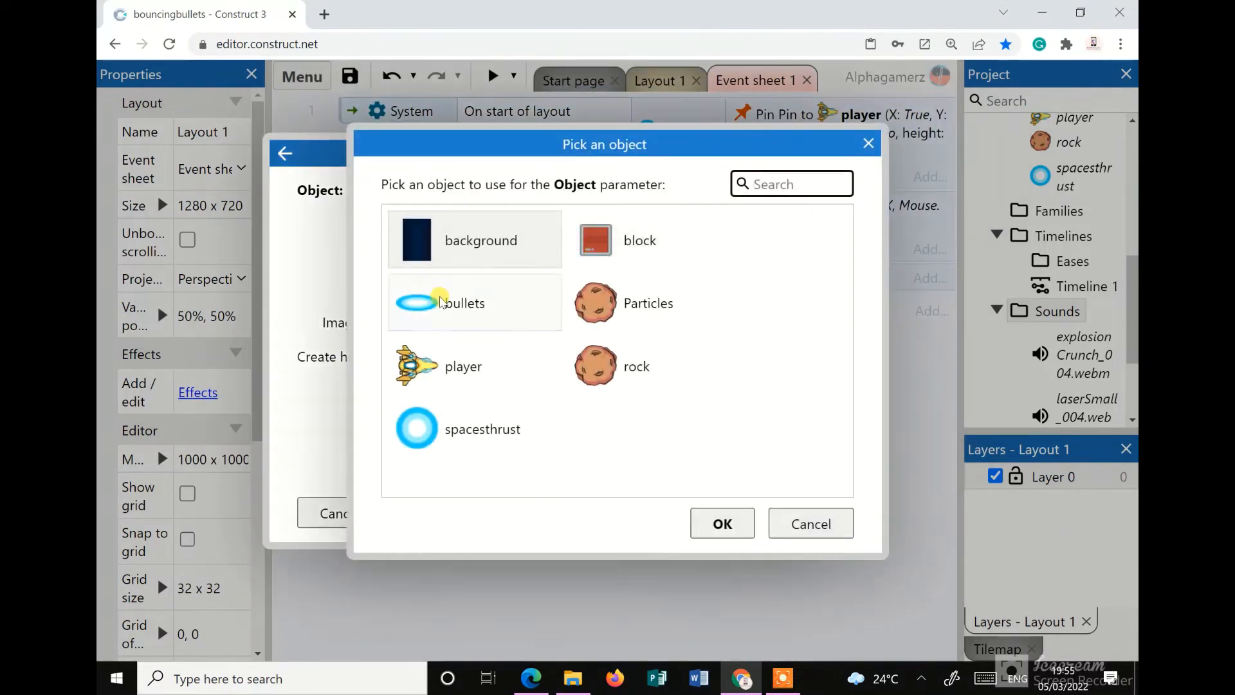
left_click(442, 314)
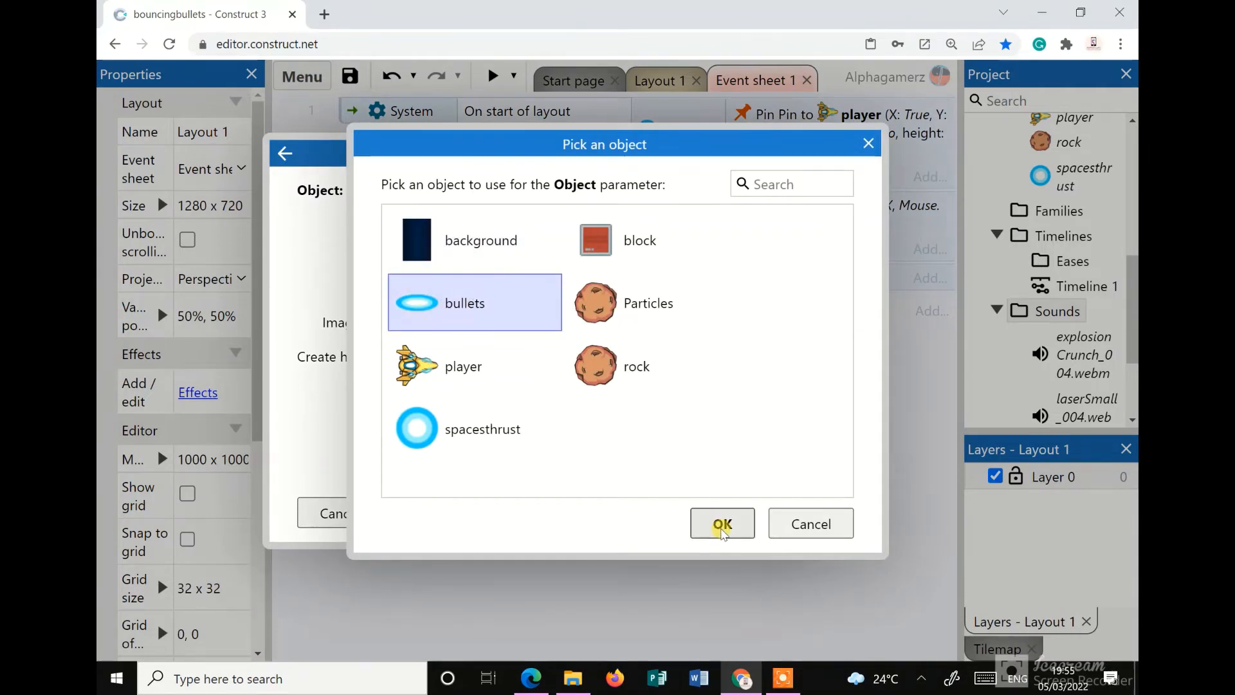
left_click(719, 522)
left_click(412, 341)
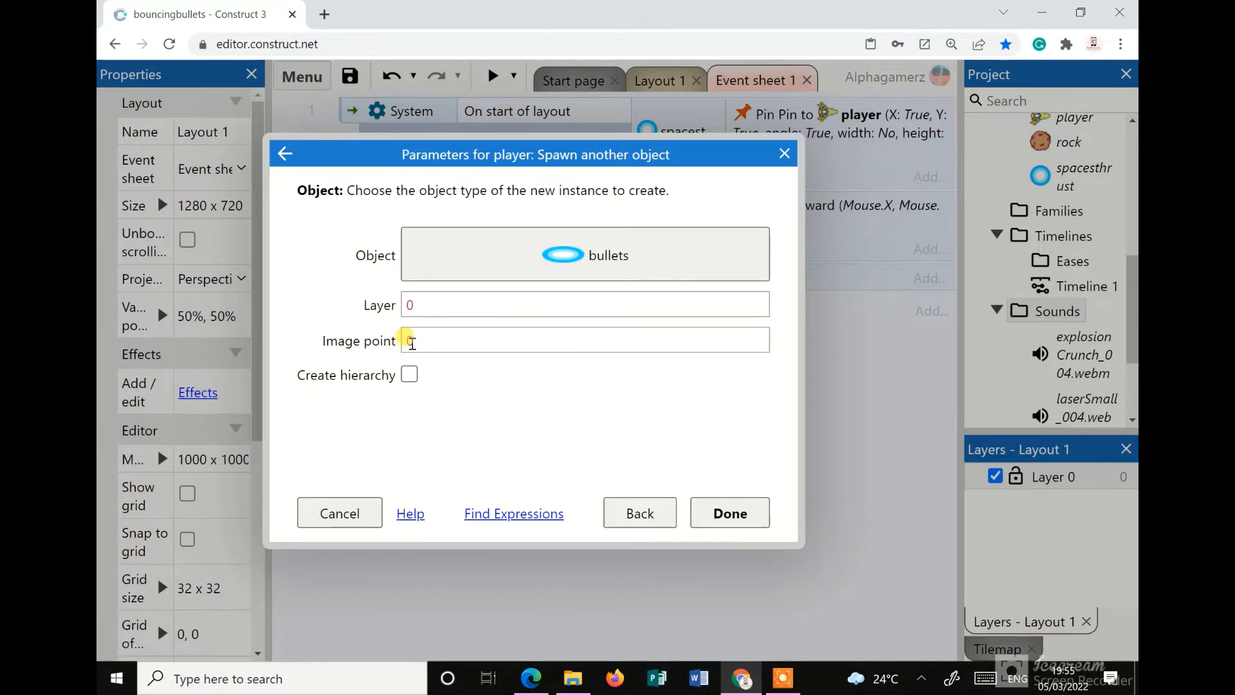
left_click(407, 339)
type("1")
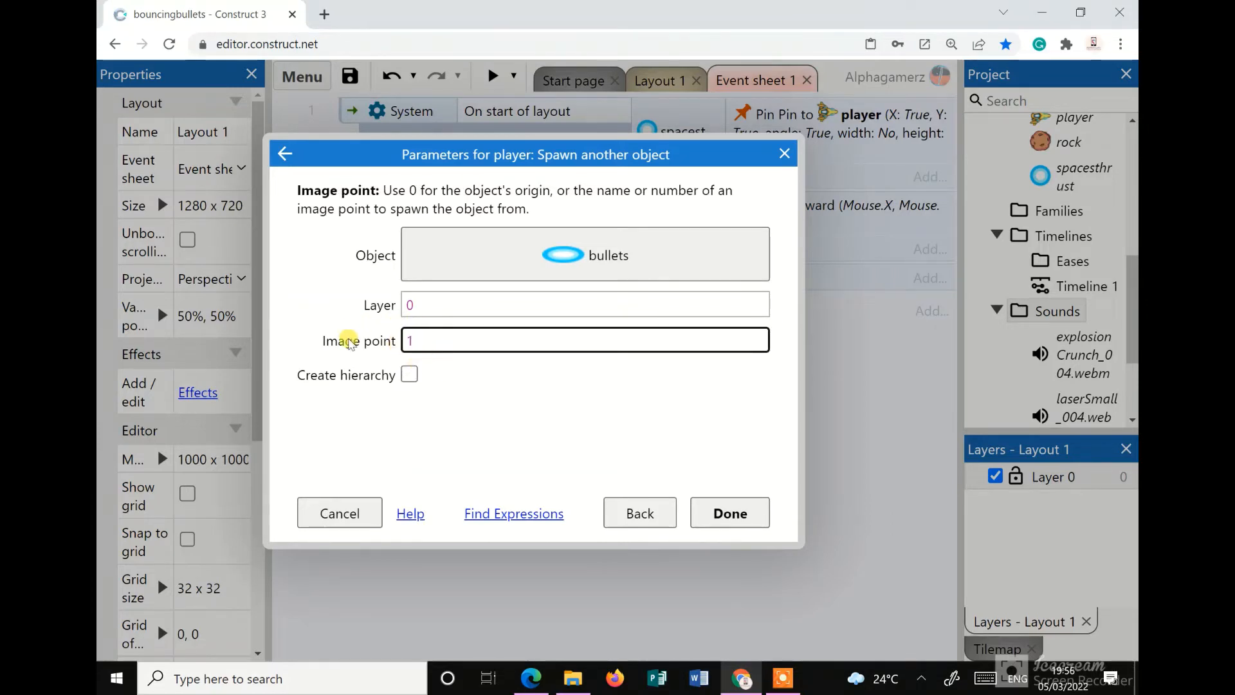
left_click(730, 513)
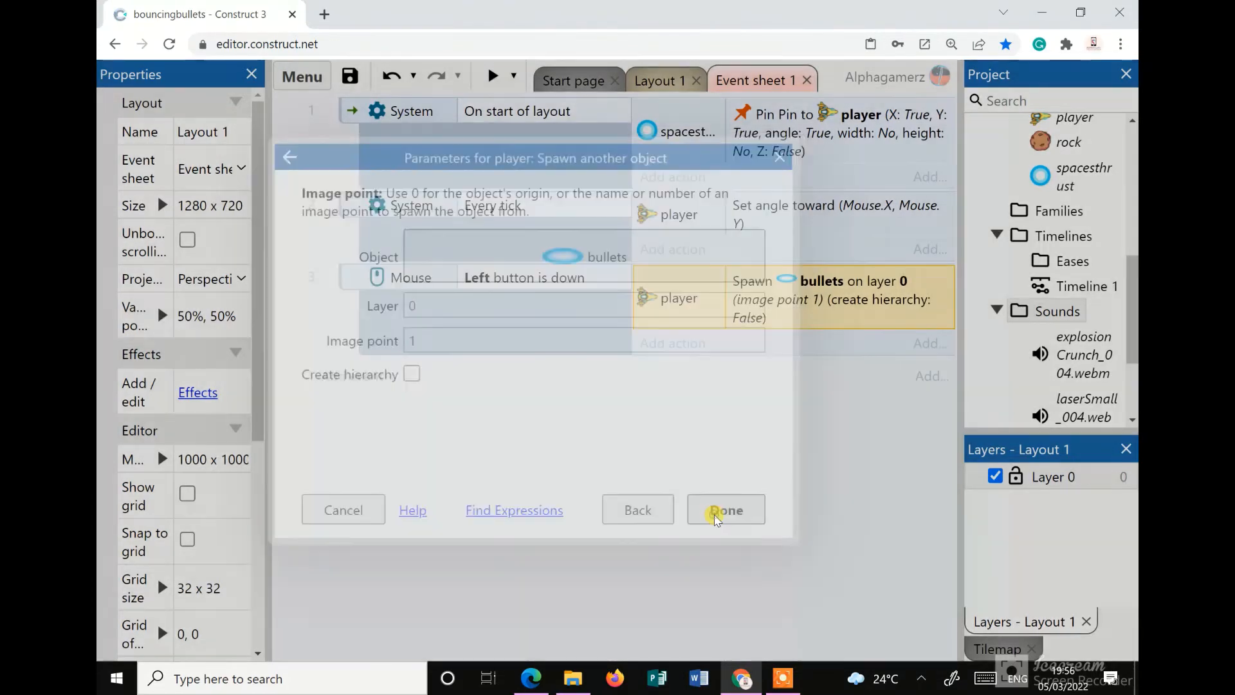
Open the player sprite's image points, check where Image Point 1 is placed, and close the Animations Editor
scroll(1060, 315, "up", 2)
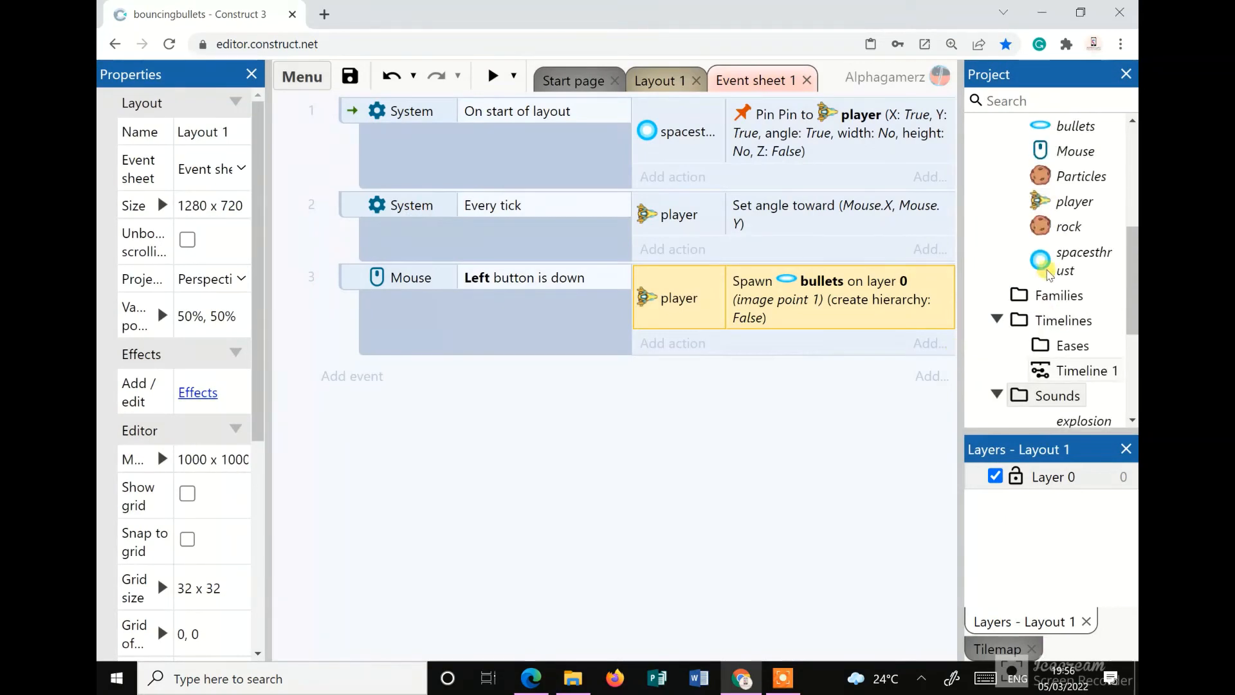
left_click(1062, 203)
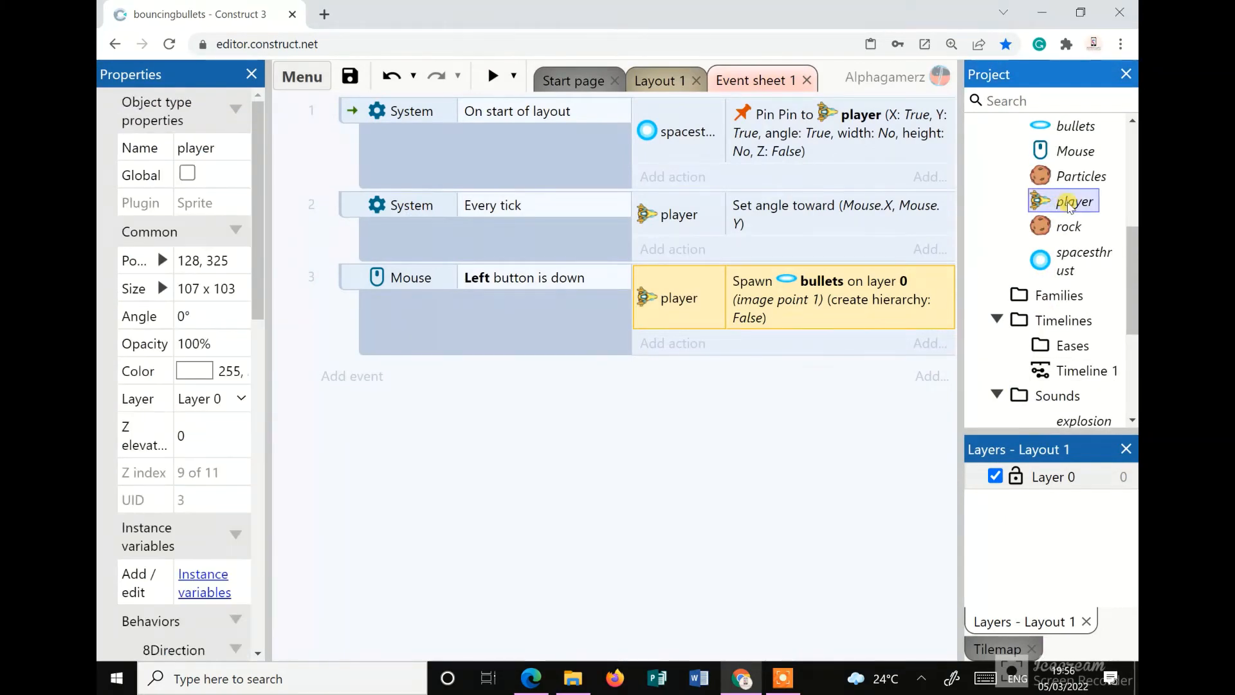
double_click(1073, 205)
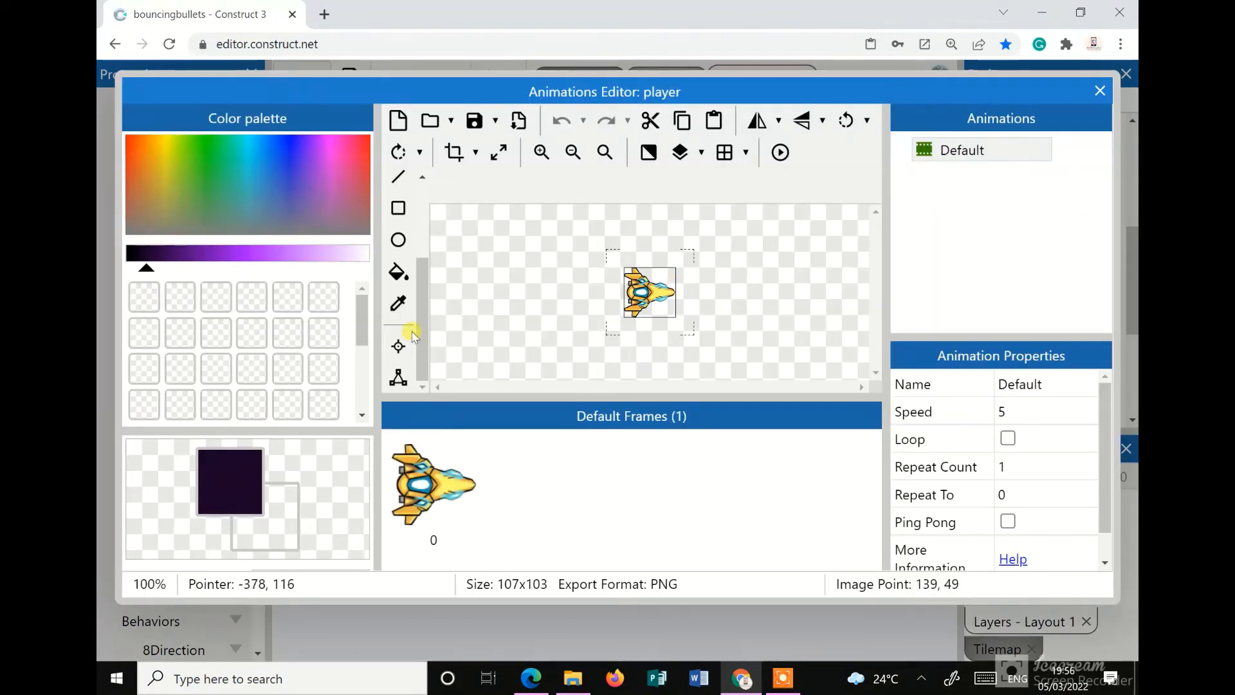
left_click(401, 351)
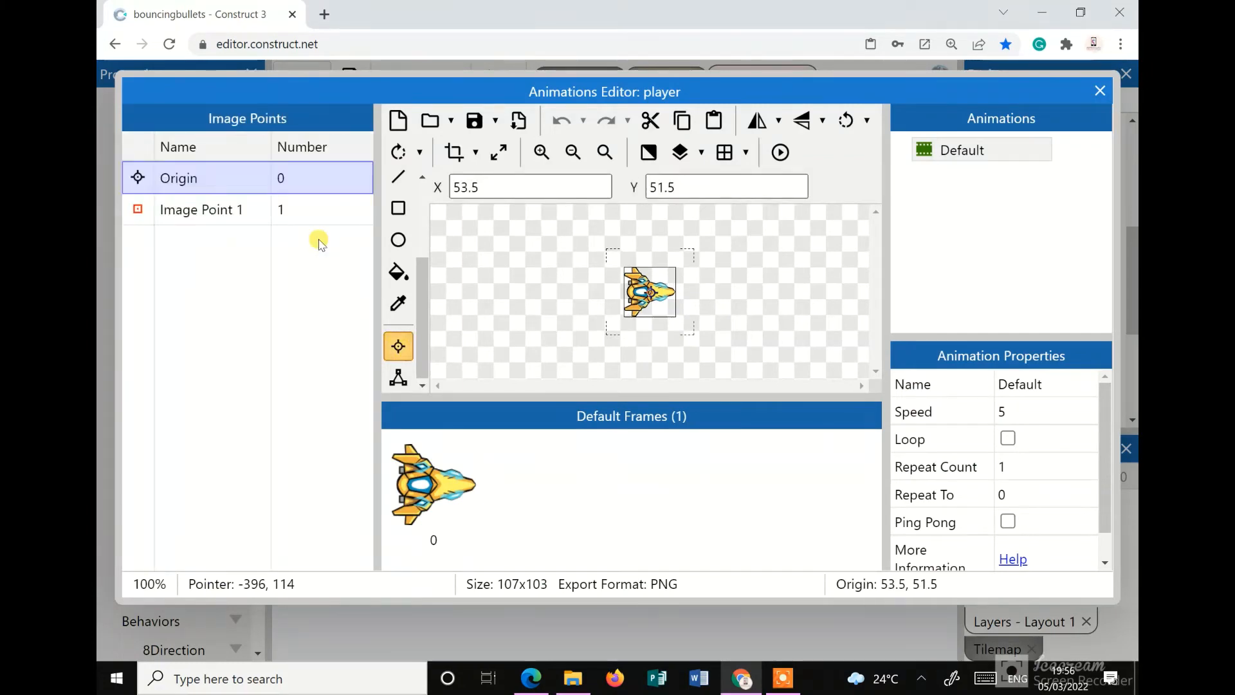
left_click(233, 215)
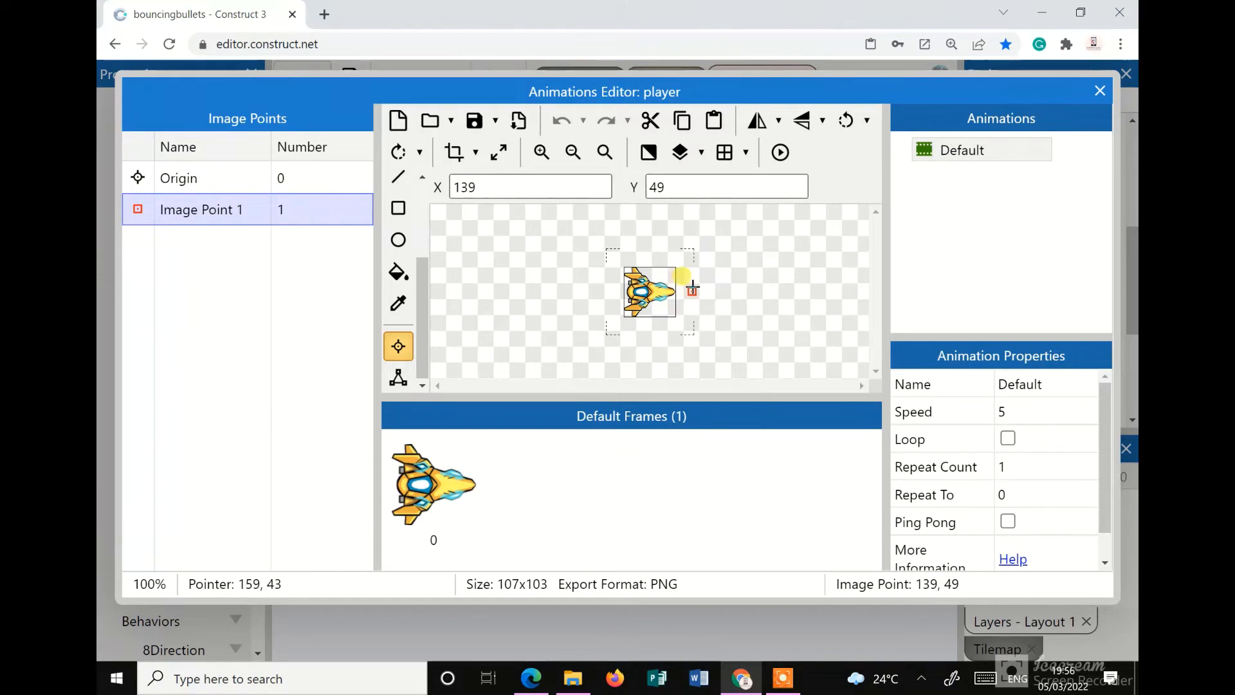
left_click(1099, 93)
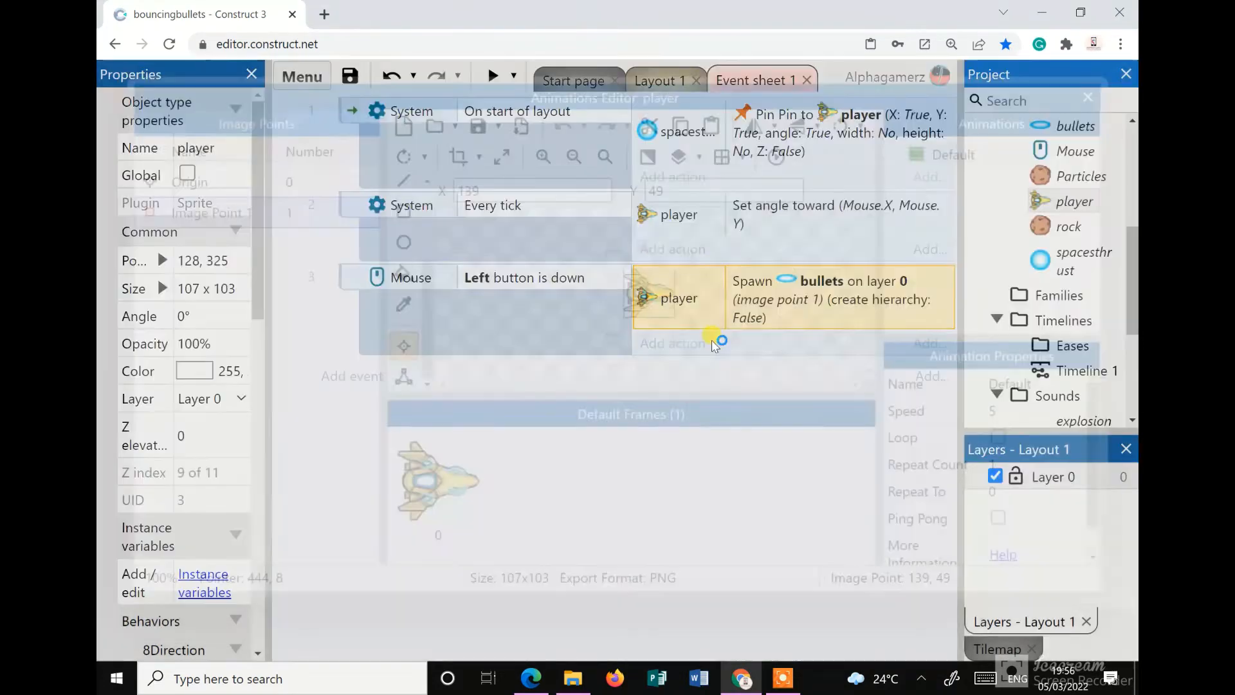
Preview the game, test firing bullets at several angles, and close the preview window
left_click(494, 79)
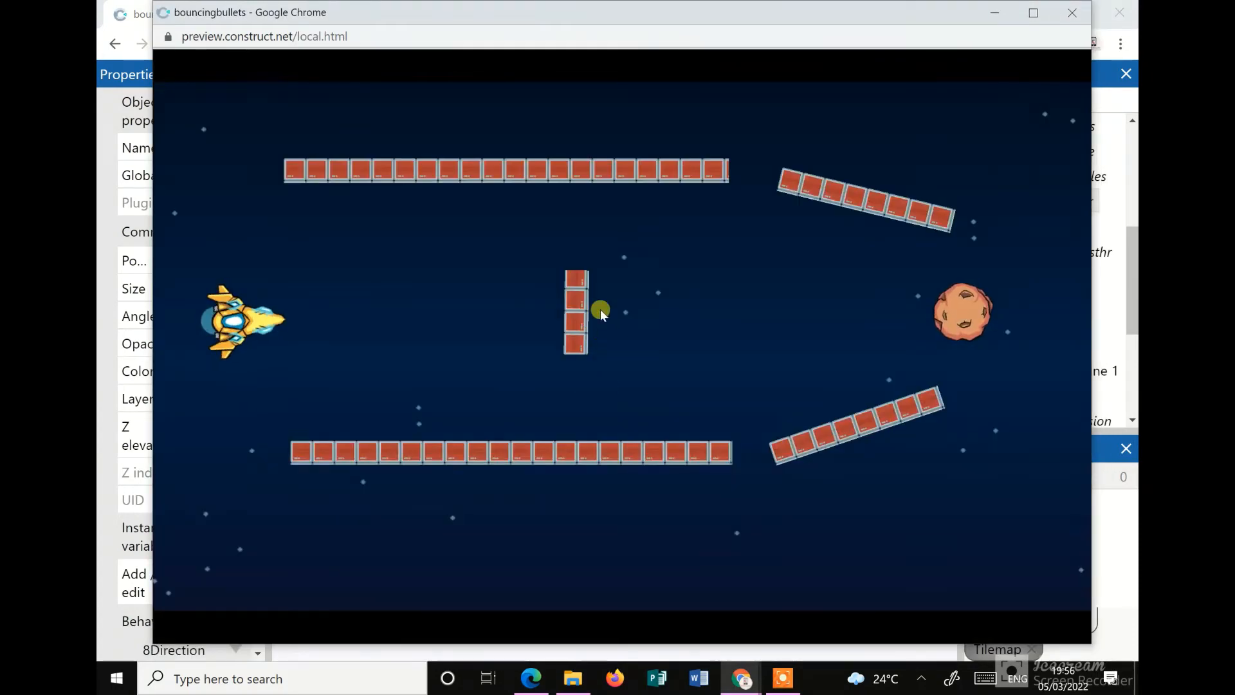
left_click(607, 335)
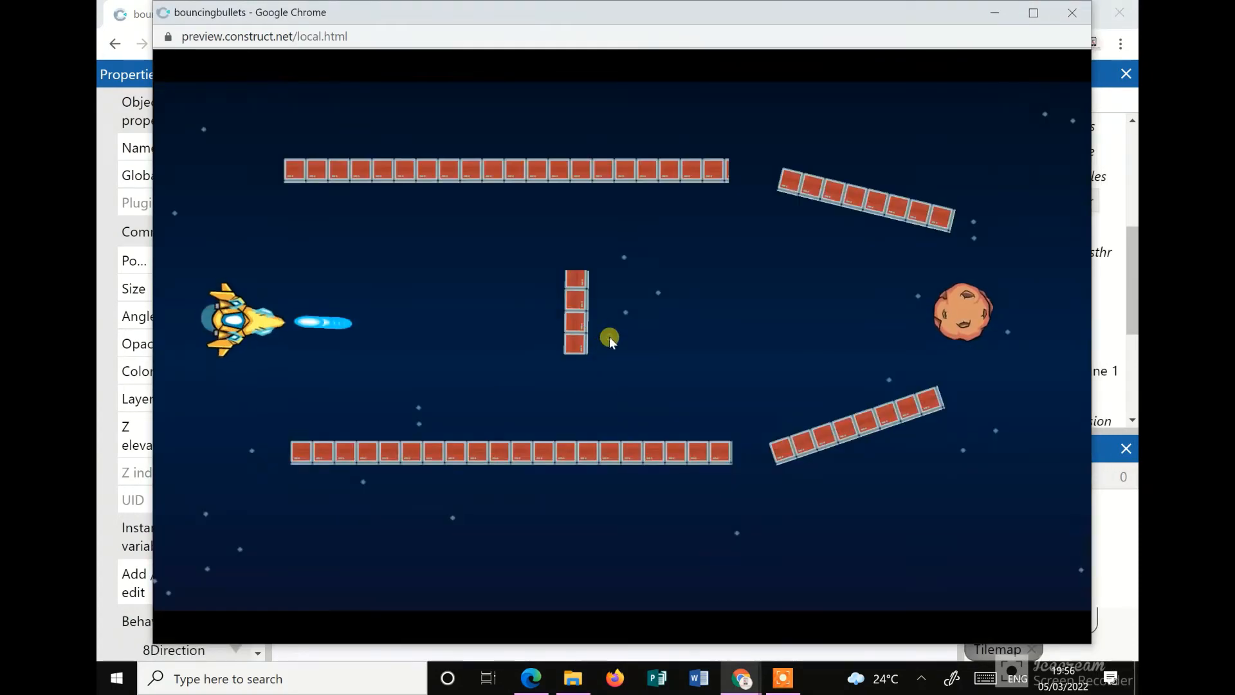
left_click(597, 465)
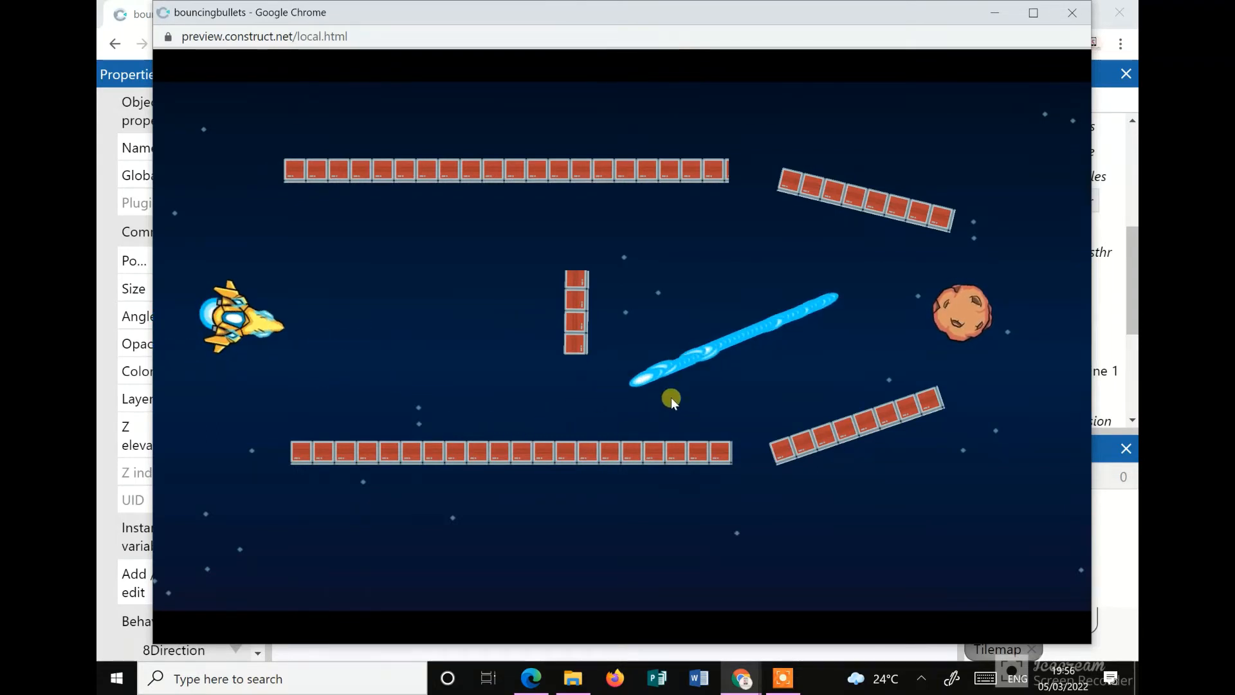
left_click(672, 432)
mouse_move(612, 487)
left_mouse_down()
mouse_move(591, 241)
mouse_move(618, 225)
left_mouse_up()
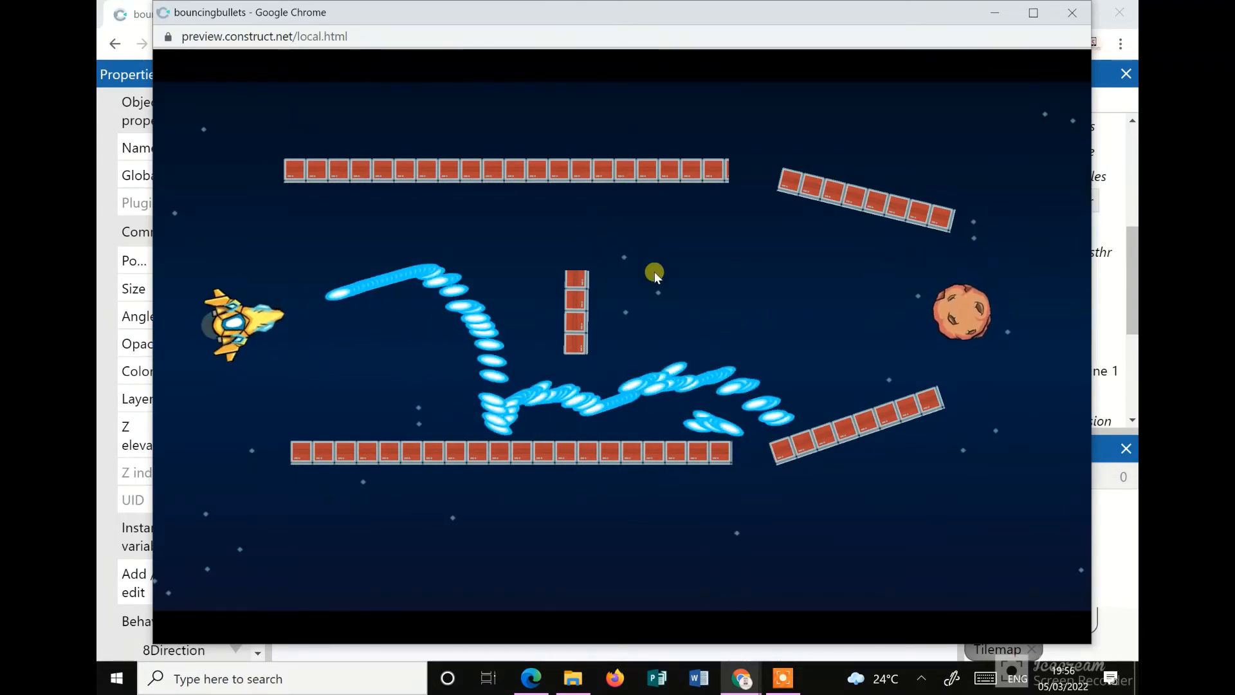
left_click(1071, 13)
Add a System Every X seconds condition with an interval of 0.1 seconds to the Left button is down event
left_click(348, 278)
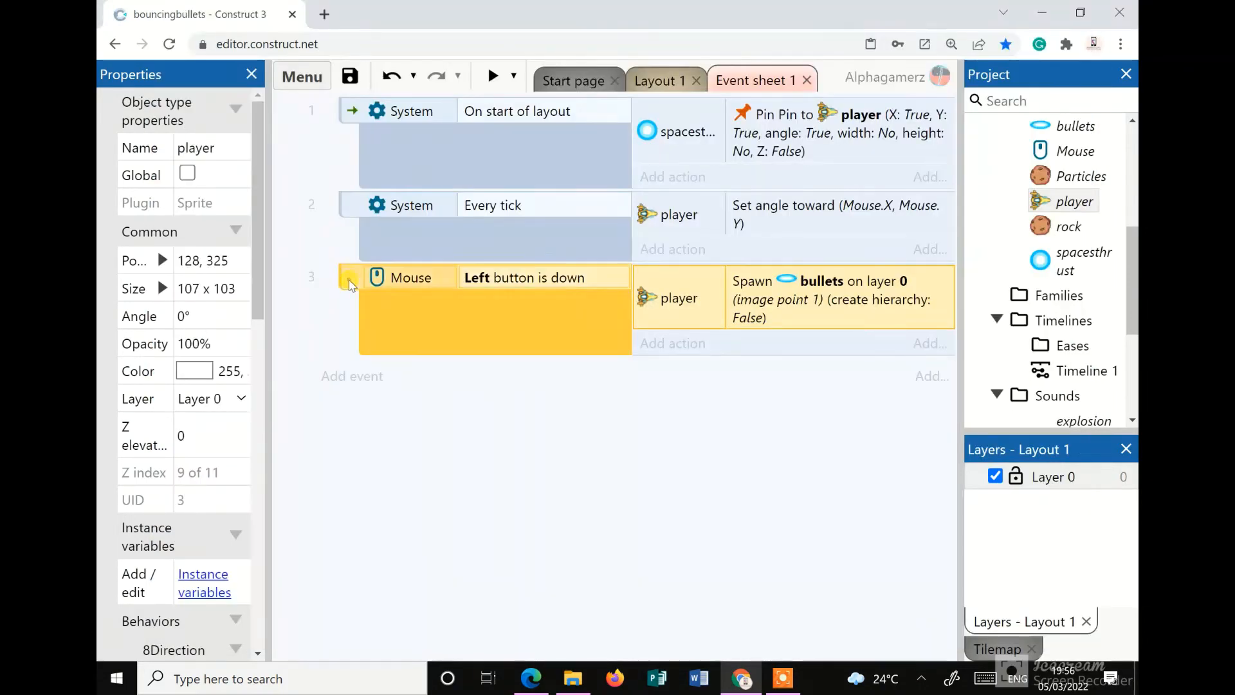
right_click(348, 278)
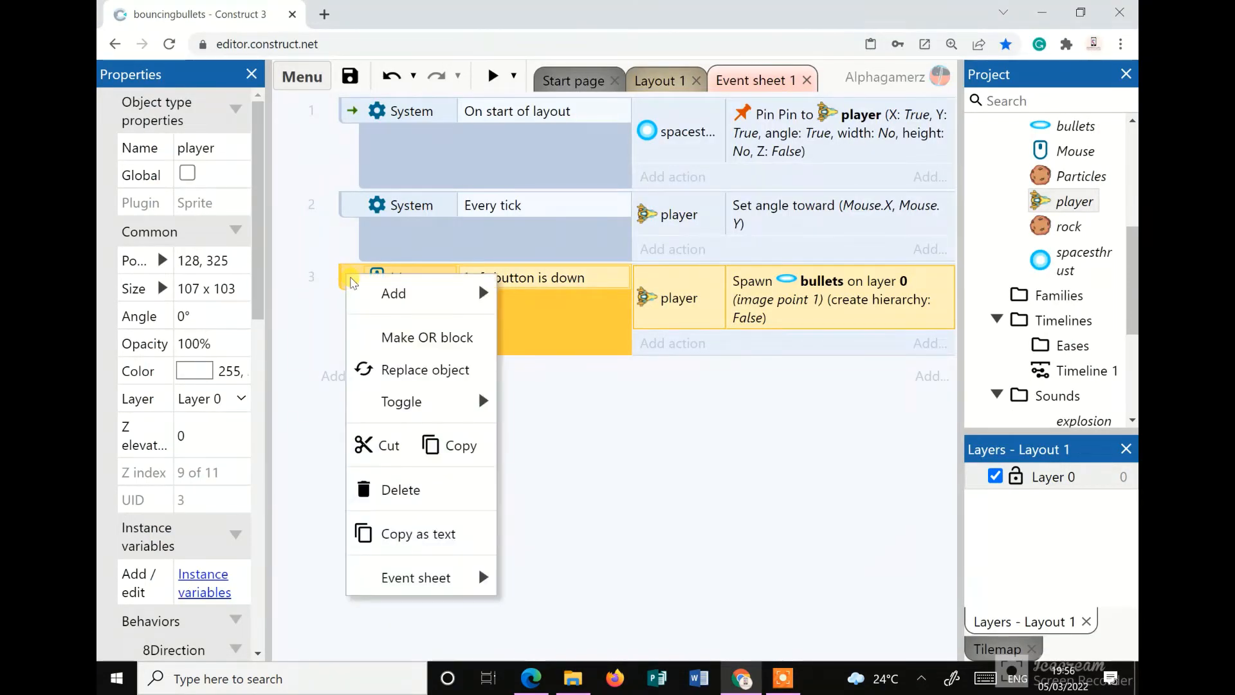
mouse_move(393, 295)
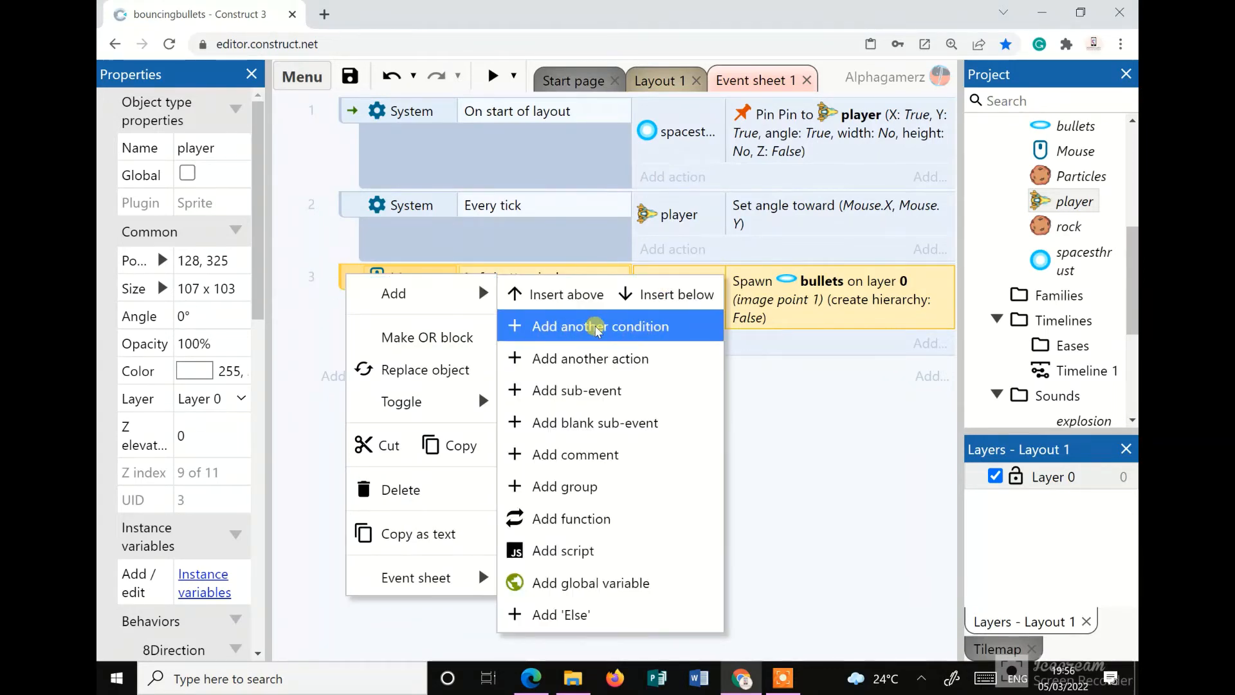
left_click(639, 331)
left_click(386, 212)
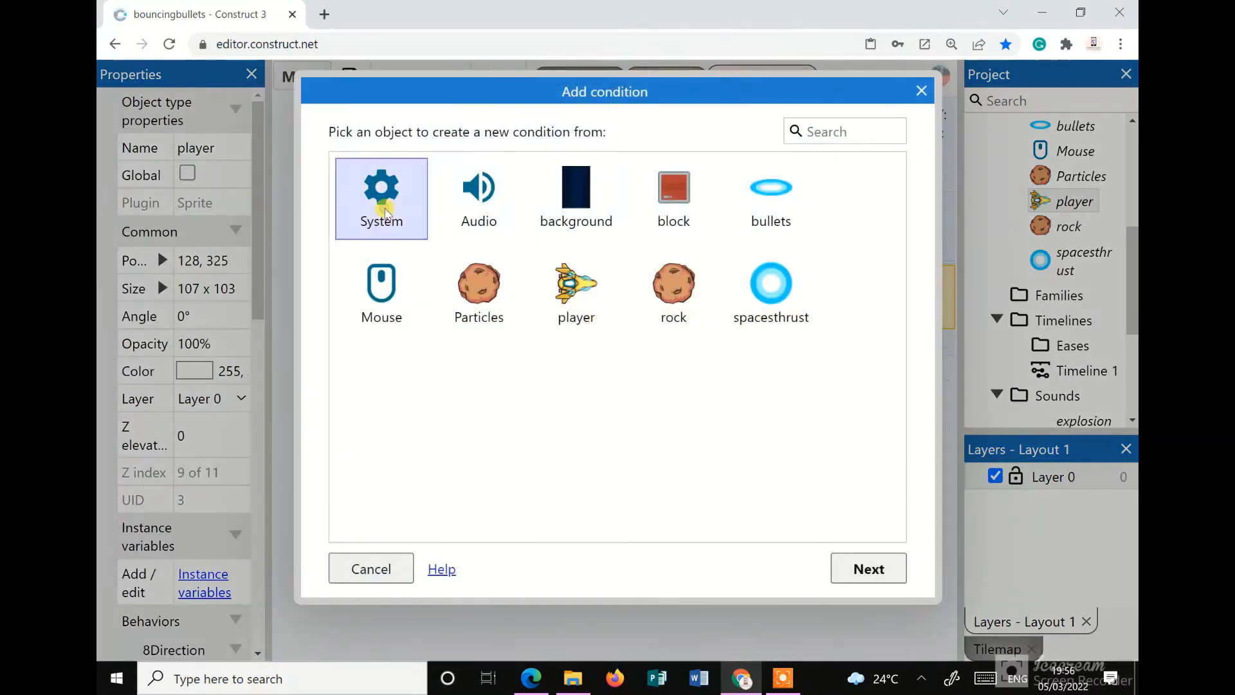
left_click(865, 567)
scroll(666, 421, "down", 10)
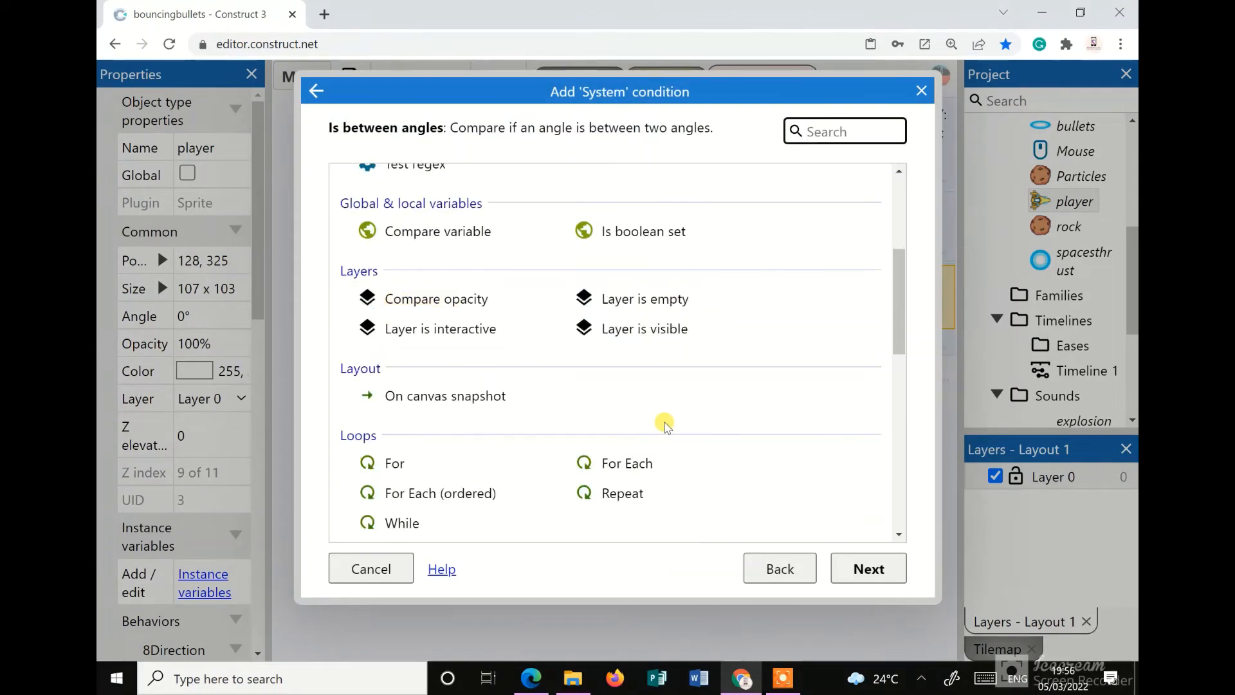
scroll(666, 424, "down", 1)
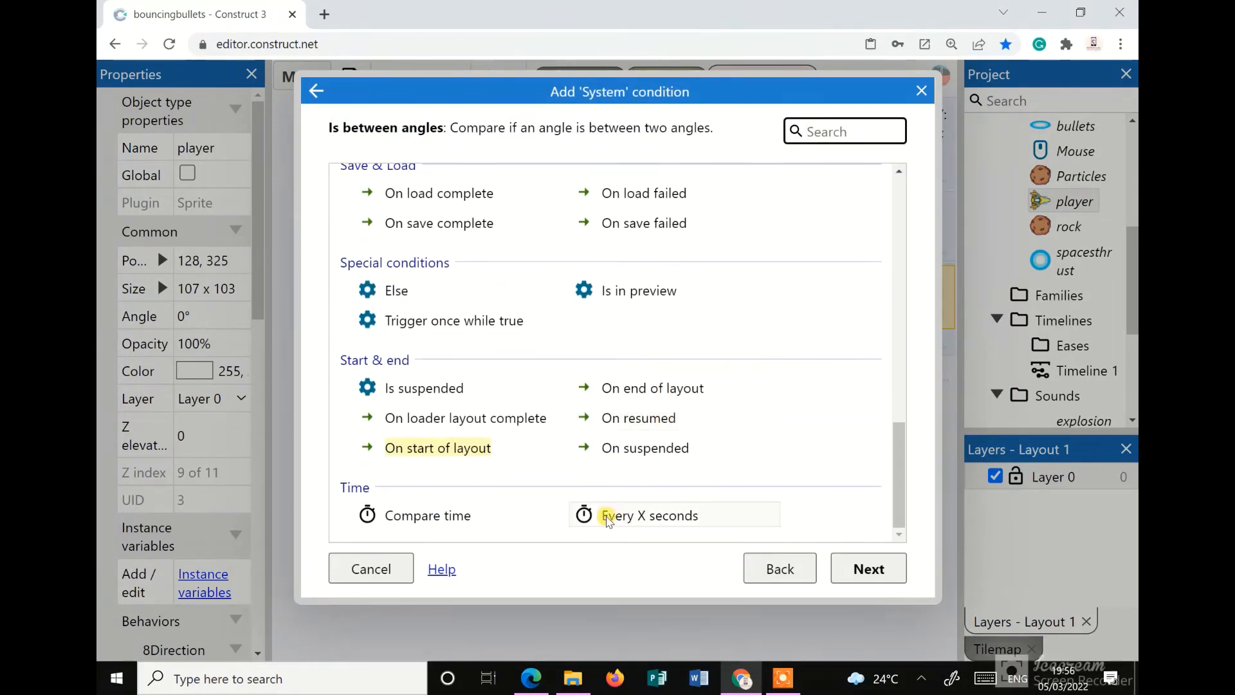
left_click(681, 523)
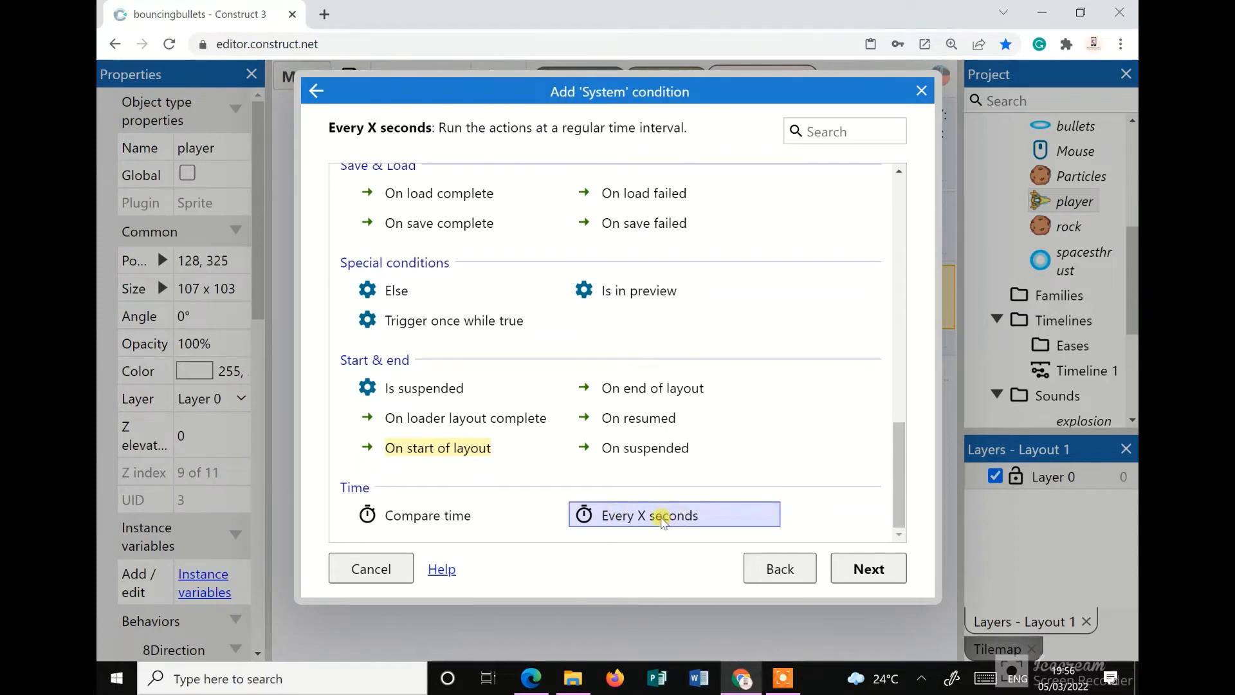
left_click(867, 567)
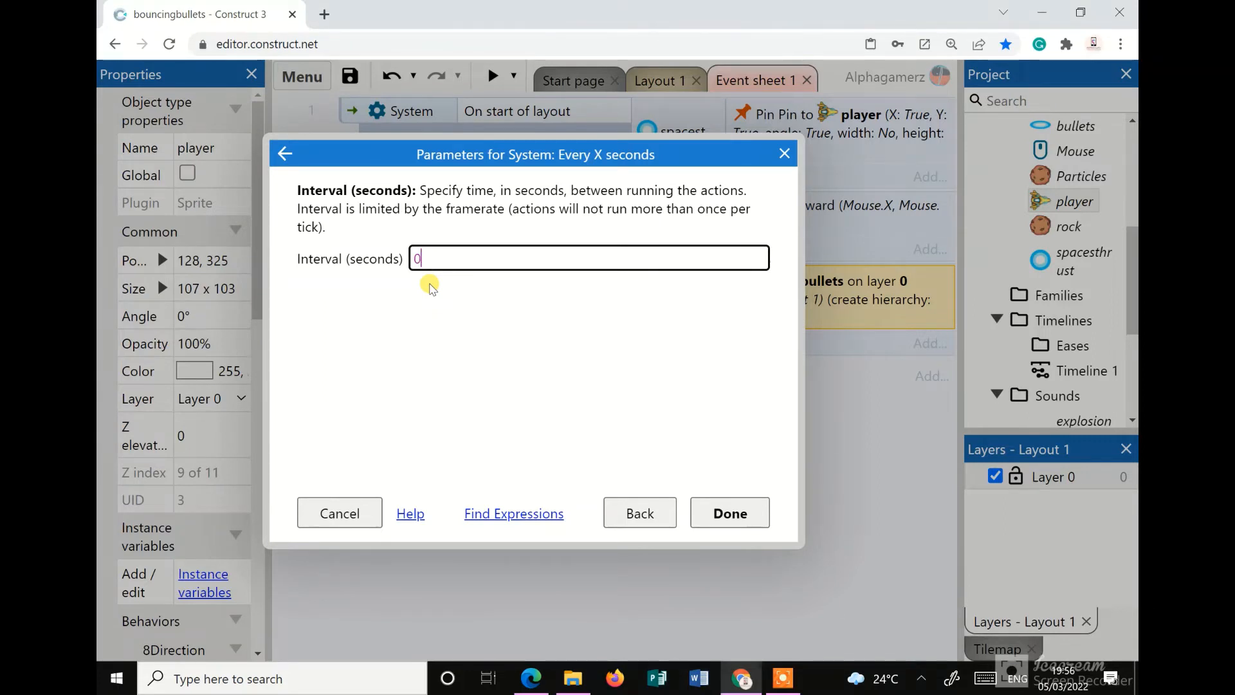
type("0.1")
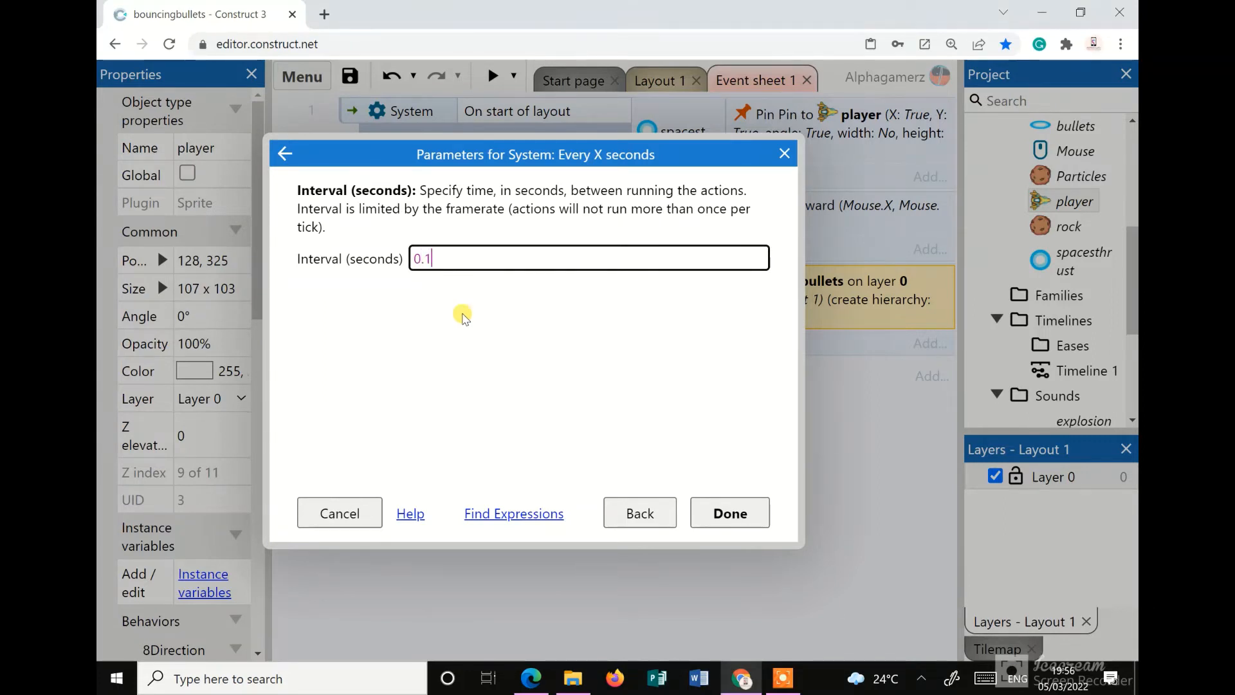
left_click(733, 512)
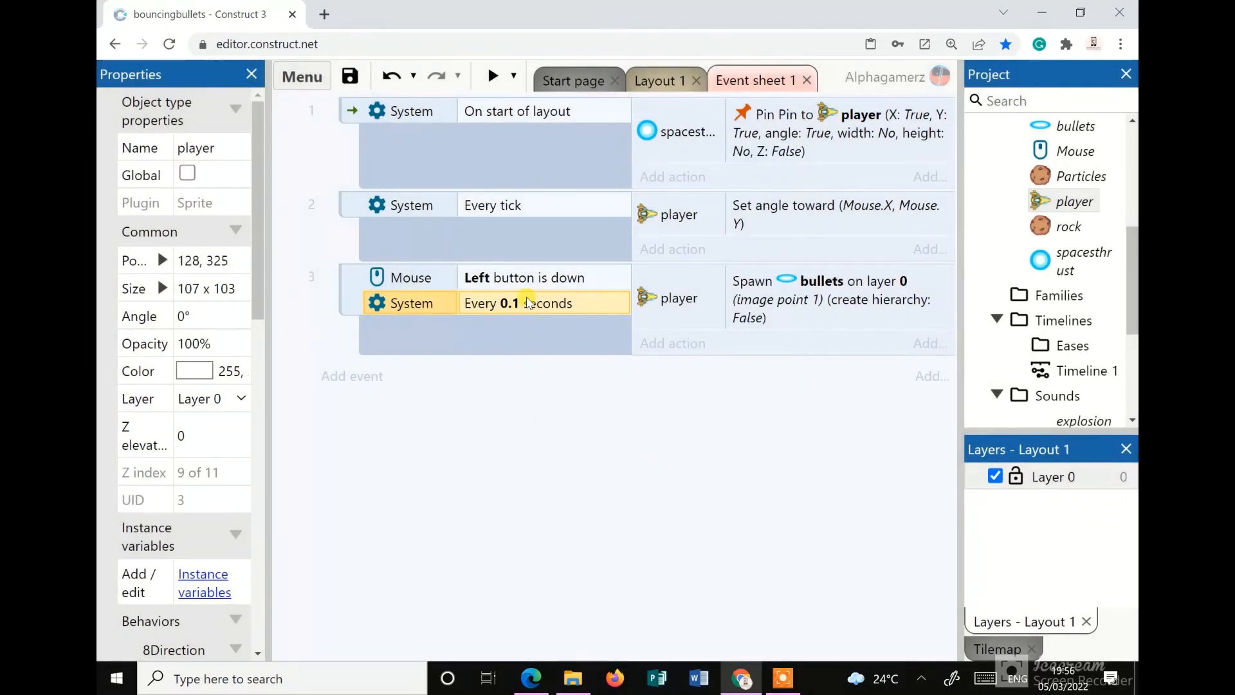
Preview the game, test the timed bullet firing in several directions, and close the preview window
left_click(494, 76)
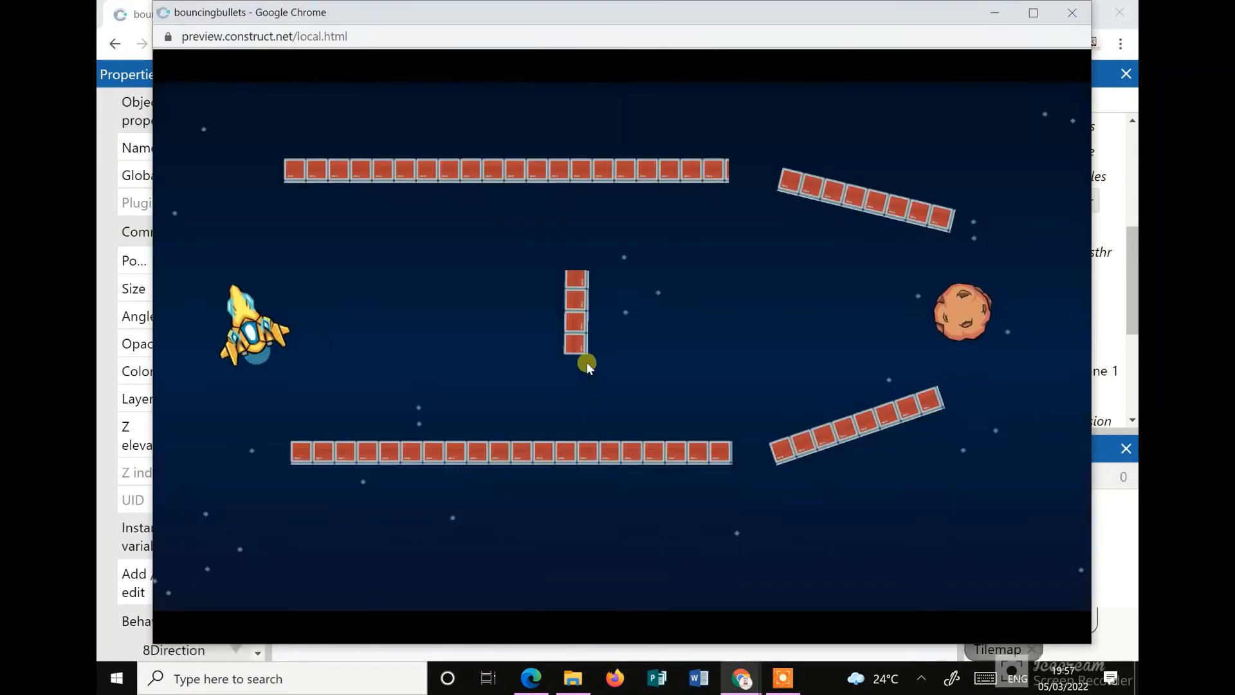
left_click(611, 315)
left_click(621, 454)
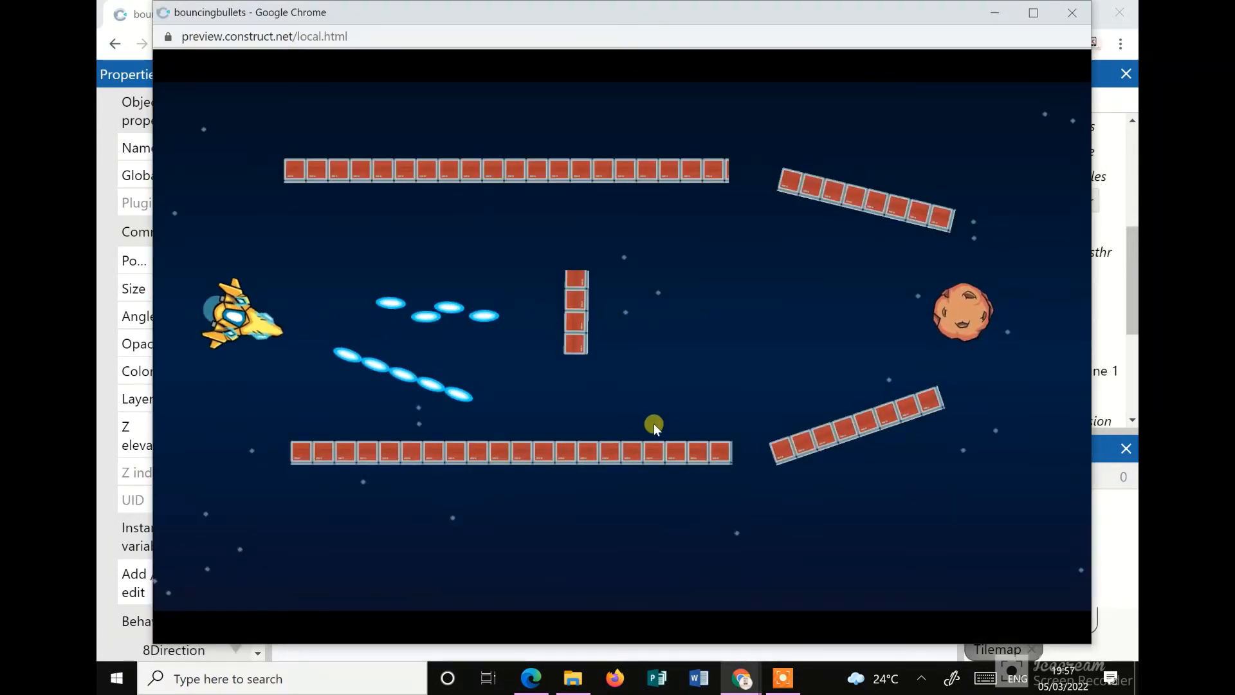
left_click(807, 234)
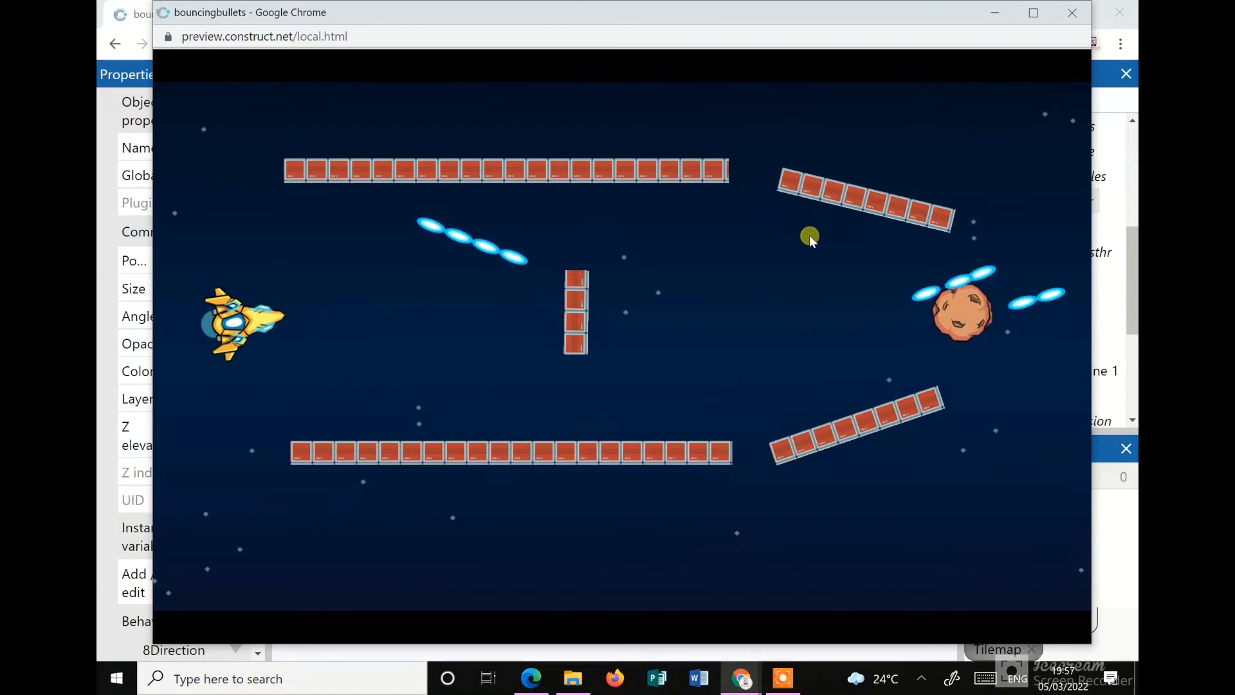
left_click(1072, 13)
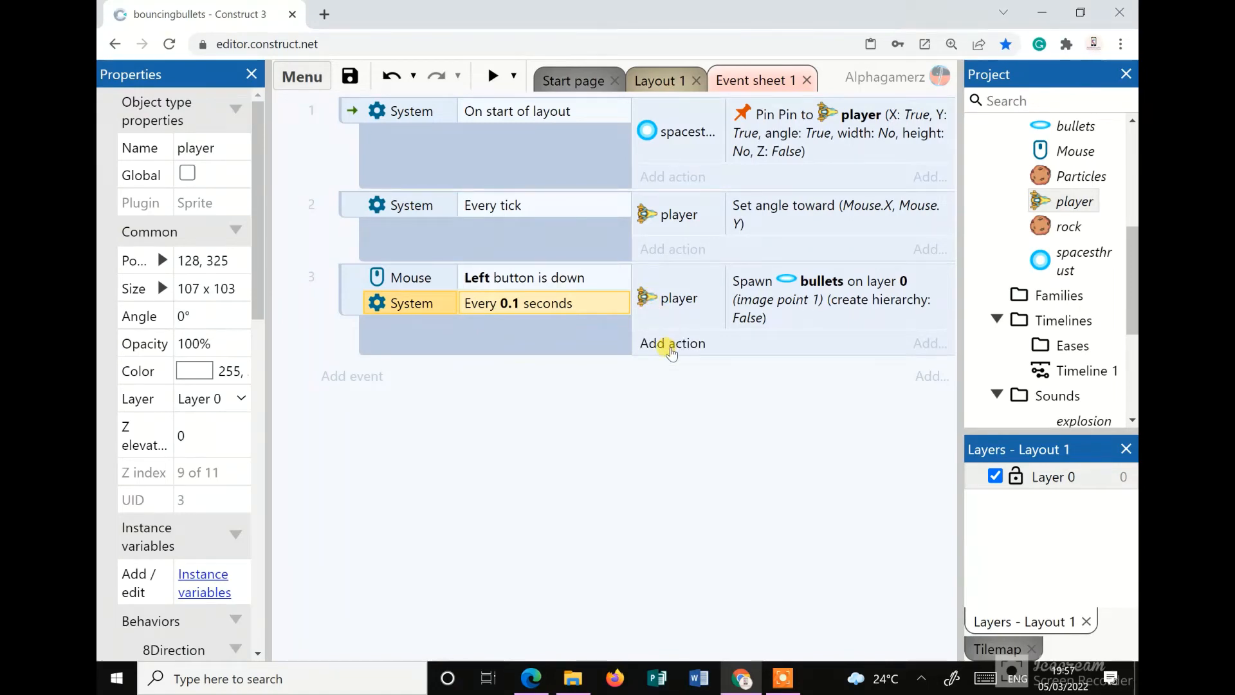
Start an Audio action for the Left button is down event using Play
scroll(1061, 361, "down", 2)
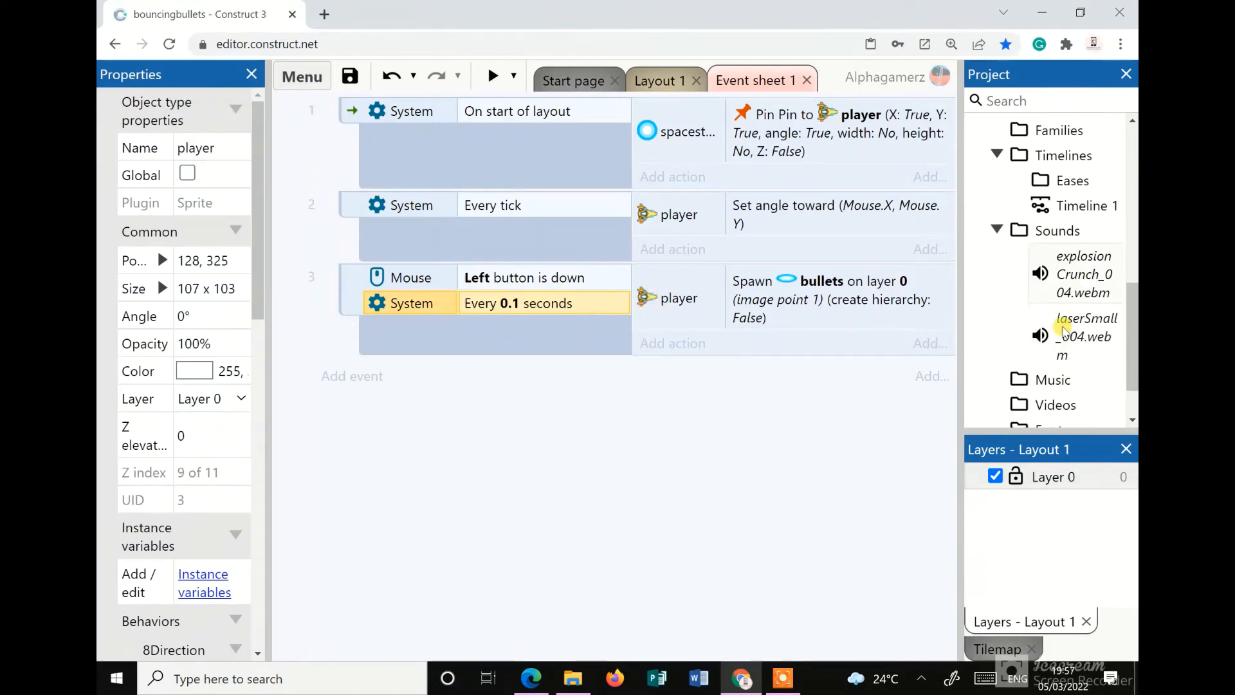
left_click(666, 343)
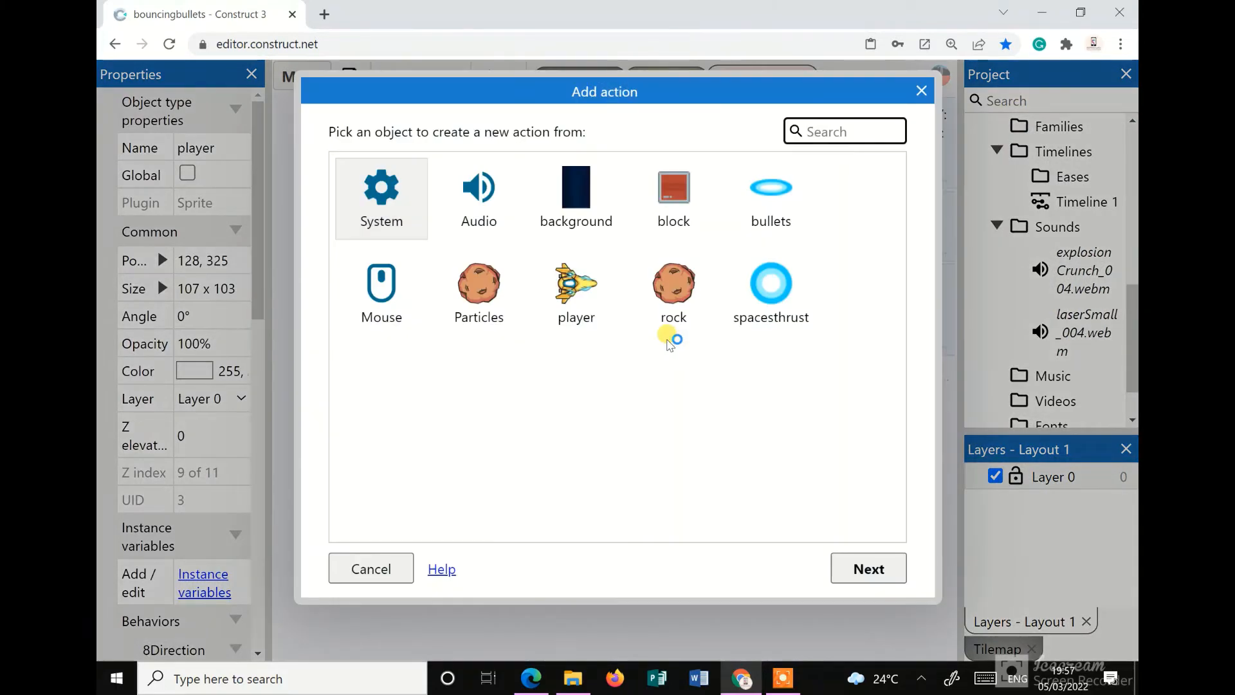
left_click(508, 214)
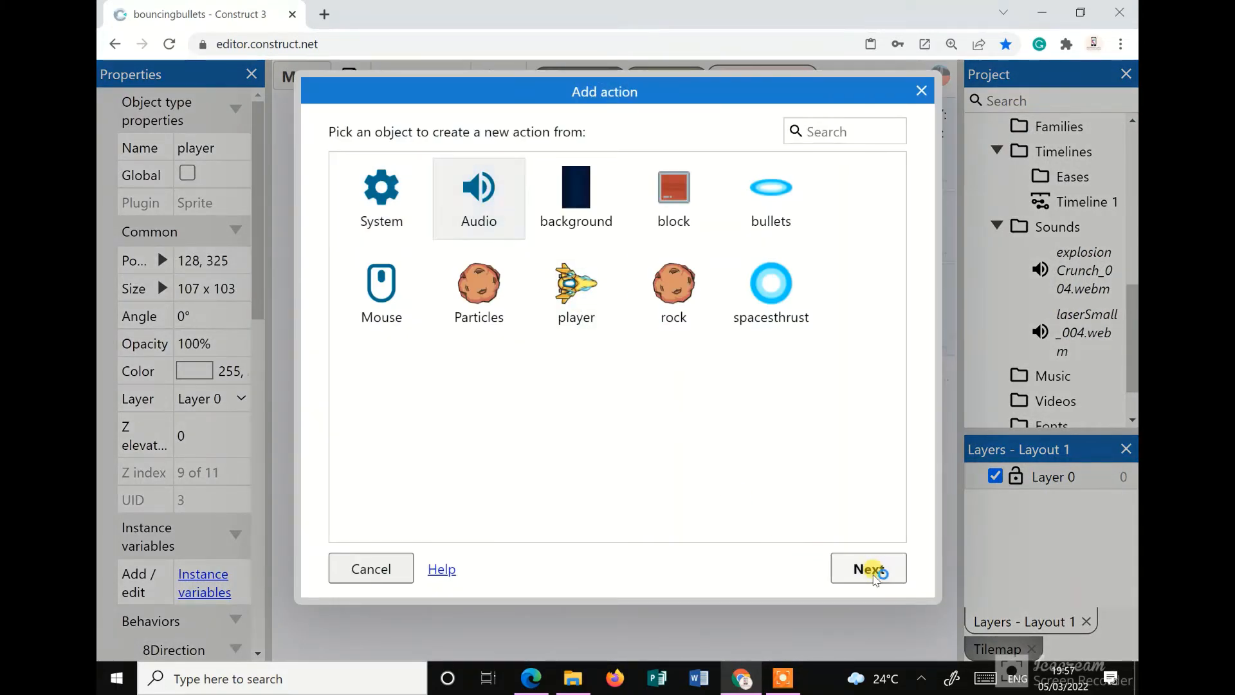
left_click(871, 571)
left_click(612, 203)
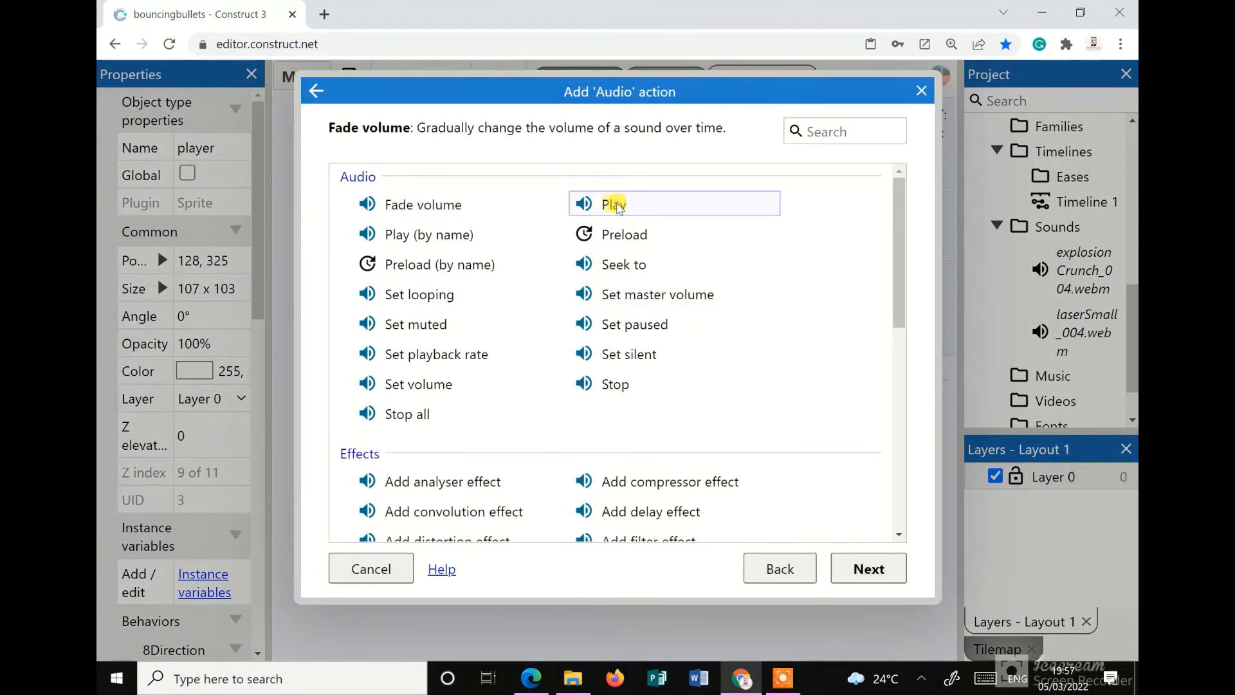
left_click(877, 565)
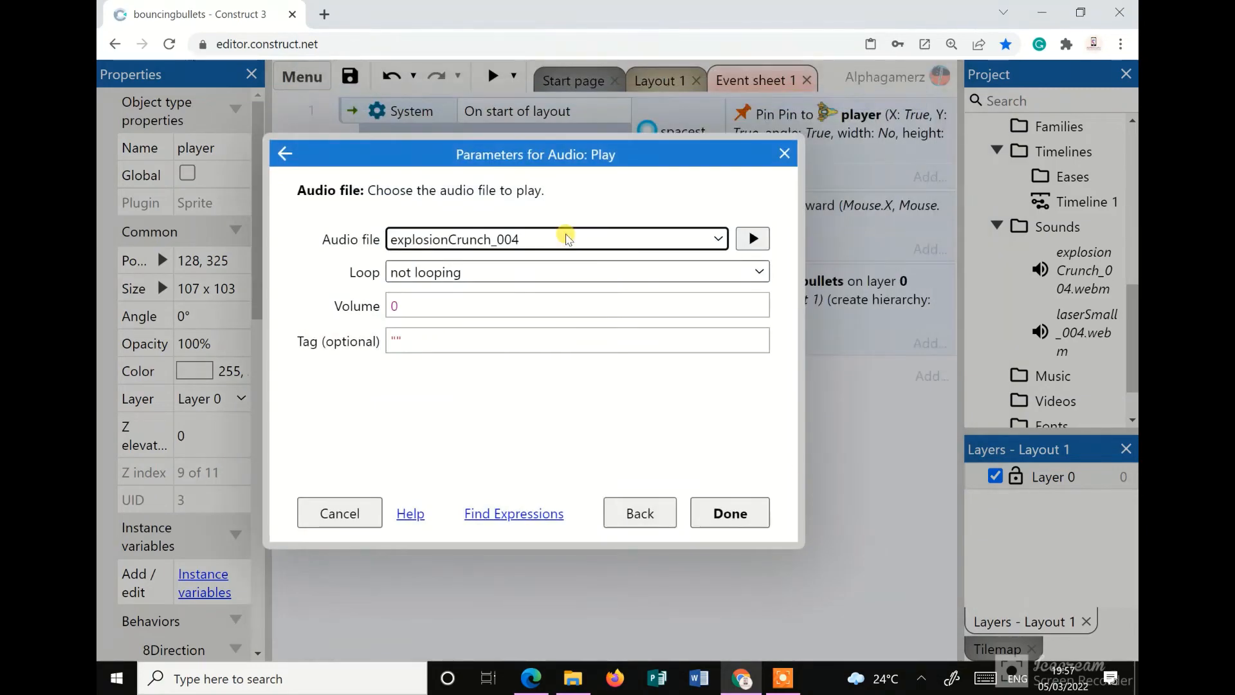
Choose laserSmall_004 as the audio file, listen to the sound, and finish the action
left_click(566, 238)
left_click(494, 275)
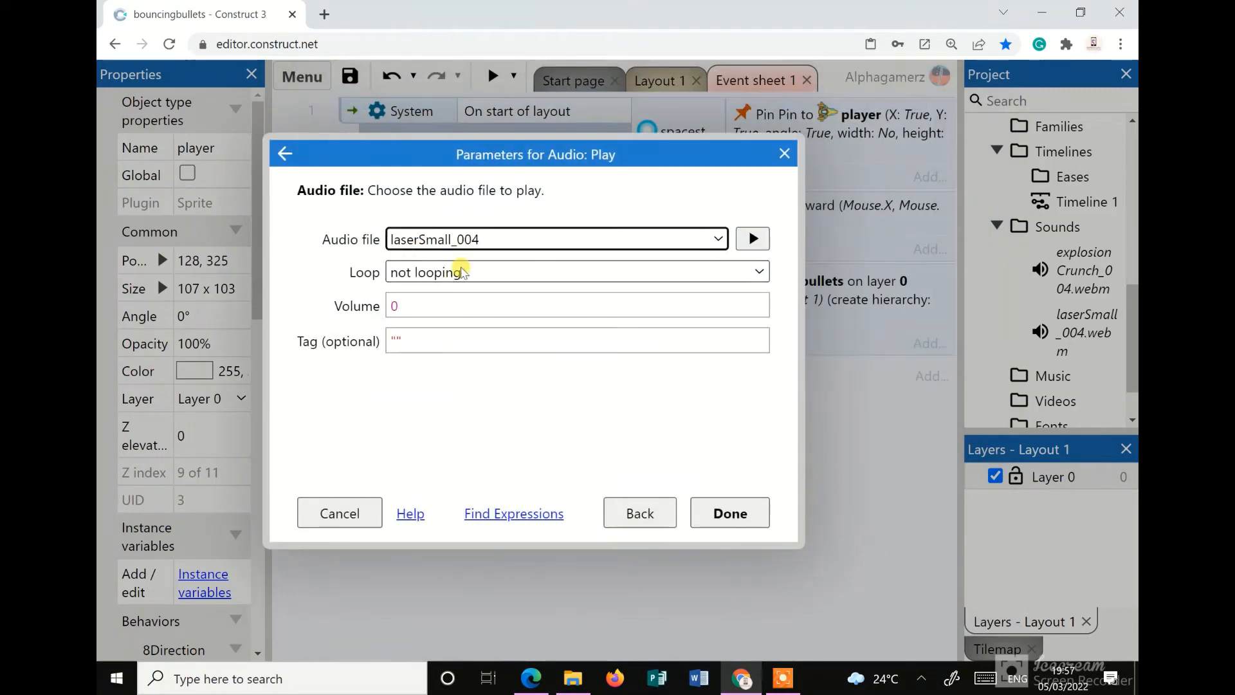
left_click(752, 240)
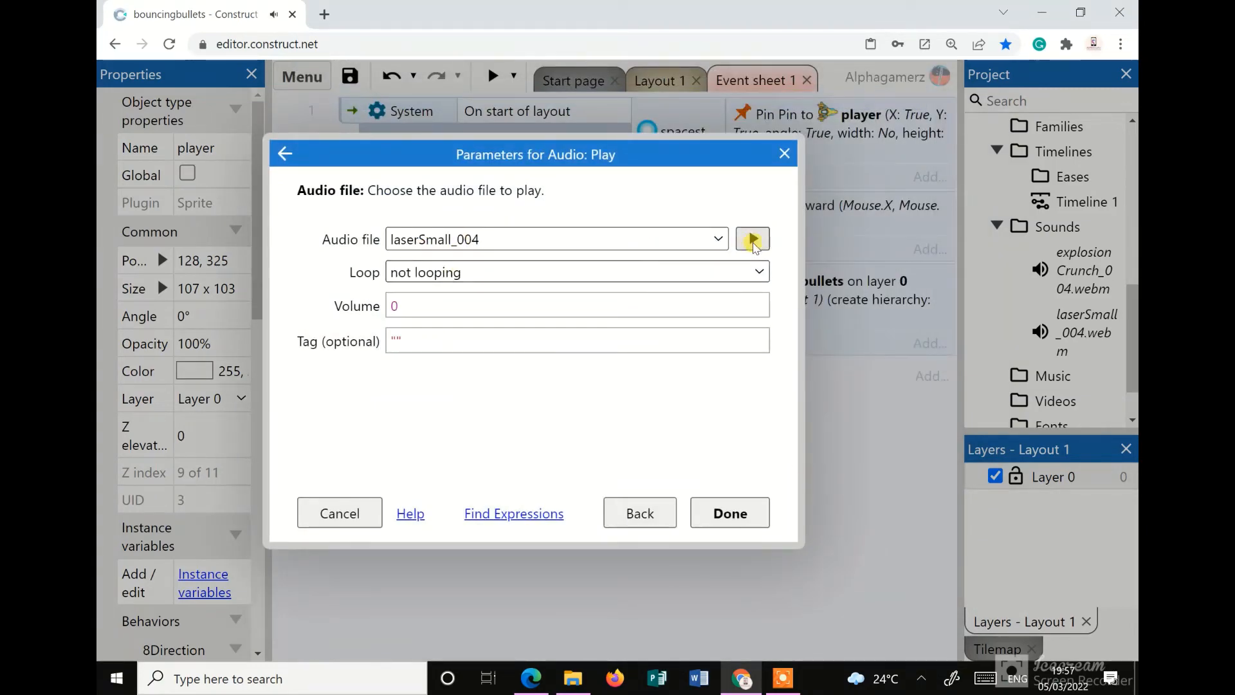
left_click(752, 240)
left_click(740, 512)
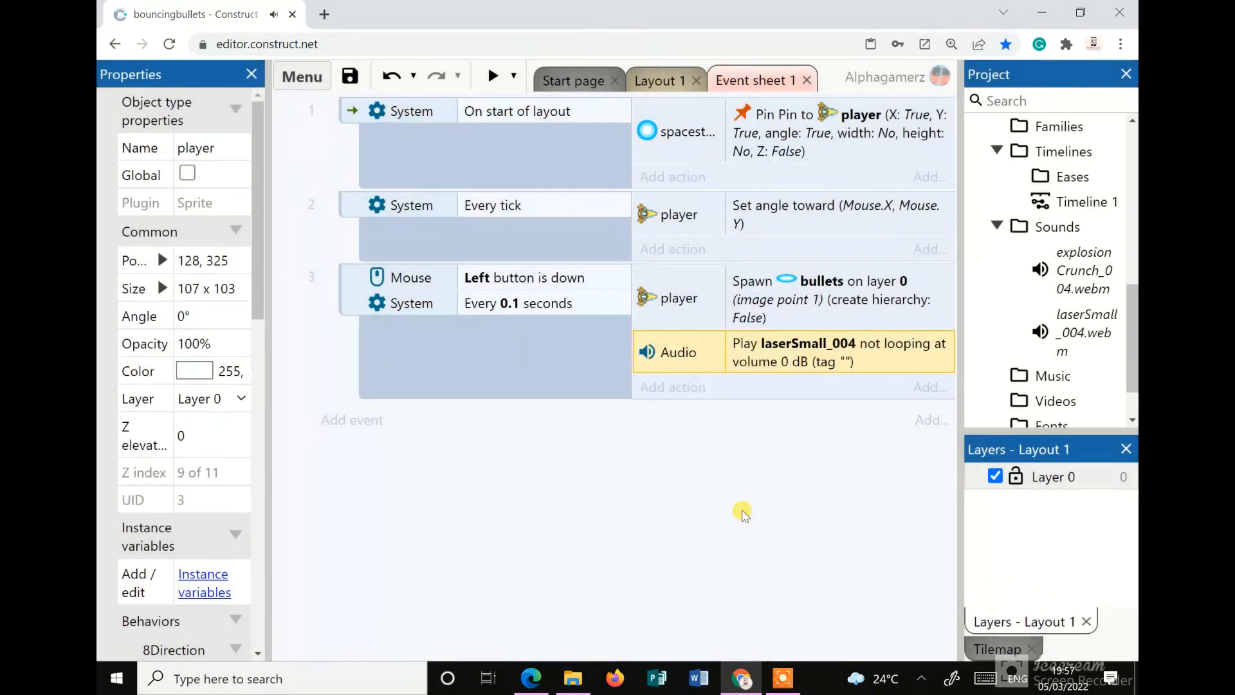
Preview the game, fire bullets to test the laser sound, and close the preview window
left_click(494, 75)
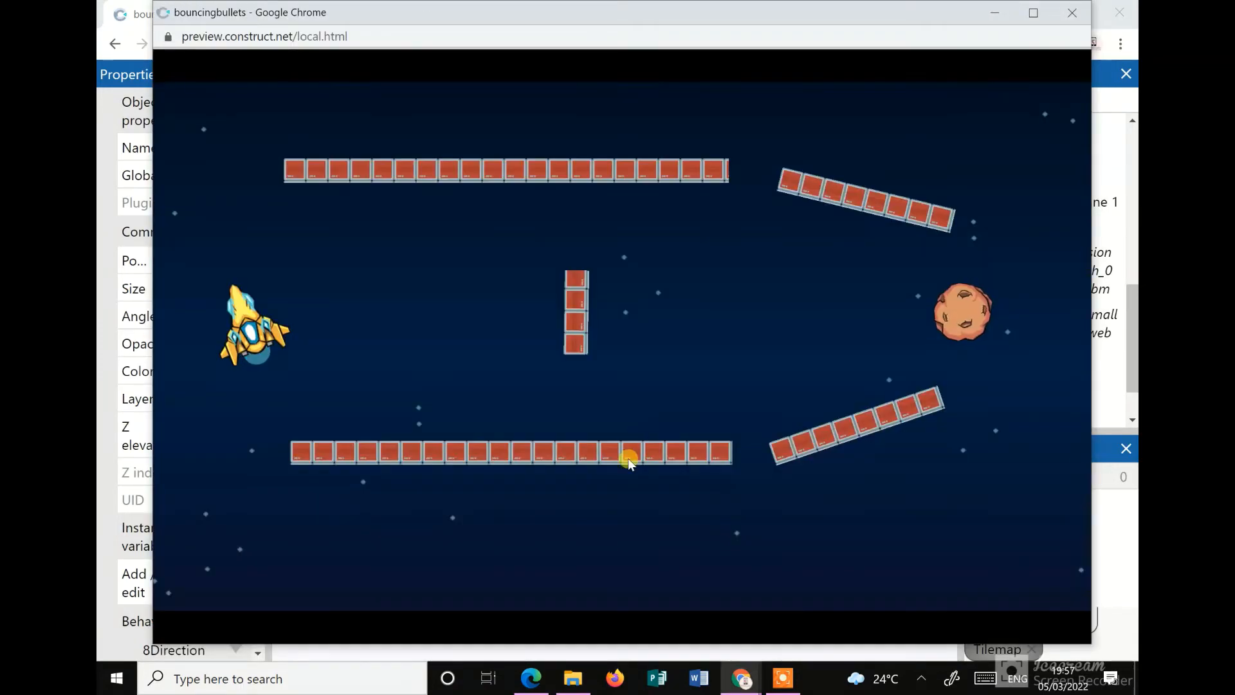
left_click(604, 465)
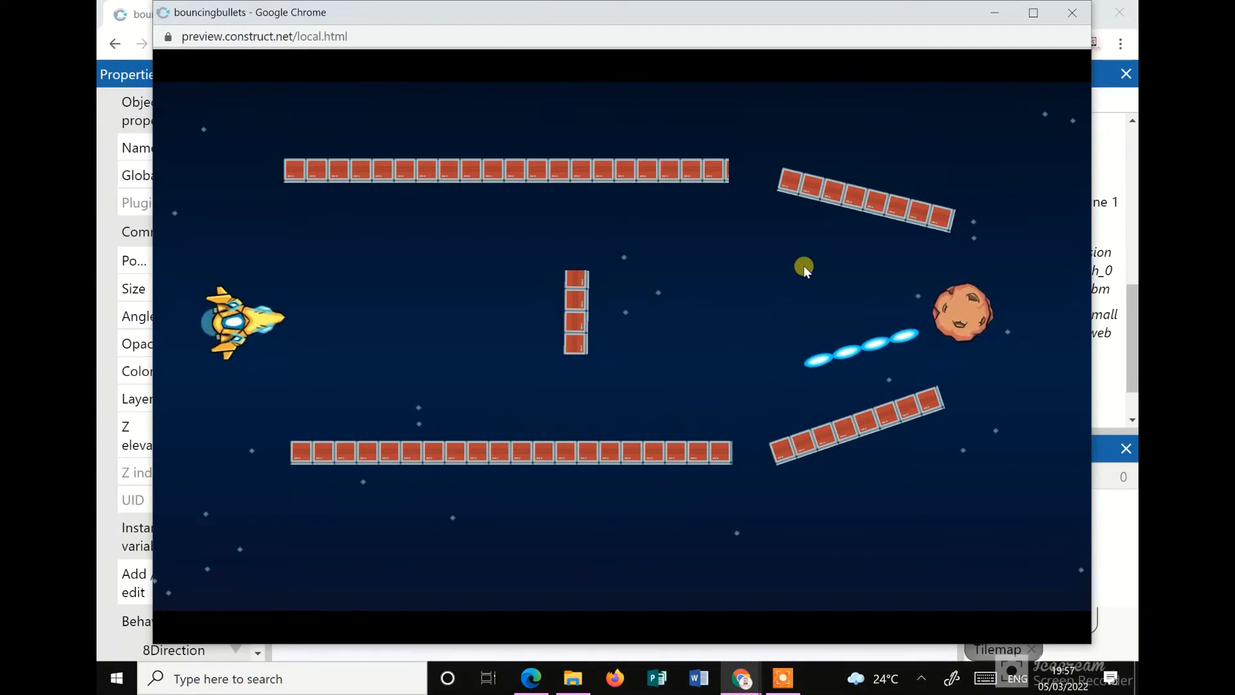
left_click(1072, 13)
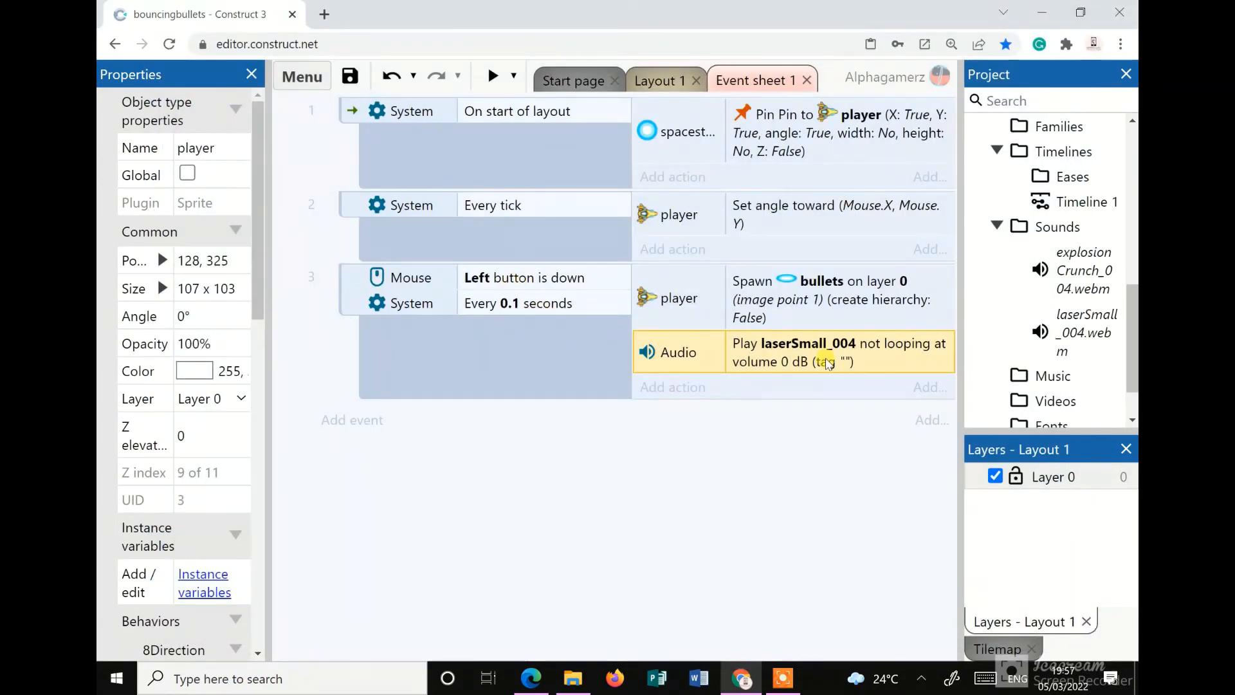
Add a new event with the bullets condition Is outside layout
left_click(357, 424)
left_click(767, 214)
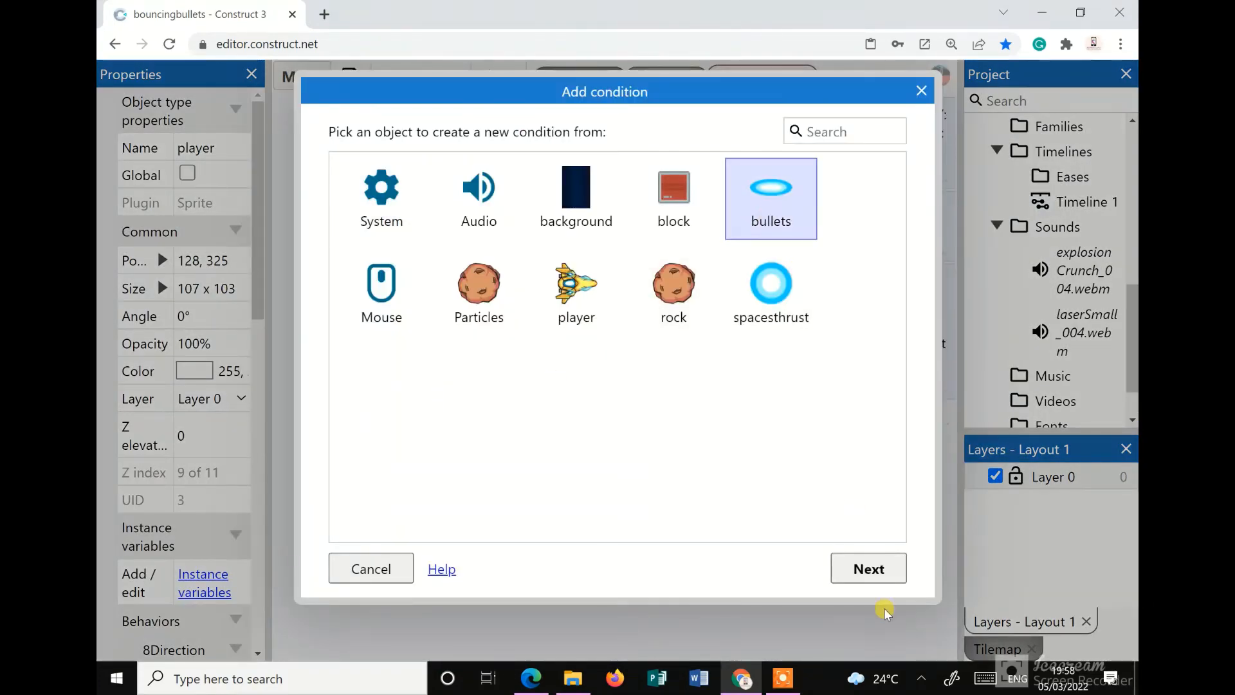
left_click(863, 568)
scroll(604, 471, "down", 5)
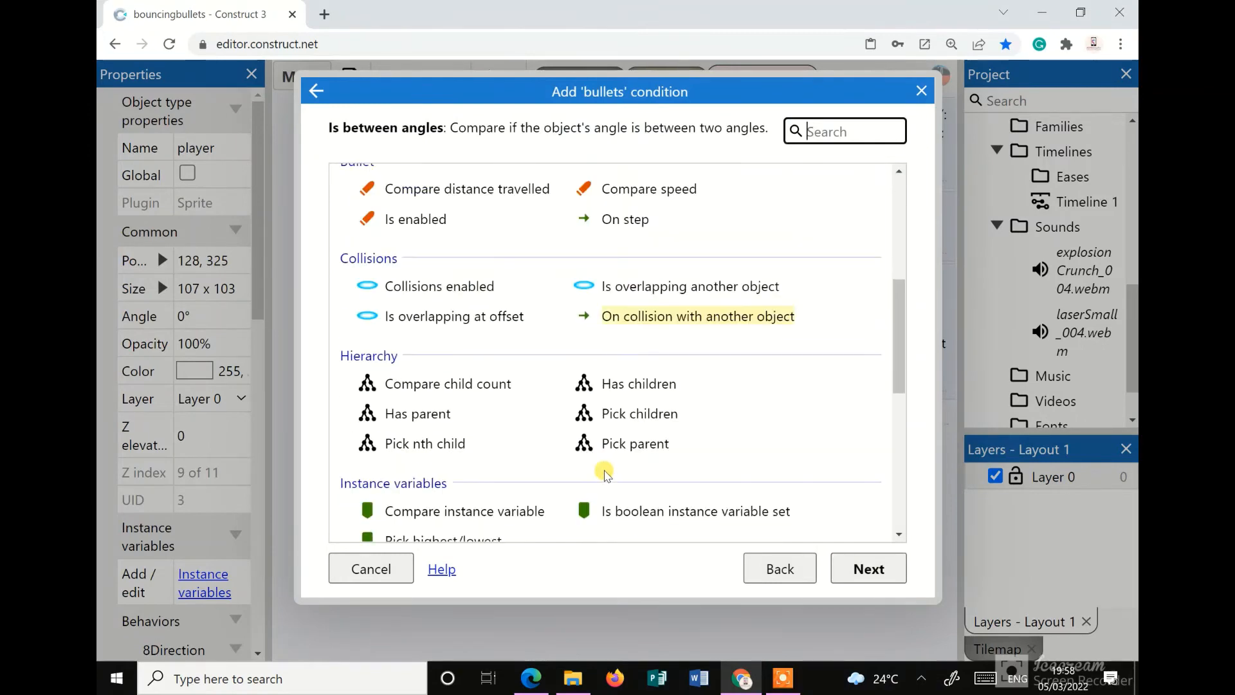
scroll(604, 472, "down", 5)
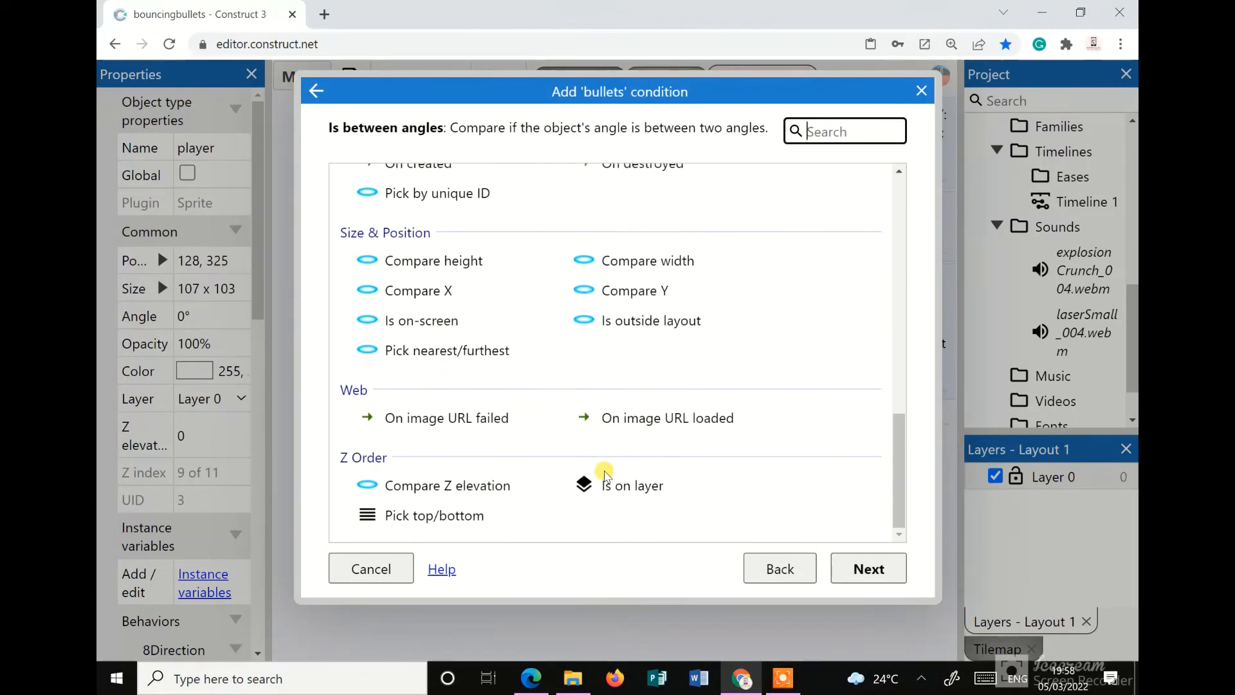
scroll(604, 473, "up", 10)
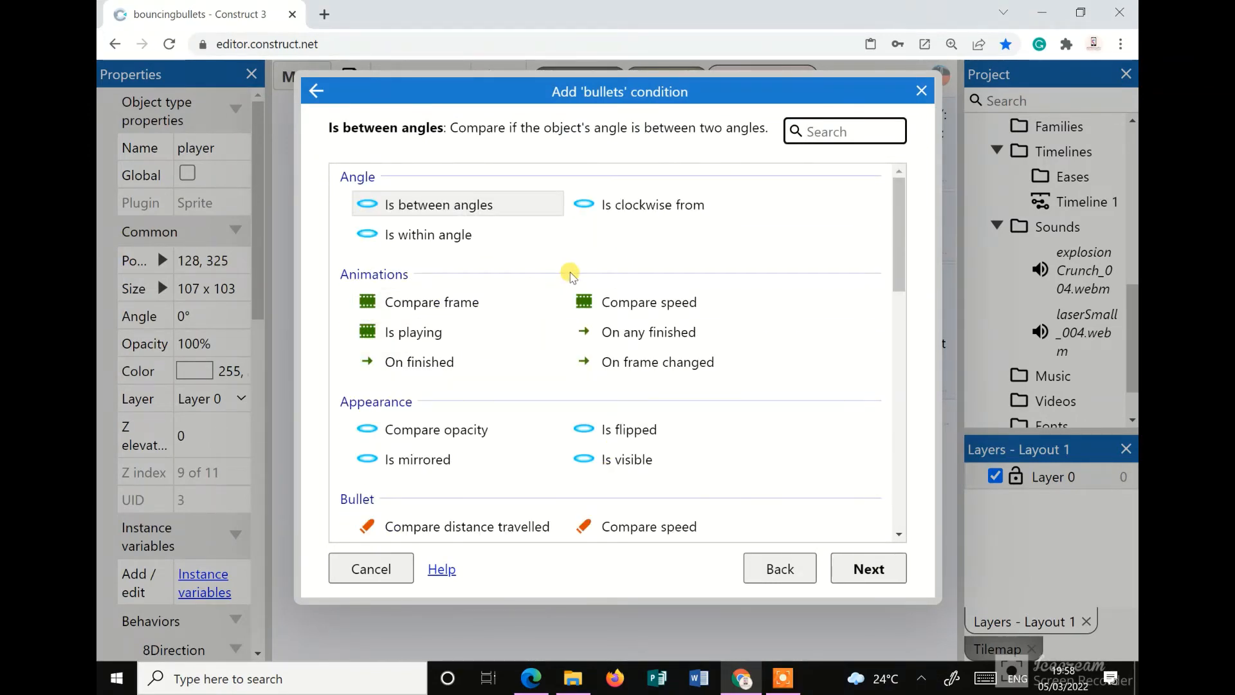
scroll(656, 360, "down", 5)
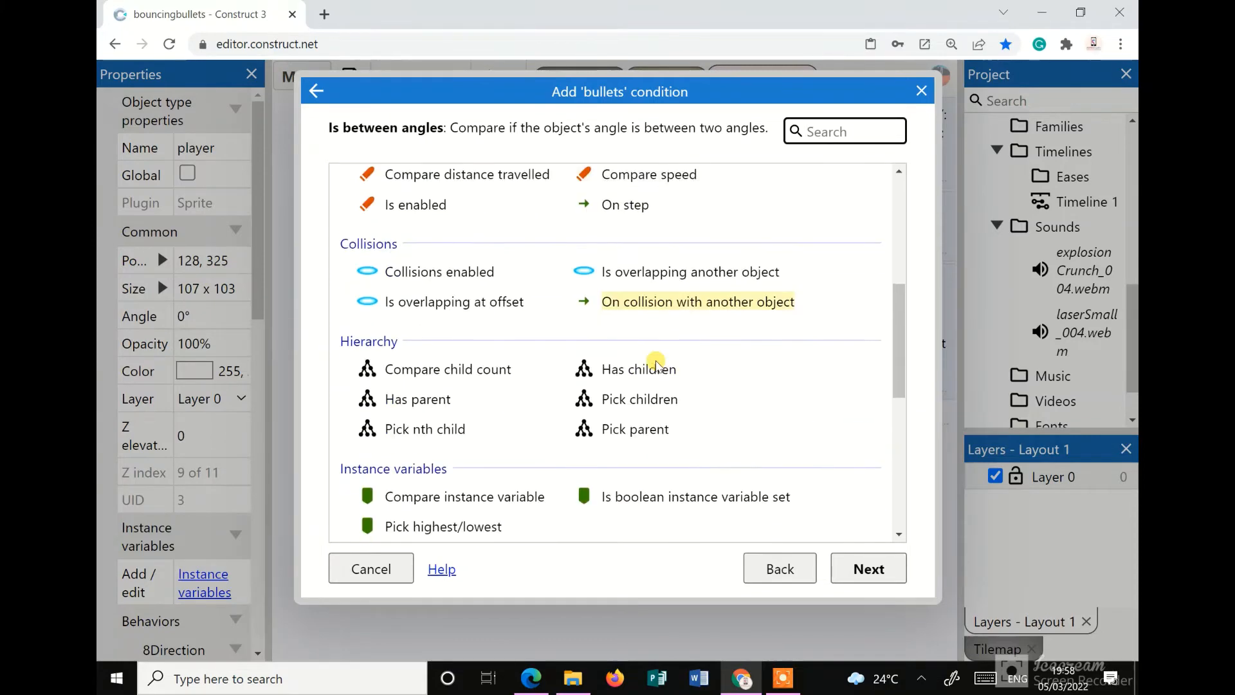
scroll(656, 364, "down", 5)
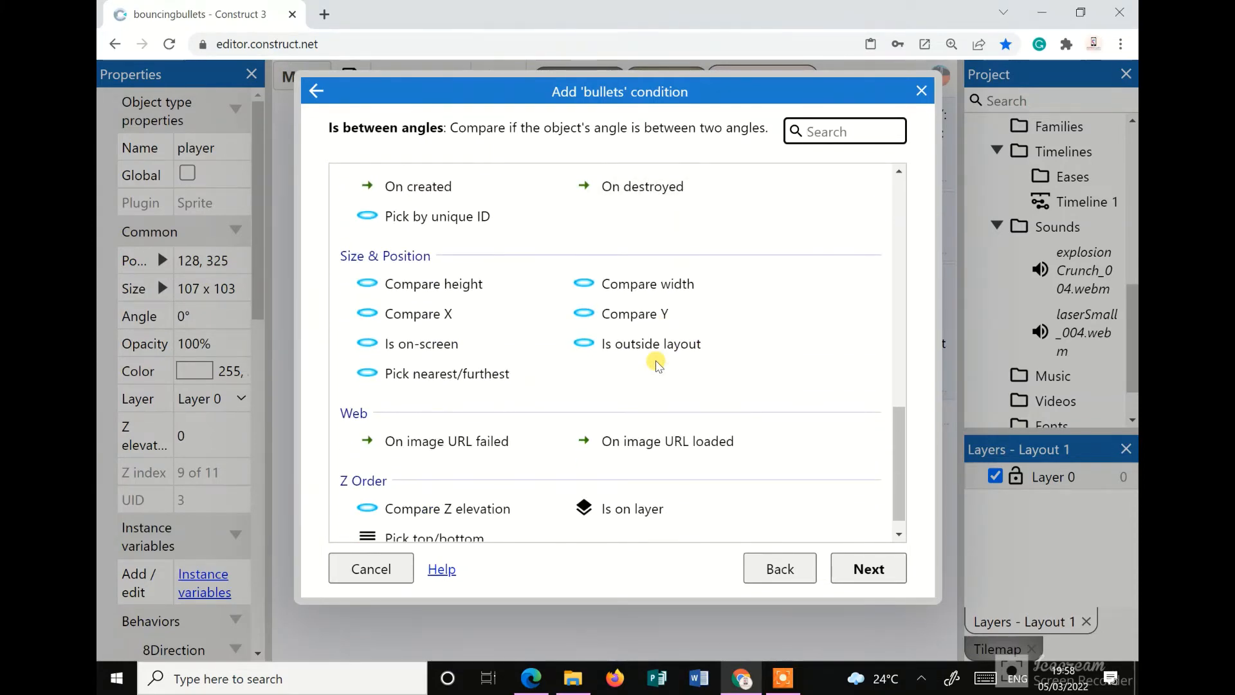
scroll(656, 364, "down", 1)
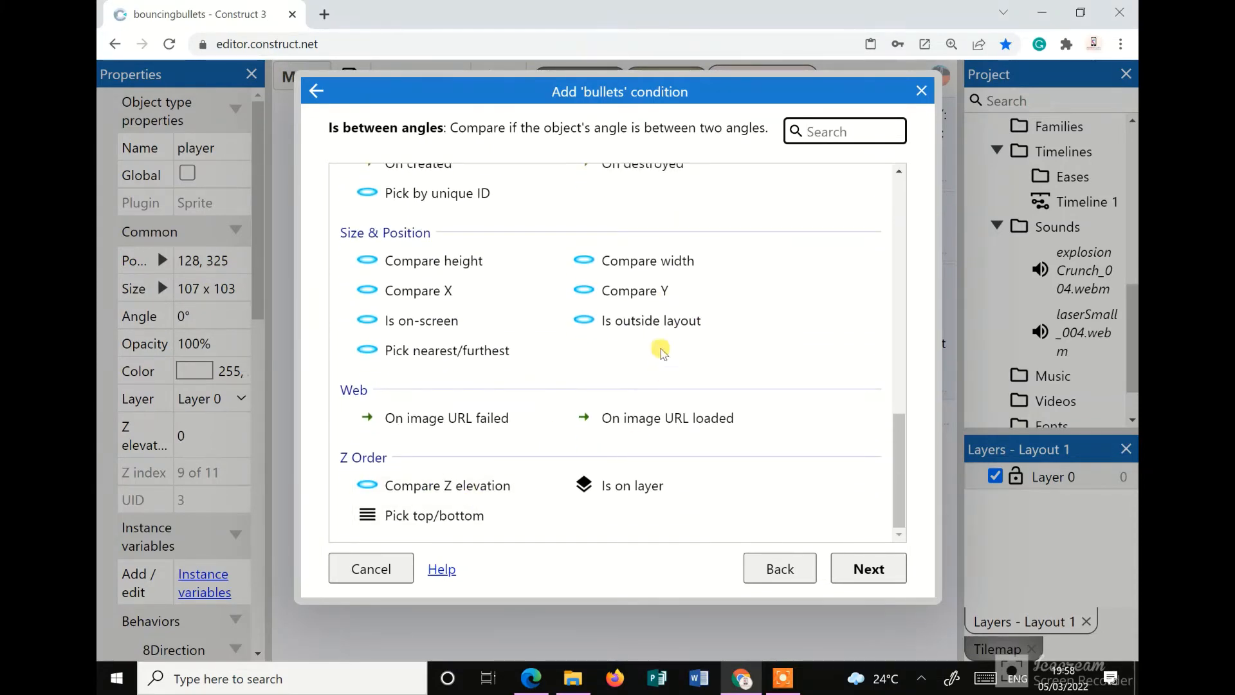
left_click(654, 326)
left_click(863, 569)
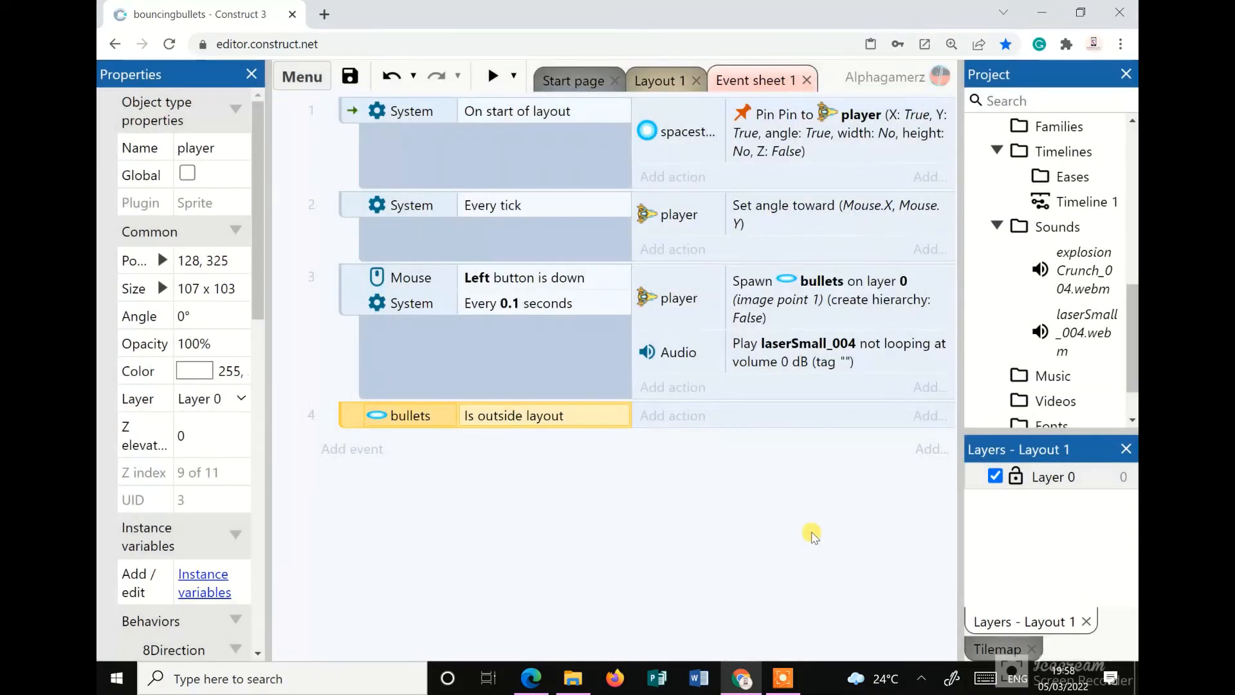
Add a Destroy action for bullets to the Is outside layout event
left_click(656, 418)
left_click(778, 181)
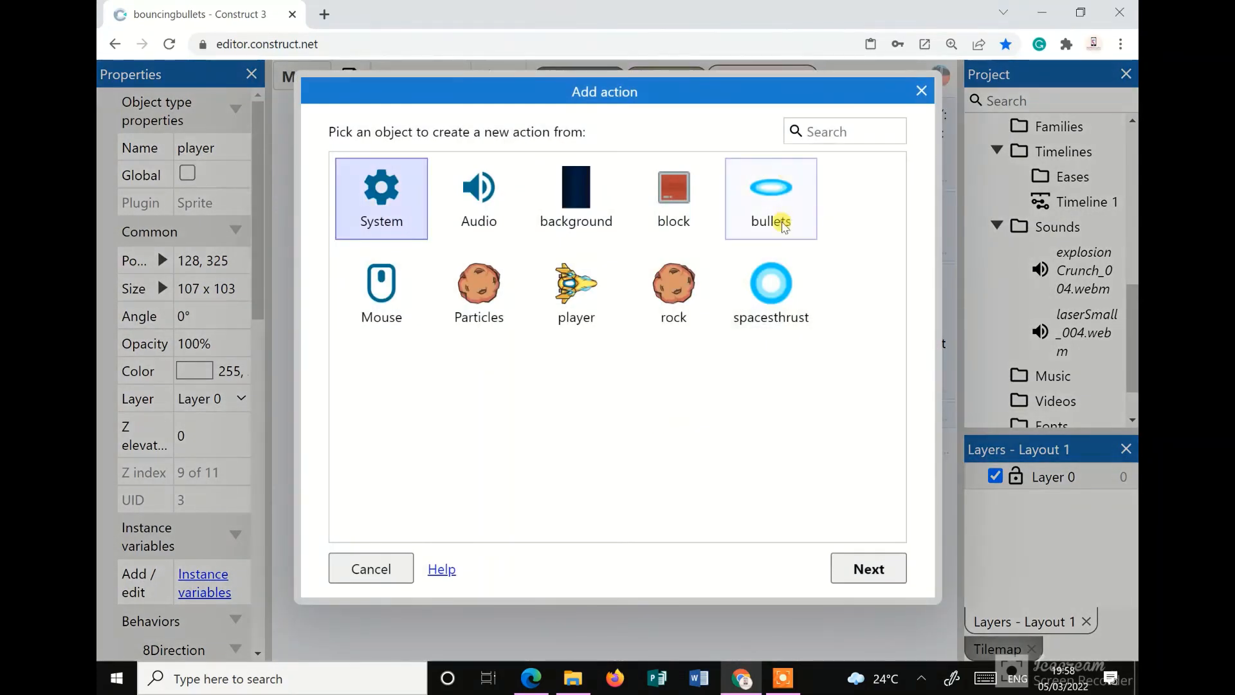
left_click(867, 568)
scroll(540, 504, "down", 8)
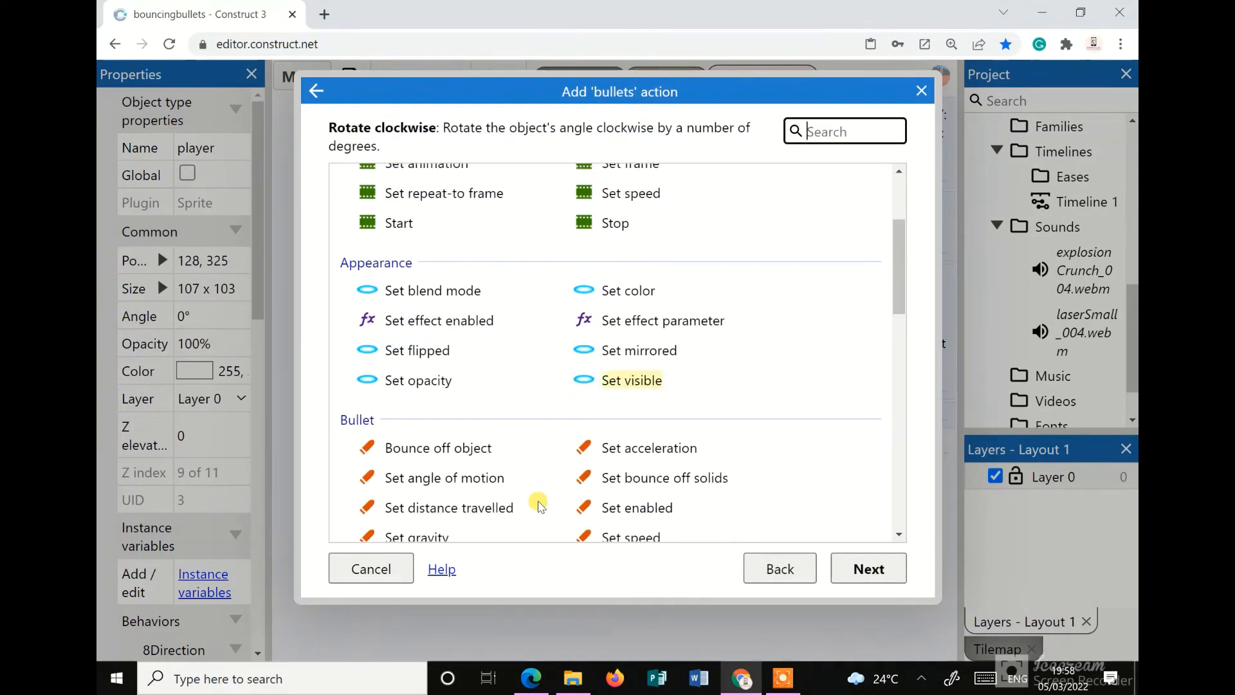
scroll(511, 494, "down", 4)
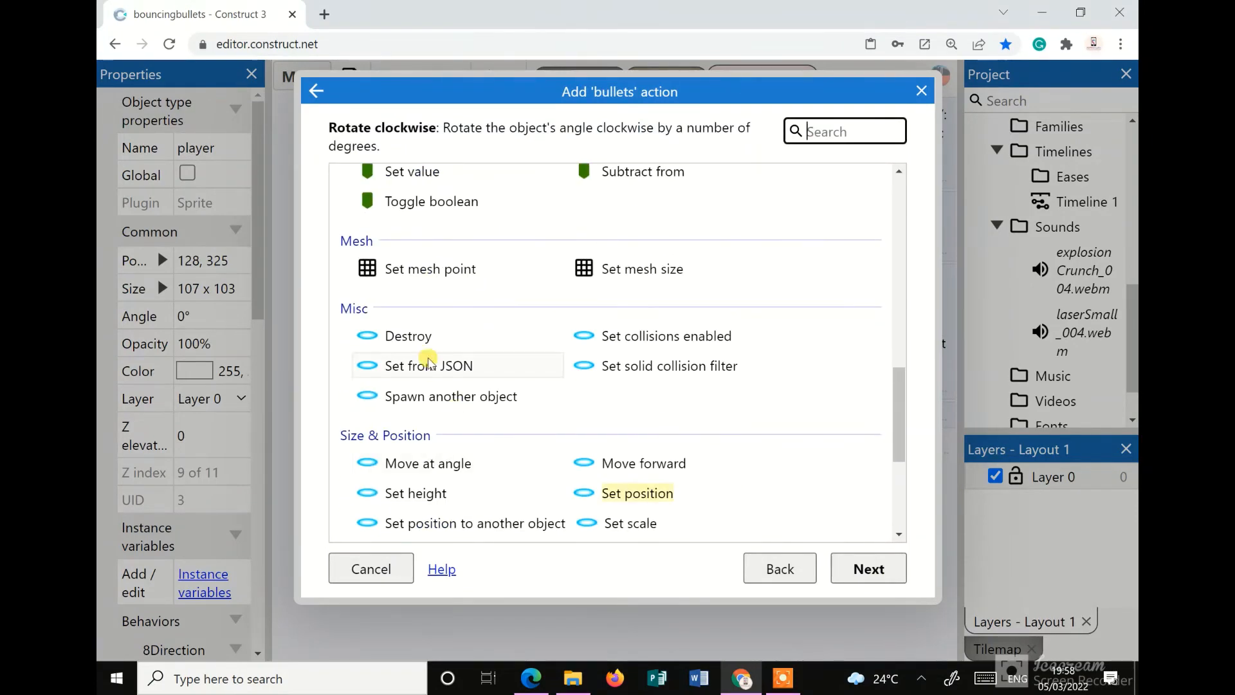
left_click(415, 336)
left_click(868, 570)
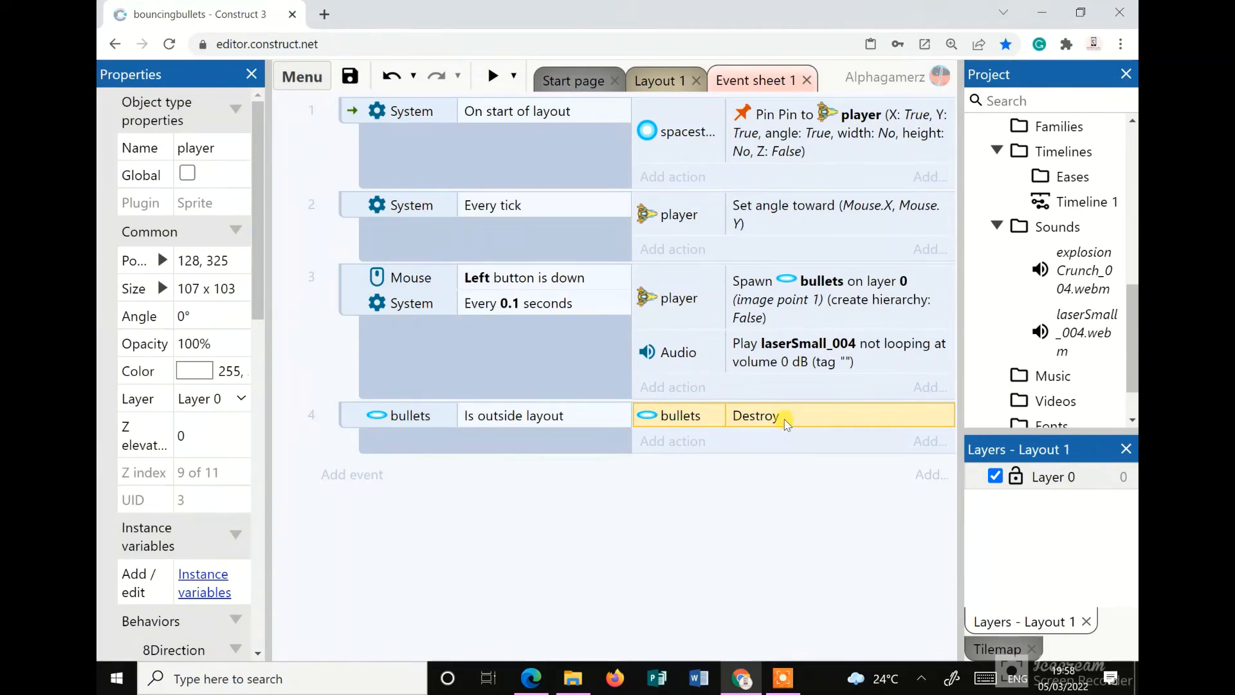
Preview the game, fire bullets at the blocks and the rock, and close the preview window
left_click(493, 76)
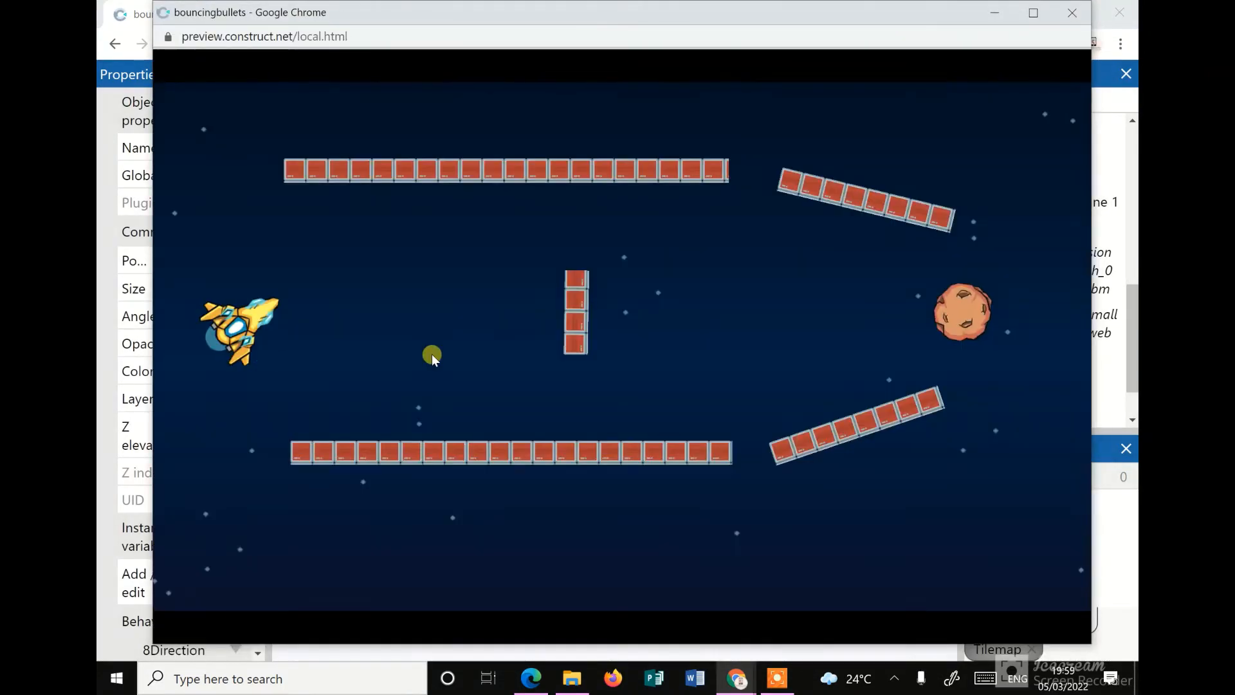
left_click(564, 440)
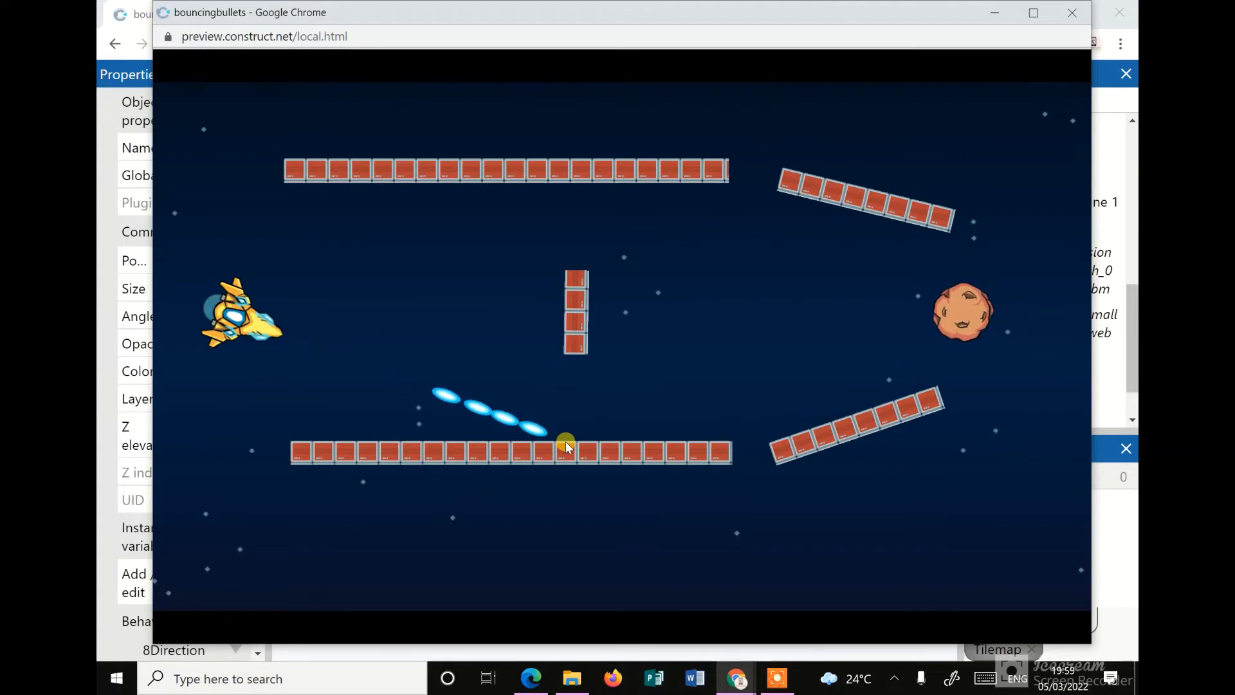
left_click(977, 329)
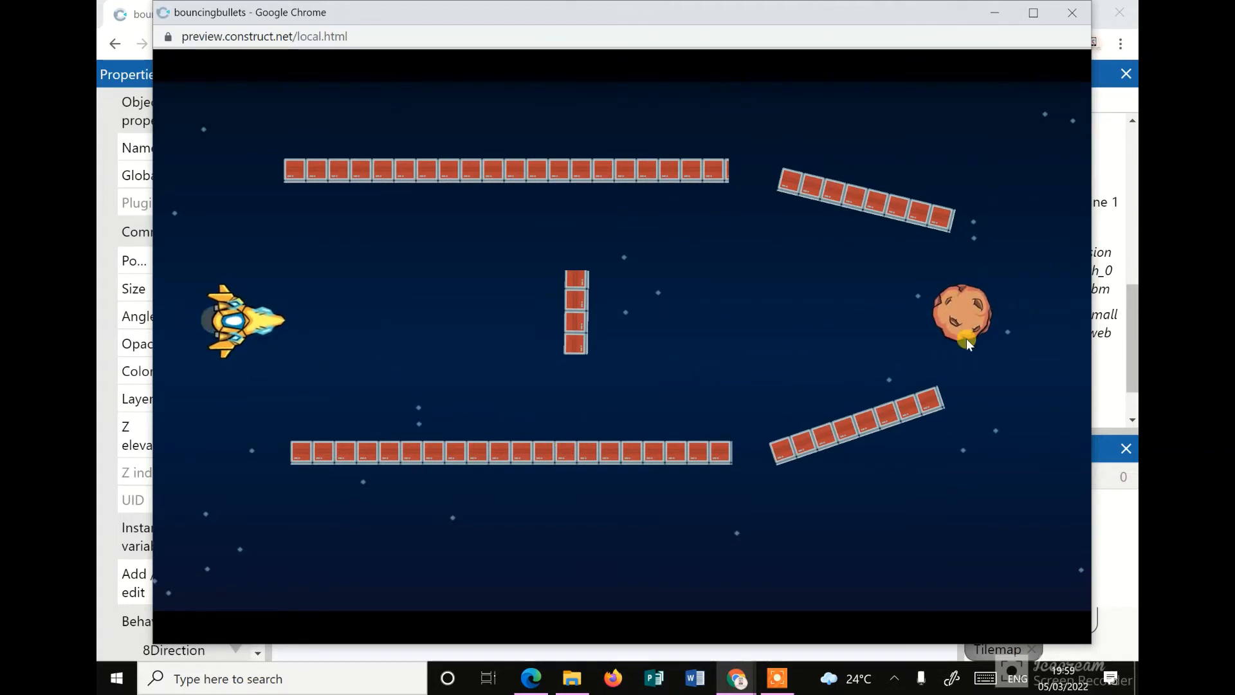
left_click(951, 328)
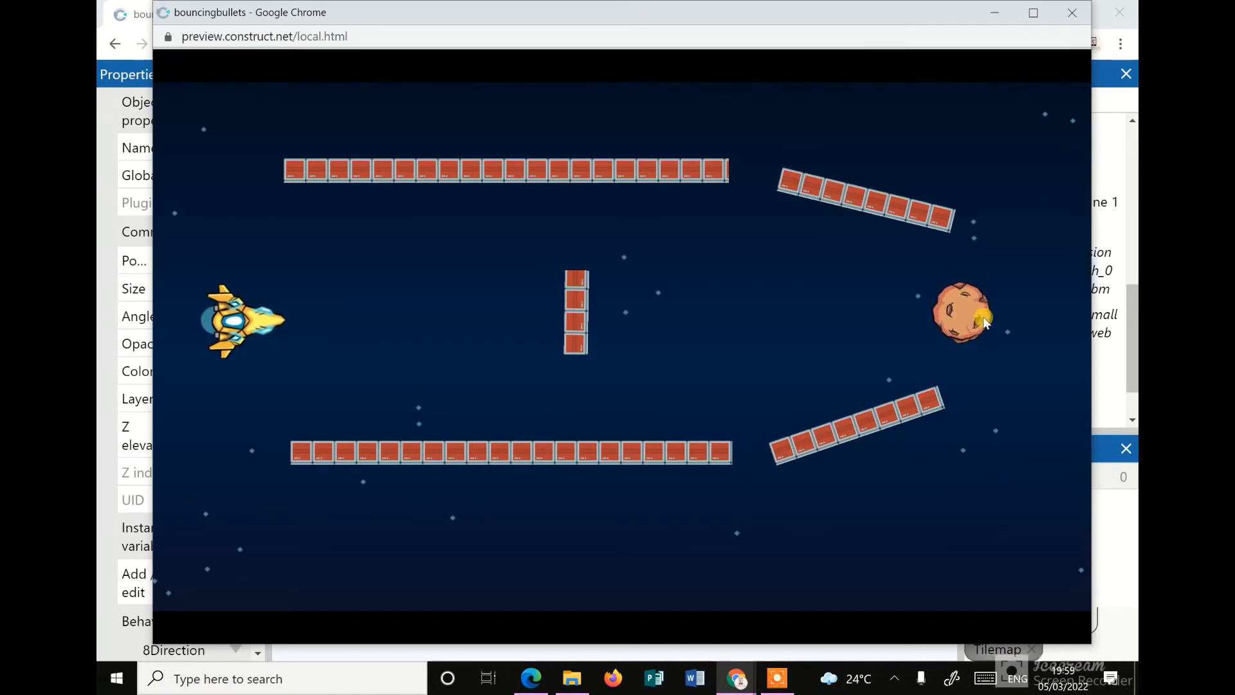
left_click(1071, 12)
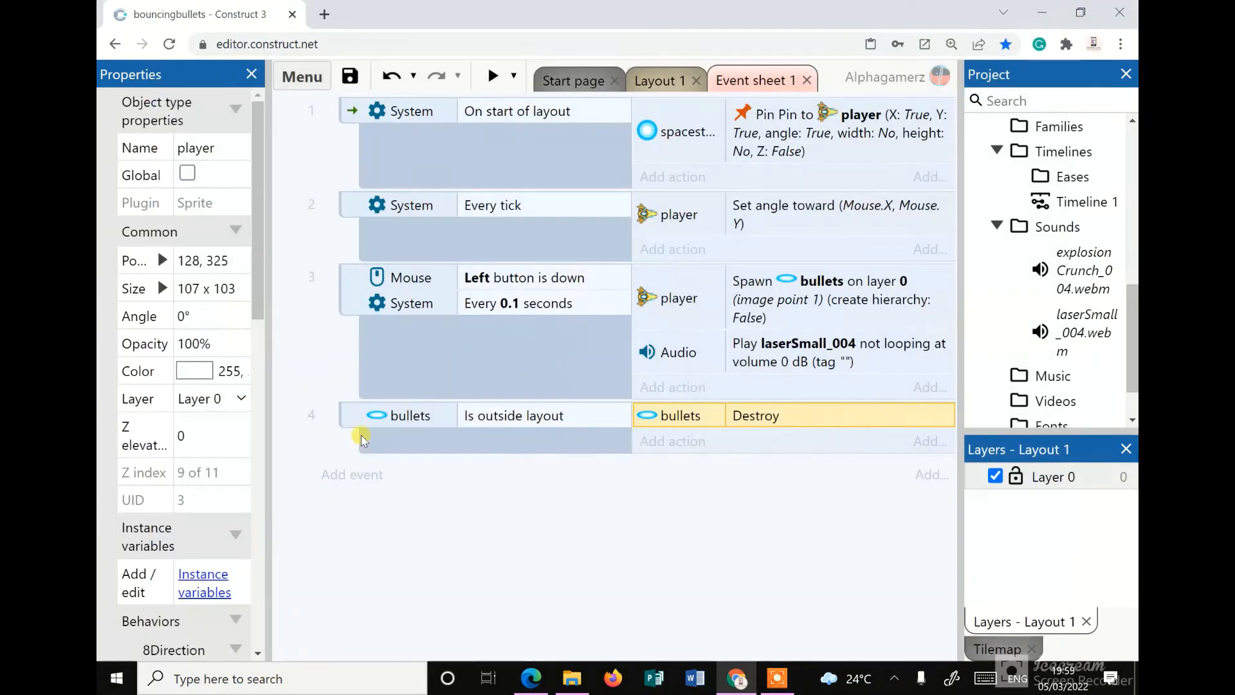
Start a new event with the bullets condition On collision with another object
left_click(348, 476)
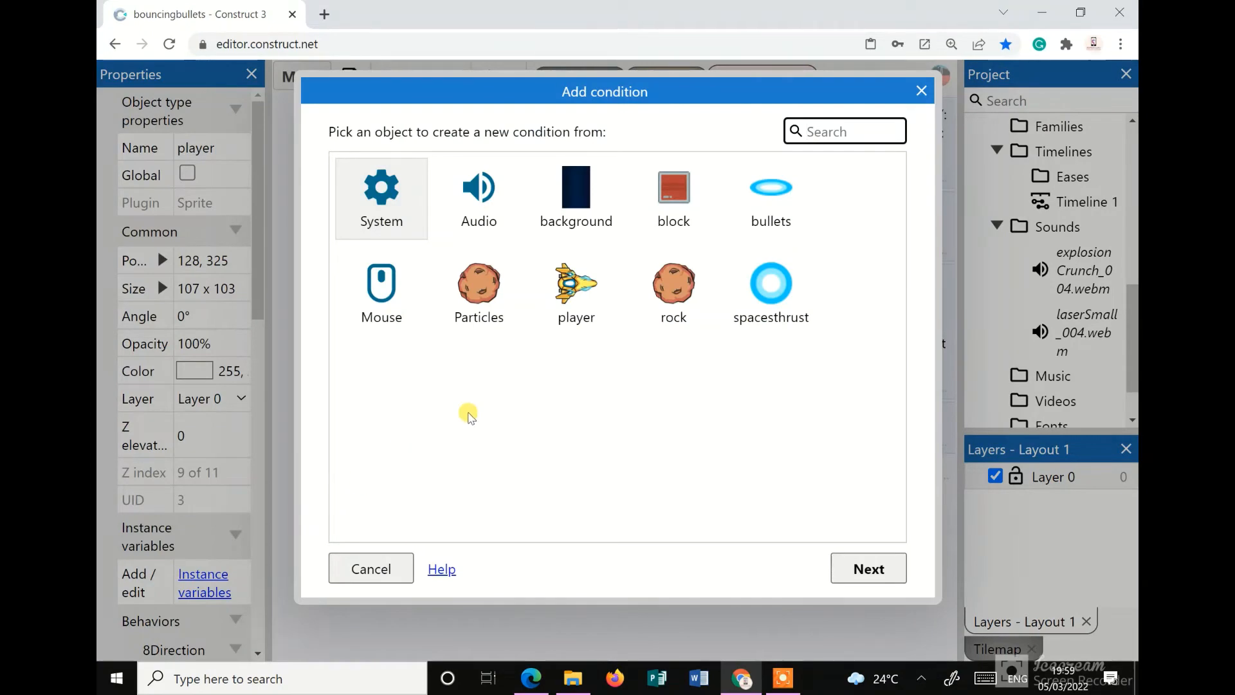
left_click(765, 207)
left_click(842, 567)
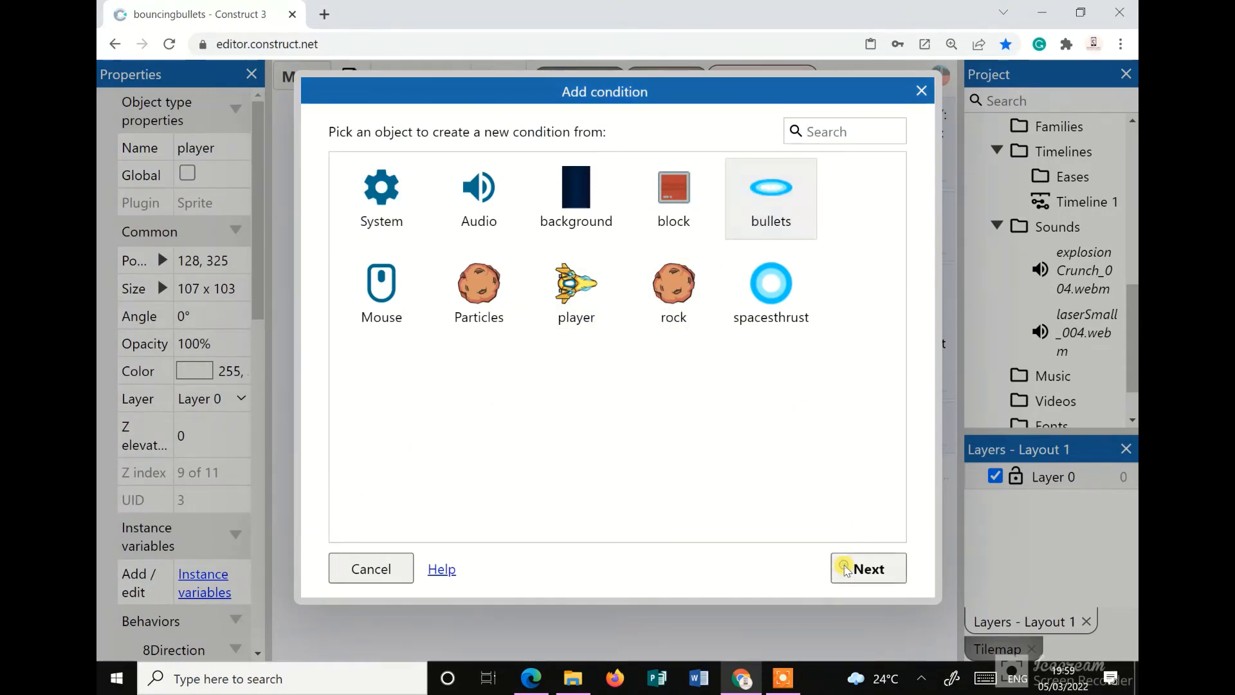
scroll(580, 463, "down", 4)
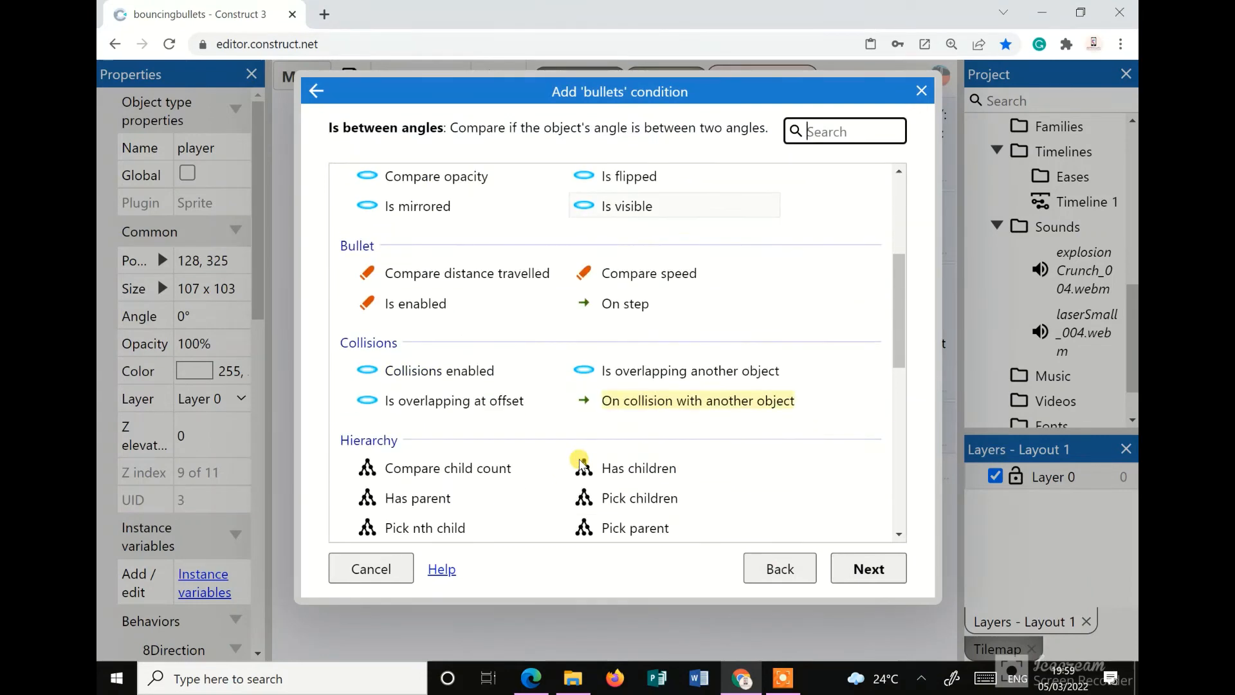
left_click(694, 402)
scroll(729, 406, "down", 3)
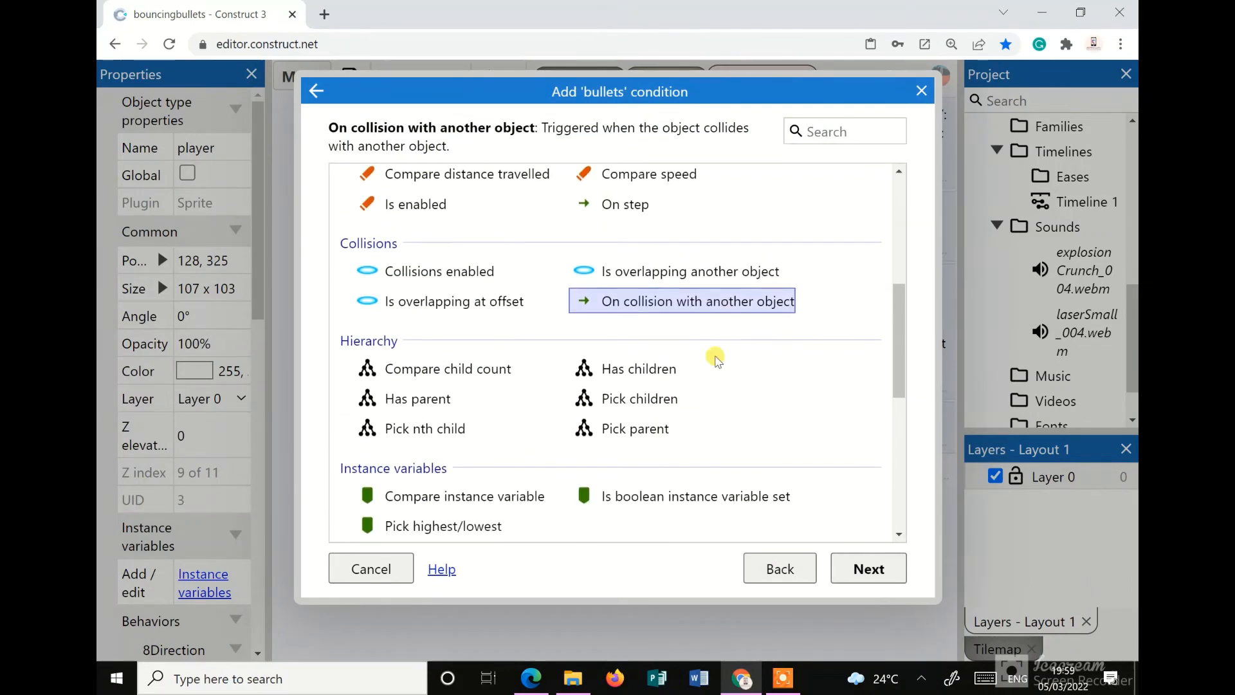
left_click(863, 568)
Choose rock as the collision object and finish the condition
left_click(575, 251)
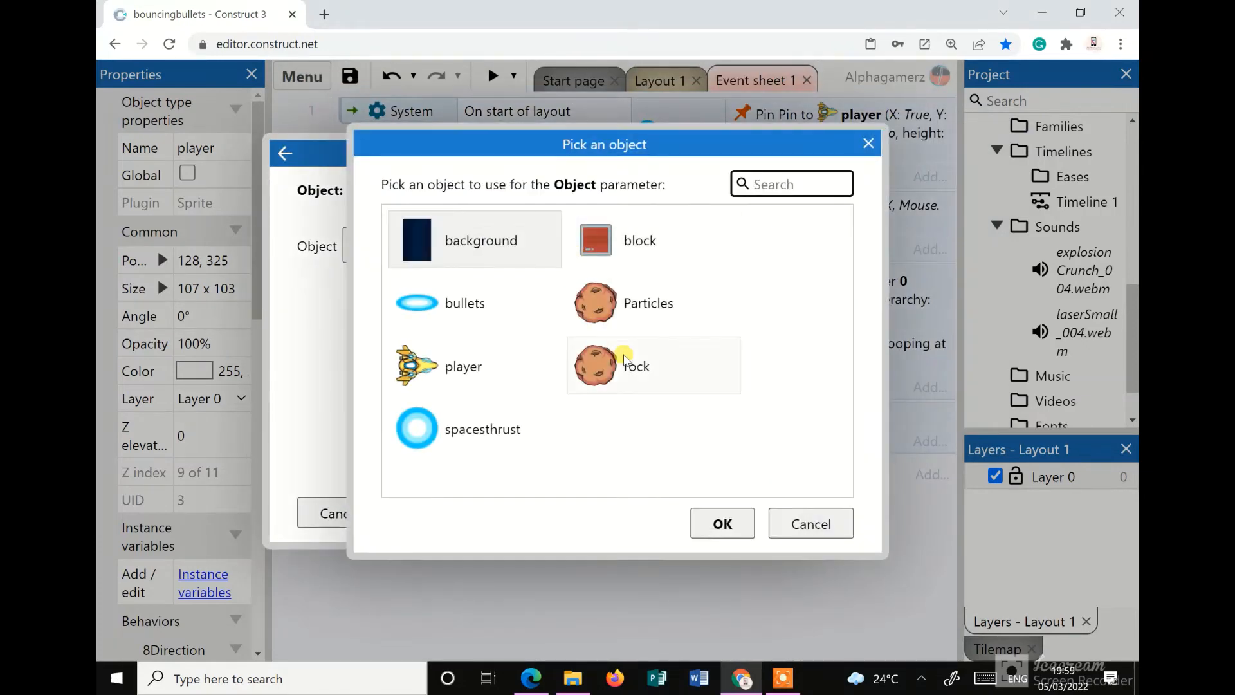
left_click(630, 366)
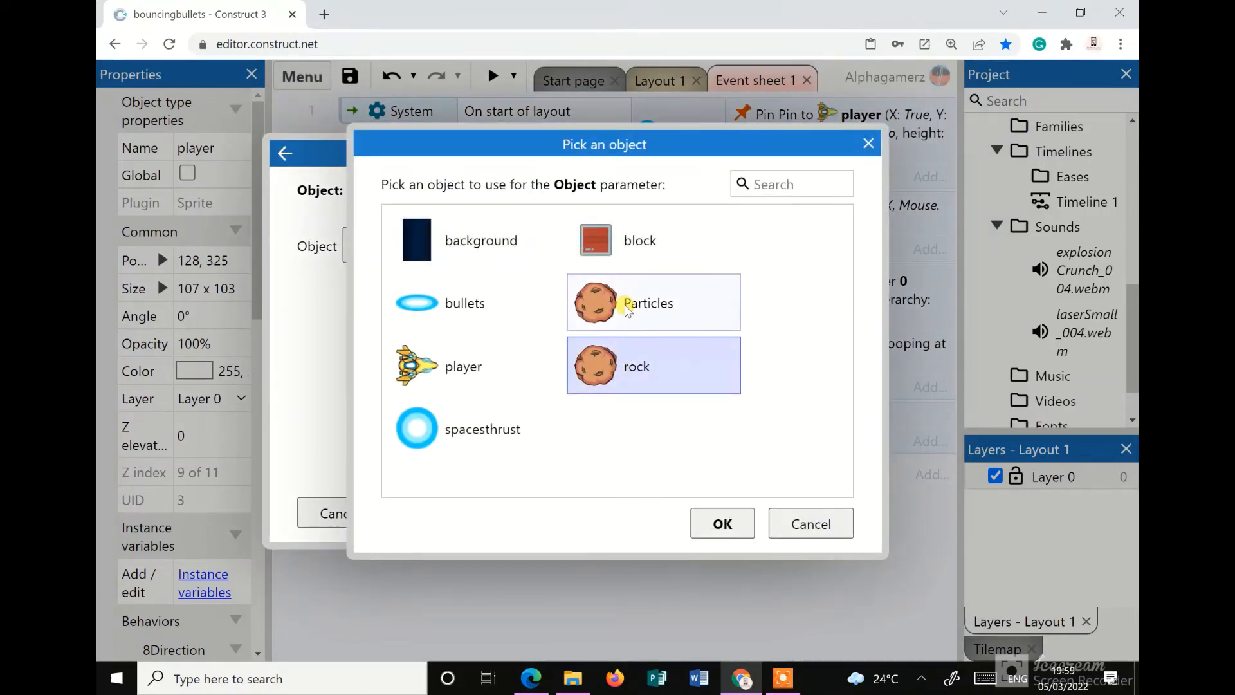
left_click(627, 308)
left_click(617, 363)
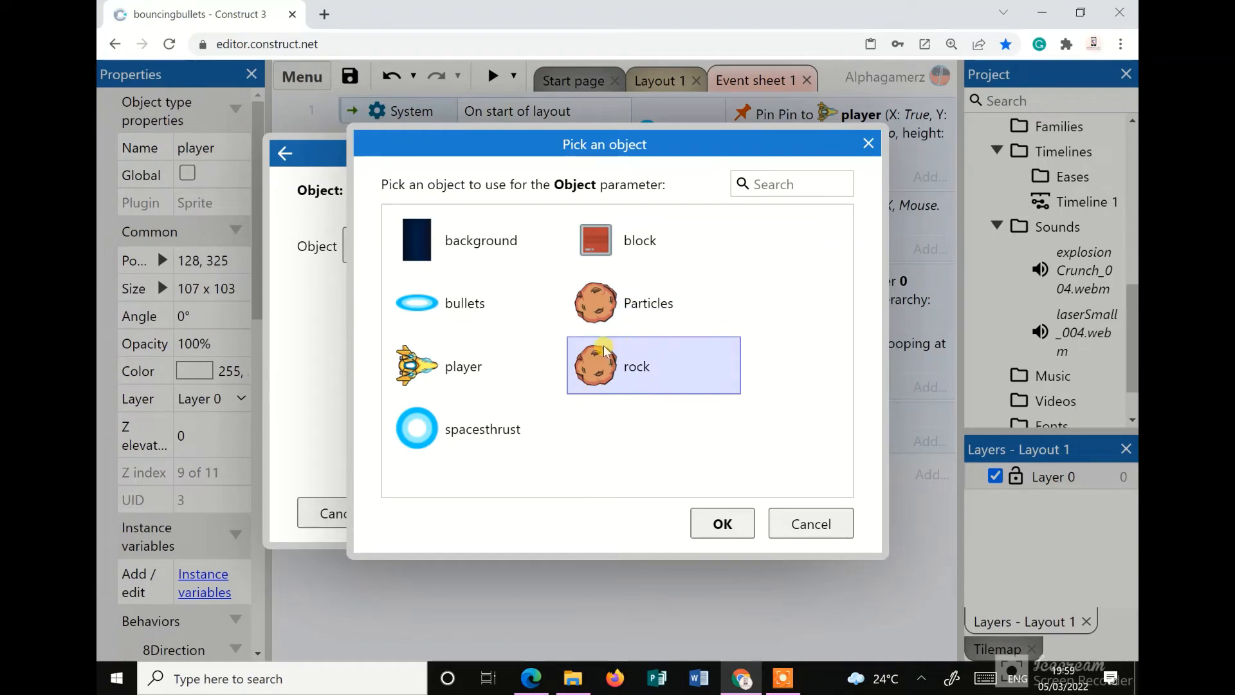
left_click(714, 522)
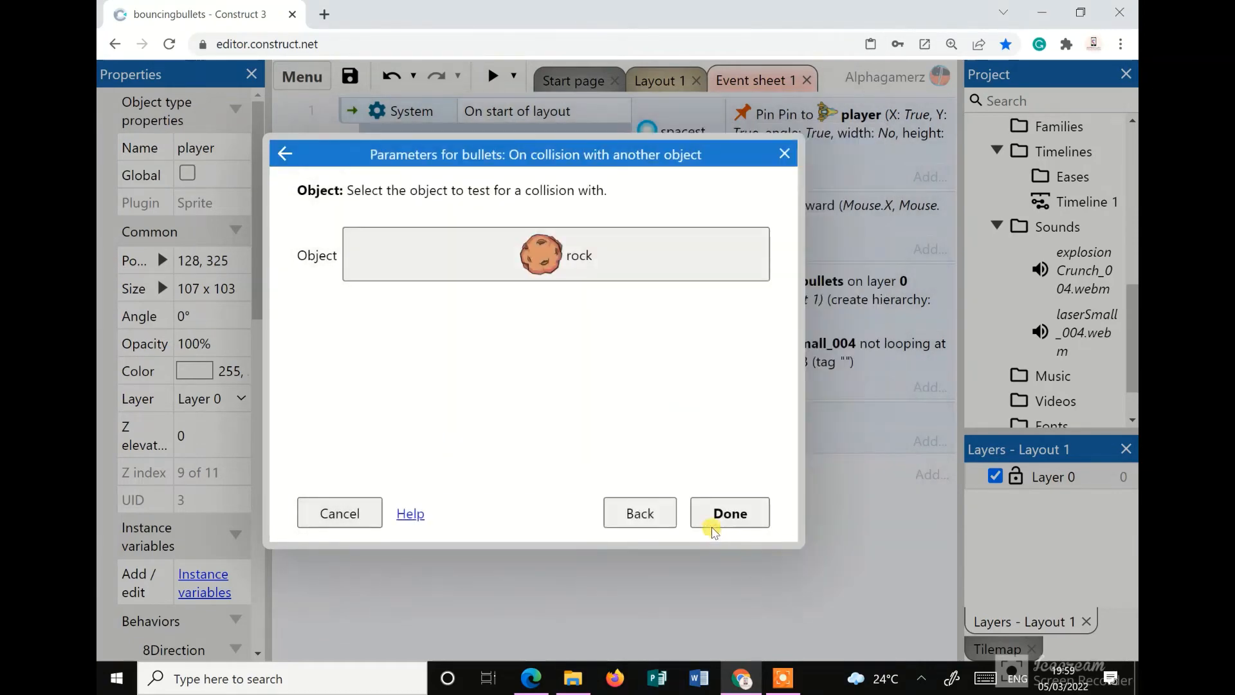
left_click(720, 518)
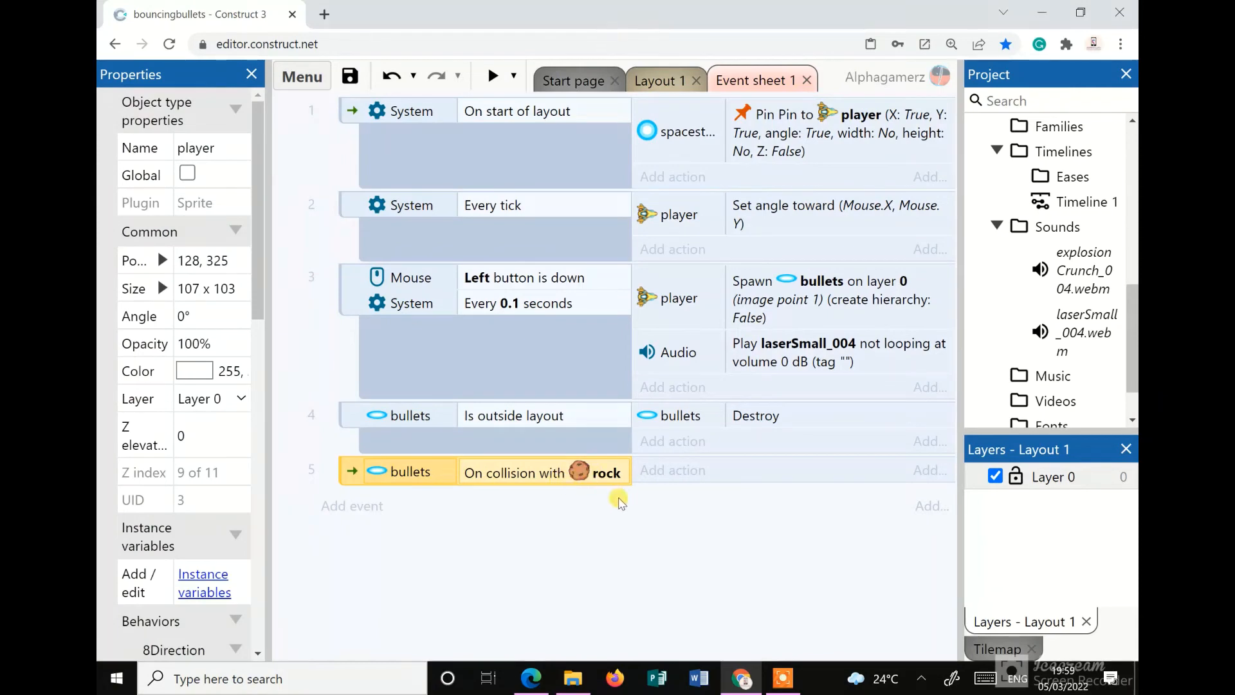
Add a Destroy action for bullets to the collision with rock event
left_click(651, 474)
left_click(787, 203)
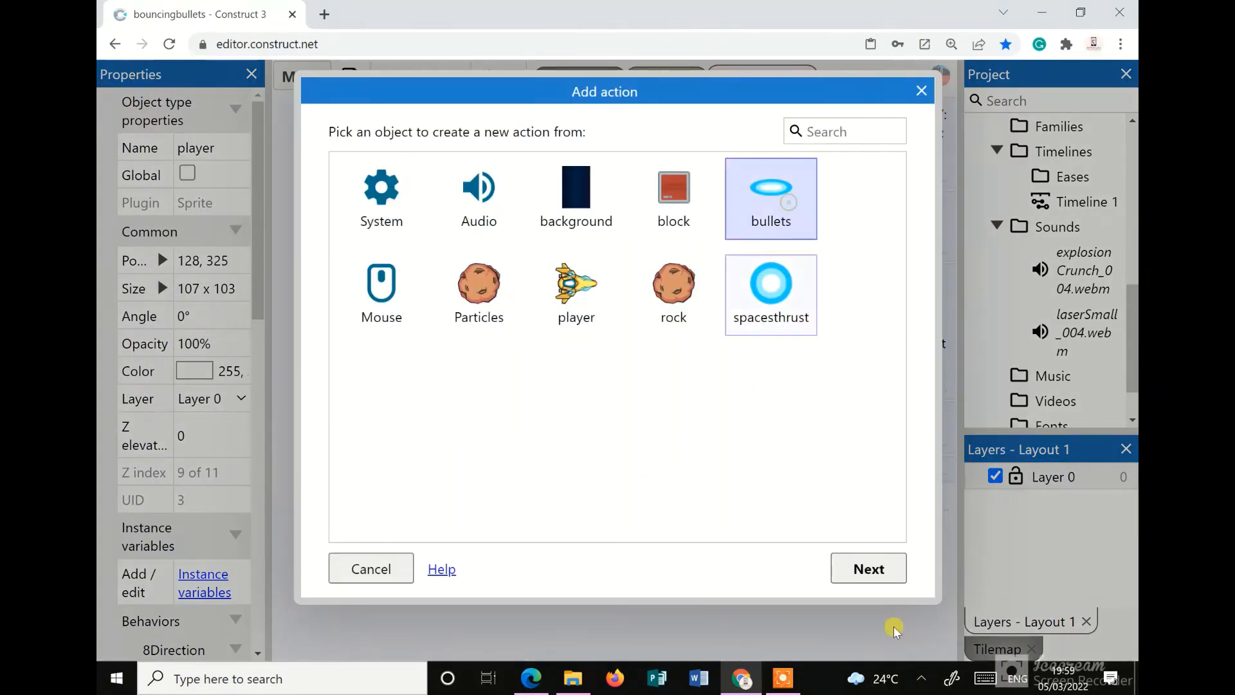
left_click(868, 569)
scroll(578, 455, "down", 2)
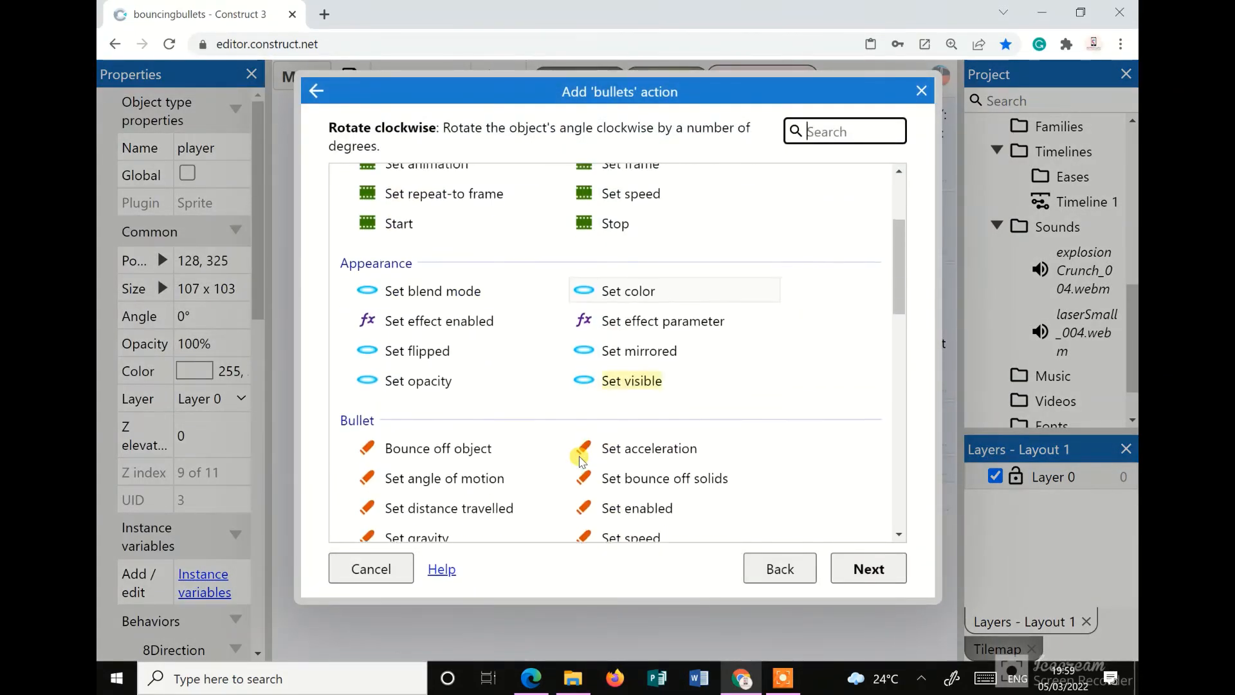
scroll(580, 459, "down", 7)
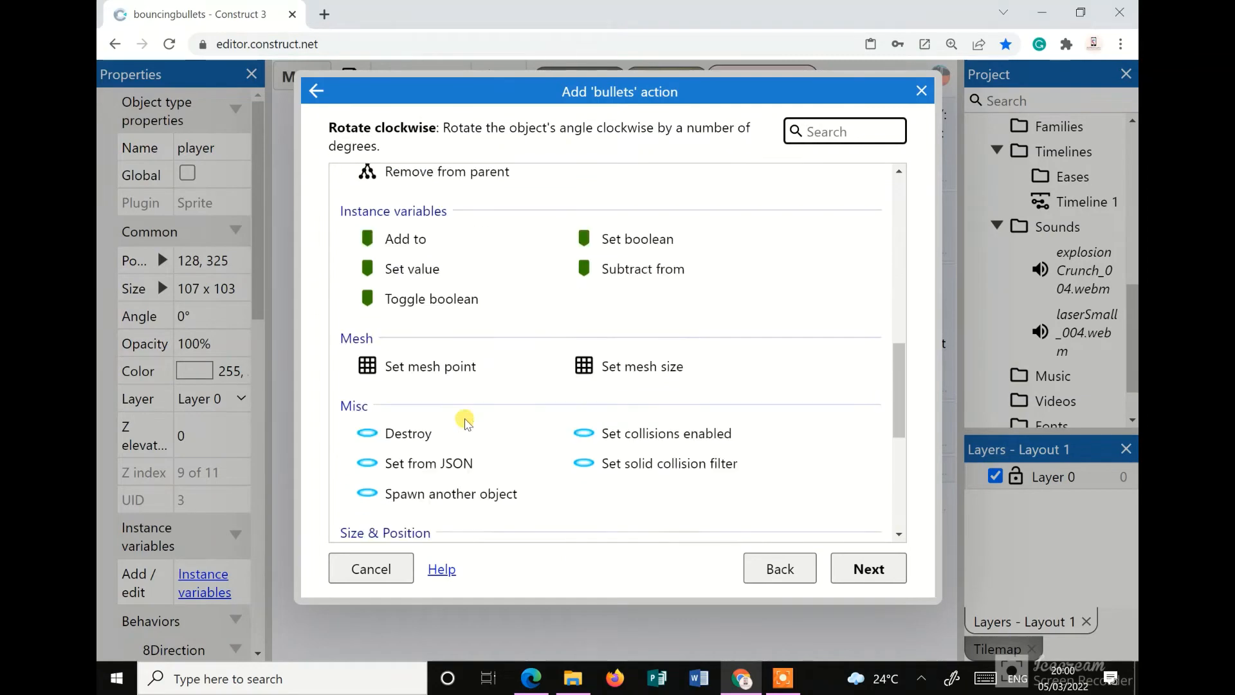
scroll(466, 422, "down", 2)
left_click(455, 336)
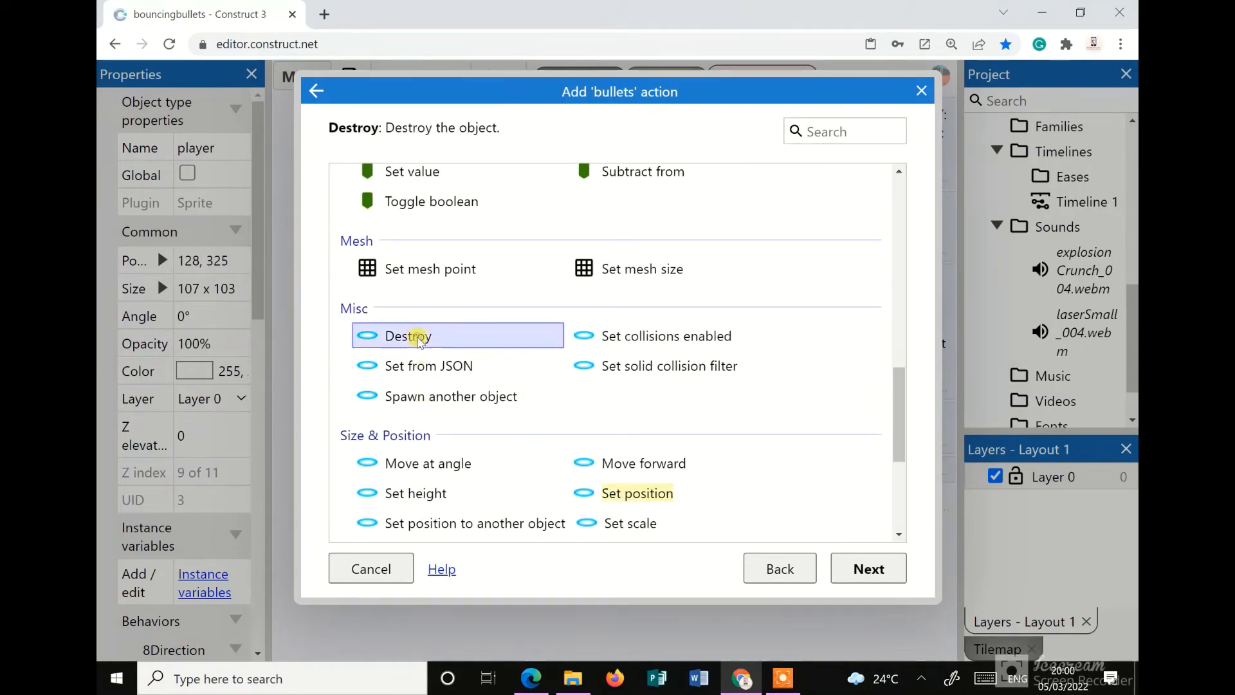
left_click(868, 568)
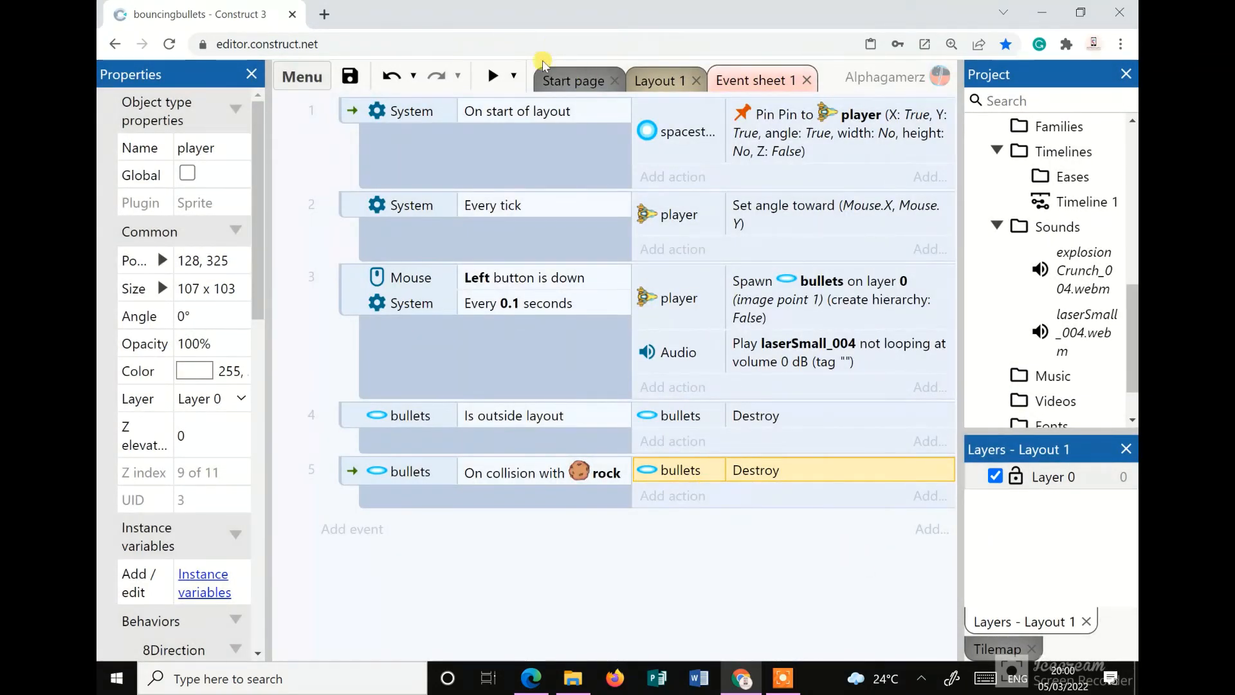
Preview the game, fire bullets to test their collision with the rock, and close the preview window
left_click(493, 76)
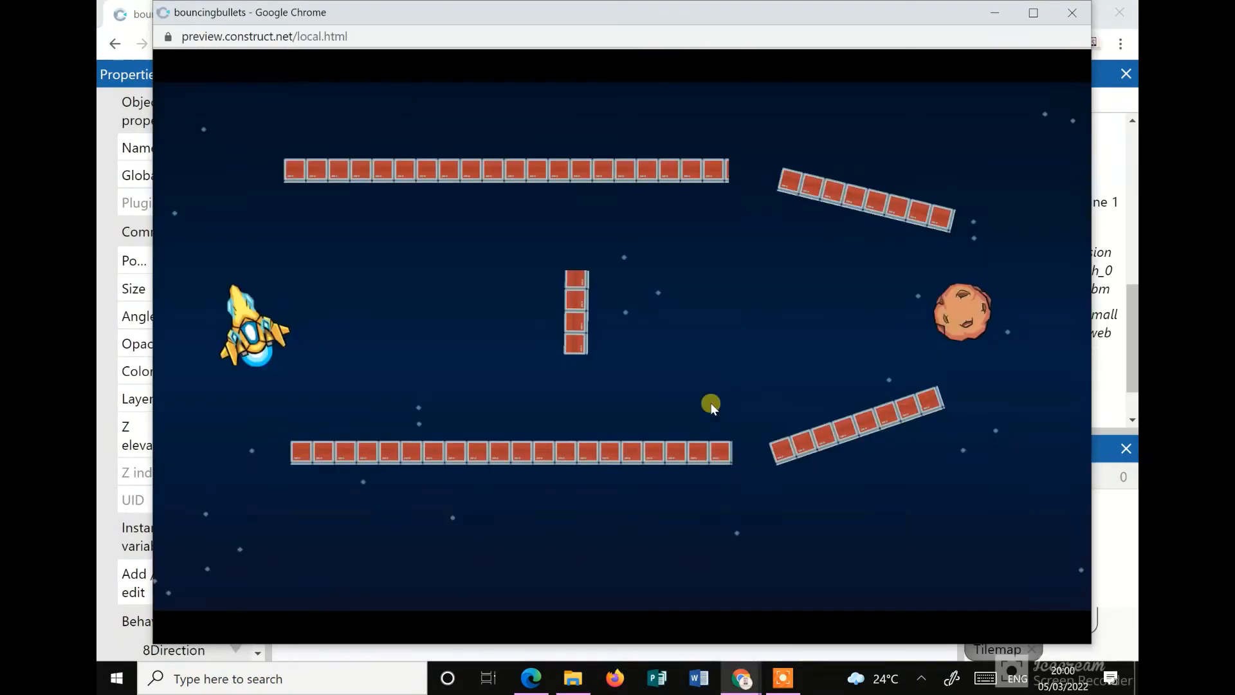
left_click(658, 447)
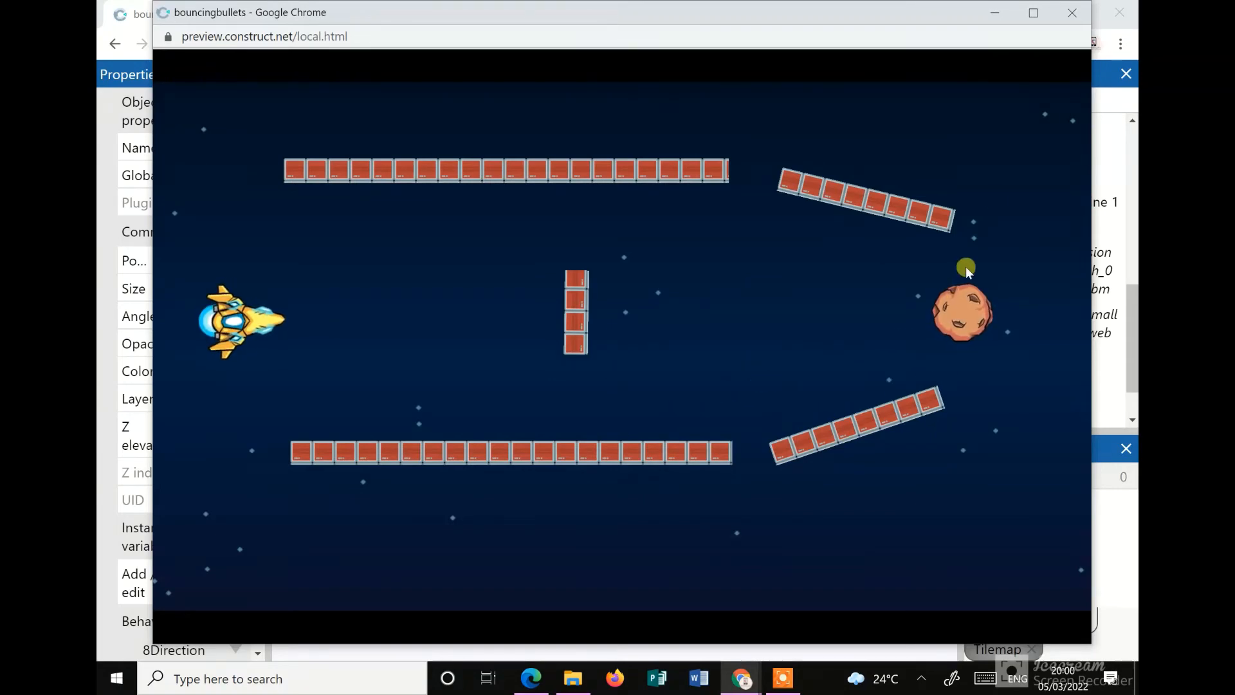
left_click(1072, 13)
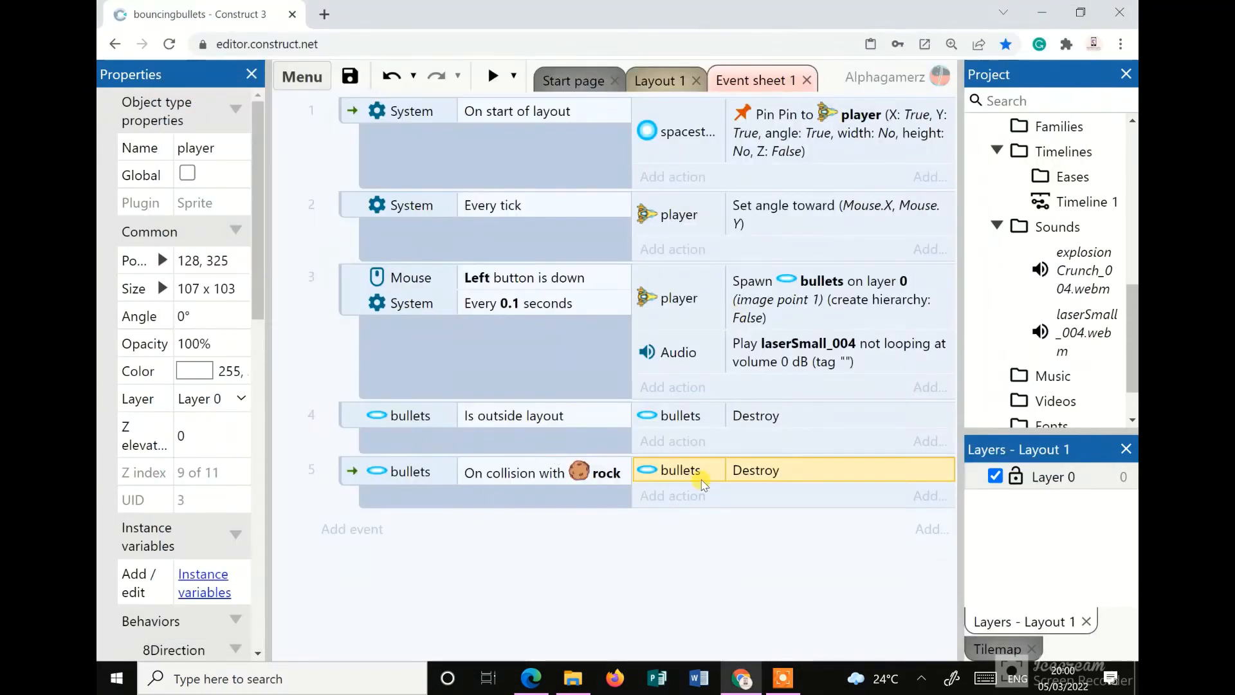
Add a System Wait action of 0.5 seconds to the bullets collision with rock event
left_click(666, 497)
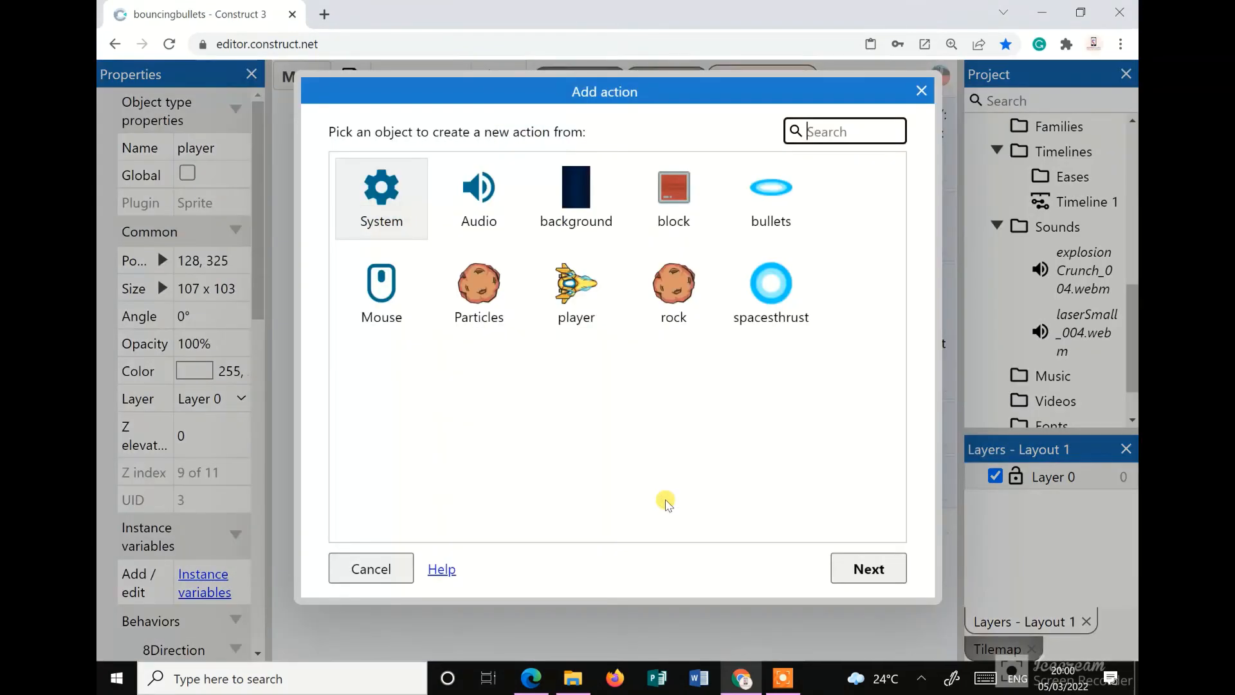
left_click(409, 201)
left_click(865, 570)
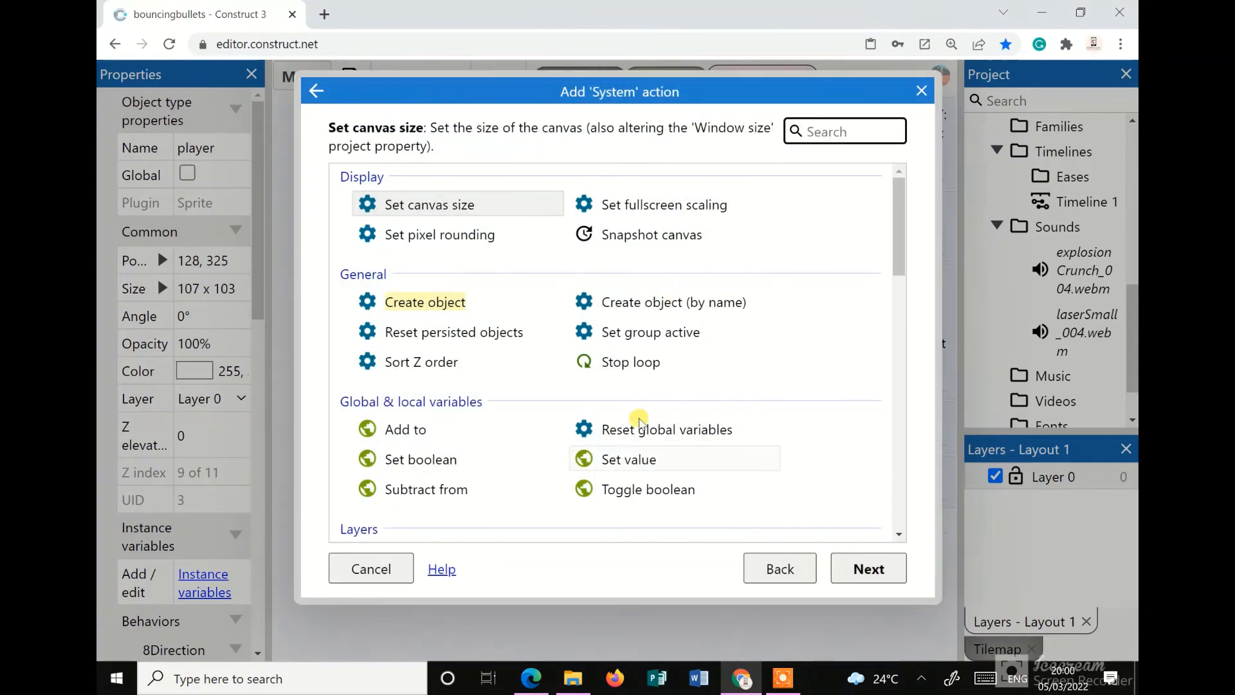
scroll(604, 408, "down", 6)
scroll(603, 411, "down", 10)
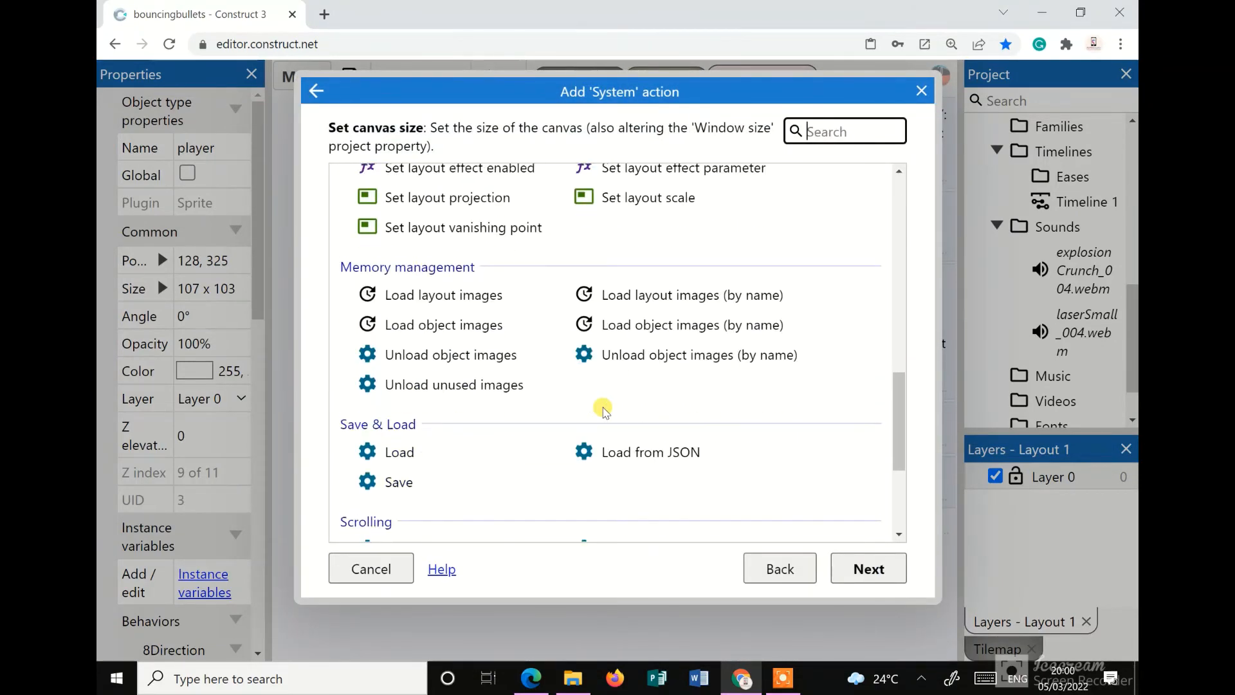
left_click(625, 485)
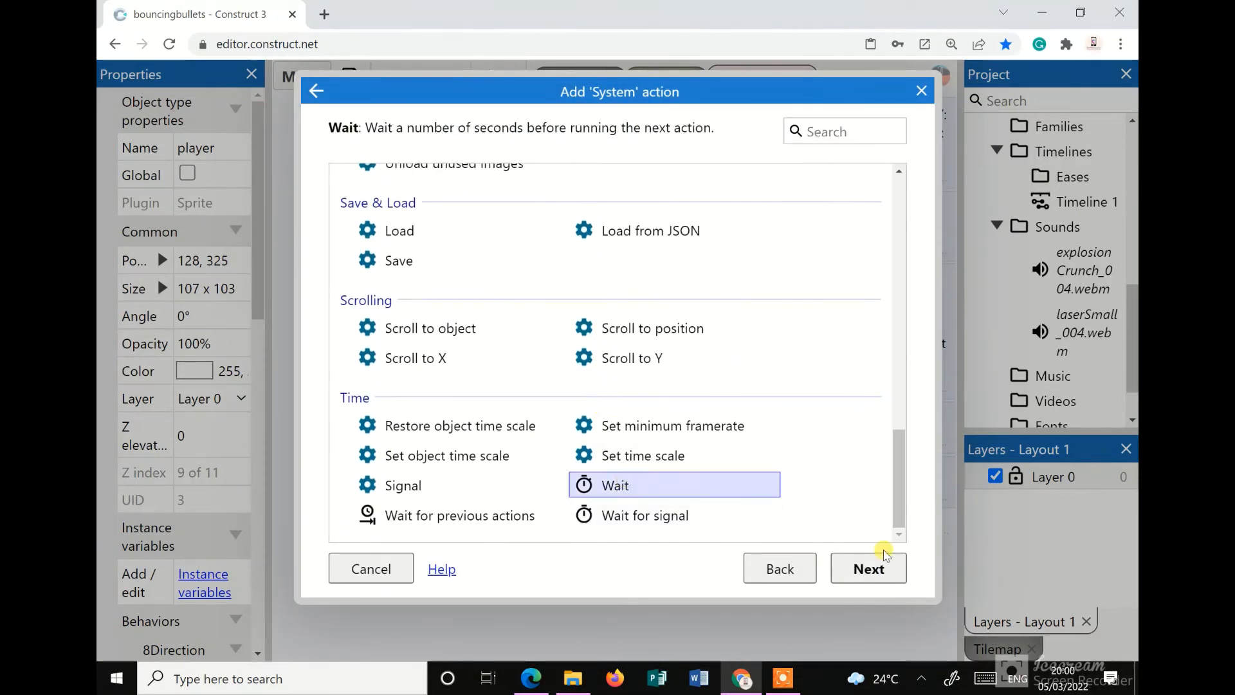
left_click(868, 567)
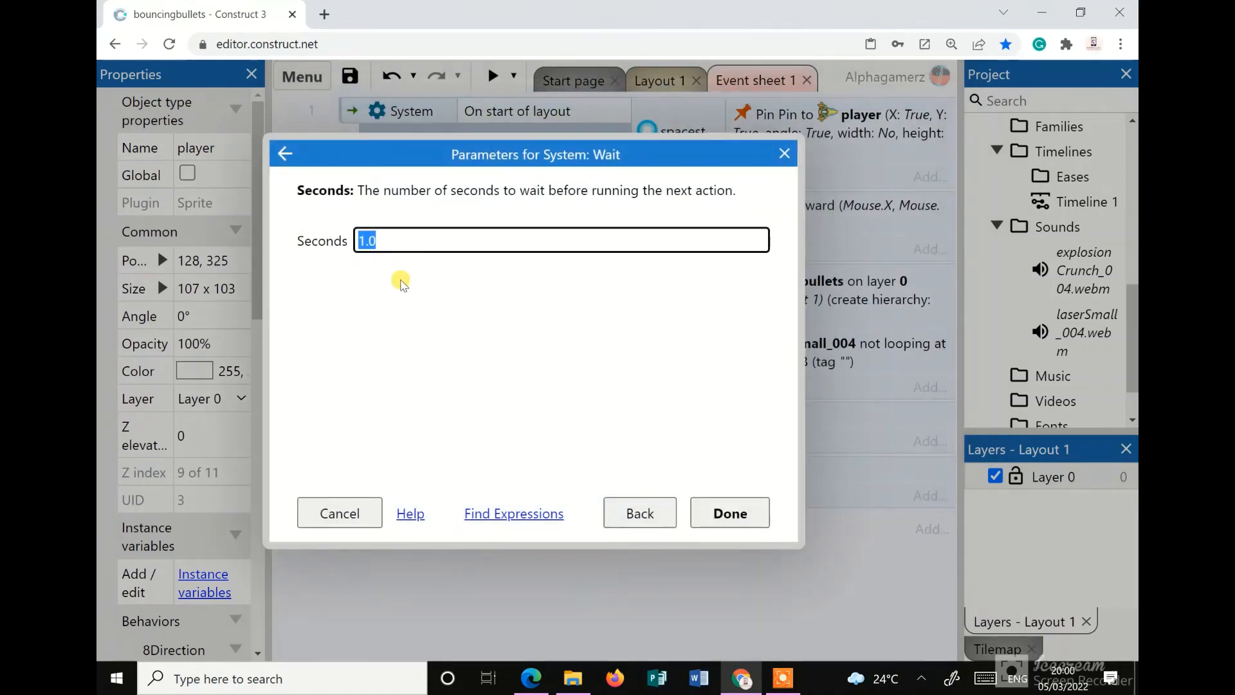
type("0.5")
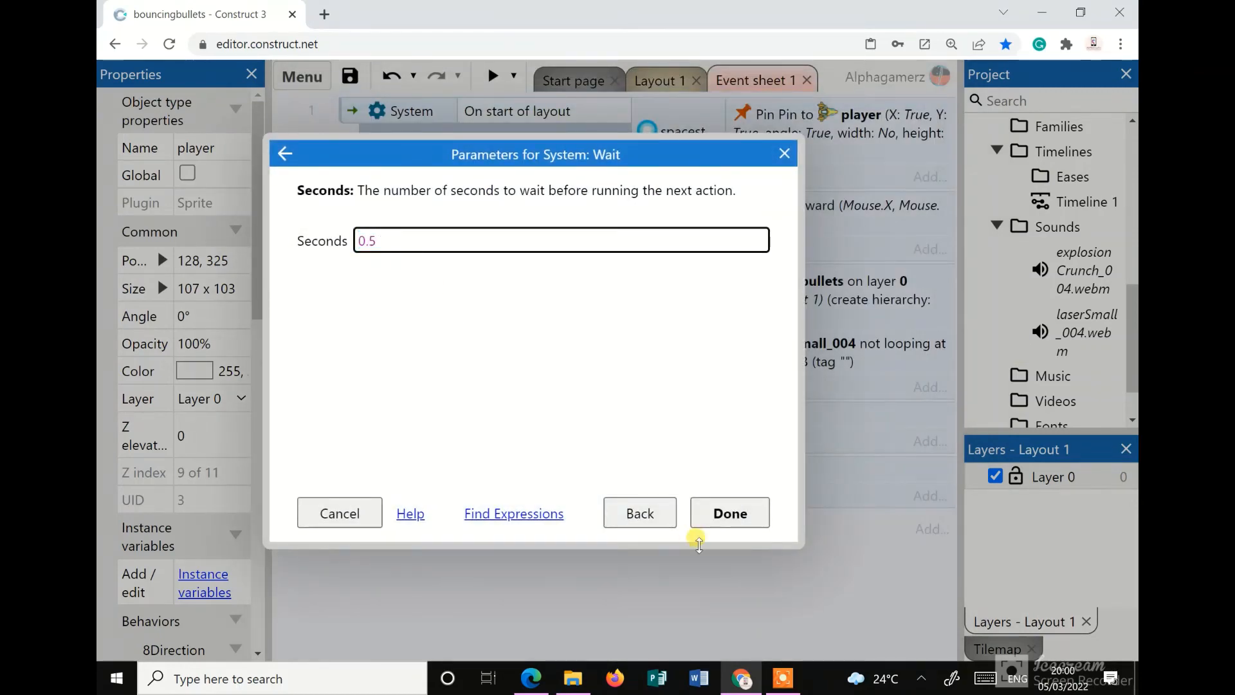
left_click(731, 516)
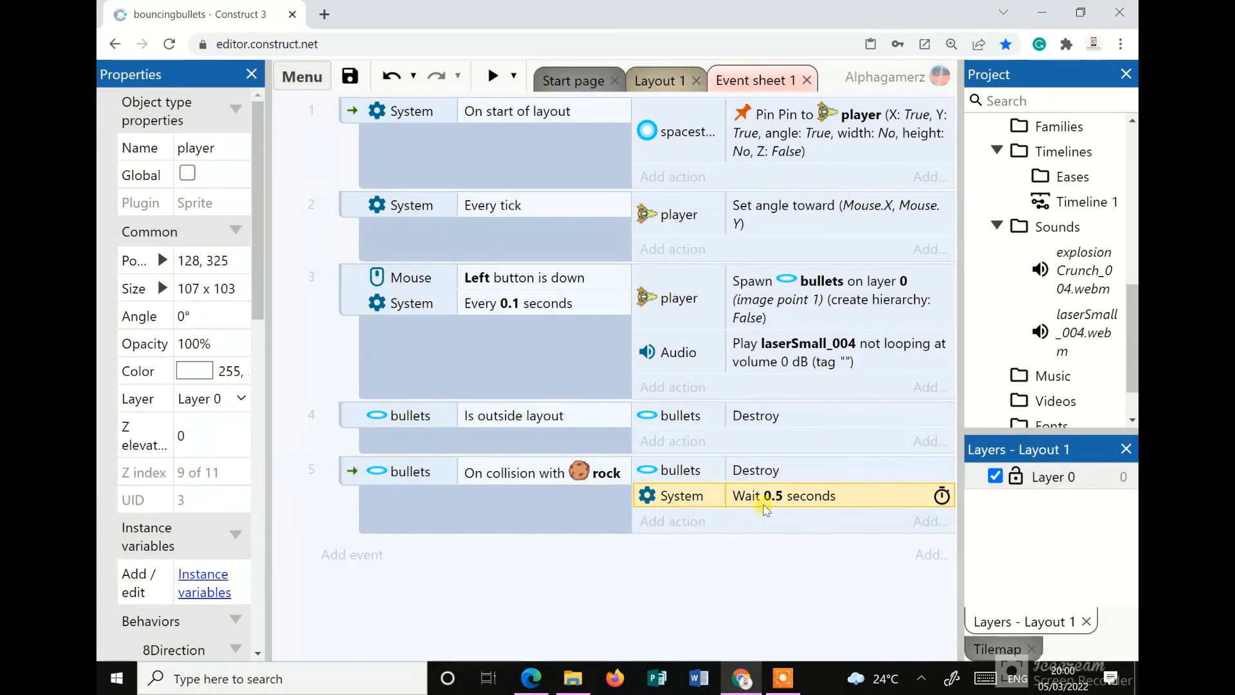
Add a rock action to the bullets collision with rock event that spawns Particles on layer 0 at image point 0
left_click(673, 521)
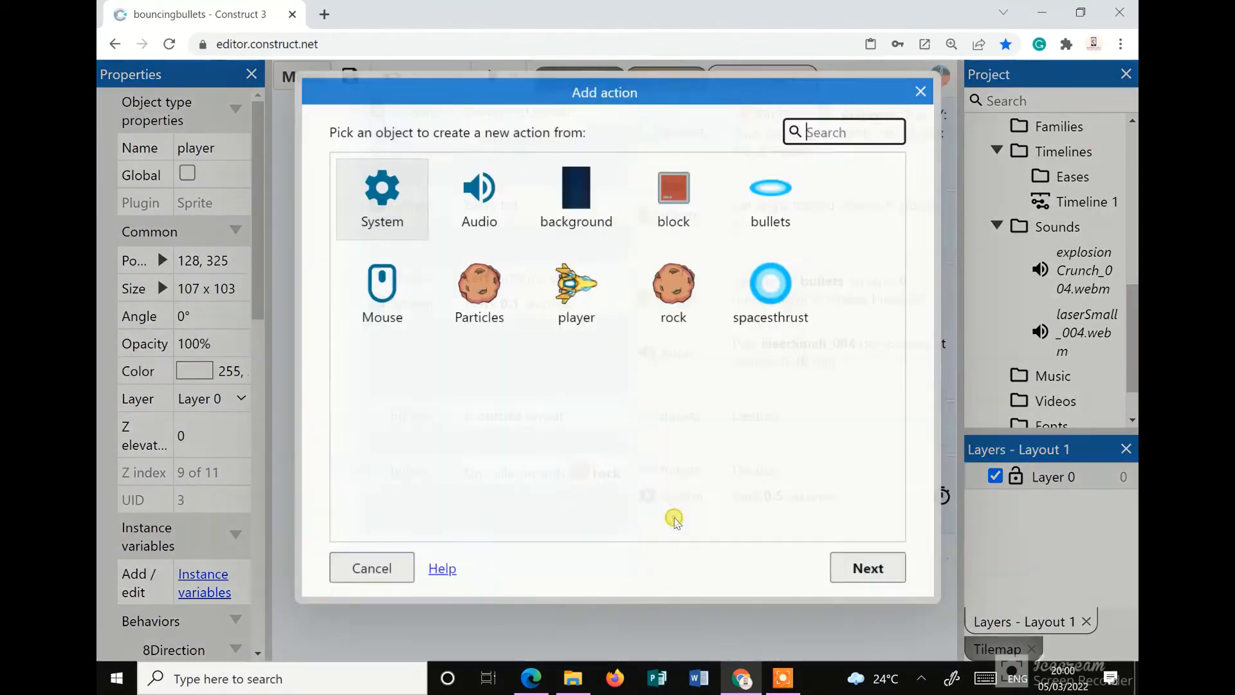
left_click(676, 293)
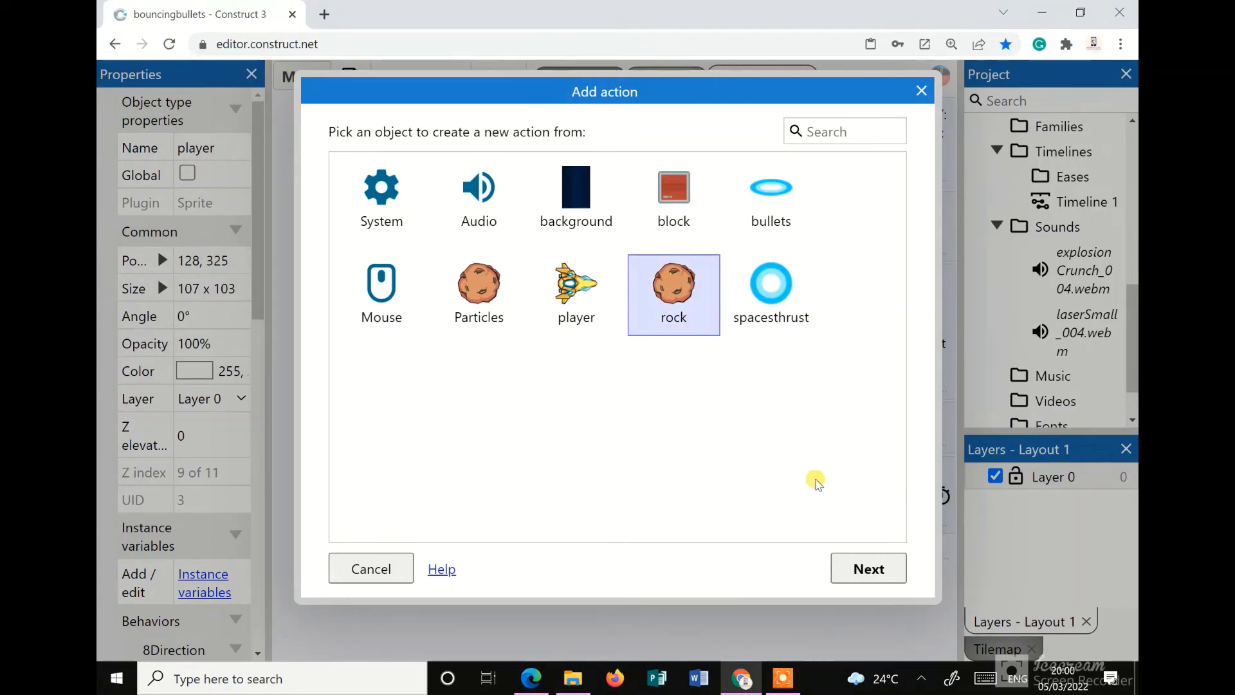
left_click(864, 568)
scroll(666, 328, "down", 3)
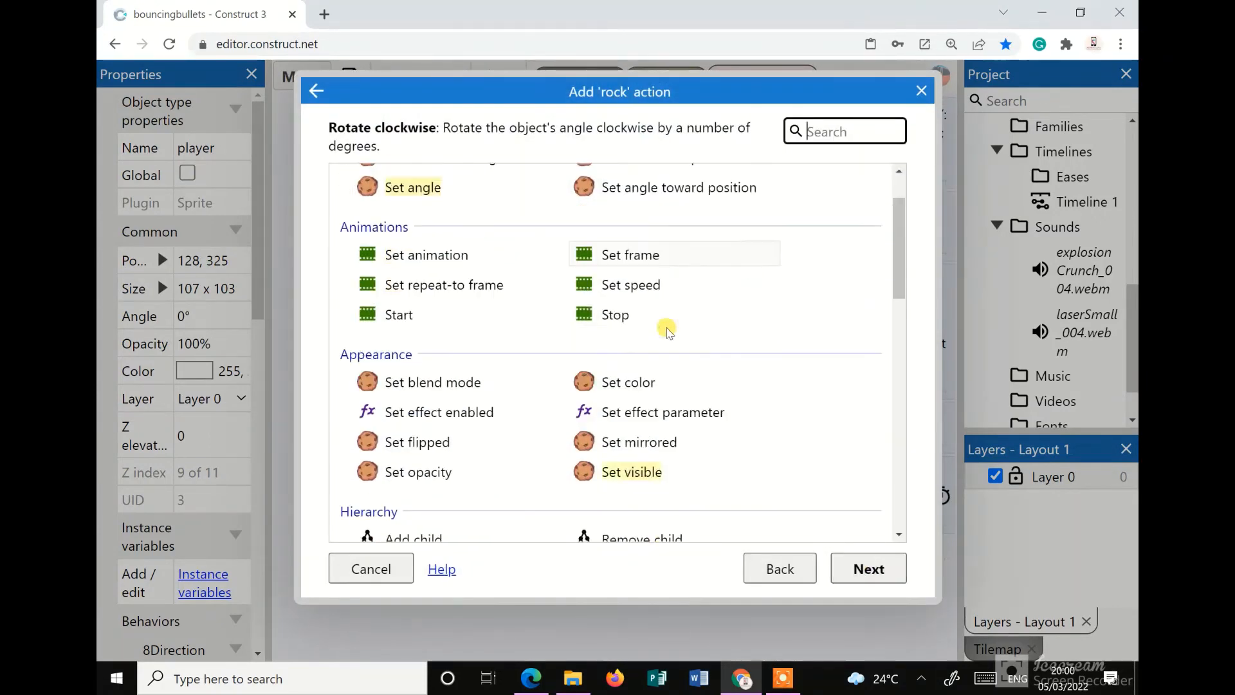
scroll(666, 330, "down", 9)
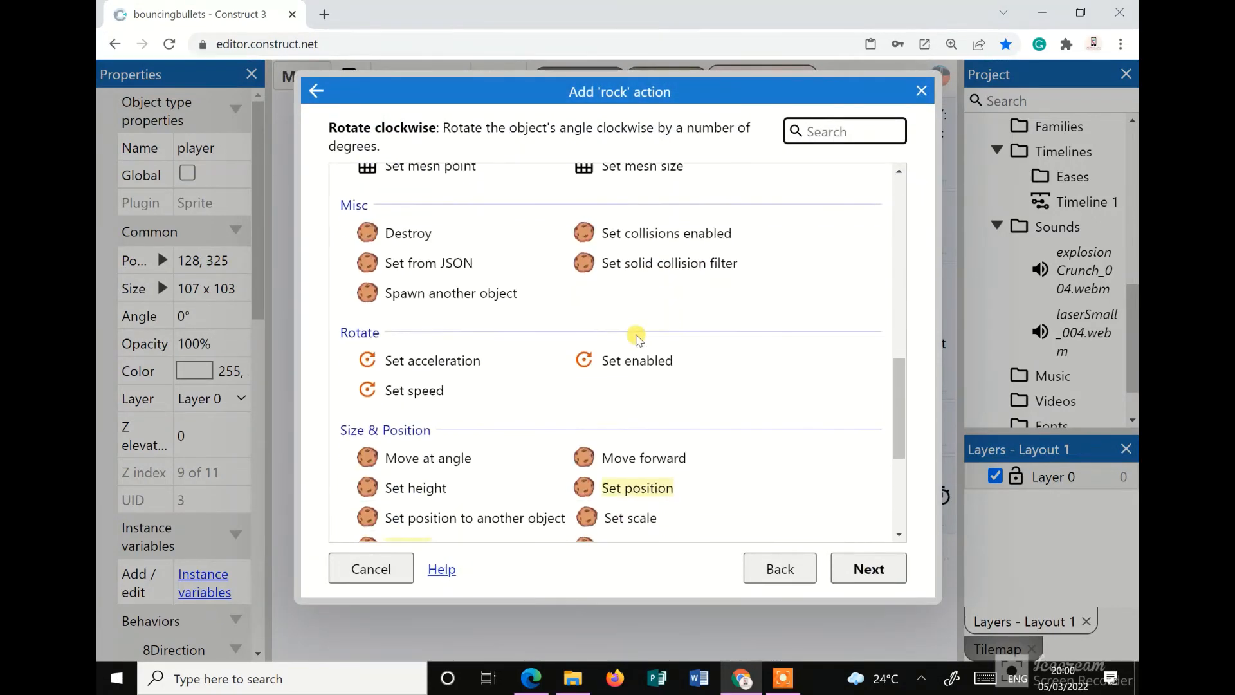
left_click(477, 291)
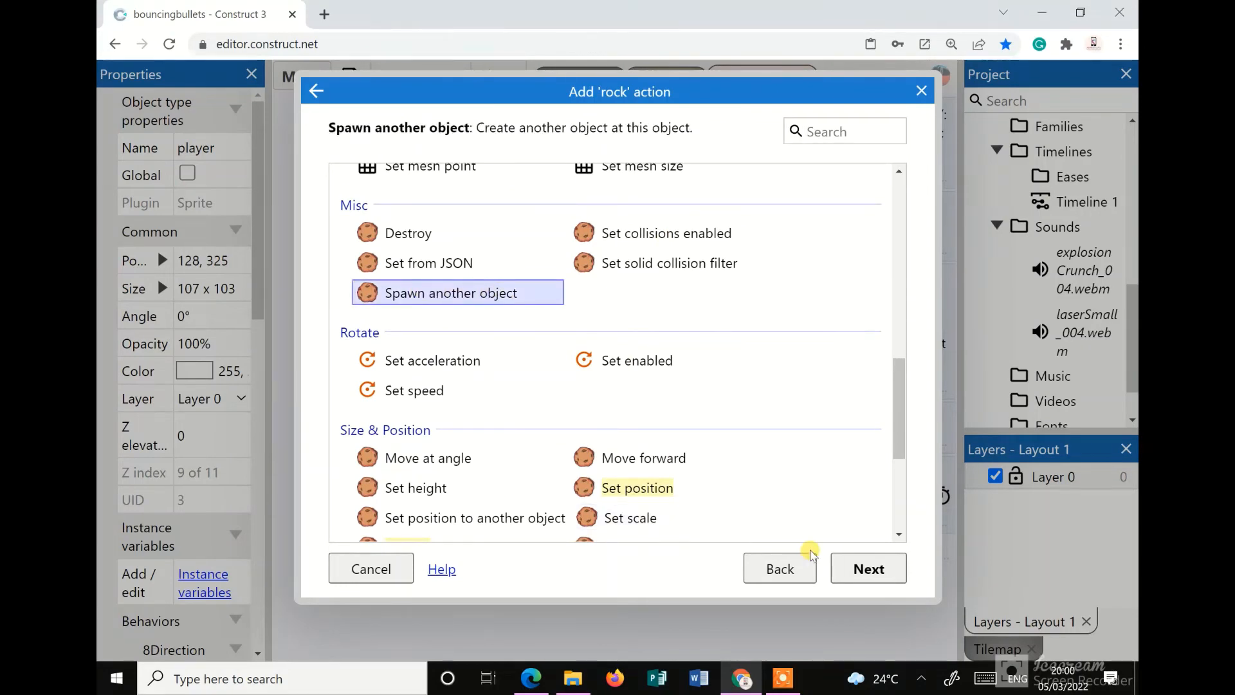
left_click(865, 567)
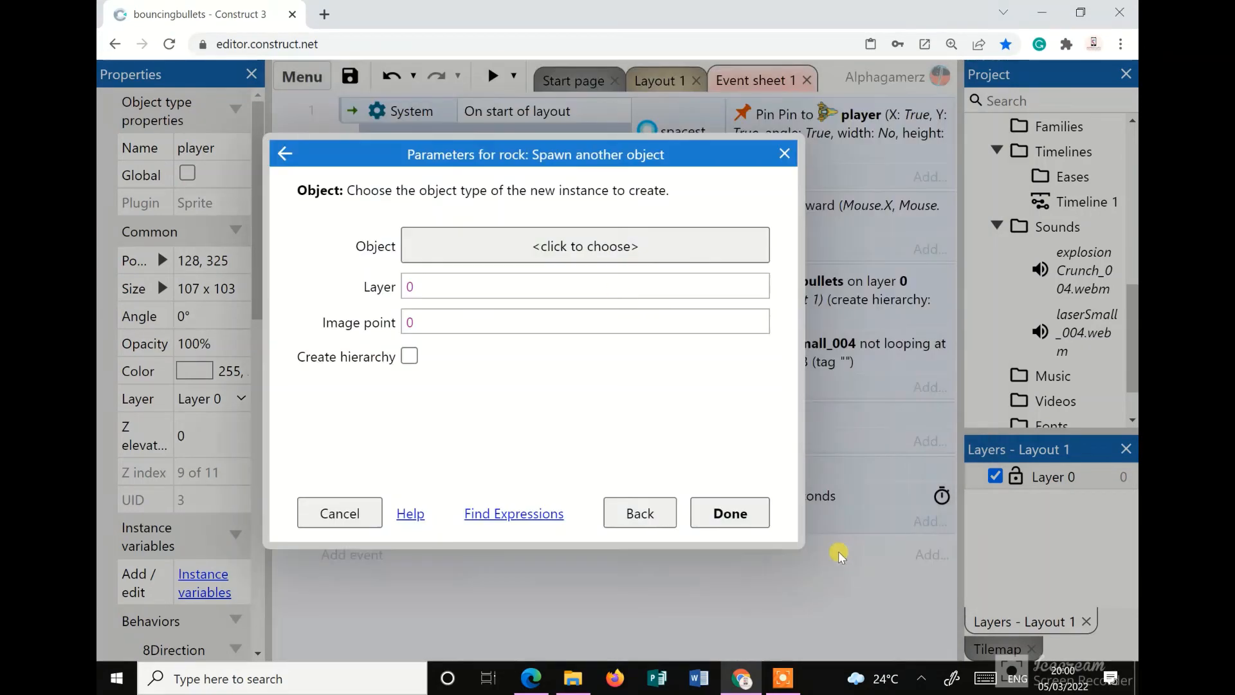
left_click(622, 248)
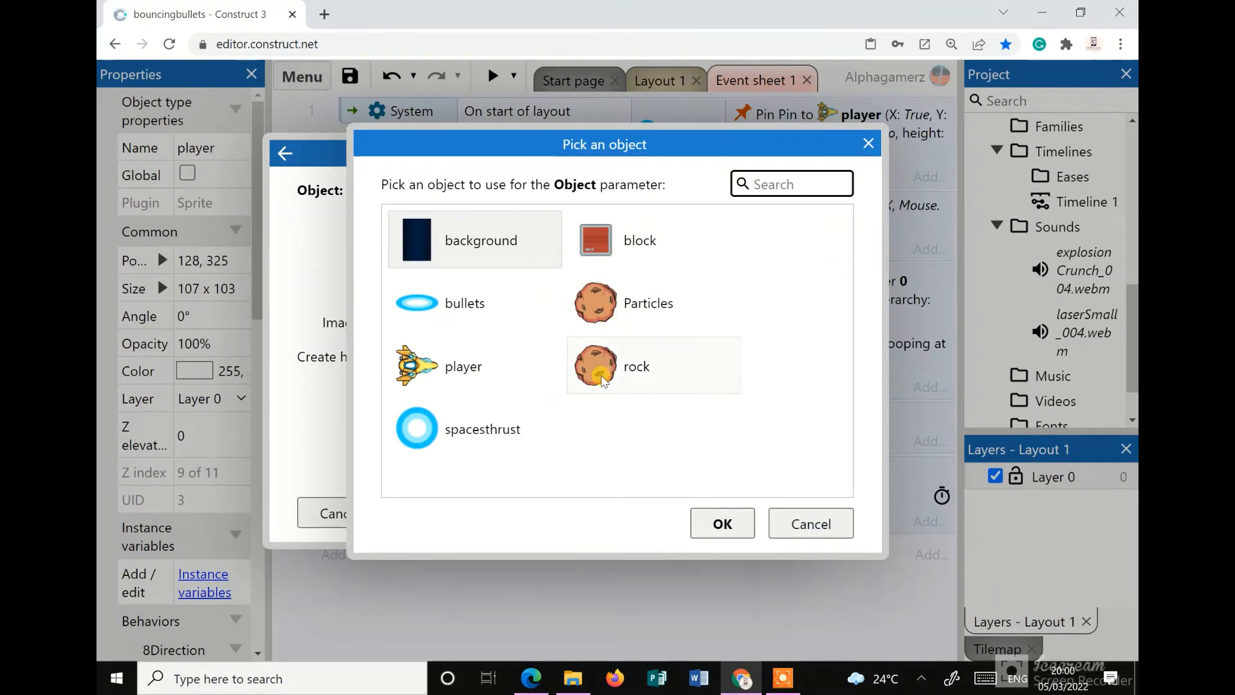
left_click(646, 320)
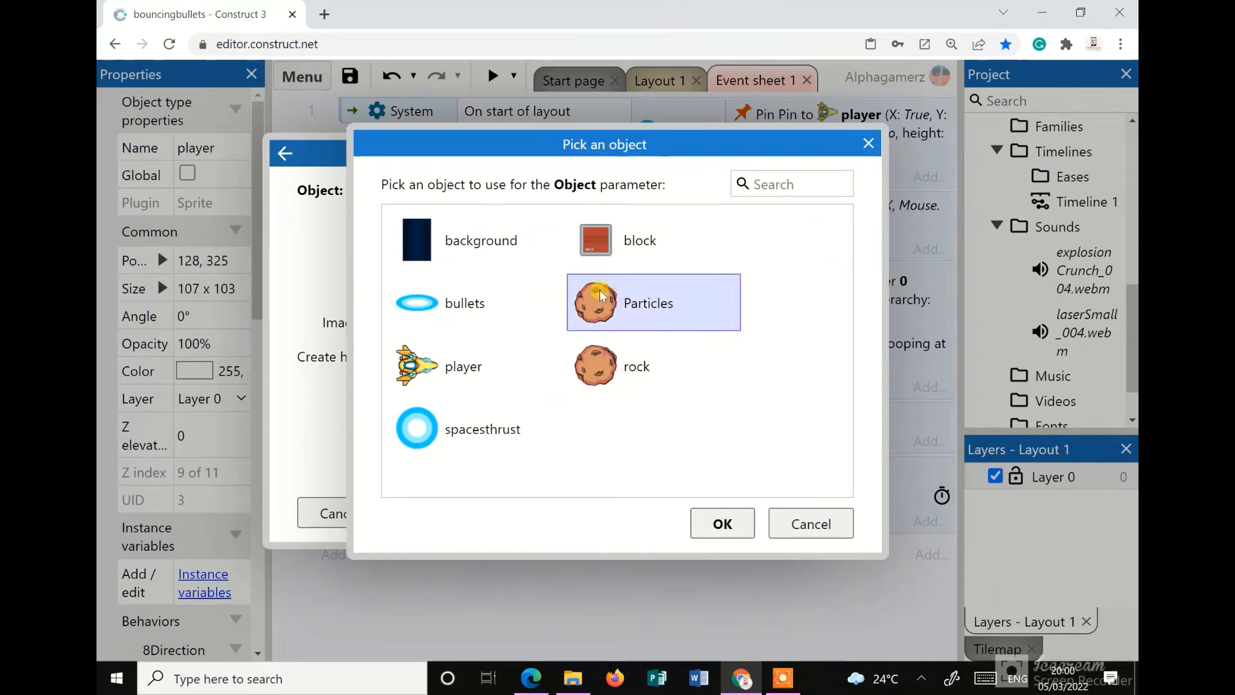
left_click(712, 522)
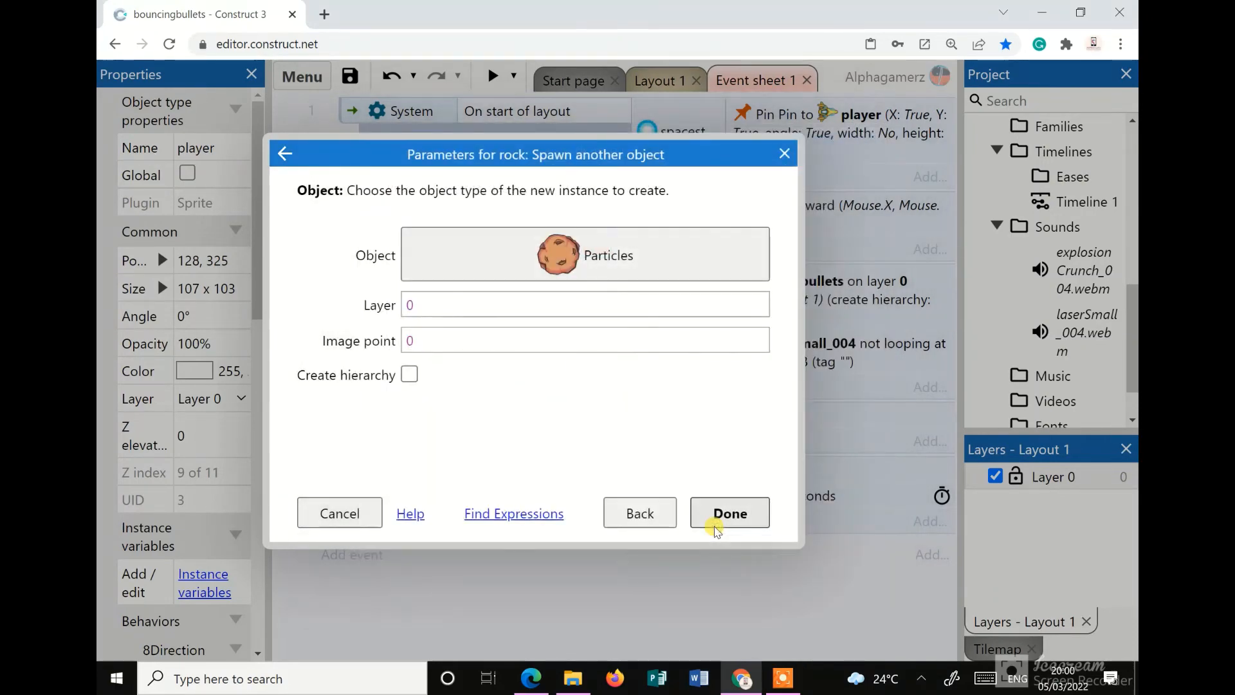
left_click(715, 515)
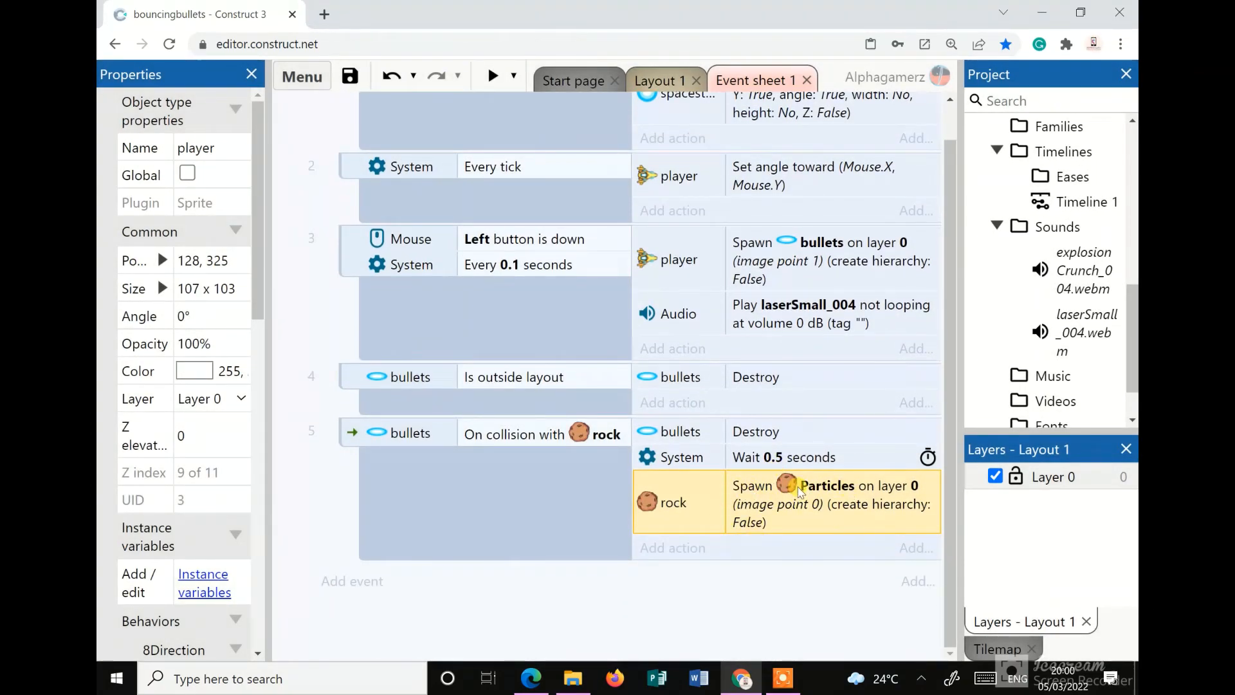
Add a Destroy action for rock after the Particles spawn in the bullets collision event
left_click(669, 550)
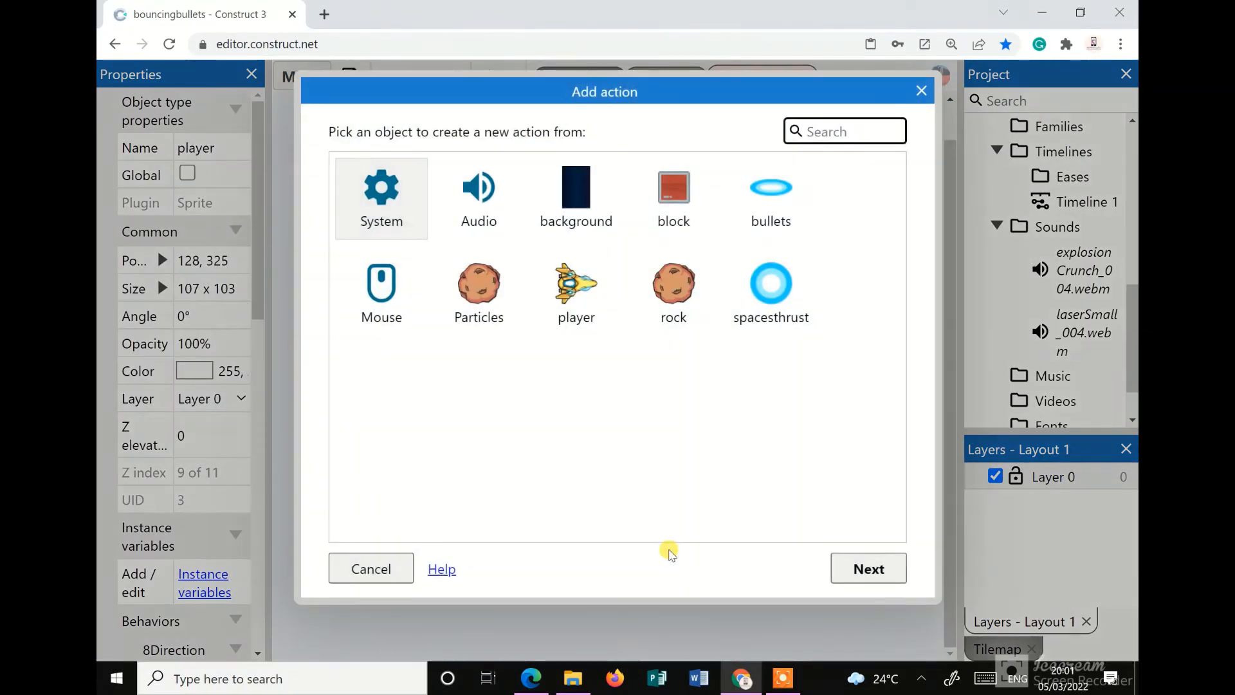
left_click(687, 301)
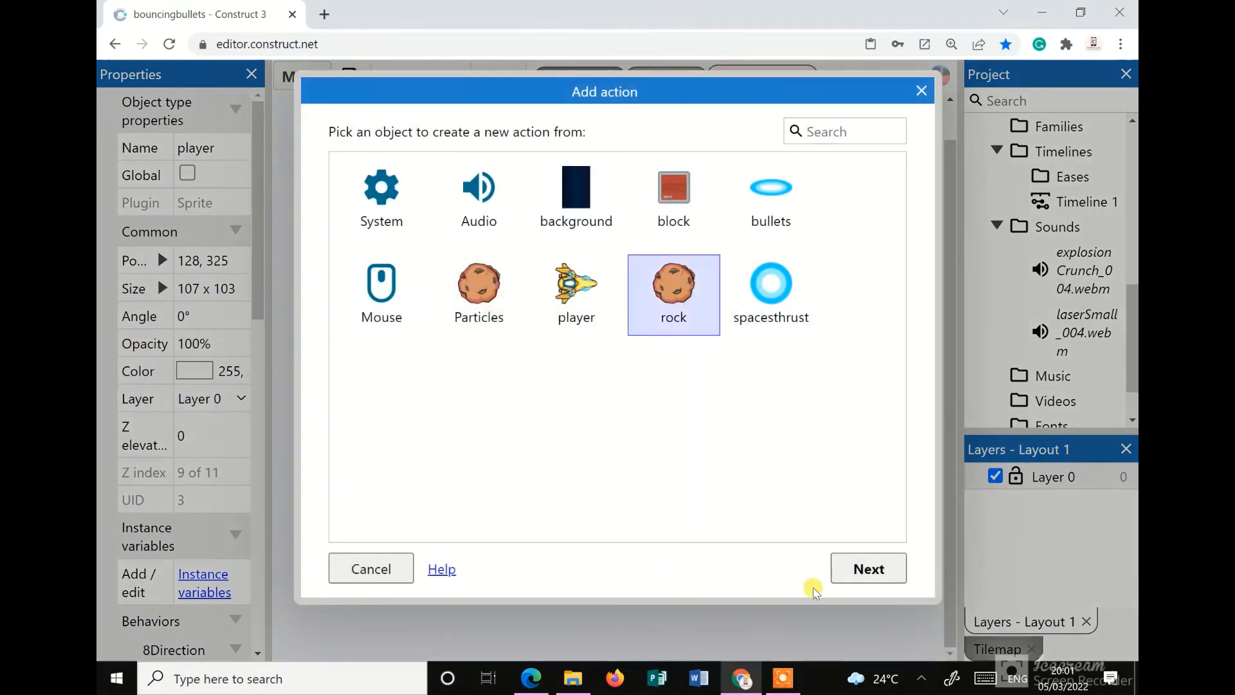
left_click(868, 569)
scroll(602, 451, "down", 3)
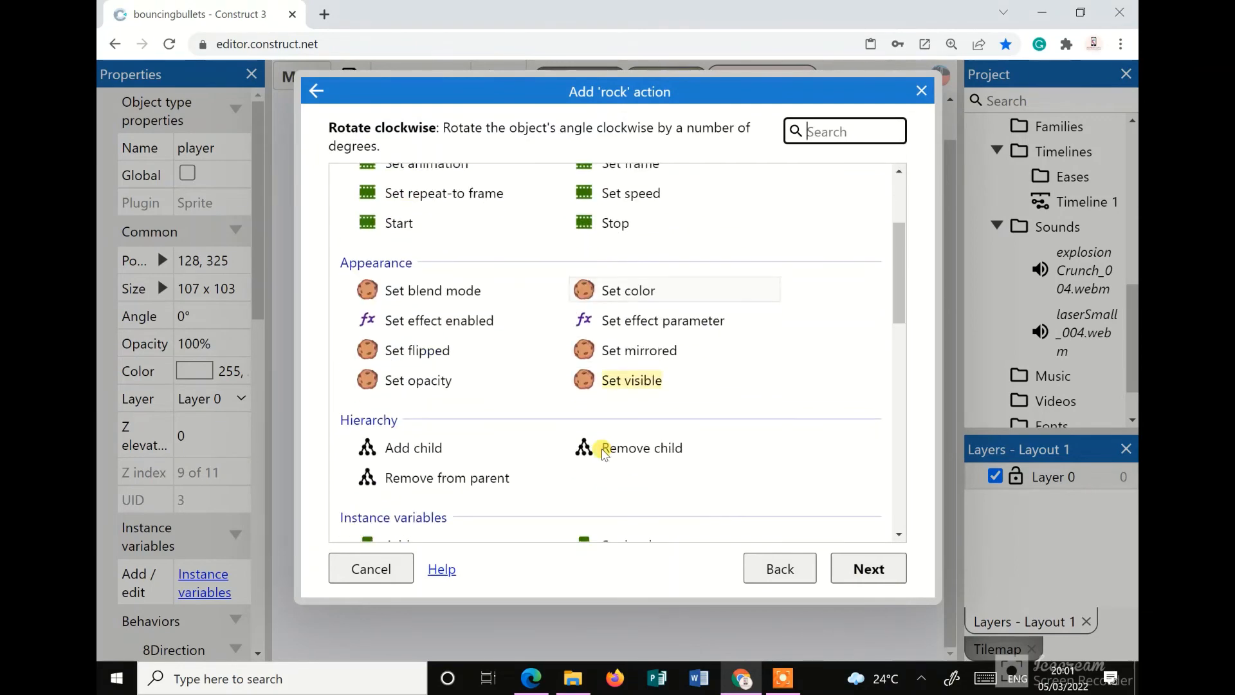
scroll(521, 412, "down", 3)
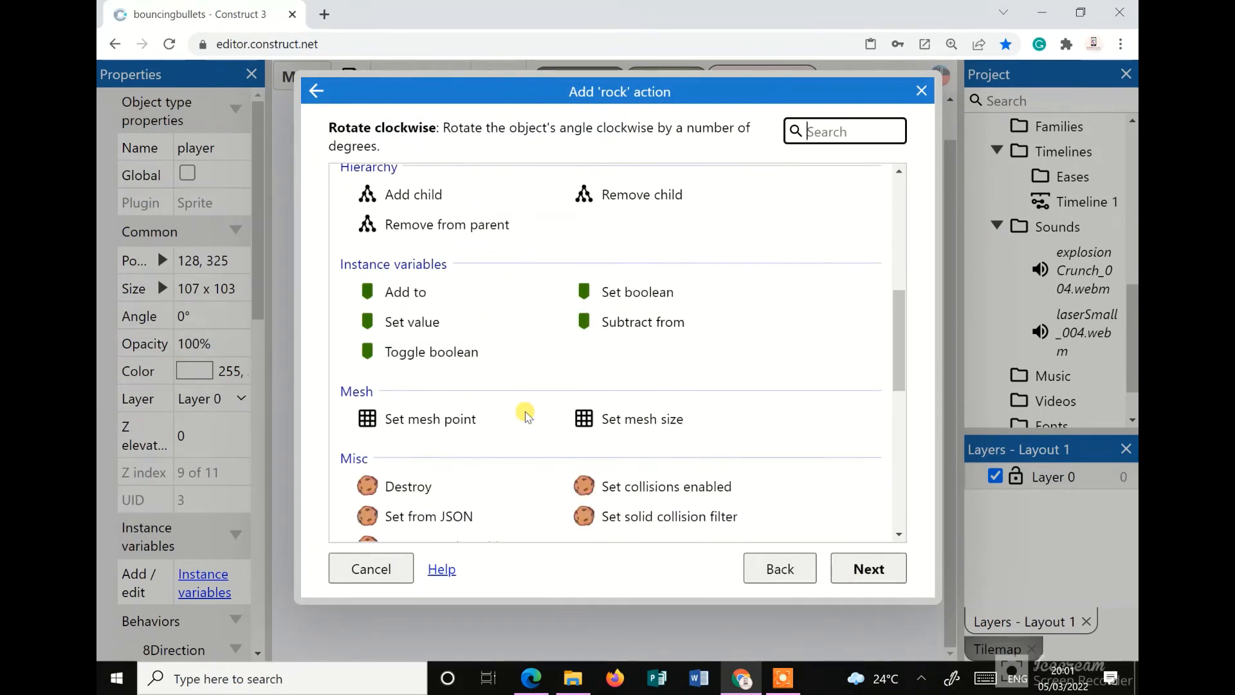
scroll(525, 413, "down", 3)
left_click(412, 318)
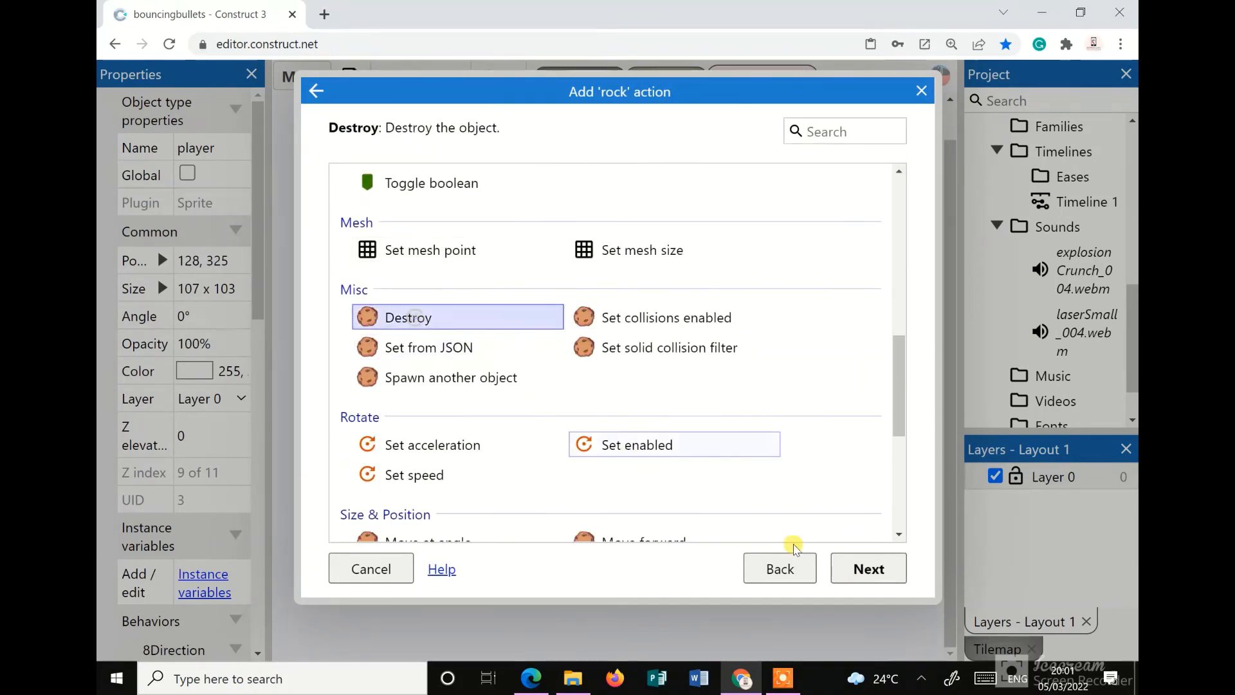
left_click(849, 570)
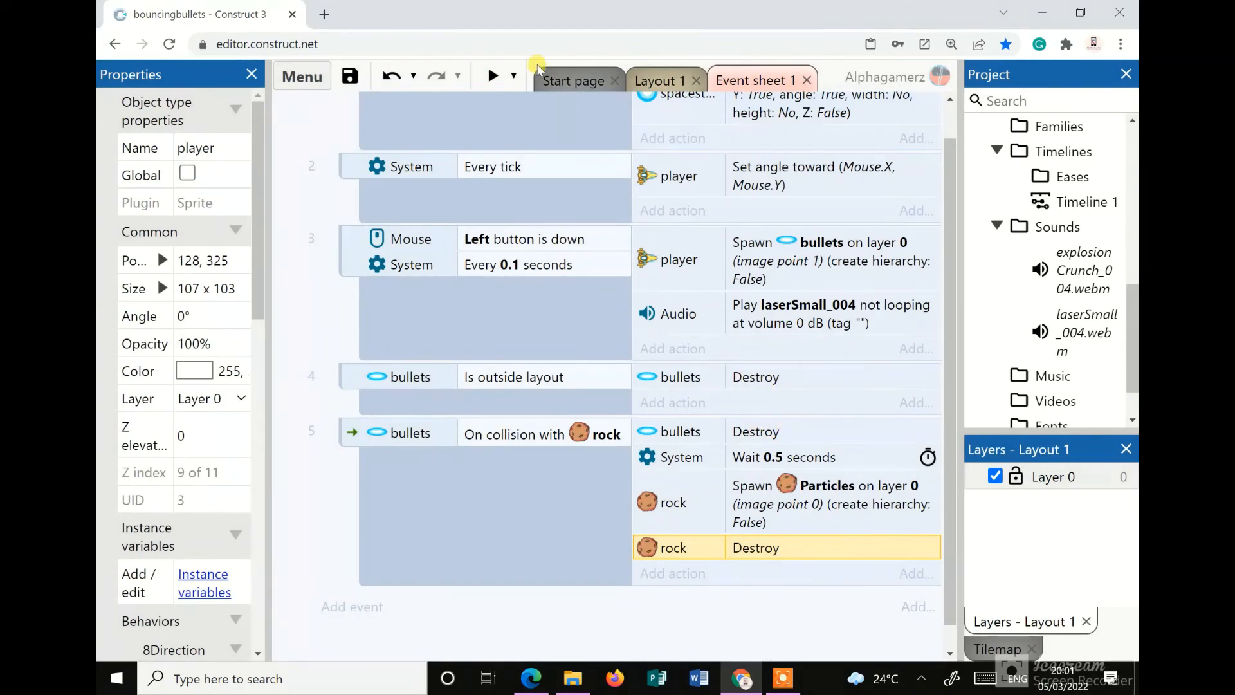
Preview the game, bounce bullets off the lower blocks to test the rock's destruction, and close the preview window
left_click(492, 76)
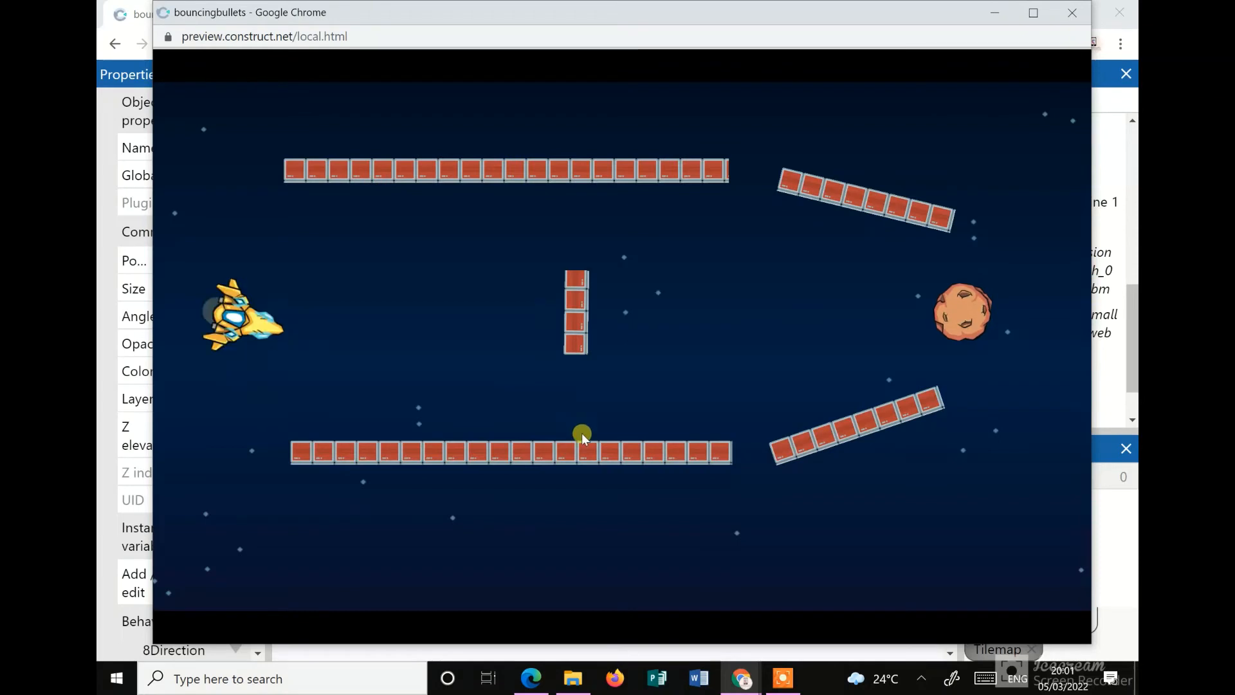
left_click(595, 463)
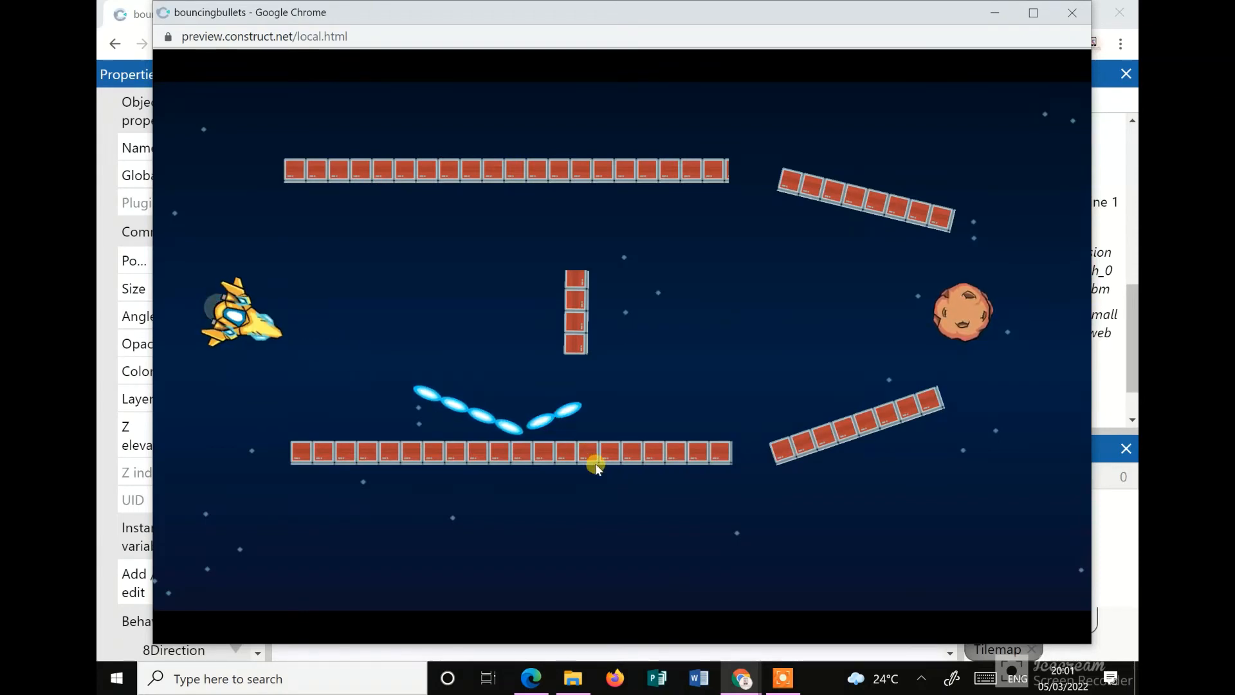
left_click(764, 449)
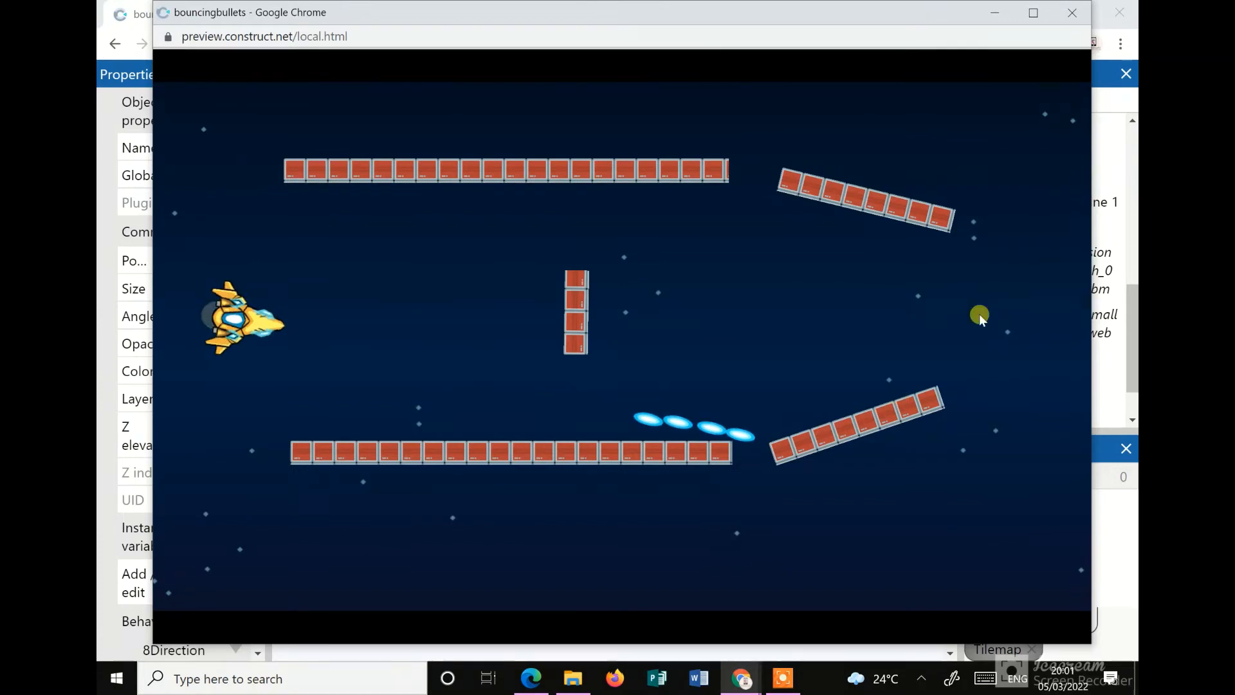
left_click(1071, 13)
Add an Audio Play action for explosionCrunch_004, not looping at volume 0, to the bullets collision with rock event
scroll(757, 566, "down", 1)
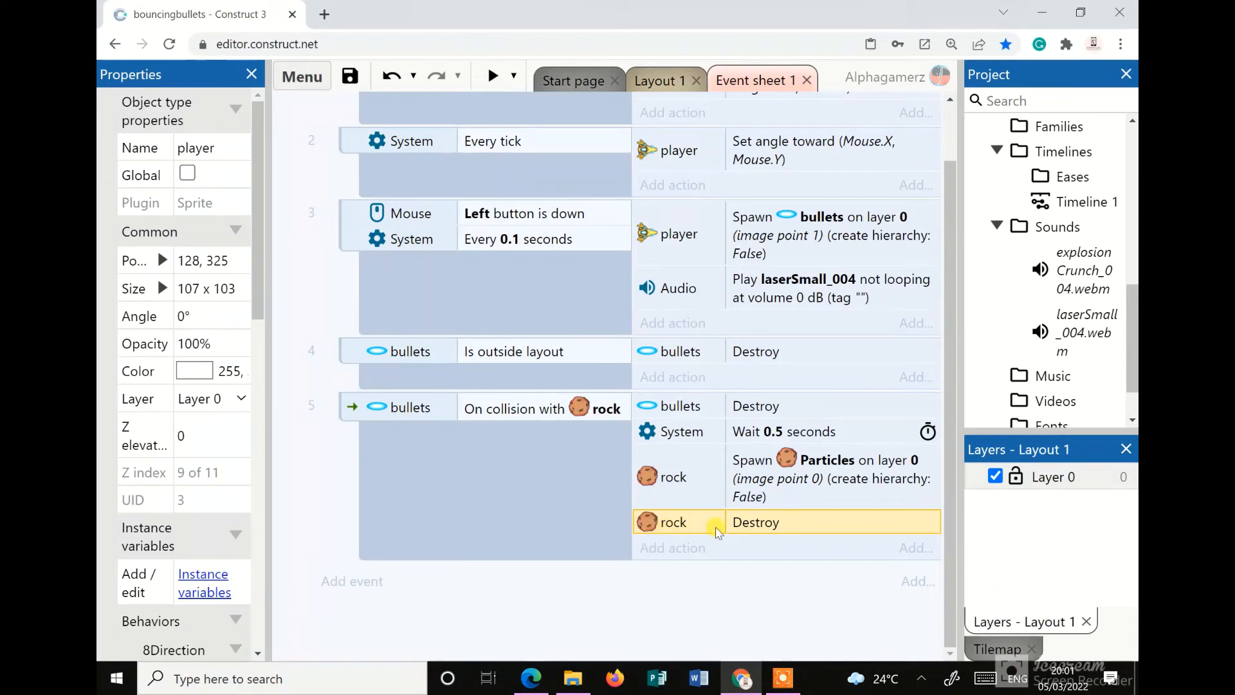
left_click(682, 548)
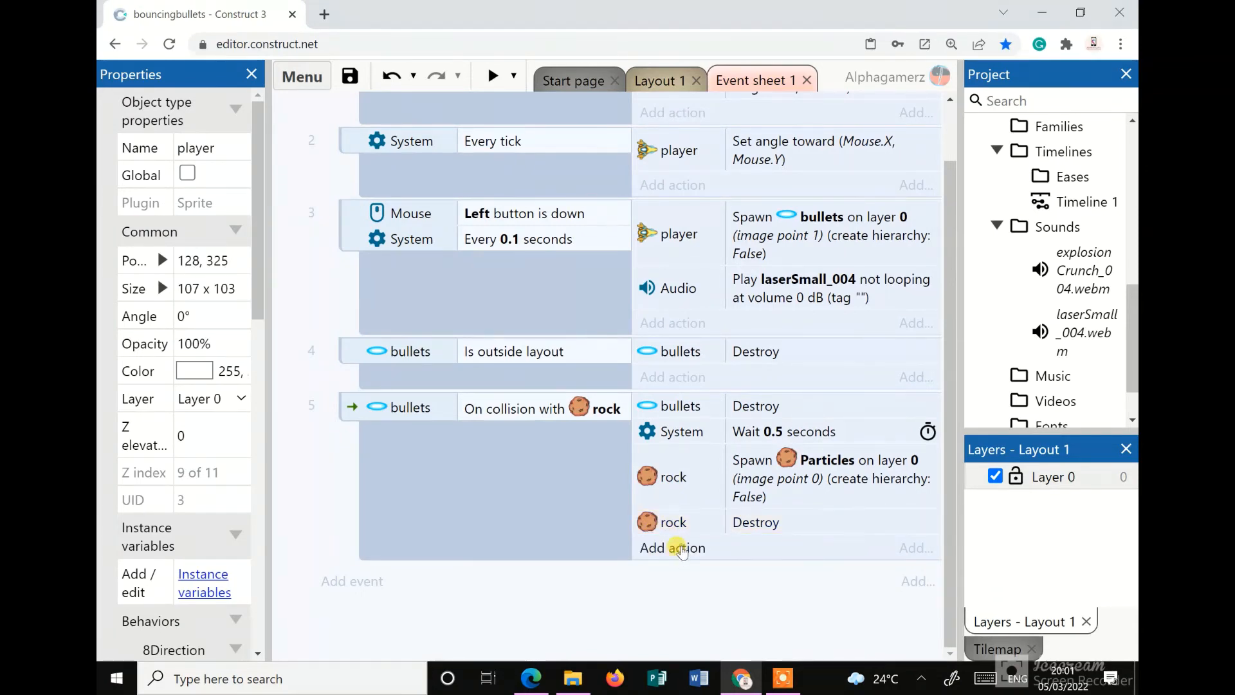
left_click(477, 206)
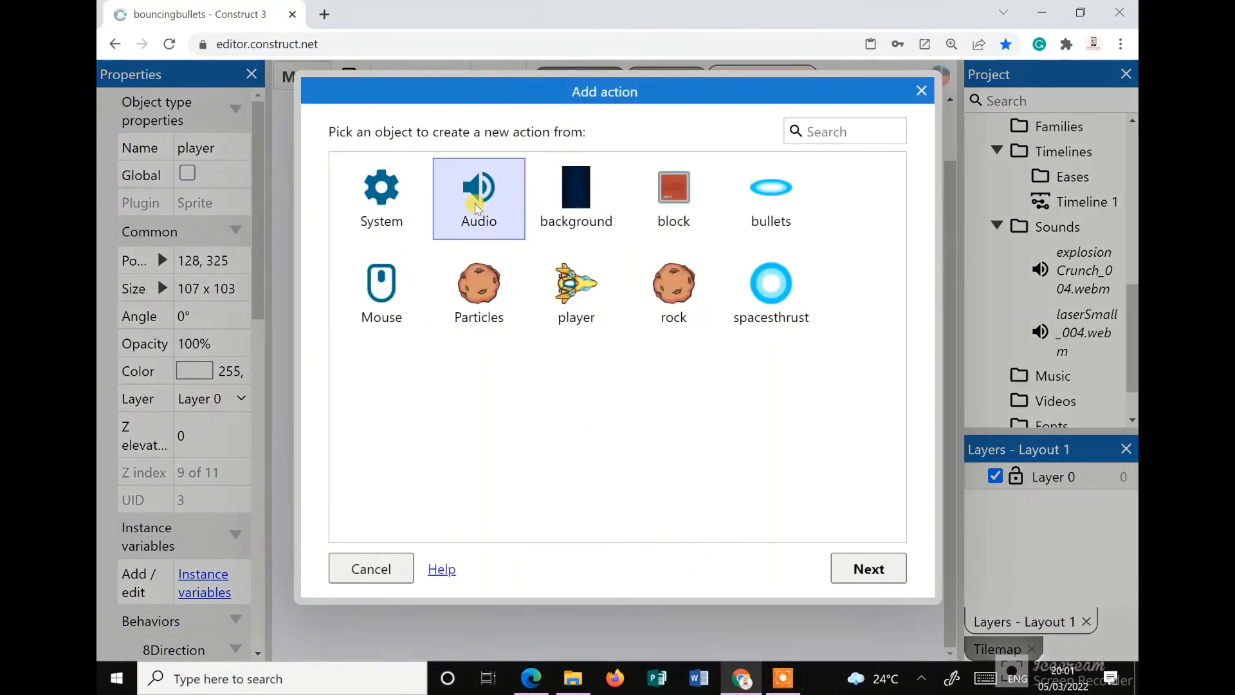
left_click(843, 569)
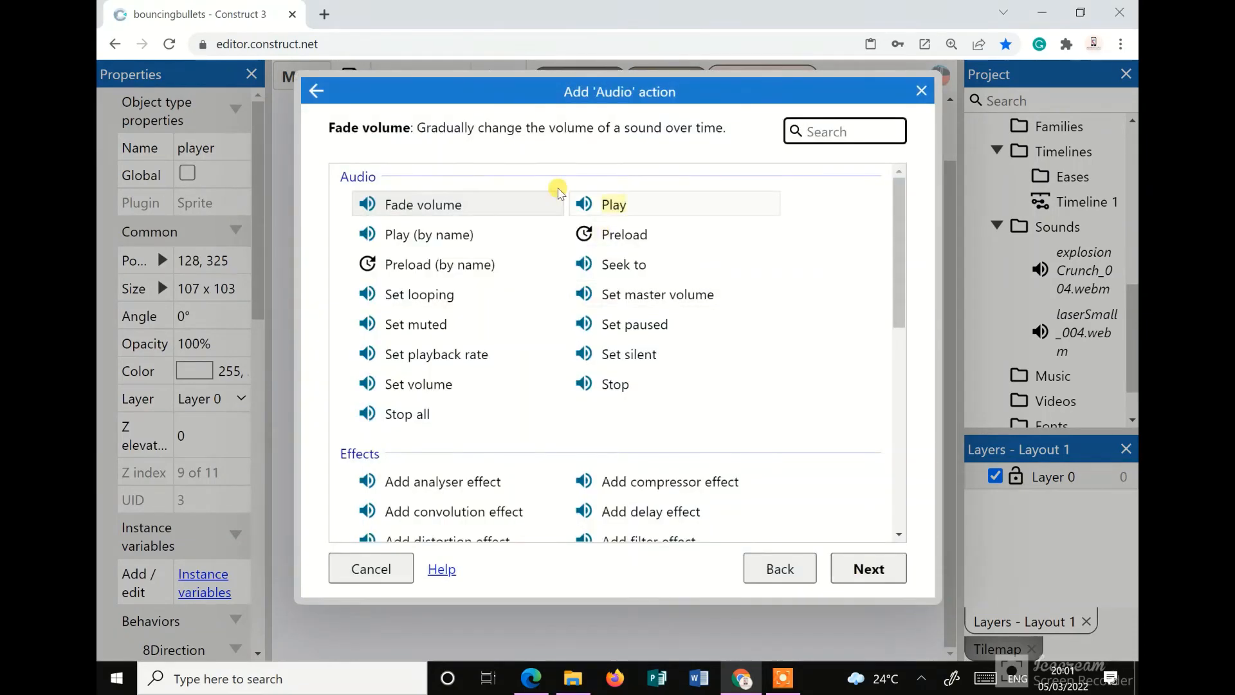
left_click(614, 204)
left_click(868, 568)
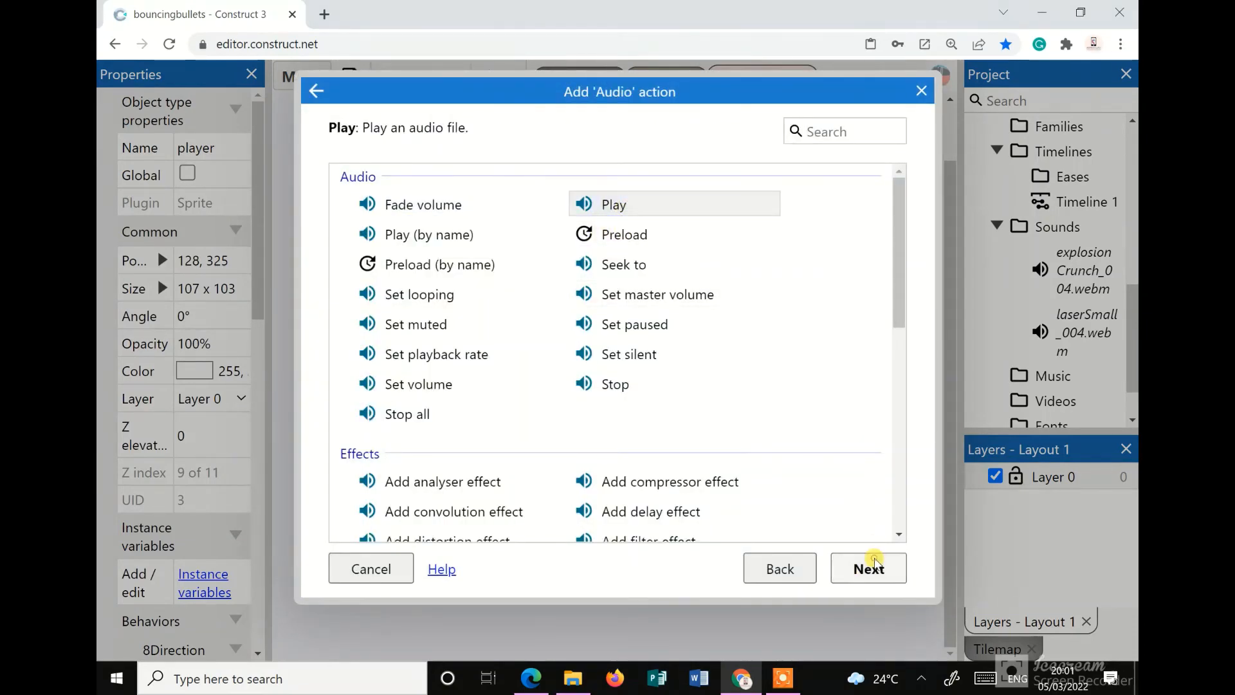
left_click(753, 238)
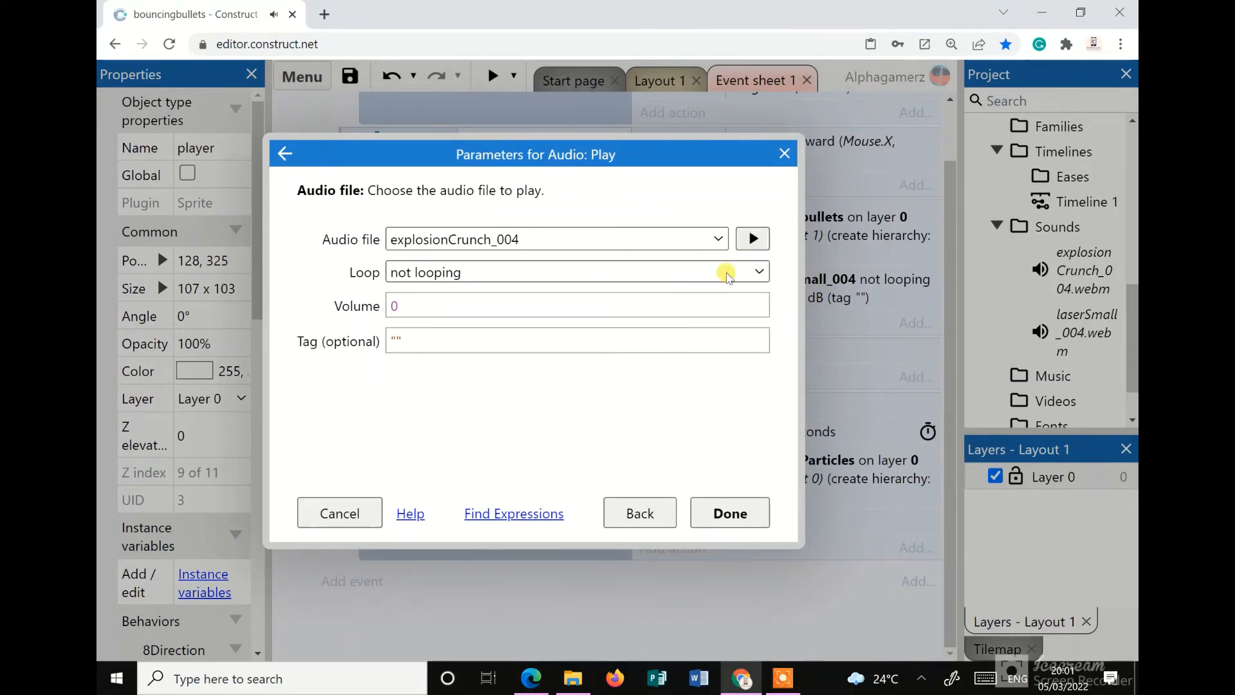
left_click(750, 239)
left_click(726, 511)
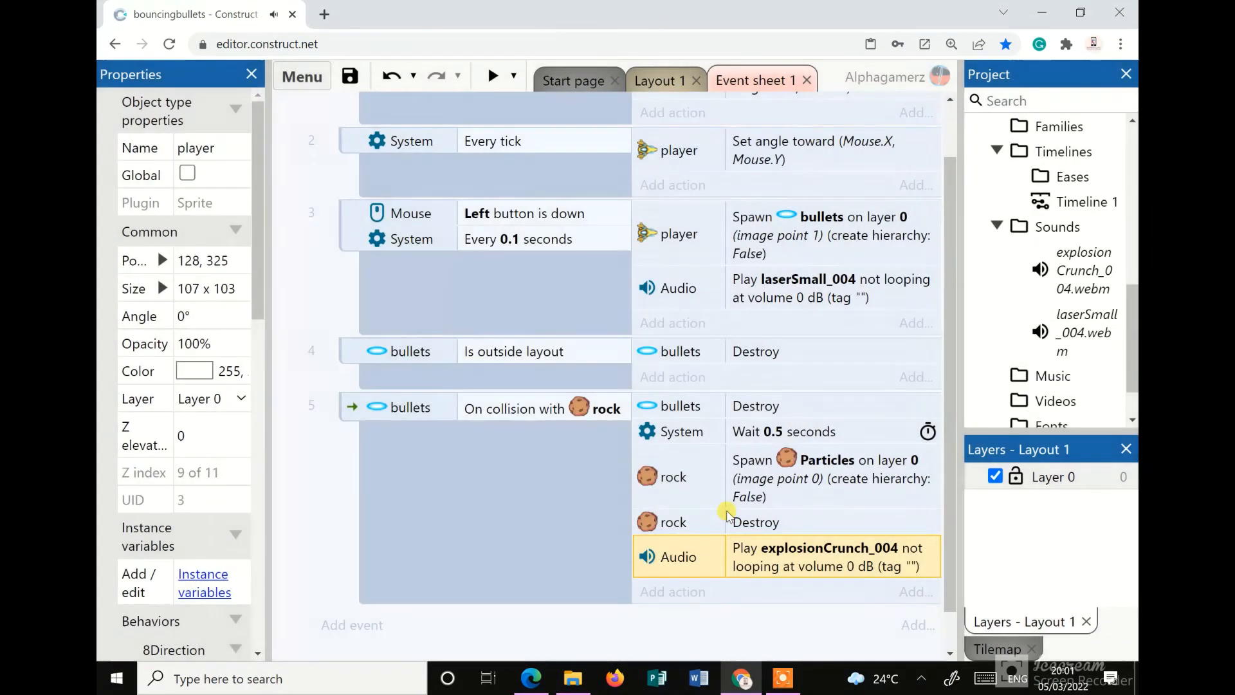
Preview the game, shoot the rock to test the explosion sound, and close the preview window
left_click(493, 76)
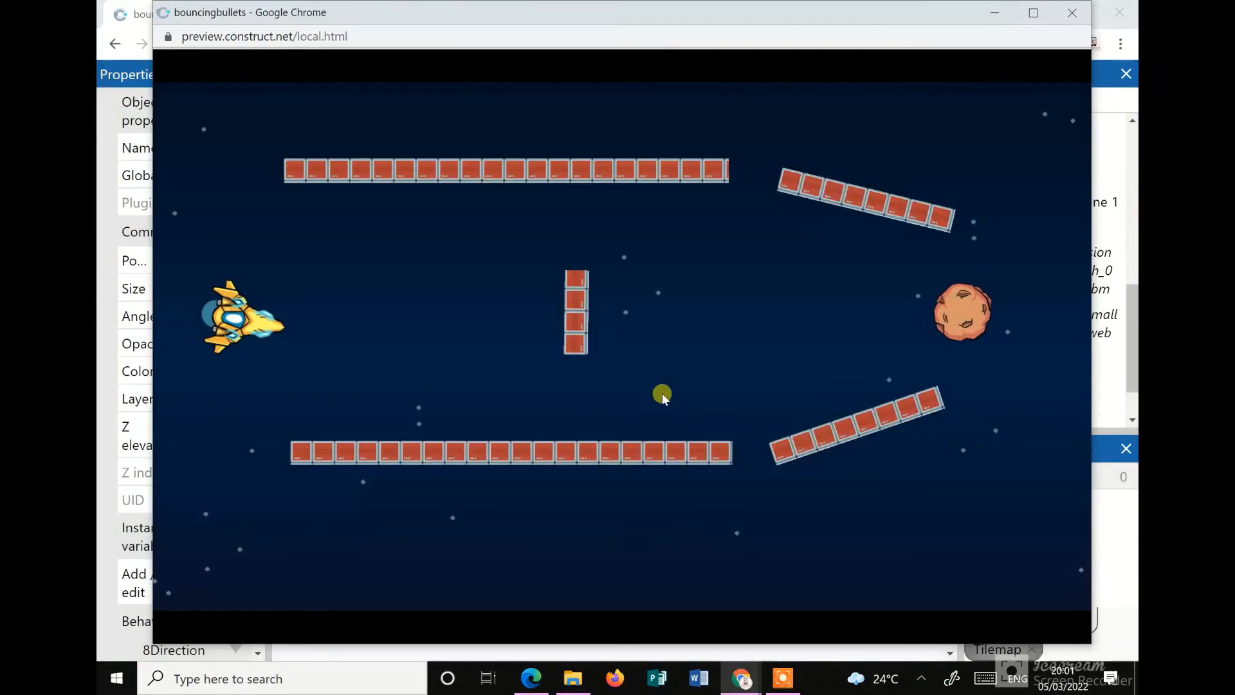
left_click(671, 443)
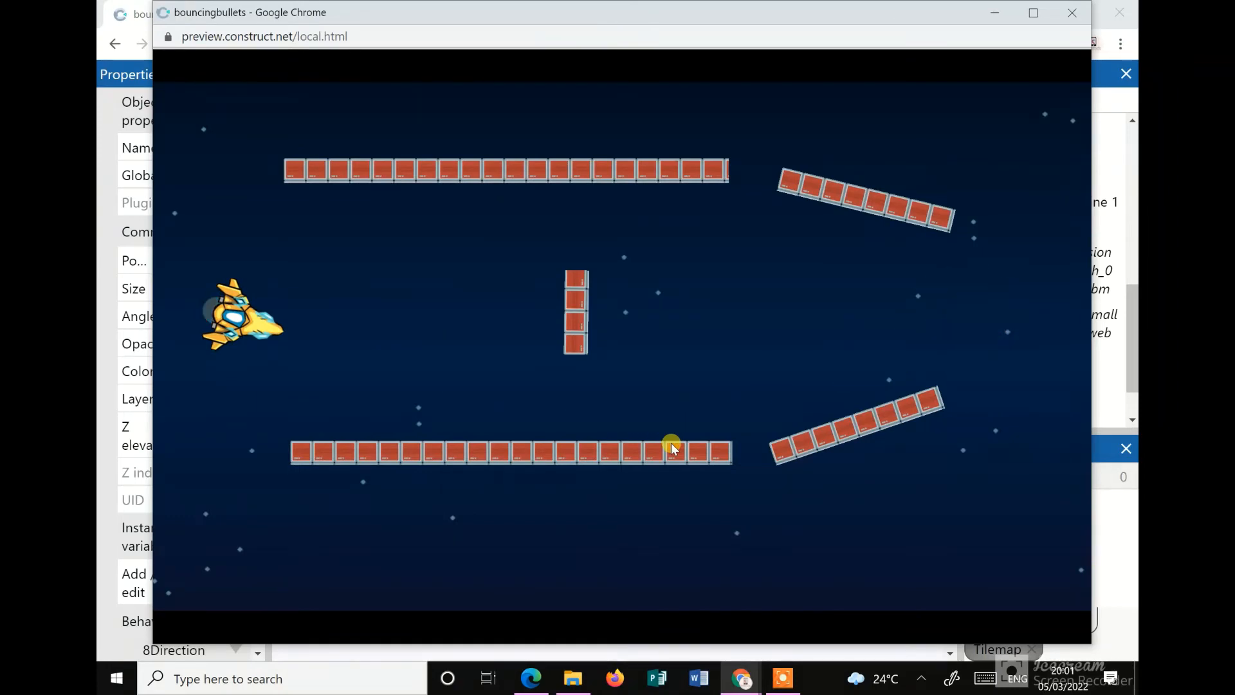
left_click(1072, 13)
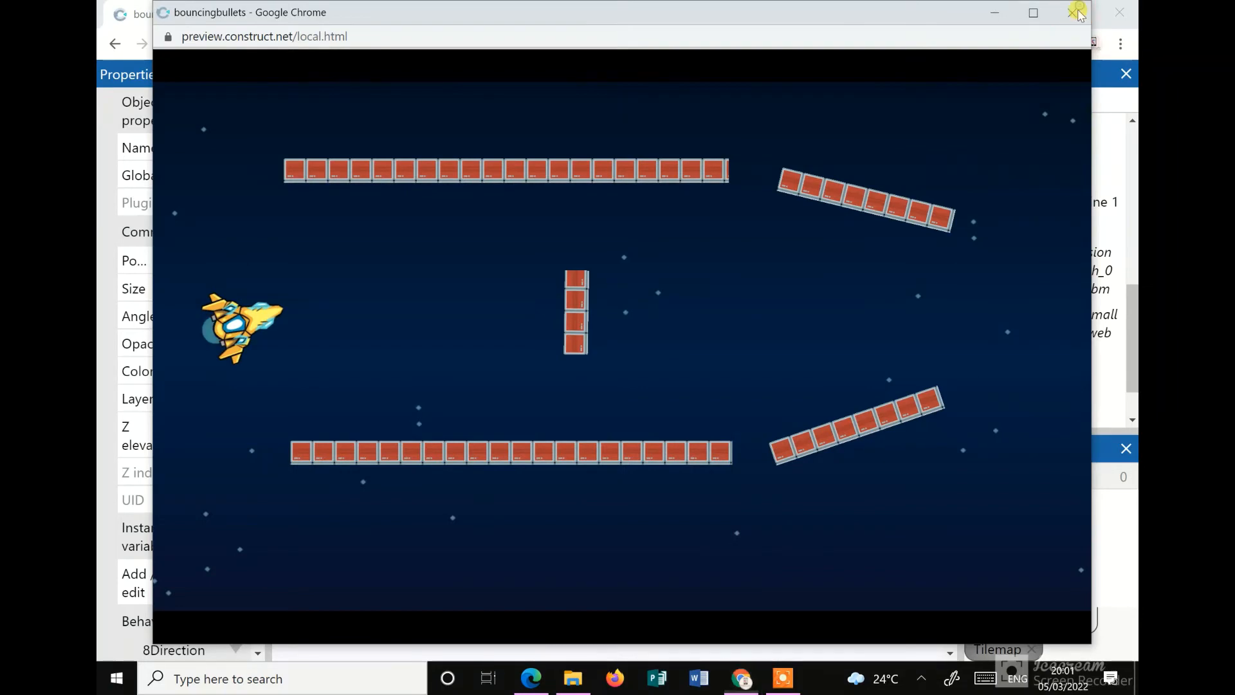
Add a System Wait action of 1.0 seconds after the explosion sound in the bullets collision with rock event
scroll(715, 512, "down", 1)
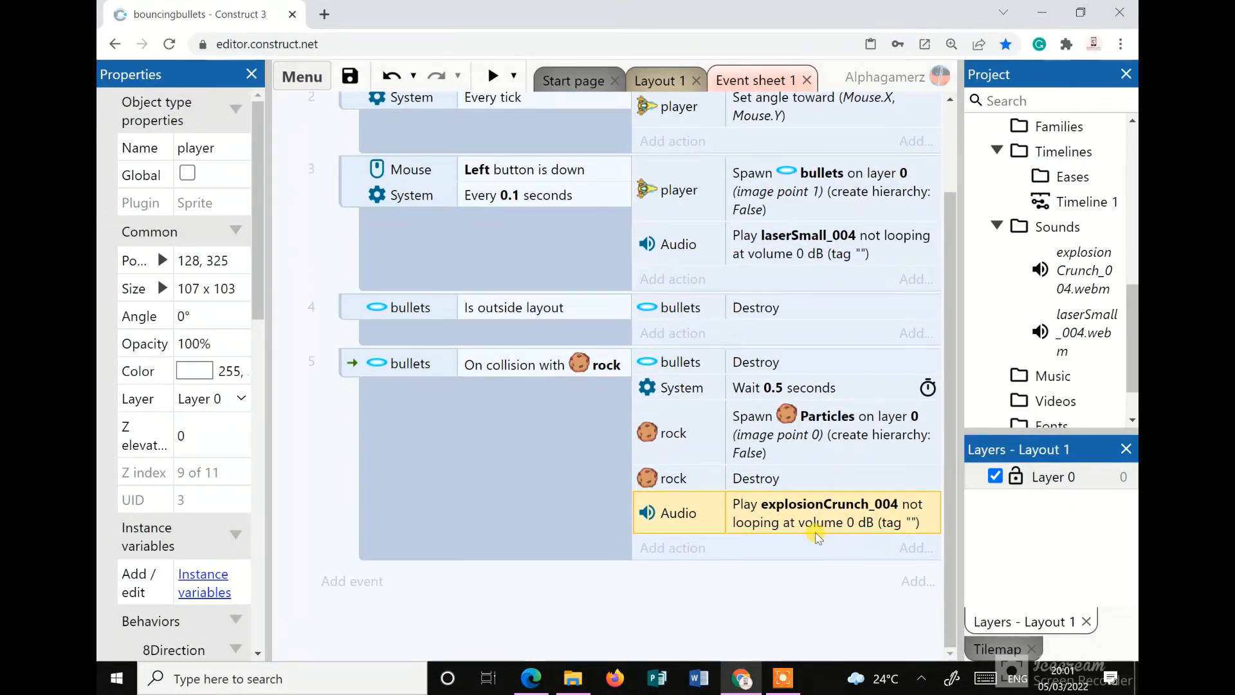
left_click(690, 548)
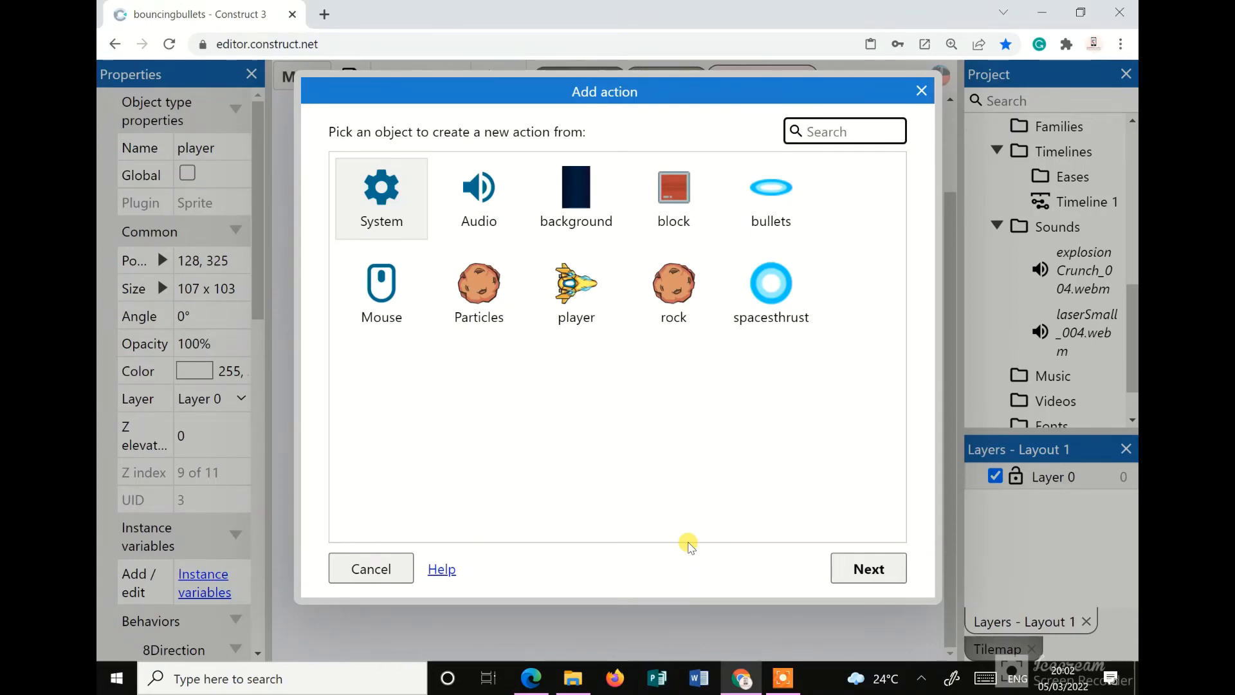
left_click(392, 215)
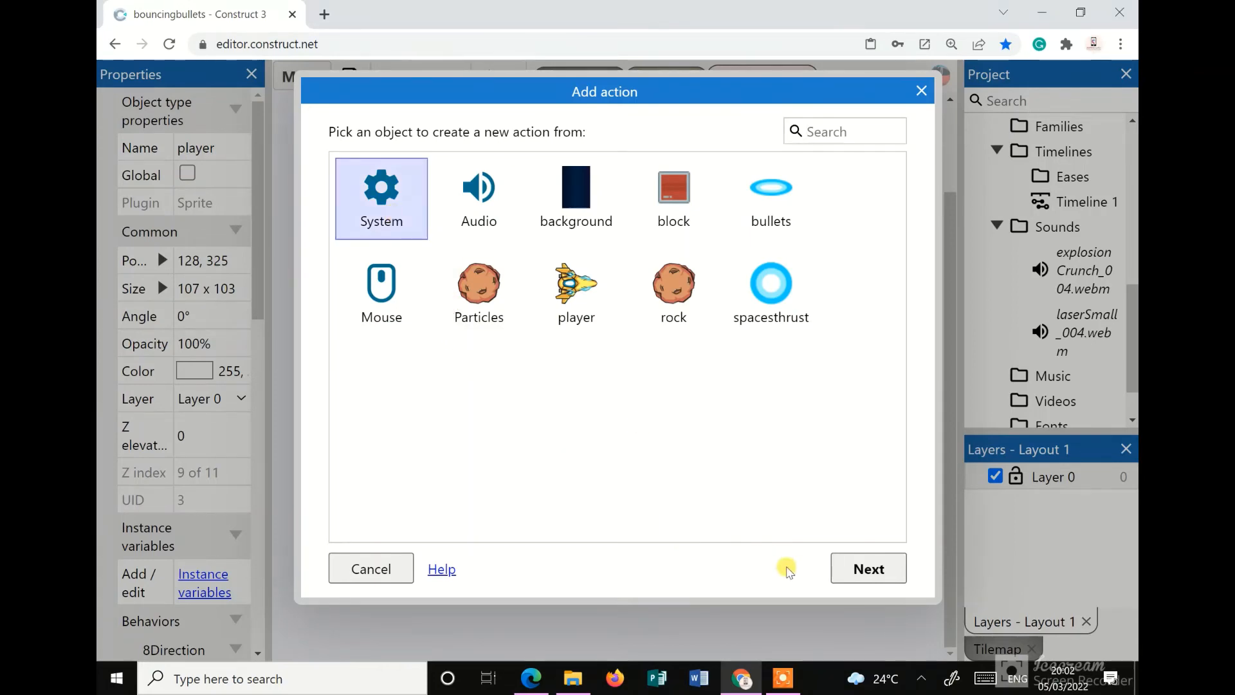
left_click(859, 567)
scroll(508, 463, "down", 5)
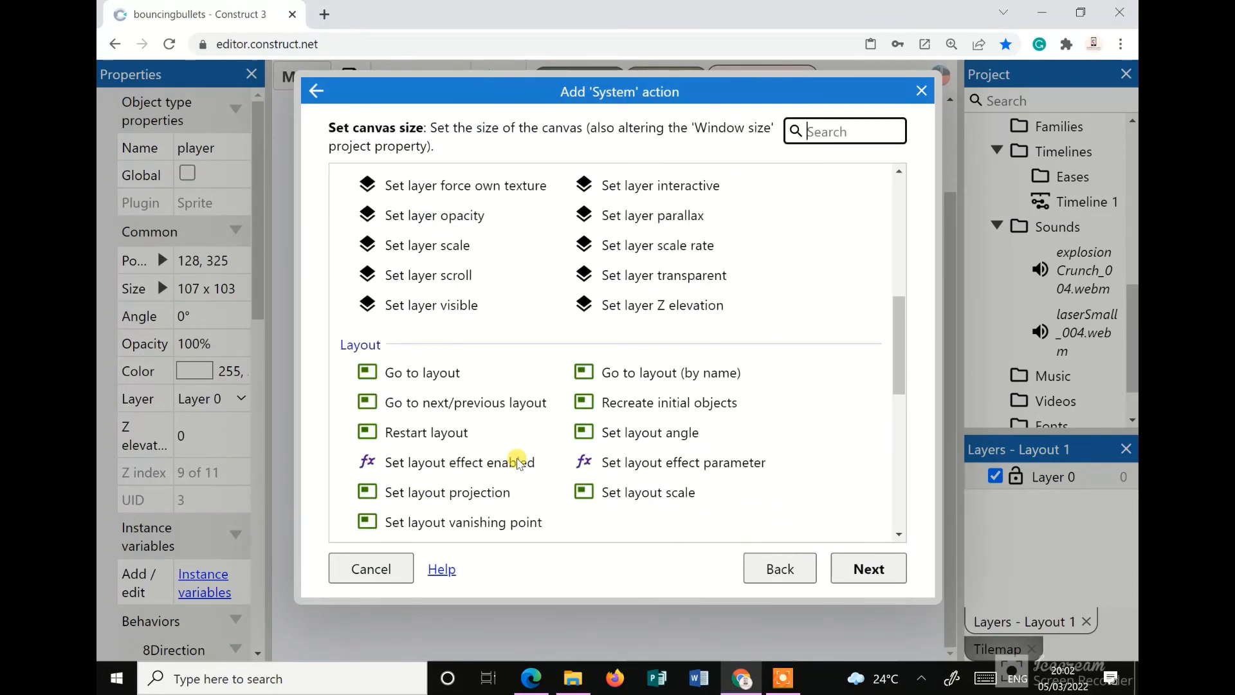
scroll(518, 463, "down", 5)
left_click(629, 485)
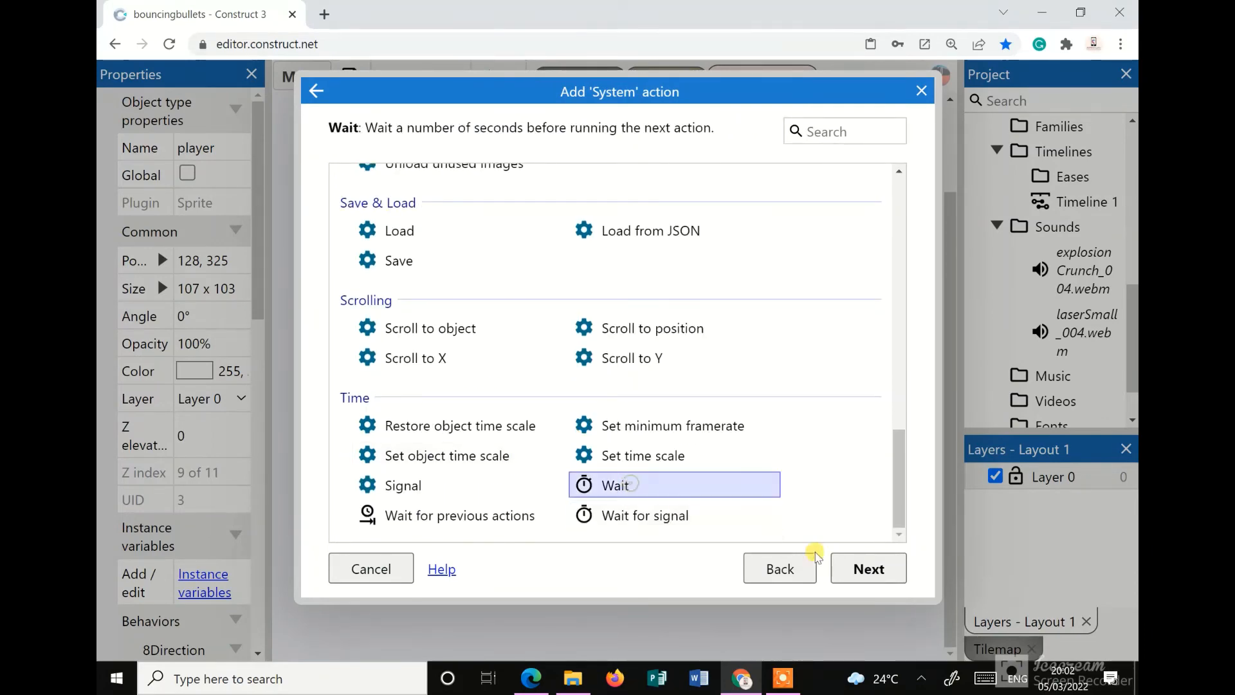
left_click(865, 568)
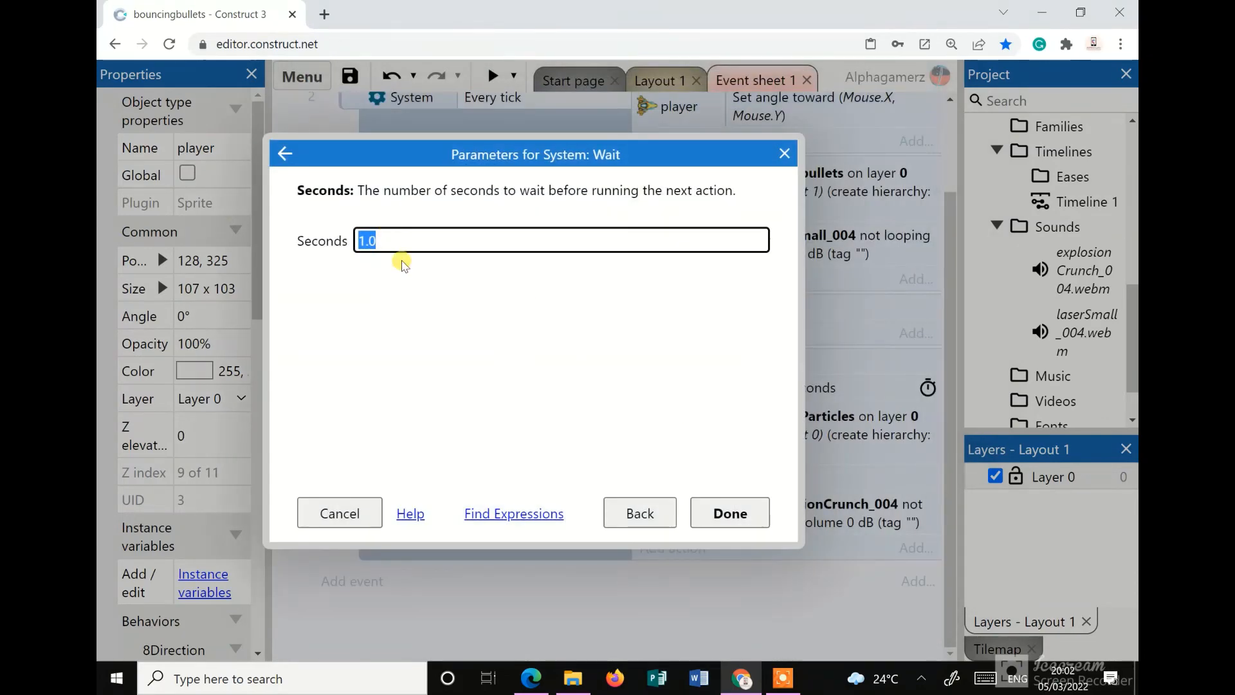
left_click(728, 512)
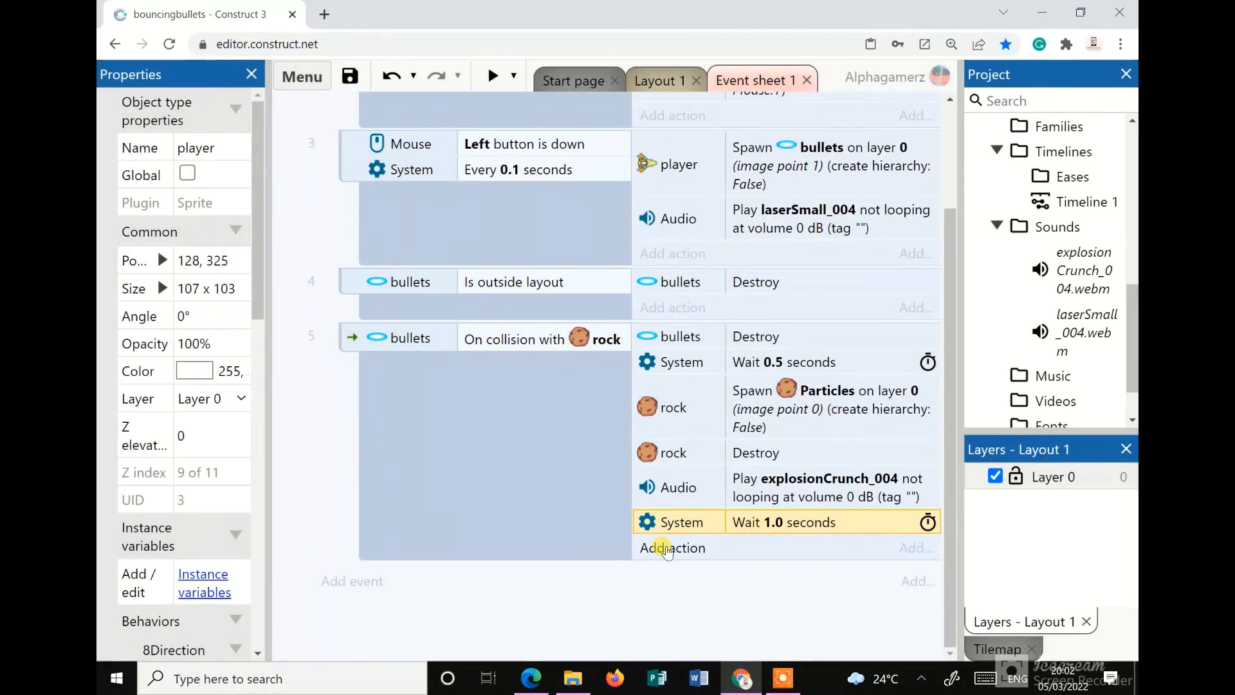
Add a System action that goes to the next layout after the 1.0 second wait in the rock collision event
left_click(665, 548)
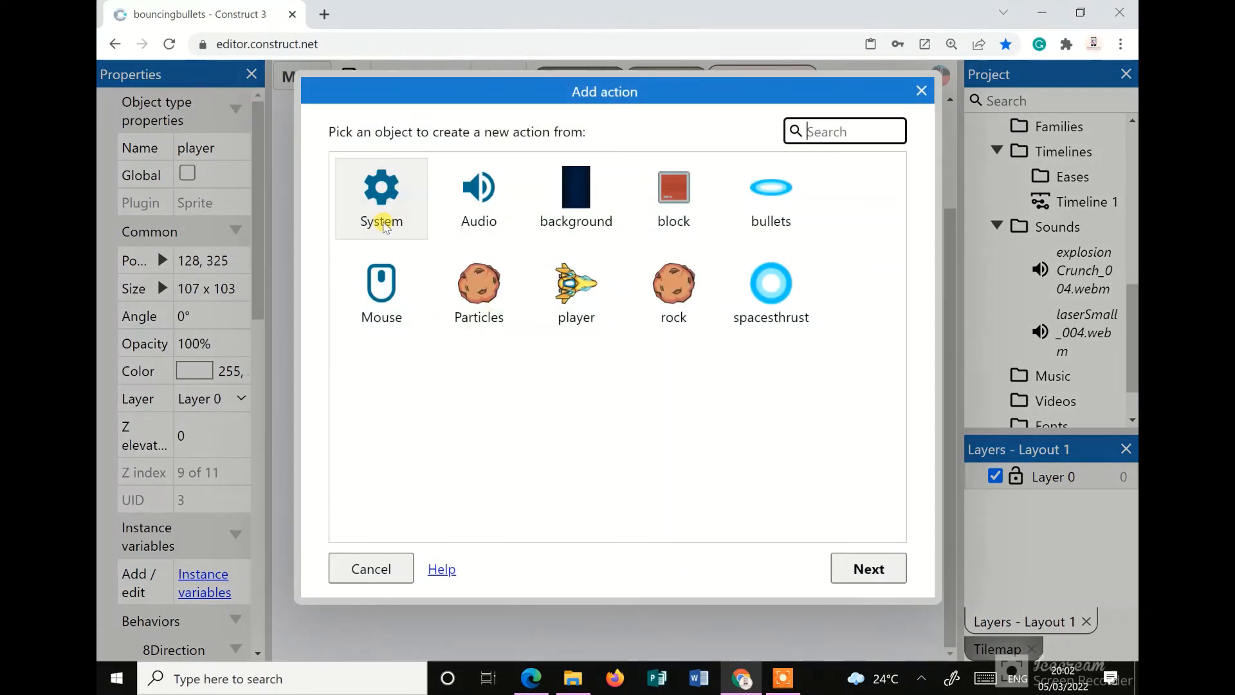
left_click(384, 226)
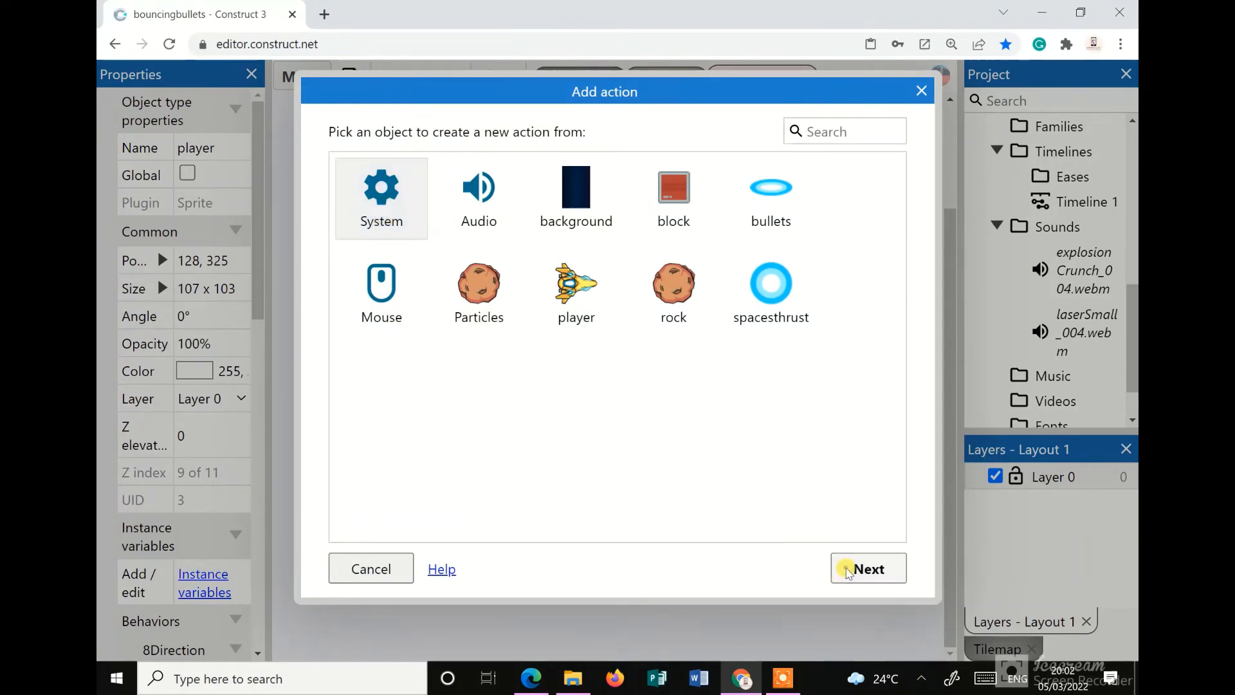
left_click(861, 568)
scroll(515, 431, "down", 5)
scroll(501, 437, "down", 4)
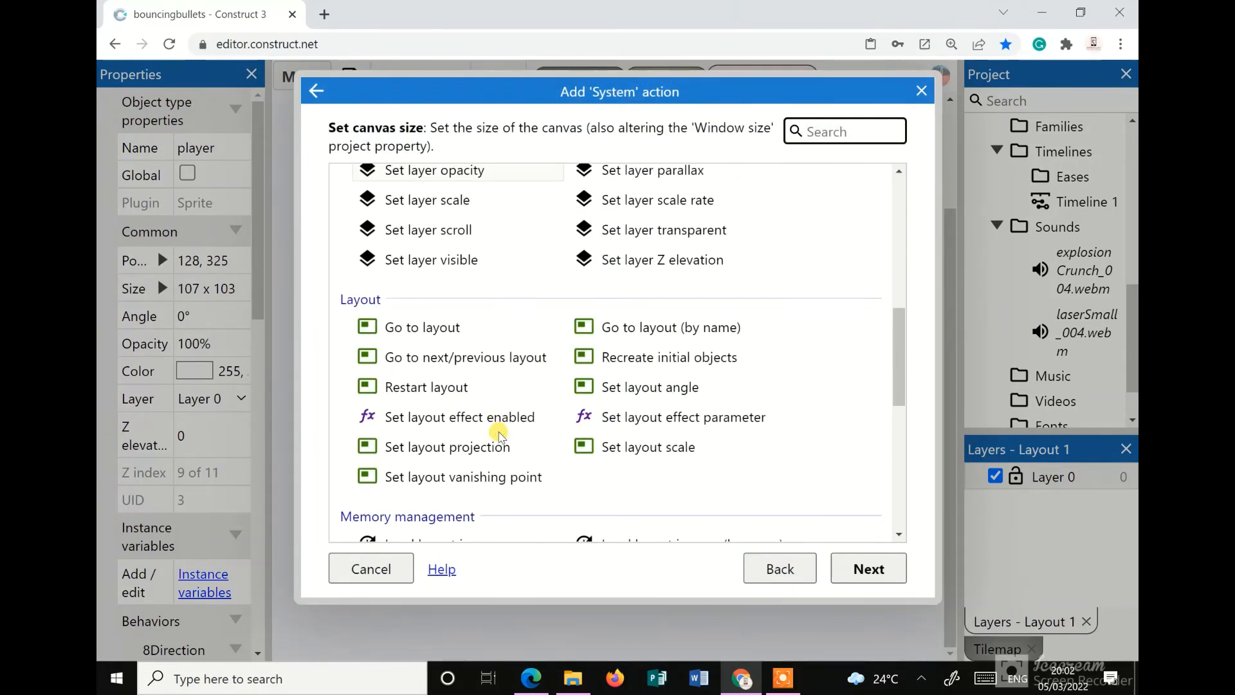
left_click(488, 361)
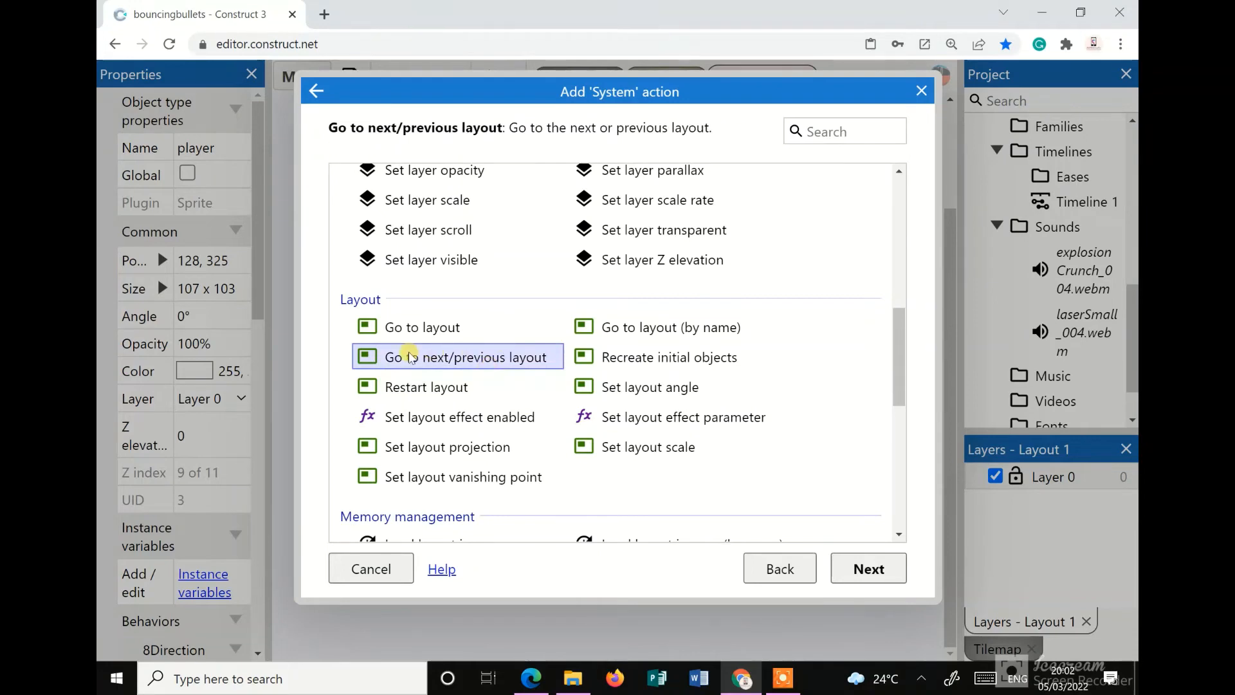
left_click(851, 571)
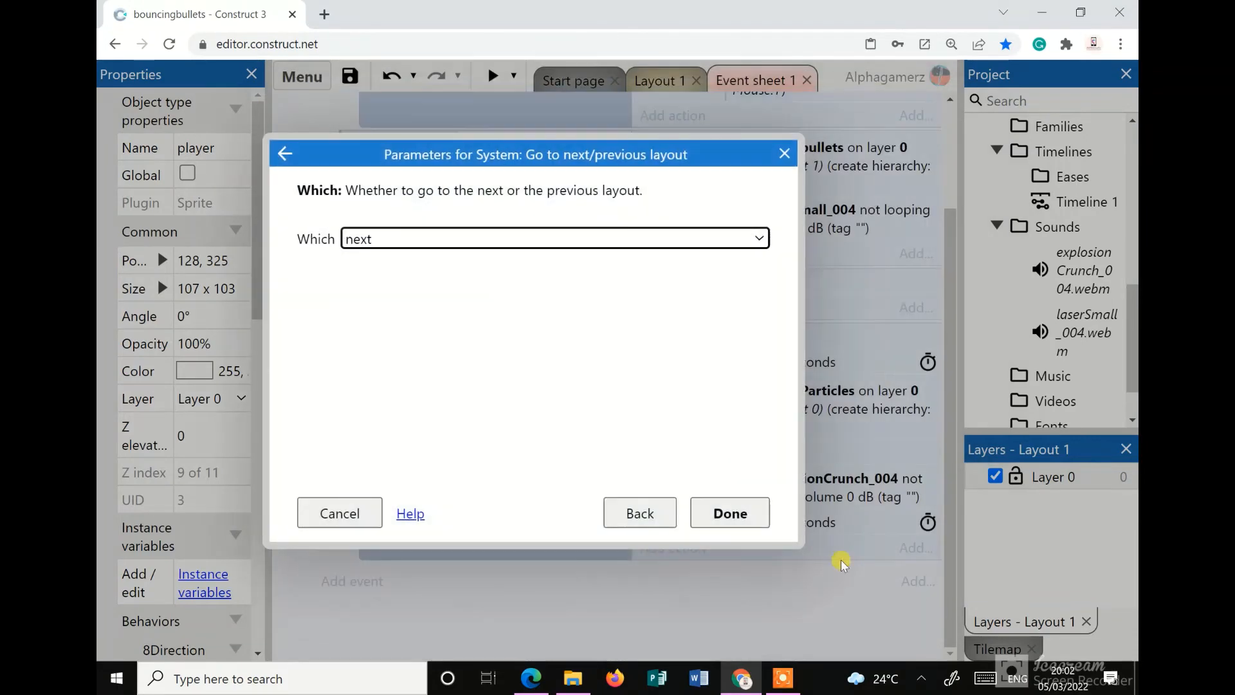
left_click(393, 239)
left_click(369, 260)
left_click(724, 513)
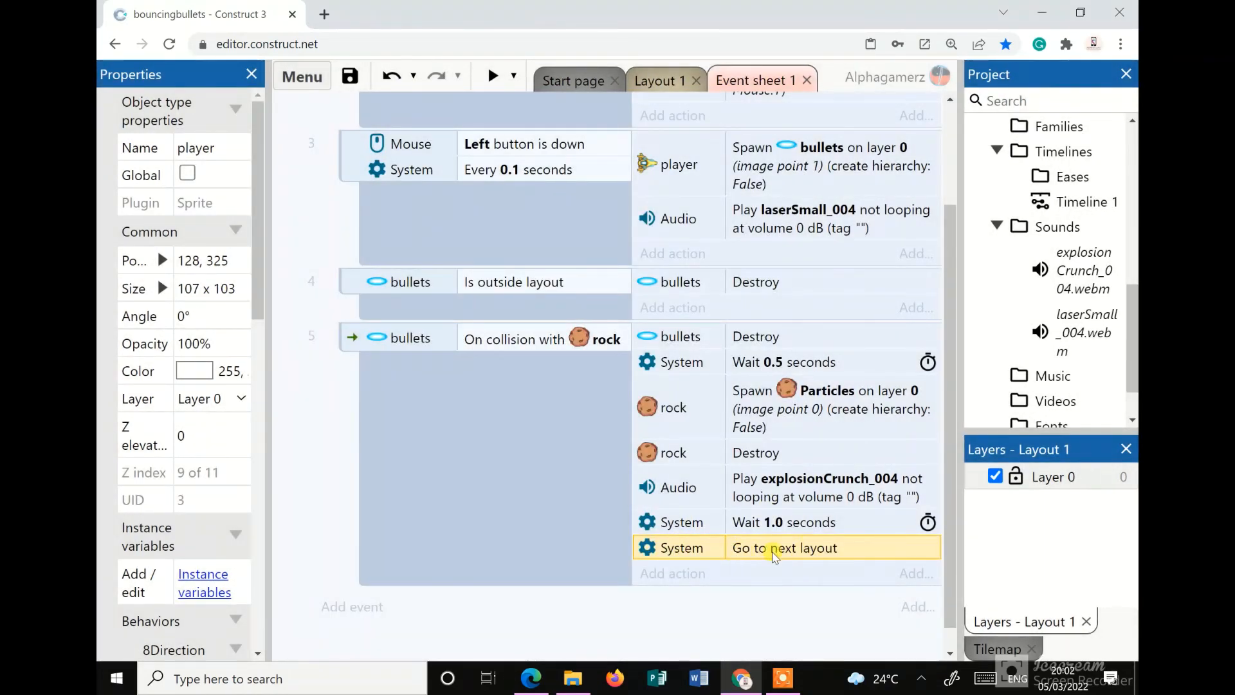
Return to Layout 1 and rename it as 1 in the project
scroll(796, 401, "up", 2)
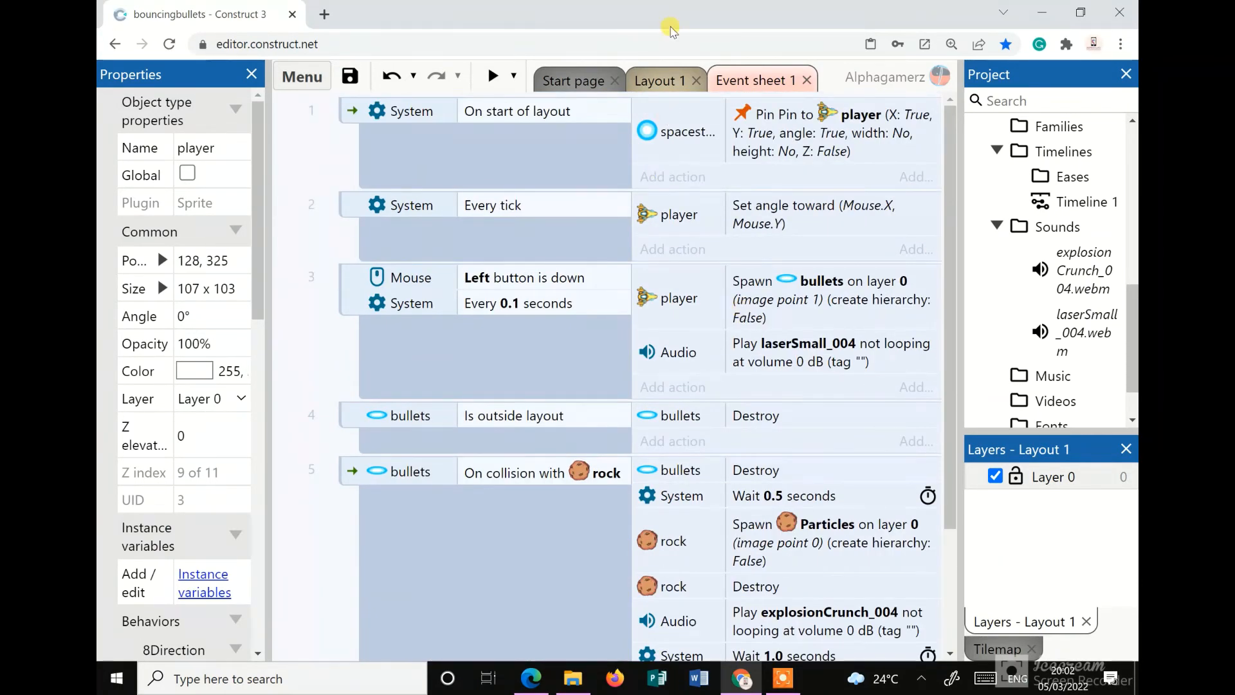
left_click(656, 82)
scroll(712, 272, "down", 2)
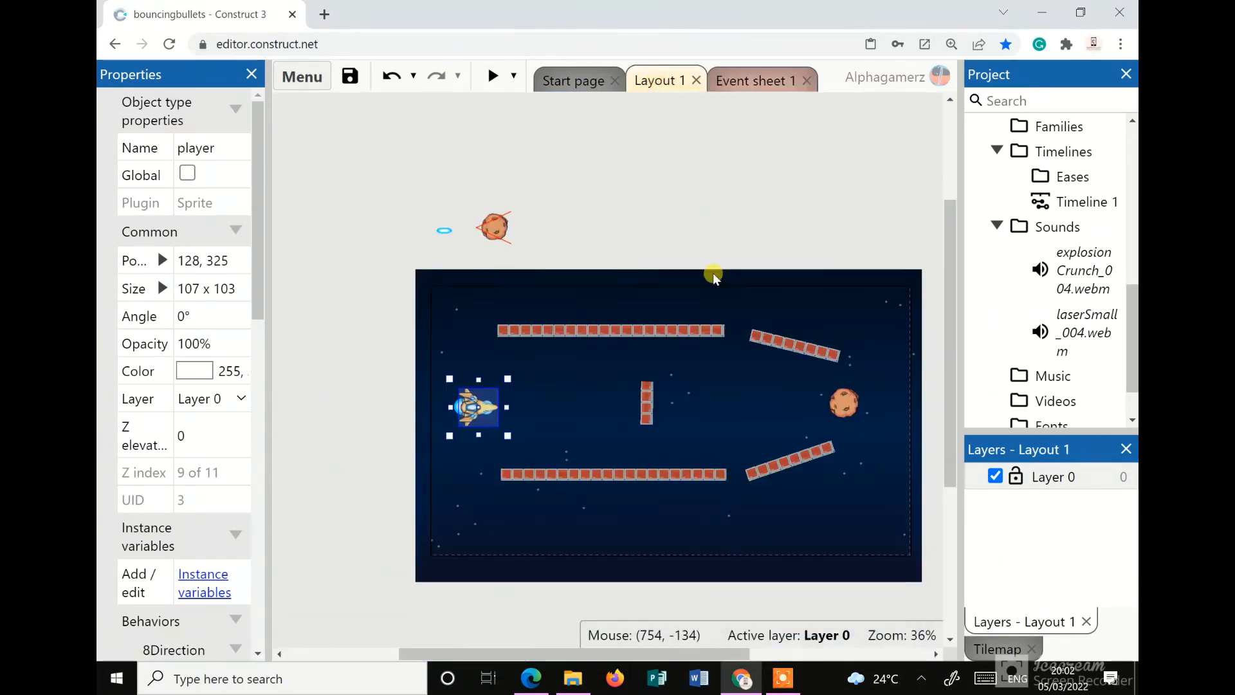
left_click_drag(510, 653, 542, 652)
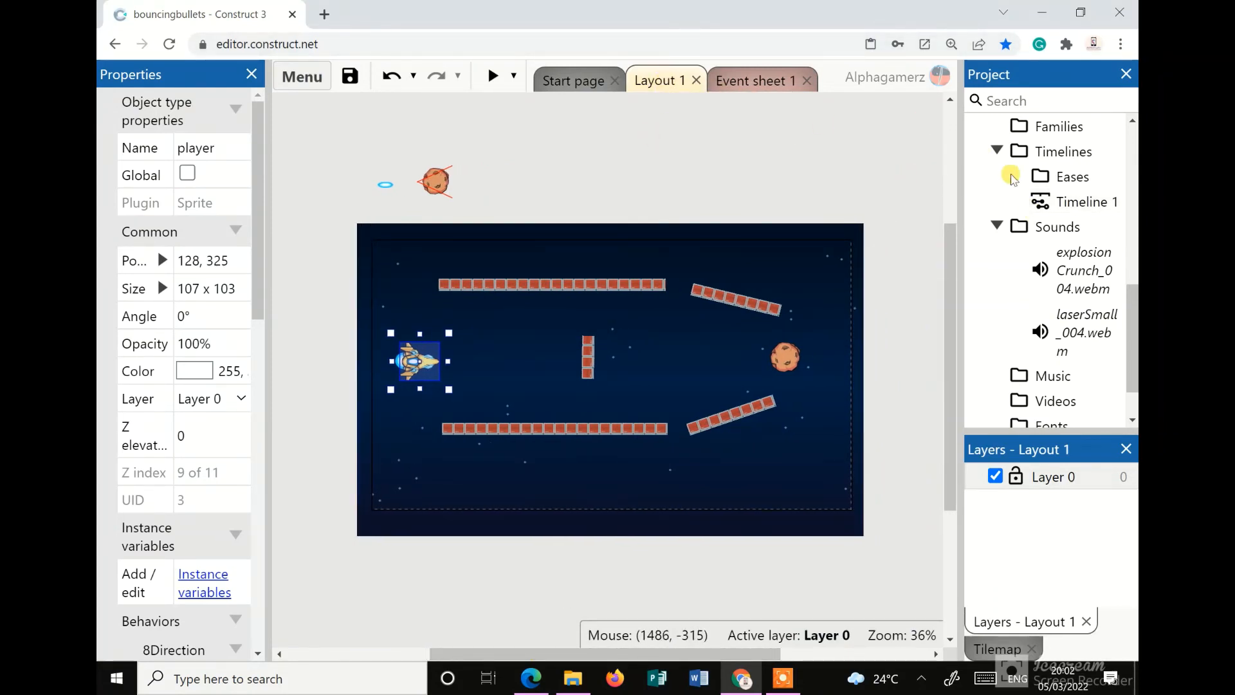
scroll(1029, 206, "up", 10)
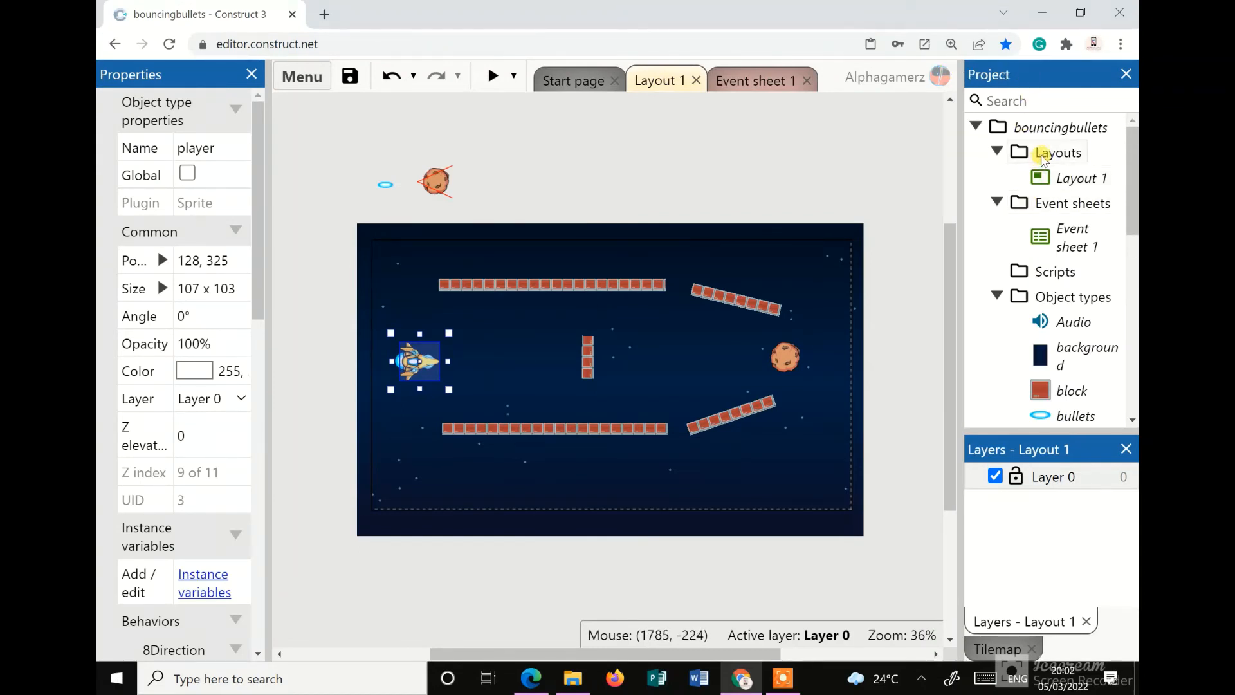
left_click(1069, 180)
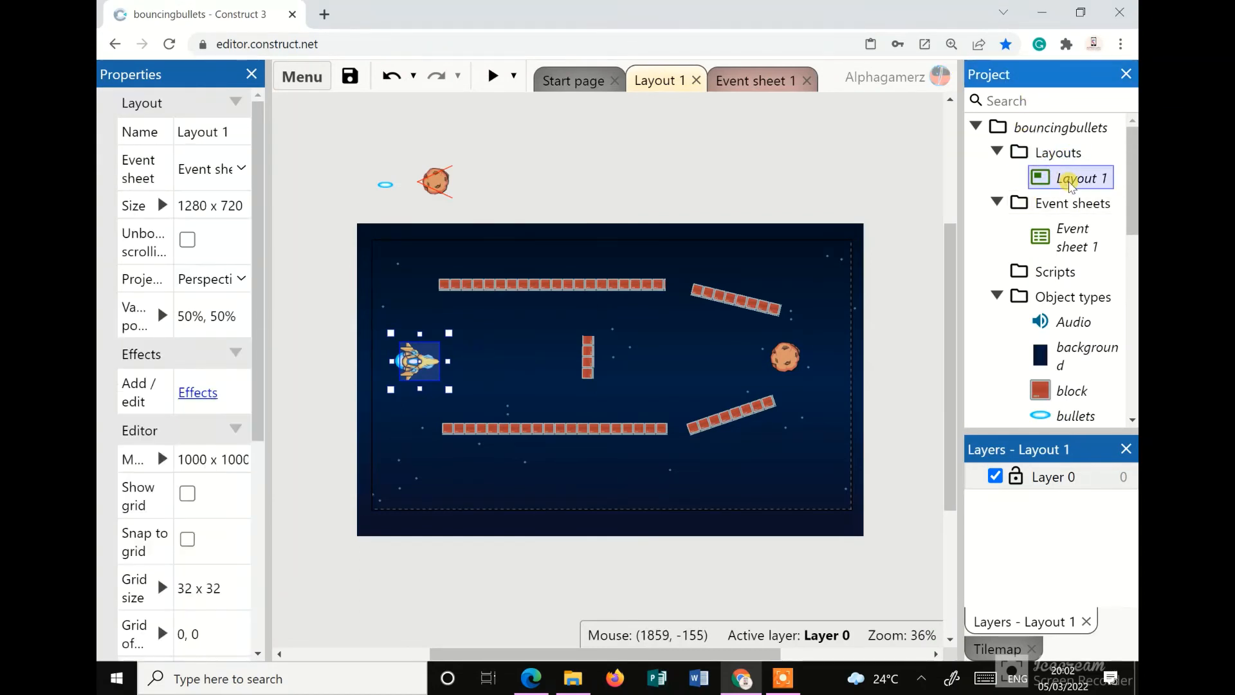
right_click(1069, 180)
left_click(996, 234)
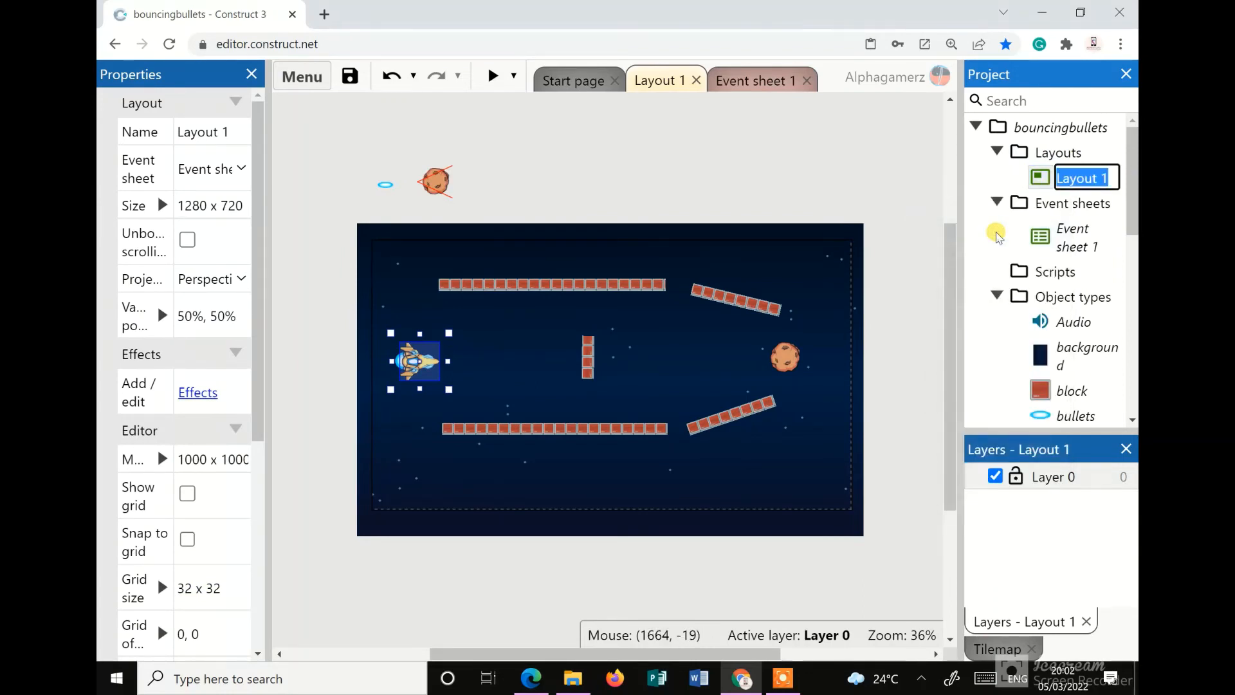
type("1")
left_click(884, 201)
Duplicate layout 1, open the copy named 2, and compare it with the original layout
left_click(1048, 178)
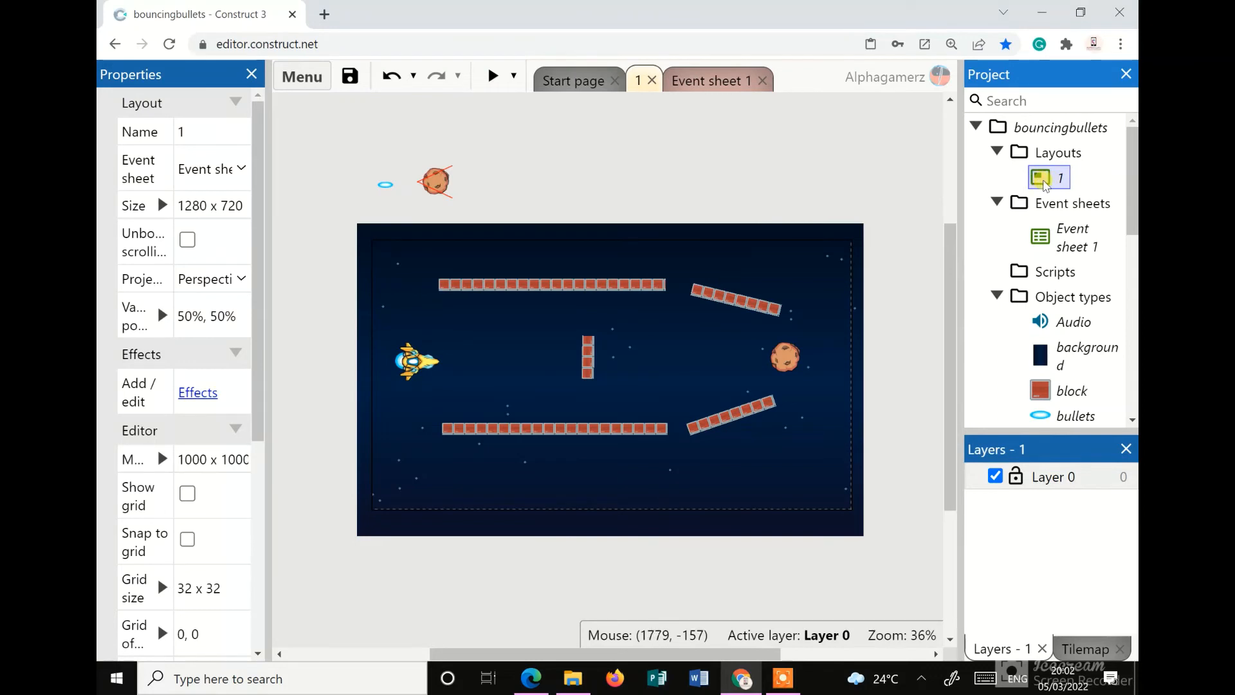
right_click(1045, 184)
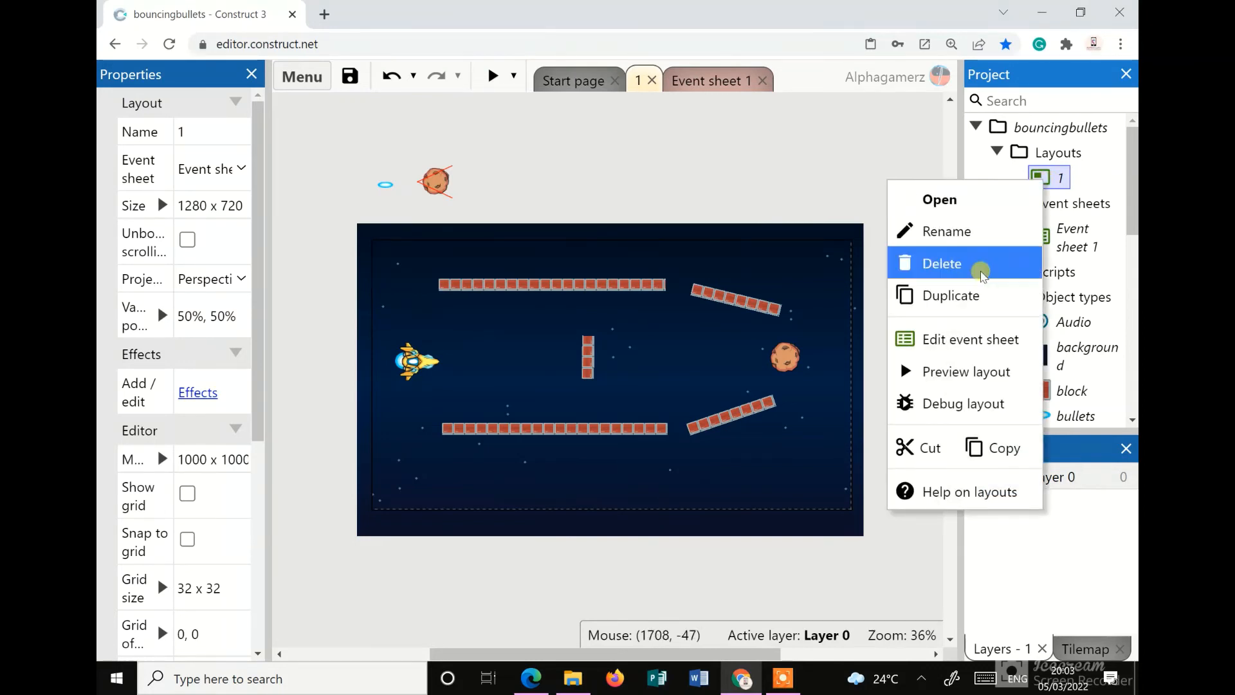
left_click(975, 292)
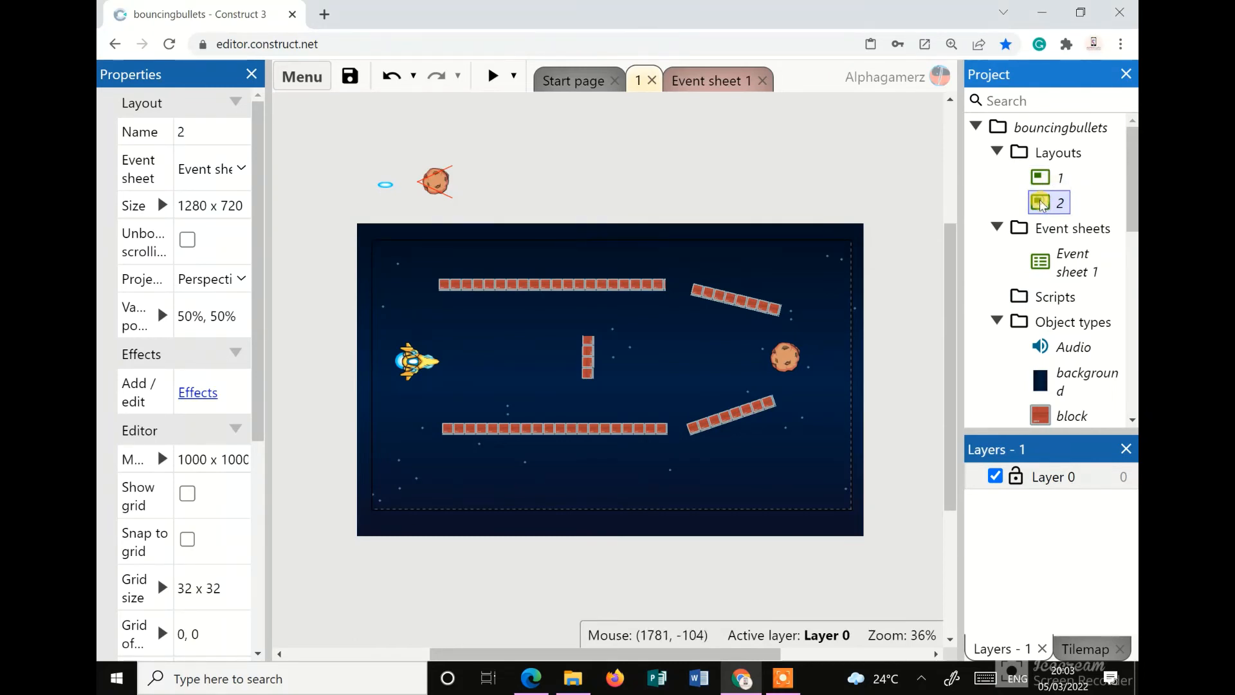
double_click(1042, 203)
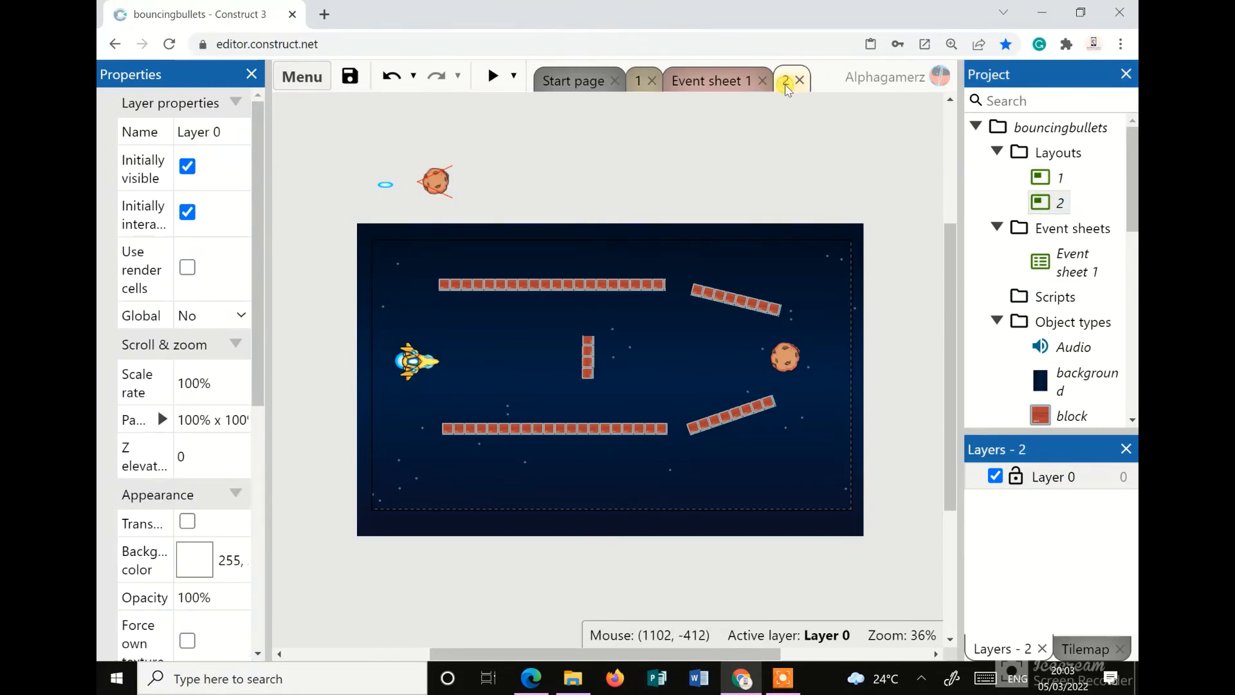
left_click(640, 81)
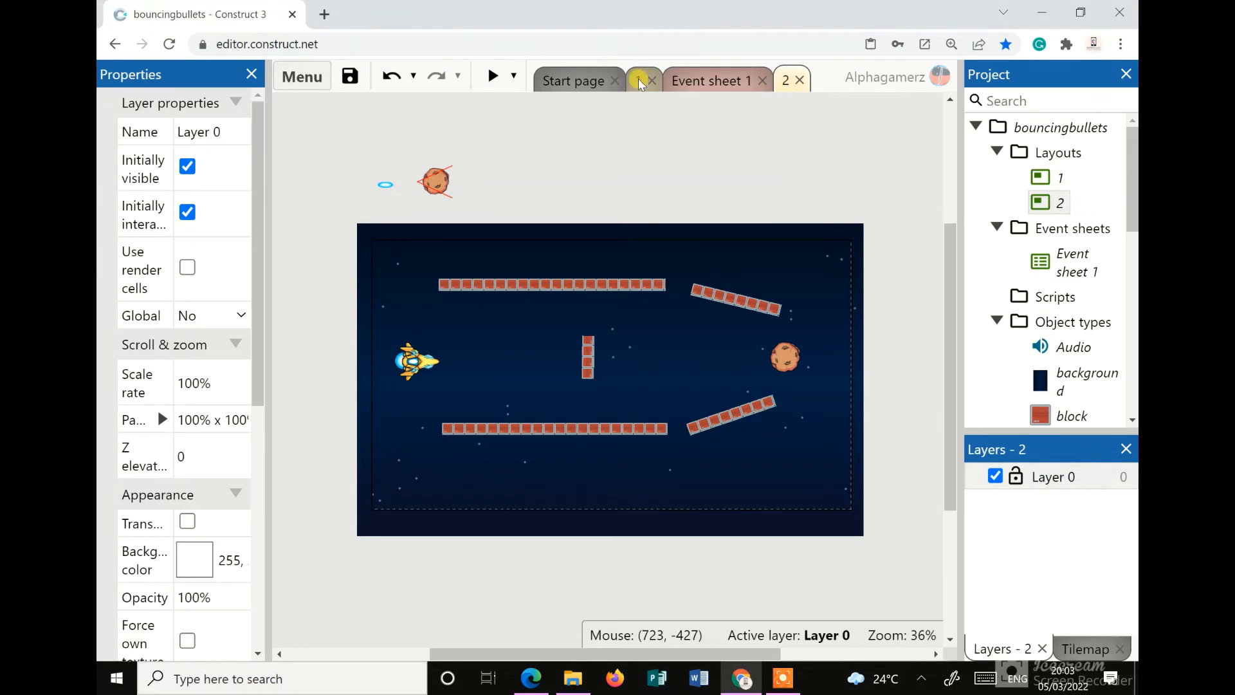
left_click(783, 82)
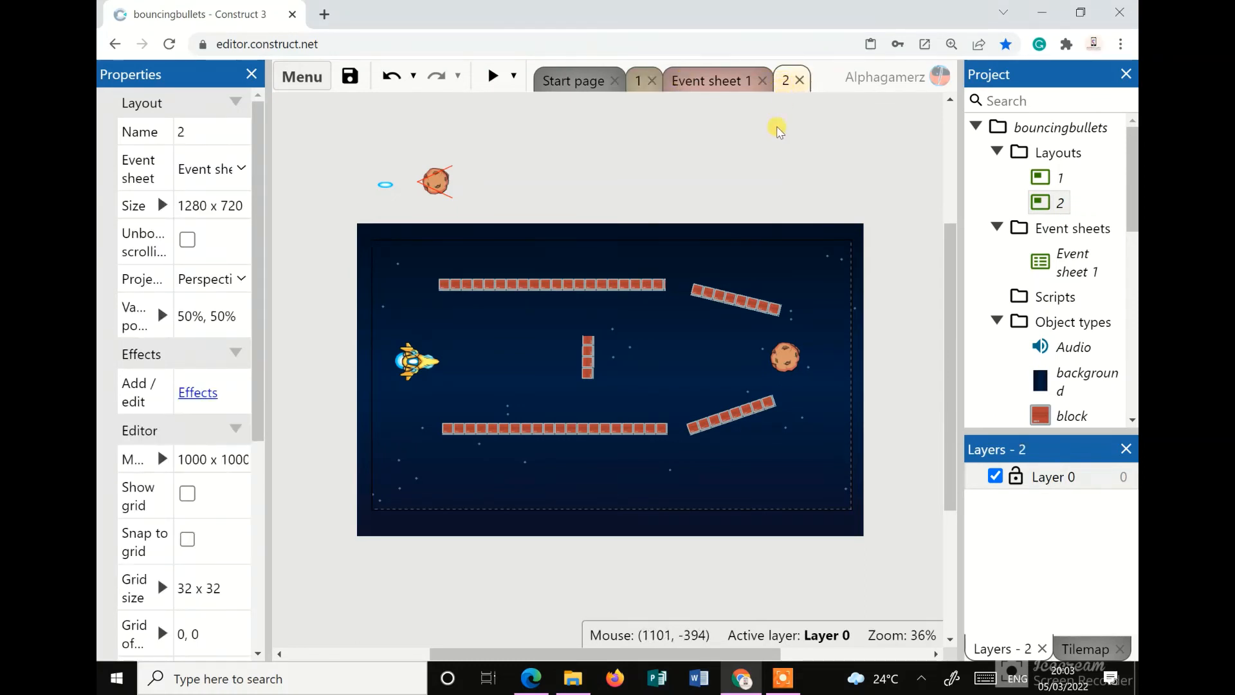
In layout 2, move the rock to about 1049, 89, rearrange the two short slanted blocks below it, and shift the vertical block toward the ship
left_click_drag(787, 367, 765, 278)
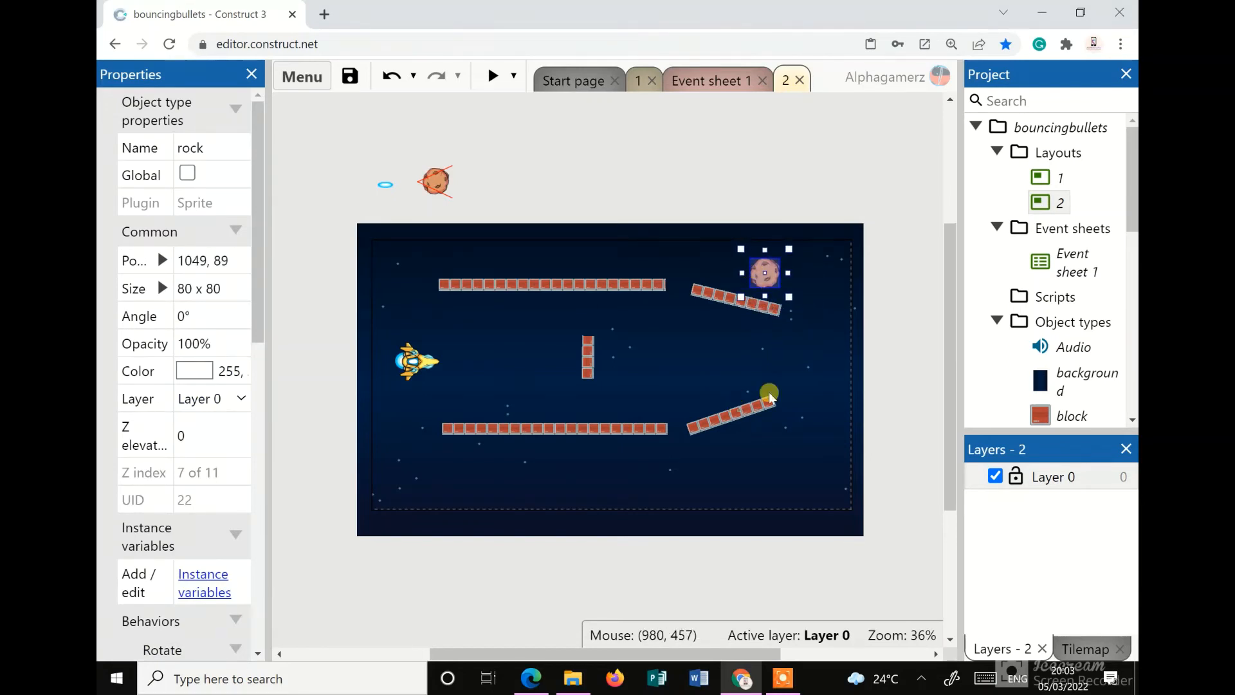
left_click_drag(747, 410, 809, 344)
left_click_drag(719, 293, 706, 412)
left_click_drag(586, 365, 524, 364)
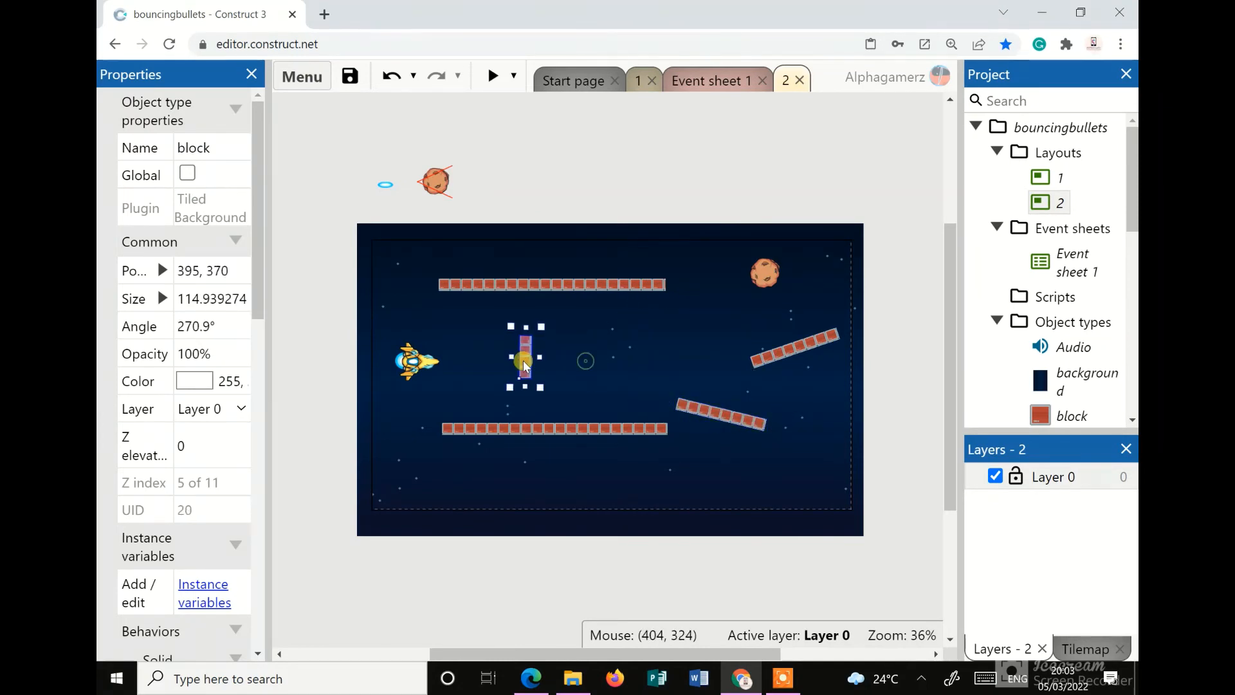
Tilt the upper long block to about 348.3° at 245, 145, and reposition the rock near 1058, 142 and the vertical block near 737, 254
left_click_drag(576, 276, 666, 251)
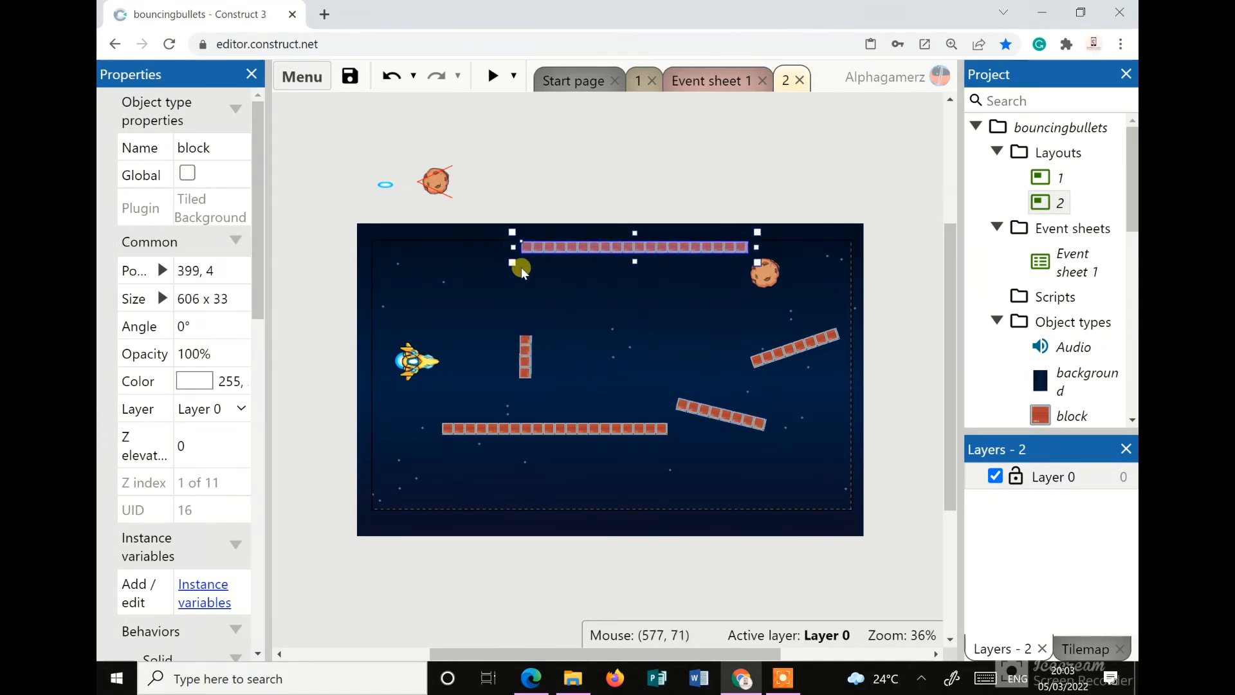
left_click_drag(522, 271, 489, 303)
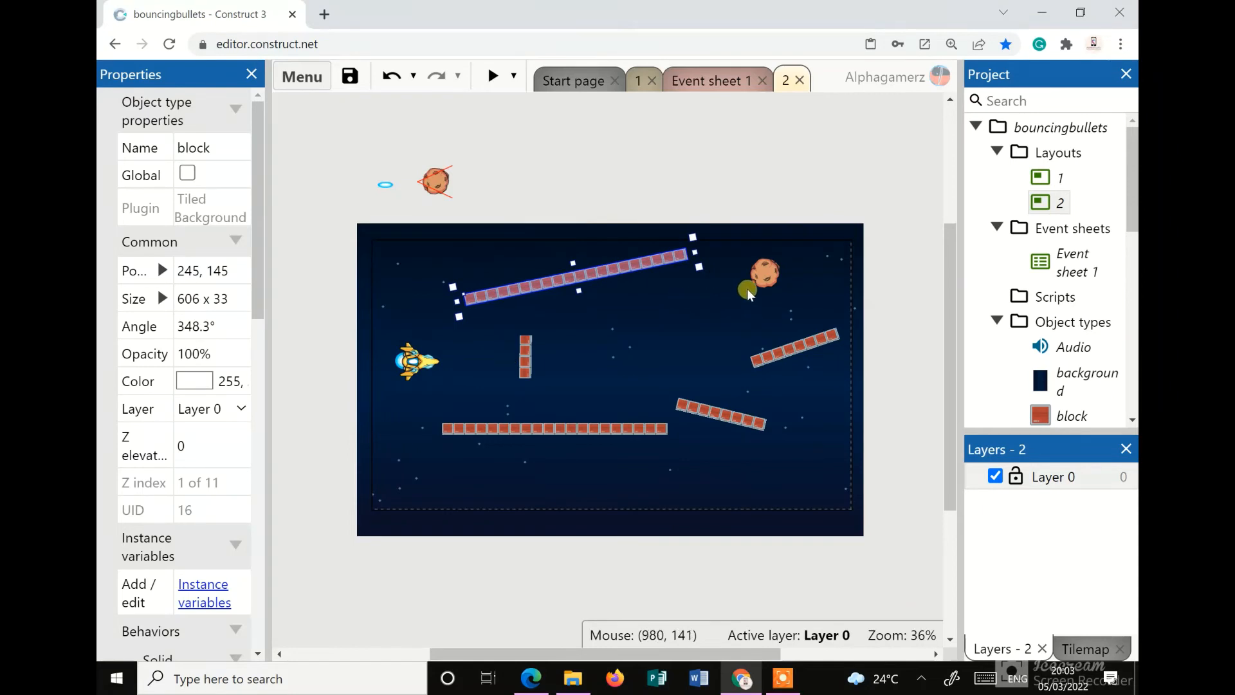
left_click_drag(765, 293, 744, 301)
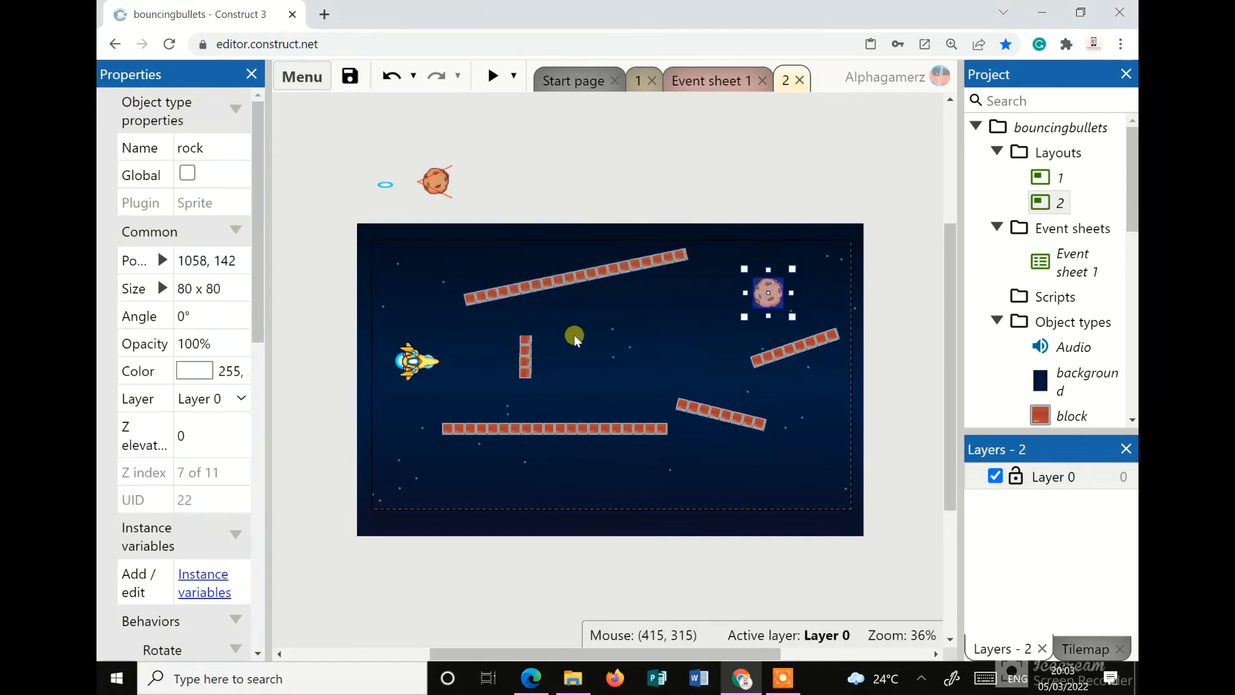
left_click_drag(530, 355, 640, 311)
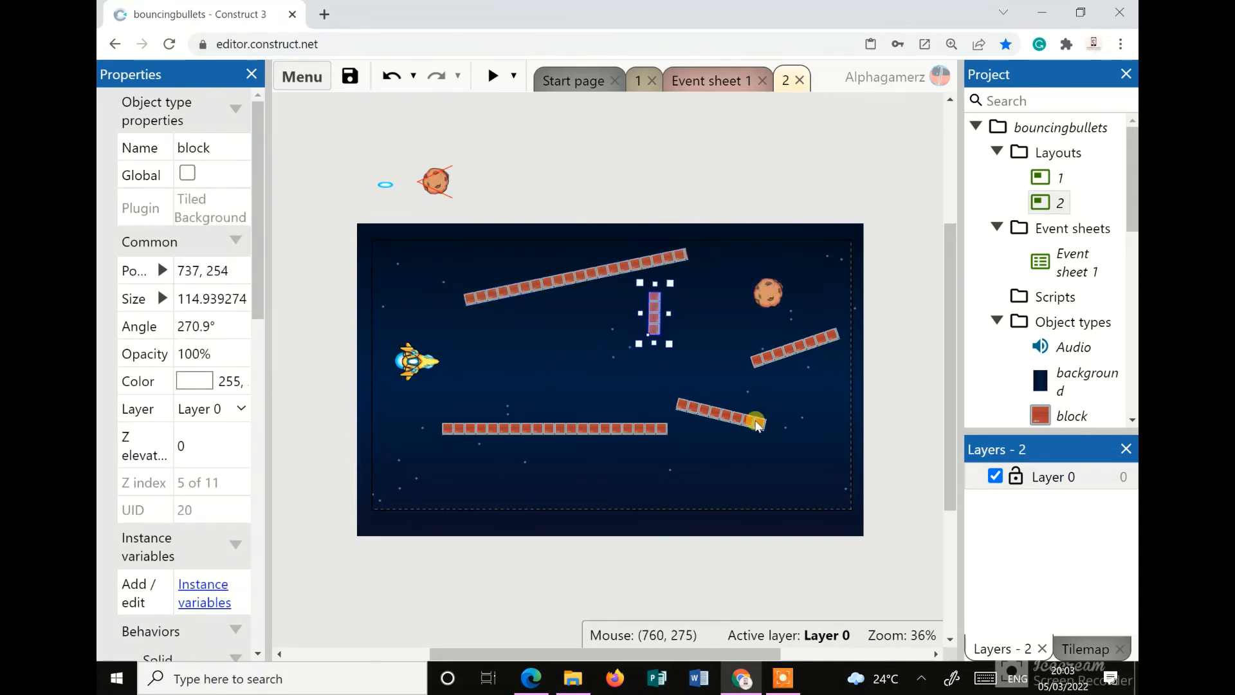
Lengthen the lower long block toward the layout's left edge to about 743 x 33, and nudge the vertical block slightly down and right
left_click(471, 428)
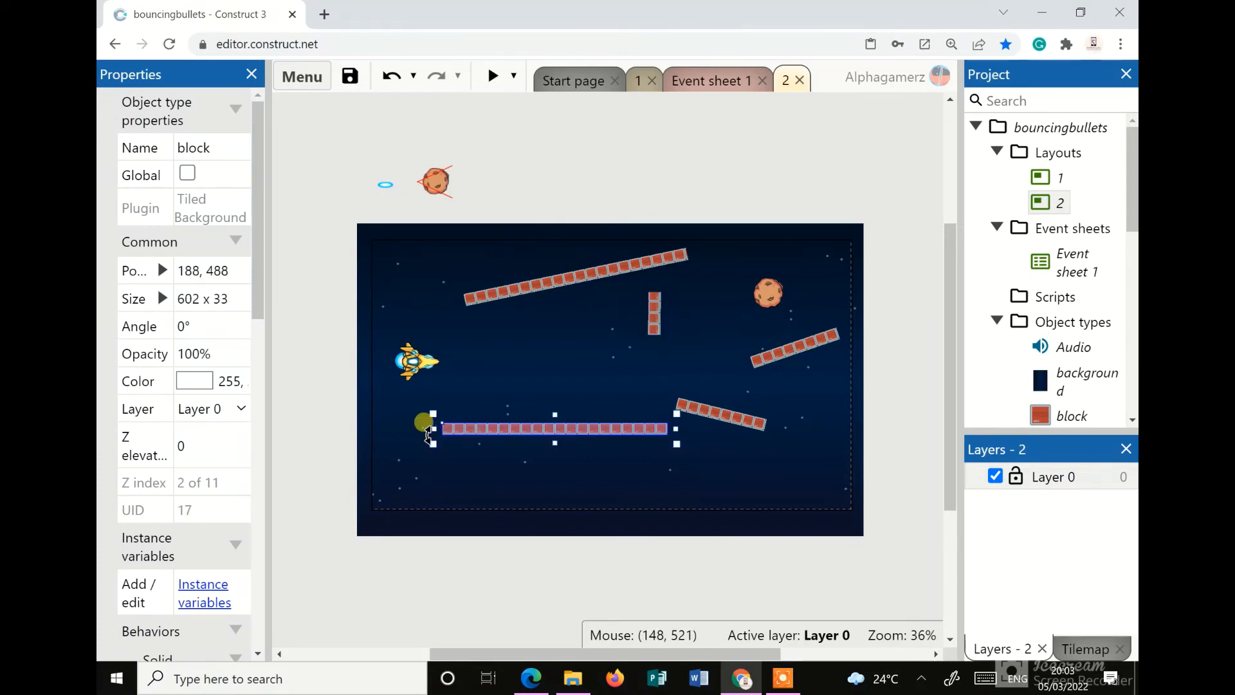
left_click_drag(429, 428, 382, 427)
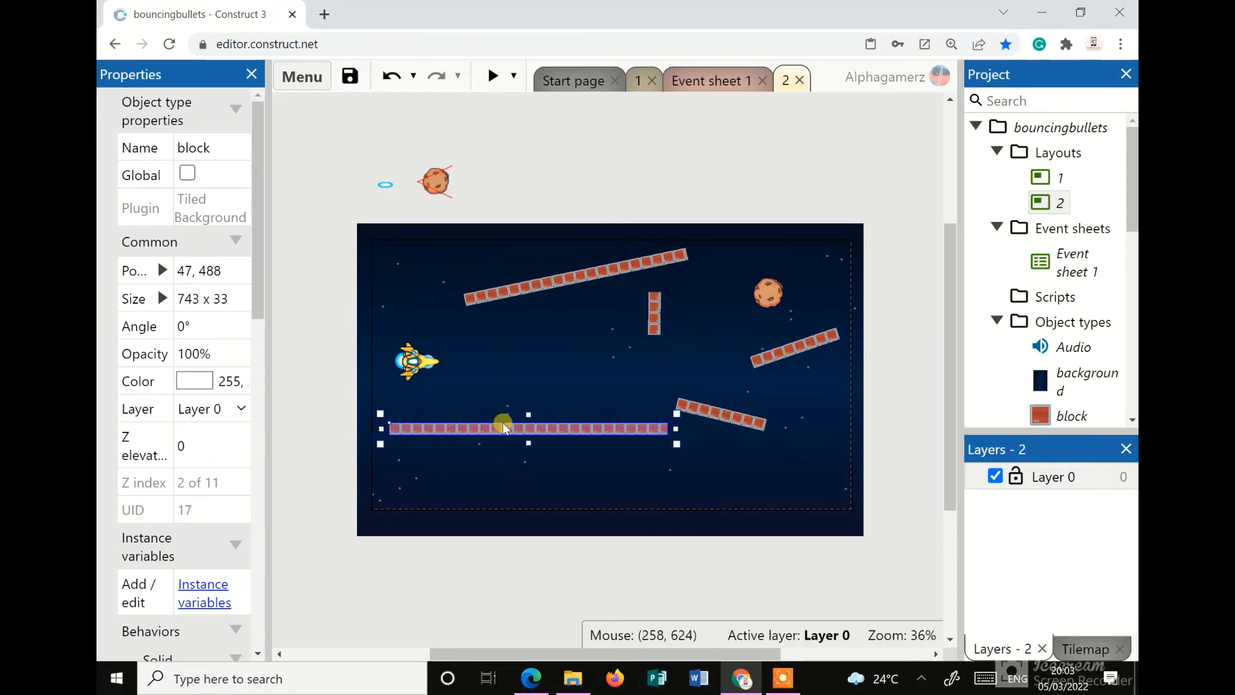
left_click(577, 192)
left_click(653, 328)
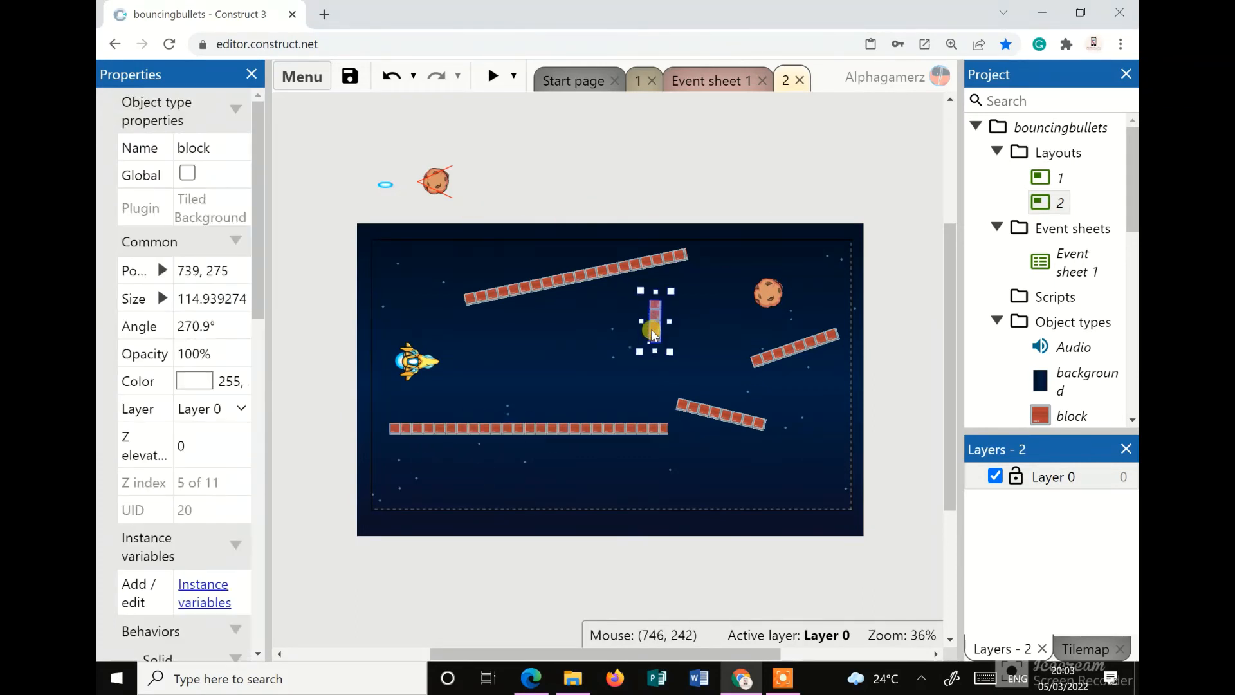
left_click(559, 192)
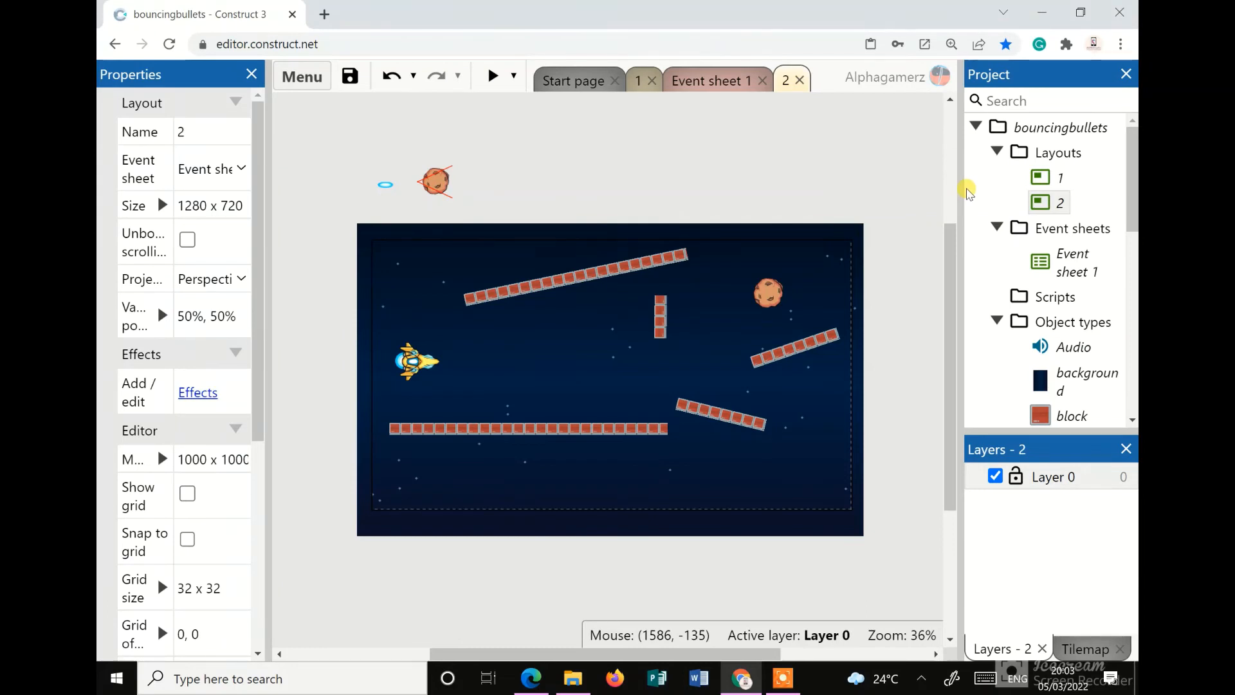
Duplicate layout 2, open the copy named 3, and compare it with the earlier layouts
right_click(1037, 204)
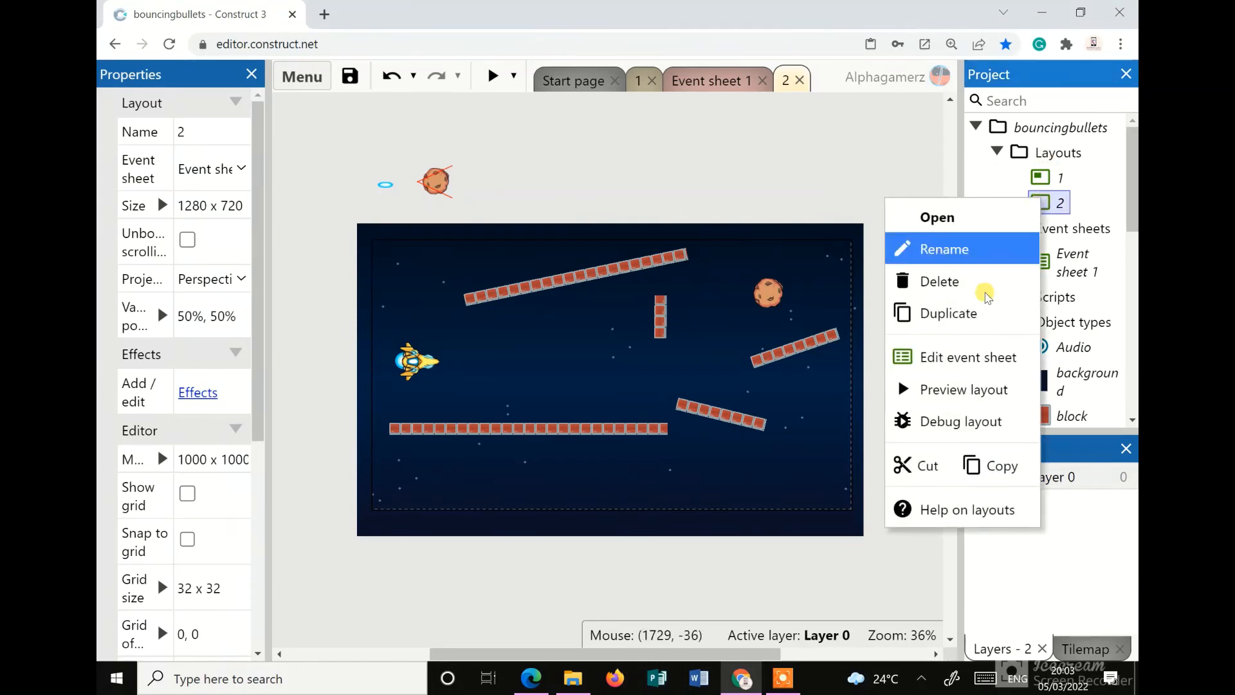
left_click(971, 313)
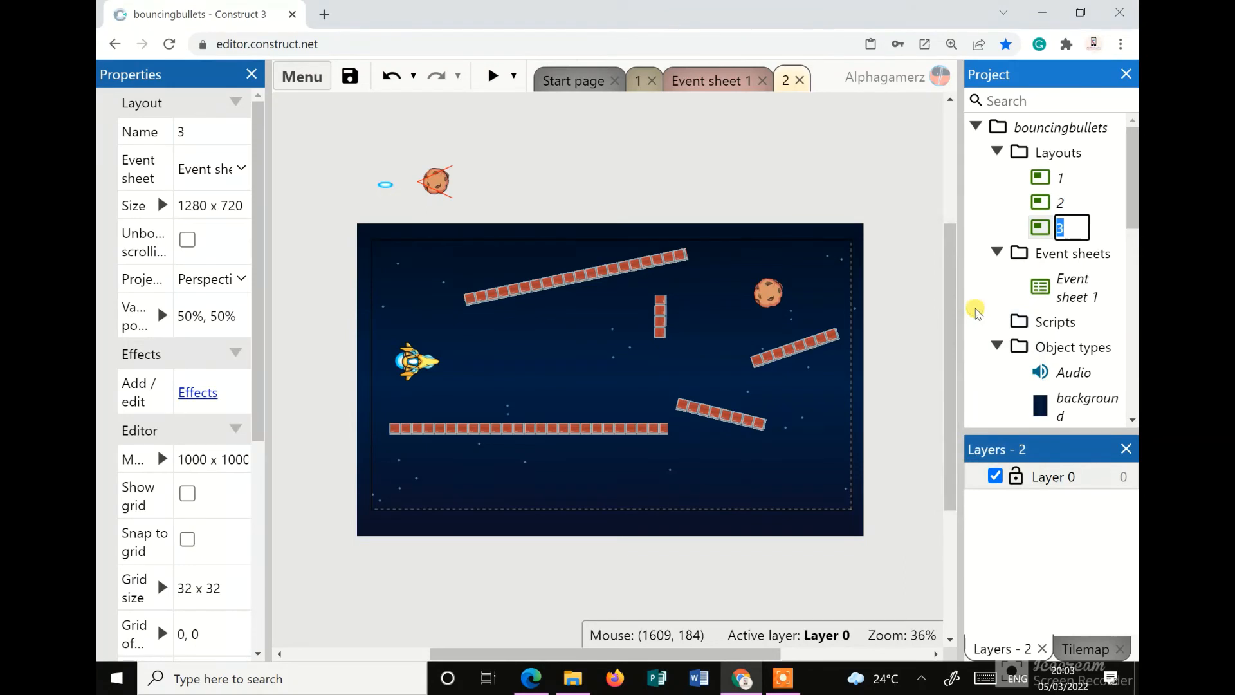
double_click(1026, 230)
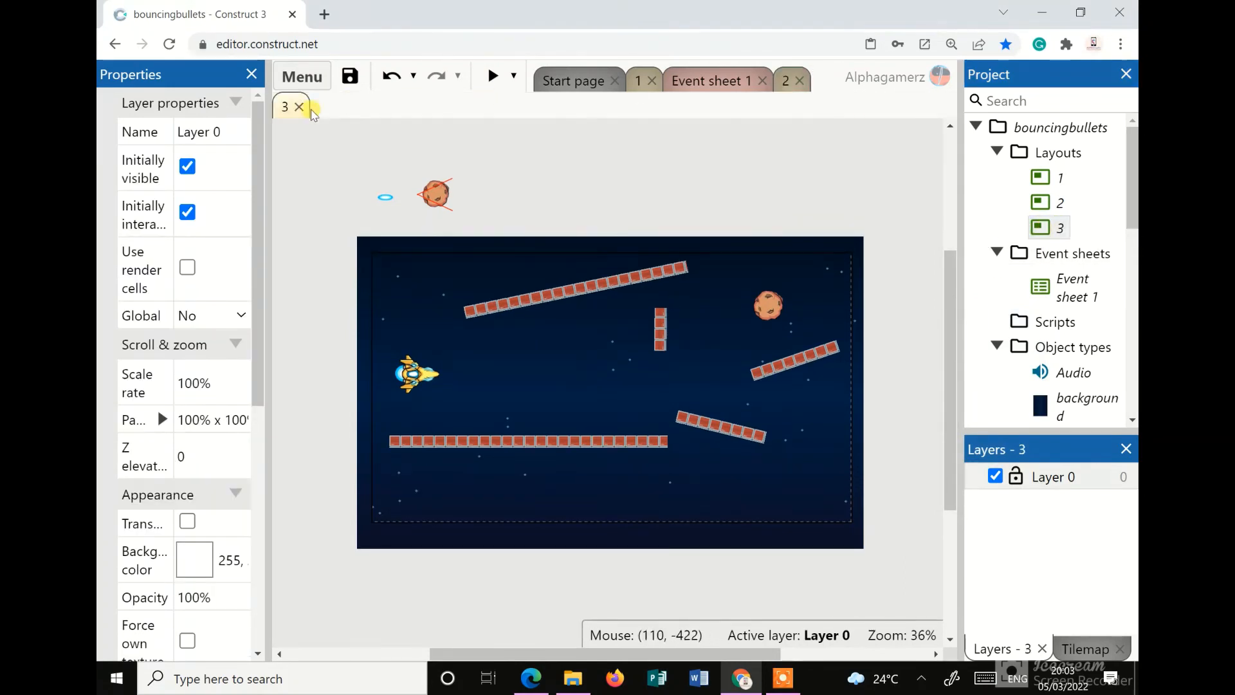
left_click(784, 80)
left_click(640, 81)
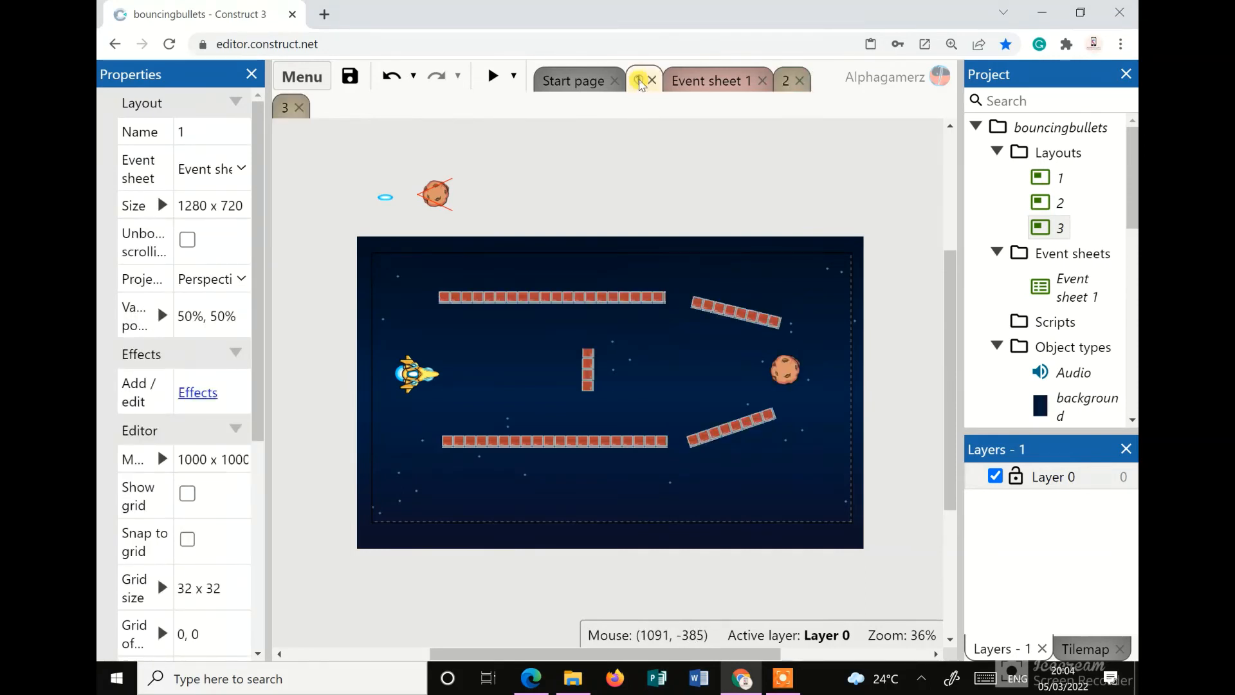
left_click(283, 107)
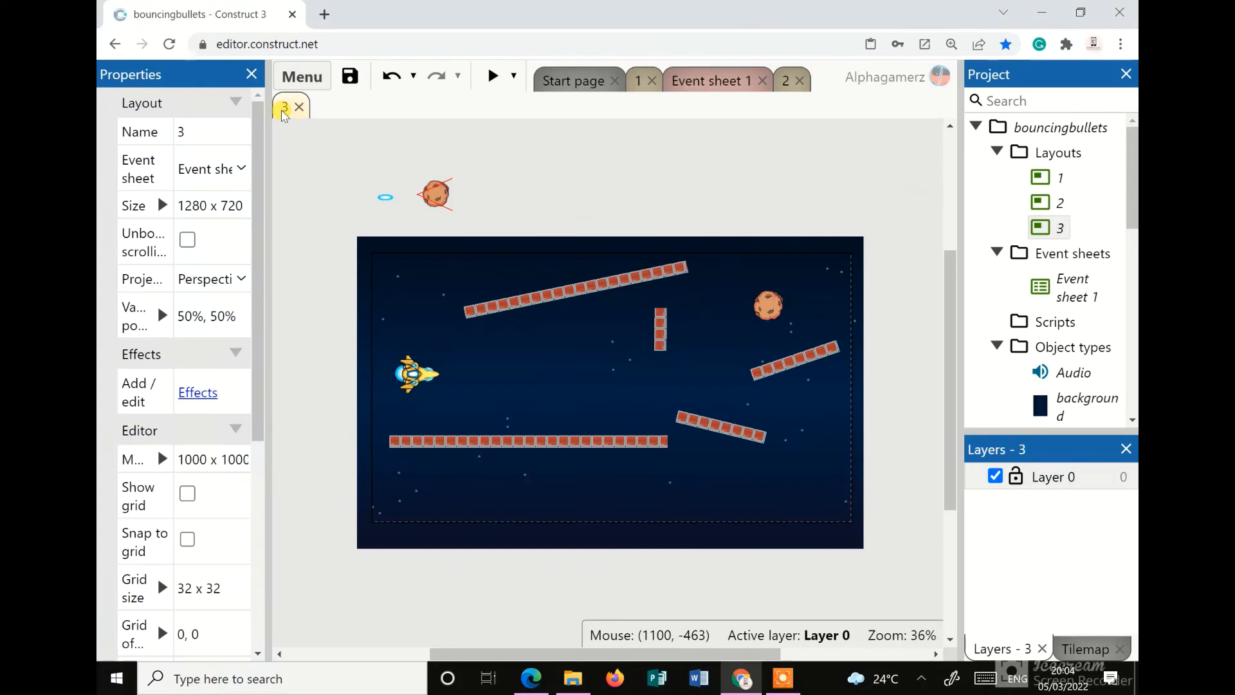
In layout 3, shorten the lower long block to about 362 wide, tilt it about 1.2°, and move it below the rock's side of the layout
left_click(561, 441)
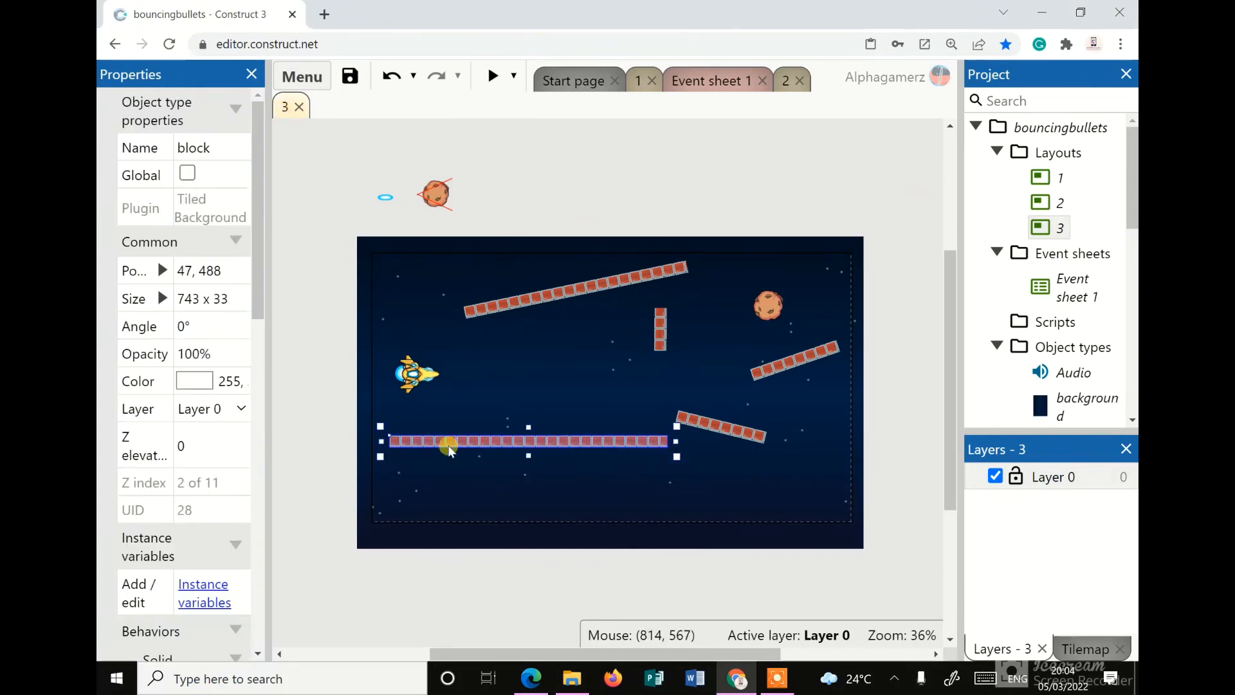
left_click_drag(675, 446, 752, 474)
left_click_drag(497, 474, 648, 477)
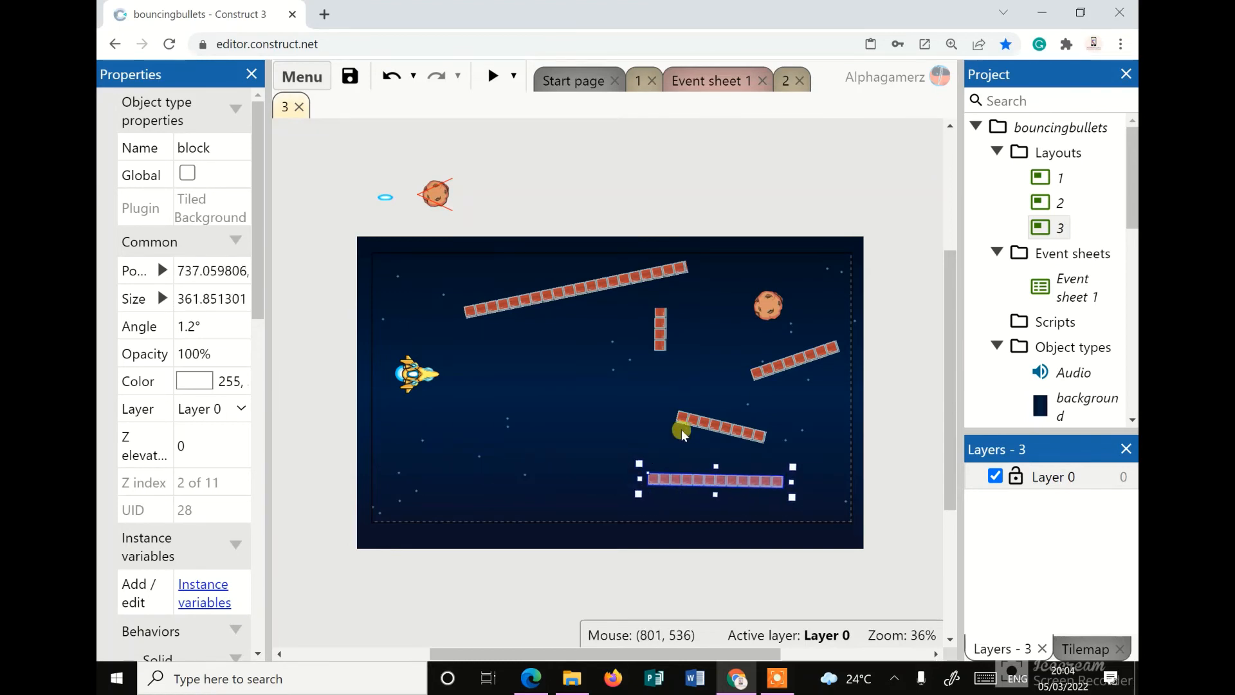
Place the lower short slanted block beneath the ship at about 121, 432, and shorten the upper long block above the ship
left_click(678, 416)
left_click_drag(677, 415, 409, 415)
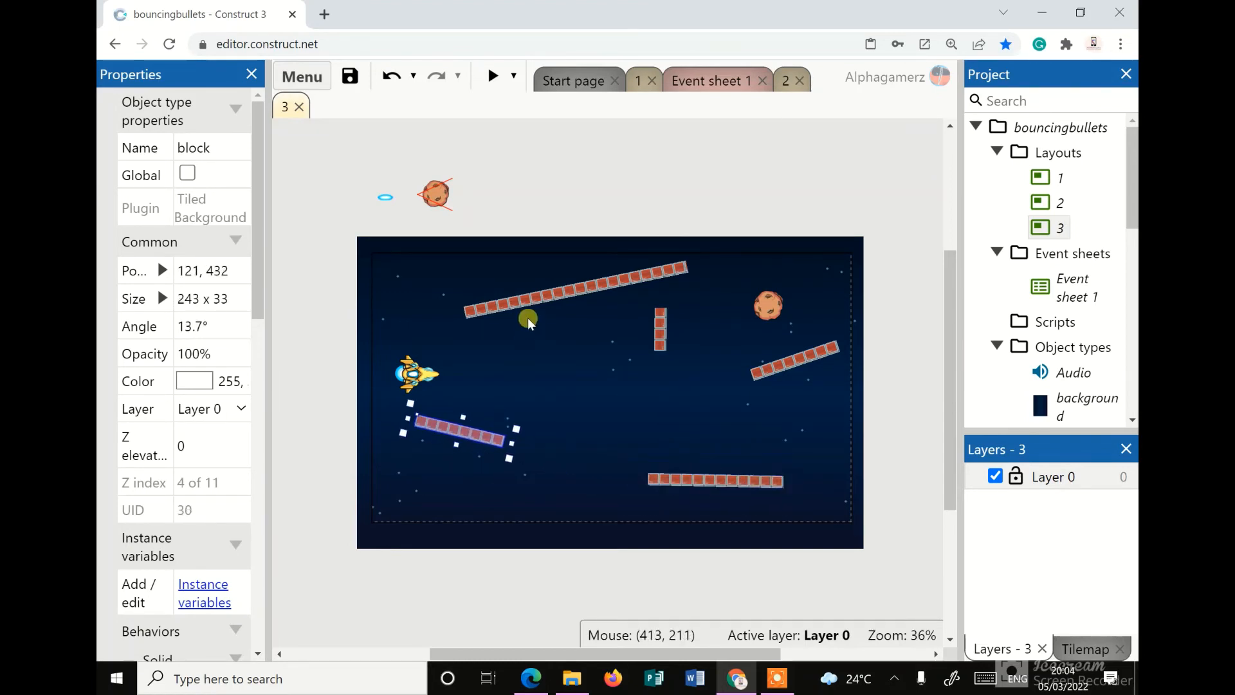
left_click_drag(521, 300, 446, 300)
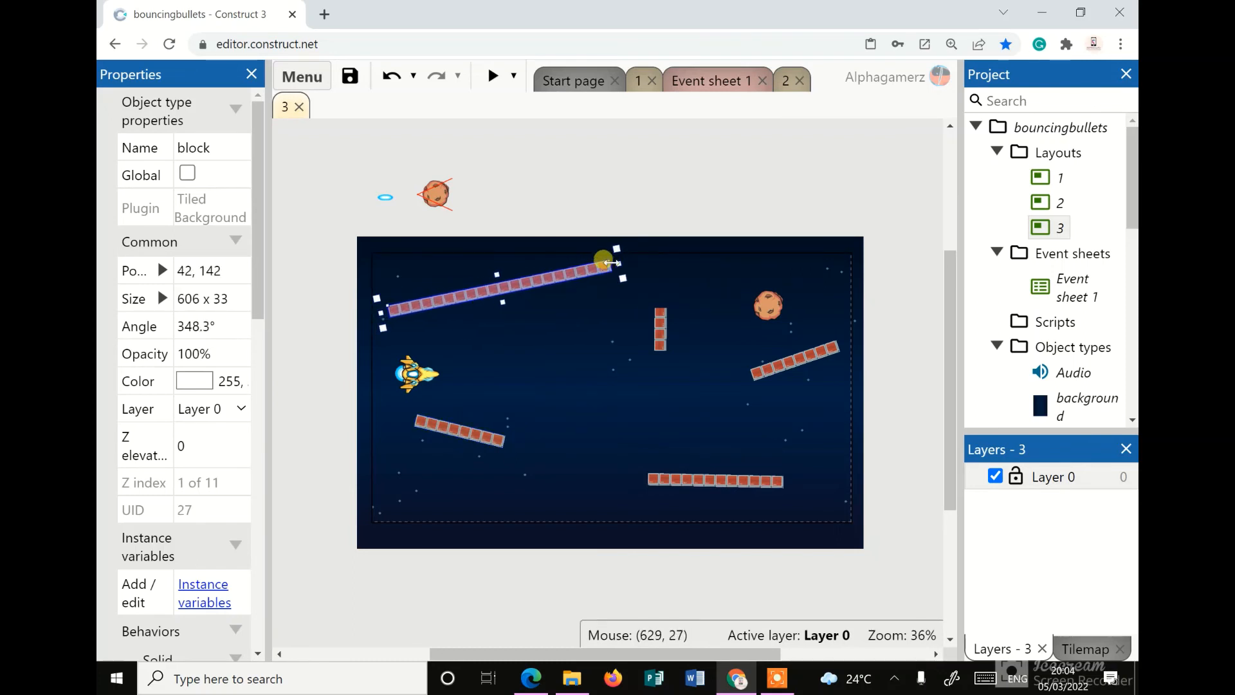
left_click_drag(614, 263, 461, 288)
Move the vertical block to about 480, 178, and place two copies of it at about 759, 374 and 500, 548
left_click_drag(661, 341, 557, 309)
key("ctrl+c")
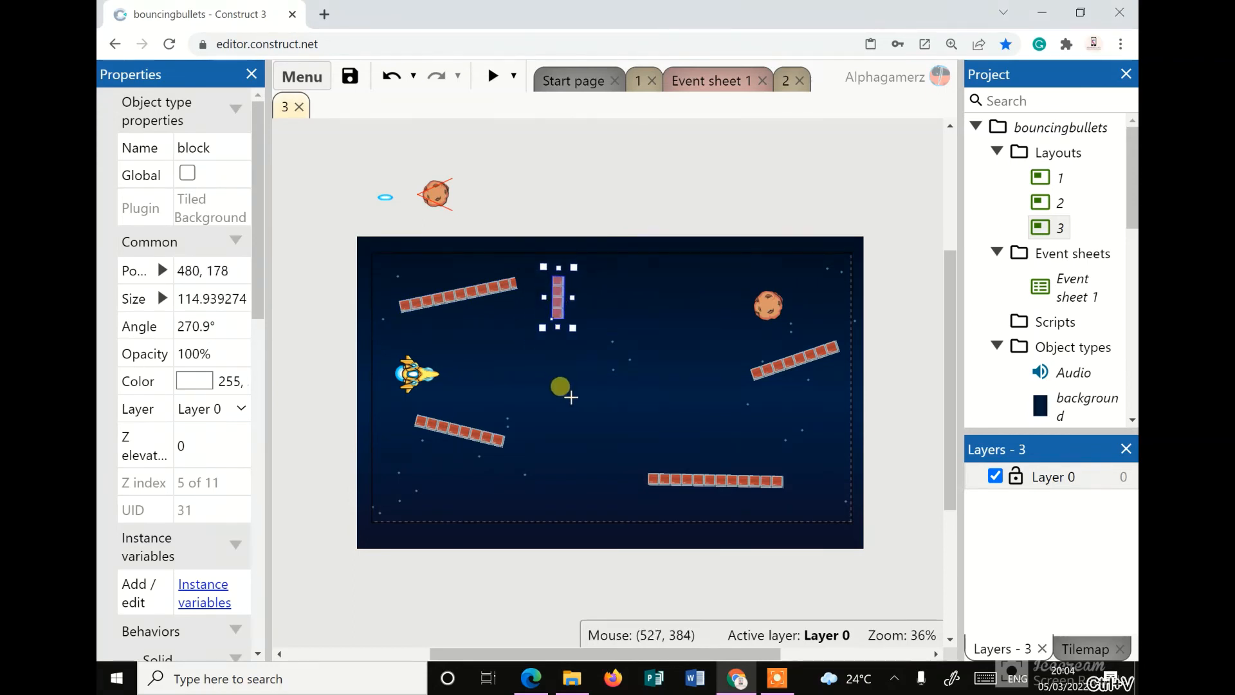
key("ctrl+v")
left_click_drag(594, 357, 638, 347)
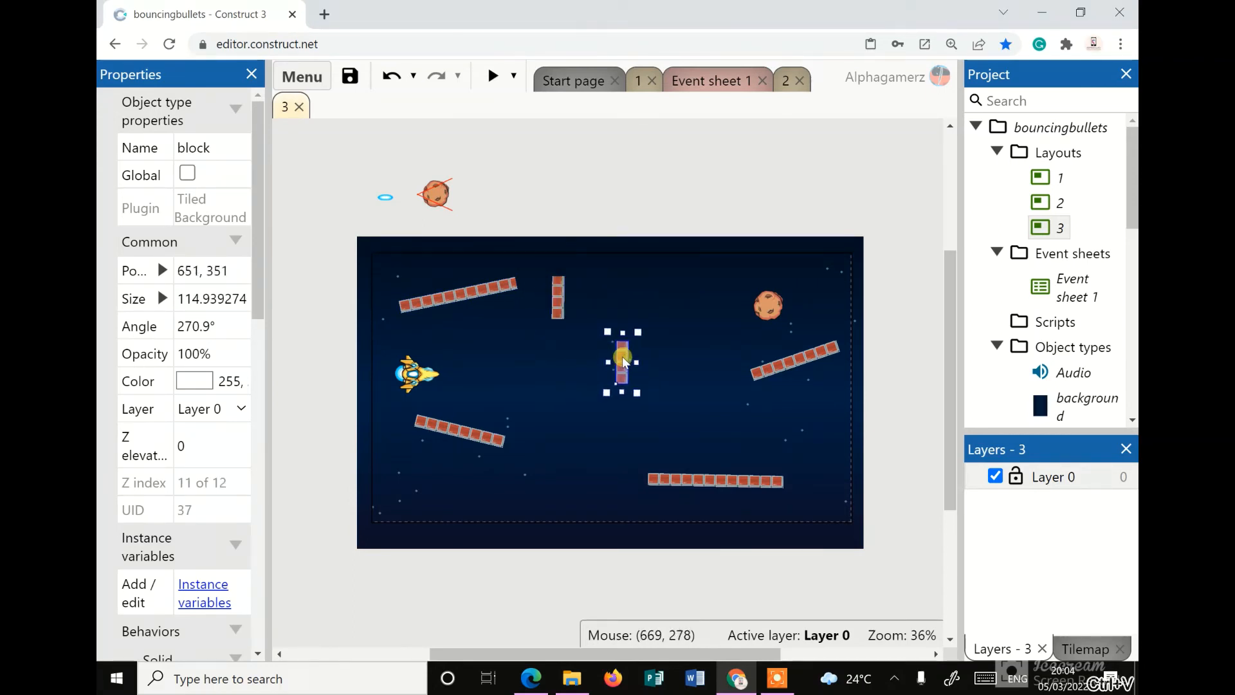
key("ctrl+v")
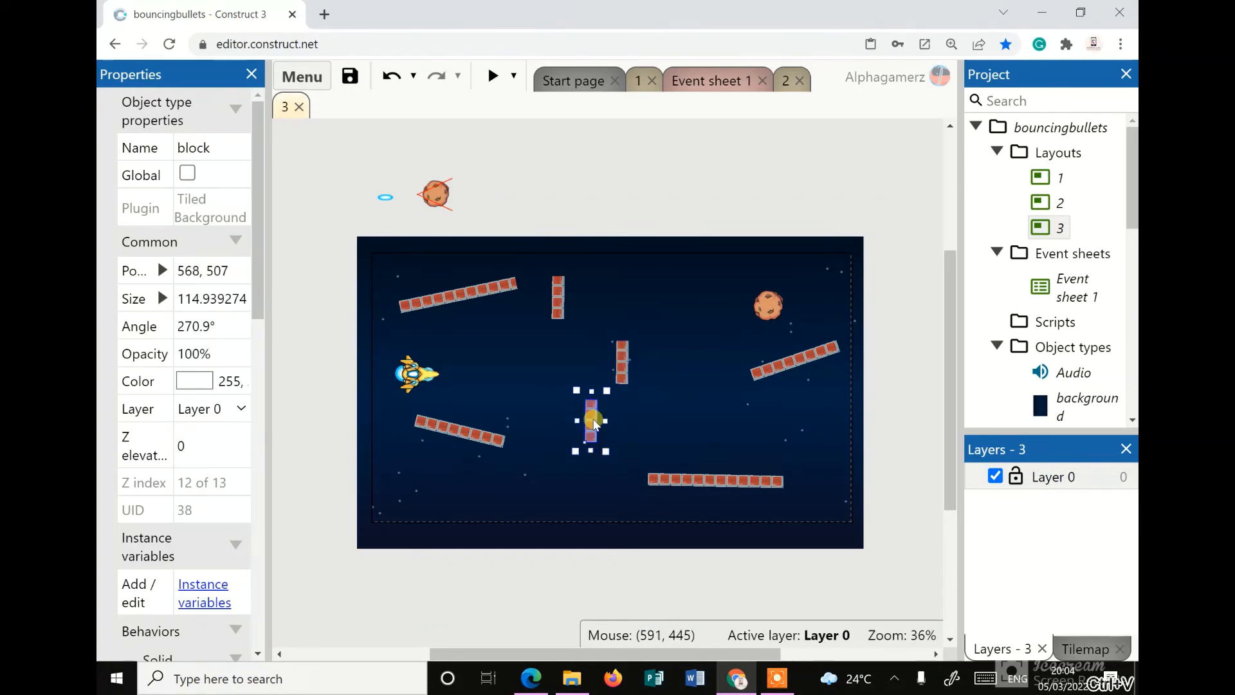
left_click_drag(564, 448, 568, 438)
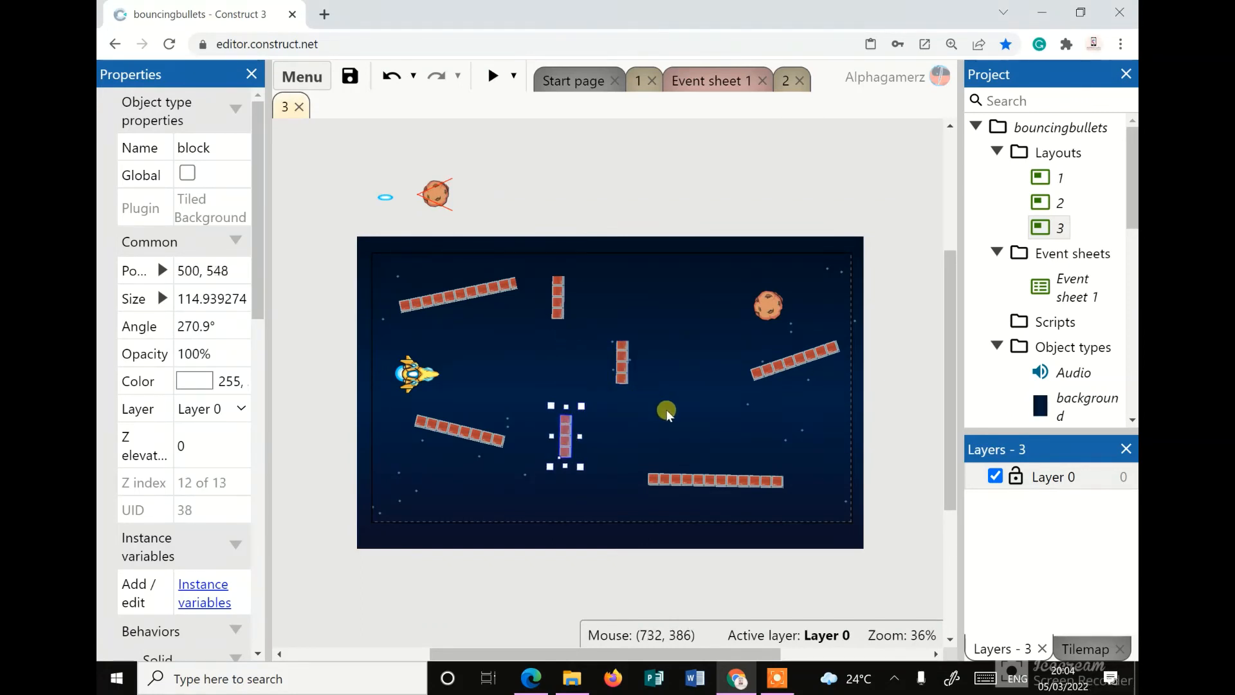
left_click_drag(621, 364, 659, 377)
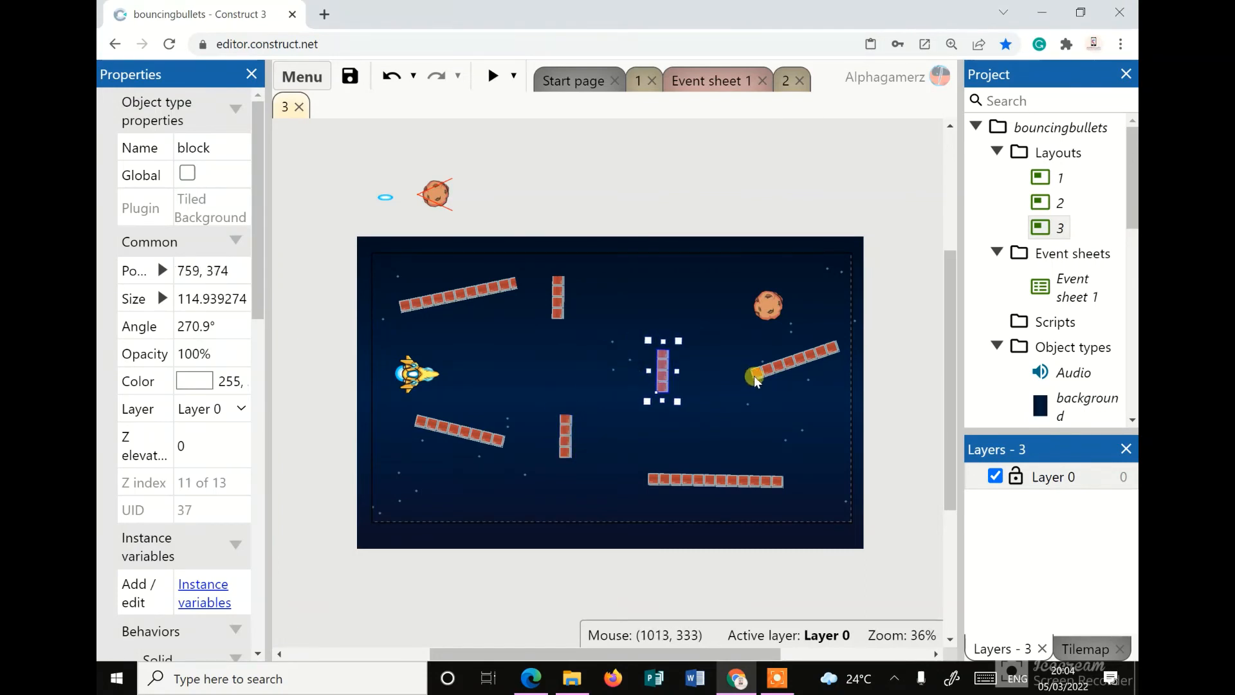
Move the remaining slanted block to about 631, 85 and the lower long block to about 607, 560, and reposition the rock behind the middle vertical block
left_click_drag(753, 375, 595, 297)
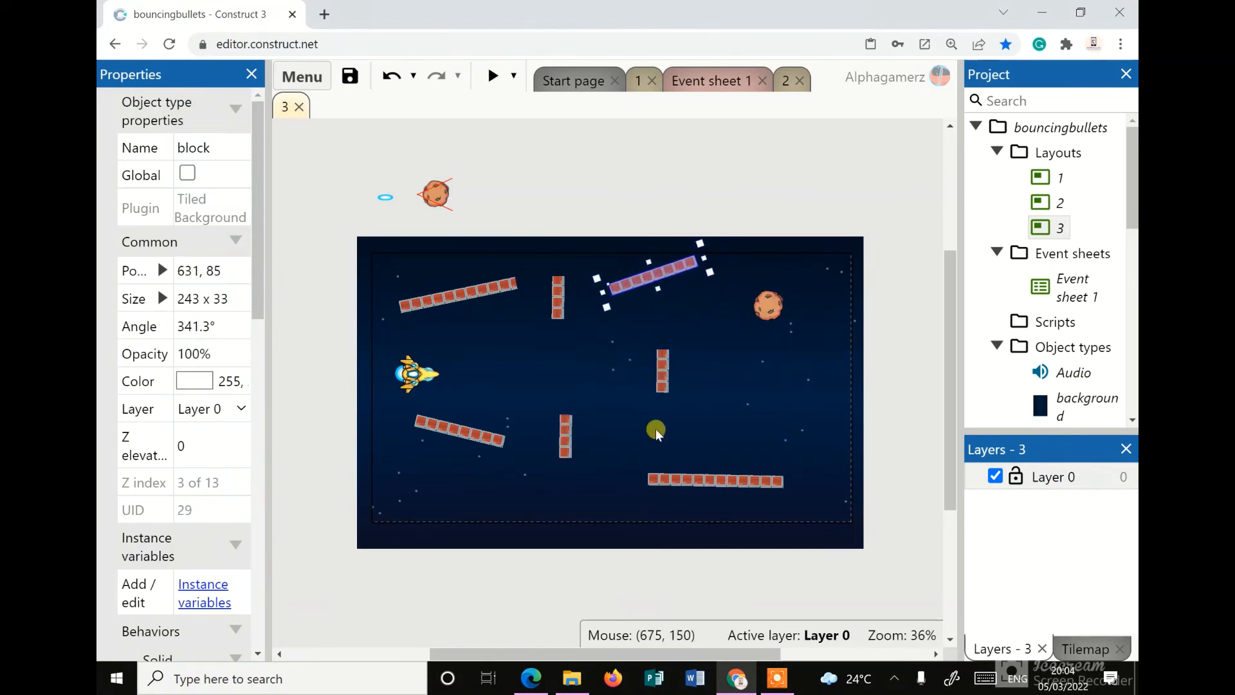
left_click_drag(674, 483, 640, 481)
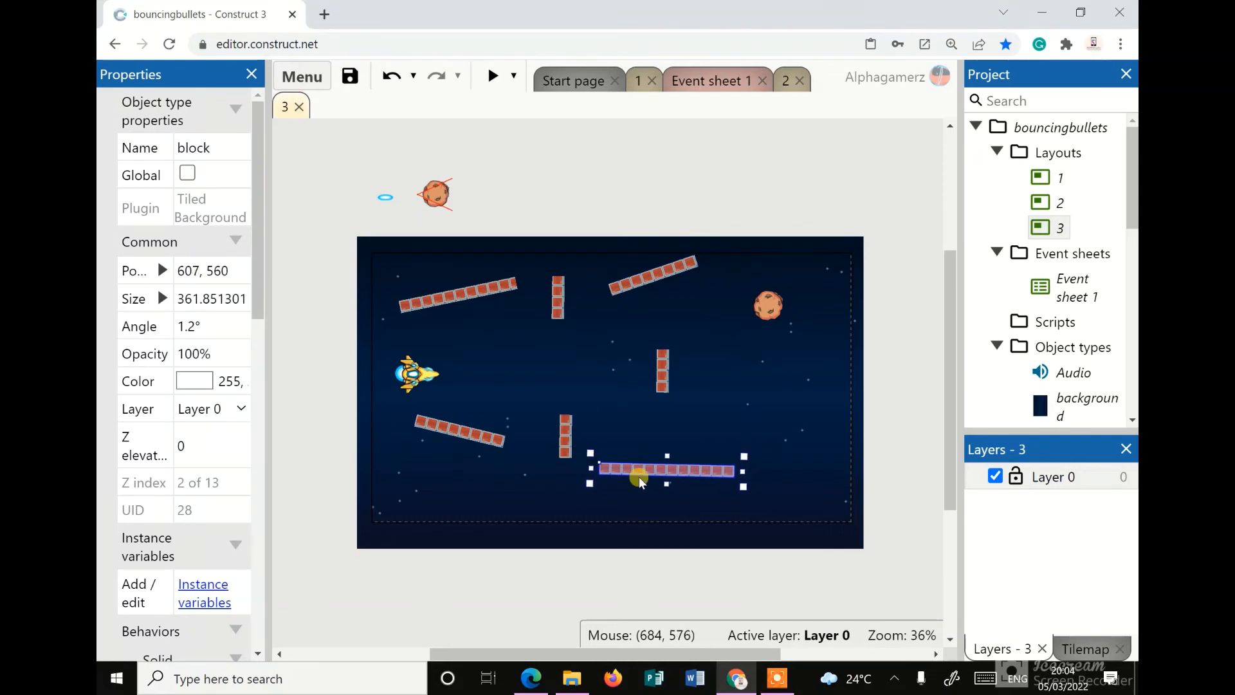
left_click_drag(770, 321, 789, 381)
left_click(660, 482)
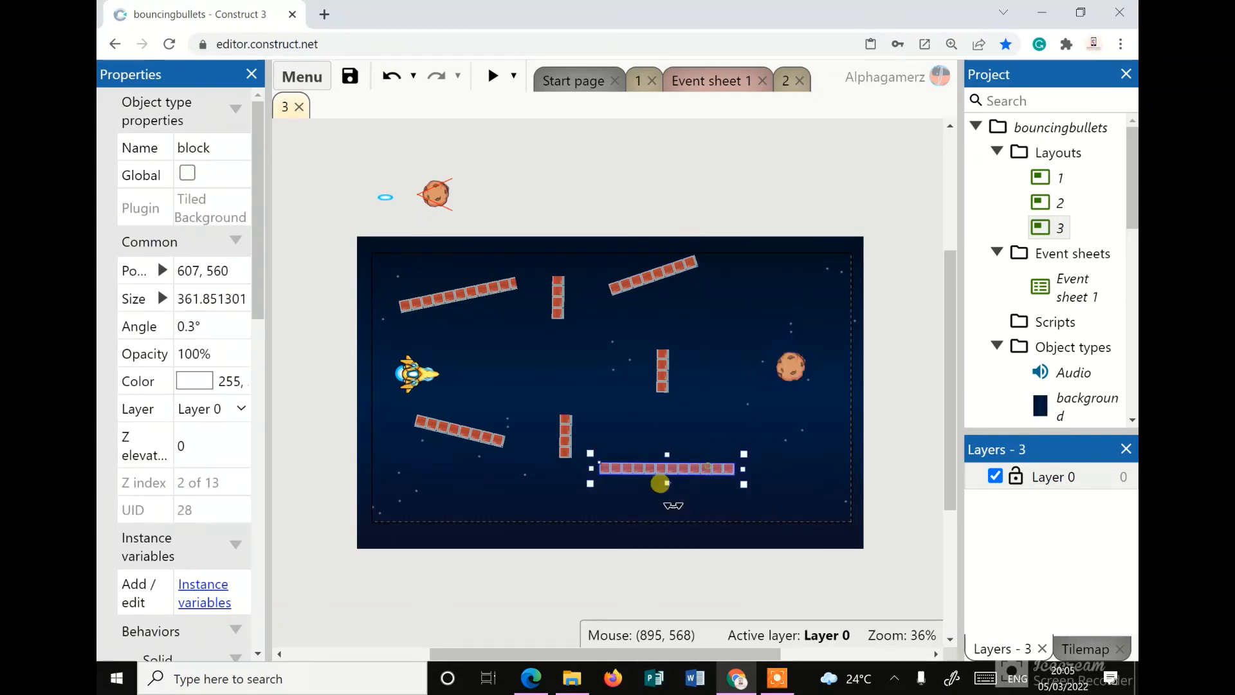
left_click_drag(661, 506, 658, 507)
left_click_drag(785, 363, 760, 383)
left_click(740, 201)
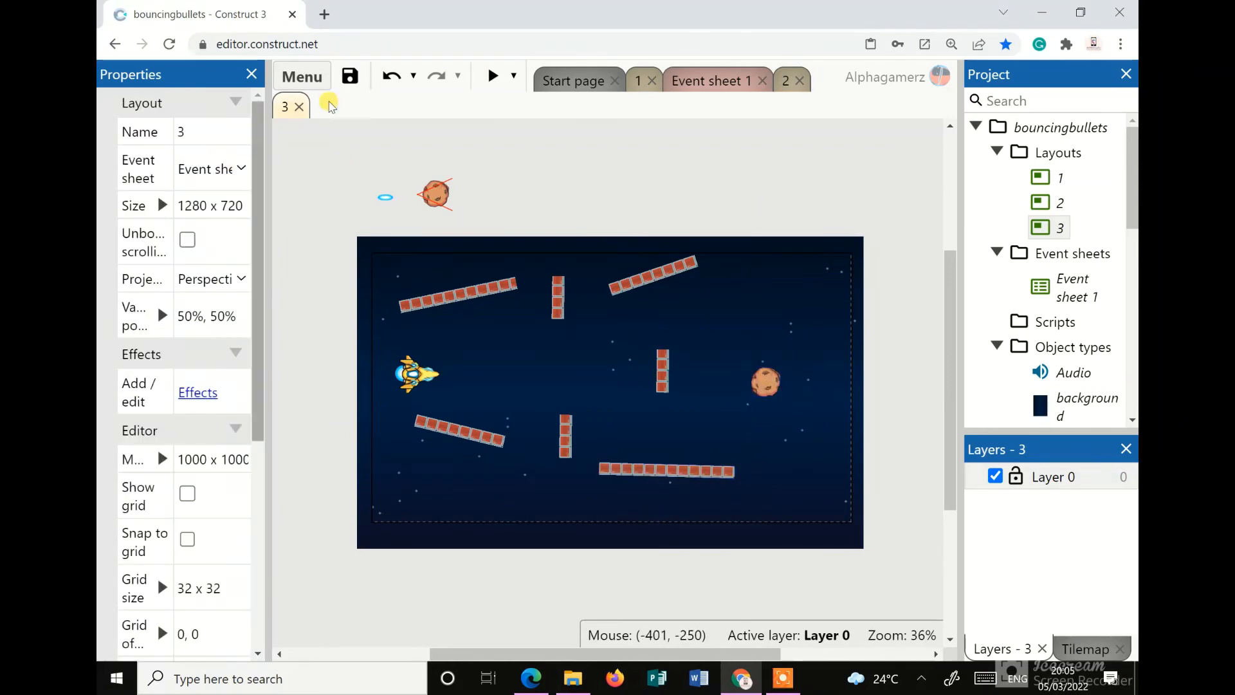
Duplicate layout 3 and open the copy named 4
right_click(1048, 227)
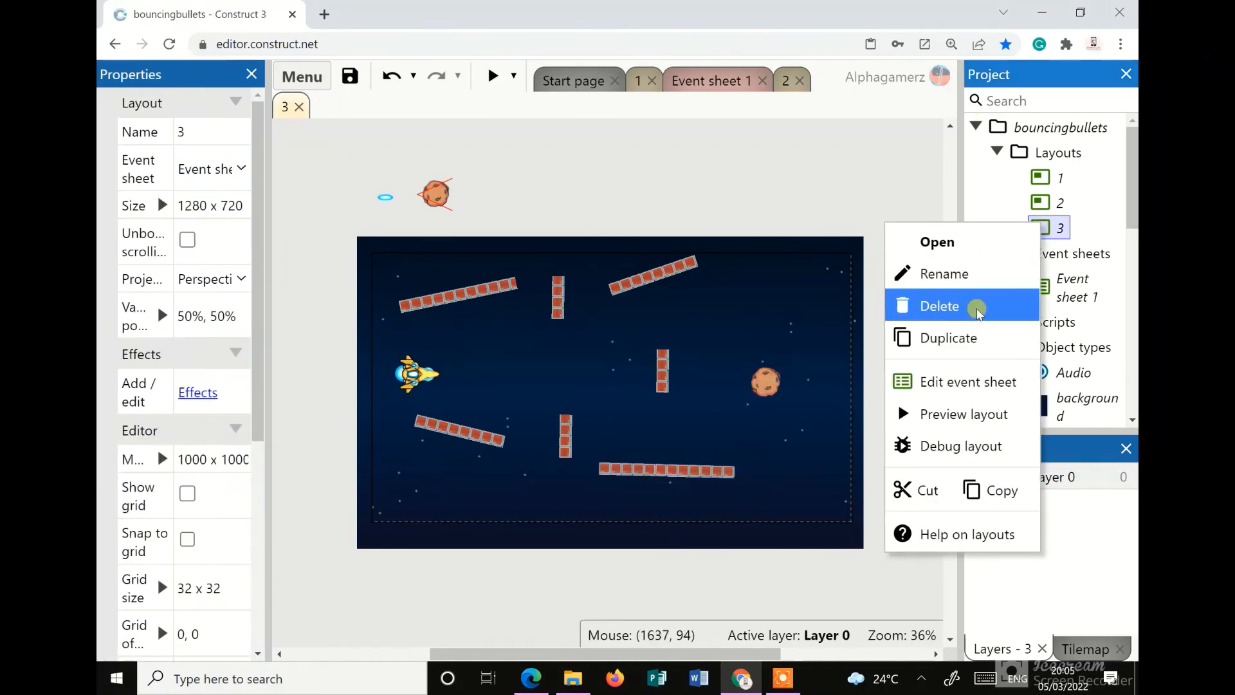
left_click(971, 335)
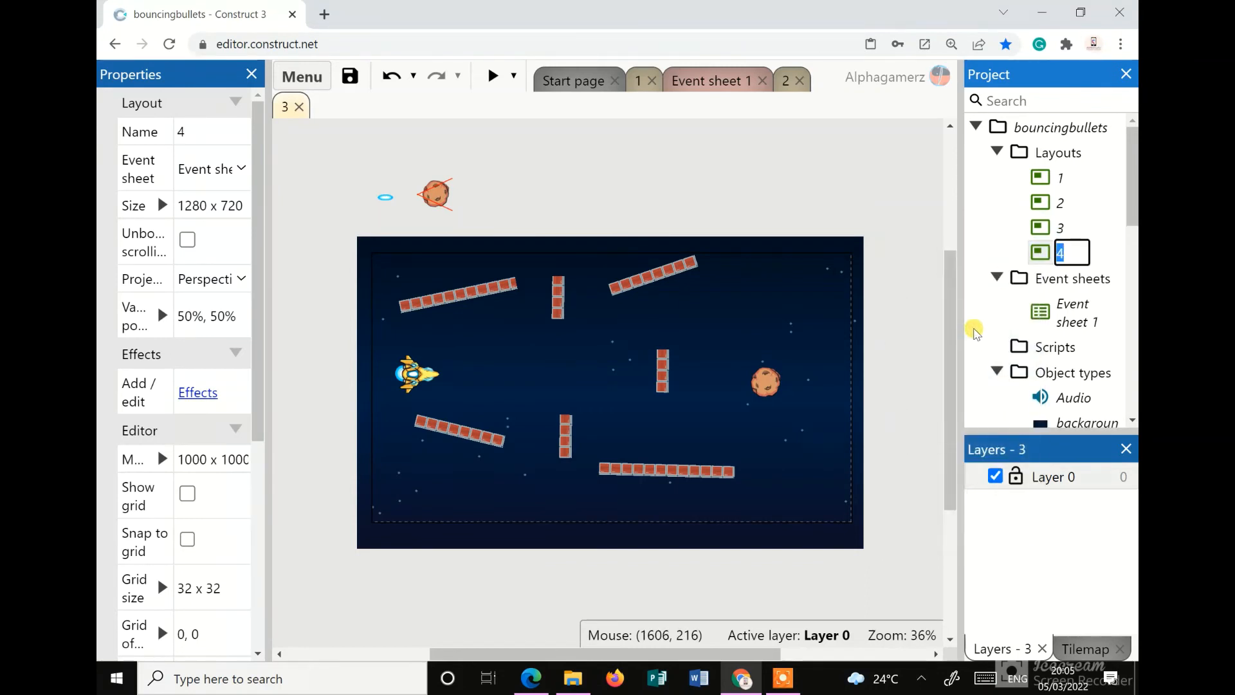
double_click(1043, 252)
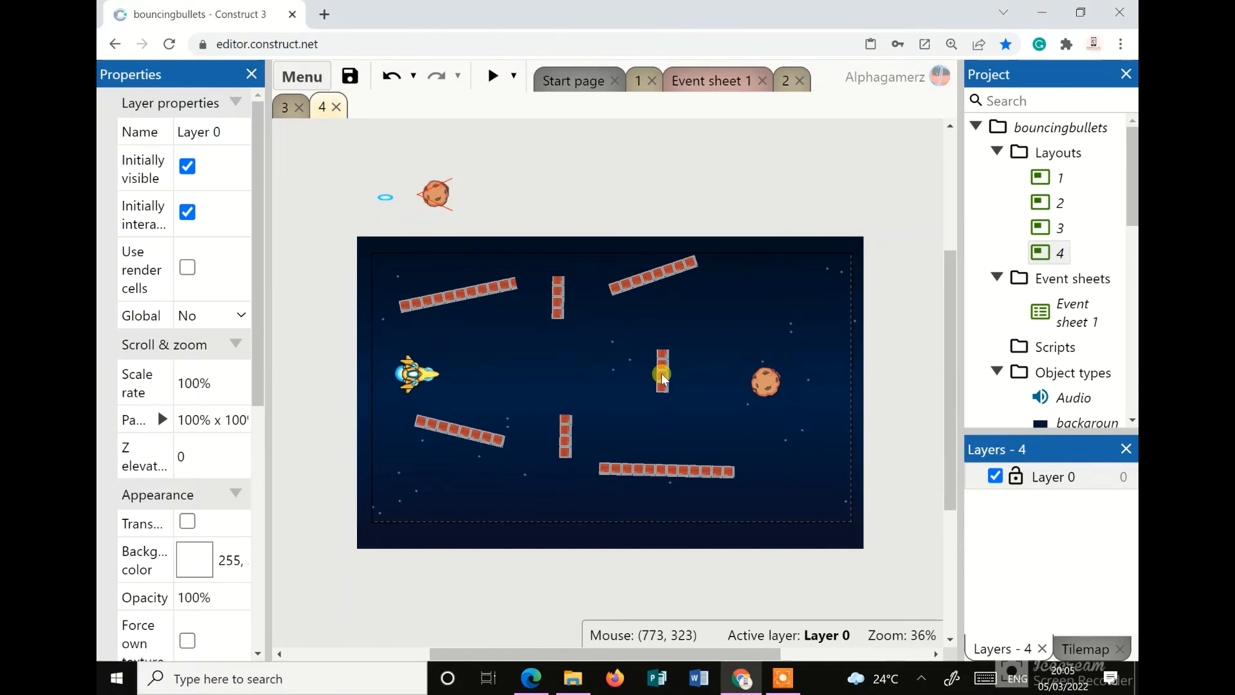
Lengthen the middle vertical block to about 208 near the far edge, move the lower long block to 814, 561, and place the rock at 1078, 492
left_click_drag(663, 378, 717, 422)
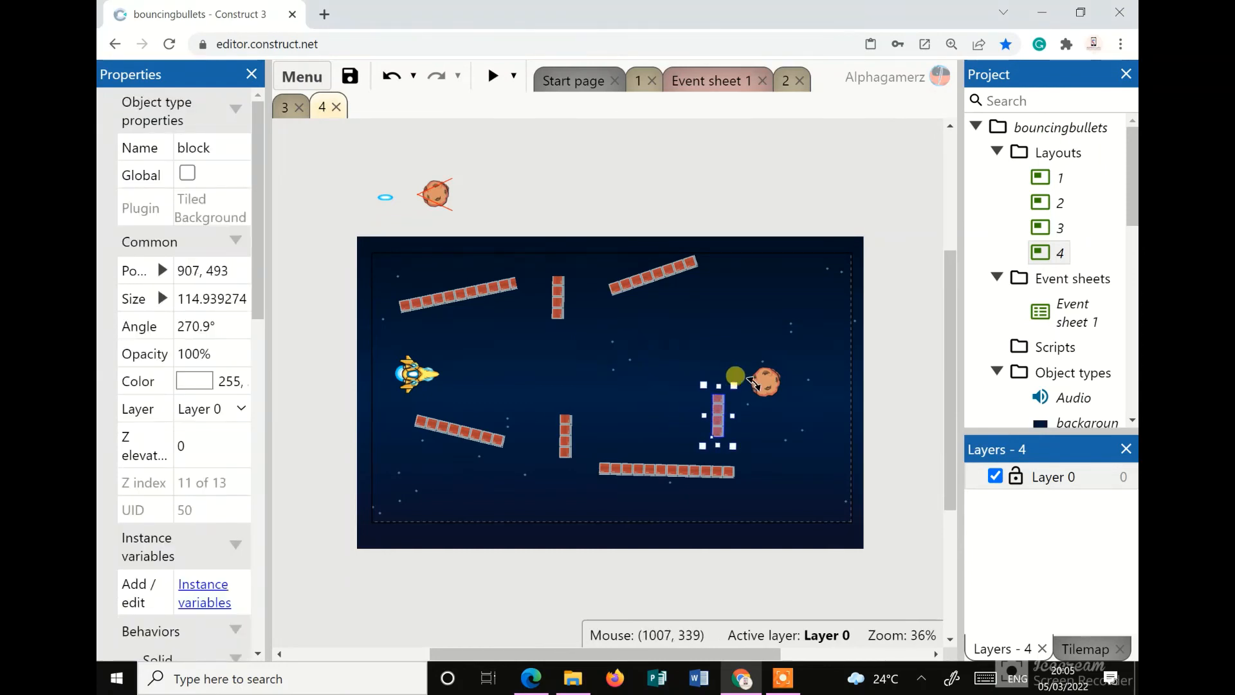
left_click_drag(770, 384, 808, 478)
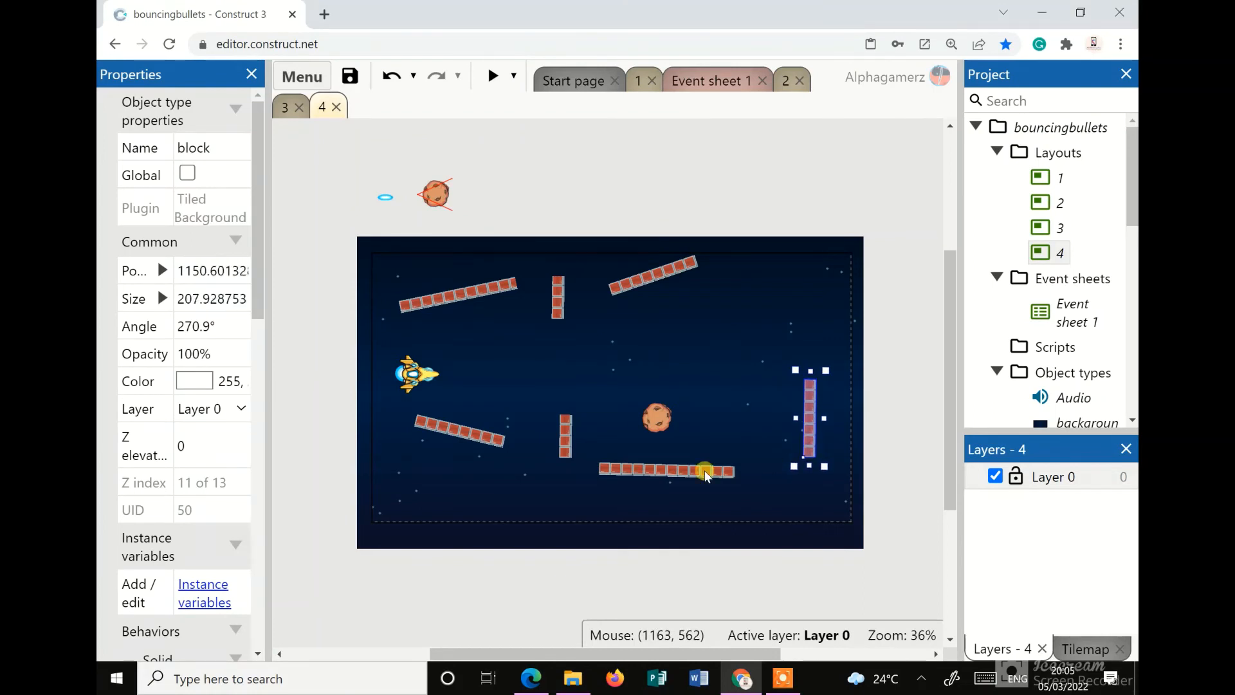
left_click_drag(702, 470, 783, 476)
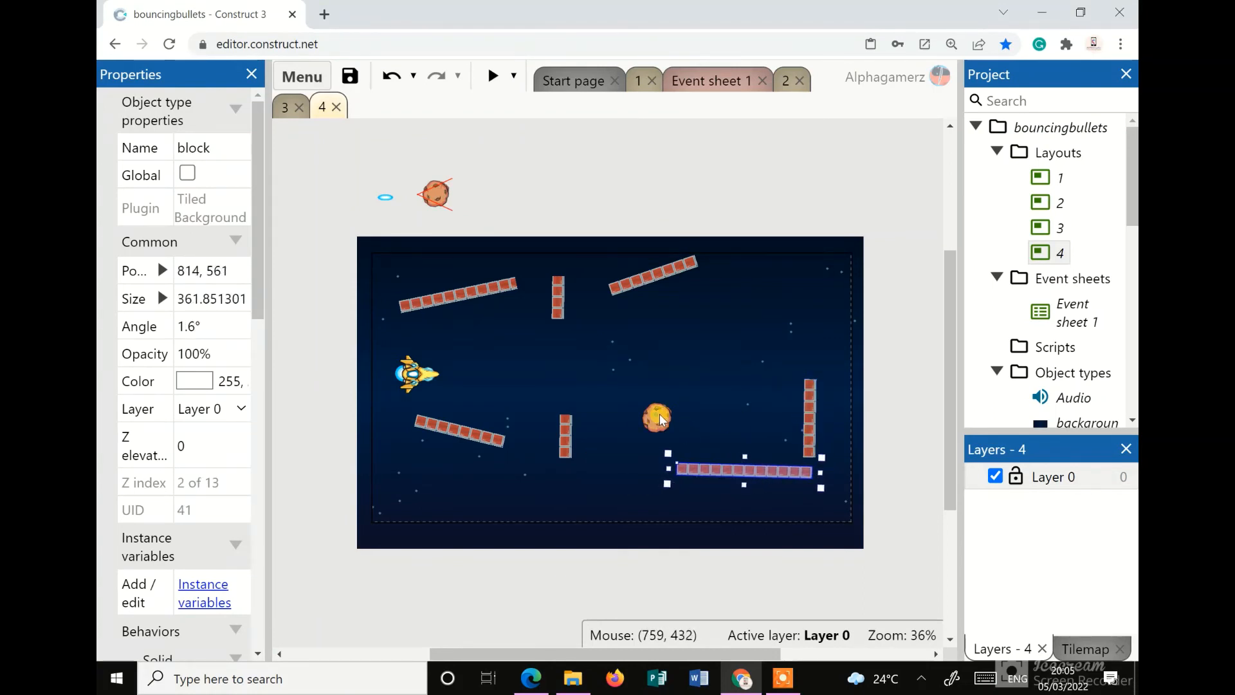
left_click_drag(658, 414, 776, 438)
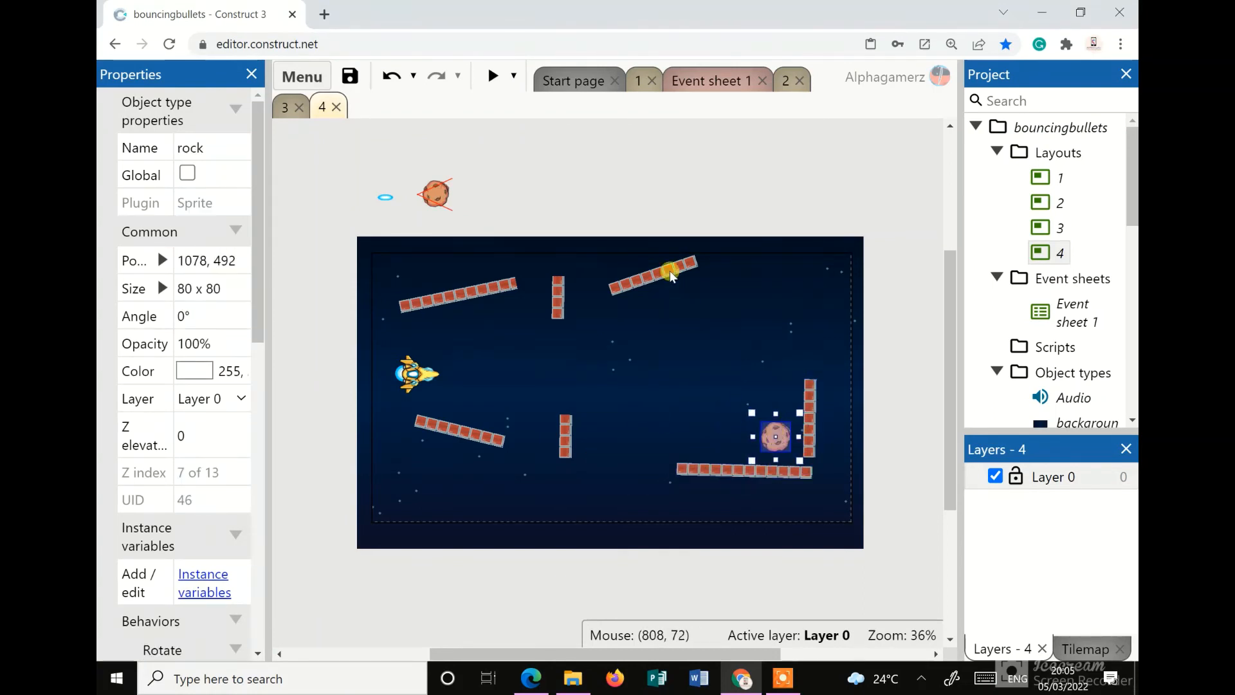
Shift the upper slanted block farther from the ship, move the upper vertical block to 753, 414, and lengthen the block above the ship to about 814
left_click_drag(670, 275, 748, 269)
left_click_drag(561, 300, 663, 393)
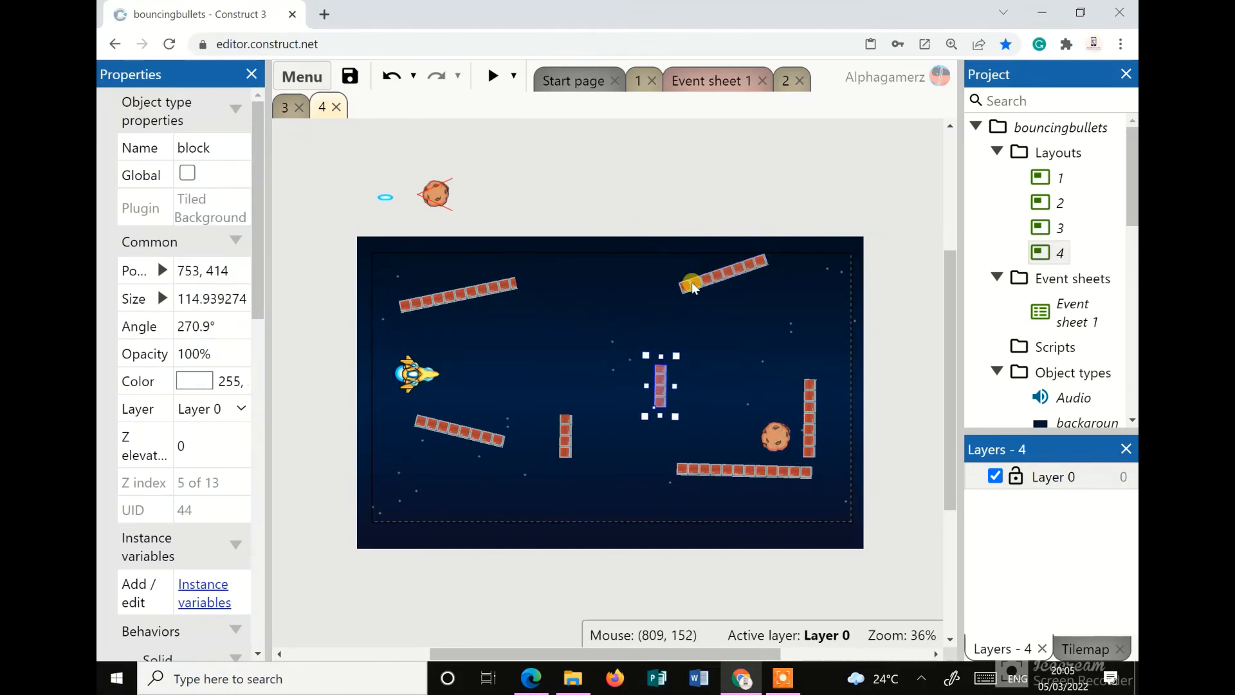
left_click_drag(457, 297, 734, 222)
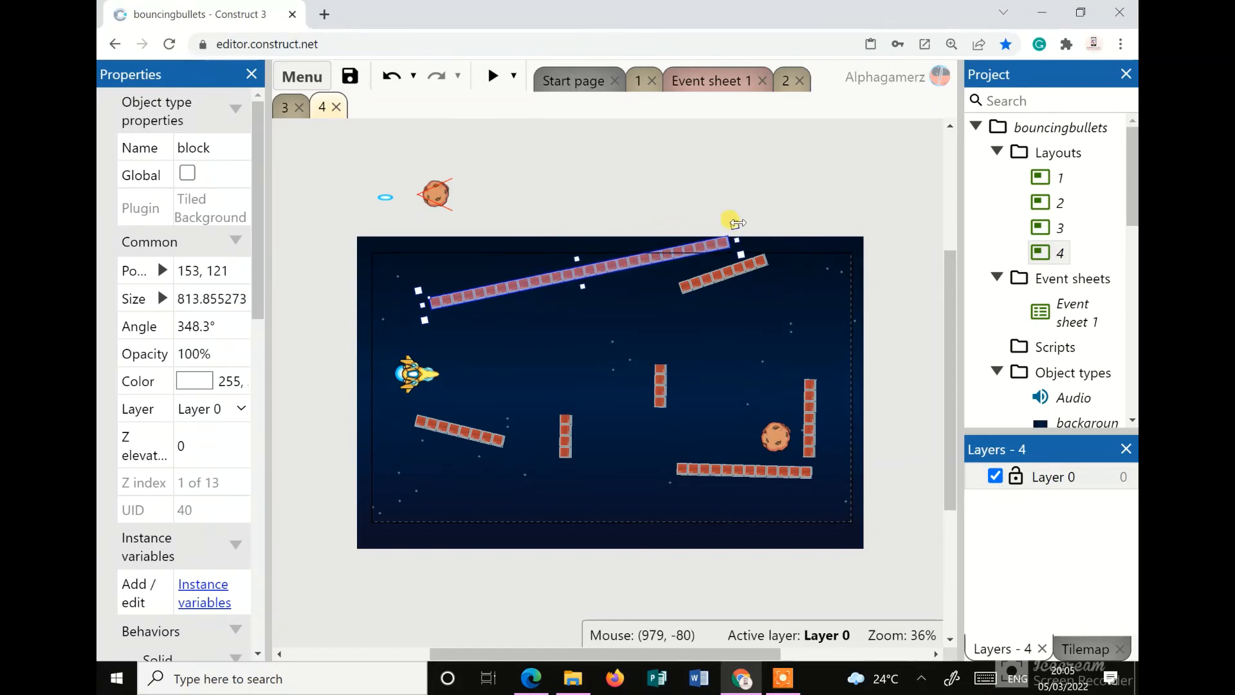
Move the slanted block below the ship to about -60, 484 and lengthen it to about 976
left_click(468, 436)
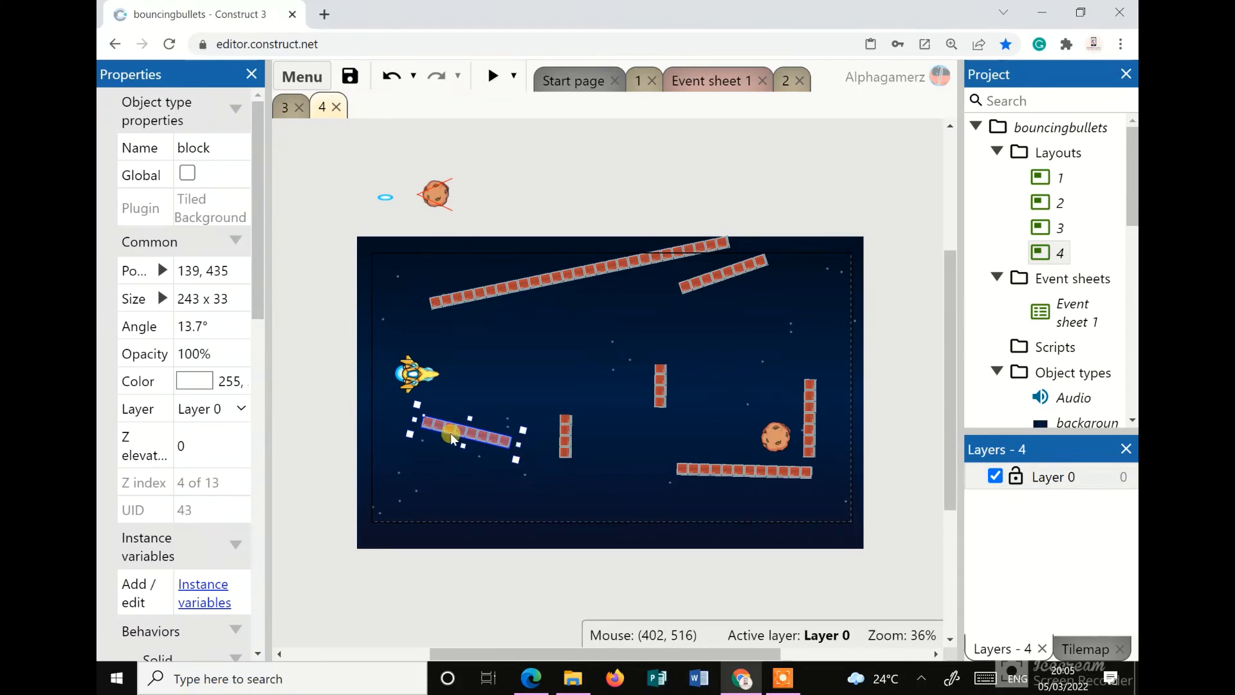
left_click_drag(455, 431, 408, 442)
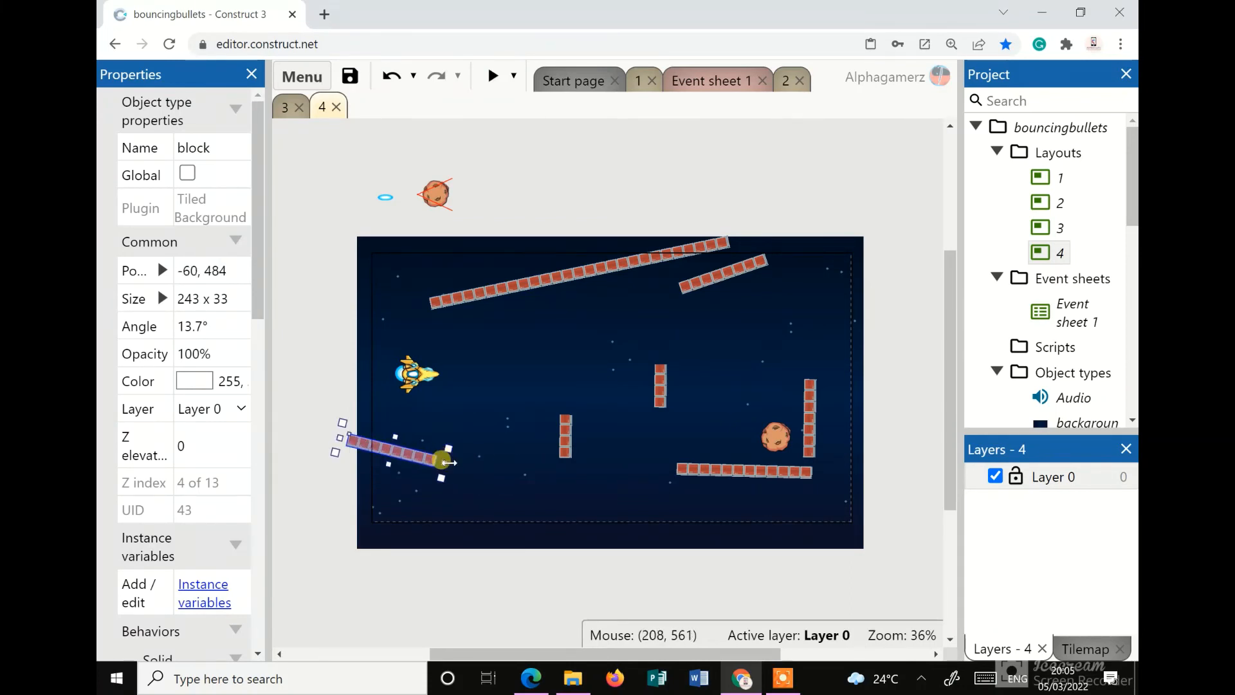
left_click_drag(514, 487, 685, 515)
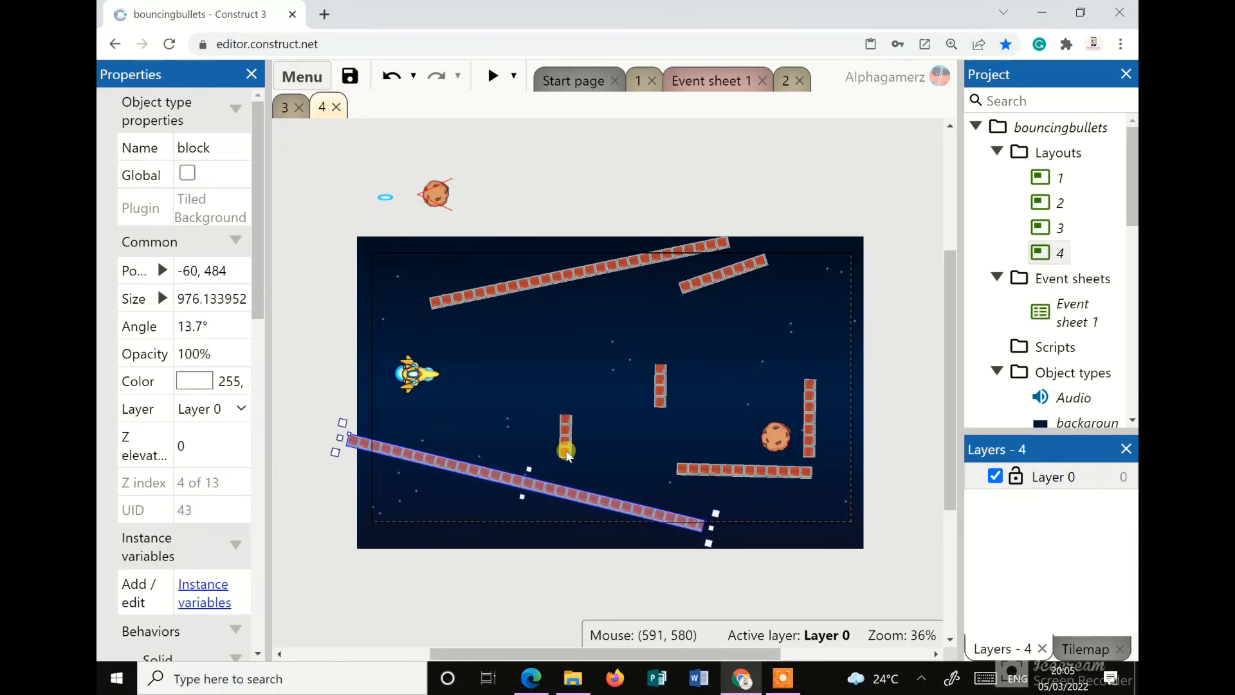
Extend the lower vertical block down to the long slanted block, and tilt the other short vertical block to about 324.6° at 545, 370
left_click(565, 454)
left_click_drag(566, 476, 567, 479)
left_click_drag(566, 435, 566, 394)
left_click_drag(661, 378, 631, 366)
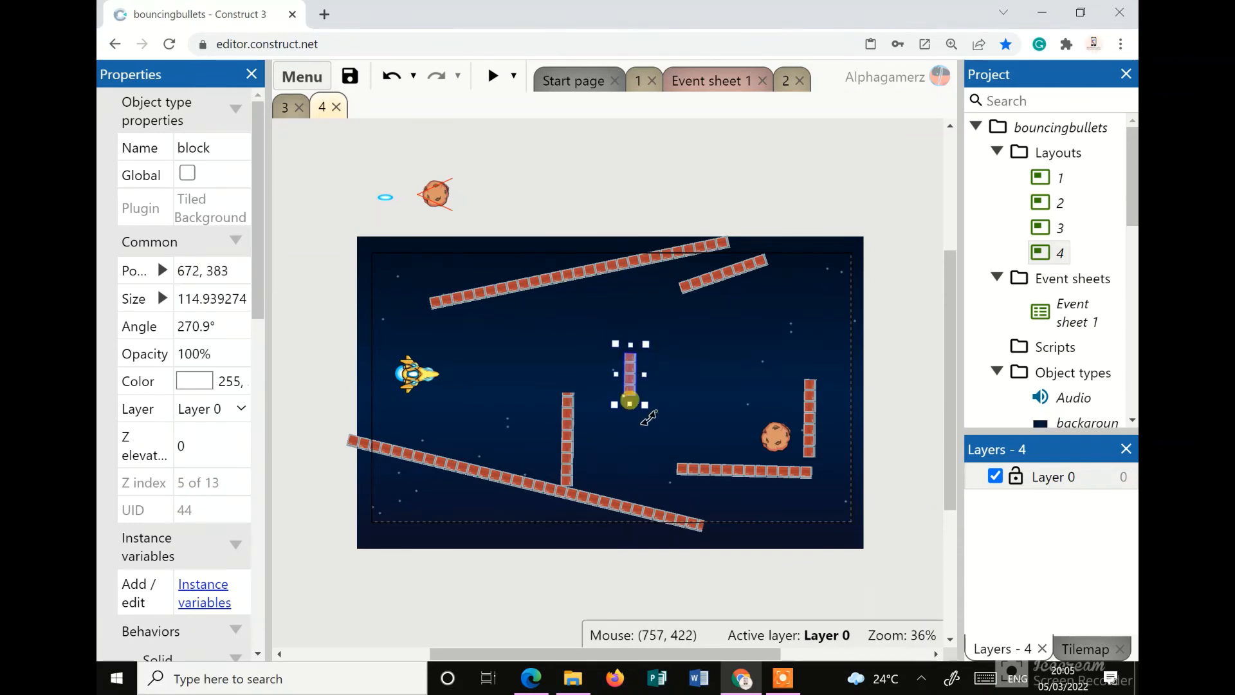
left_click_drag(647, 416, 589, 396)
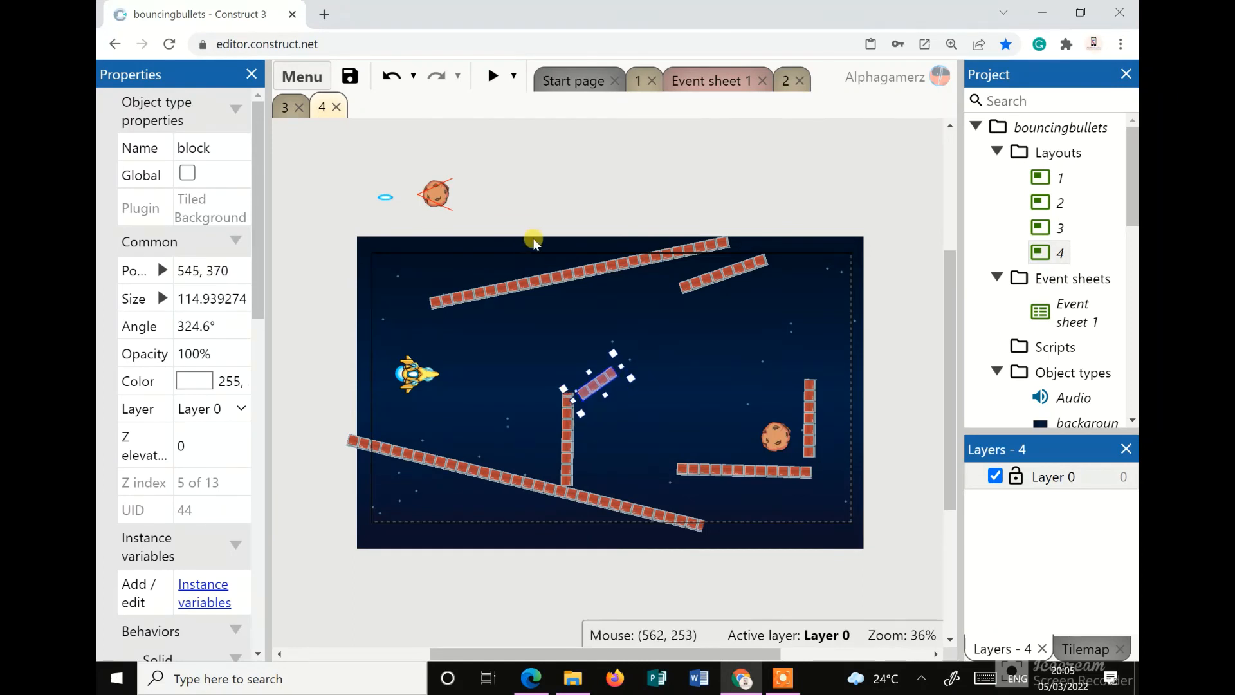
left_click(505, 191)
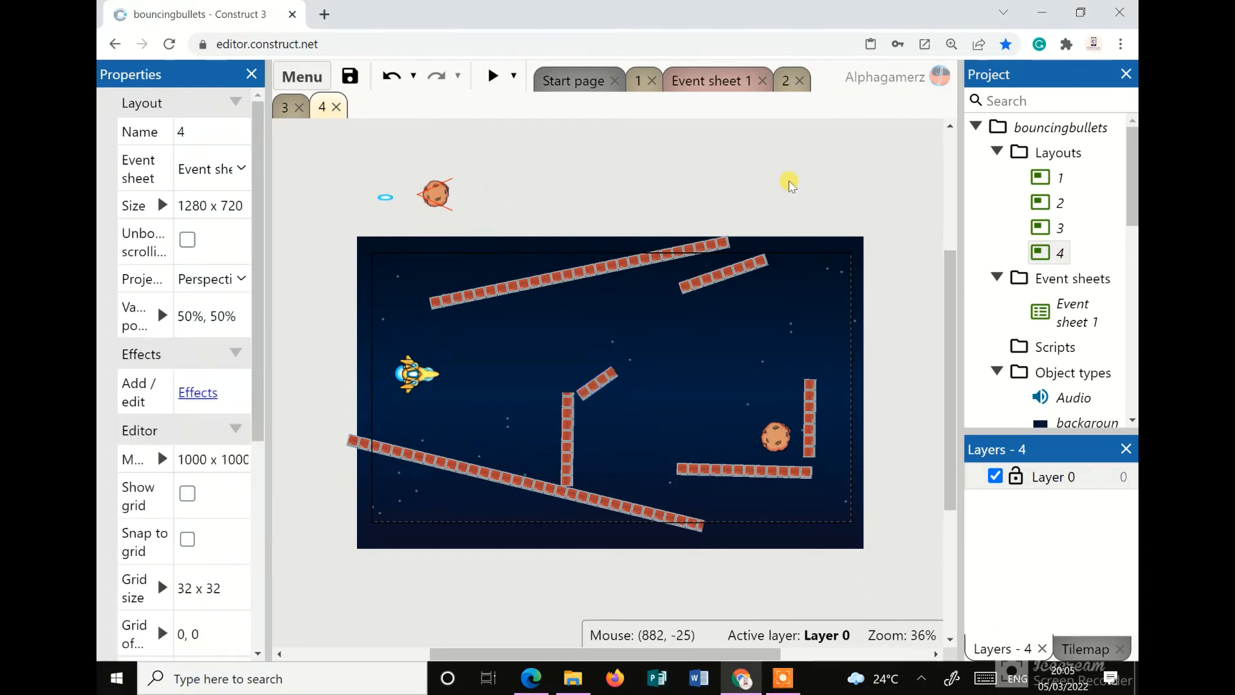
Shorten the upper slanted block to about 99, tilt it to about 20.9°, and place it at about 1072, 111
left_click_drag(739, 273, 798, 310)
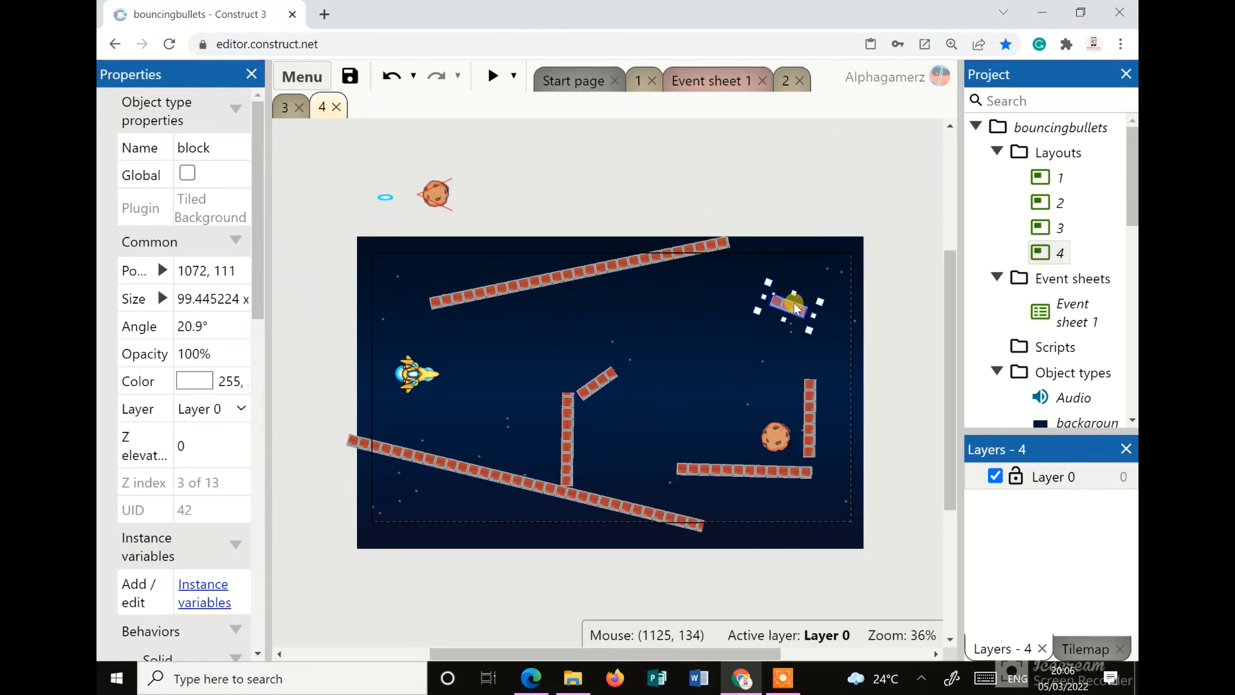
left_click(819, 190)
Duplicate layout 4 as layout 5 and move the ship with its attached parts slightly higher
right_click(1053, 254)
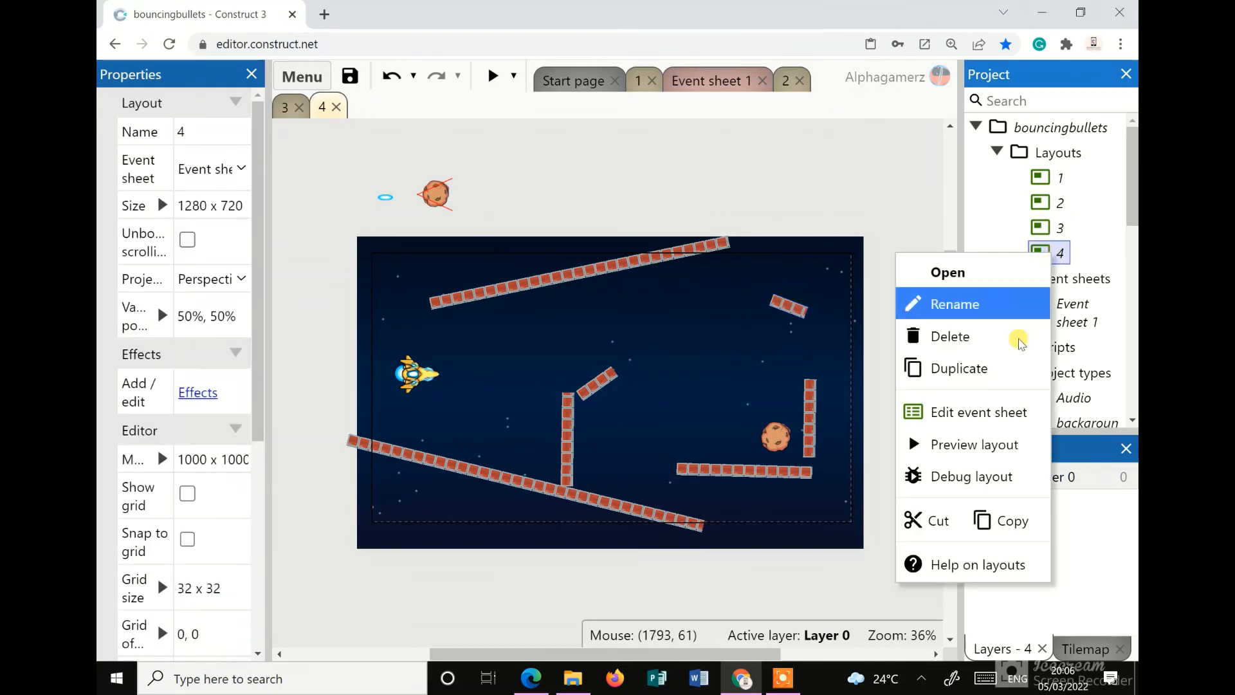
left_click(1013, 360)
key("Return")
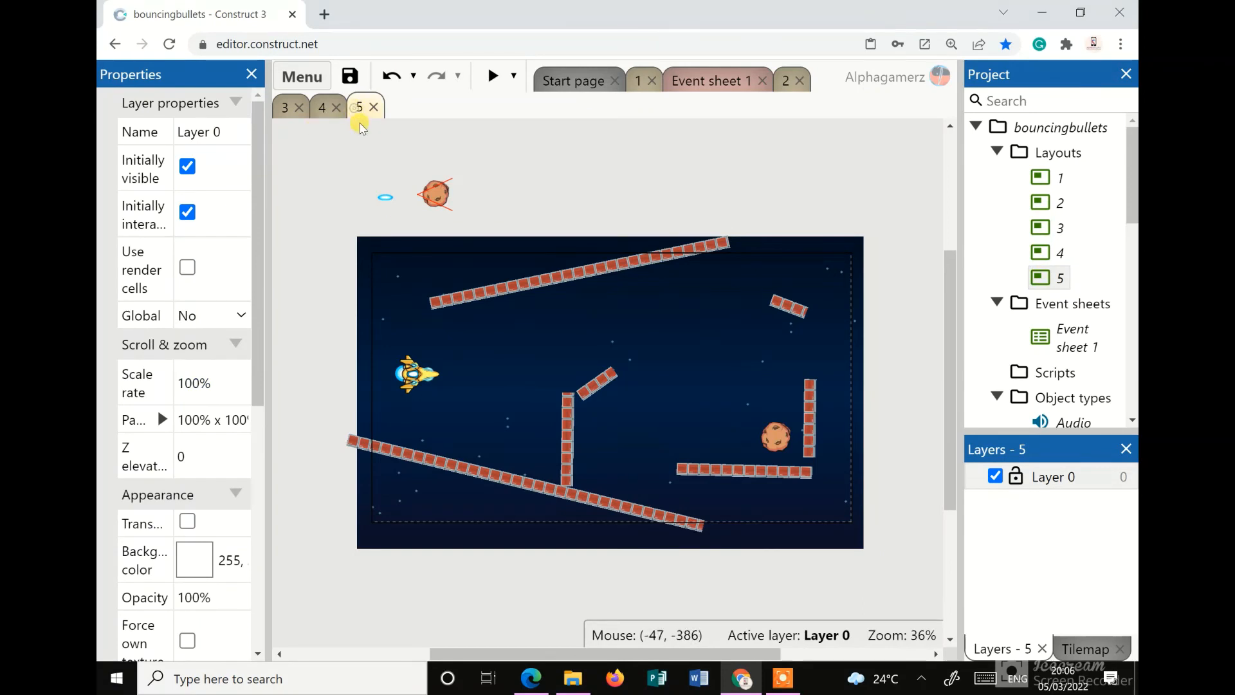
left_click_drag(332, 342, 463, 408)
left_click_drag(415, 375, 409, 334)
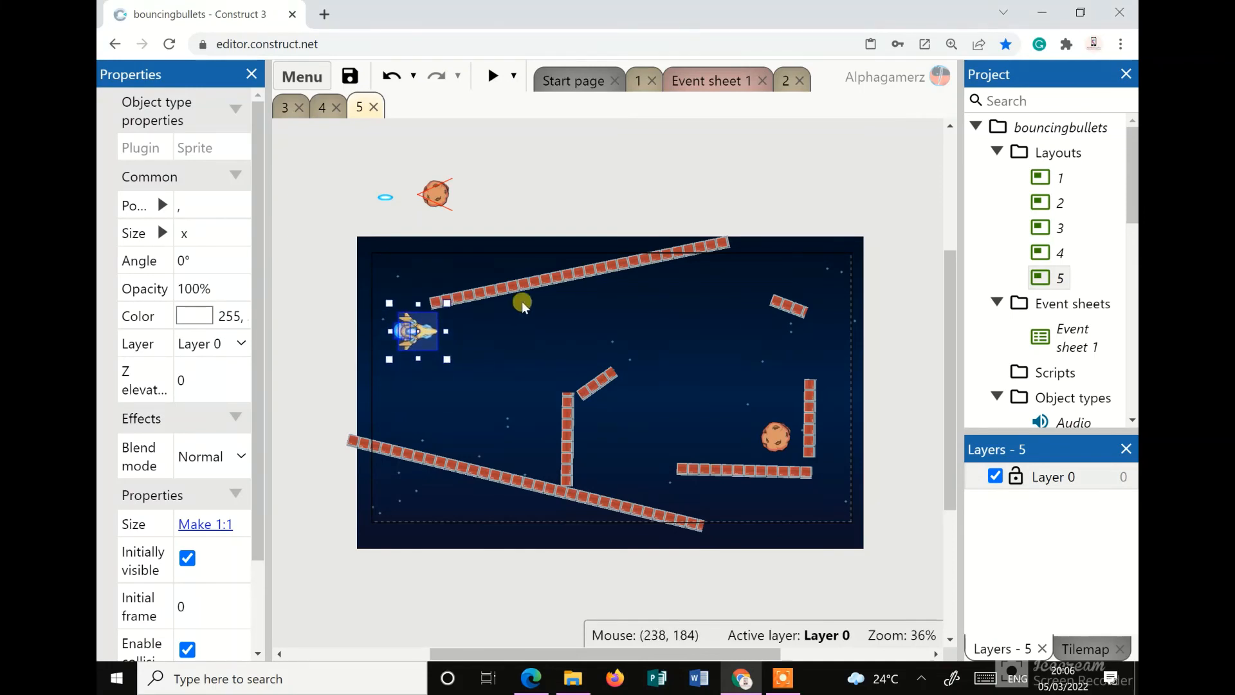
Shorten the upper slanted block to about 370 at 400, 35 with a 4.6° tilt, and stand the short tilted block upright at 764, 212
left_click(457, 299)
left_click_drag(705, 257, 646, 278)
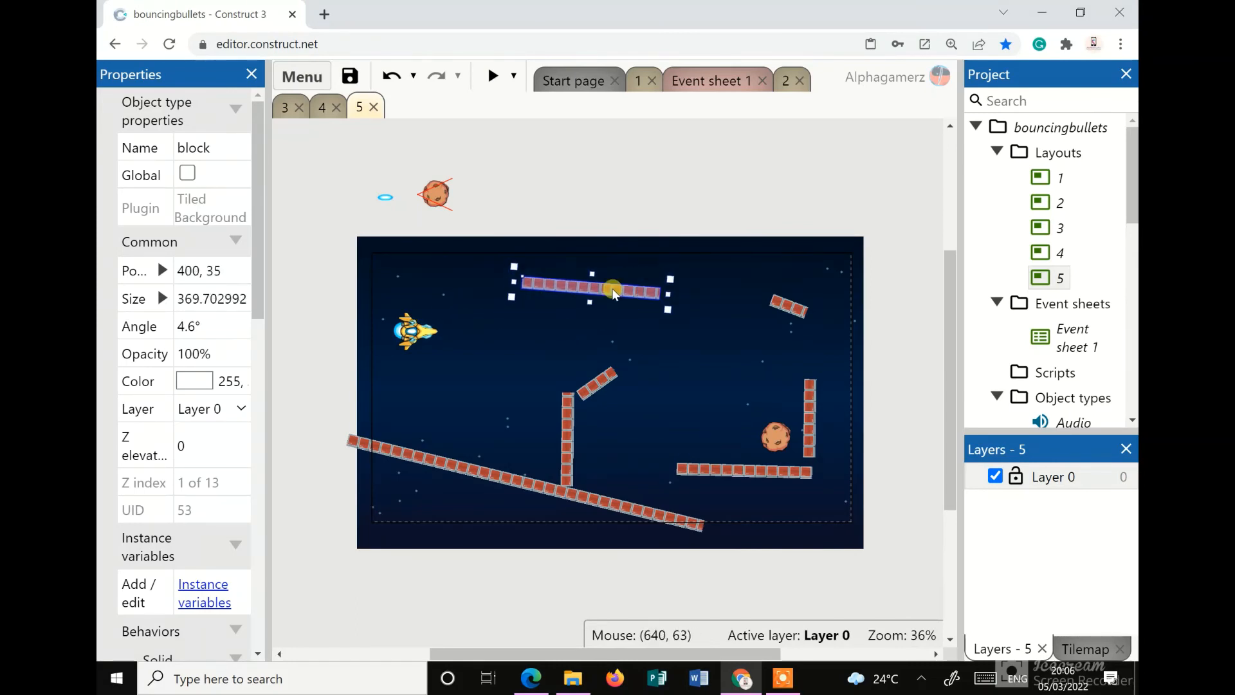
left_click_drag(607, 378, 668, 328)
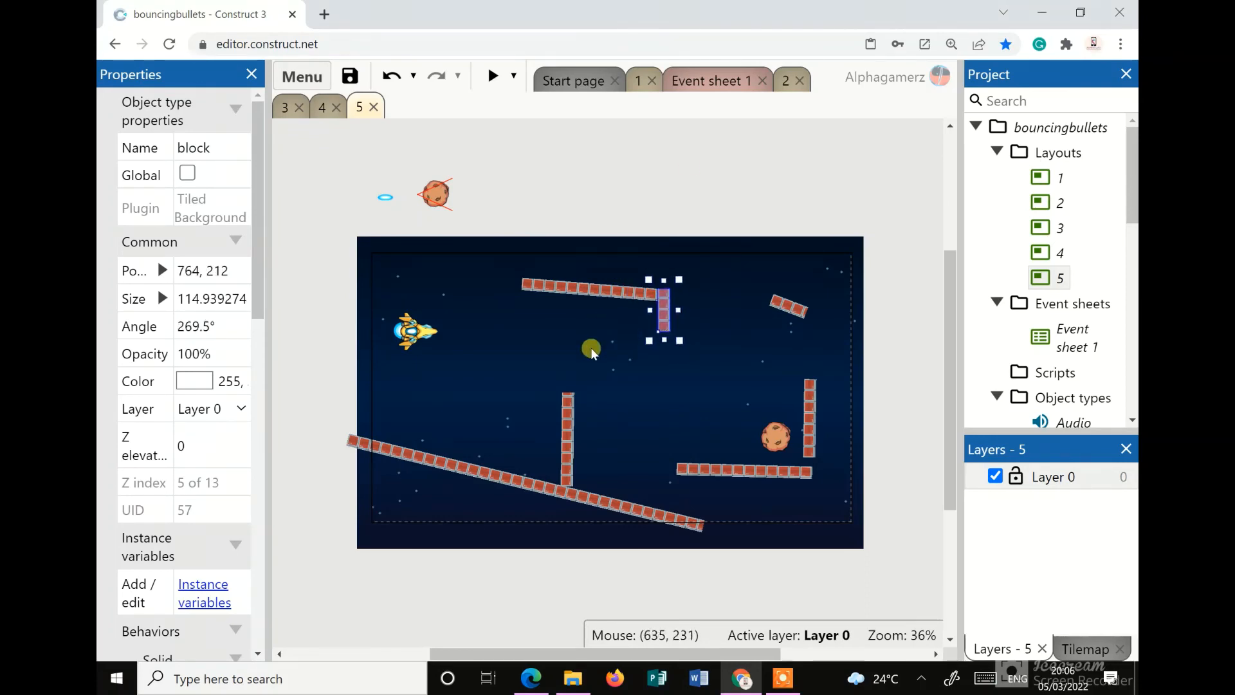
left_click(692, 181)
Shorten the vertical block and join it to the upper block's near end, and move the small slanted block below centre and the rock to 1075, 176
left_click_drag(571, 409, 521, 285)
left_click_drag(792, 309, 662, 408)
left_click_drag(770, 431, 770, 317)
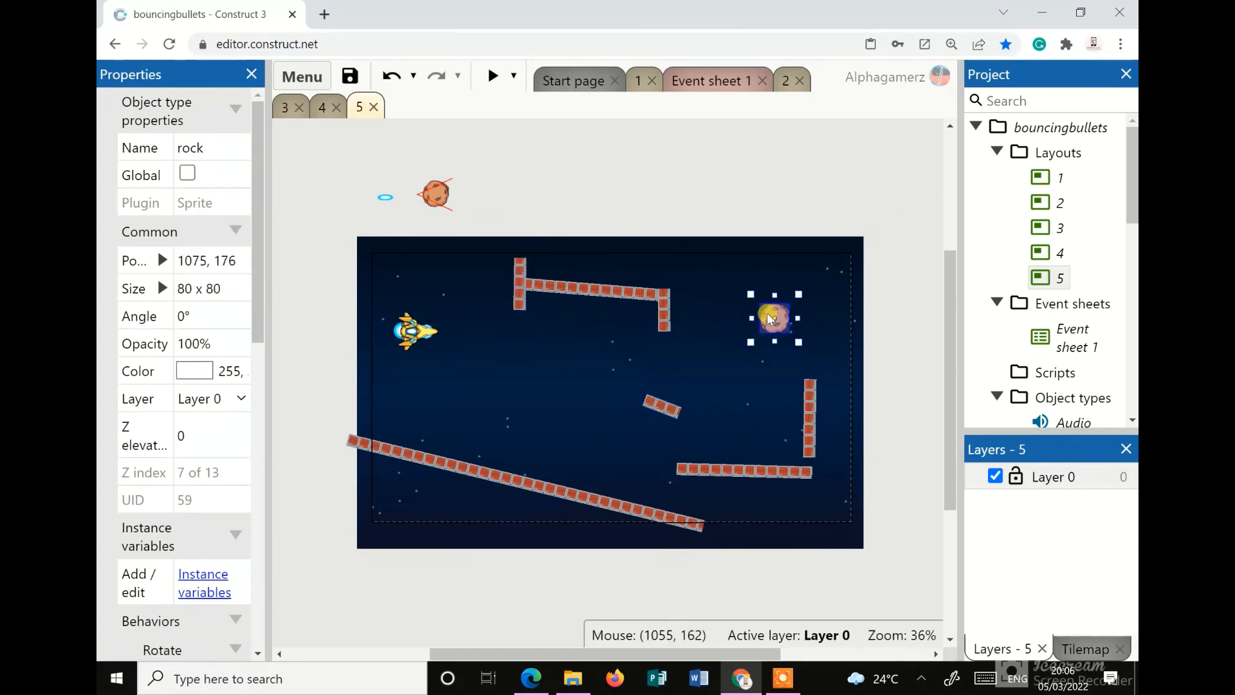
Shorten the lower horizontal block to about 112, and place the far vertical block beside the rock at 1204, 181, about 135 long and tilted to 237.4°
left_click(805, 418)
left_click(747, 473)
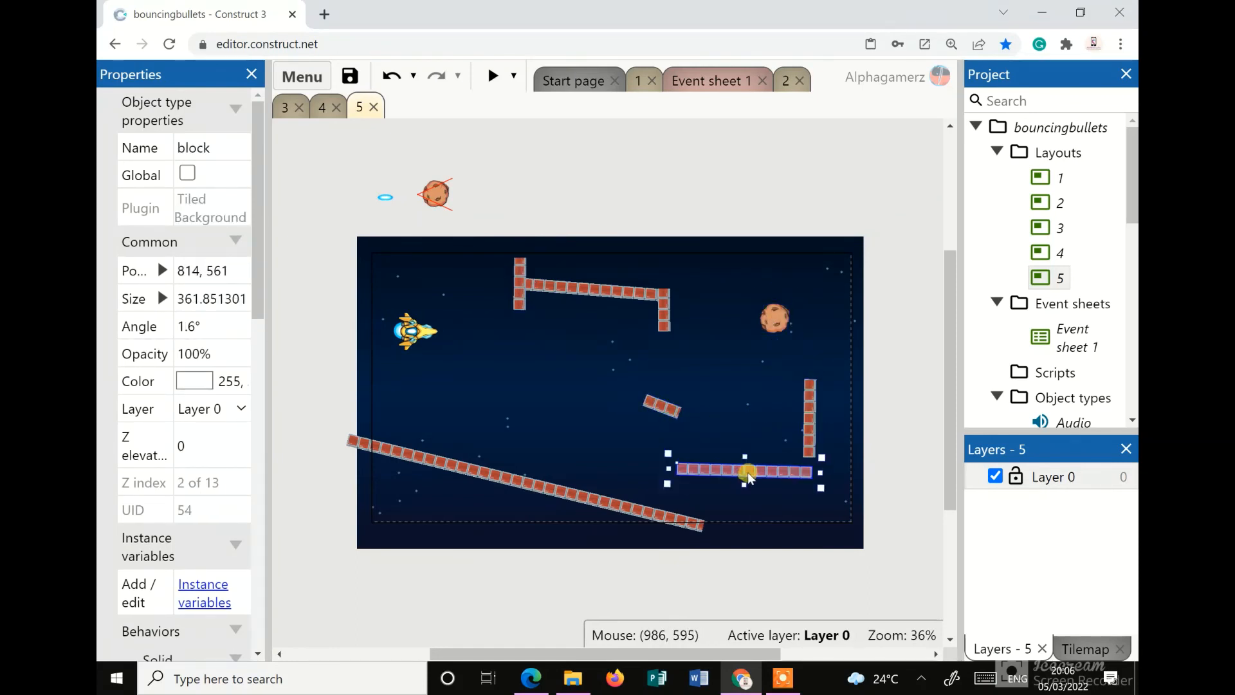
left_click_drag(833, 478, 761, 464)
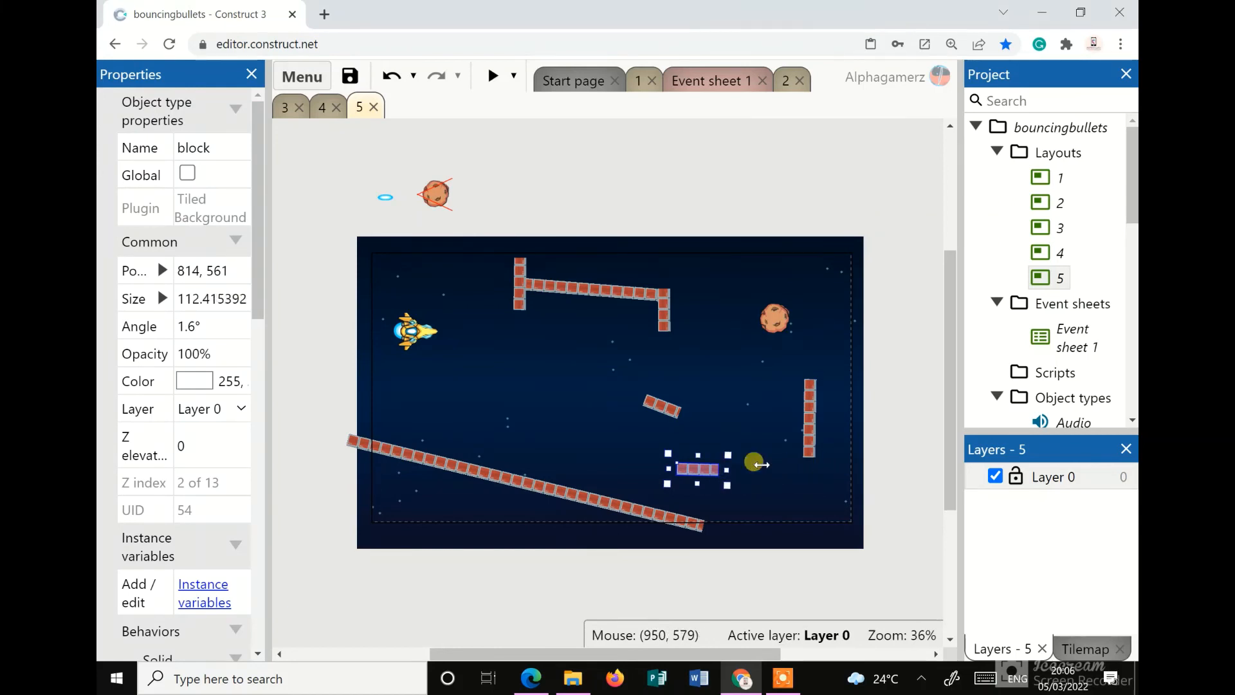
left_click_drag(811, 426, 826, 324)
mouse_move(830, 315)
left_mouse_down()
mouse_move(799, 310)
mouse_move(815, 344)
mouse_move(813, 314)
mouse_move(836, 319)
left_mouse_up()
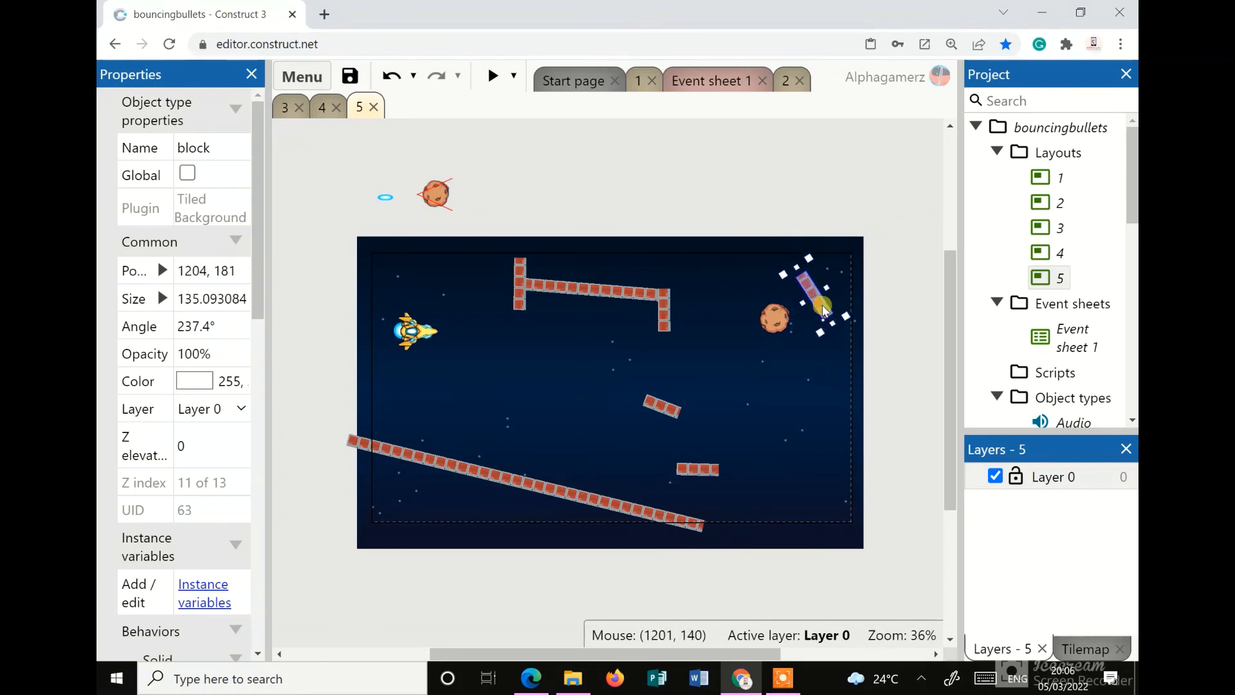
Shorten the long slanted block and place it below the ship, and shift the lower horizontal block to 831, 561 and lengthen it
left_click(693, 524)
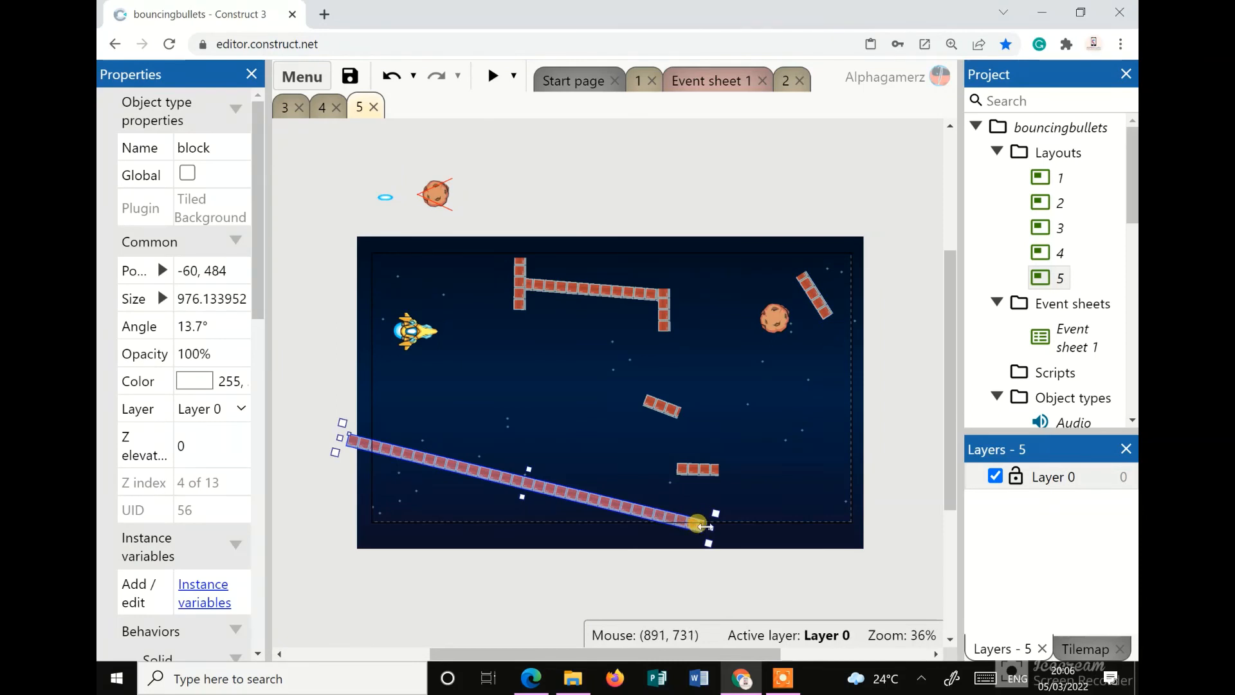
left_click_drag(704, 526, 516, 455)
left_click(723, 470)
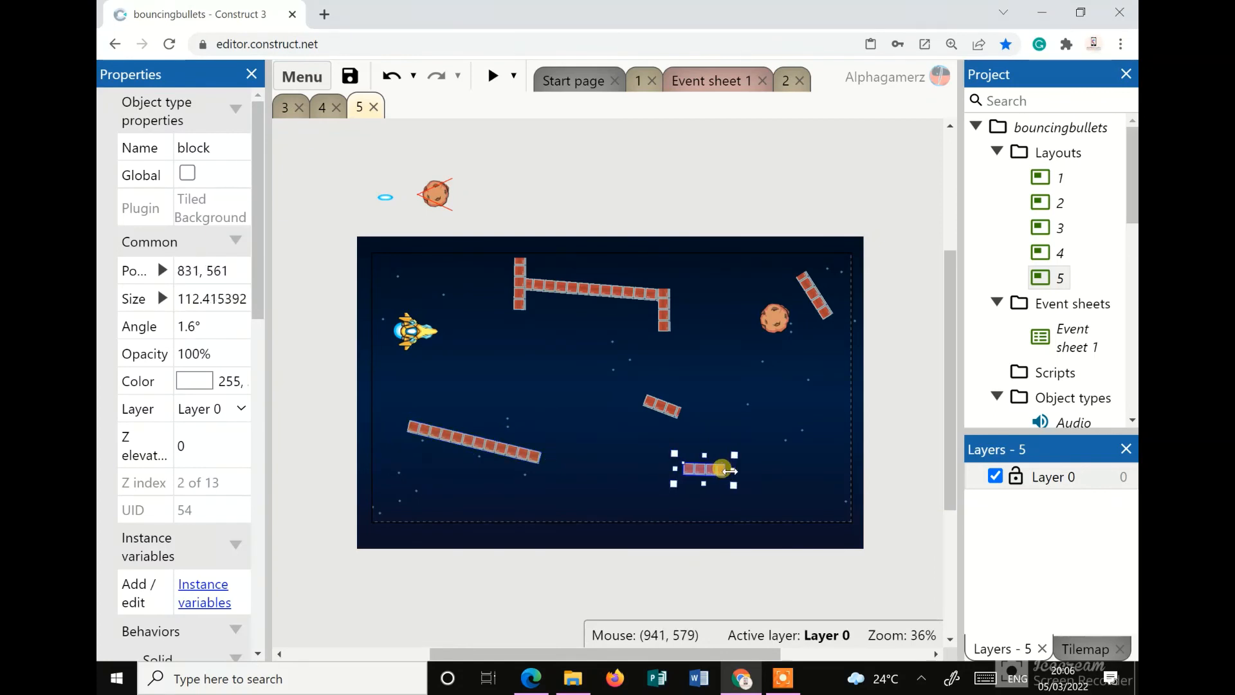
left_click_drag(730, 470, 750, 471)
left_click(765, 199)
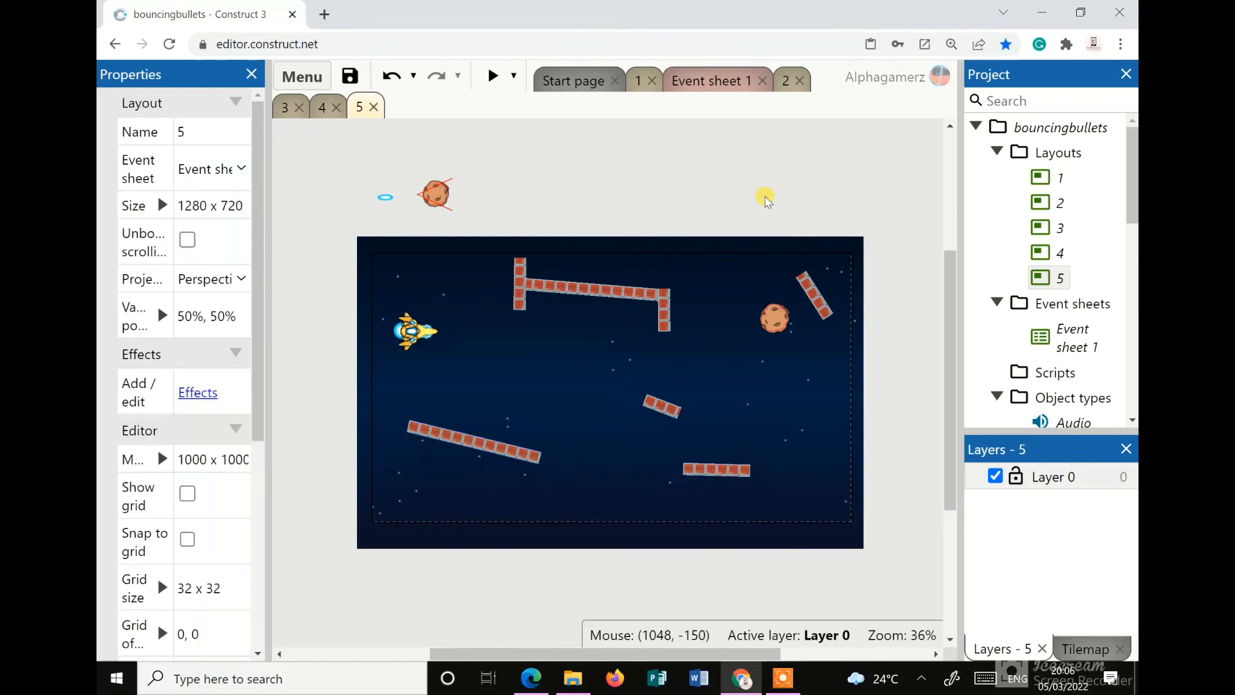
Preview the game from layout 1 and bounce bullets off the blocks to hit the first level's rock
left_click(1054, 277)
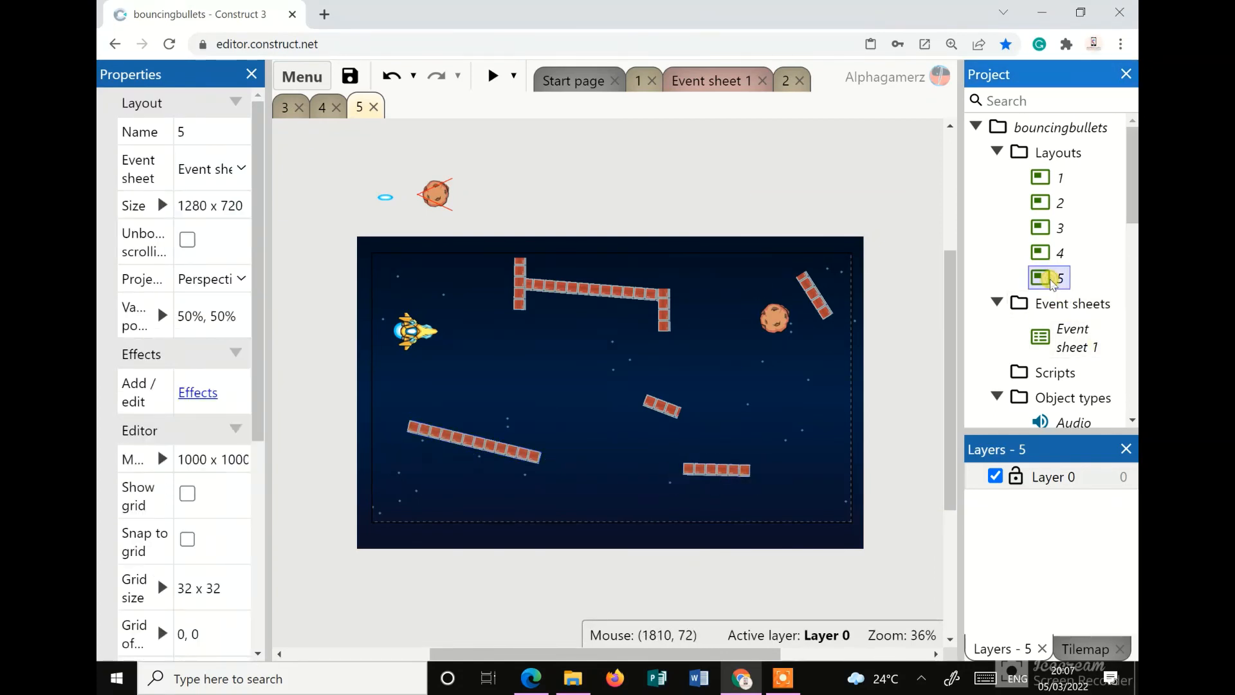
left_click(1042, 181)
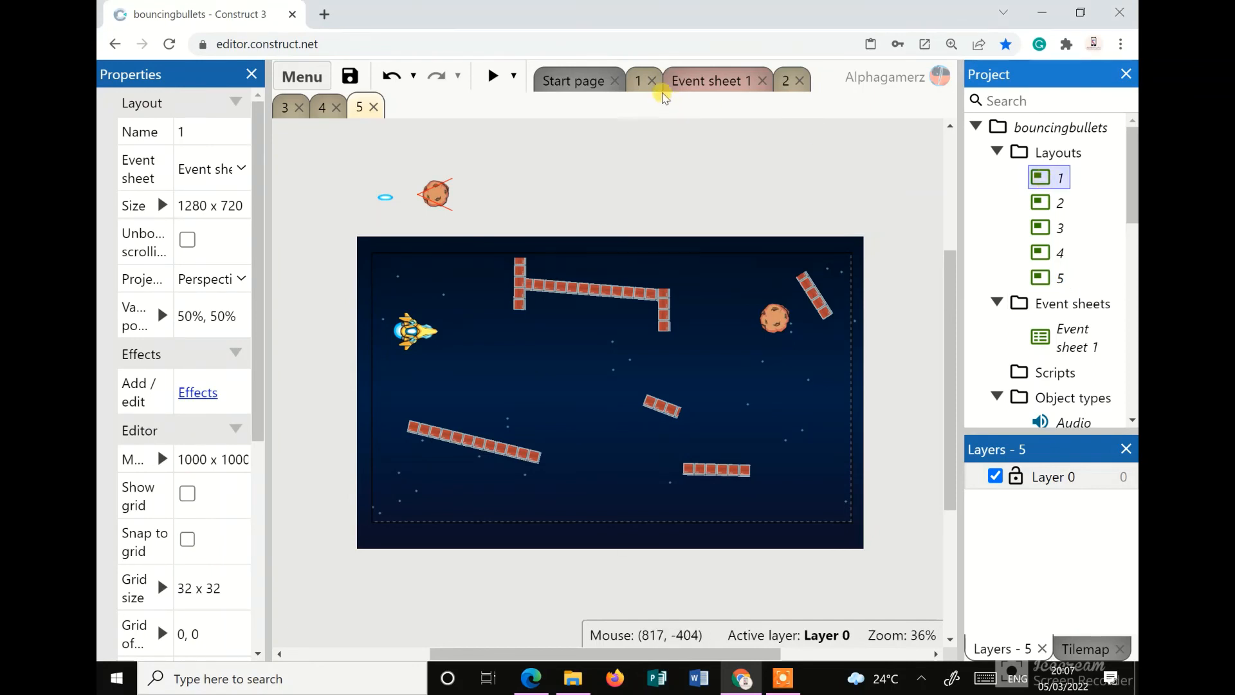
left_click(636, 81)
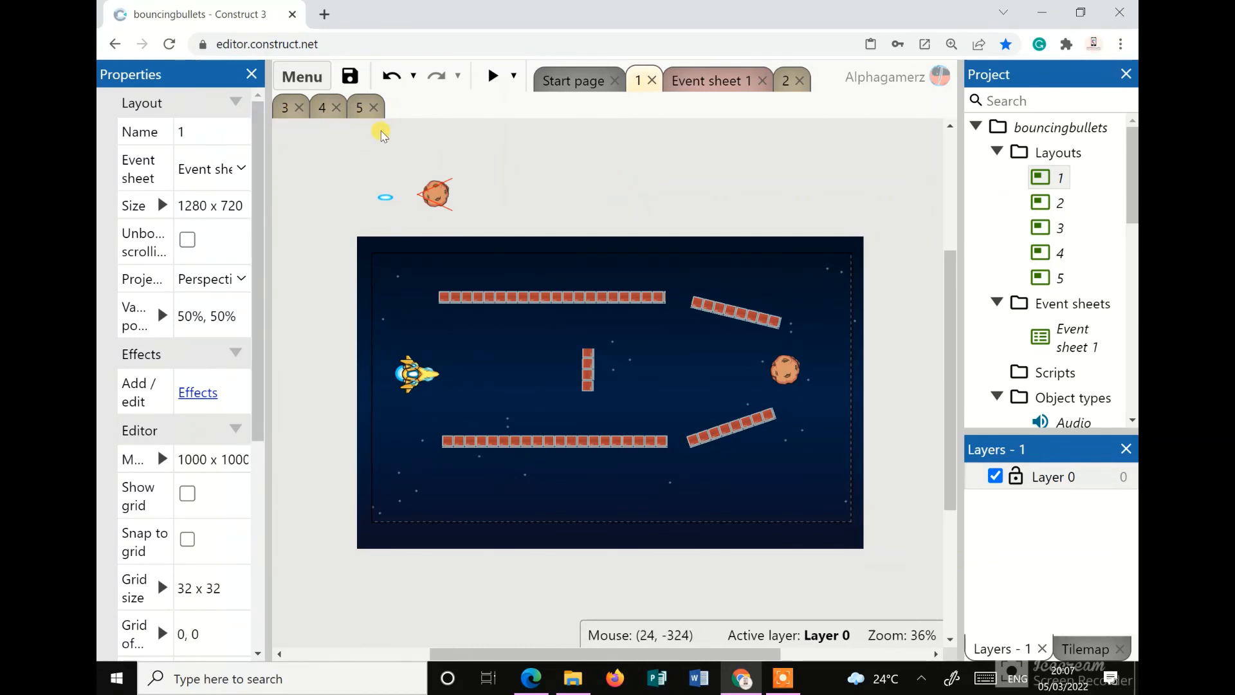
left_click(494, 77)
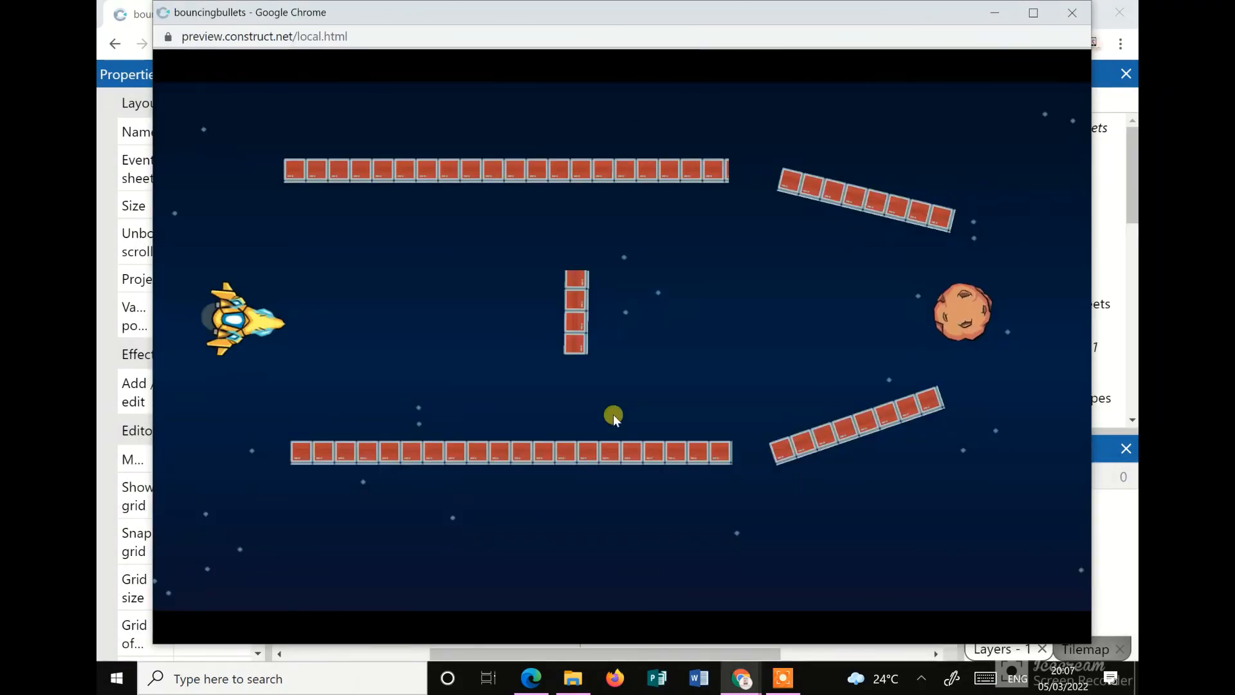
left_click(632, 457)
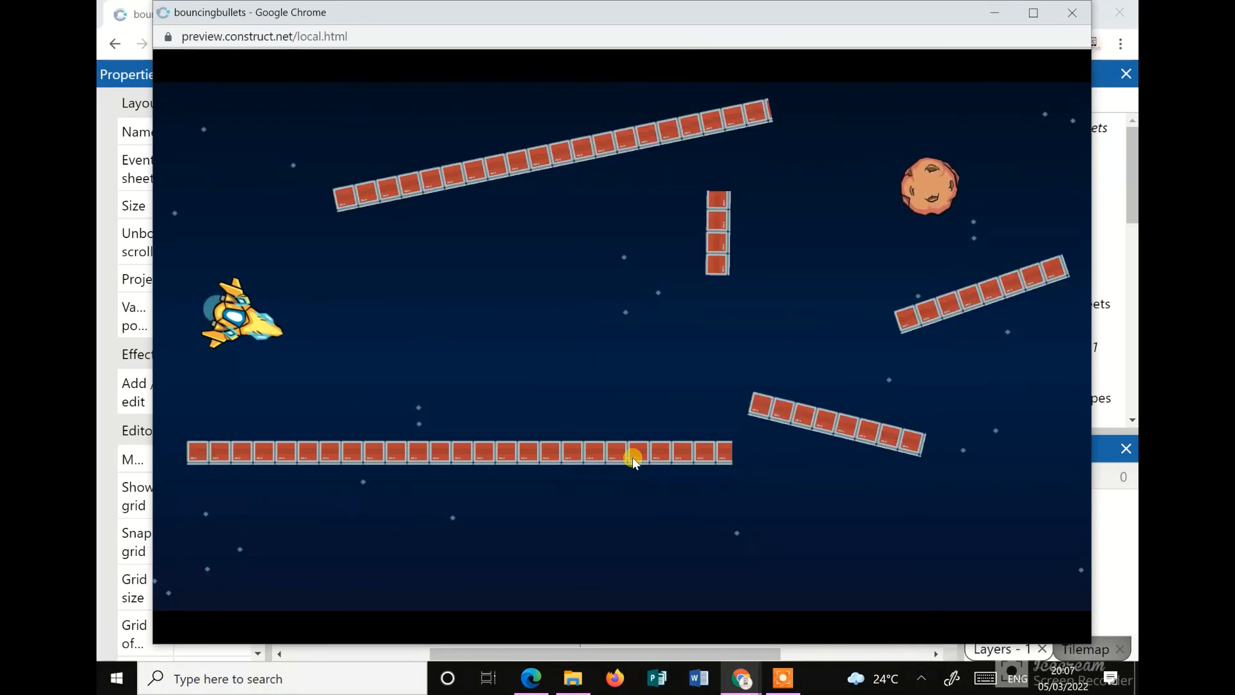
Play-test the second level by aiming at different blocks until bouncing bullets hit the rock
left_click(798, 145)
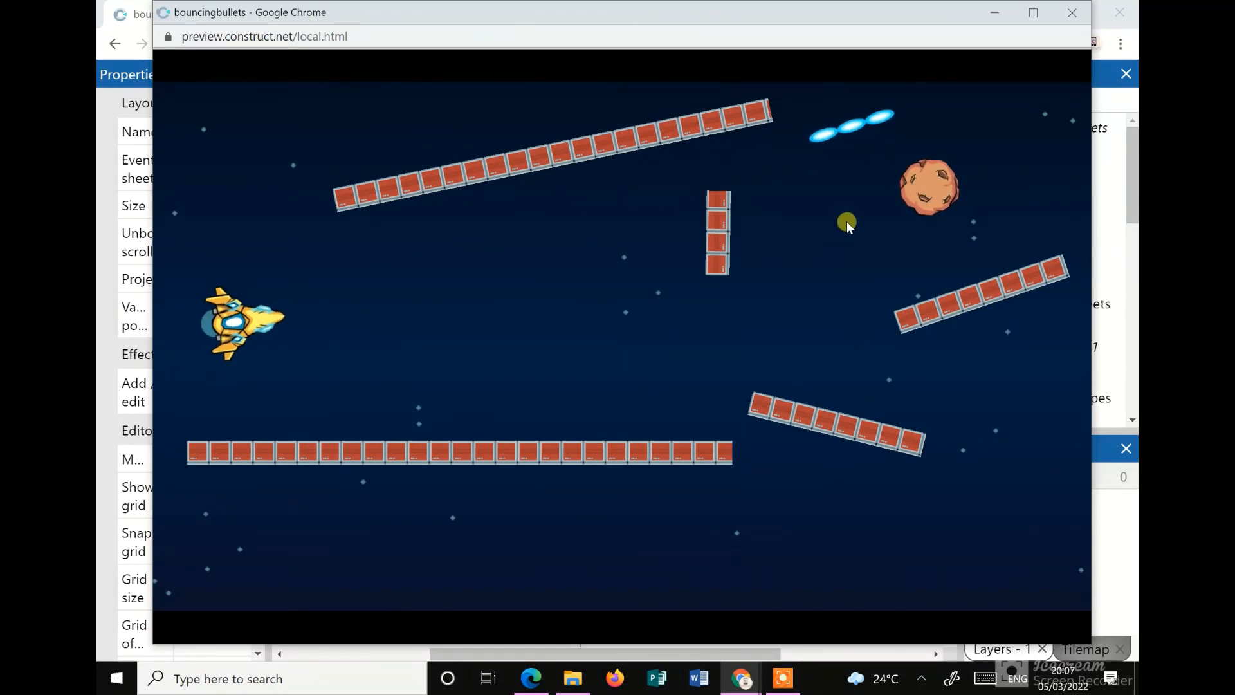
left_click(874, 337)
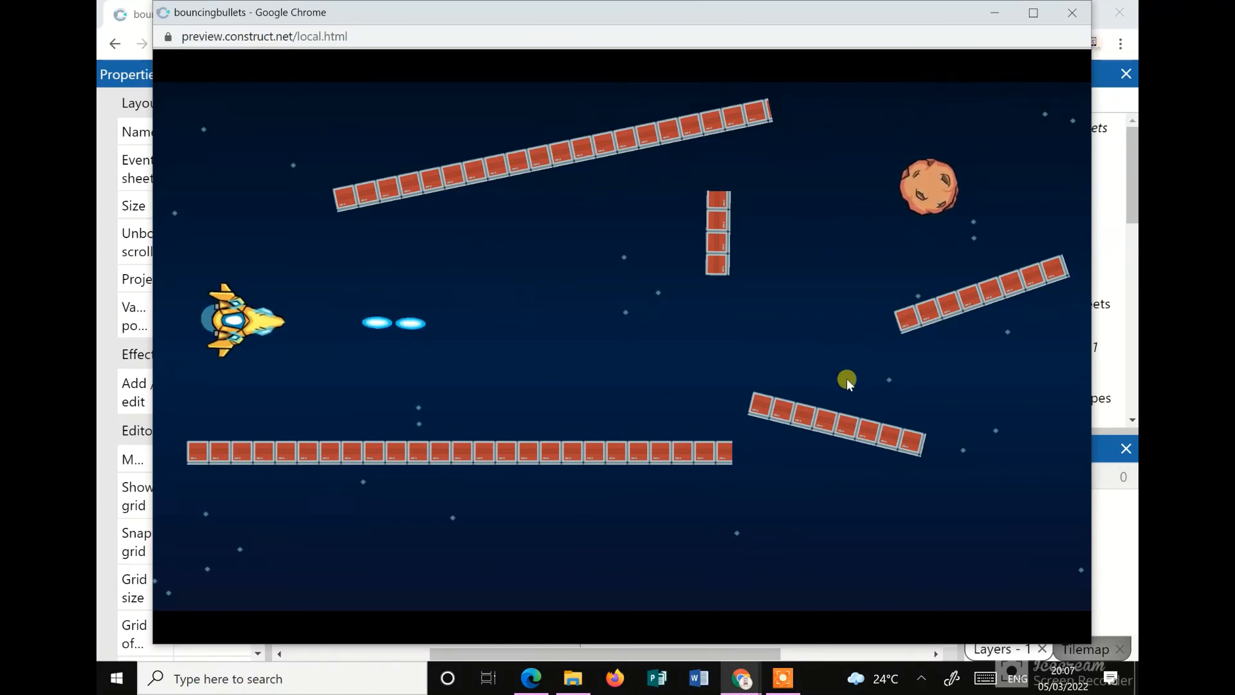
left_click(612, 496)
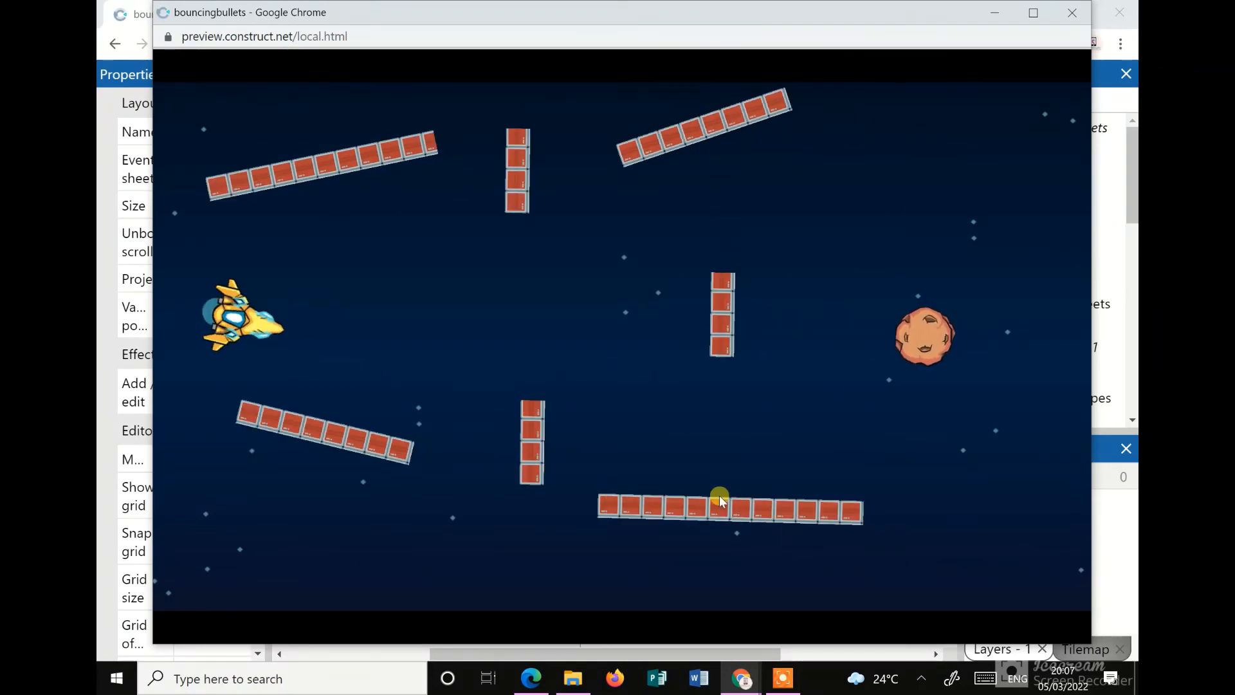
Play-test the third level, trying several firing angles off the lower blocks to reach the rock
left_click(693, 417)
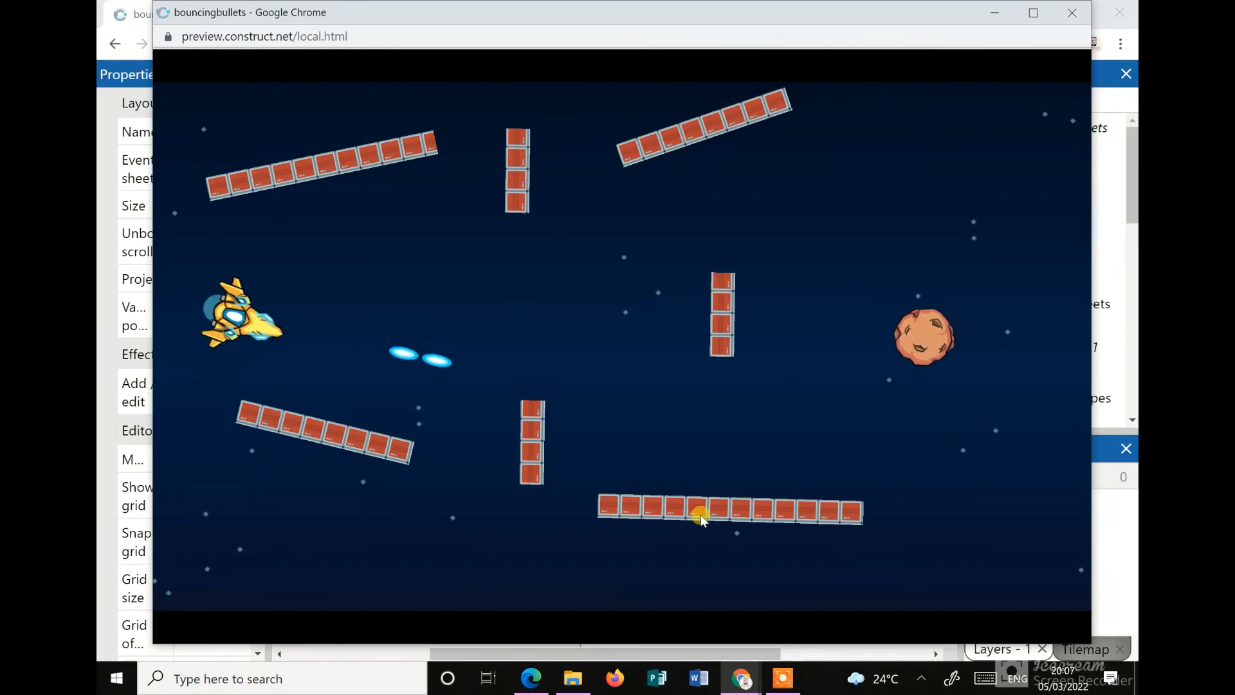
left_click(723, 335)
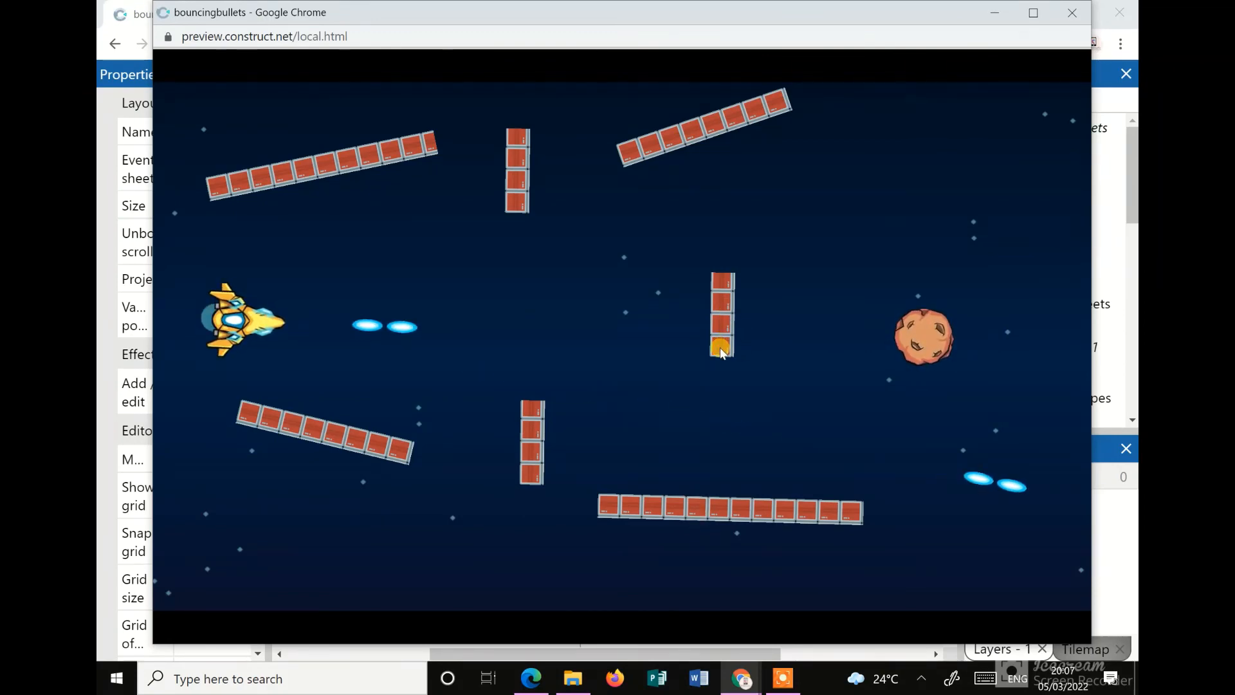
left_click(698, 403)
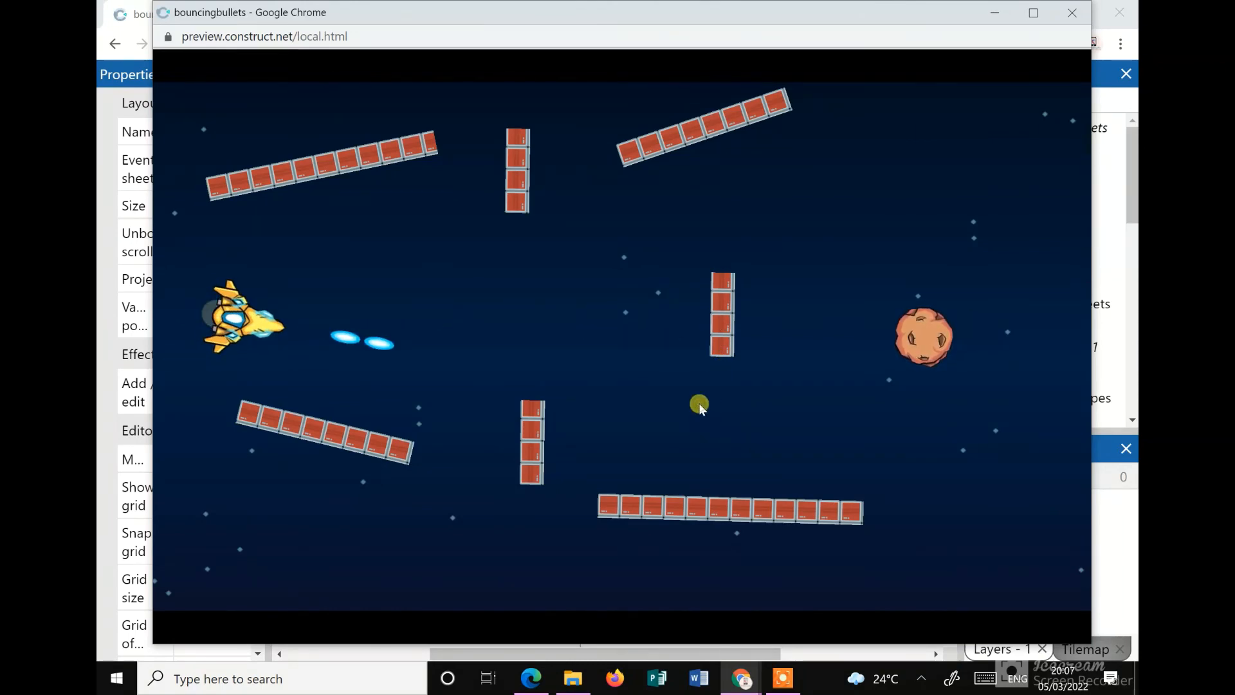
left_click(755, 536)
left_click(351, 450)
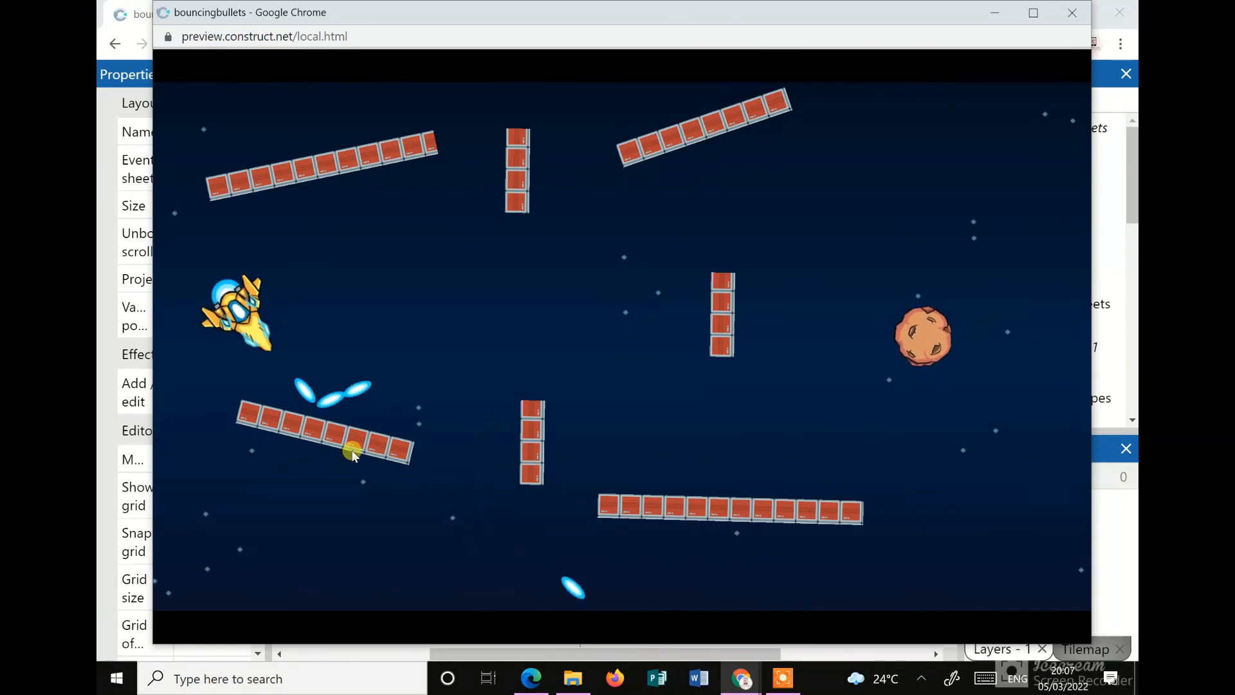
left_click(268, 474)
left_click(268, 473)
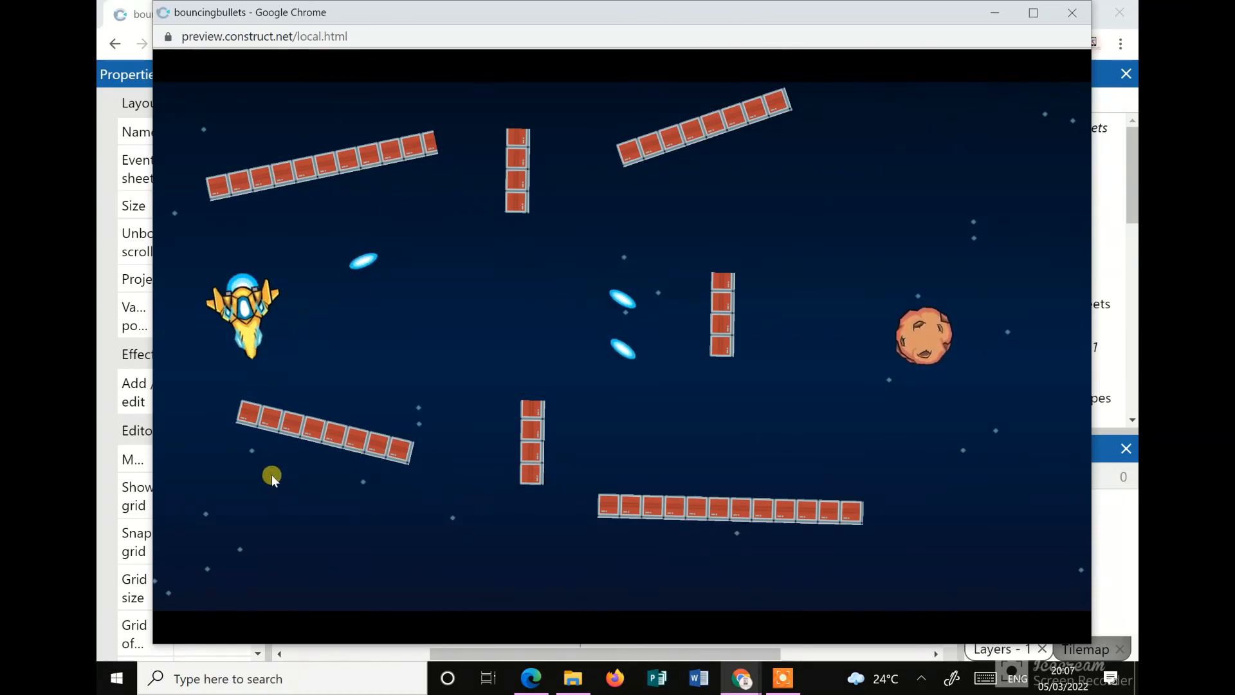
left_click(272, 474)
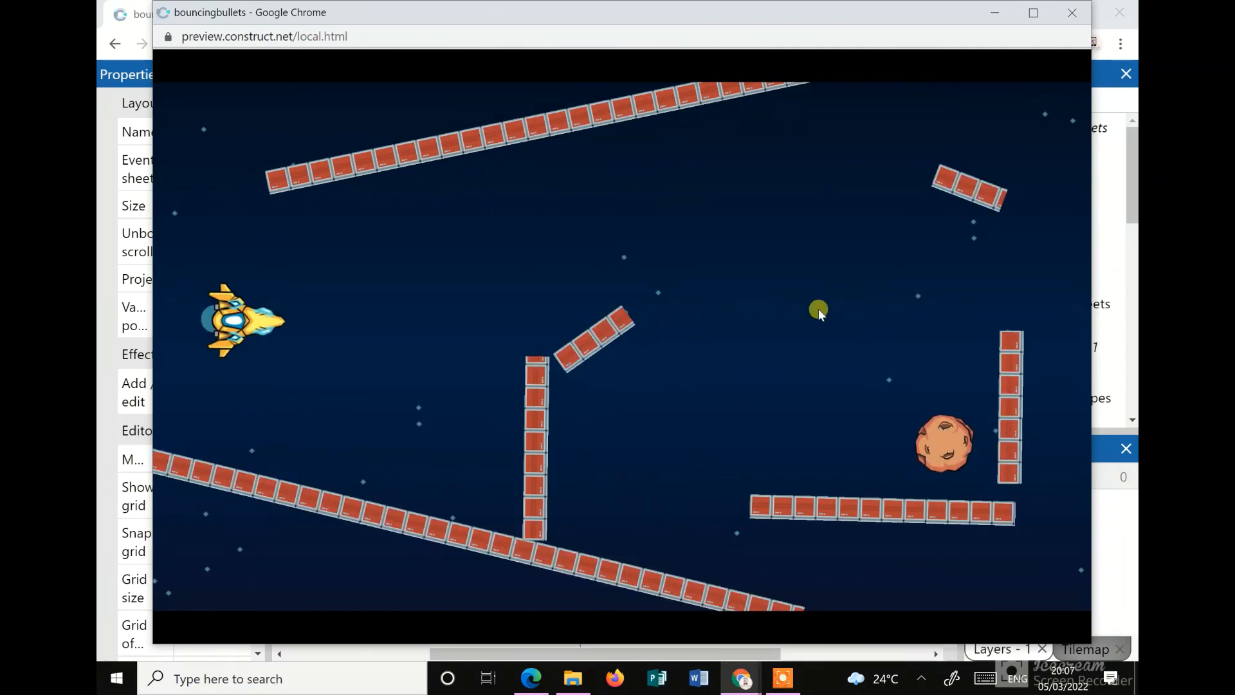
Play-test the fourth and fifth levels by bouncing bullets off the blocks at the rock, and close the preview
left_click(706, 141)
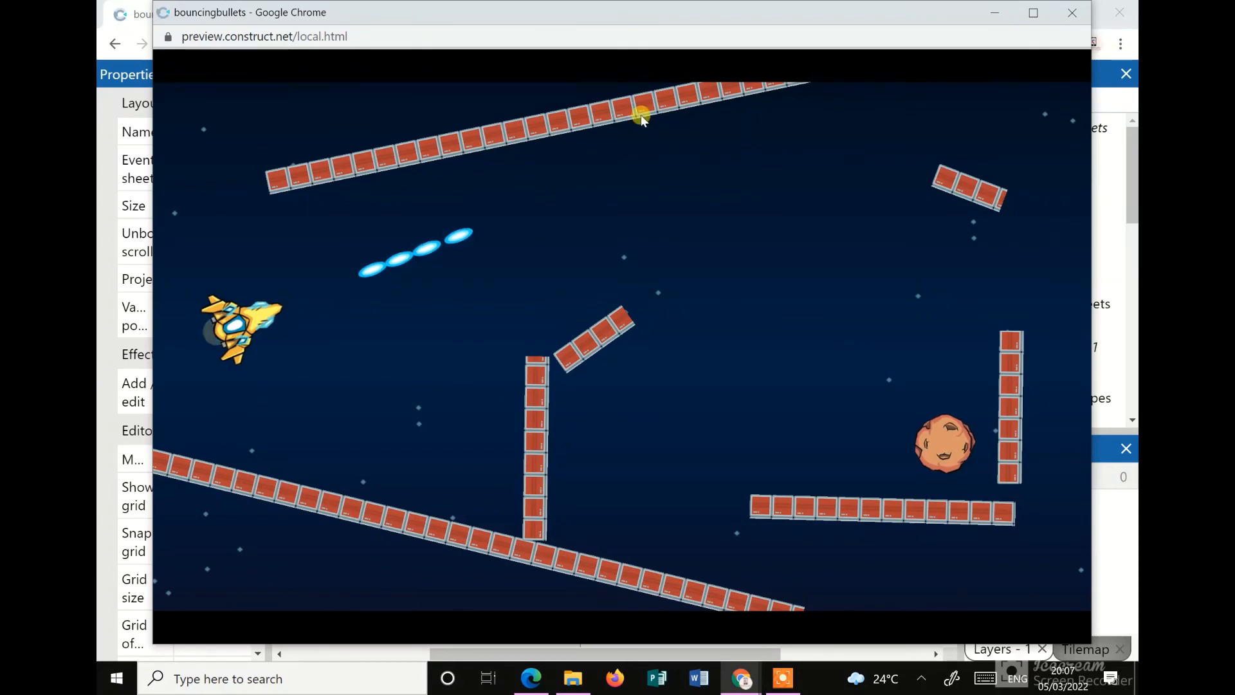
left_click(633, 100)
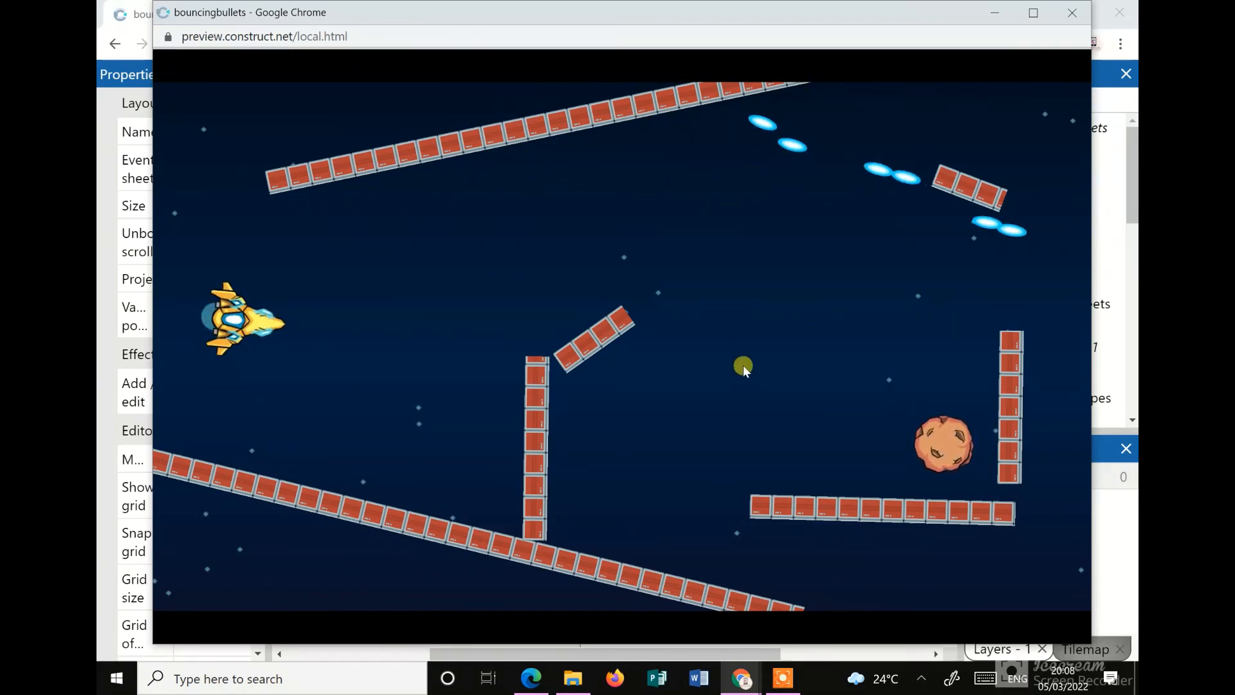
left_click(537, 132)
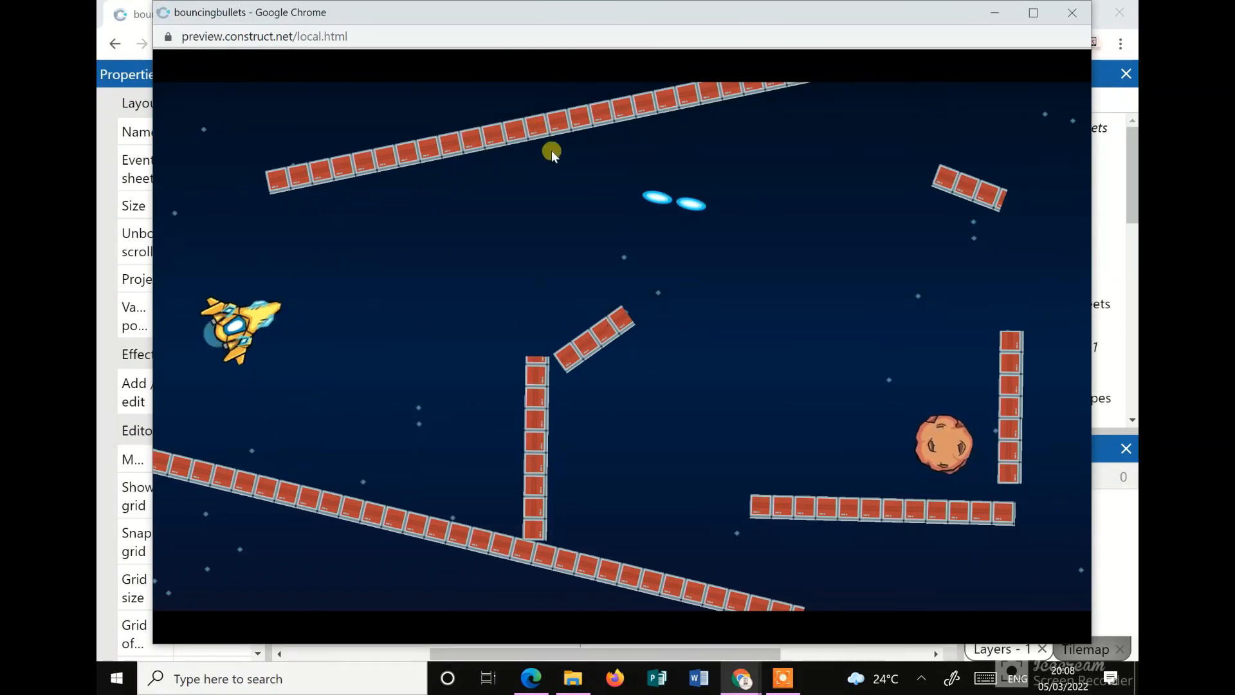
left_click(397, 173)
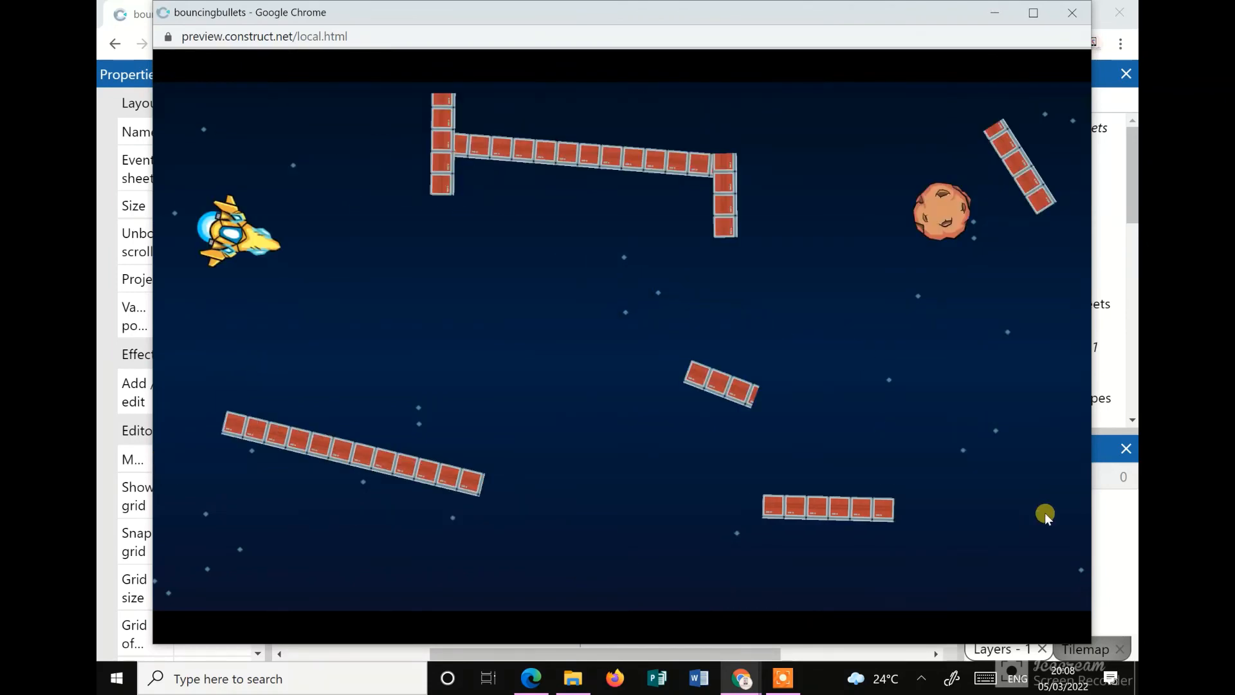
left_click(460, 474)
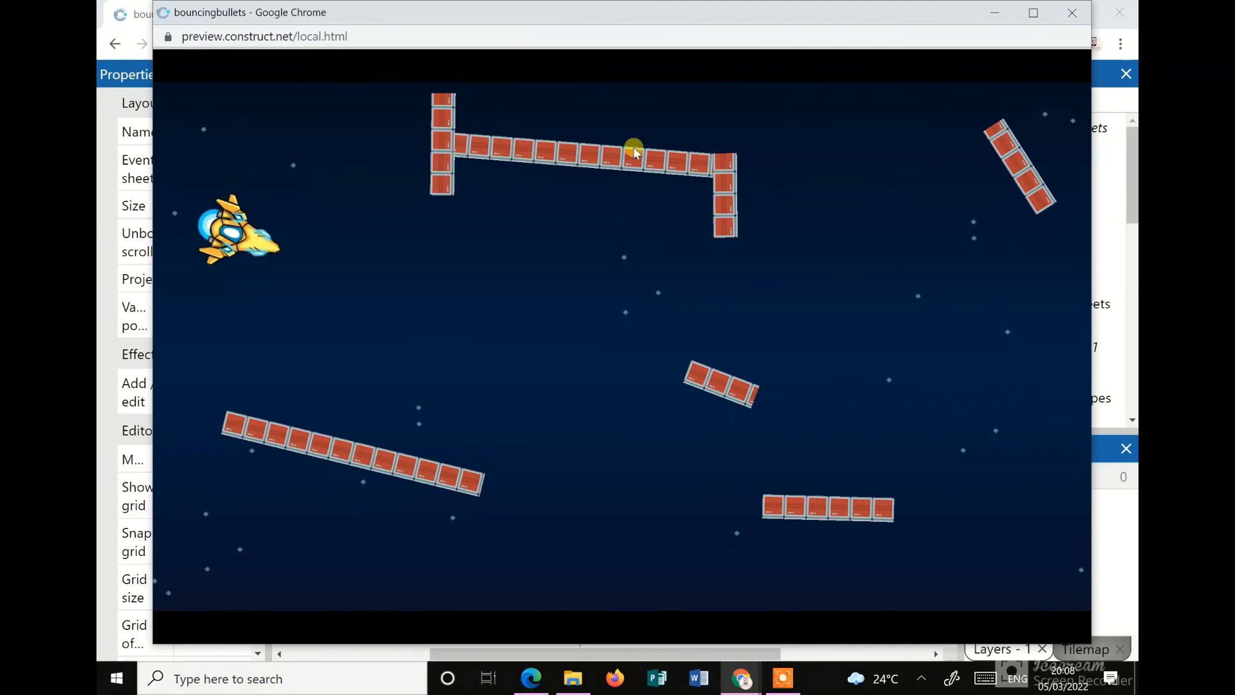
left_click(1071, 14)
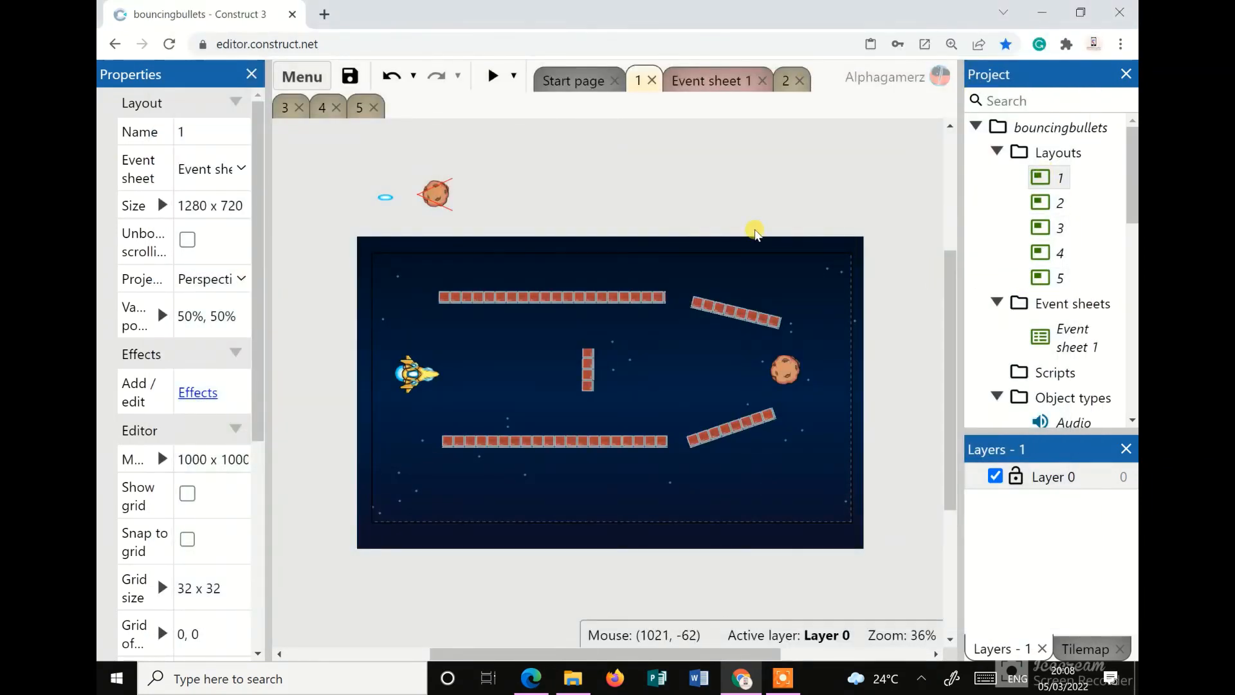
Review the events in Event sheet 1, from the start of layout to the bullet and rock collision
left_click(699, 83)
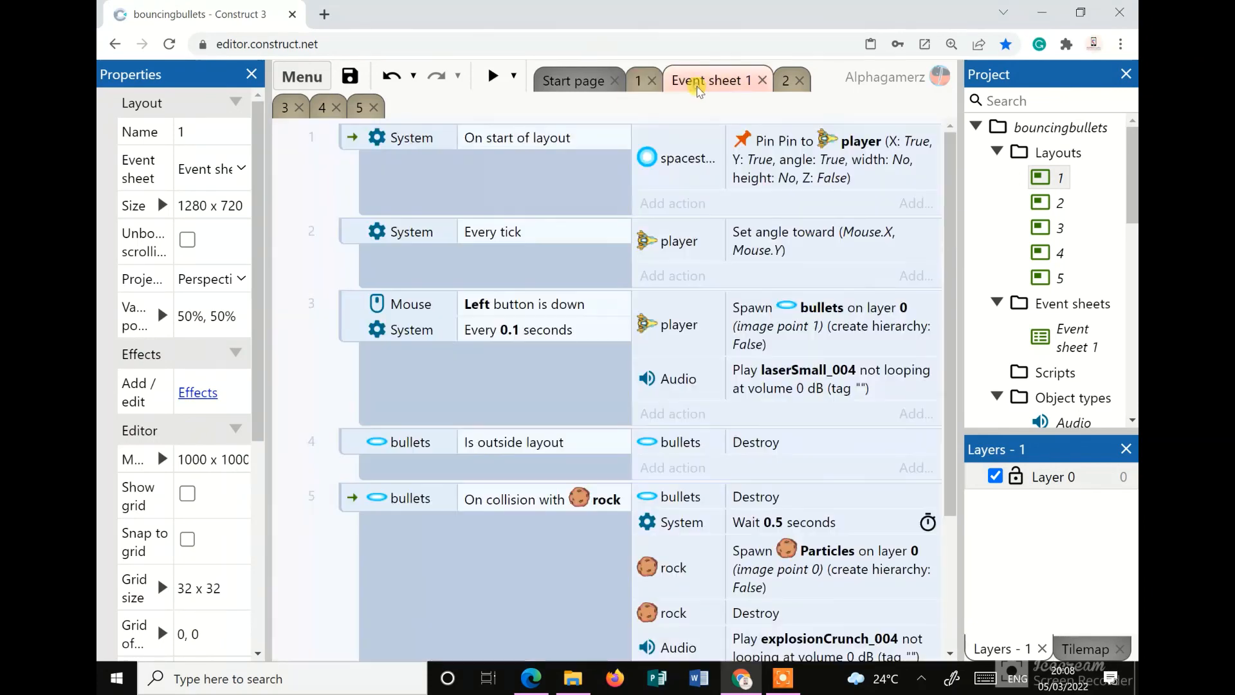
scroll(483, 299, "down", 3)
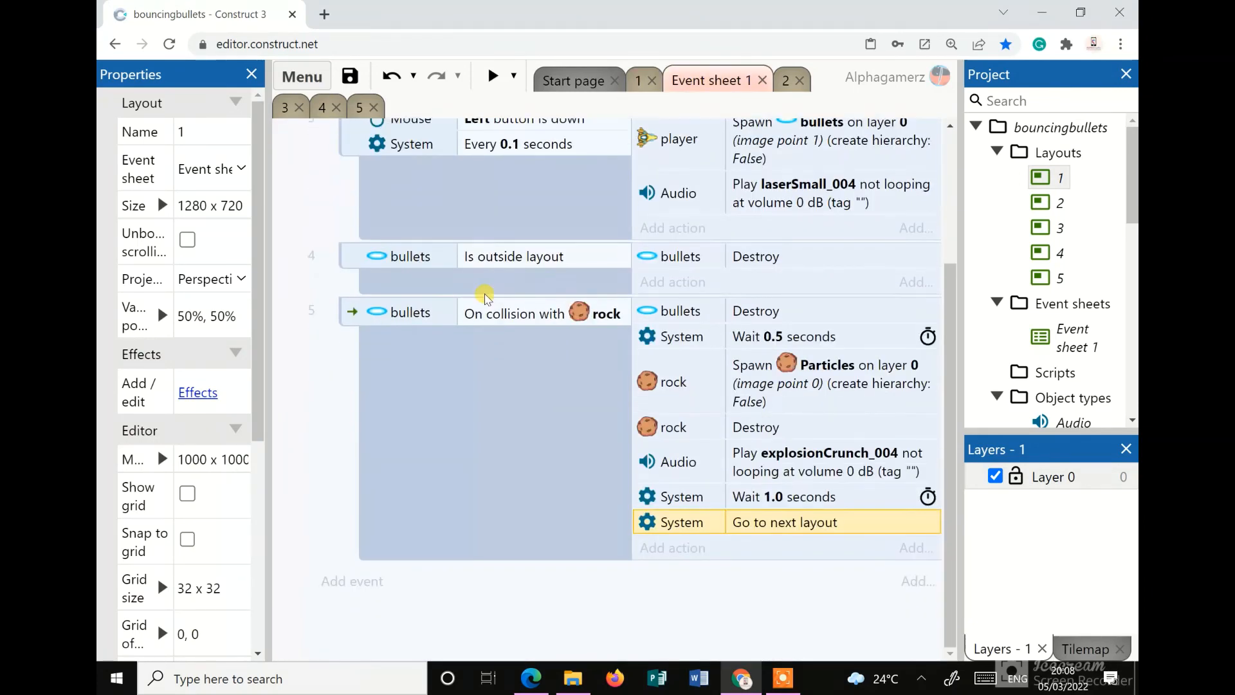
scroll(489, 309, "up", 3)
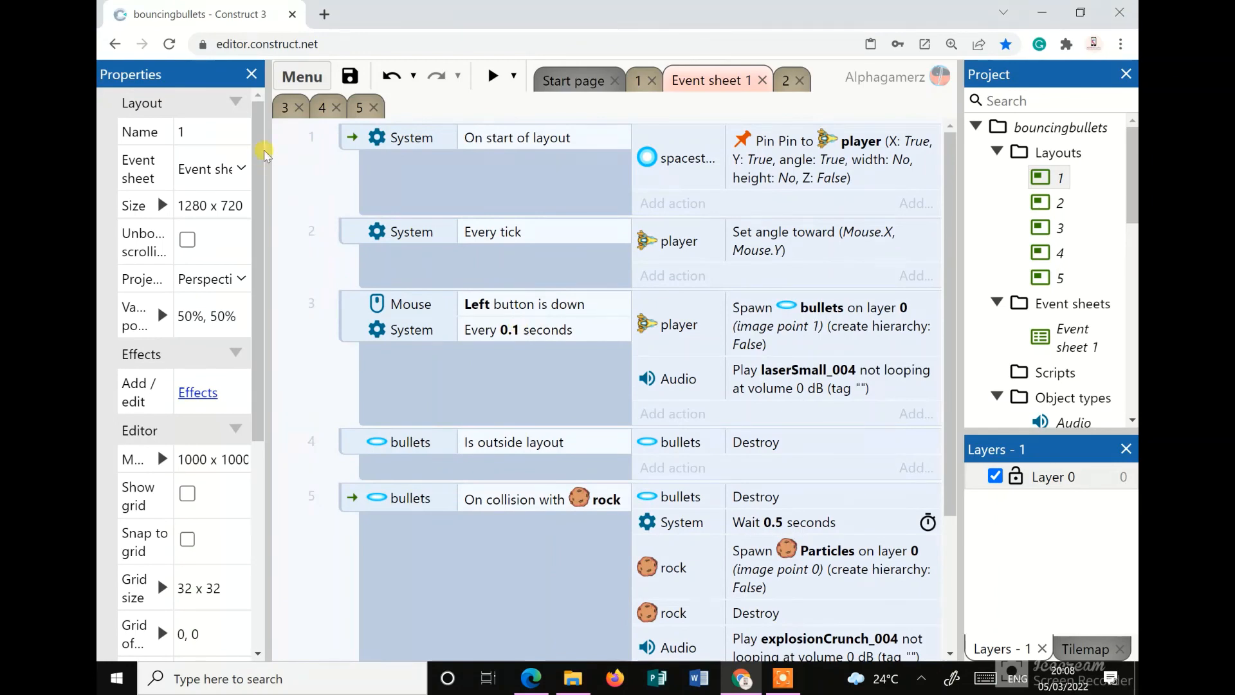
Return to layout 1 and save the project as a single file named bouncingbullets in the Bouncing bullets game assets folder
left_click(639, 84)
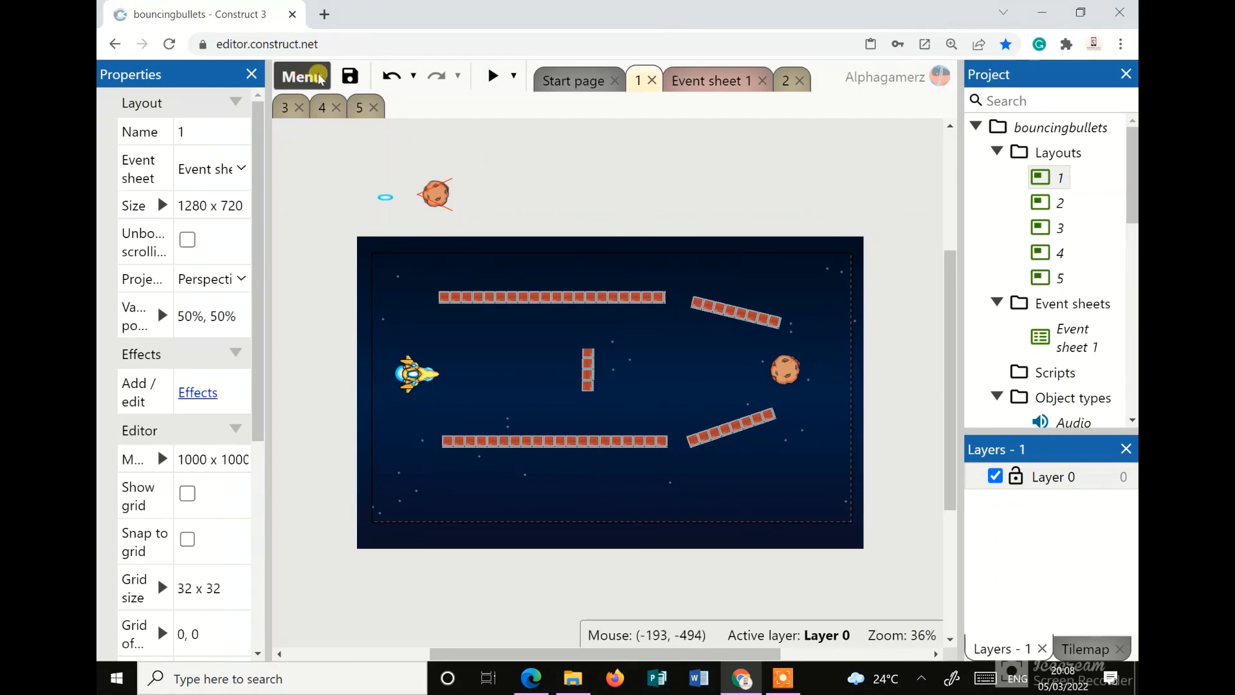
left_click(349, 78)
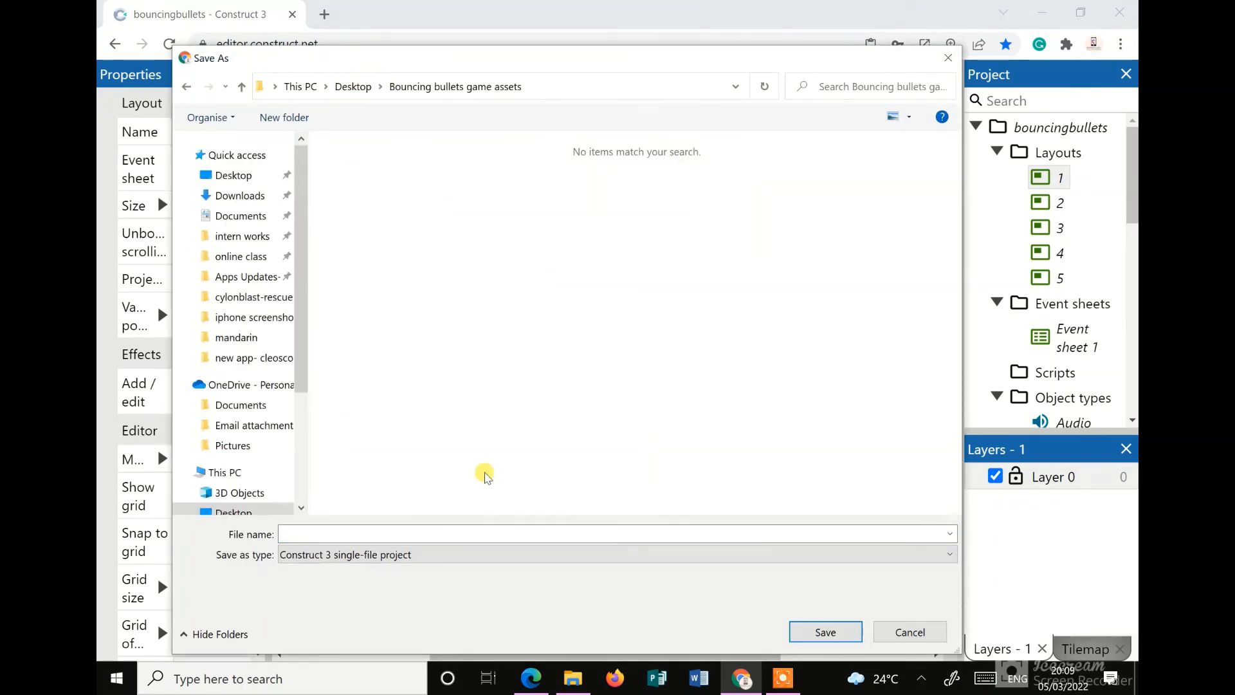
left_click(335, 533)
type("b")
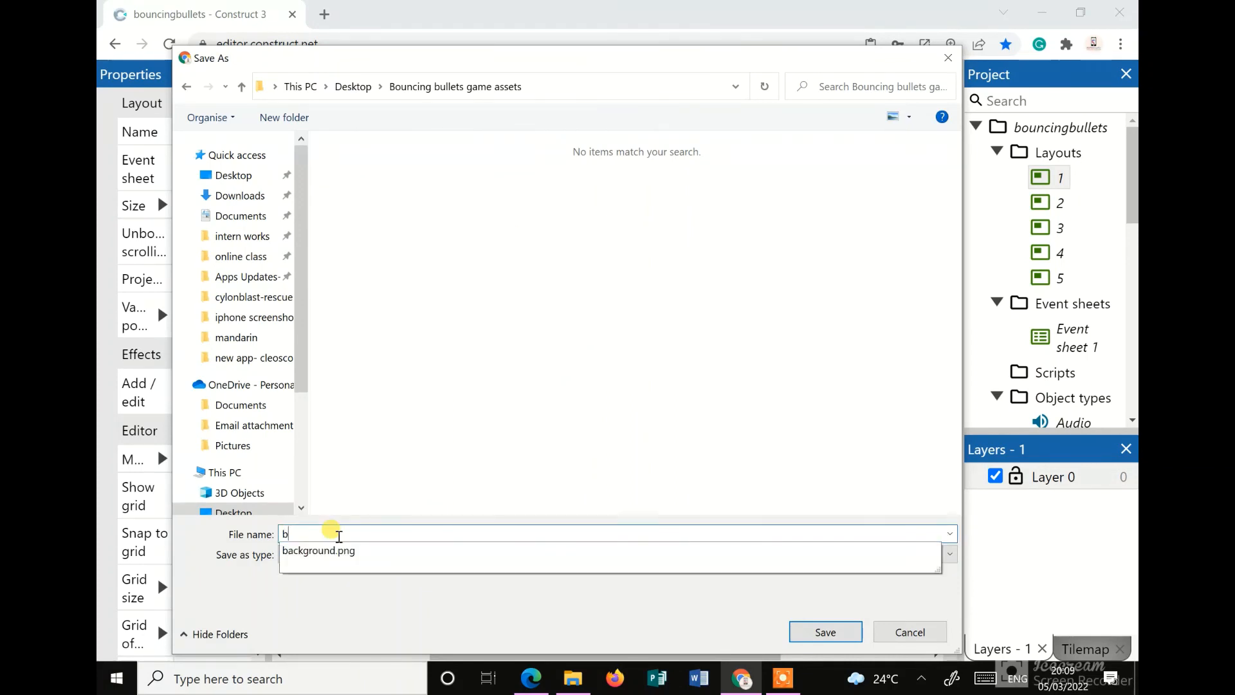
type("ouncingbullets")
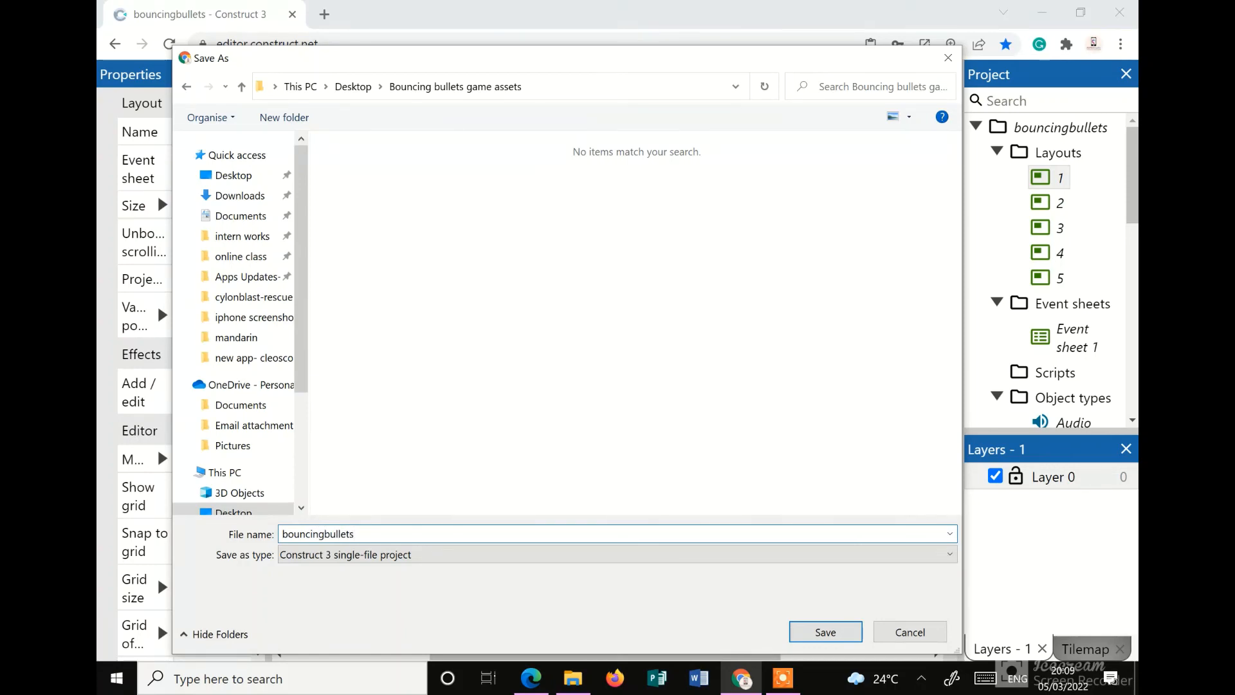
key("Return")
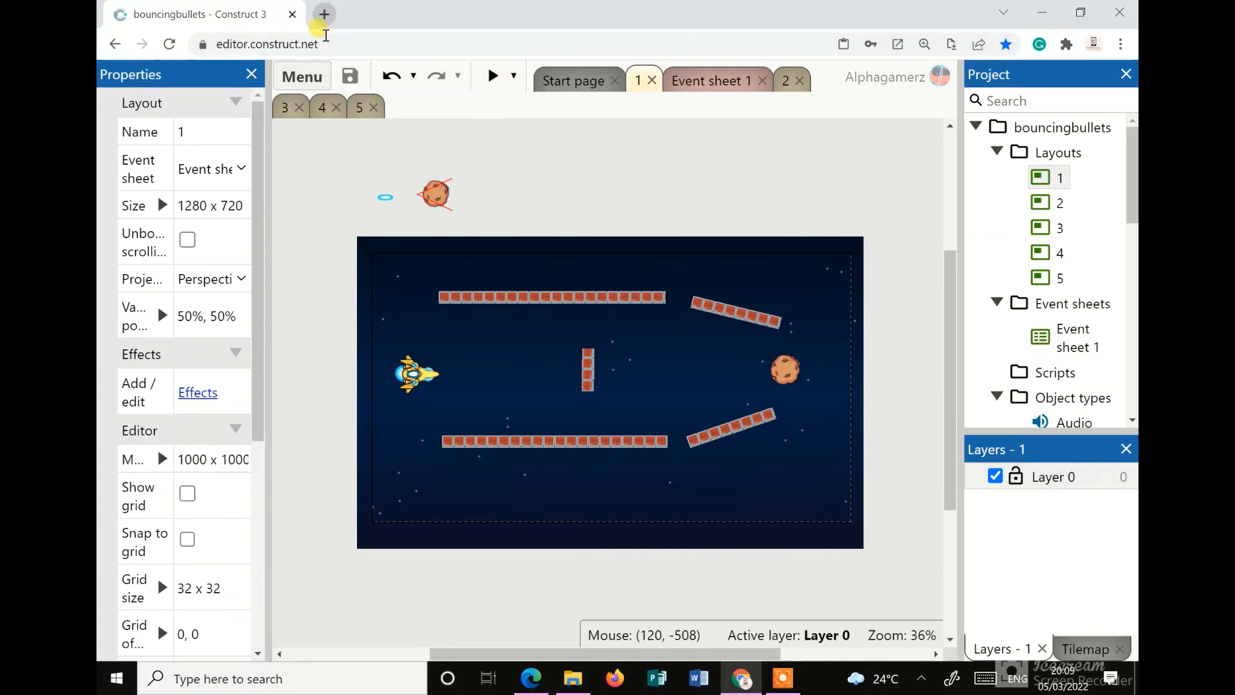
Search Google for editor.construct.net in a new browser tab and load a second Construct 3 editor from the results
left_click(323, 18)
left_click(452, 358)
left_click(454, 403)
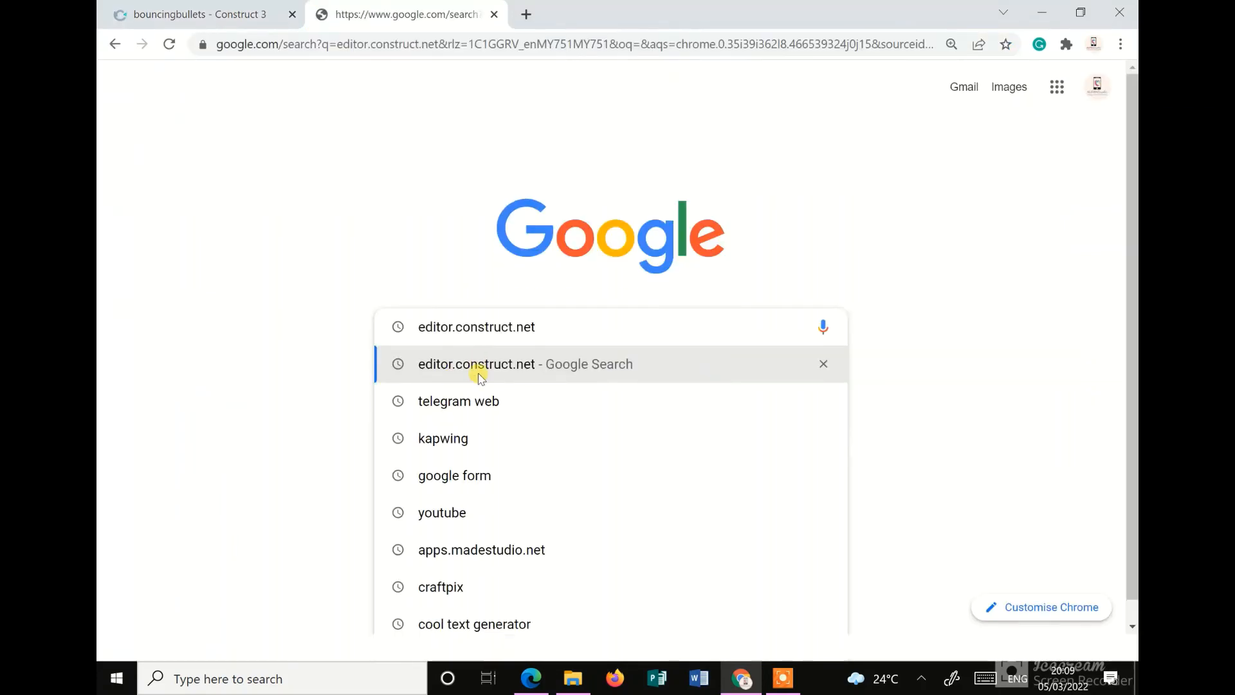
left_click(339, 265)
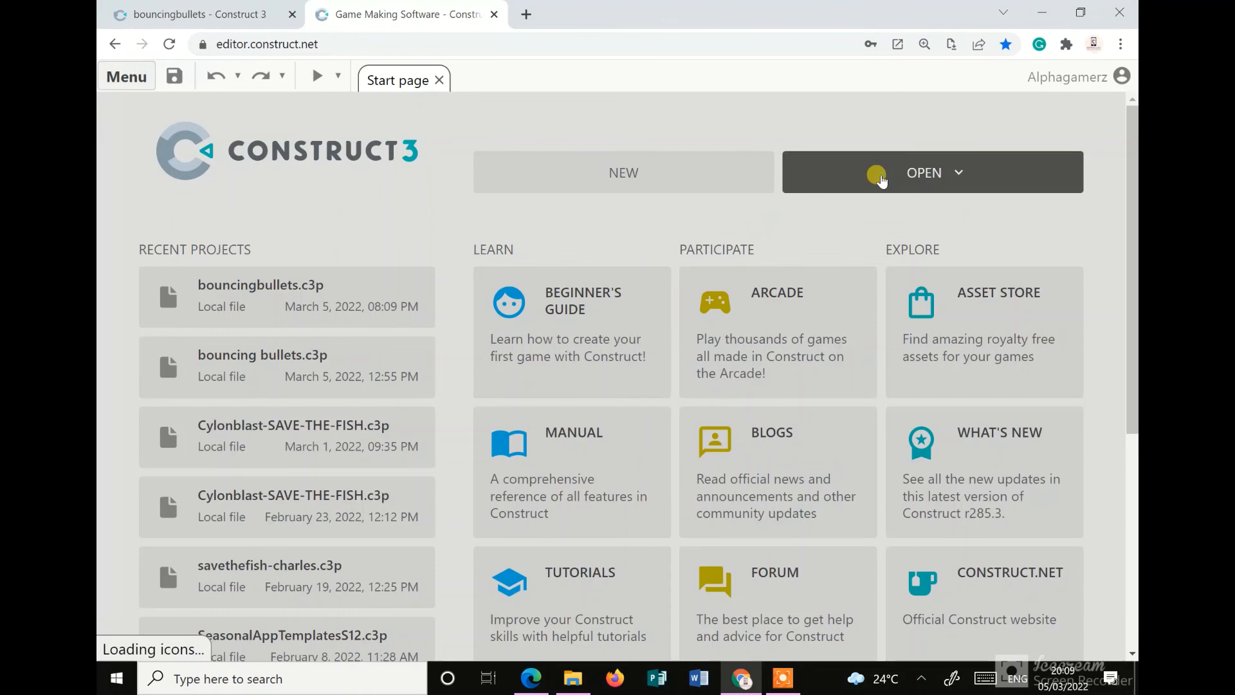
Open the saved project file bouncingbullets.c3p from the Bouncing bullets game assets folder on the Desktop
left_click(881, 180)
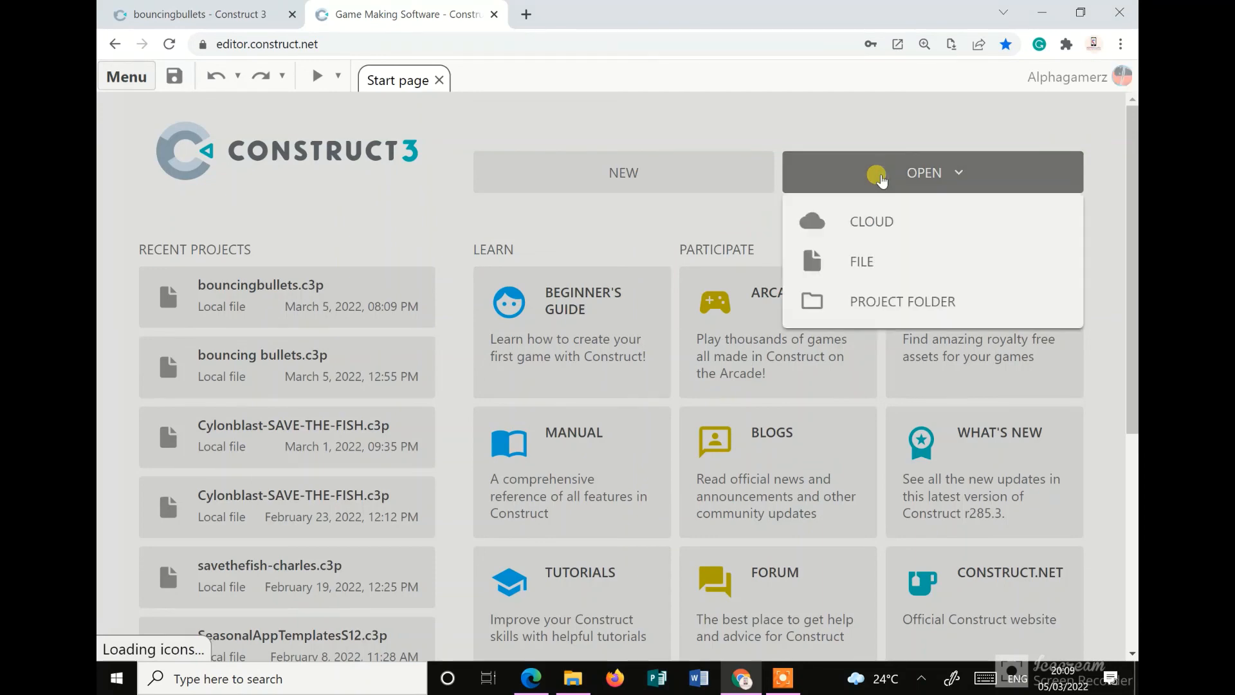
left_click(849, 262)
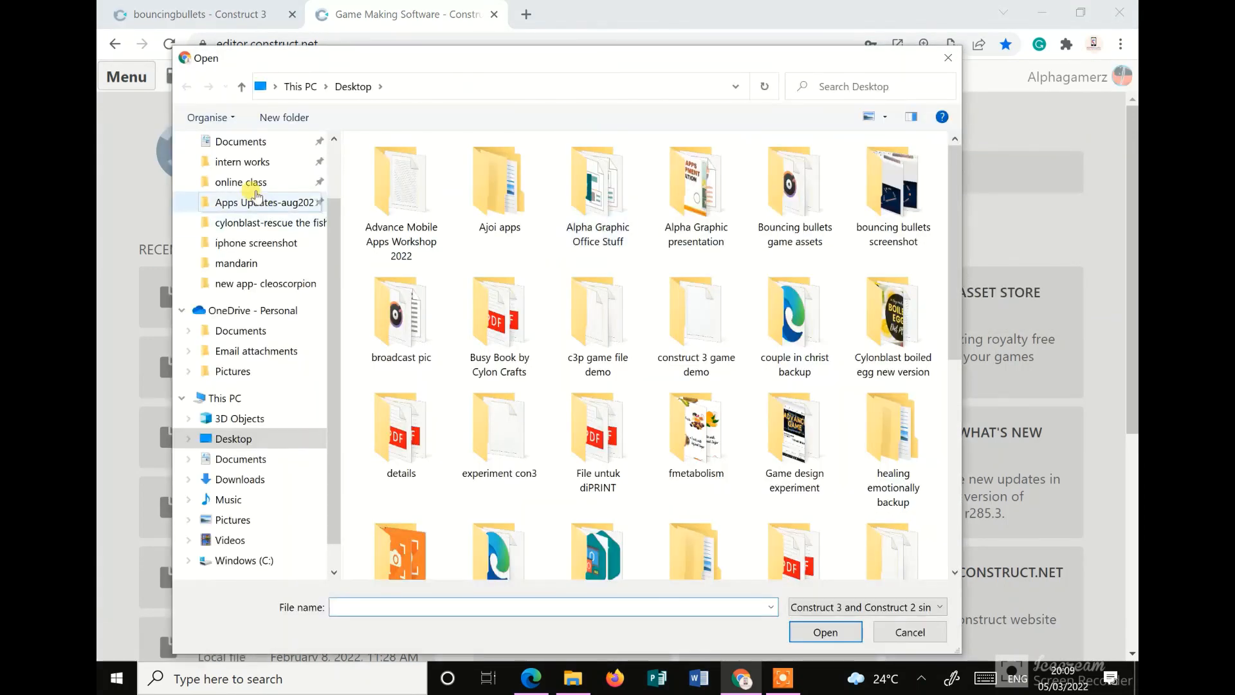
left_click(400, 210)
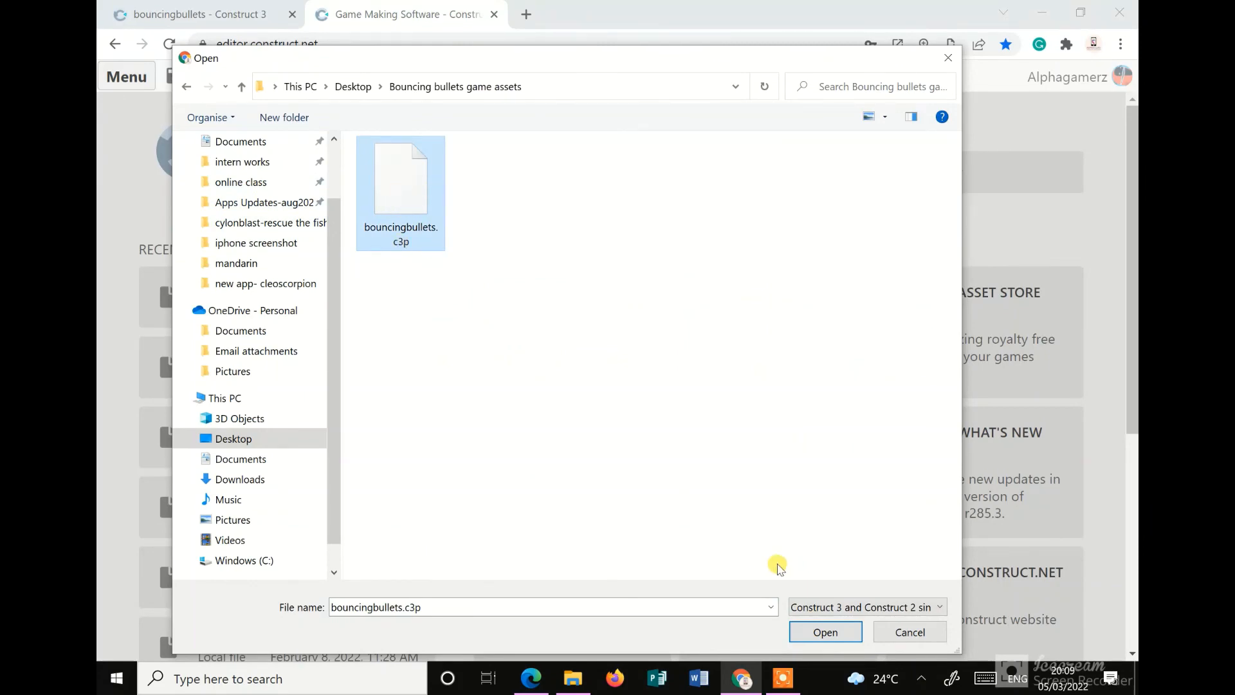
left_click(825, 632)
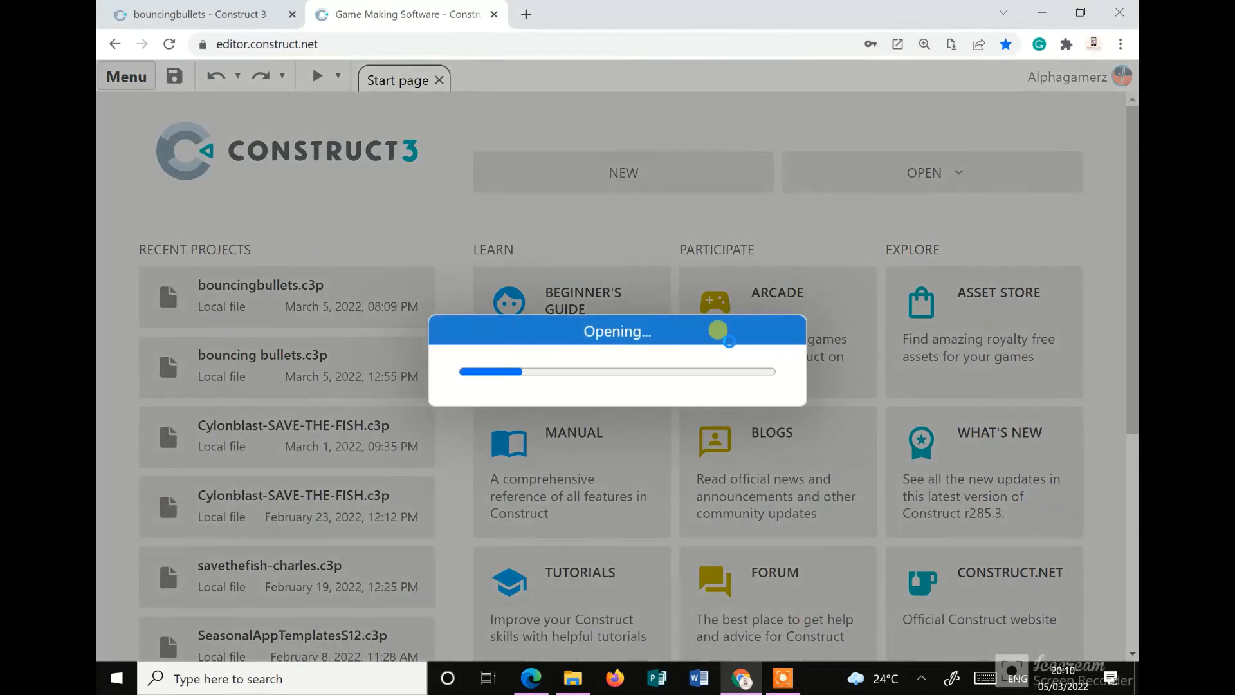